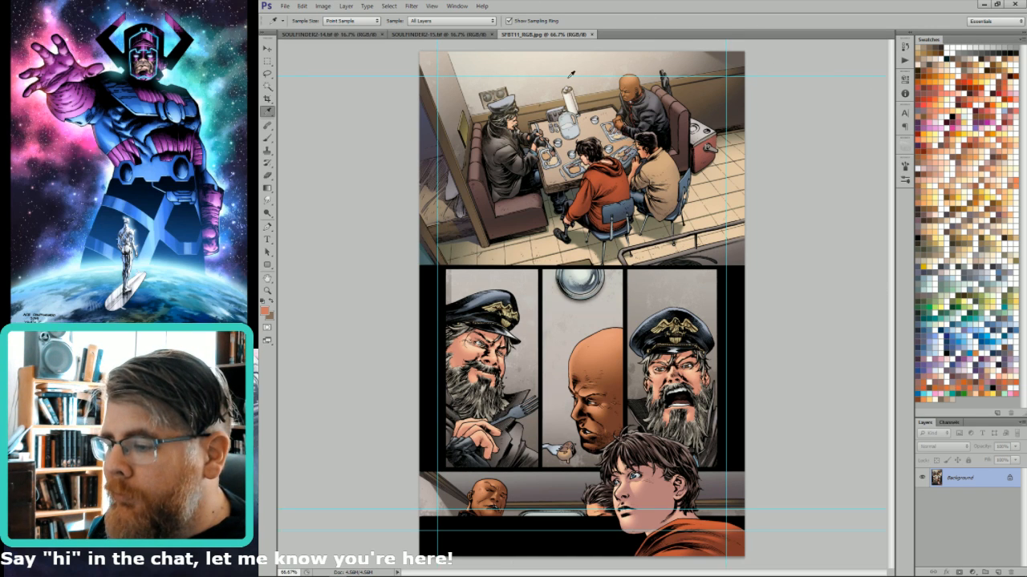
Sample a light tan from the SFBT11_RGB.jpg reference page as the foreground colour for SOULFINDER2-14.tif.
click(351, 35)
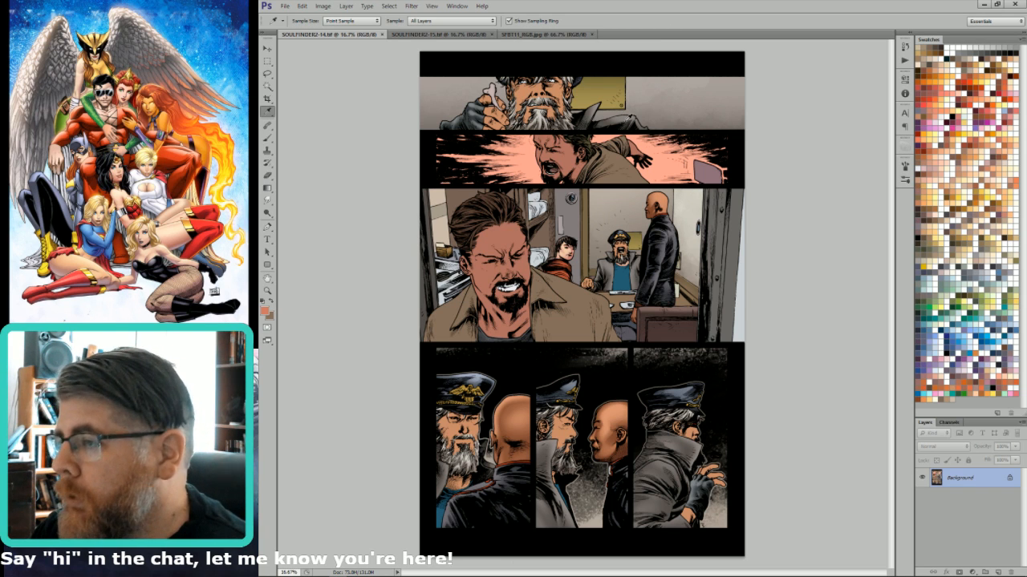
key(l)
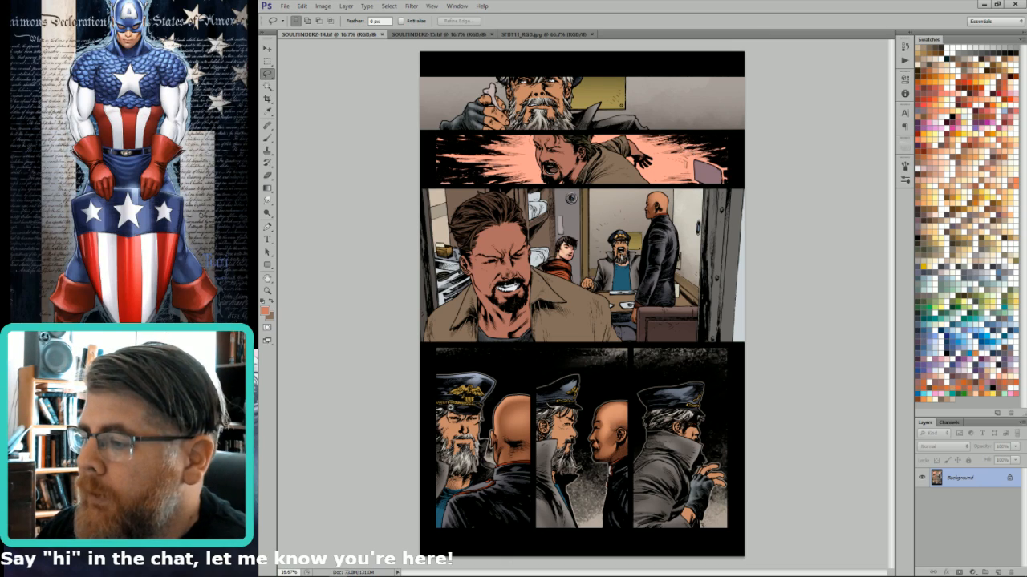
drag(590, 249, 662, 188)
drag(506, 75, 707, 229)
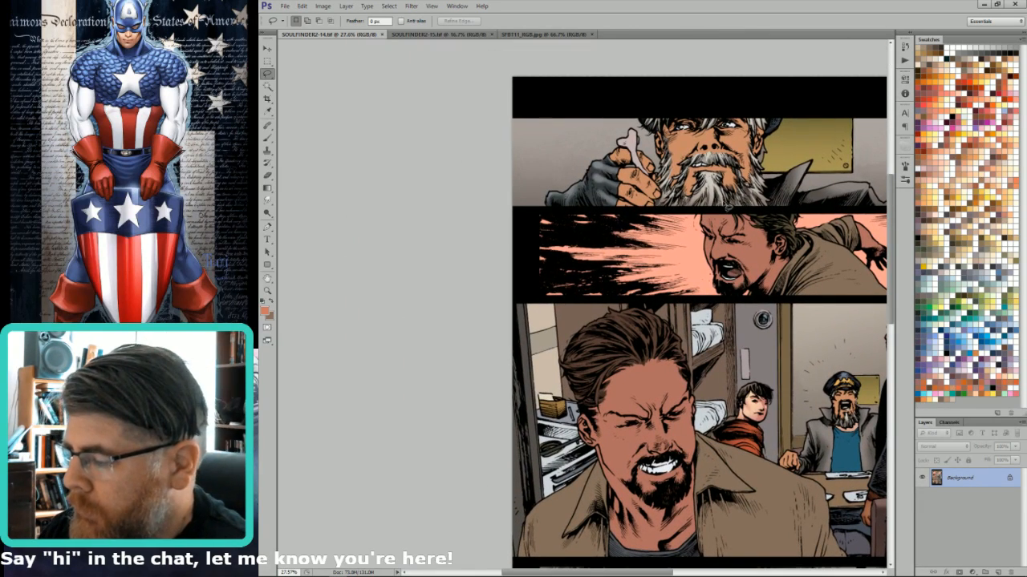
click(558, 35)
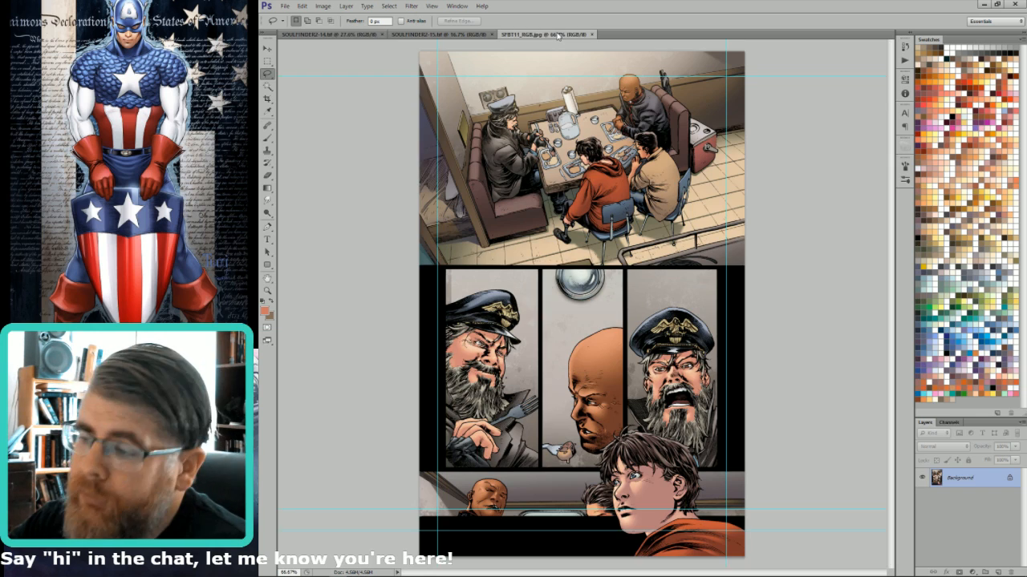
key(i)
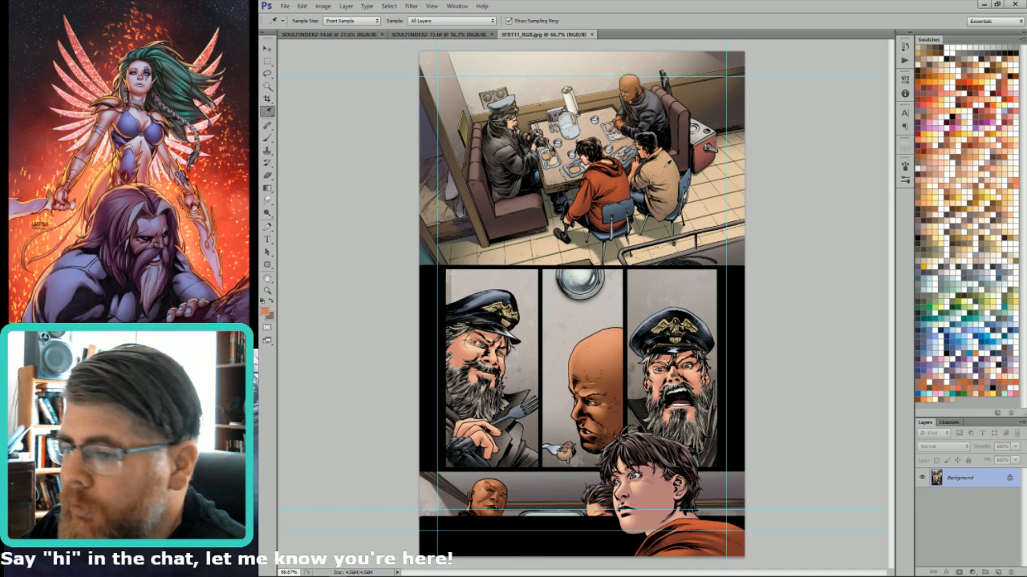
click(365, 36)
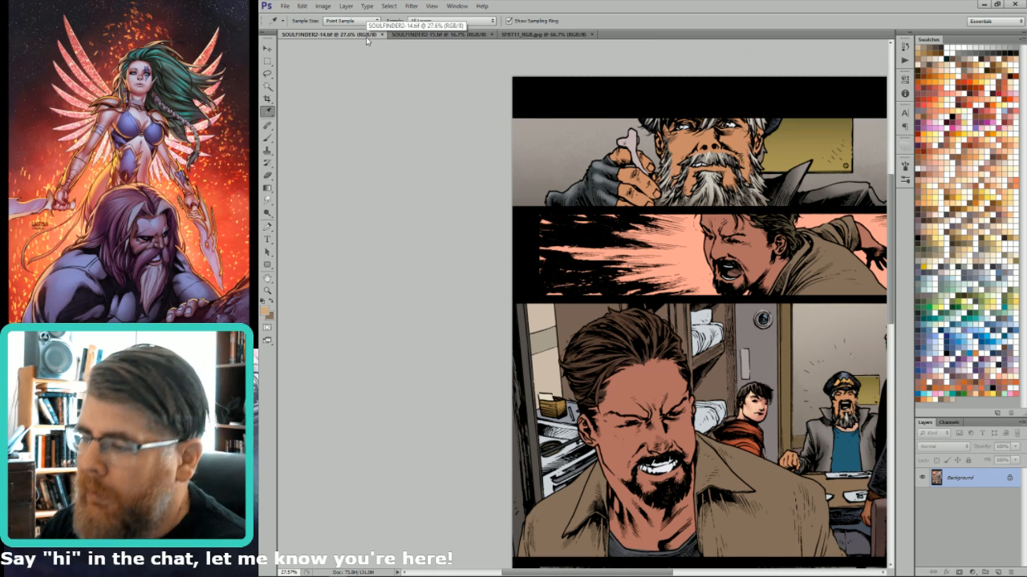
Copy the shouting man's brown coat in the second panel to a new layer with locked transparency.
drag(728, 208, 659, 217)
key(w)
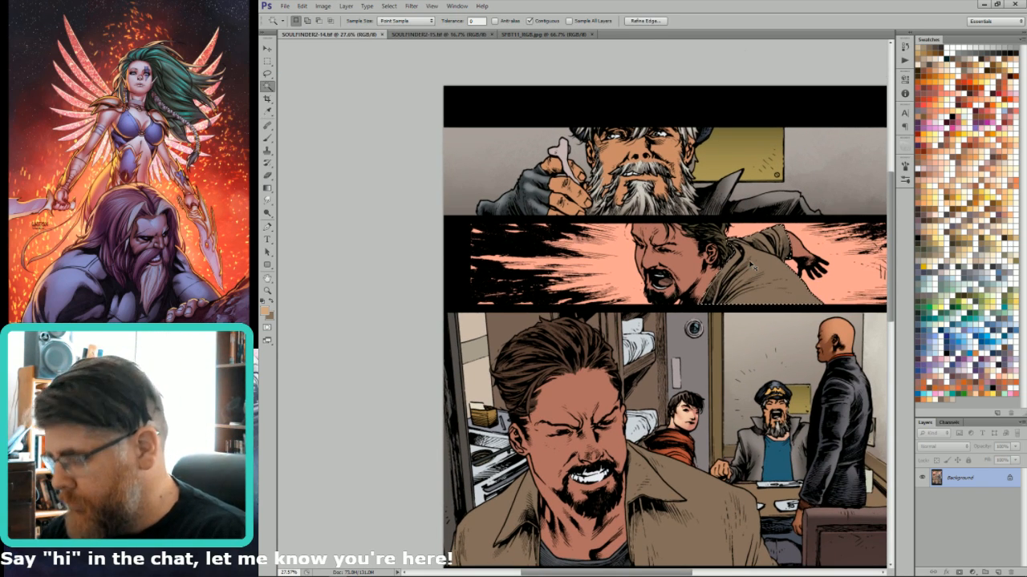
key(ctrl+shift+alt+n)
key(l)
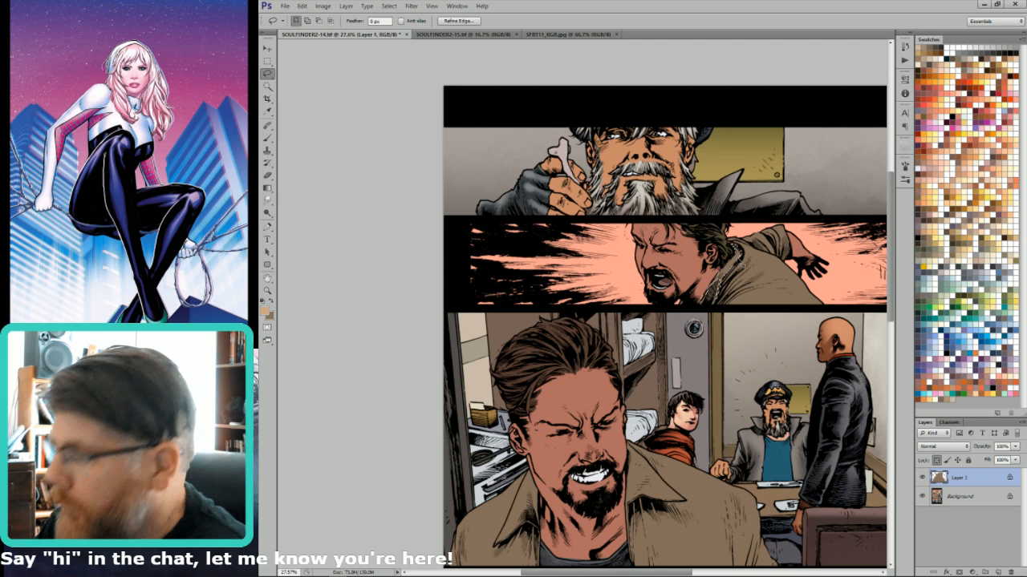
key(g)
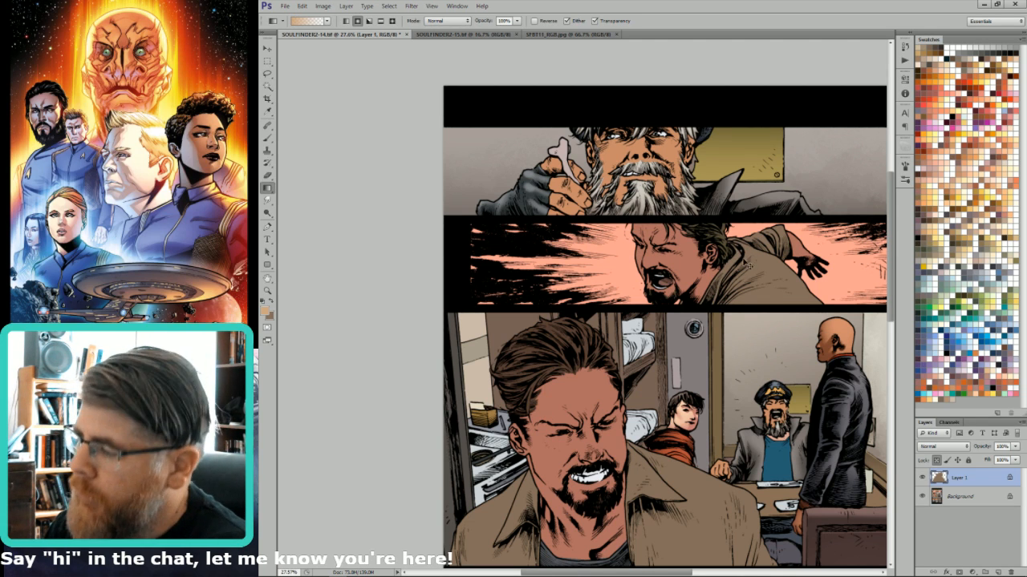
Brush soft tan highlights within lassoed areas of the second-panel coat's body and sleeve, and merge the layer into the background.
key(l)
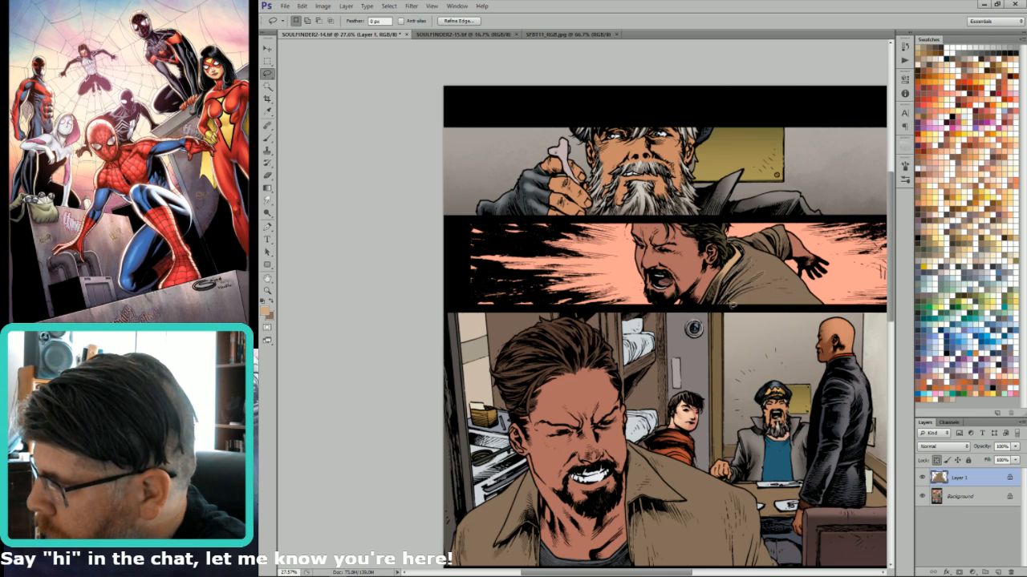
mouse_move(754, 296)
mouse_down()
mouse_move(815, 311)
mouse_move(803, 275)
mouse_move(736, 238)
mouse_up()
key(b)
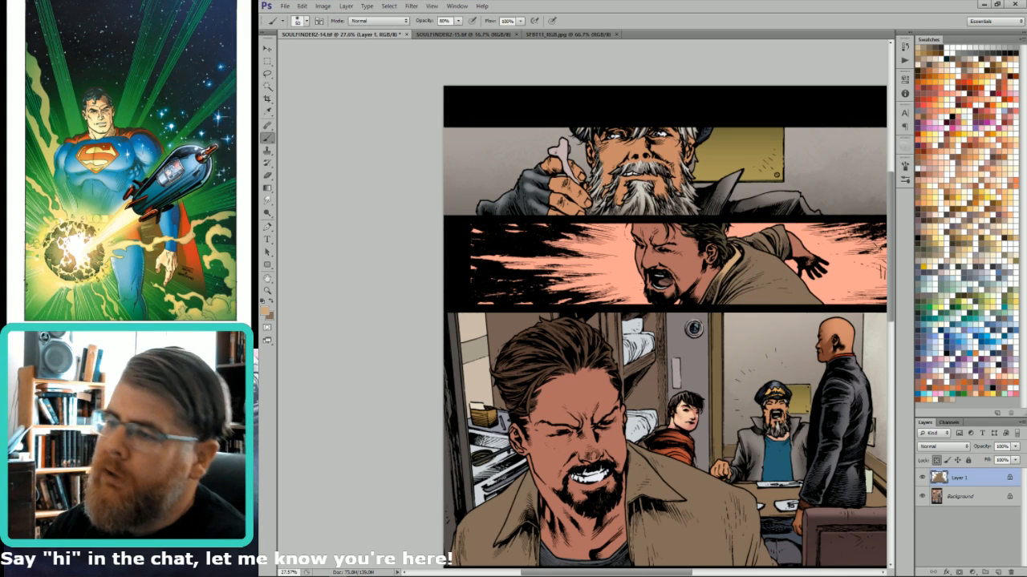
key(bracketright)
key(bracketright)
key(bracketright)
key(bracketright)
key(bracketright)
key(bracketright)
key(bracketright)
key(bracketright)
key(bracketright)
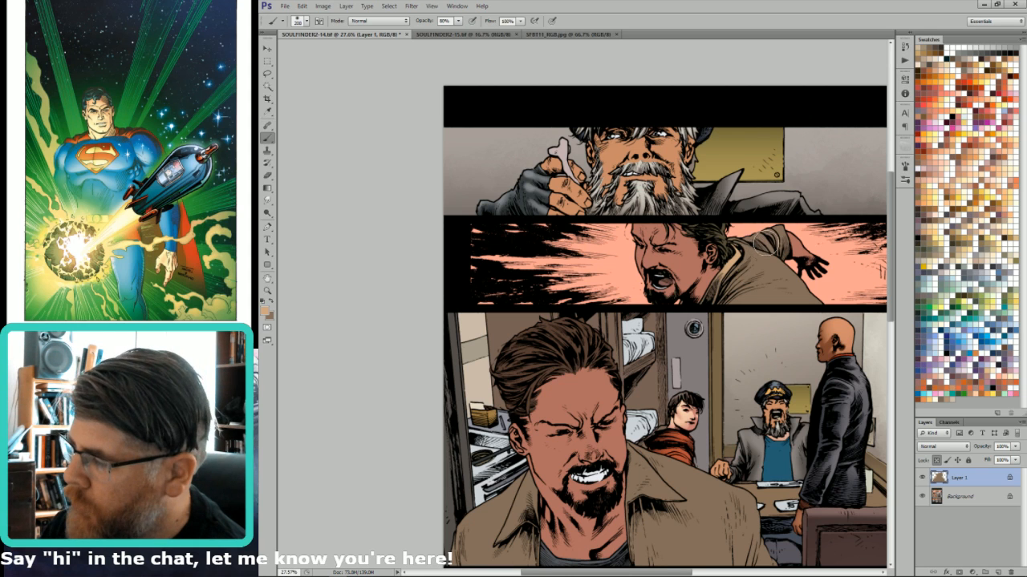
key(bracketright)
key(bracketright)
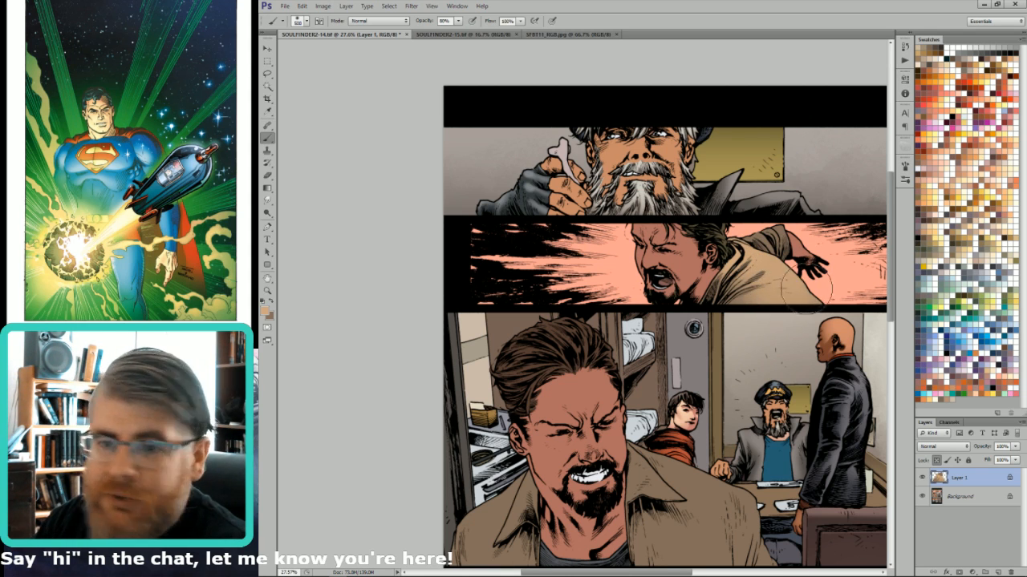
key(l)
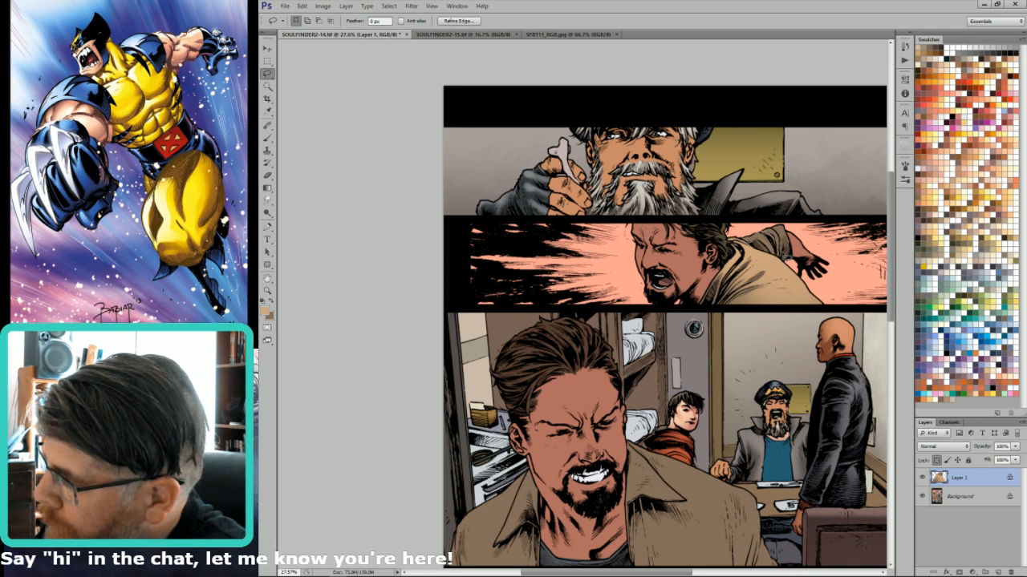
key(b)
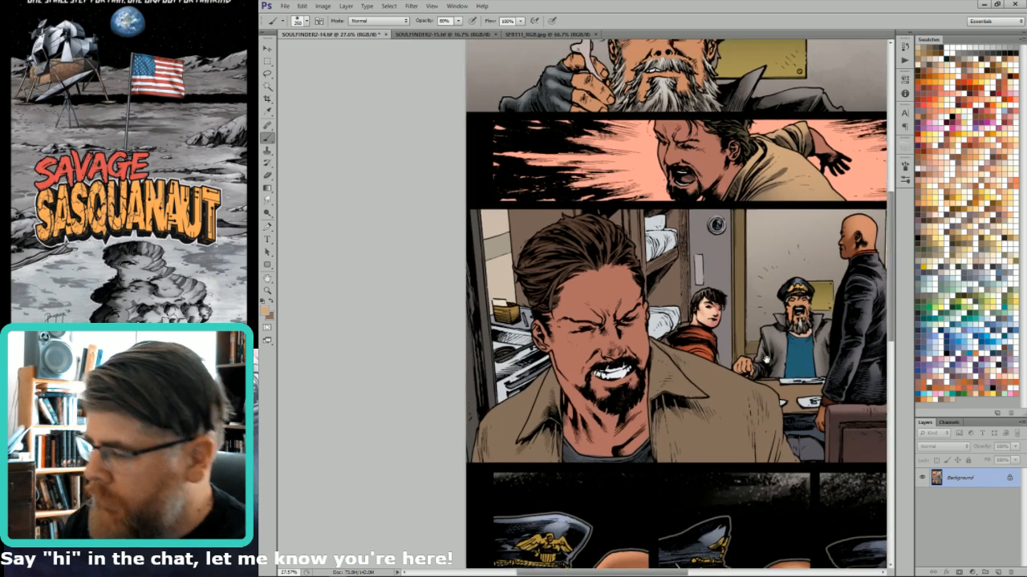
Copy the bearded man's brown coat in the third panel to a new layer and lock its transparent pixels.
scroll(680, 308, down, 1)
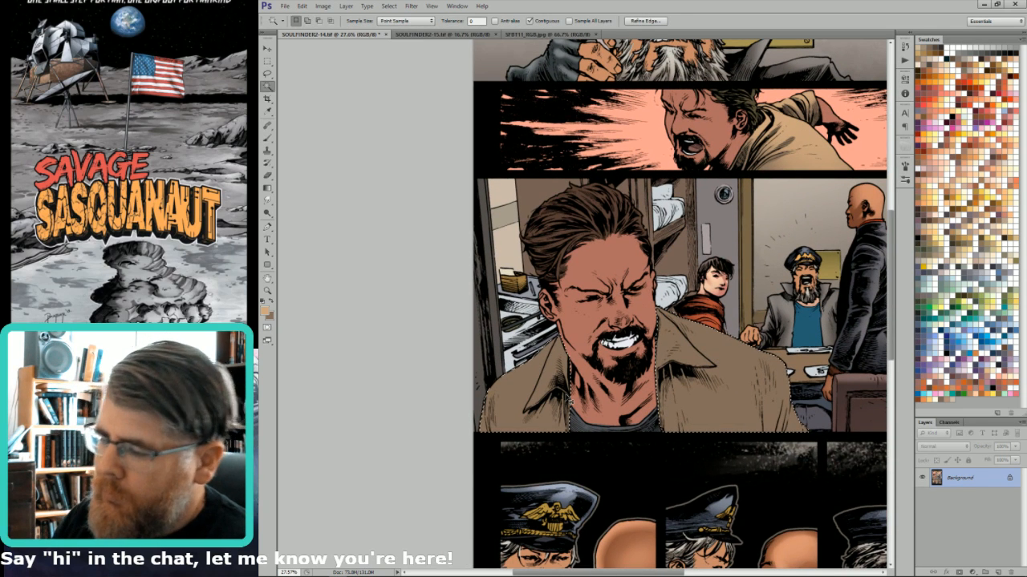
key(ctrl+j)
key(/)
key(l)
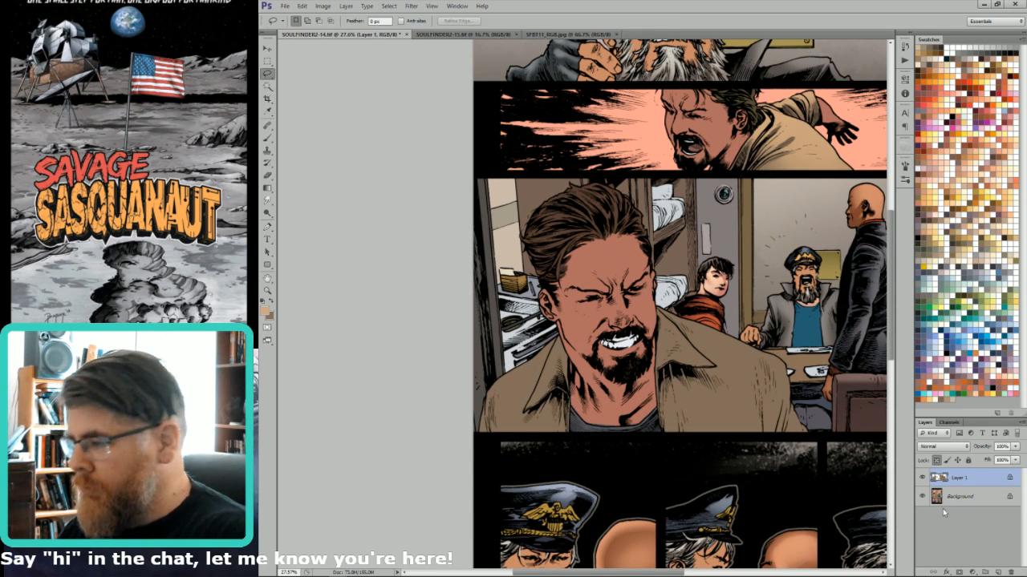
mouse_move(785, 254)
mouse_down()
mouse_move(740, 279)
mouse_move(708, 343)
mouse_up()
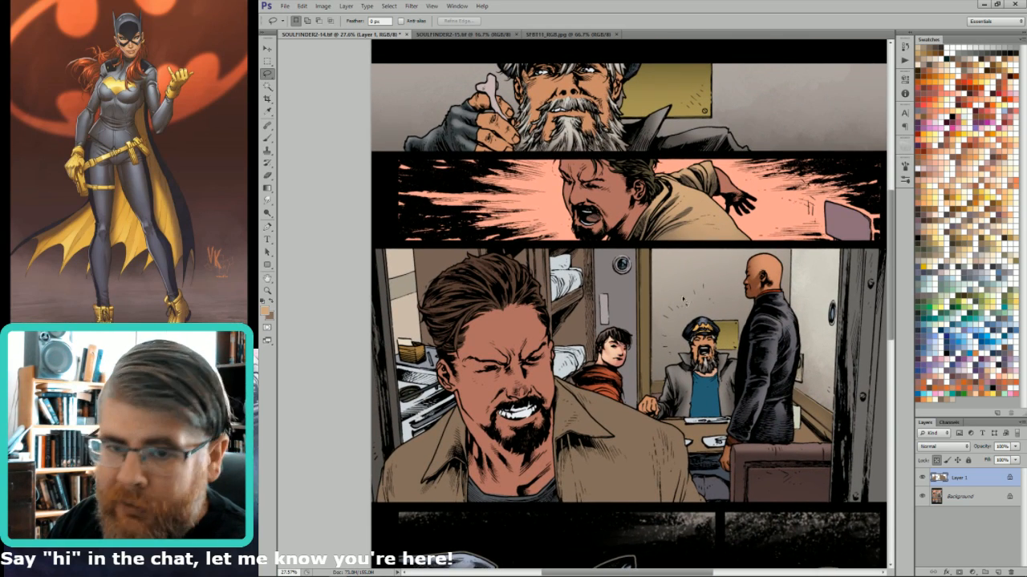
drag(616, 382, 659, 354)
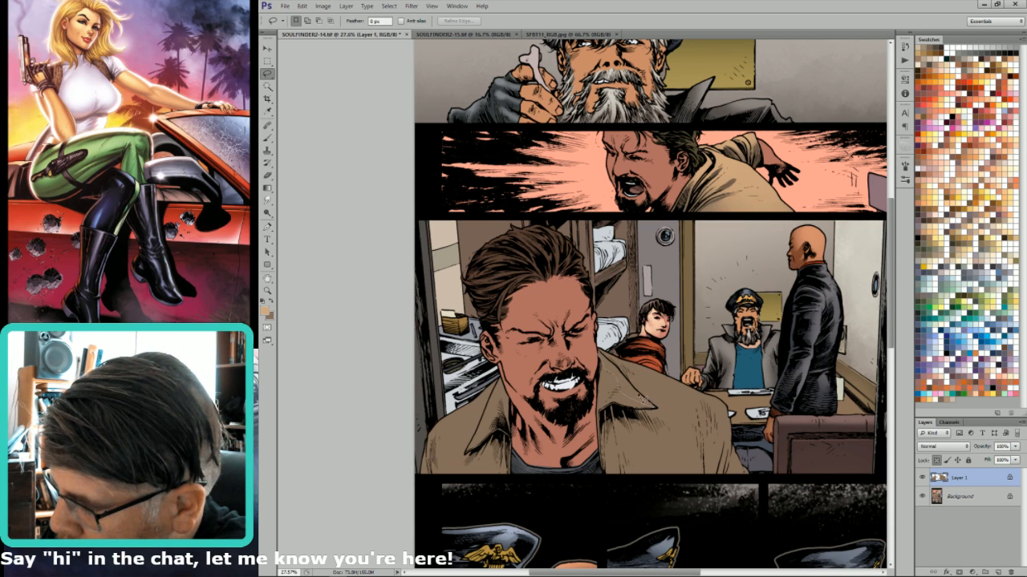
Lasso the collar flap on the right half of the third-panel coat and brush a tan highlight onto it.
mouse_move(642, 399)
mouse_down()
mouse_move(604, 356)
mouse_move(632, 397)
mouse_up()
mouse_move(604, 361)
mouse_down()
mouse_move(633, 405)
mouse_move(656, 412)
mouse_up()
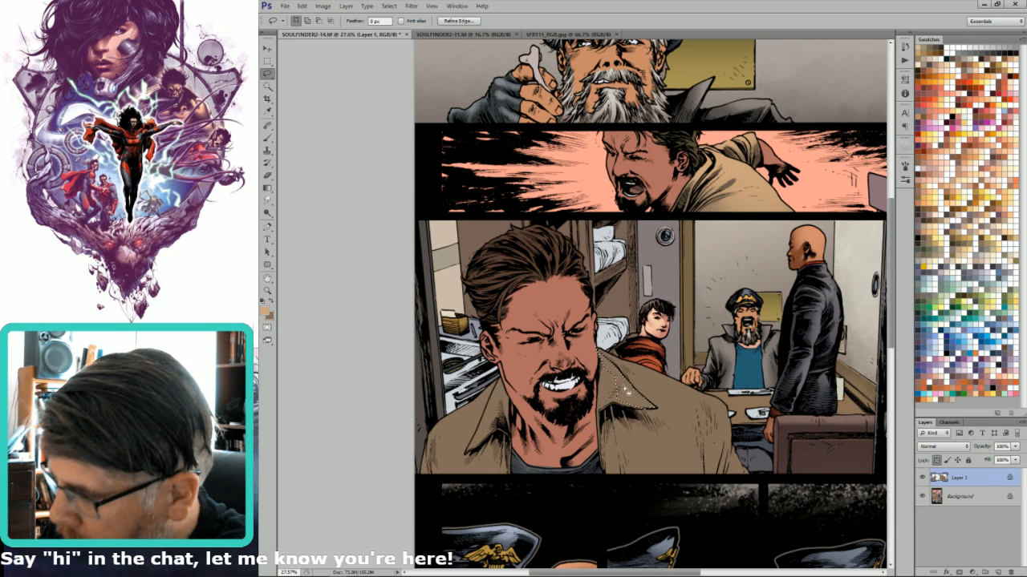
key(b)
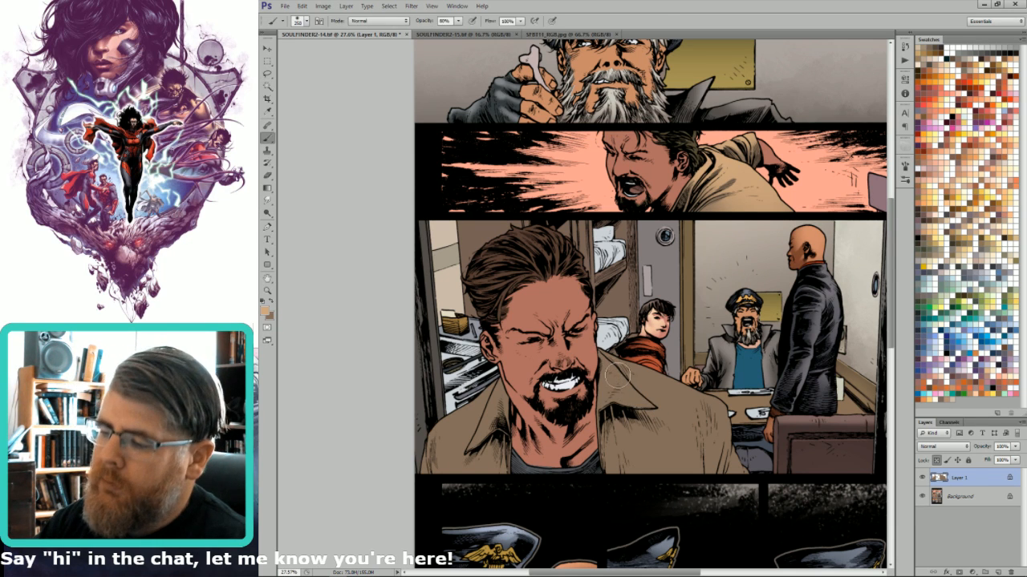
key(w)
alt+shift+click(619, 377)
key(b)
drag(606, 344, 651, 394)
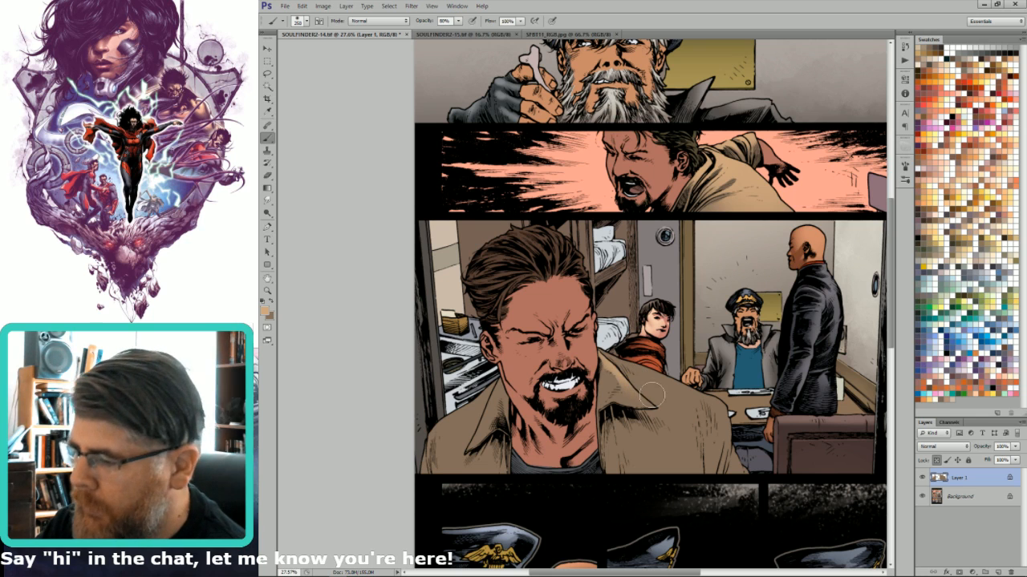
Lasso the right-hand shoulder and sleeve of the third-panel coat and brush soft tan highlights over them.
key(l)
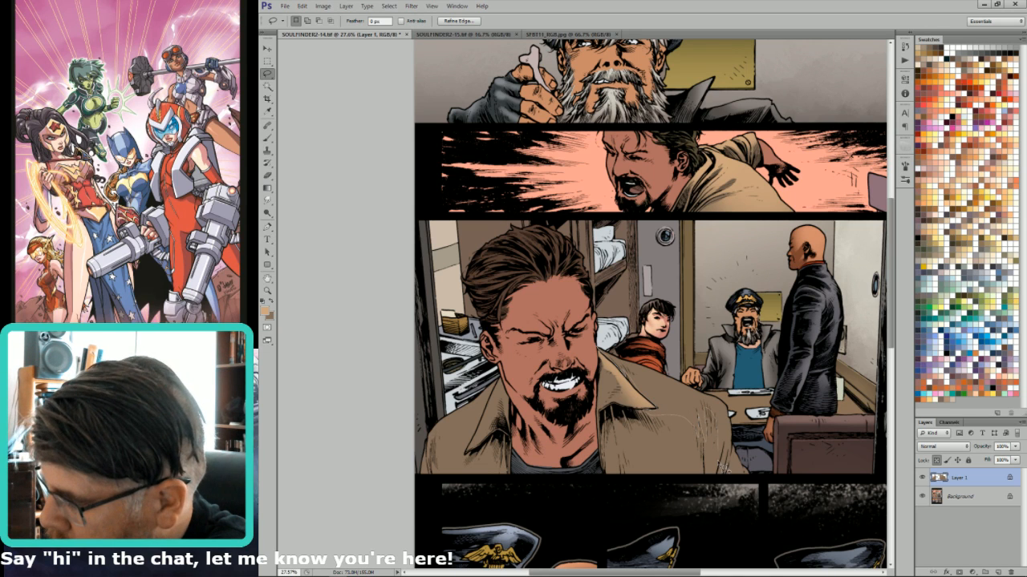
drag(728, 438, 723, 469)
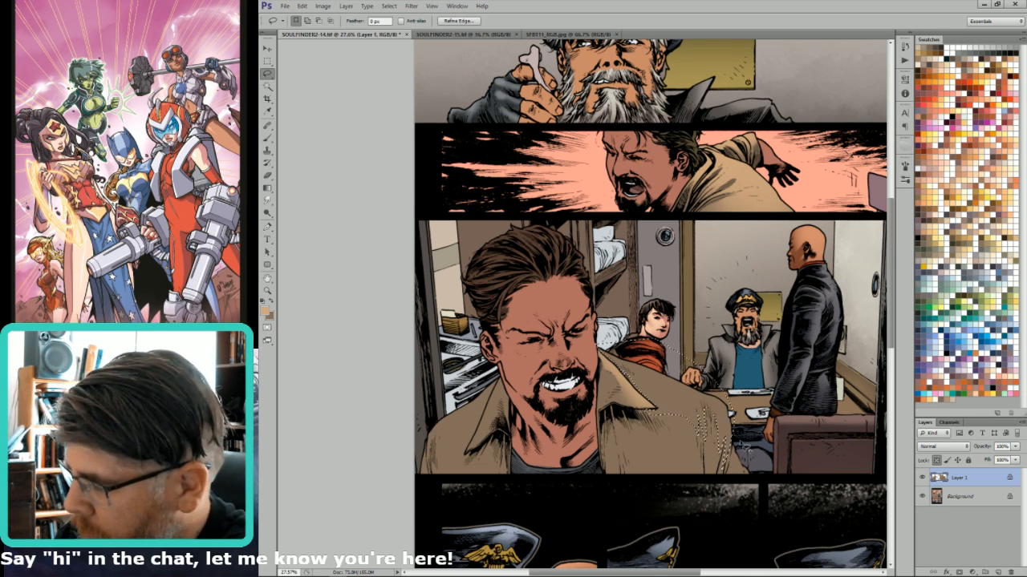
mouse_move(725, 417)
mouse_down()
mouse_move(749, 506)
mouse_move(751, 478)
mouse_up()
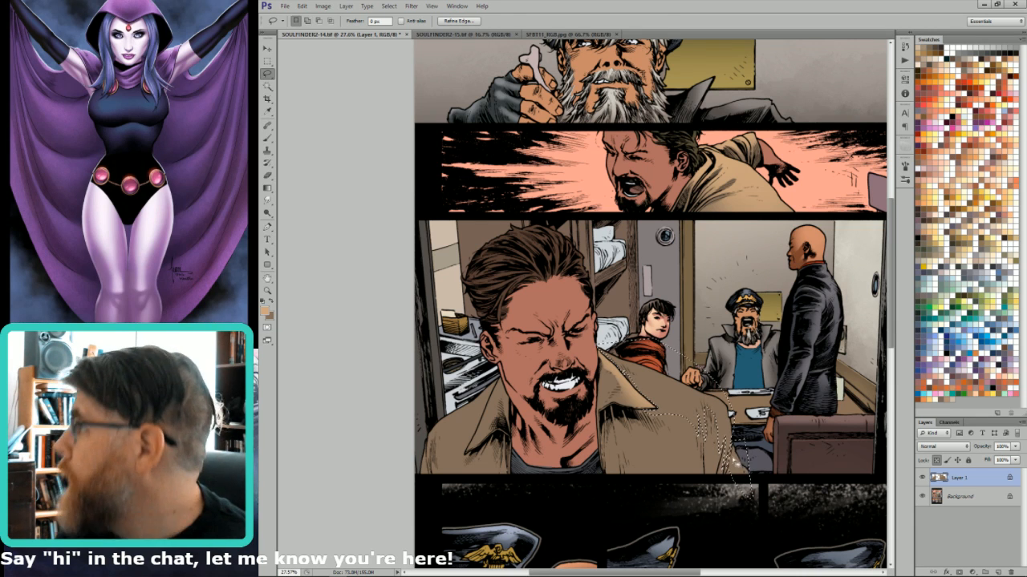
key(w)
key(b)
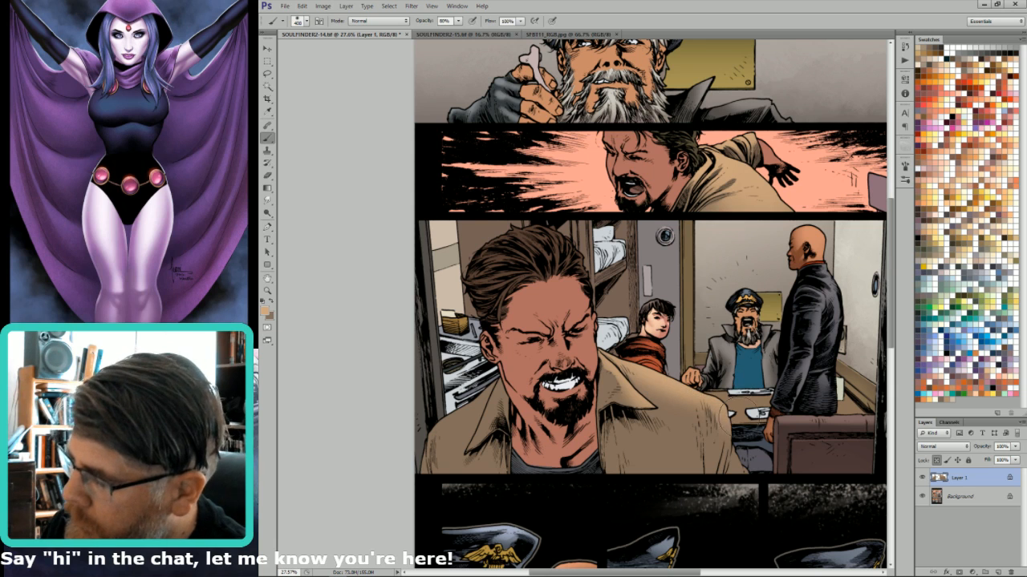
key(bracketleft)
drag(622, 340, 650, 372)
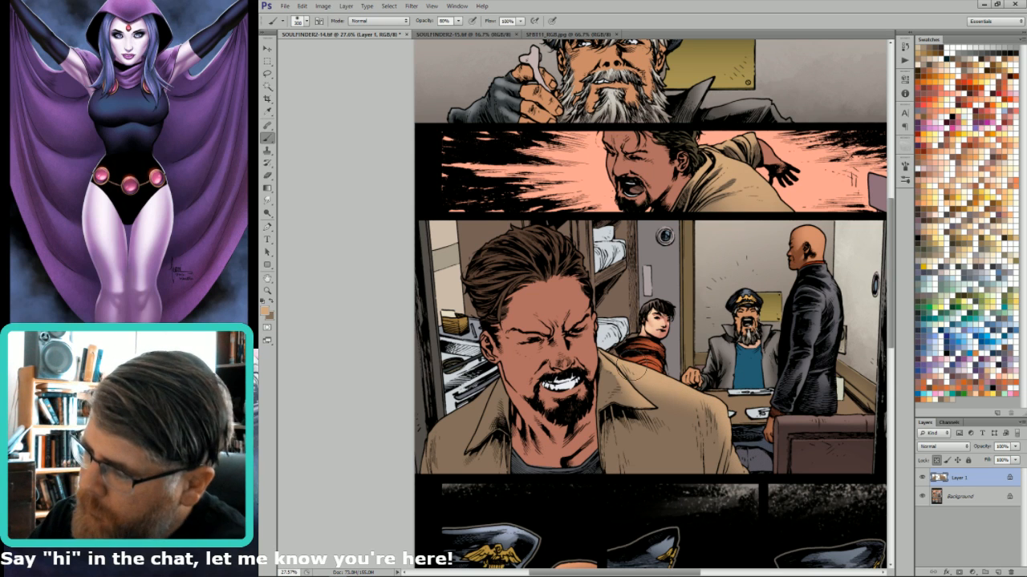
Select the left-hand collar flap of the third-panel coat and highlight it in tan with a smaller brush.
key(l)
drag(592, 334, 731, 285)
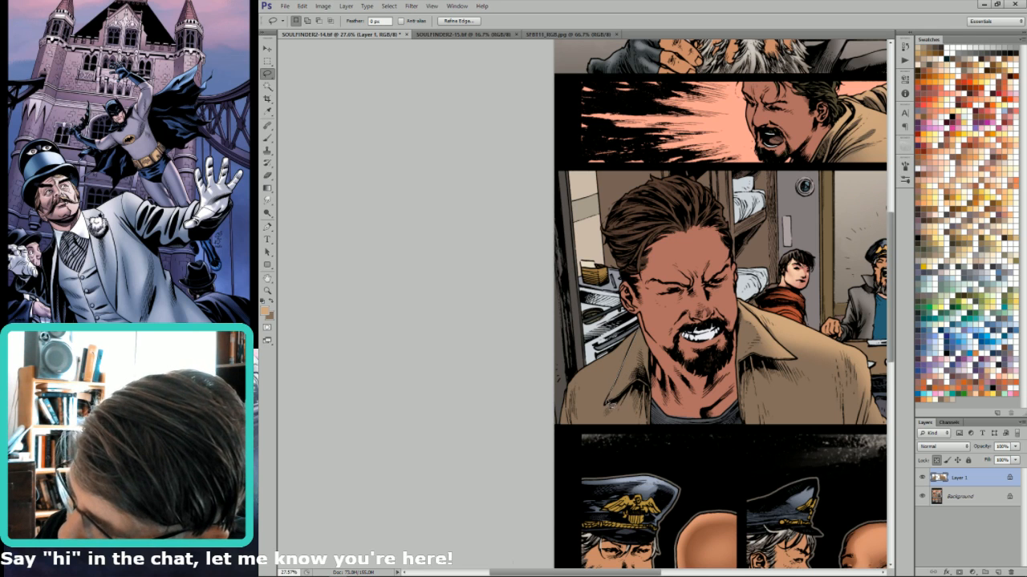
key(b)
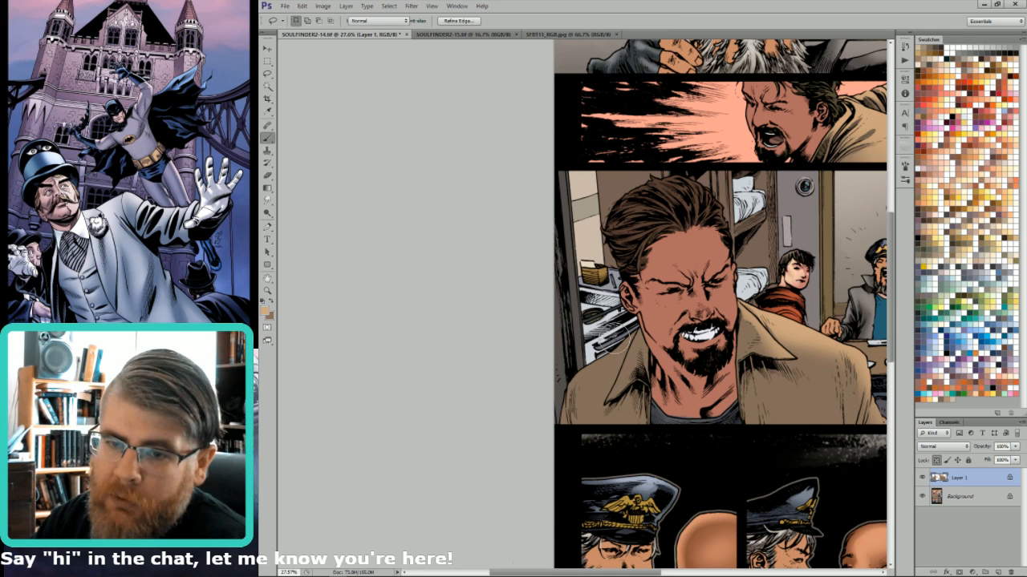
key(bracketleft)
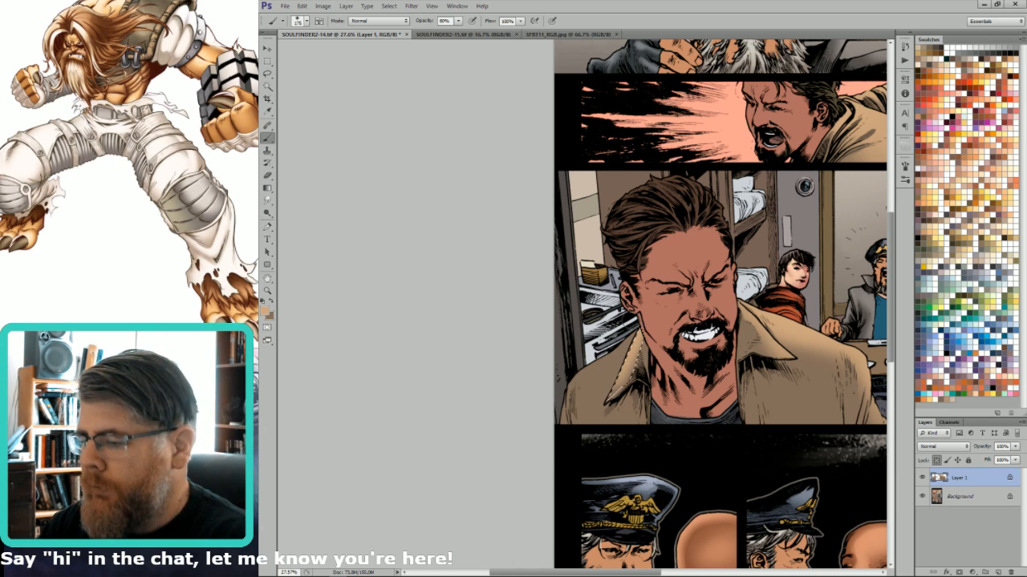
Lasso the left-hand shoulder and sleeve of the third-panel coat and highlight them in tan with a larger brush.
key(l)
key(ctrl+d)
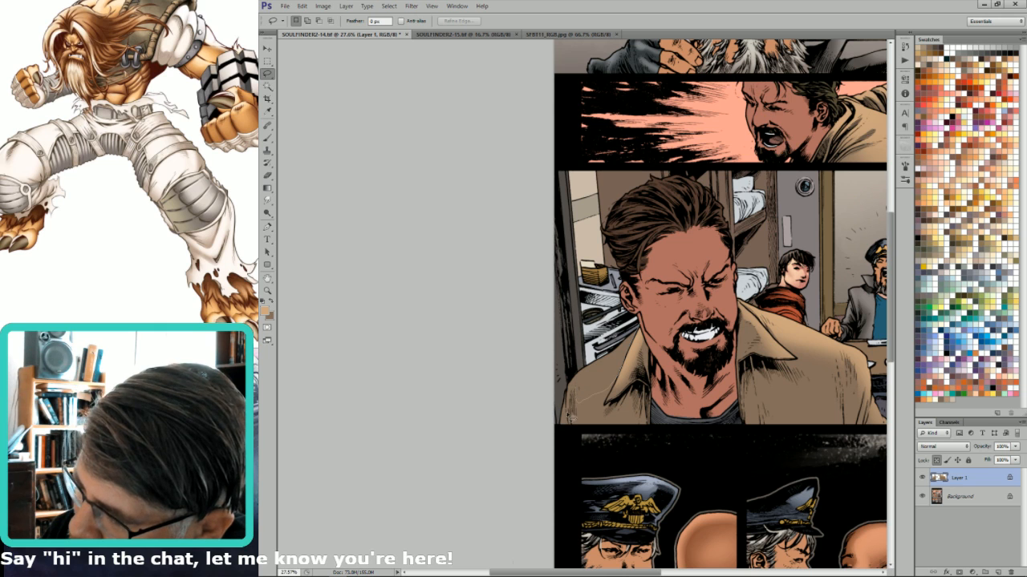
drag(571, 418, 613, 331)
drag(570, 393, 565, 411)
key(w)
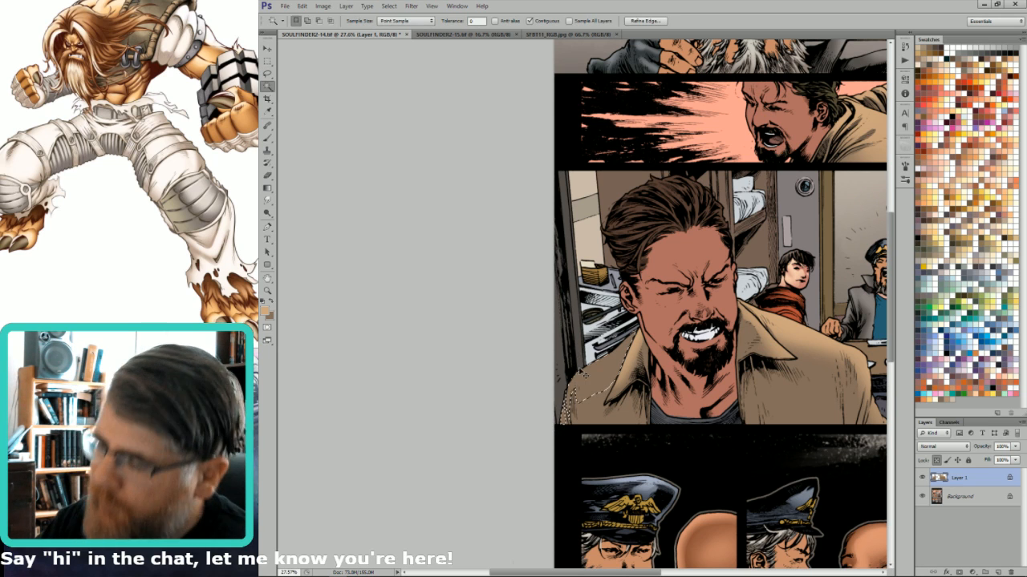
key(b)
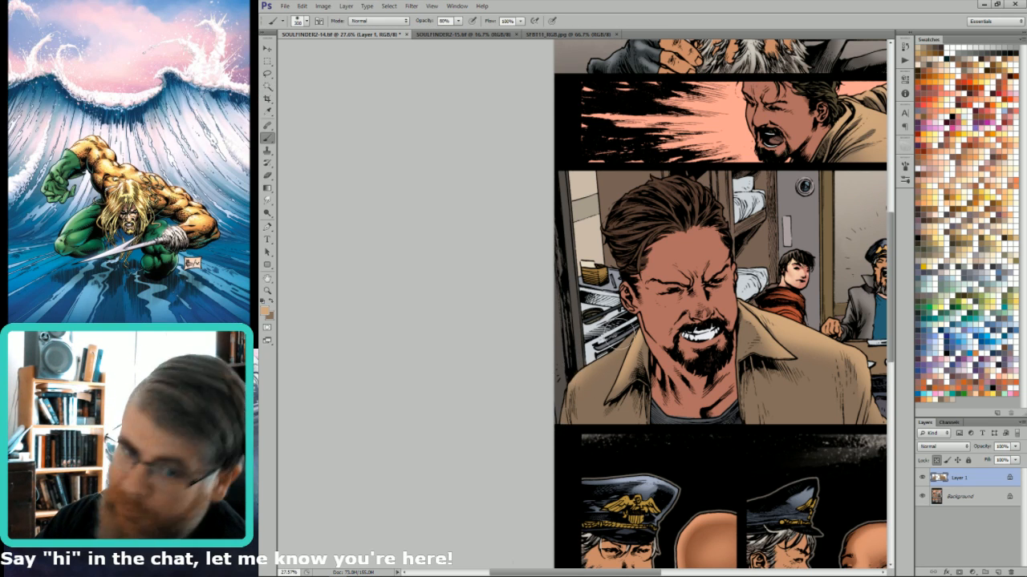
key(bracketright)
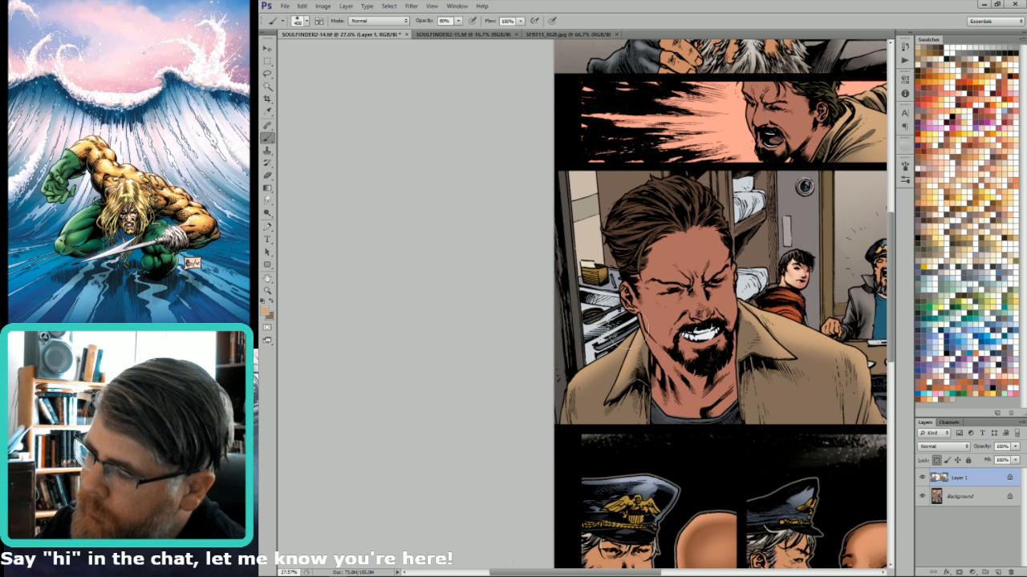
key(bracketright)
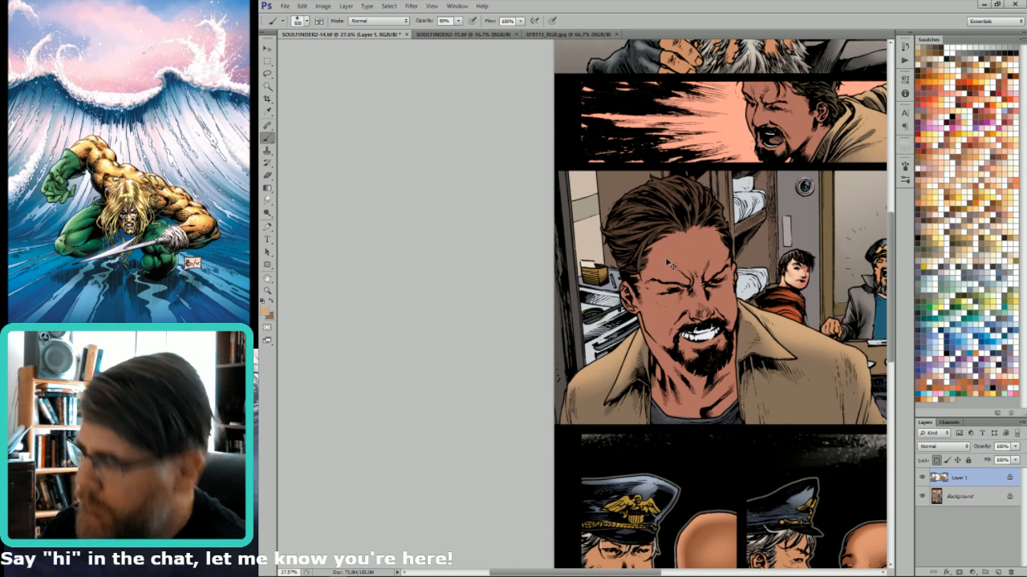
Lasso fold areas on the right half of the third-panel coat and lighten them with the tan gradient.
key(l)
mouse_move(812, 320)
mouse_down()
mouse_move(766, 311)
mouse_move(779, 321)
mouse_up()
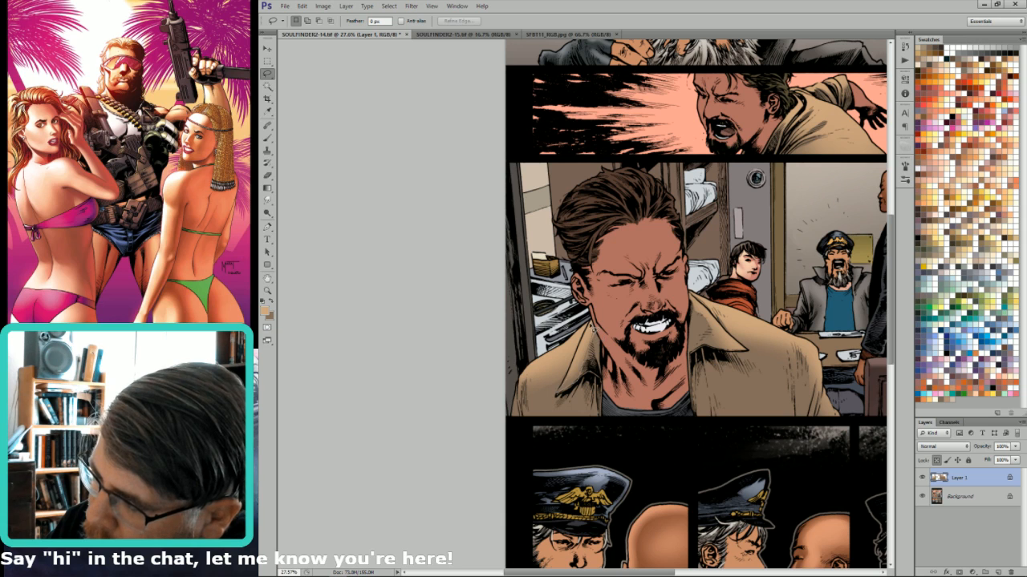
key(g)
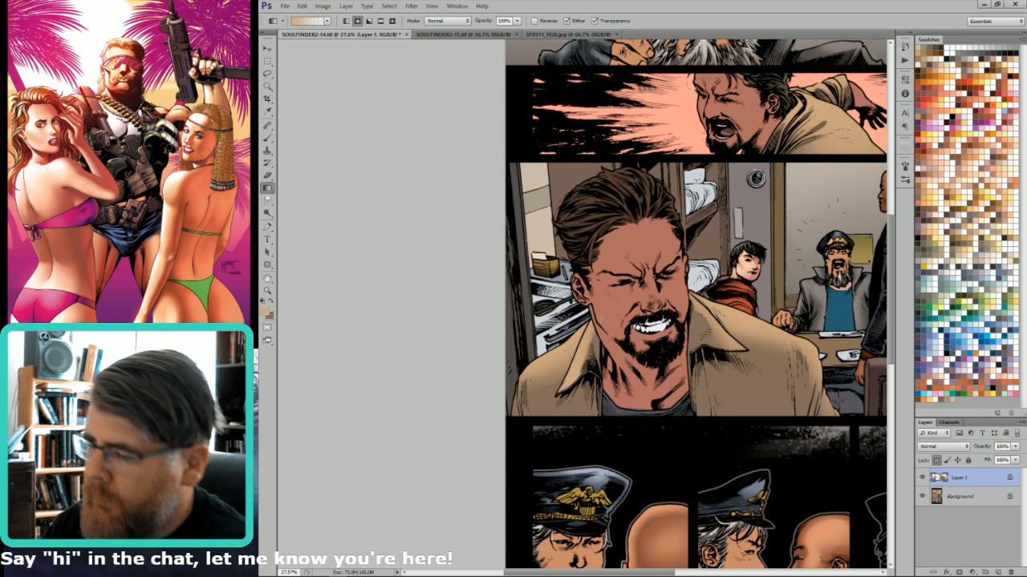
key(l)
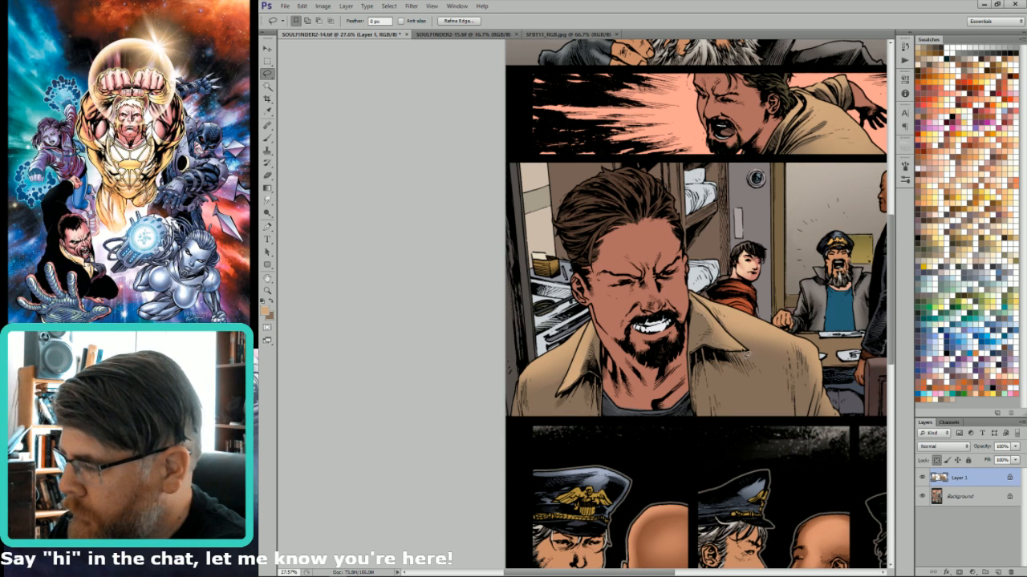
key(g)
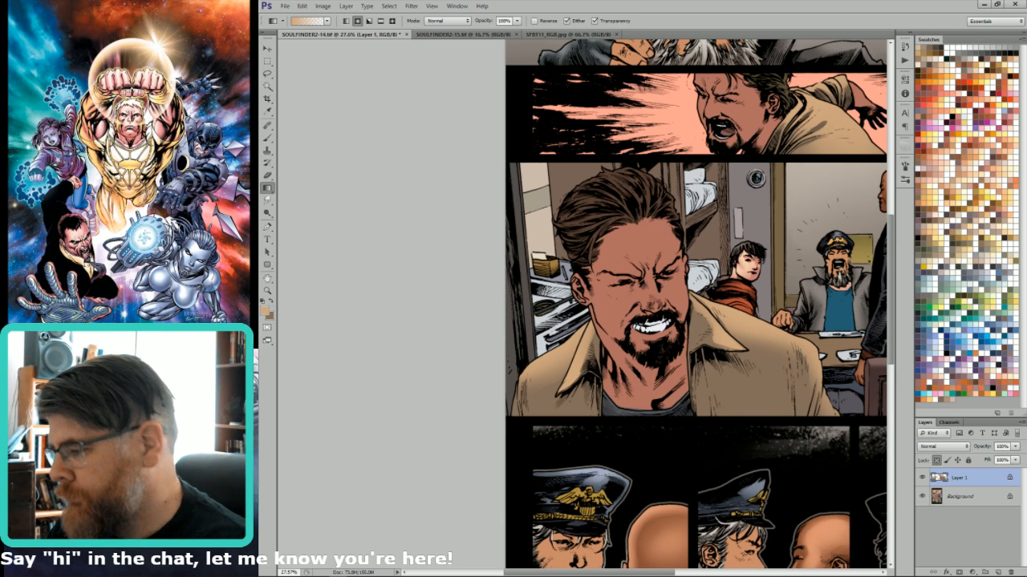
key(l)
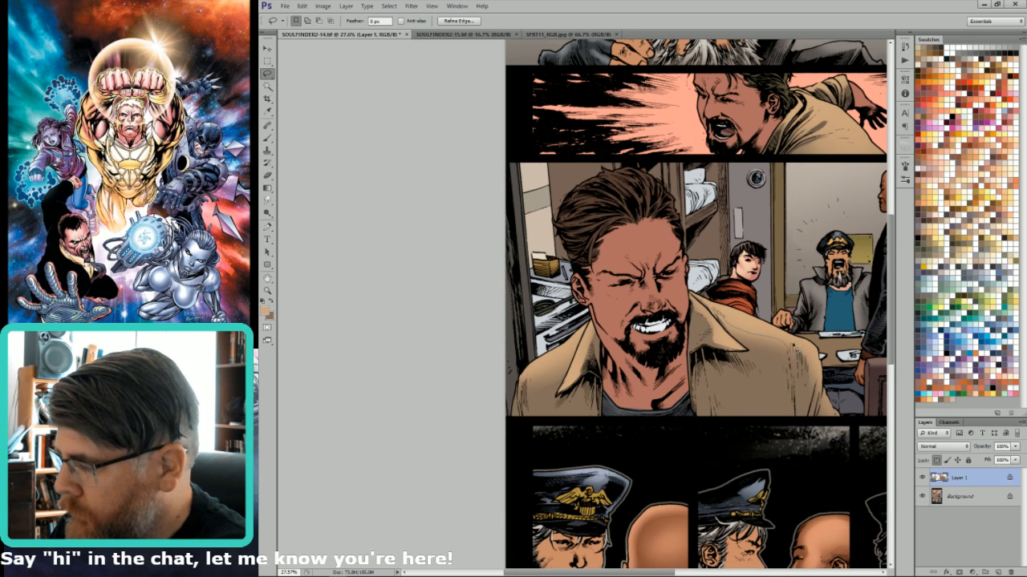
Lasso the upper edge of the coat's right-hand shoulder, restrict the selection to the coat's flat area, and apply a tan gradient.
mouse_move(819, 401)
mouse_down()
mouse_move(730, 284)
mouse_move(702, 291)
mouse_up()
key(ctrl+6)
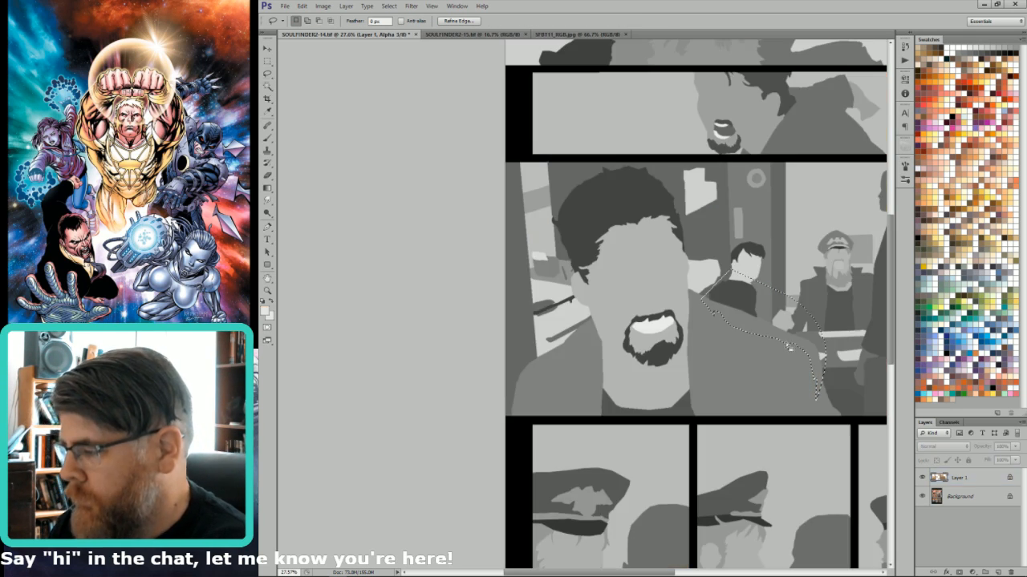
key(w)
alt+shift+click(790, 339)
key(ctrl+2)
key(l)
key(g)
drag(789, 341, 848, 409)
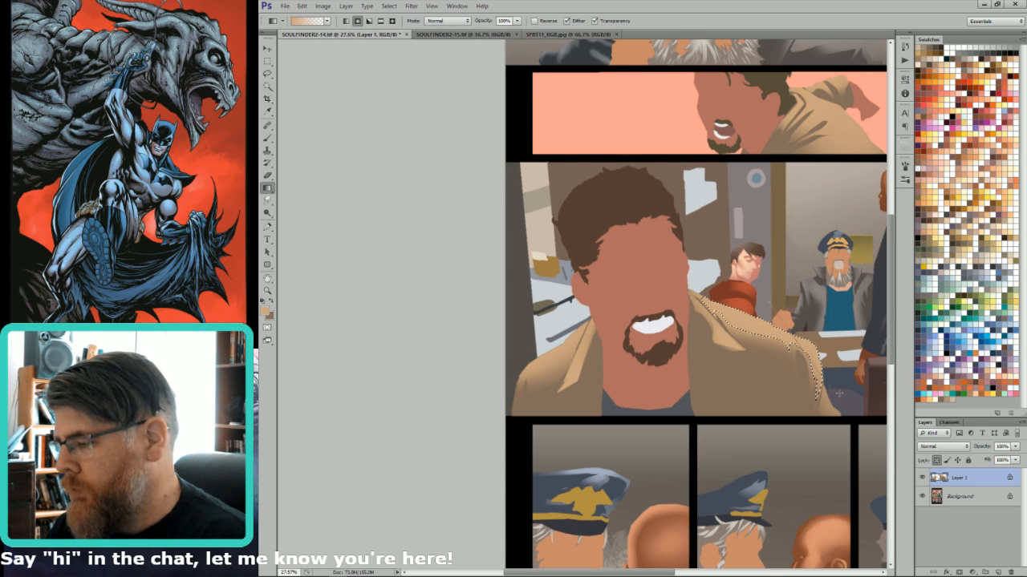
key(ctrl+7)
key(grave)
key(ctrl+2)
Lasso the lower outer edge of the right-hand sleeve, limit it to the coat's flat area, and lighten it with the gradient.
key(l)
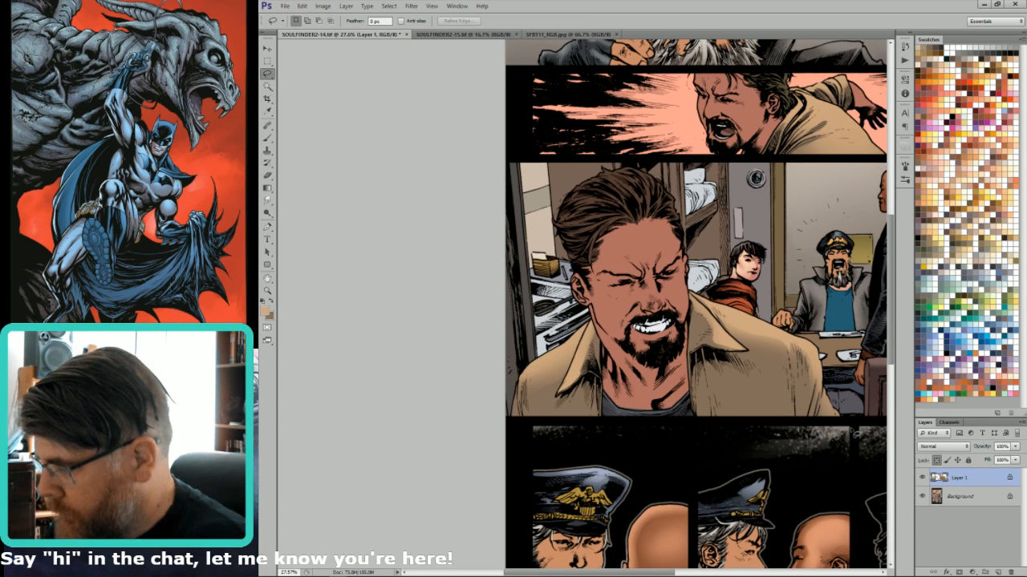
key(ctrl+comma)
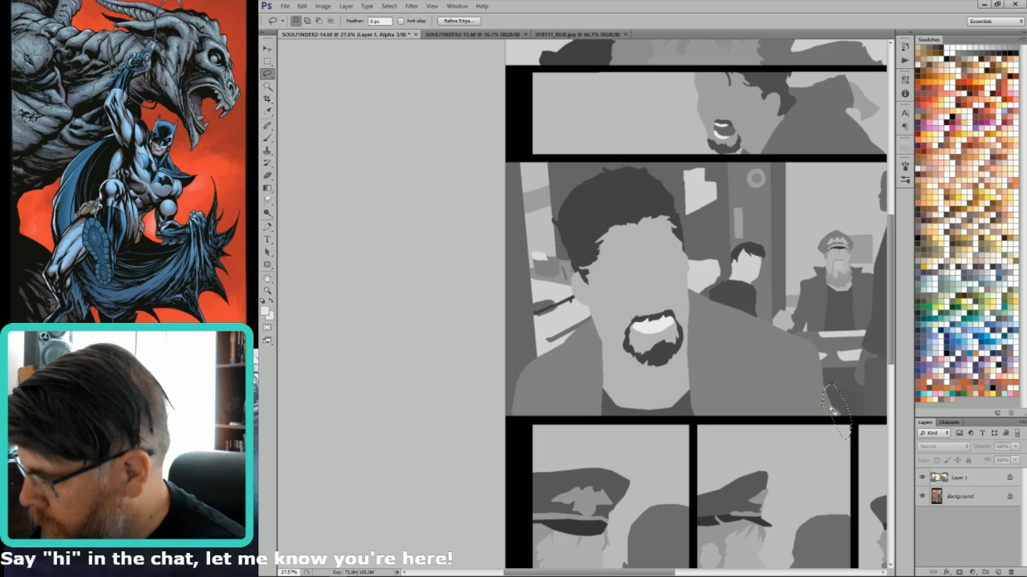
key(w)
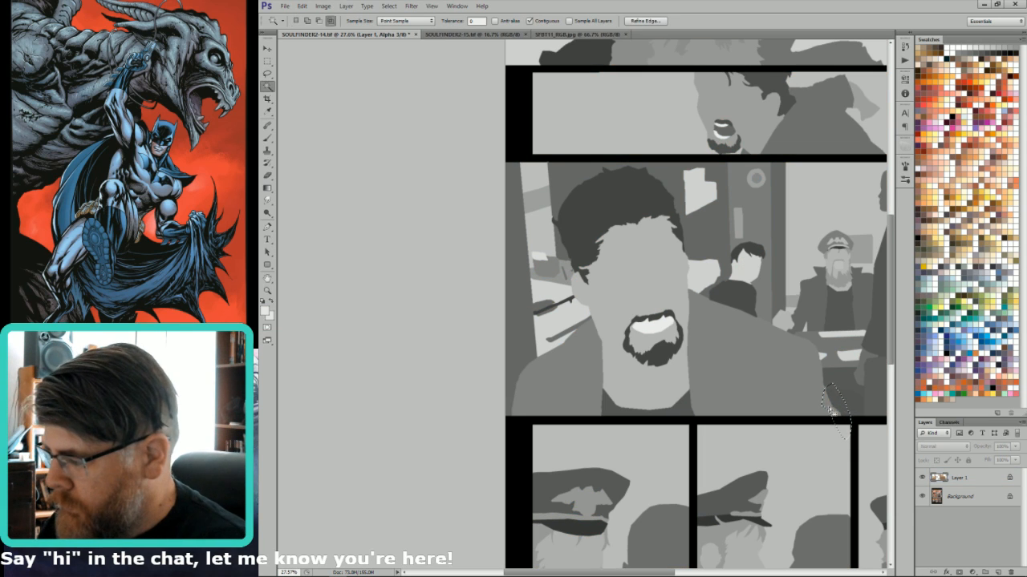
alt+shift+click(835, 413)
key(ctrl+2)
key(g)
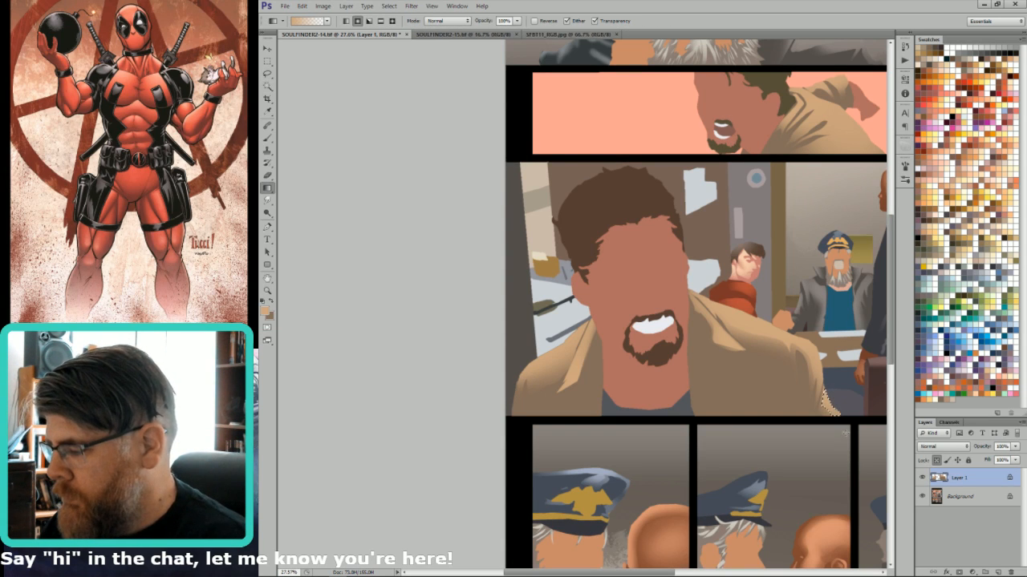
key(ctrl+d)
key(ctrl+6)
key(grave)
key(ctrl+2)
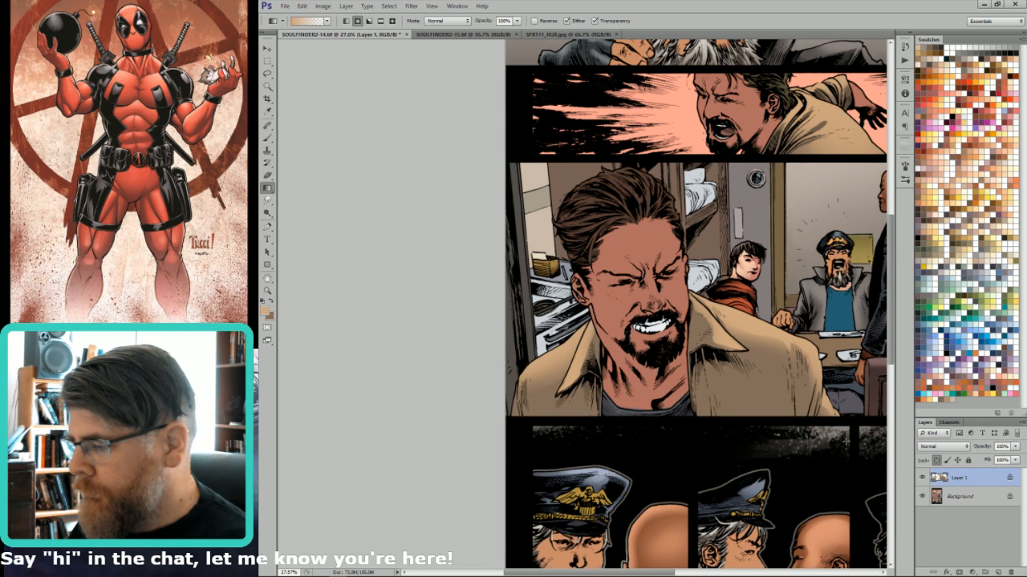
Lasso the coat front below the right-hand collar and try a muted brown tone on it with a larger brush.
key(l)
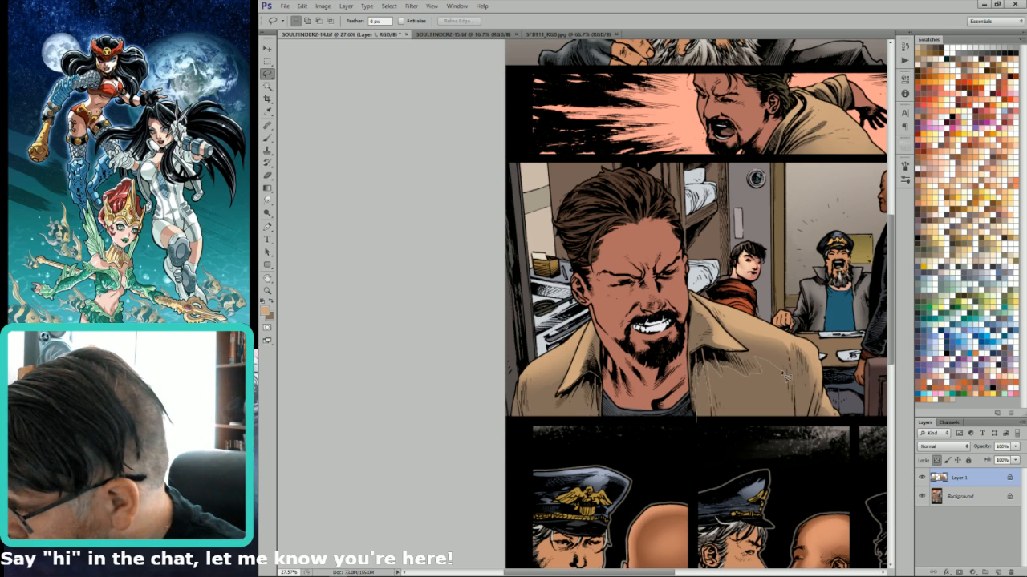
mouse_move(794, 407)
mouse_down()
mouse_move(799, 425)
mouse_move(698, 419)
mouse_up()
key(w)
key(ctrl+h)
key(b)
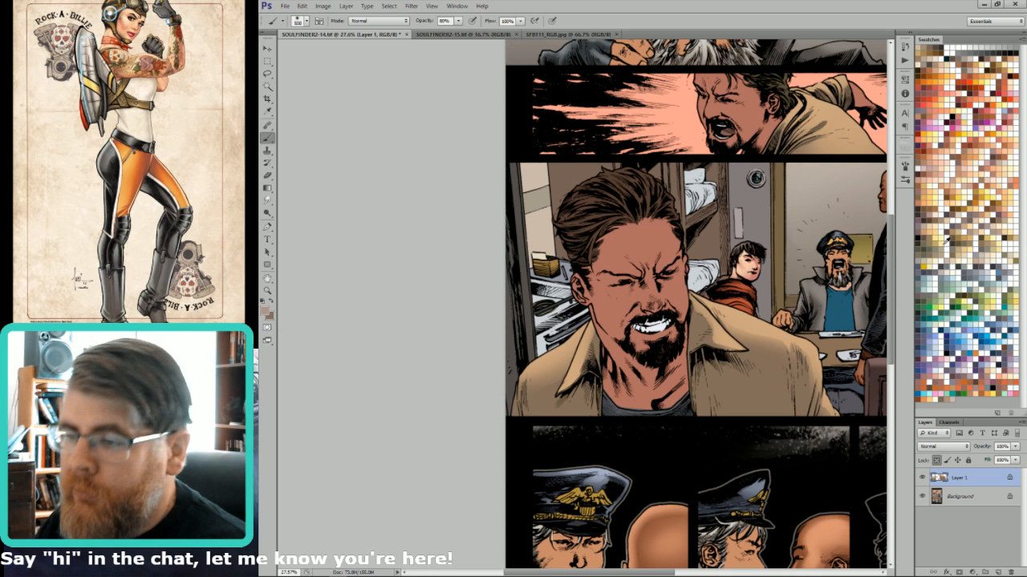
key(])
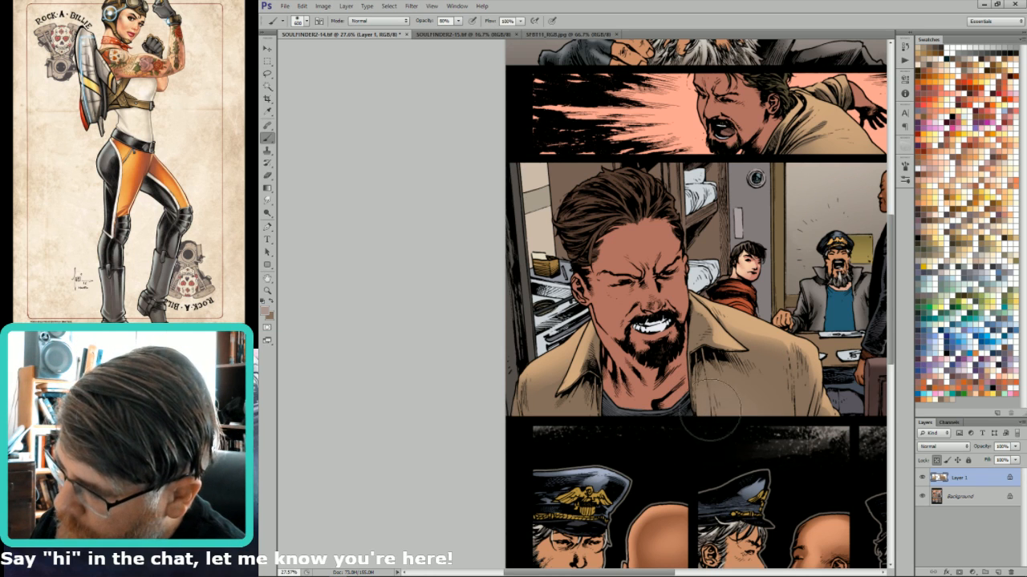
mouse_move(710, 439)
mouse_down()
mouse_move(780, 426)
mouse_move(666, 288)
mouse_move(703, 391)
mouse_up()
key(ctrl+z)
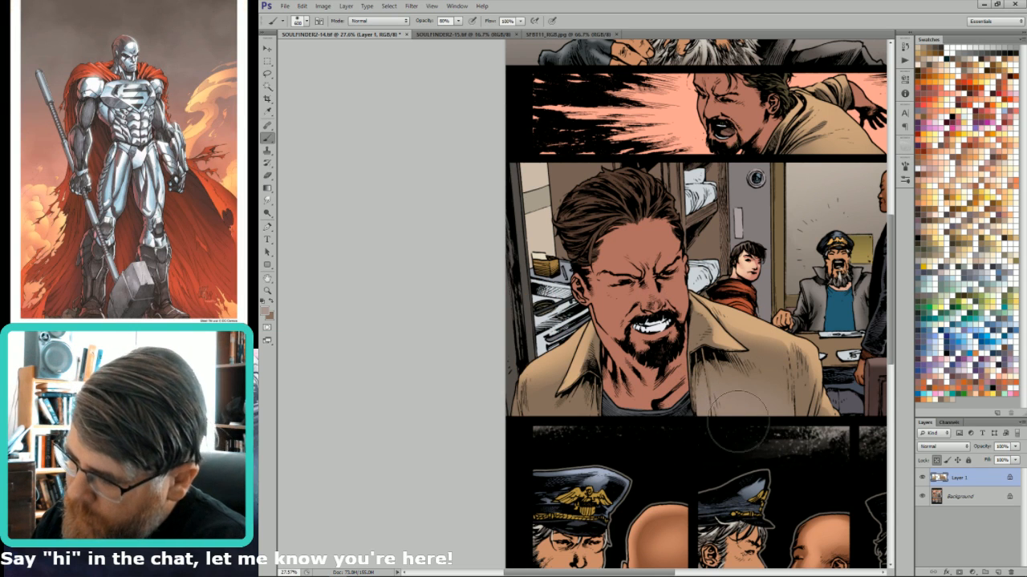
Lasso the narrow fold between the coat's right-hand front and sleeve and shade it with a smaller brush.
key(l)
key(ctrl+d)
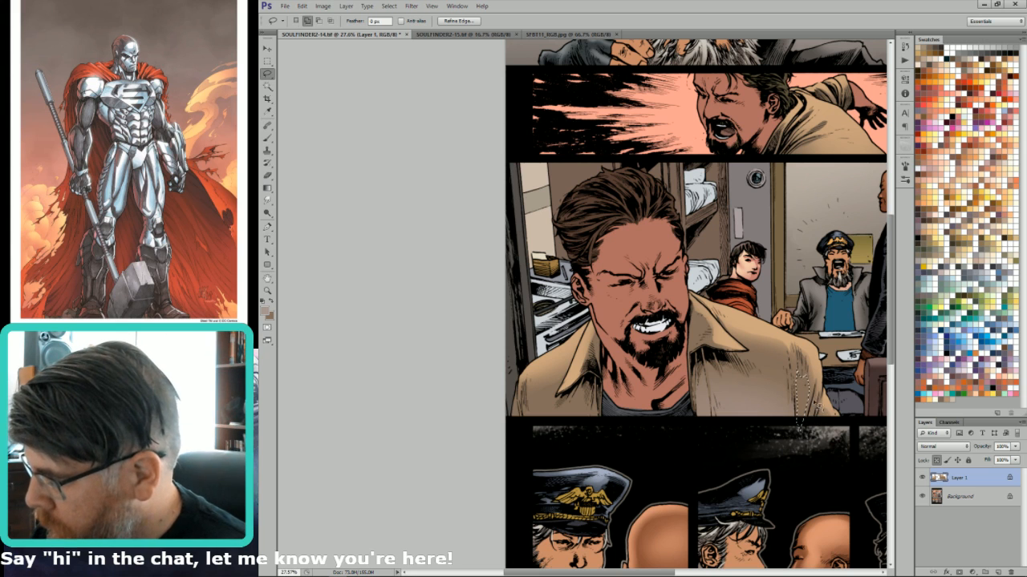
key(w)
key(b)
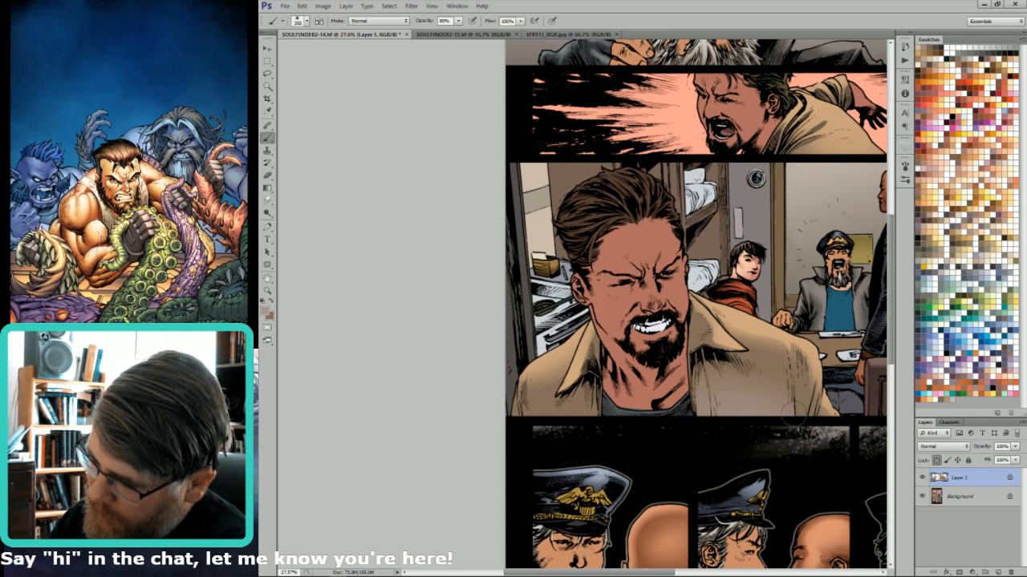
Lasso the lower front and sleeve folds on the coat's left-hand side and brush the muted tone over them.
key(l)
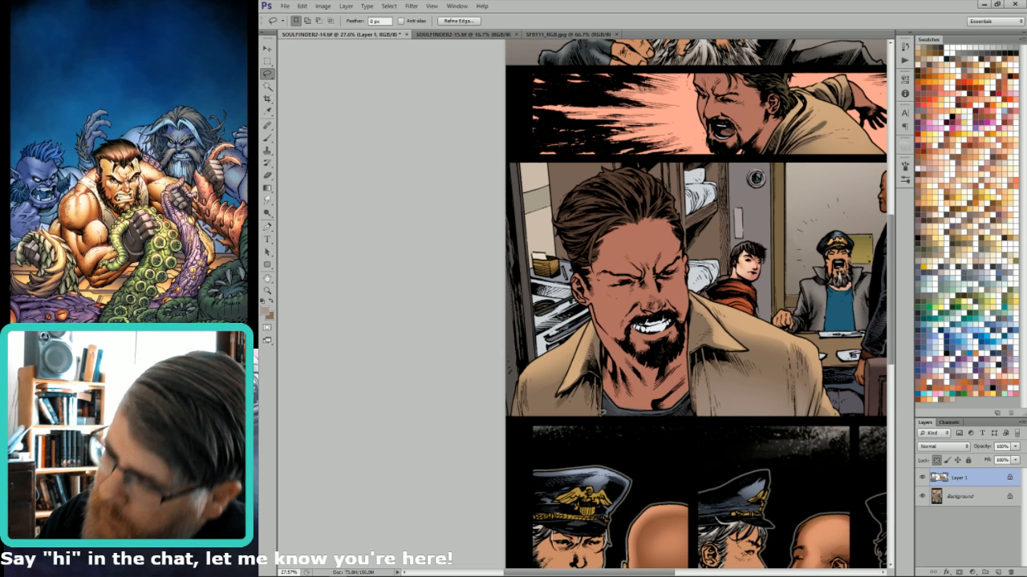
mouse_move(595, 391)
mouse_down()
mouse_move(594, 420)
mouse_move(590, 396)
mouse_up()
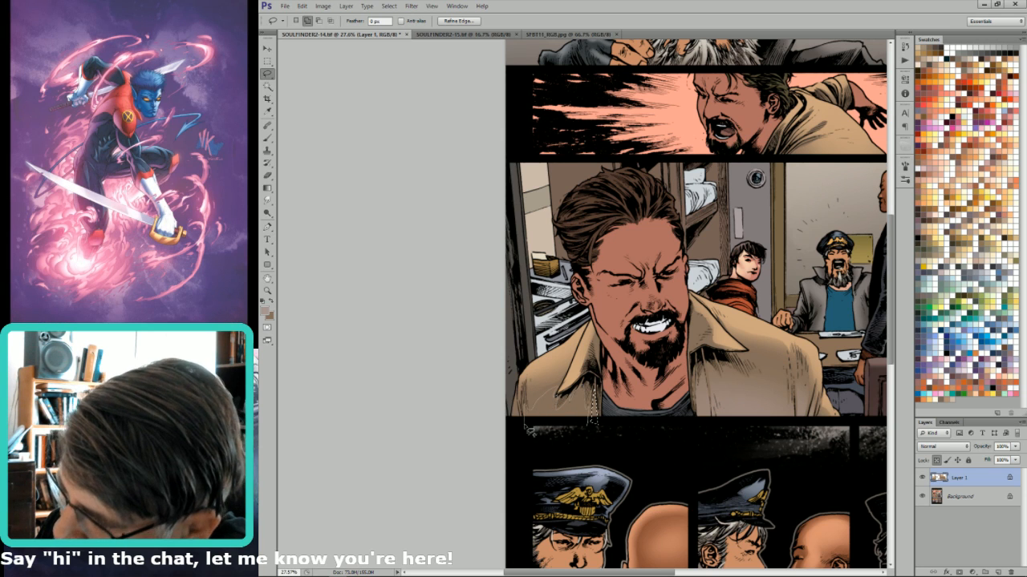
key(w)
key(b)
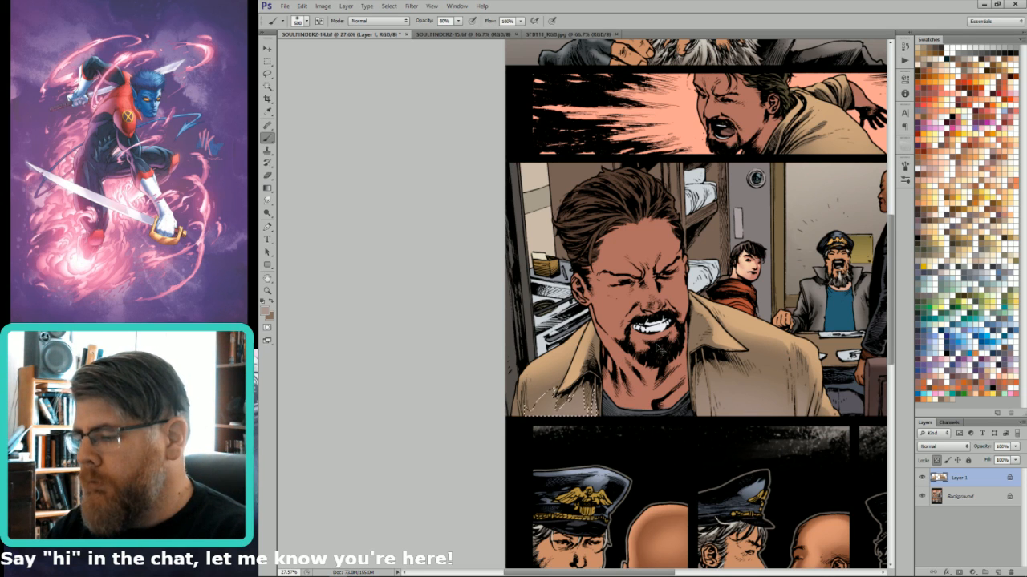
key(ctrl+d)
Merge the layers and fill a lassoed patch at the shirt's neckline with the skin colour sampled from the neck.
key(l)
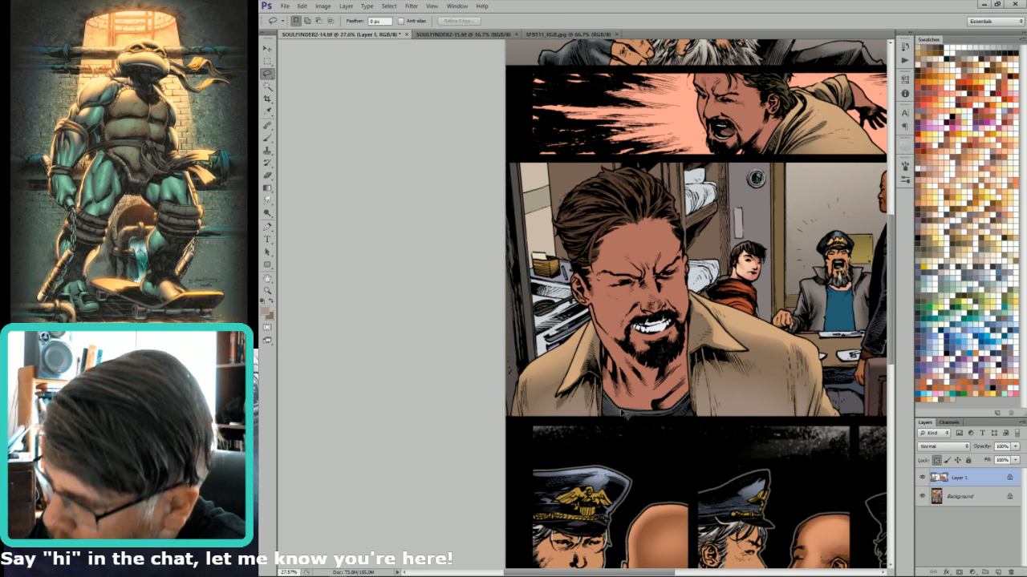
key(ctrl+shift+e)
key(i)
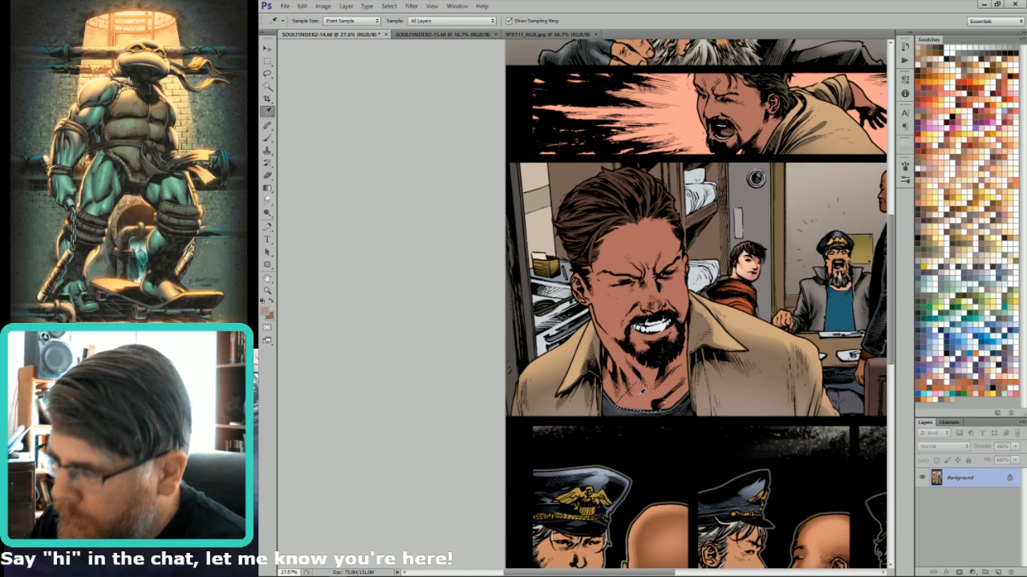
click(634, 394)
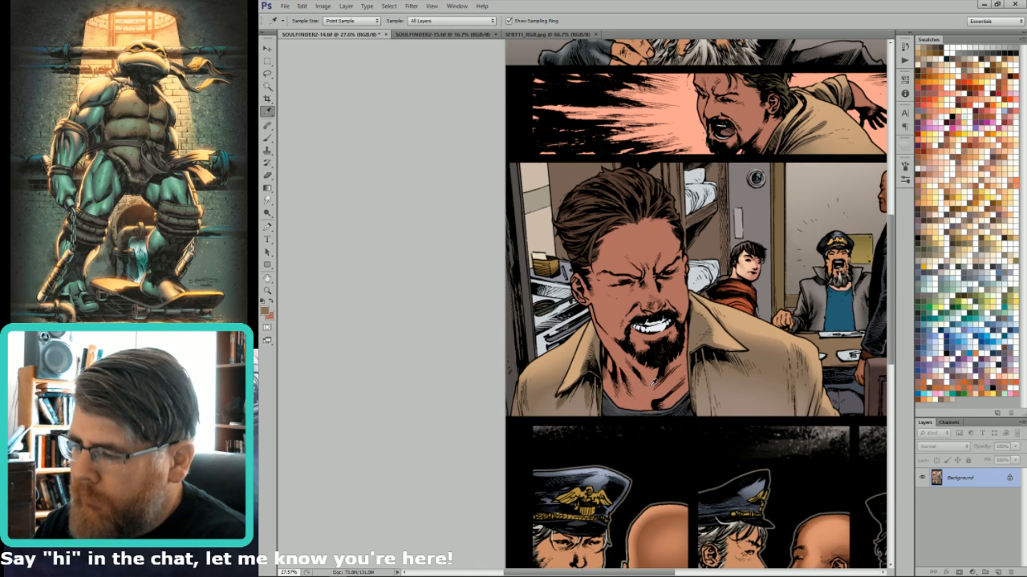
key(l)
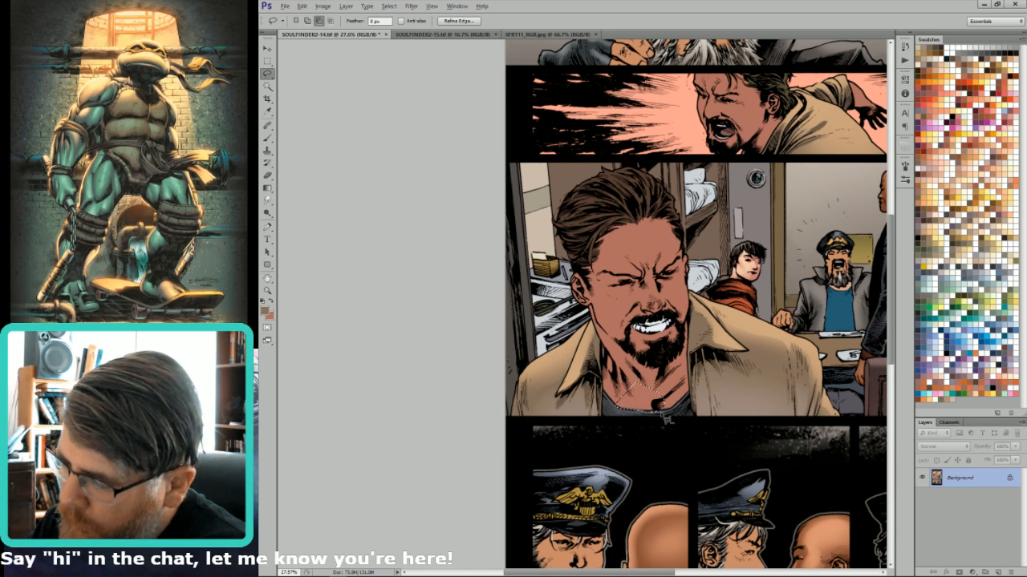
drag(666, 418, 645, 429)
key(ctrl+BackSpace)
key(ctrl+d)
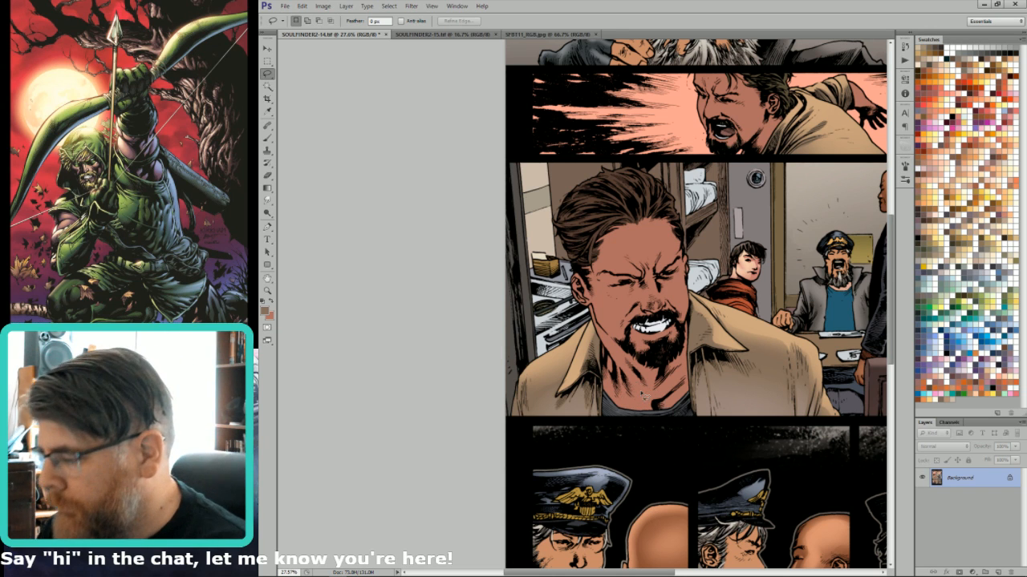
Select the third-panel man's facial skin and brush soft peach highlights over his face at 50% opacity.
drag(717, 328, 749, 351)
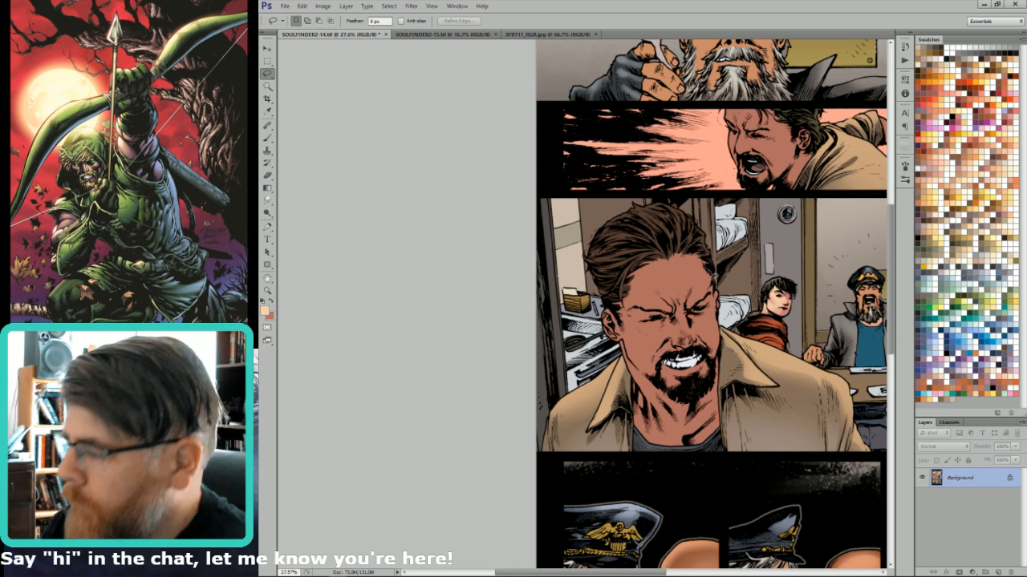
key(w)
click(708, 300)
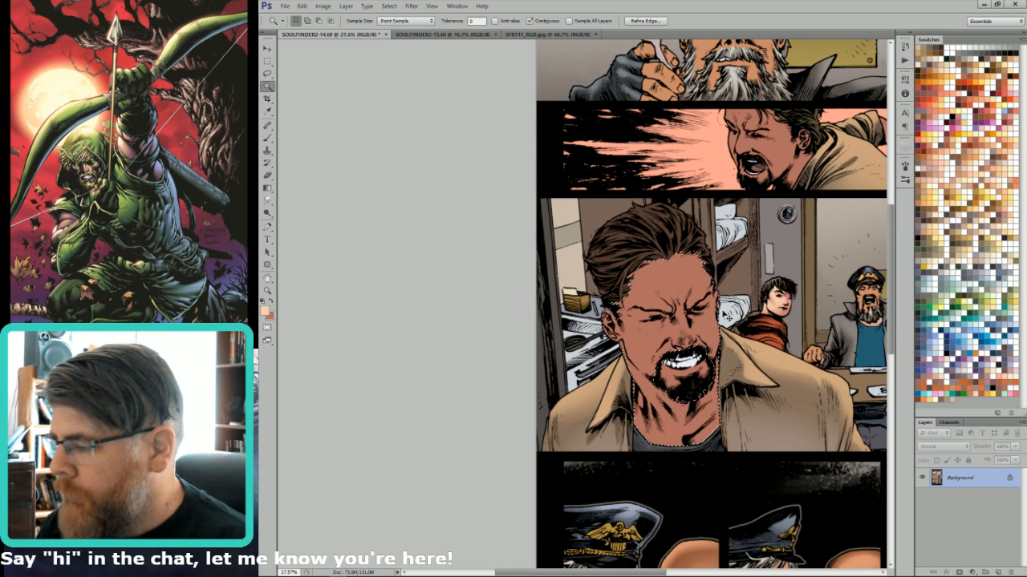
key(l)
mouse_move(719, 356)
mouse_down()
mouse_move(714, 372)
mouse_move(675, 388)
mouse_move(653, 382)
mouse_up()
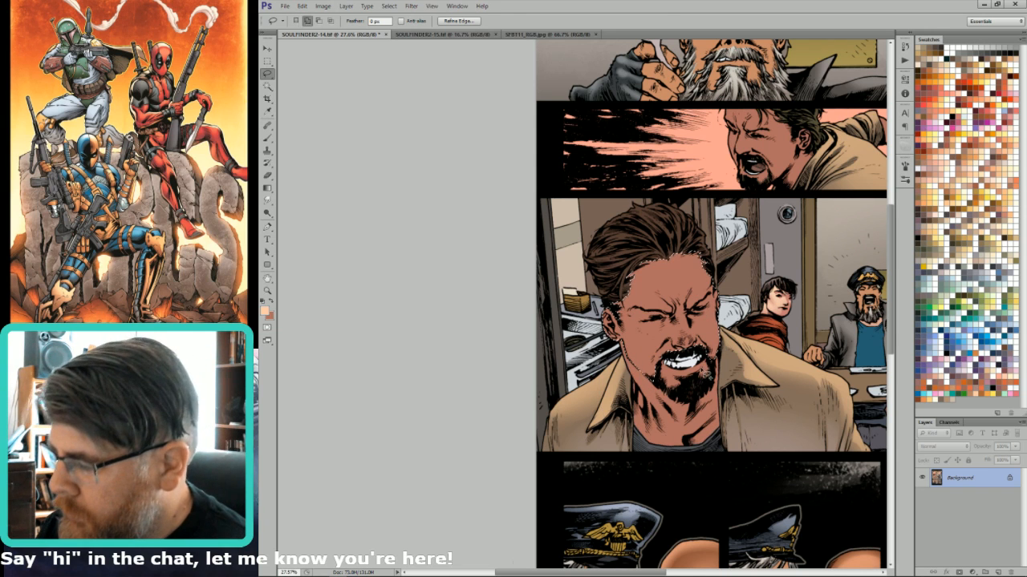
key(w)
key(b)
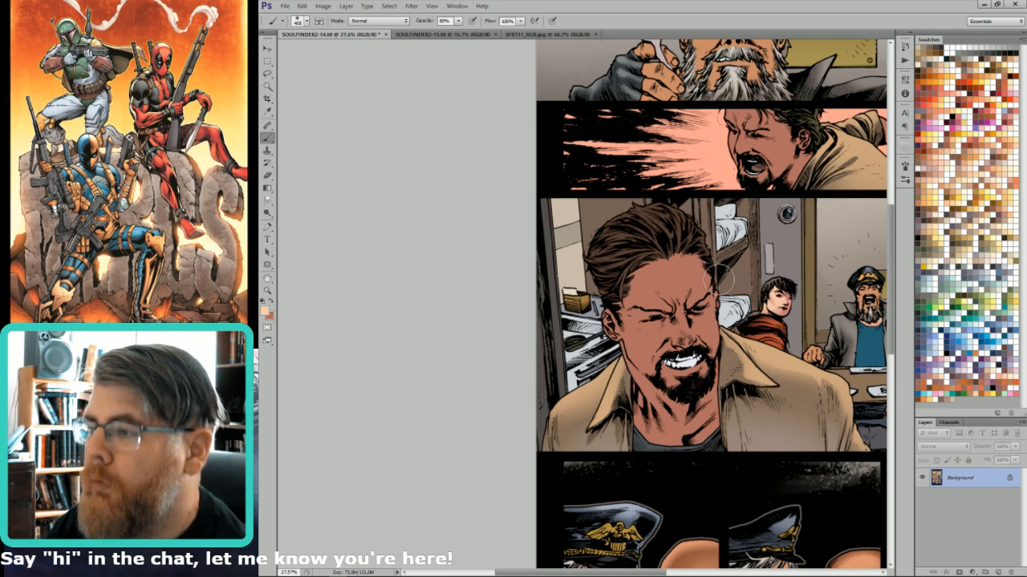
key(5)
key(bracketleft)
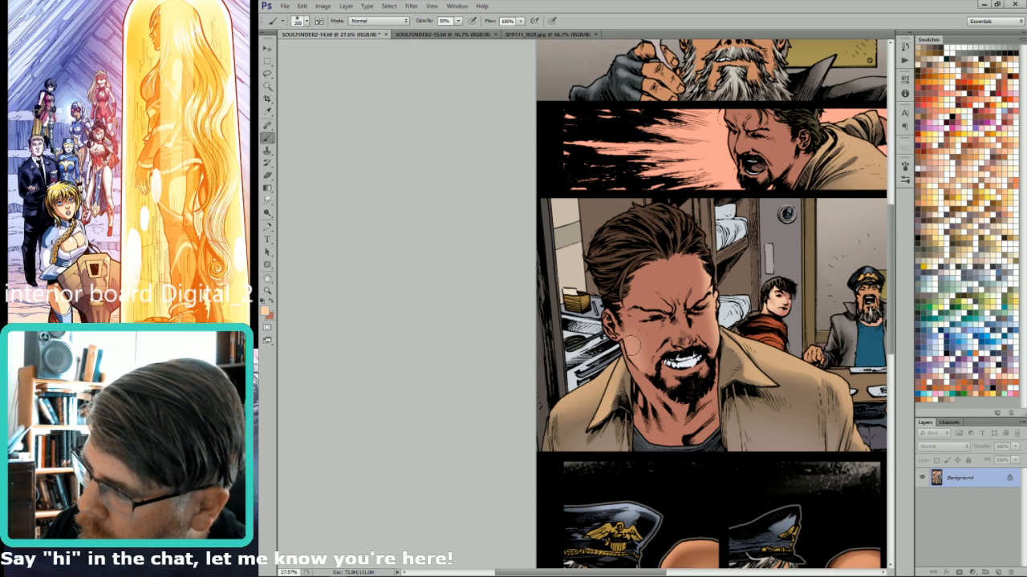
key(bracketright)
key(bracketright)
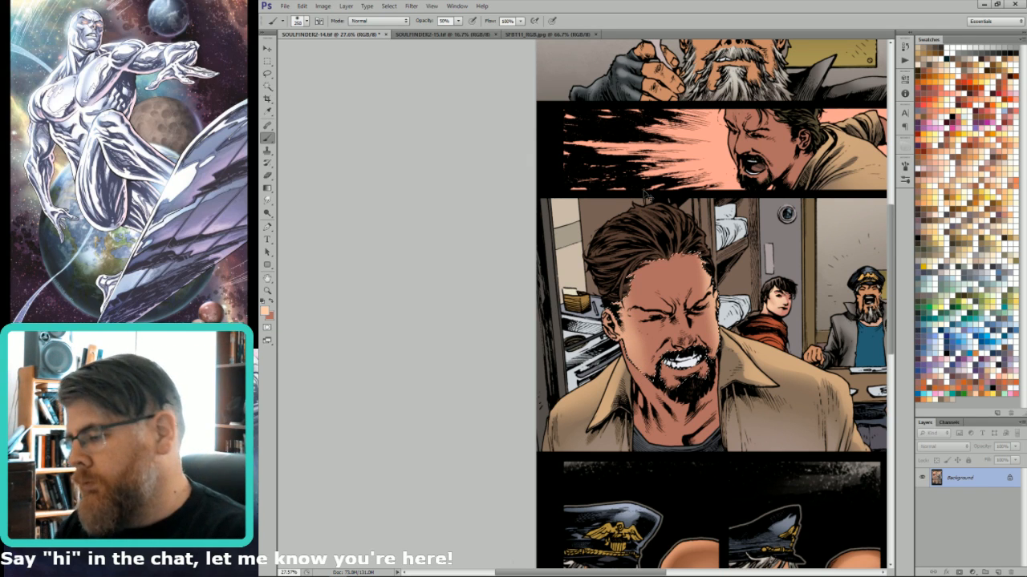
Copy the man's skin area to a new layer and brush a peach highlight along the right-hand edge of his forehead.
key(w)
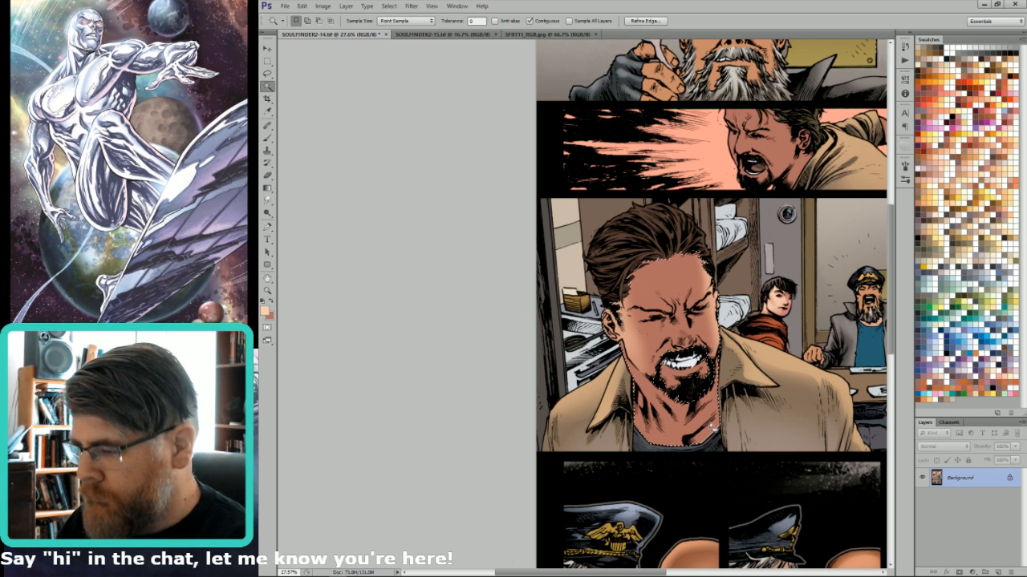
key(ctrl+j)
key(l)
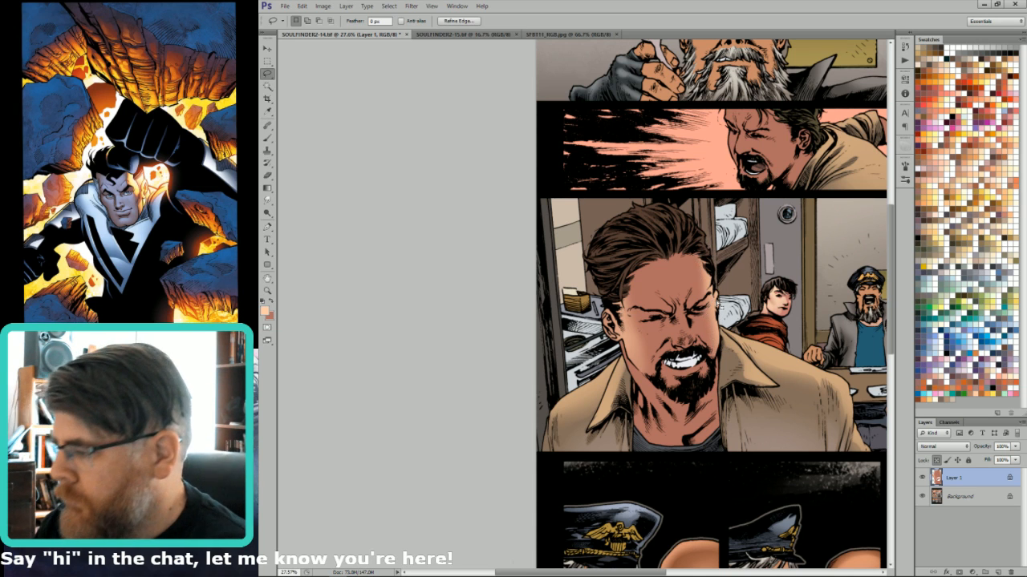
key(b)
key(ctrl+h)
key([)
mouse_move(714, 269)
mouse_down()
mouse_move(723, 336)
mouse_move(707, 250)
mouse_up()
key(])
key(l)
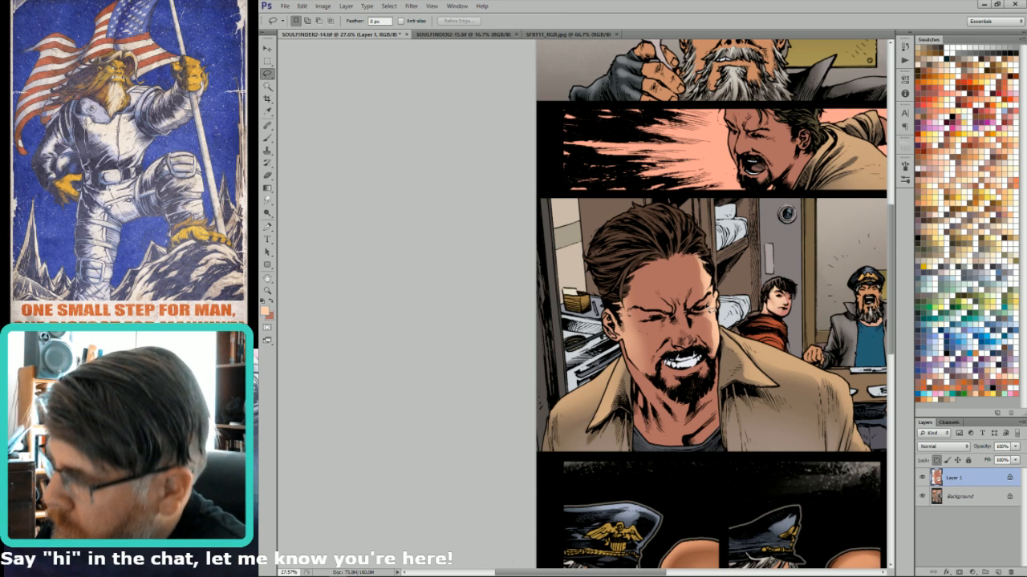
Lasso small areas along the third-panel man's right-hand cheek edge and nose and brush peach highlights into them.
key(ctrl+h)
drag(713, 308, 713, 316)
key(b)
key(l)
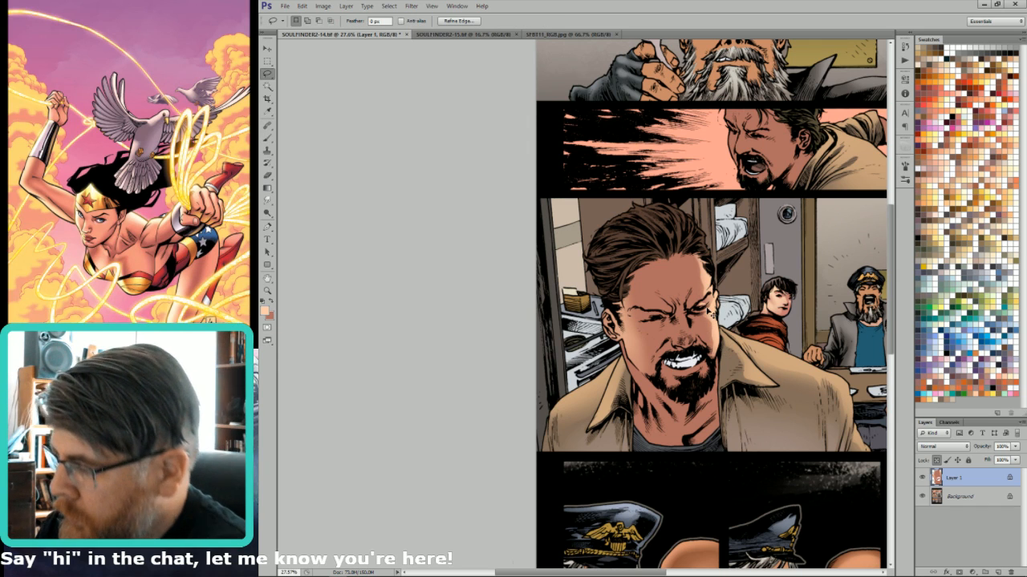
key(ctrl+d)
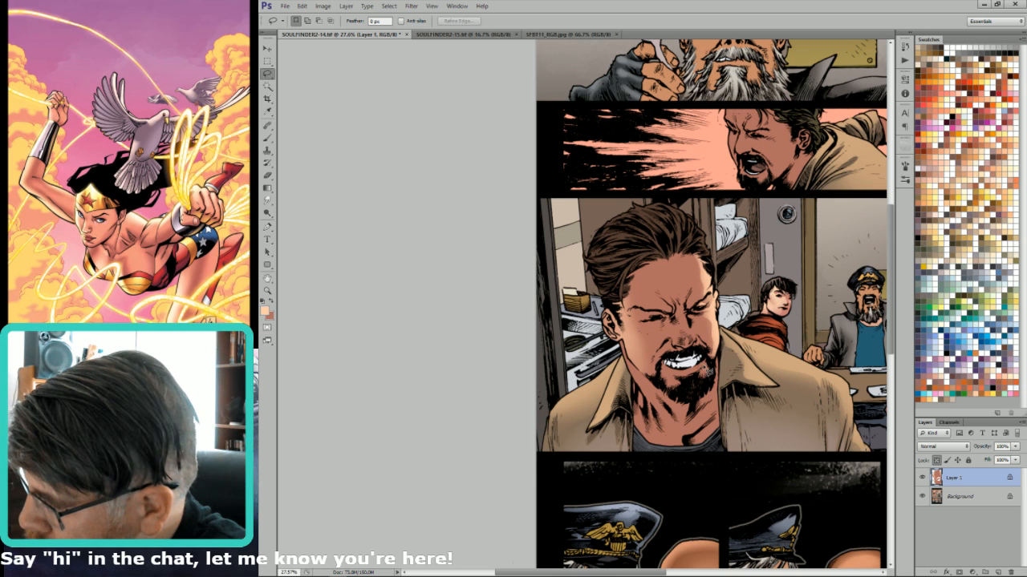
key(b)
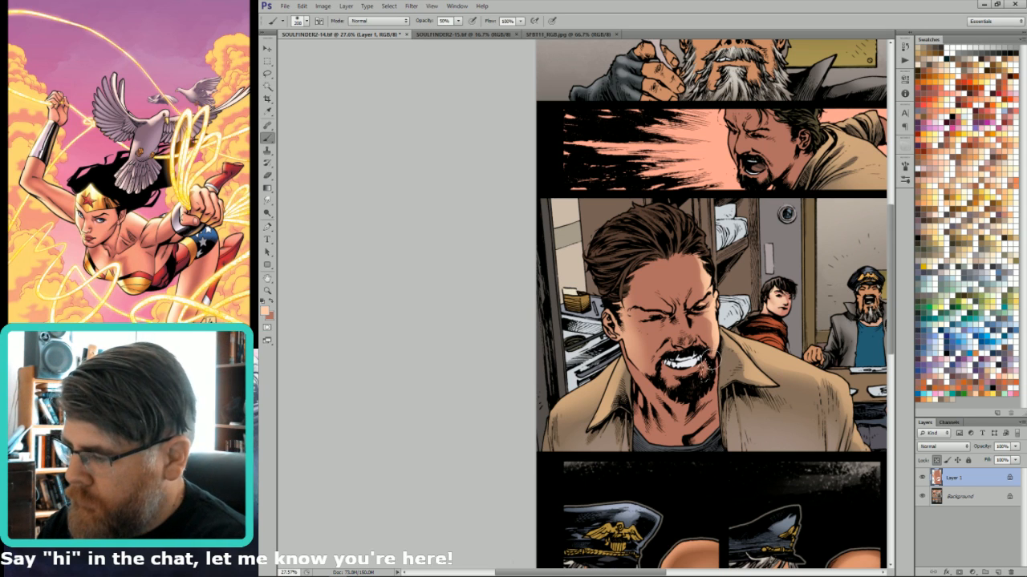
key(l)
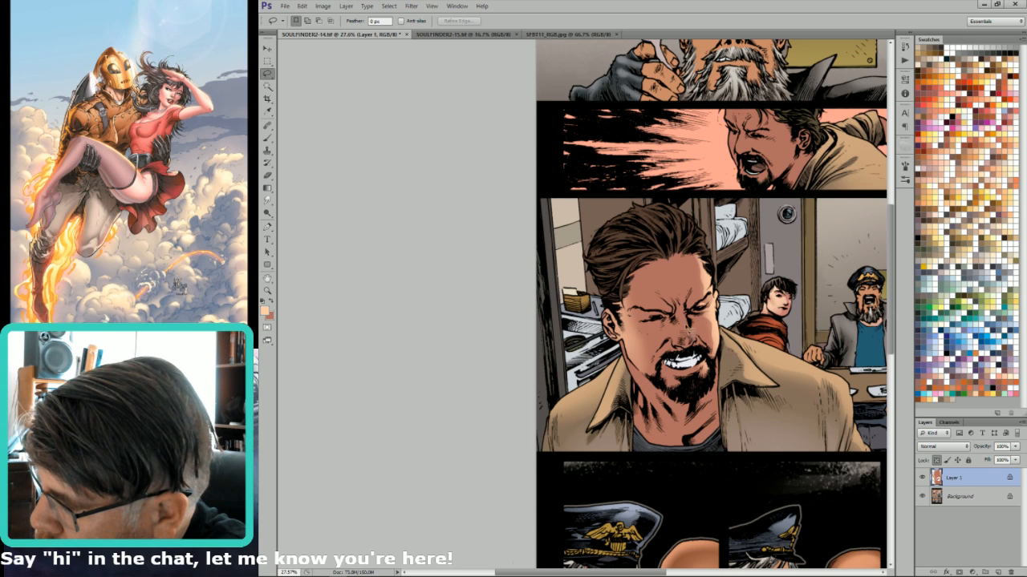
key(b)
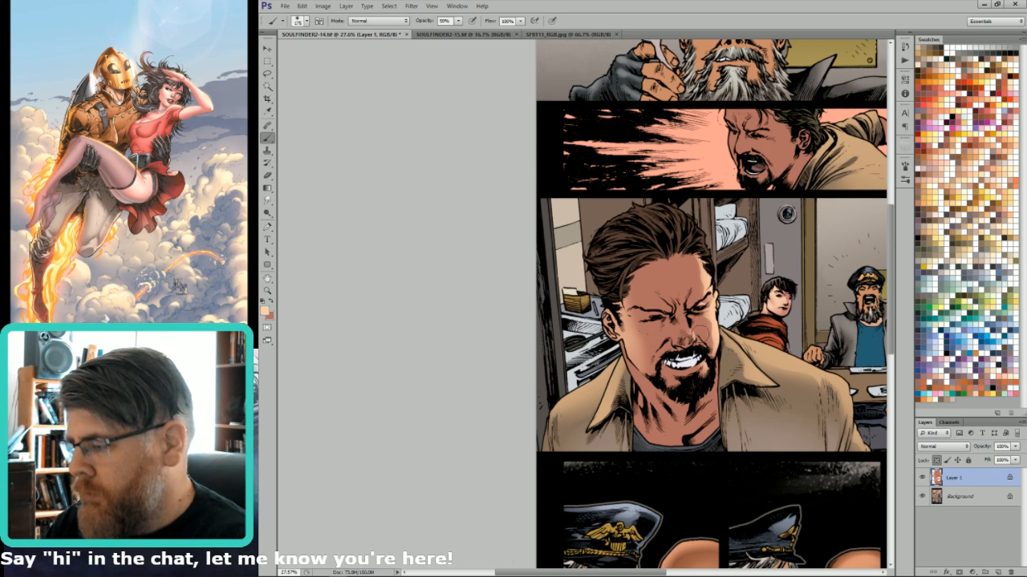
key(l)
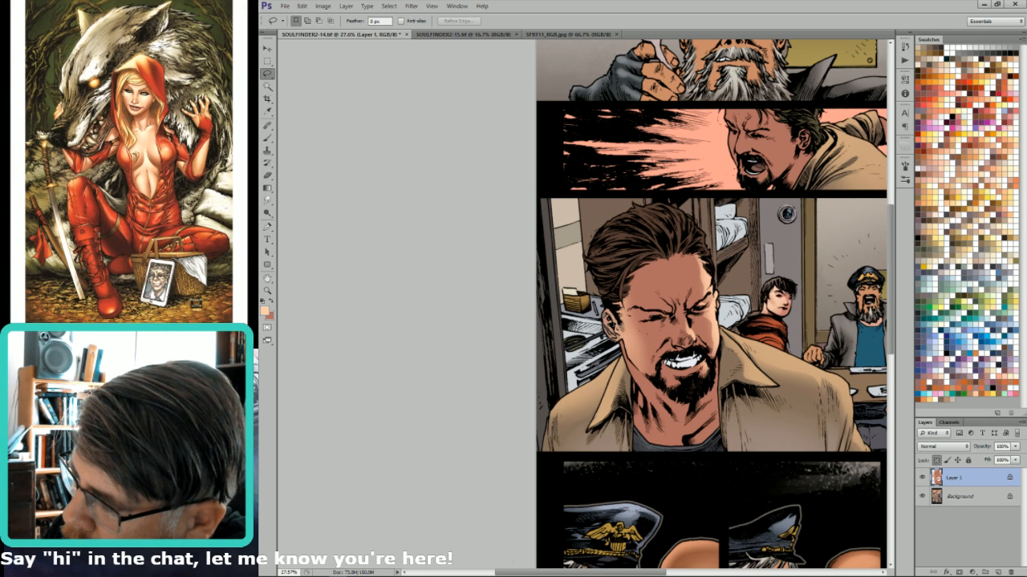
Lasso the man's ear and left-hand cheek and jaw edge and fill them with peach foreground-to-transparent gradients.
mouse_move(613, 319)
mouse_down()
mouse_move(604, 309)
mouse_move(616, 332)
mouse_up()
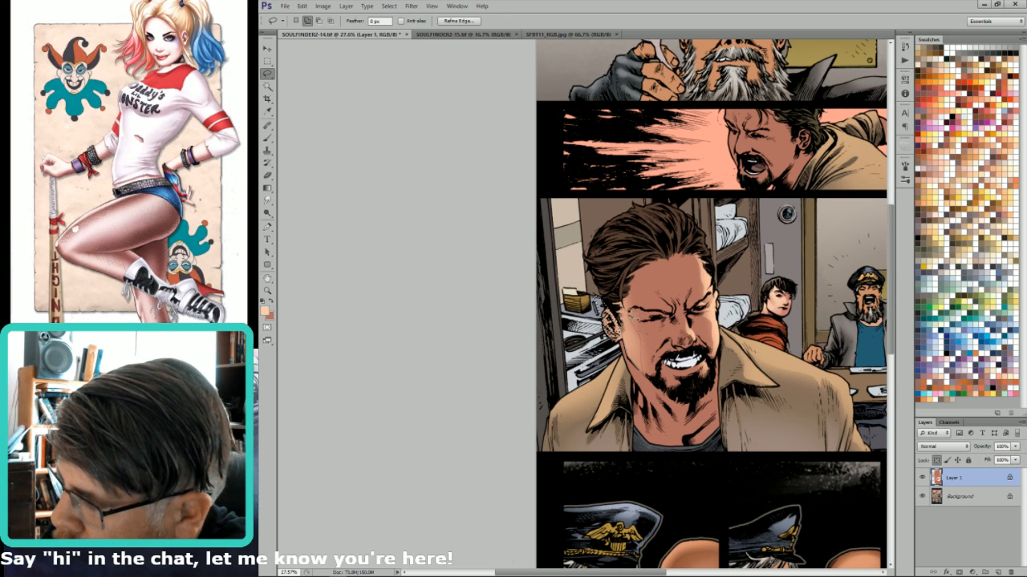
drag(615, 287, 613, 308)
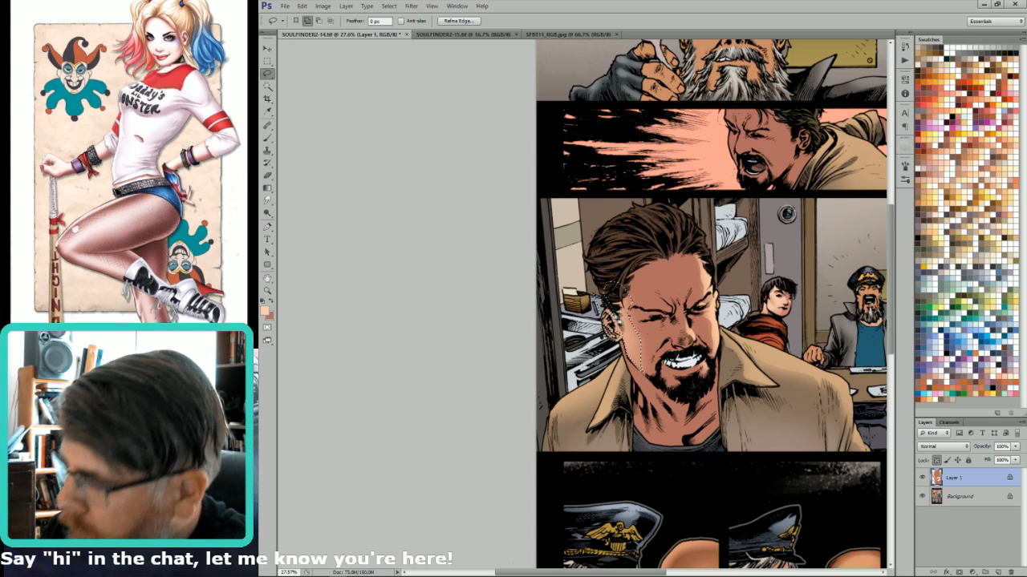
key(g)
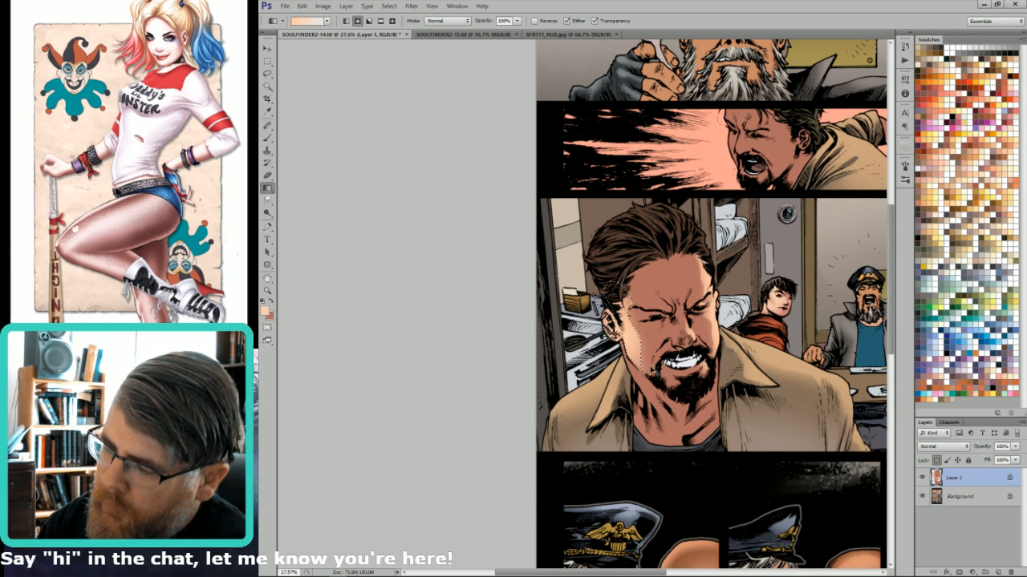
key(l)
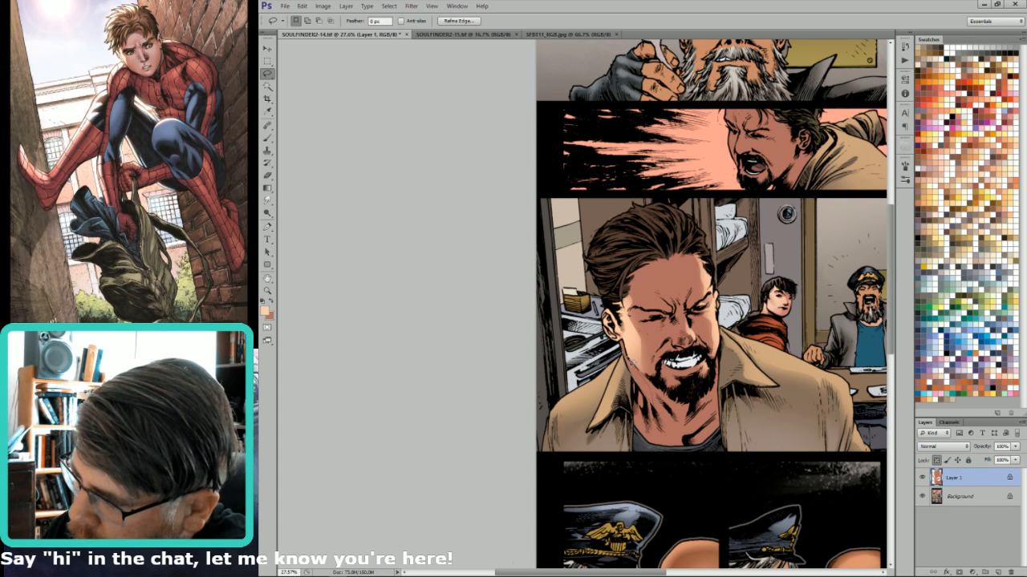
key(g)
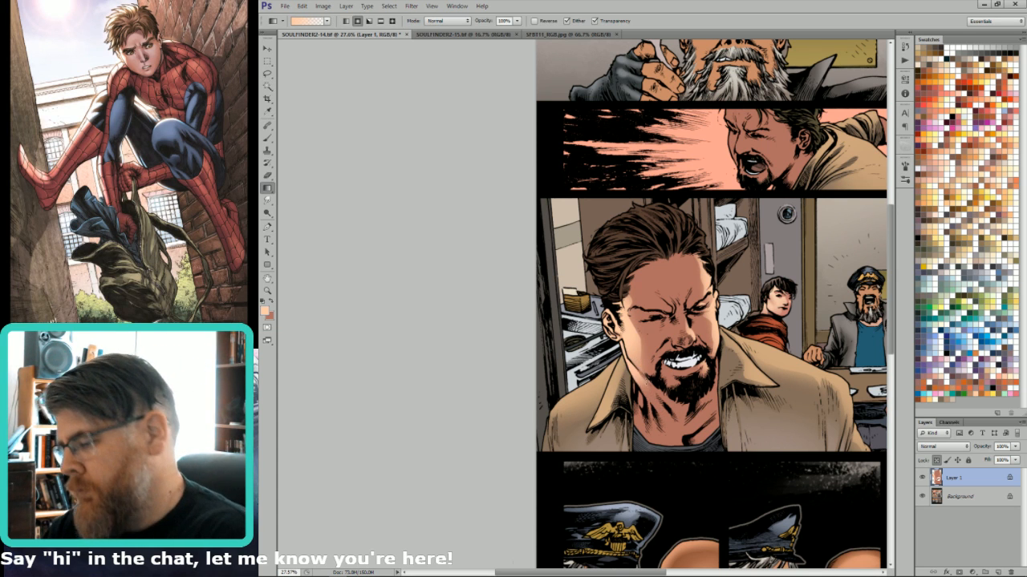
key(ctrl+0)
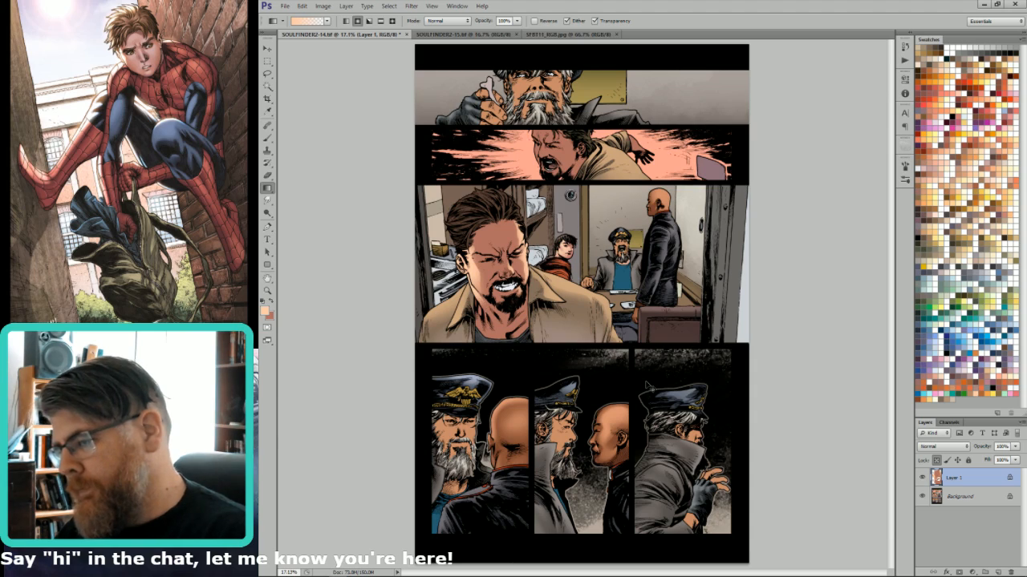
key(l)
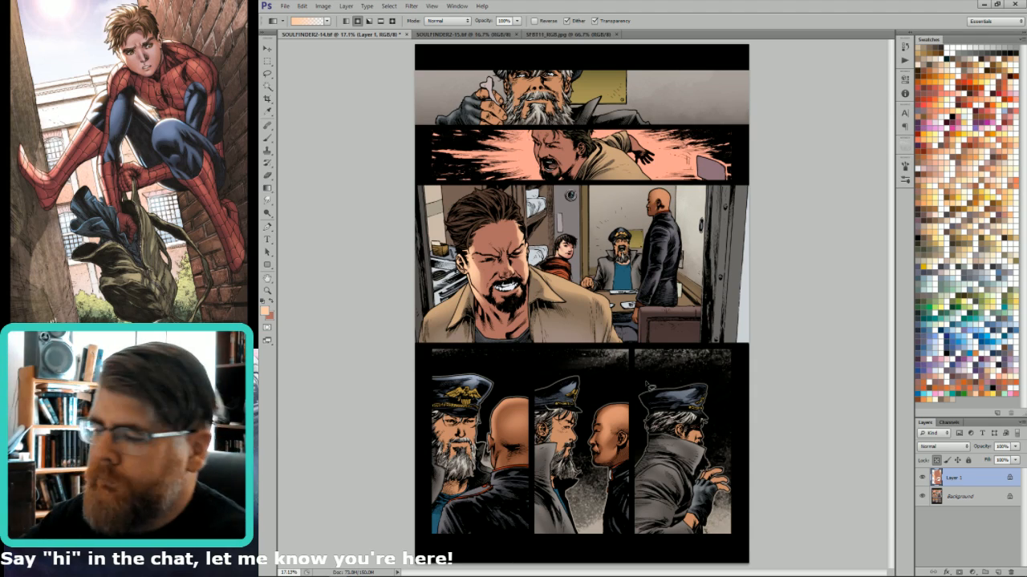
Select the lower neck skin and brush a pinker skin swatch over it at 50% opacity.
drag(483, 364, 573, 408)
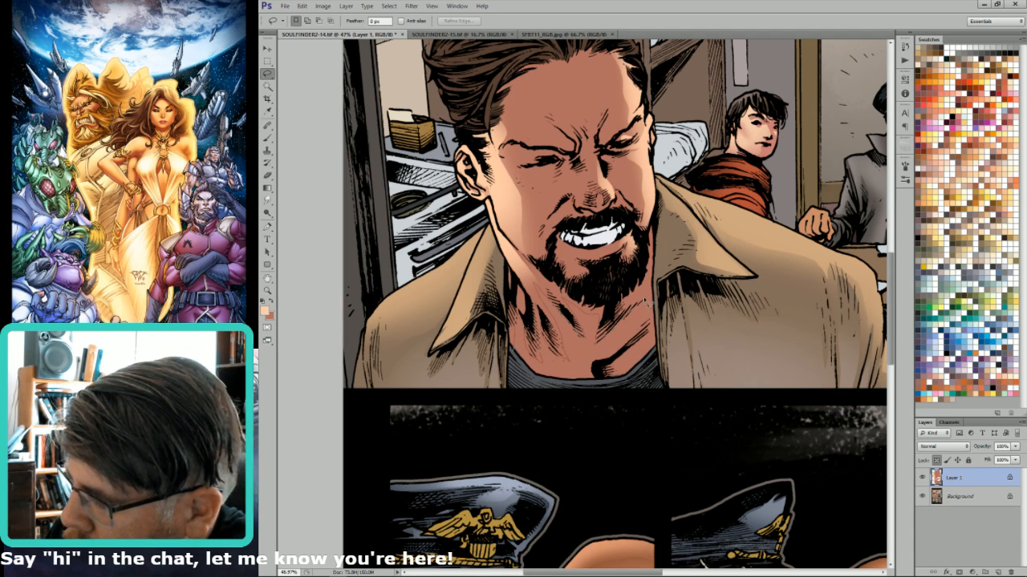
mouse_move(627, 345)
mouse_down()
mouse_move(581, 393)
mouse_move(518, 347)
mouse_up()
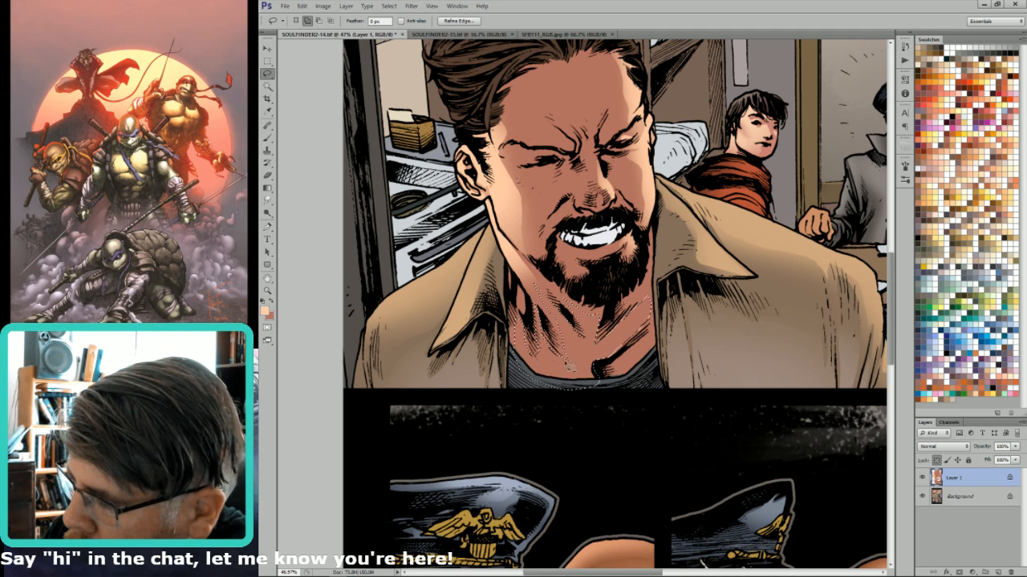
key(b)
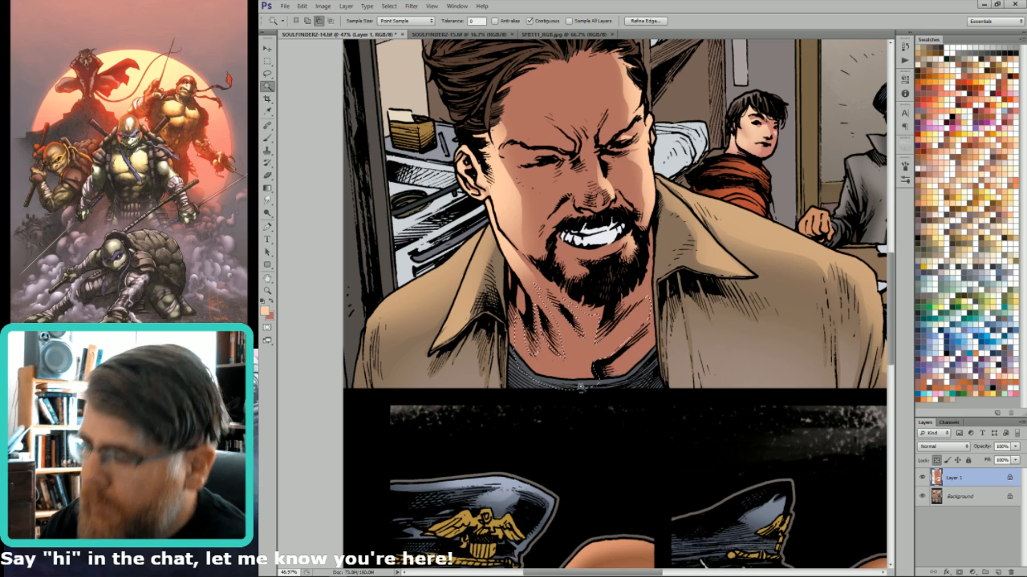
key(5)
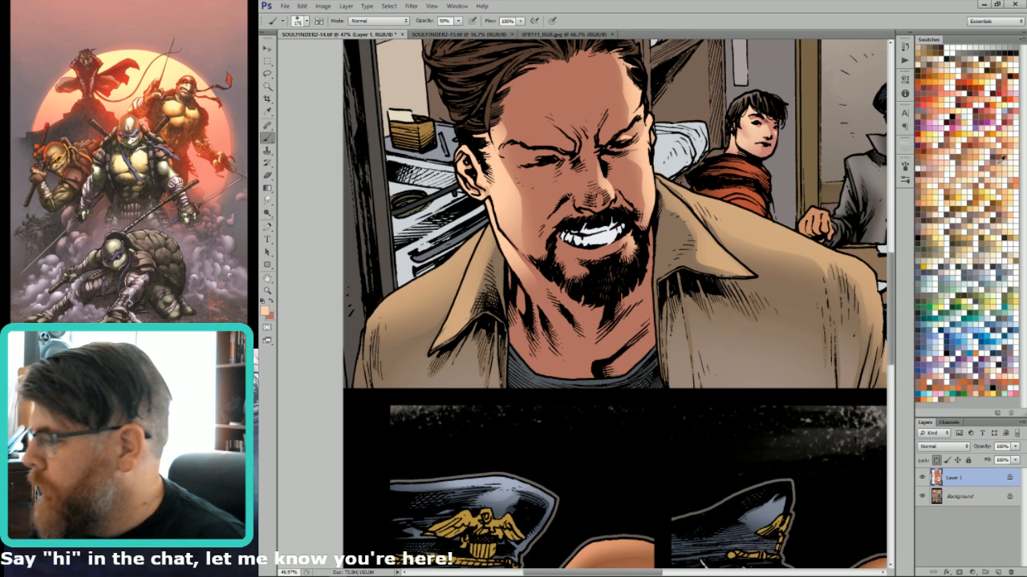
click(957, 148)
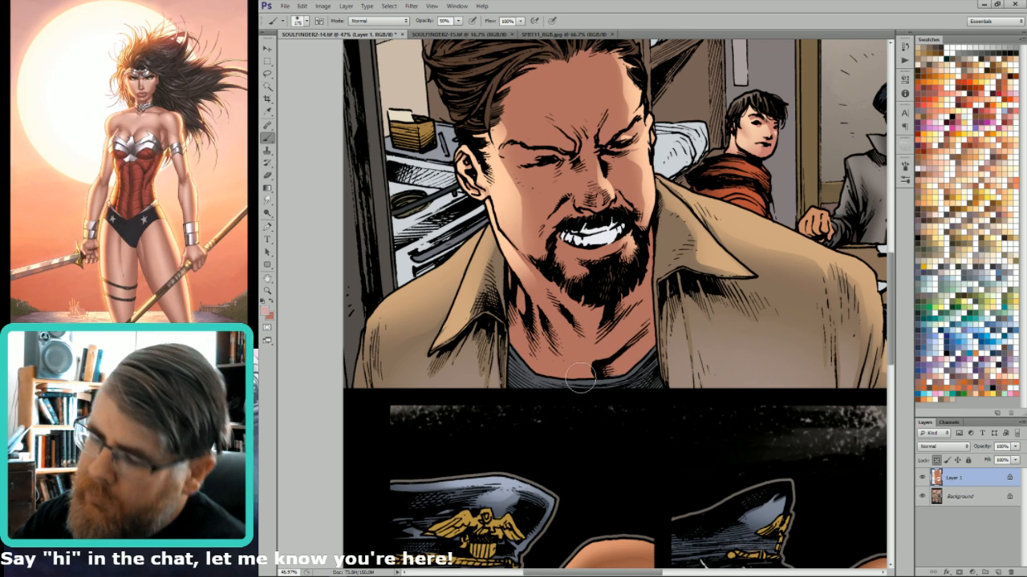
key(])
mouse_move(586, 381)
mouse_down()
mouse_move(566, 361)
mouse_move(584, 347)
mouse_move(577, 327)
mouse_move(594, 341)
mouse_move(588, 353)
mouse_move(636, 315)
mouse_move(614, 337)
mouse_up()
key(ctrl+d)
Lasso the skin by the collarbone at the neck's right-hand side and brush the pink highlight over it.
key(l)
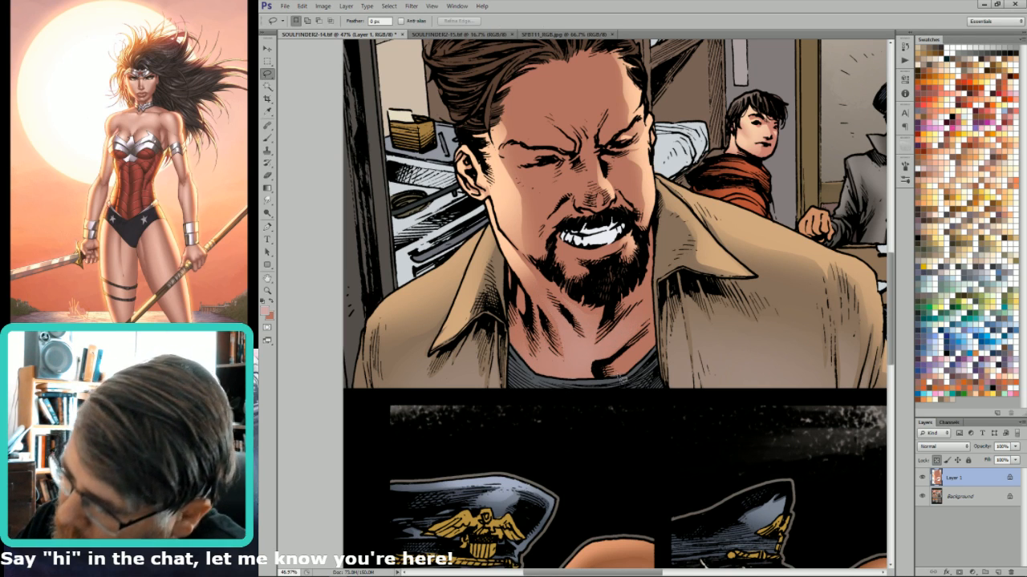
drag(605, 375, 621, 378)
key(slash)
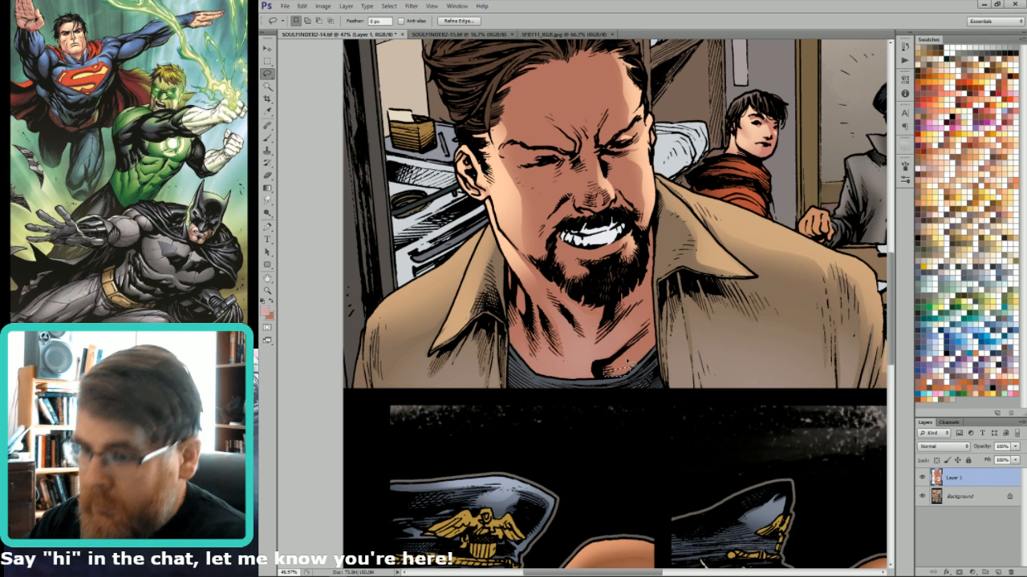
key(slash)
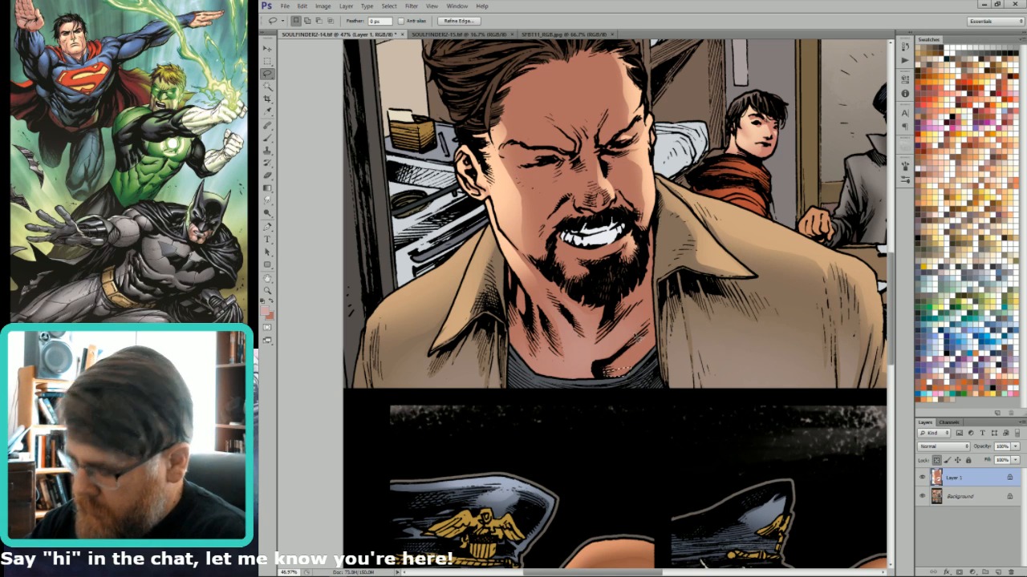
key(ctrl+d)
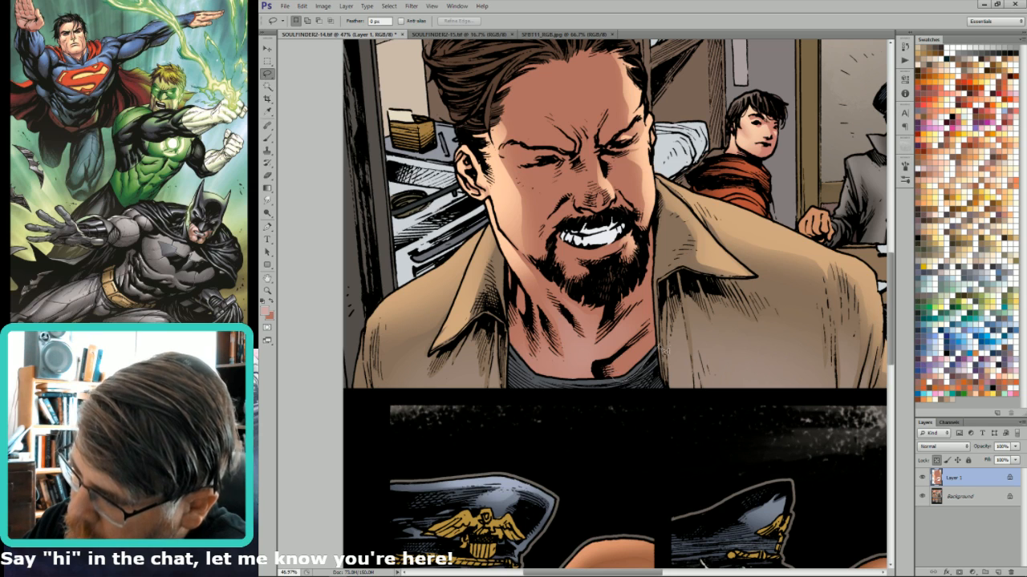
key(b)
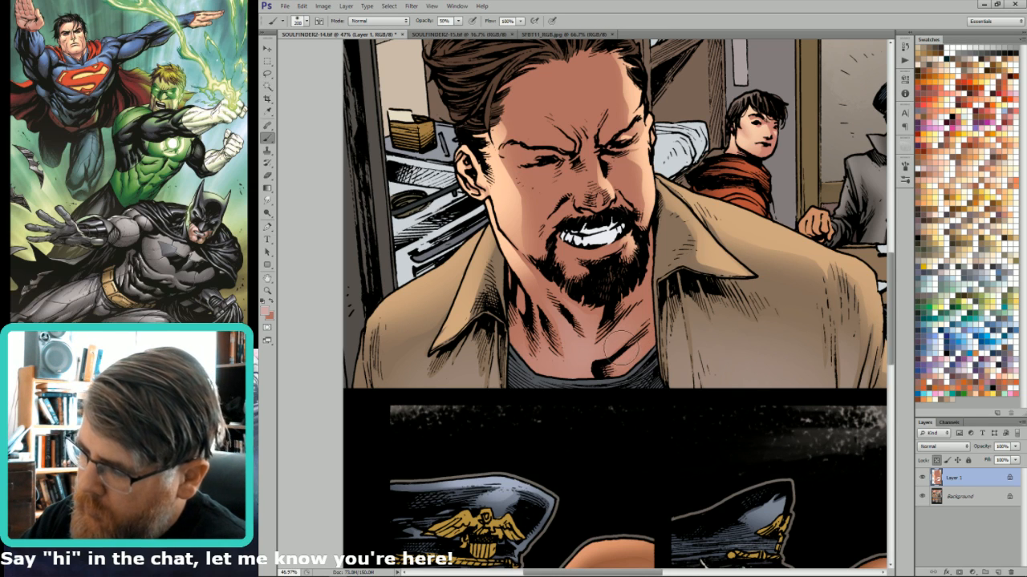
key(l)
Lasso the skin between the man's lower lip and beard and brush the pink highlight over it.
drag(618, 207, 679, 276)
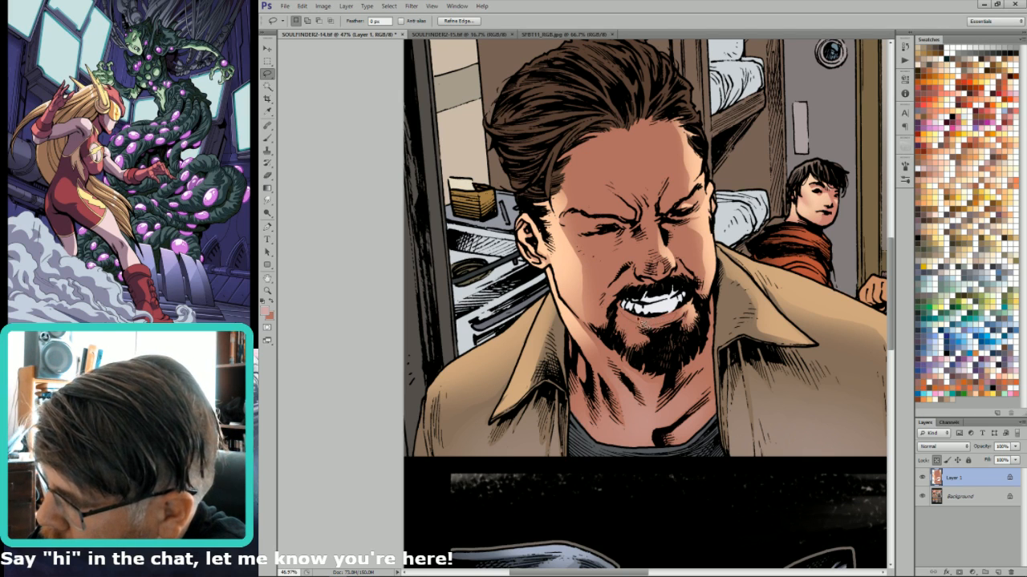
key(b)
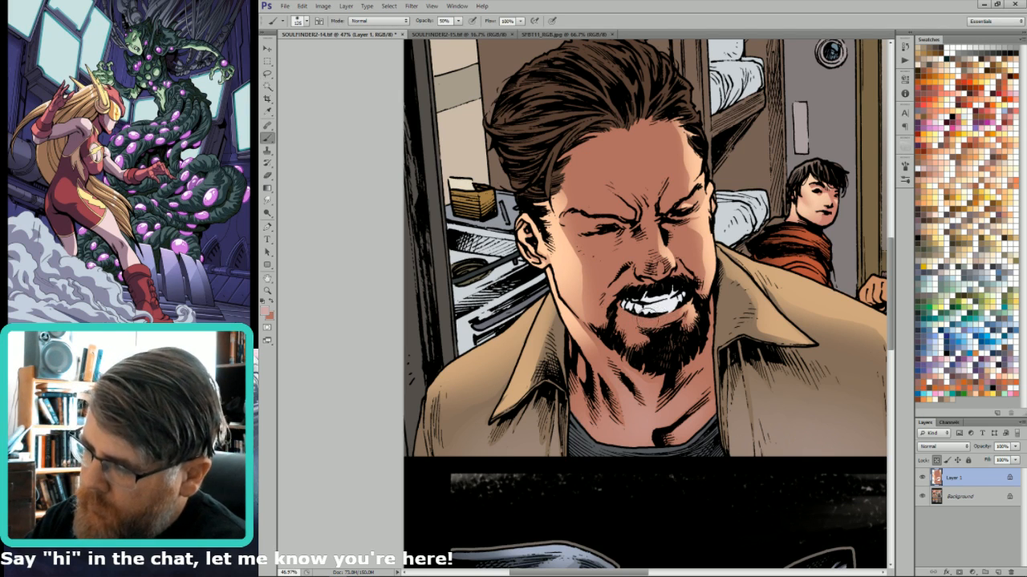
key(l)
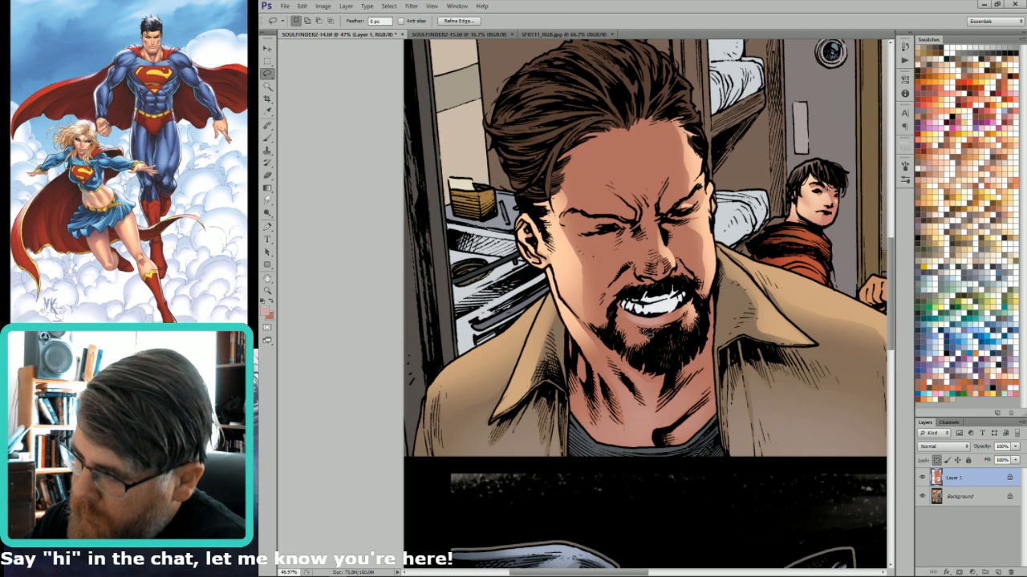
key(b)
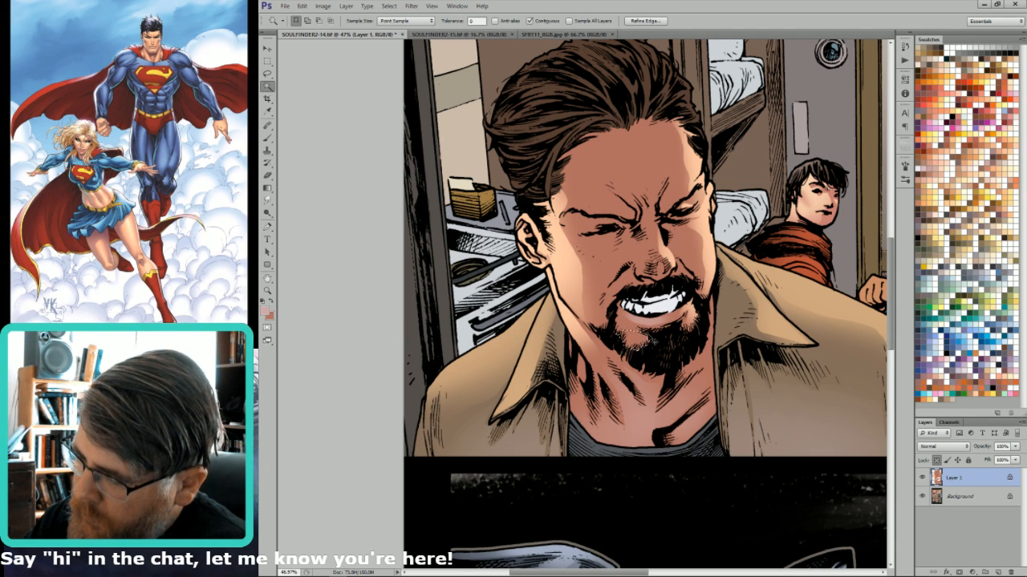
drag(643, 335, 647, 330)
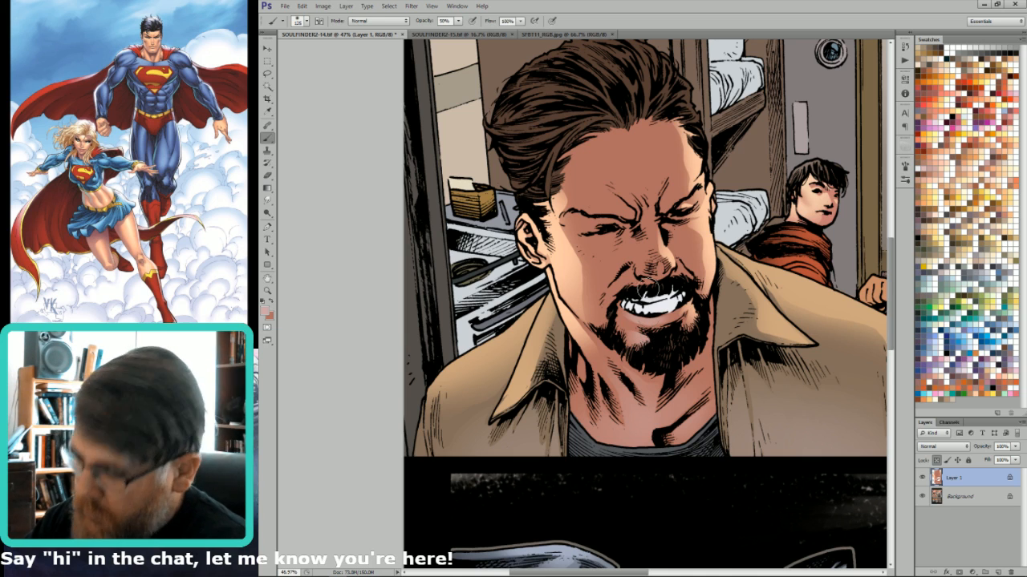
Select the skin above the moustache and the tip of the nose and brush pink highlights over them at 50% opacity.
key(l)
mouse_move(651, 261)
mouse_down()
mouse_move(674, 295)
mouse_move(654, 307)
mouse_up()
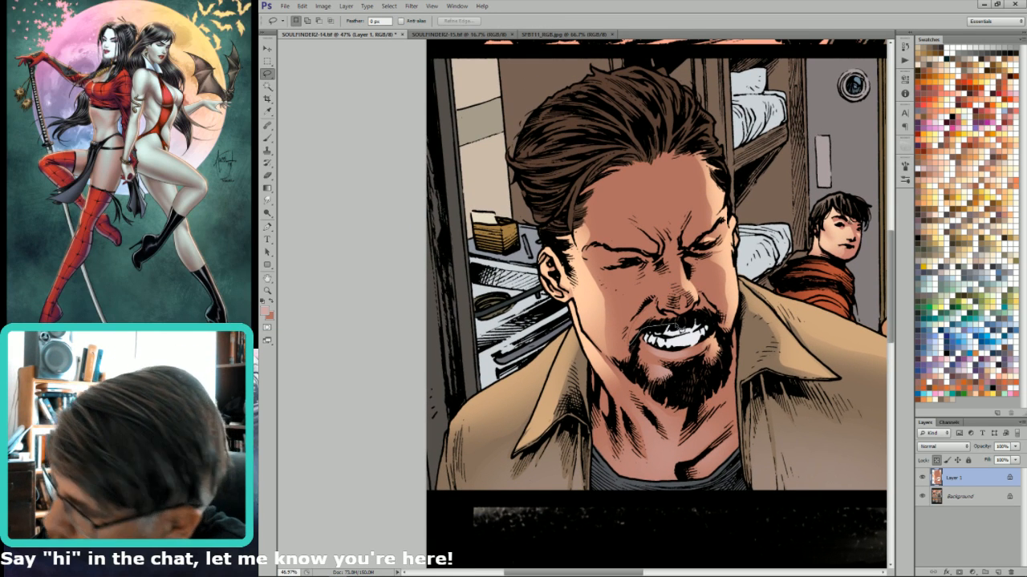
drag(679, 328, 655, 307)
key(w)
alt+shift+click(660, 311)
key(l)
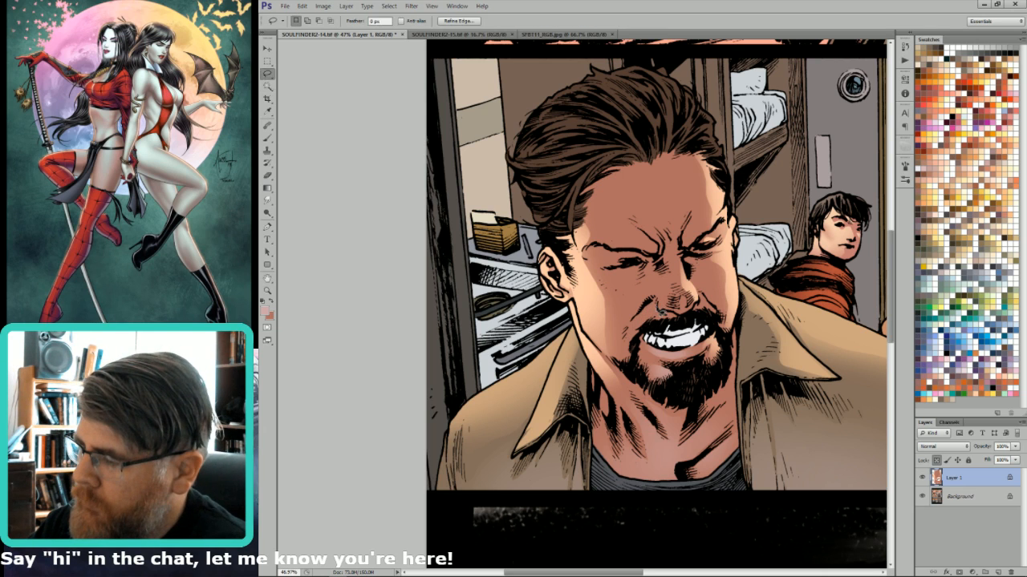
key(b)
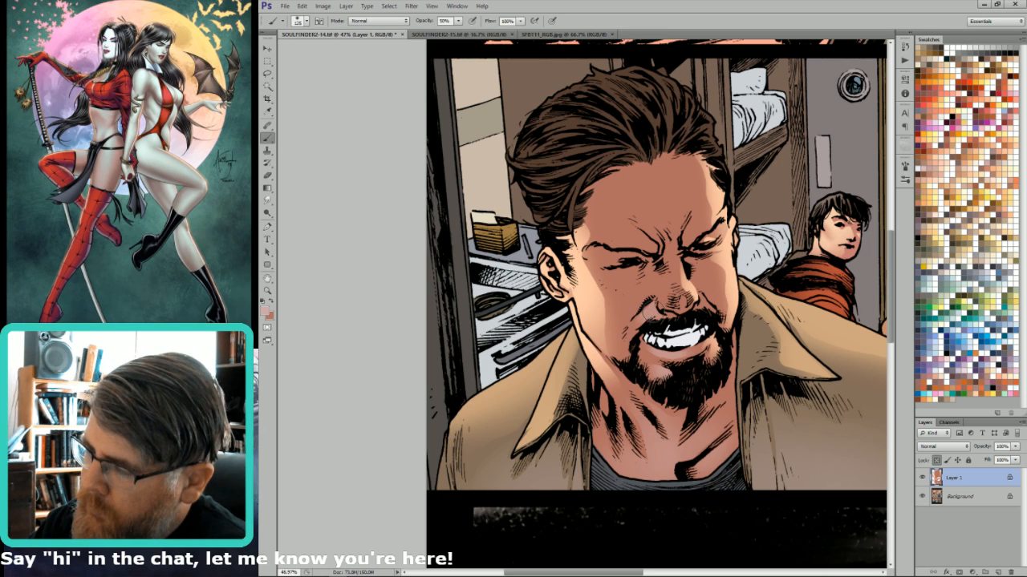
key(l)
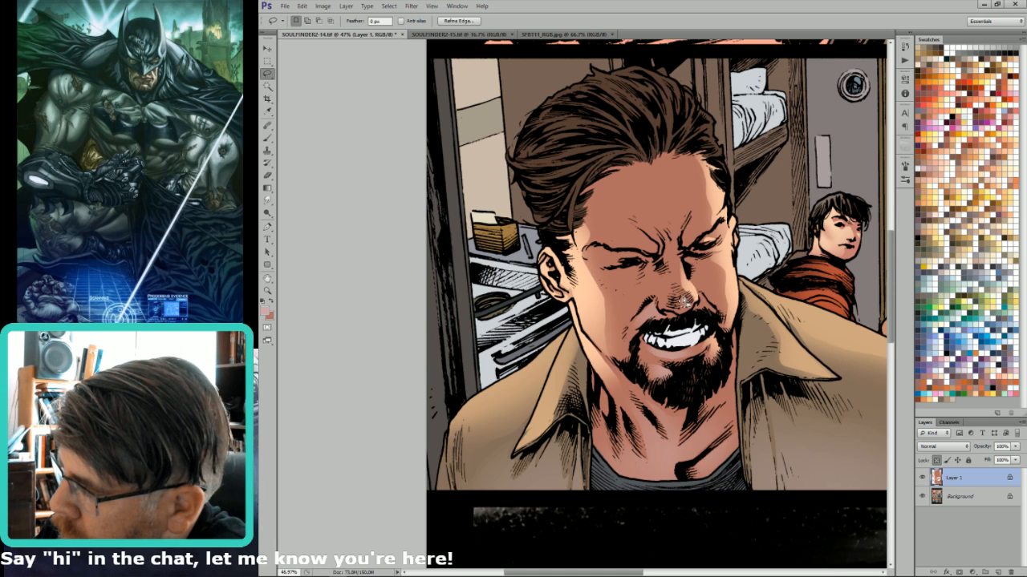
key(b)
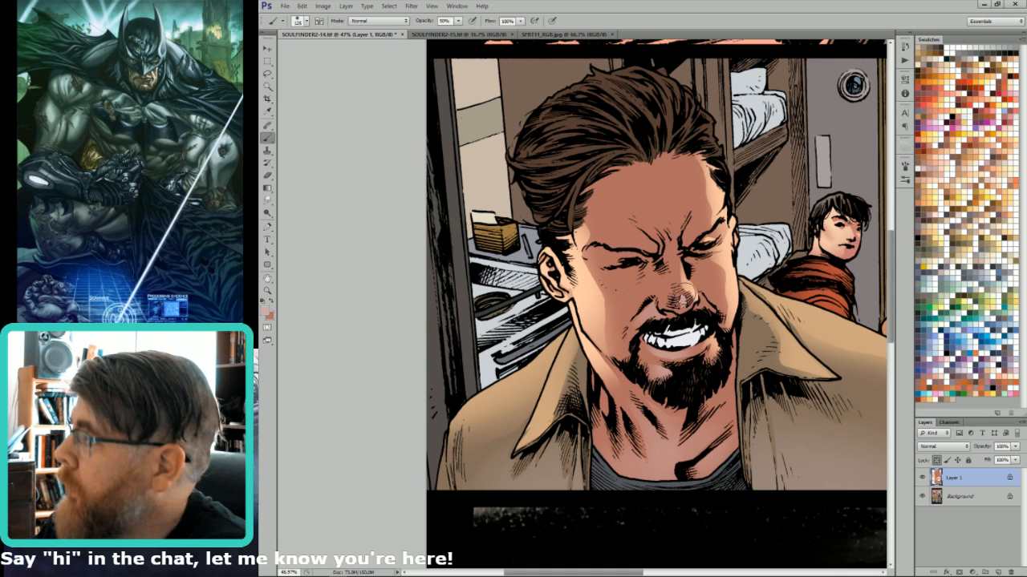
Lasso the cheek below the man's eye on the ear side and brush the pink highlight over it at 50% opacity.
key(l)
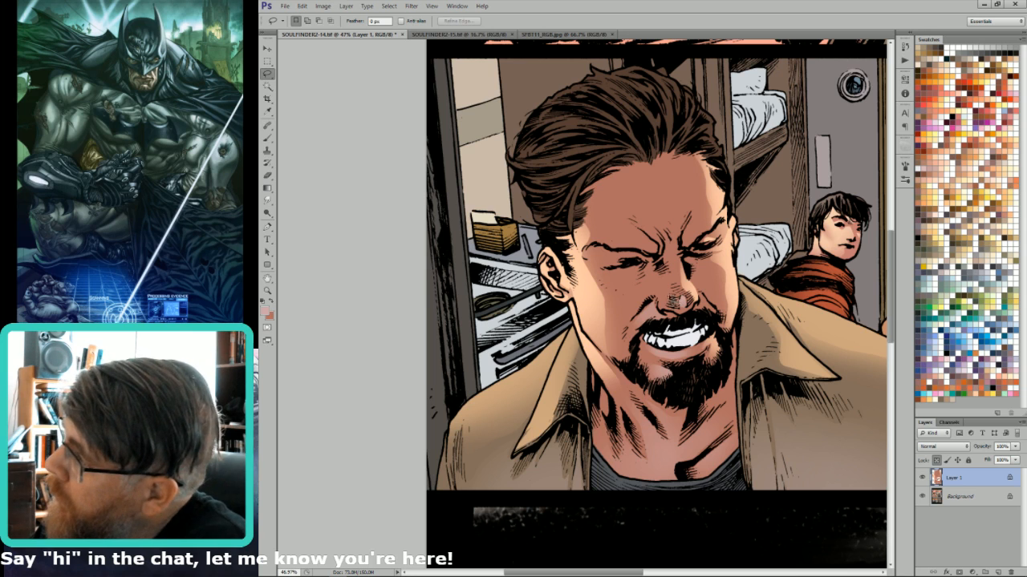
drag(637, 264, 673, 283)
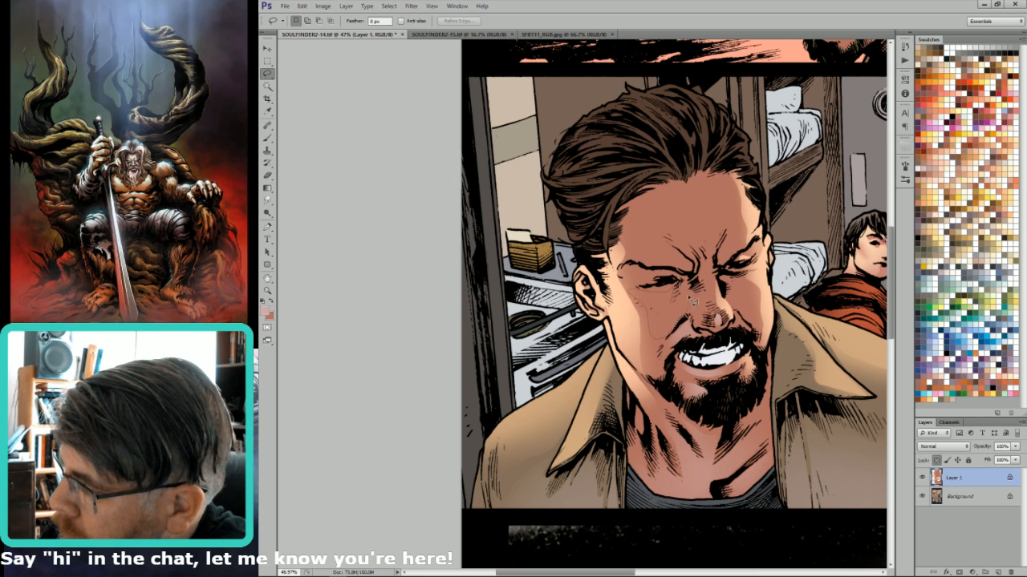
drag(691, 287, 702, 276)
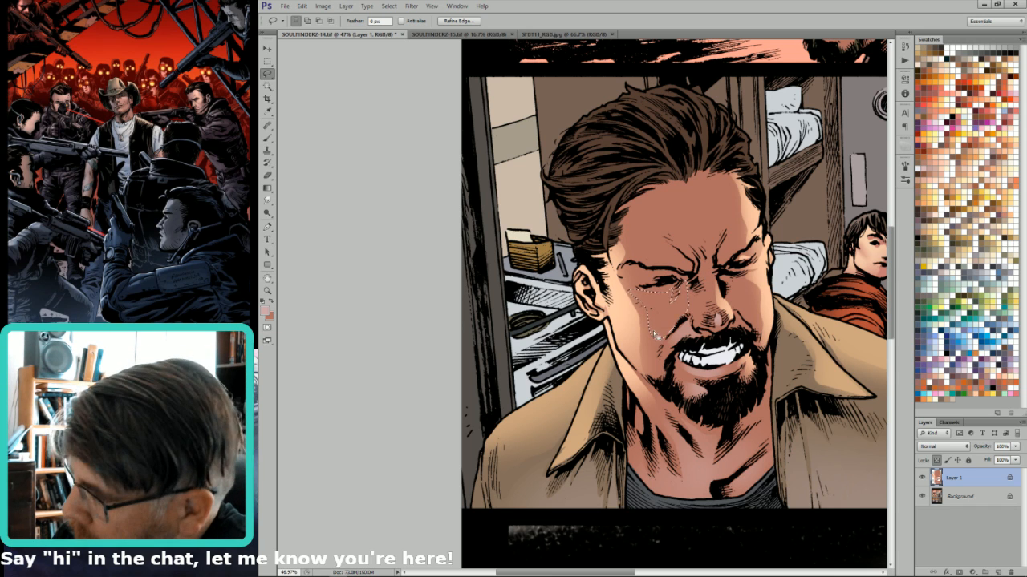
key(shift)
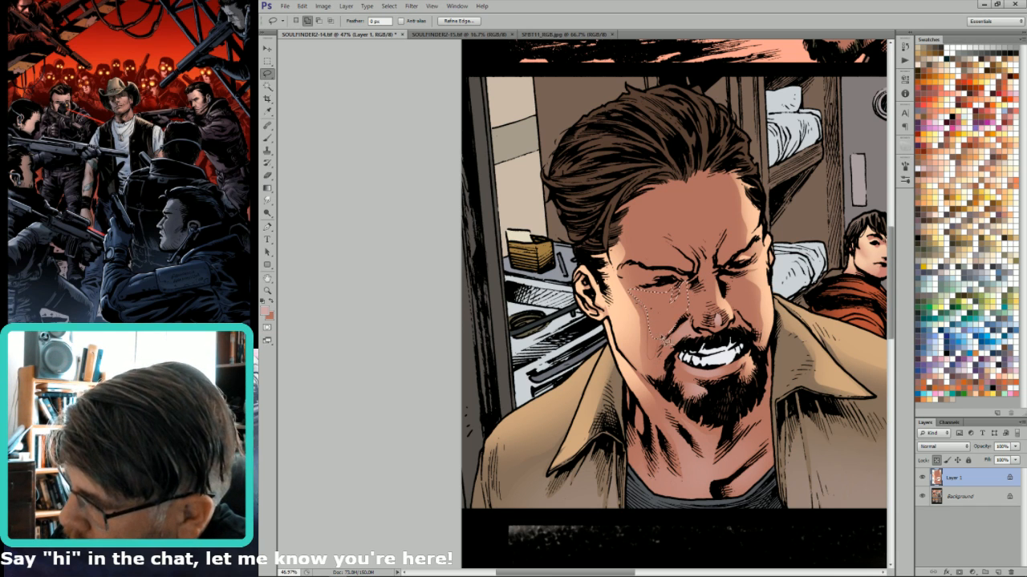
key(ctrl+h)
key(b)
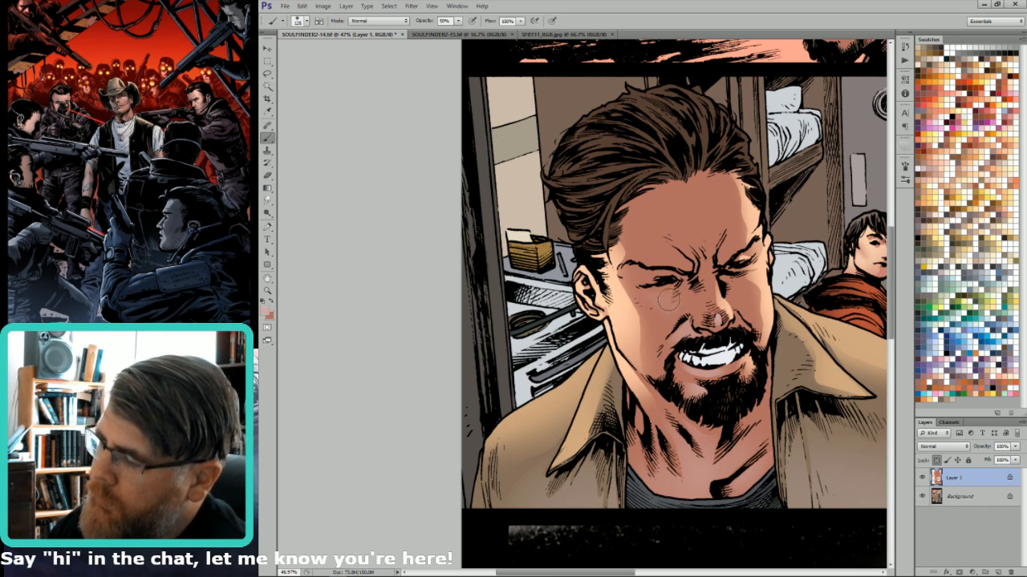
key(bracketright)
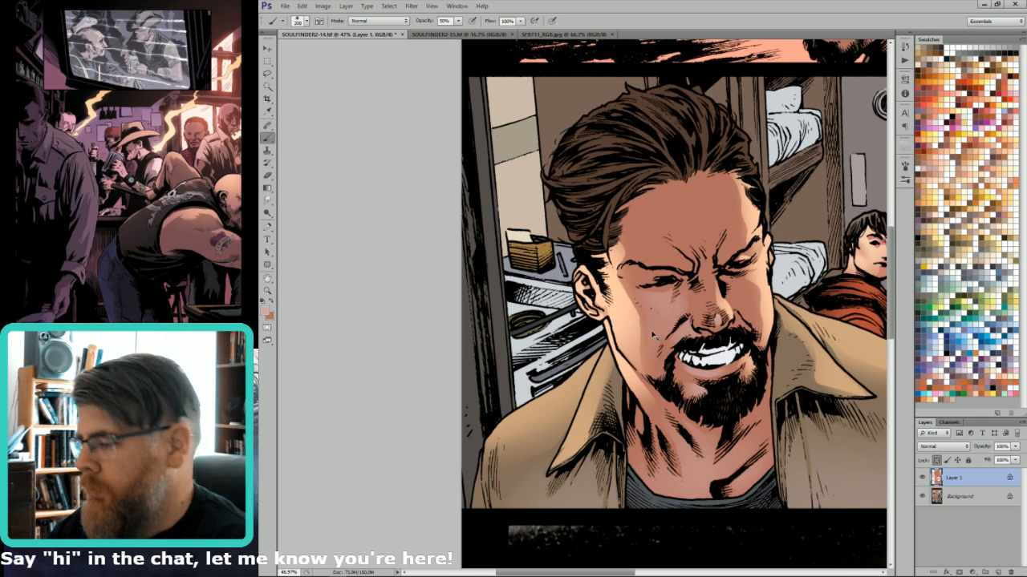
Lasso the nose and the cheek on its far side and brush pink highlights over them at 50% opacity.
key(l)
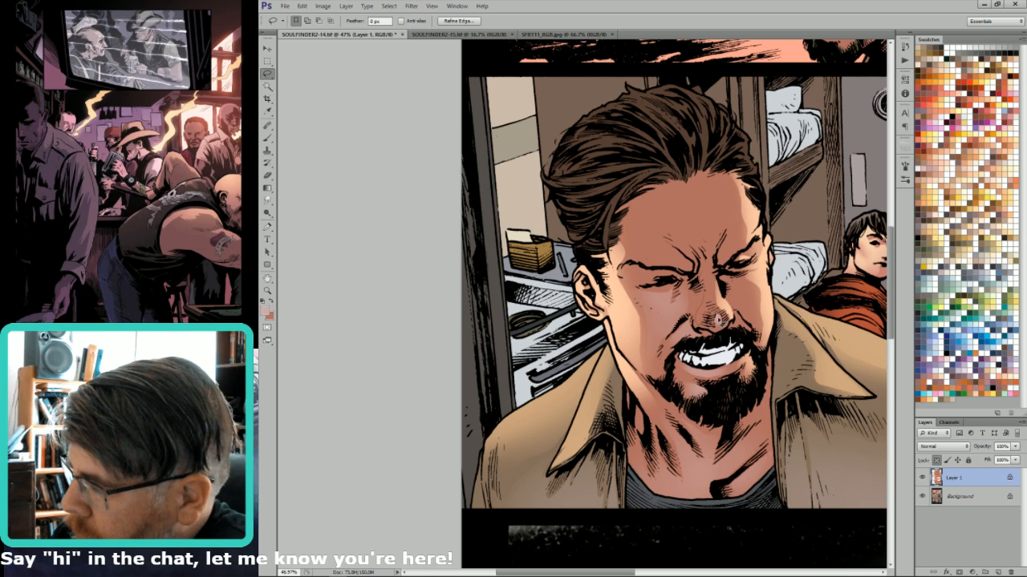
key(b)
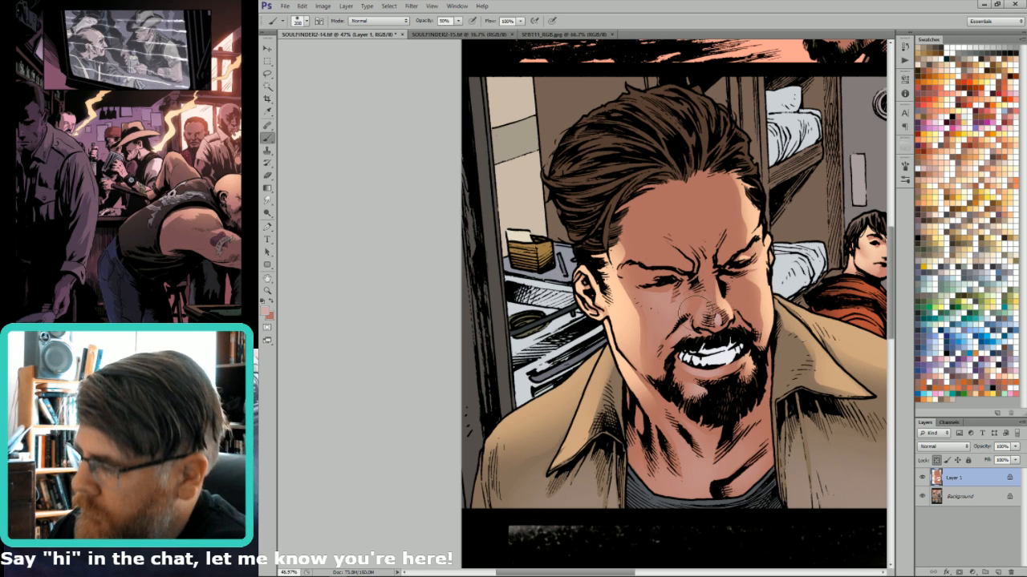
key(l)
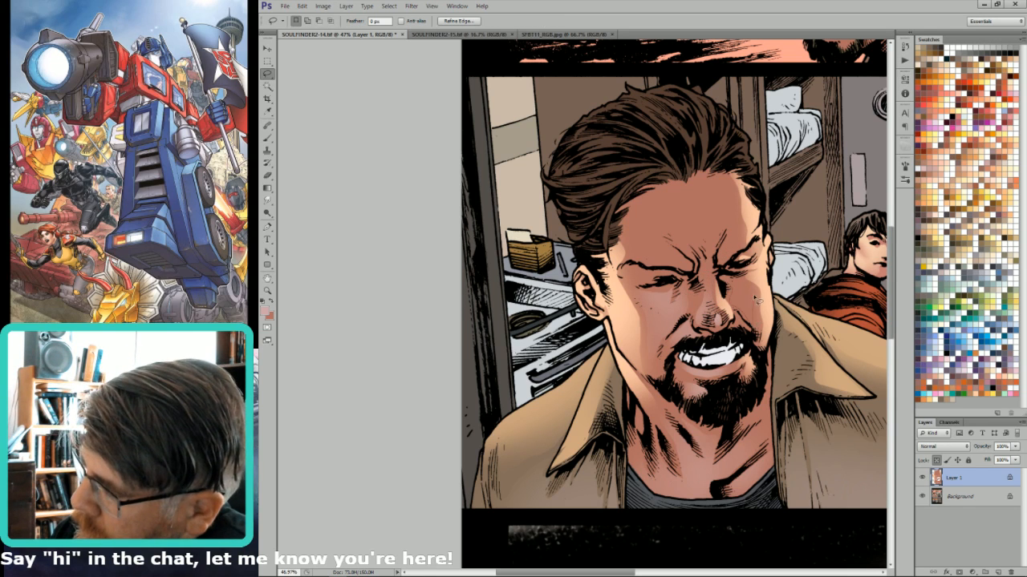
key(b)
drag(718, 297, 733, 291)
key(l)
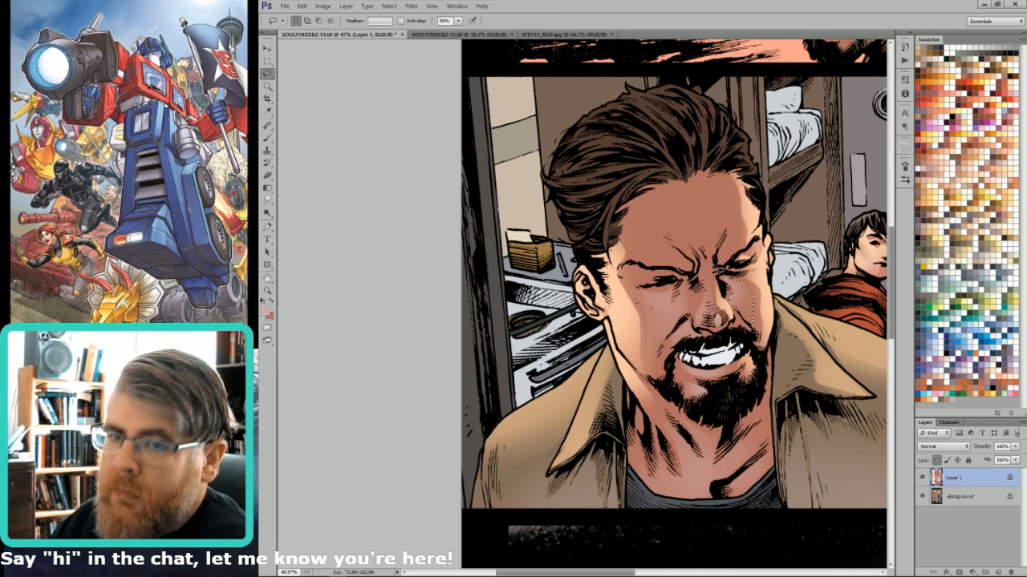
Lasso the man's forehead and brush the pink highlight over it with a 400 px brush at 50% opacity.
drag(696, 226, 738, 305)
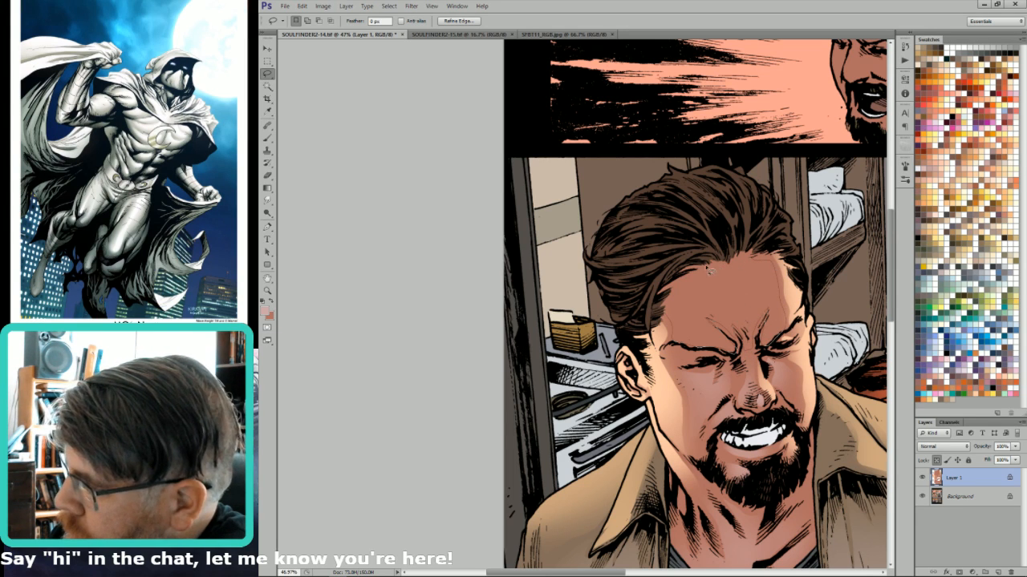
key(b)
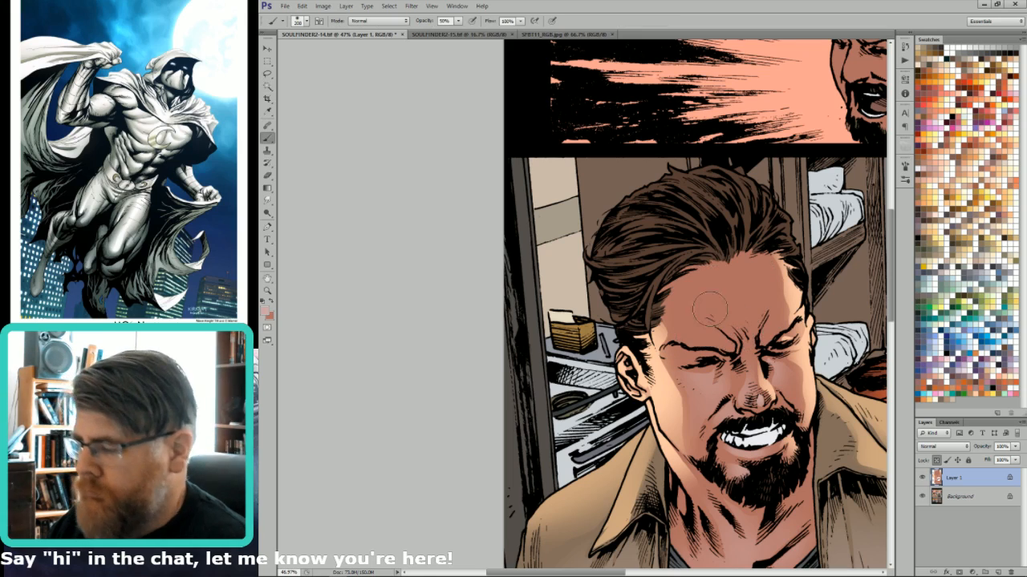
key(bracketright)
key(bracketright)
key(bracketright)
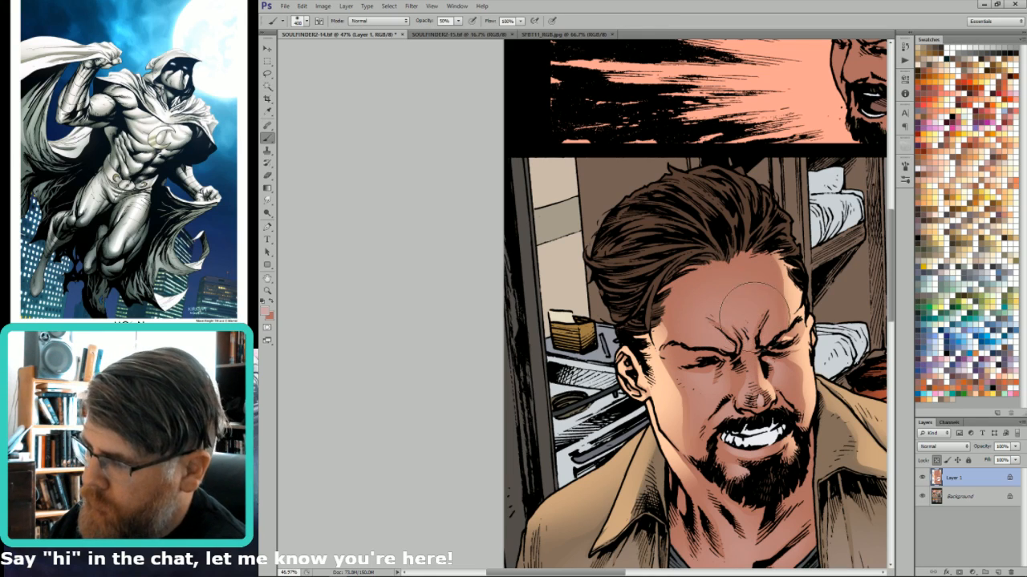
Lasso the skin under the ear-side eye and along the nose and brush over both areas at 50% opacity.
key(ctrl+0)
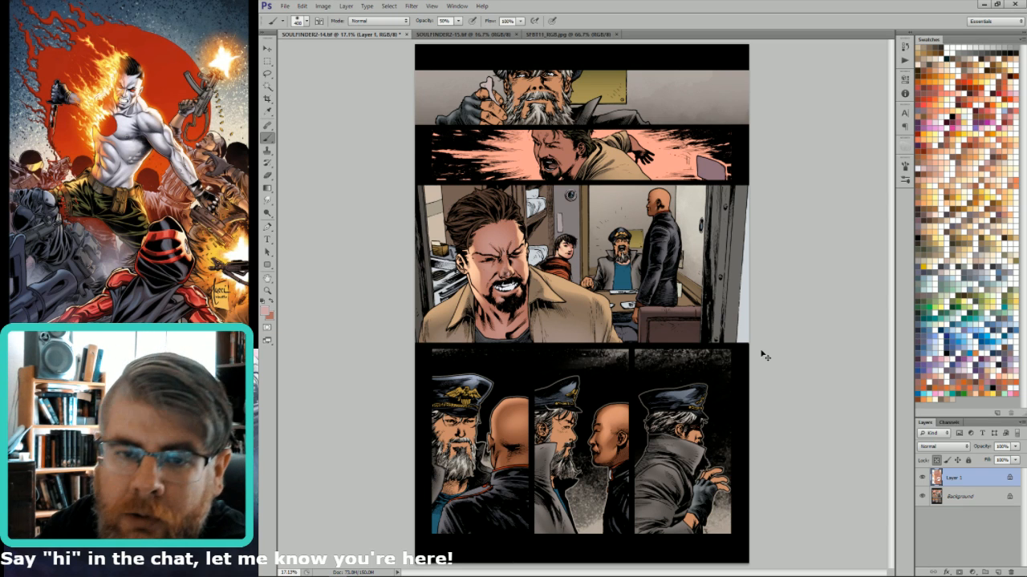
scroll(469, 251, up, 5)
key(l)
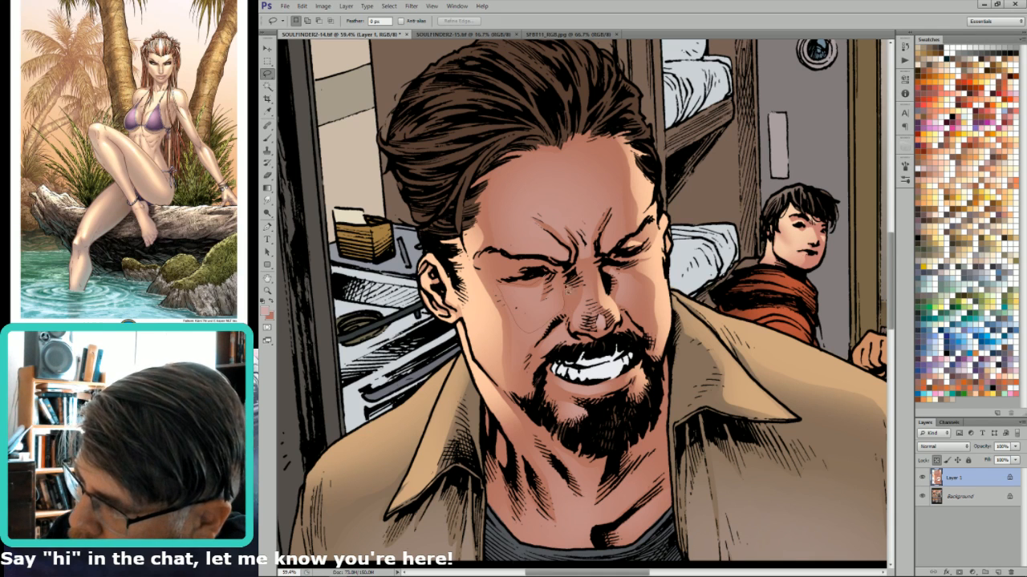
key(b)
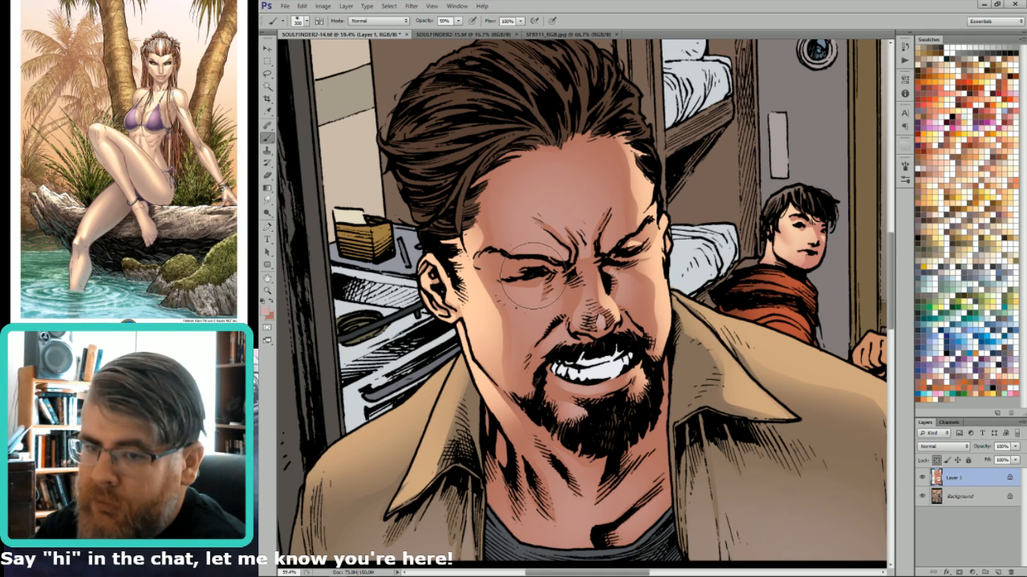
drag(543, 281, 531, 287)
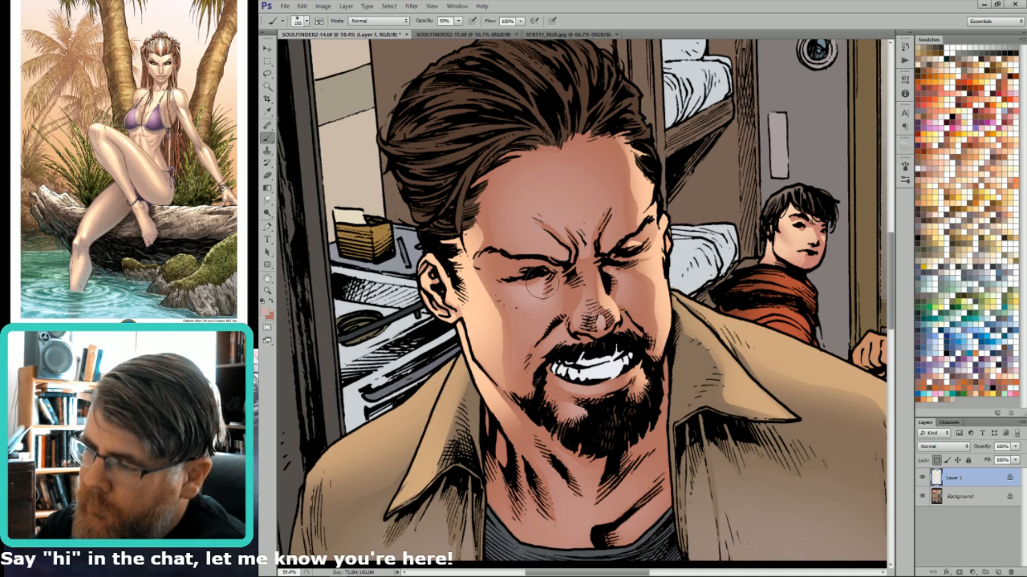
key([)
key(l)
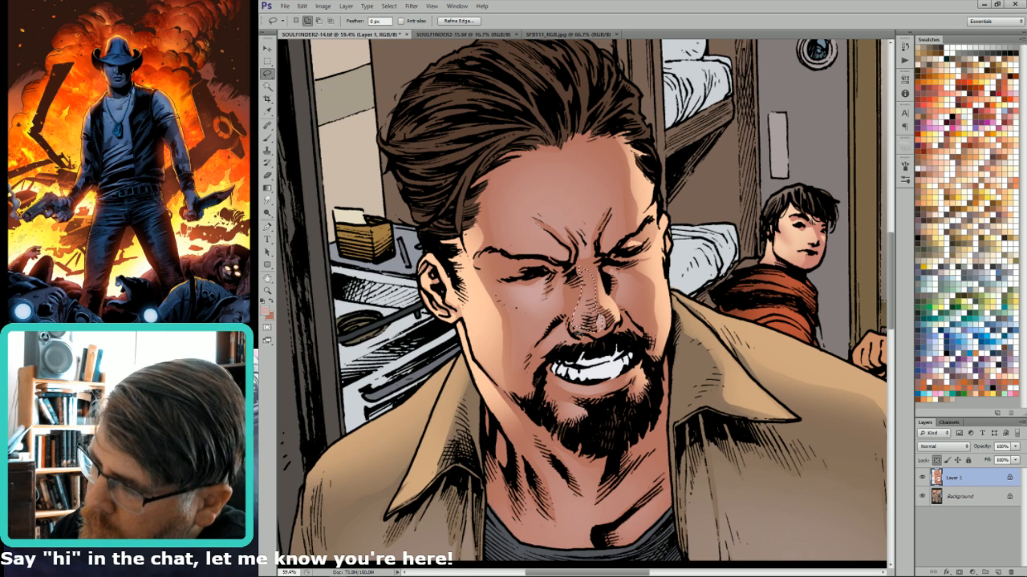
mouse_move(577, 330)
mouse_down()
mouse_move(584, 322)
mouse_move(574, 323)
mouse_move(581, 330)
mouse_up()
key(b)
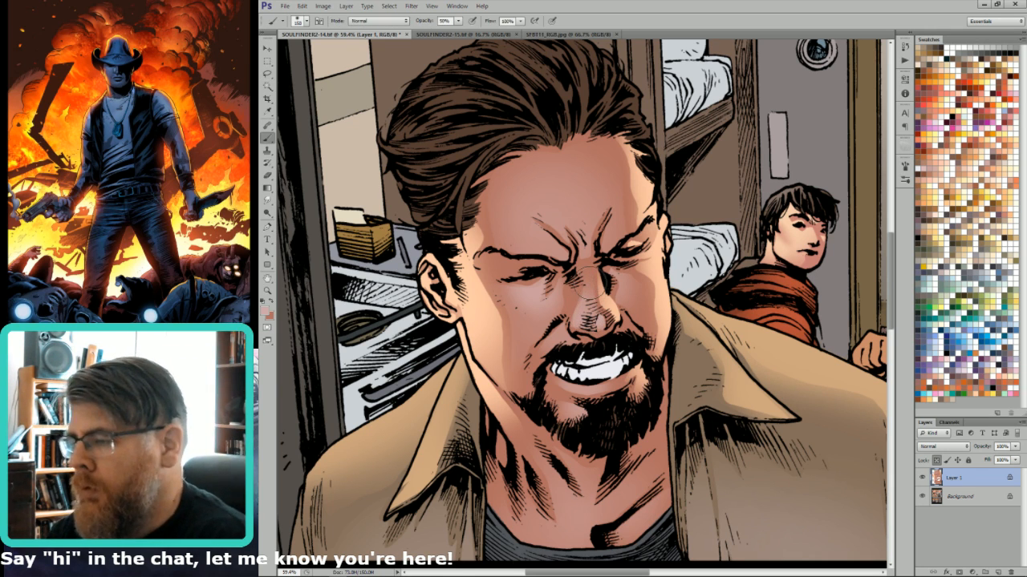
Lasso small highlight shapes on the bridge of the nose and between the brows and fill them with the pink radial gradient.
key(l)
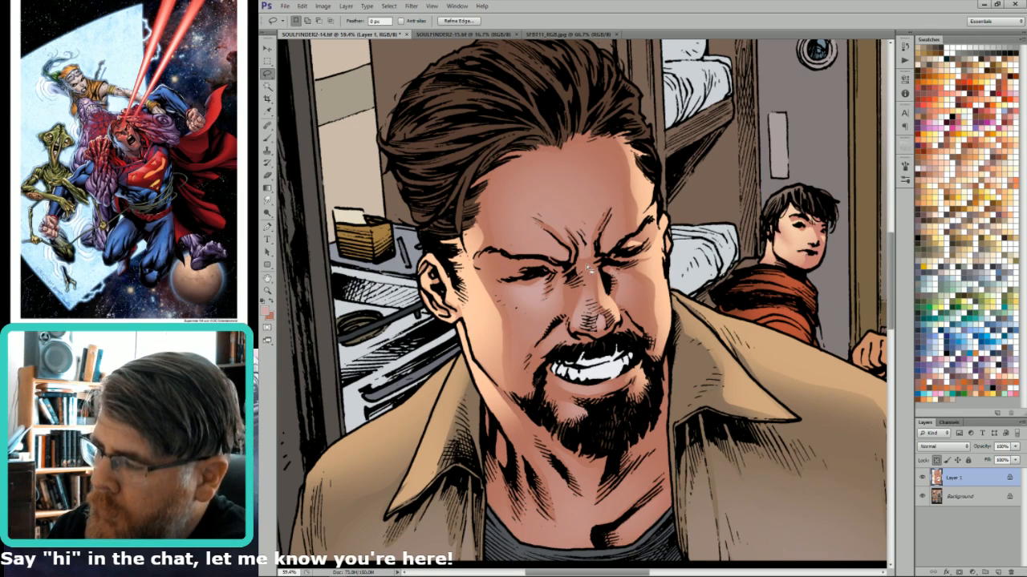
key(g)
key(l)
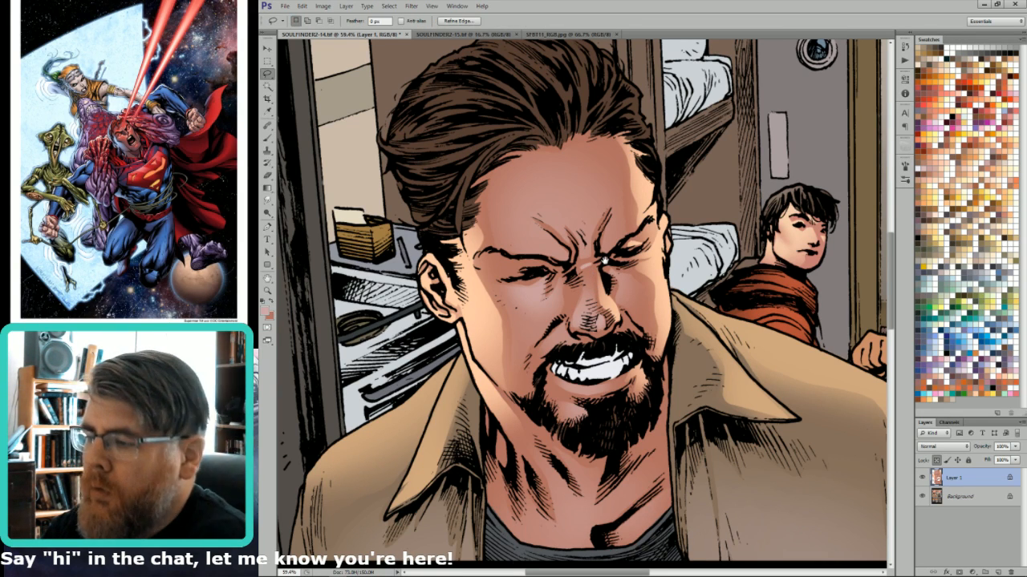
drag(585, 236, 616, 271)
mouse_move(541, 259)
mouse_down()
mouse_move(557, 286)
mouse_move(600, 290)
mouse_up()
mouse_move(582, 257)
mouse_down()
mouse_move(598, 281)
mouse_move(604, 265)
mouse_move(623, 273)
mouse_move(605, 245)
mouse_move(631, 242)
mouse_up()
key(g)
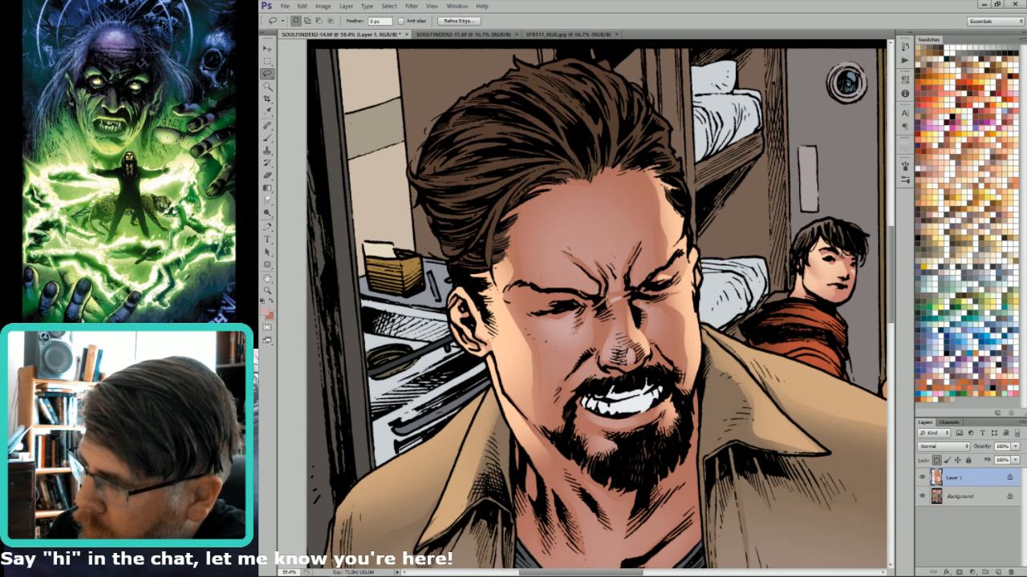
Lasso a highlight shape on each cheek below the eyes and apply the pink radial gradient to both.
key(l)
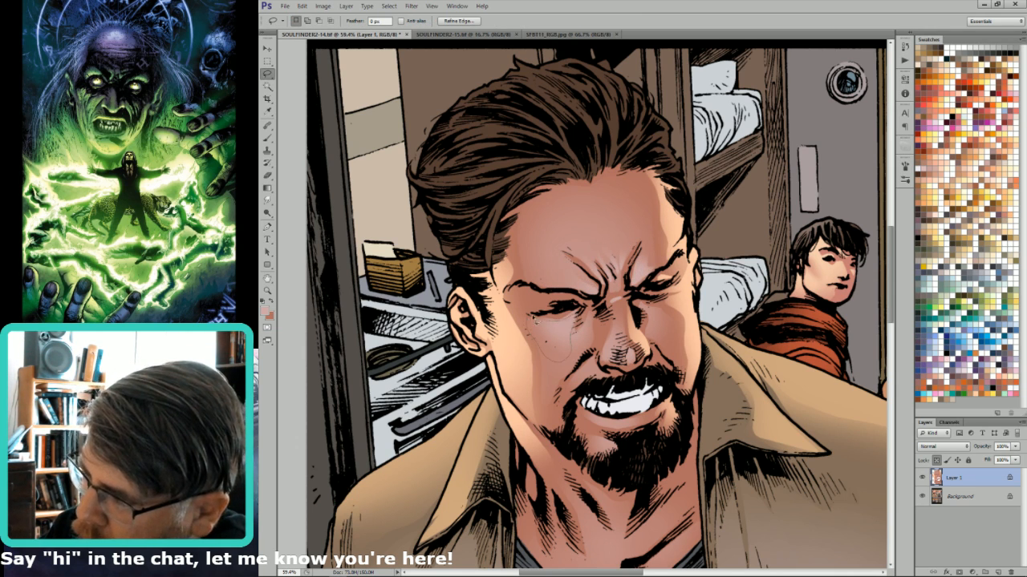
key(g)
mouse_move(533, 318)
mouse_down()
mouse_move(562, 317)
mouse_move(555, 340)
mouse_up()
key(l)
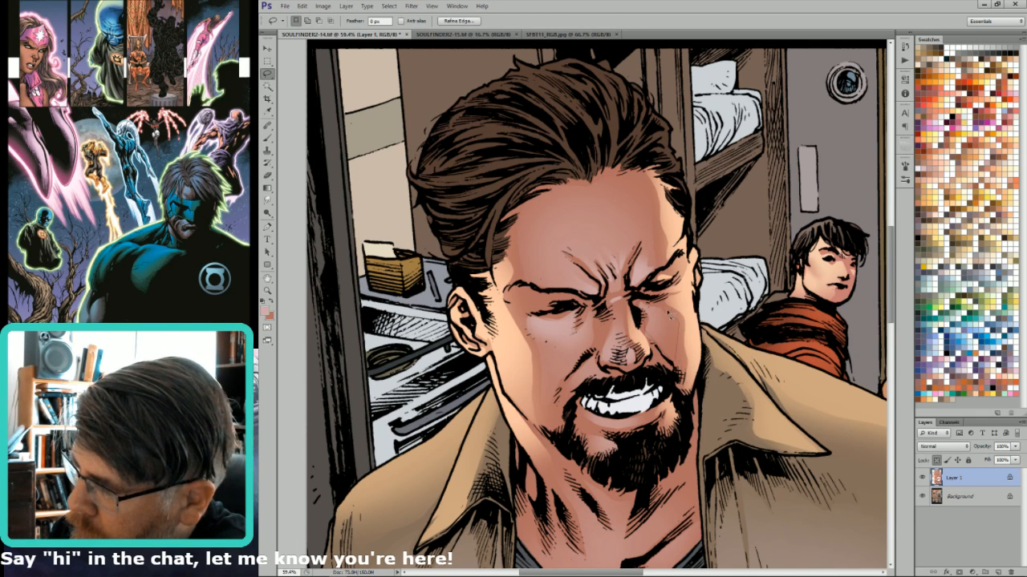
mouse_move(671, 316)
mouse_down()
mouse_move(663, 308)
mouse_move(652, 337)
mouse_up()
key(g)
key(l)
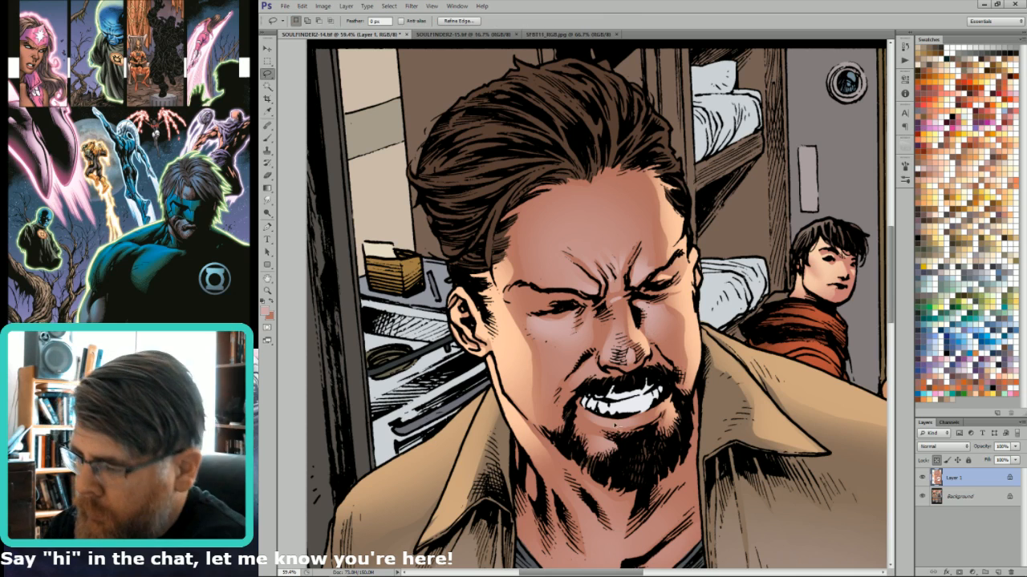
Lasso the skin between the lower lip and beard and apply the pink radial gradient to it.
key(g)
mouse_move(632, 428)
mouse_down()
mouse_move(614, 443)
mouse_move(633, 447)
mouse_up()
key(l)
key(g)
Lasso highlight shapes on the neck and by the collarbone and fill them with the pink radial gradient.
key(ctrl+0)
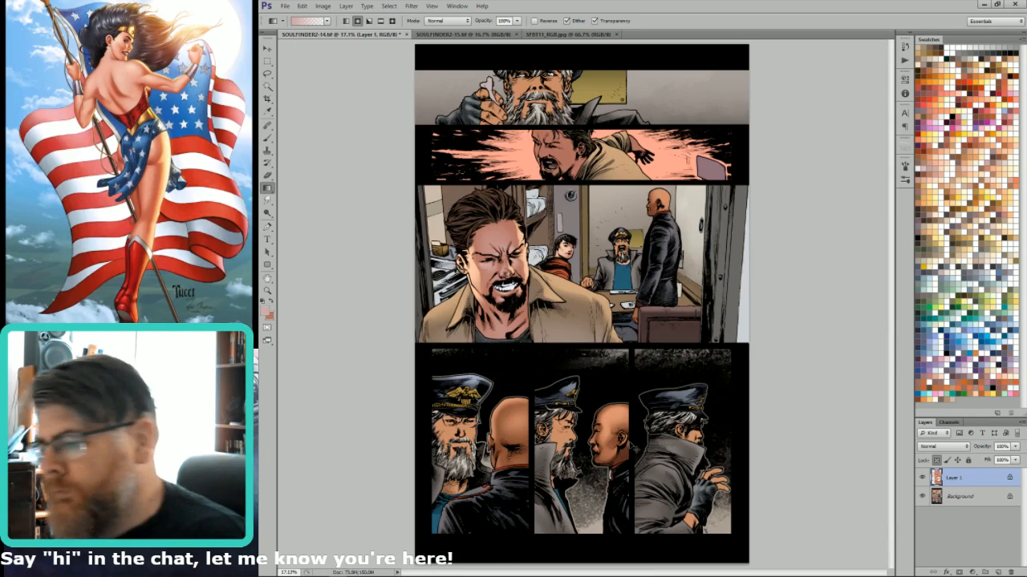
scroll(520, 324, up, 5)
key(l)
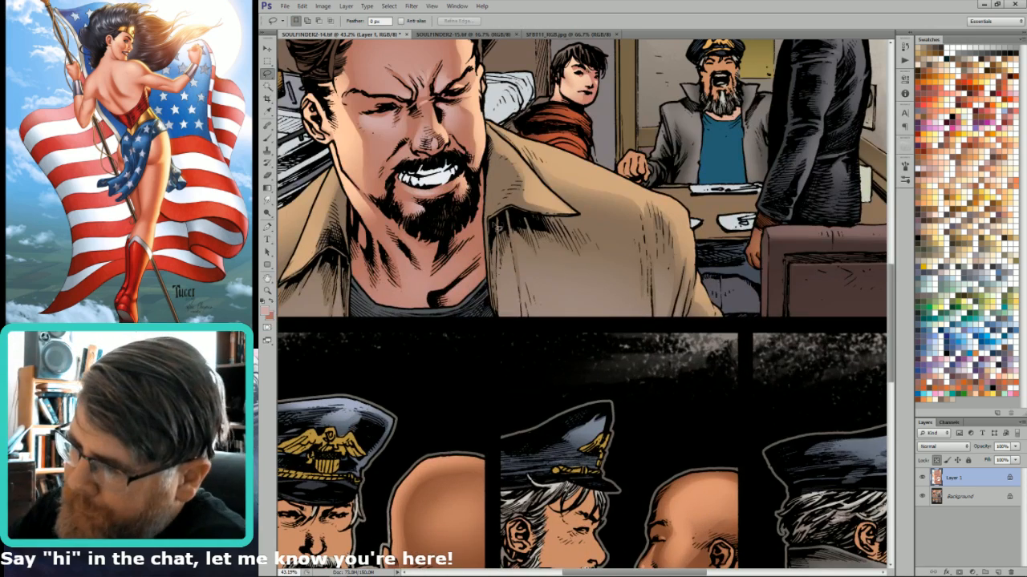
key(g)
drag(439, 252, 384, 237)
key(l)
key(g)
key(l)
mouse_move(455, 281)
mouse_down()
mouse_move(486, 274)
mouse_move(458, 279)
mouse_move(484, 288)
mouse_up()
key(g)
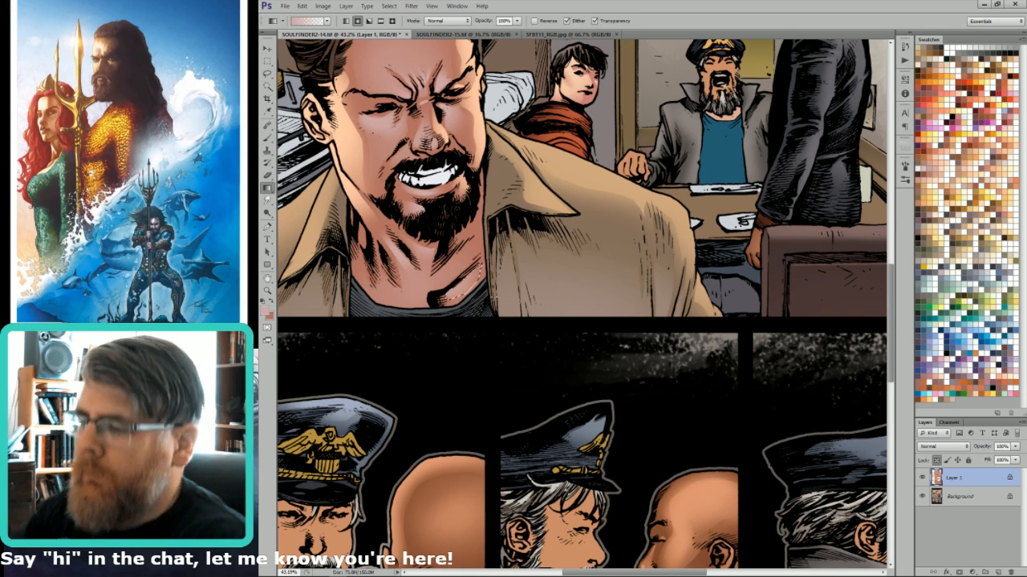
Lasso the side of the nose, brush a darker skin tone over it at 50% opacity, and add a gradient highlight to the tip.
key(ctrl+0)
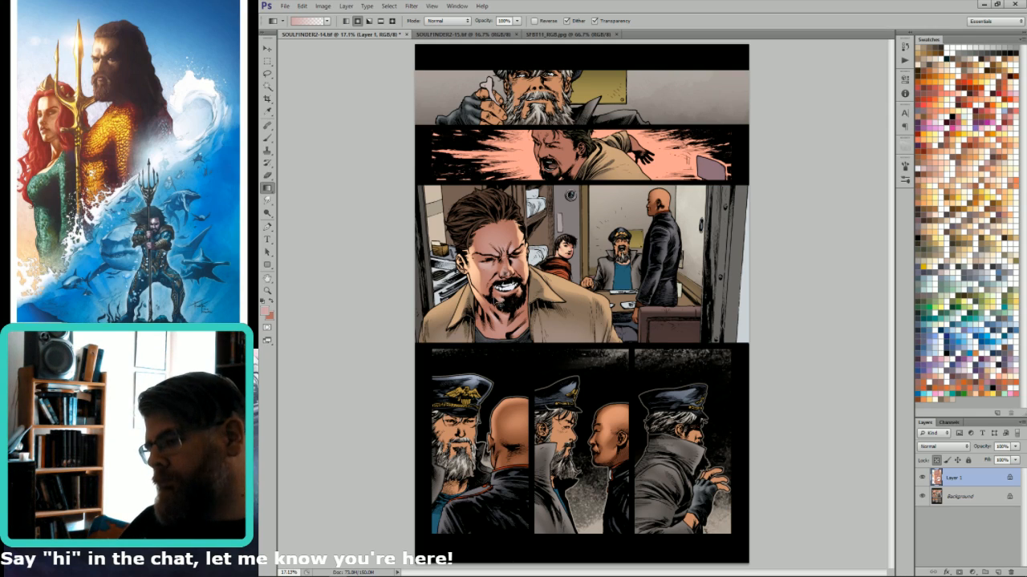
scroll(521, 241, up, 4)
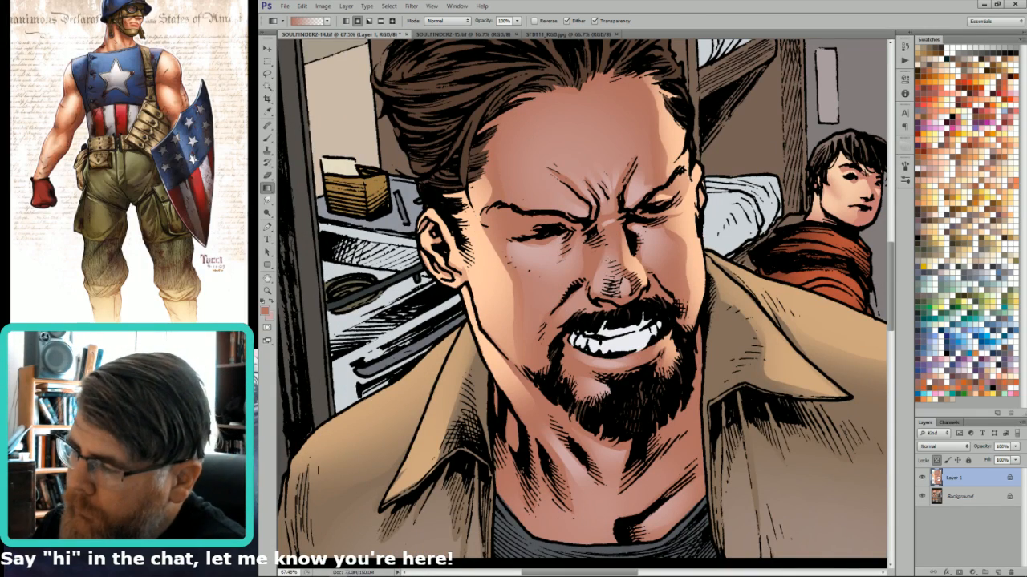
key(l)
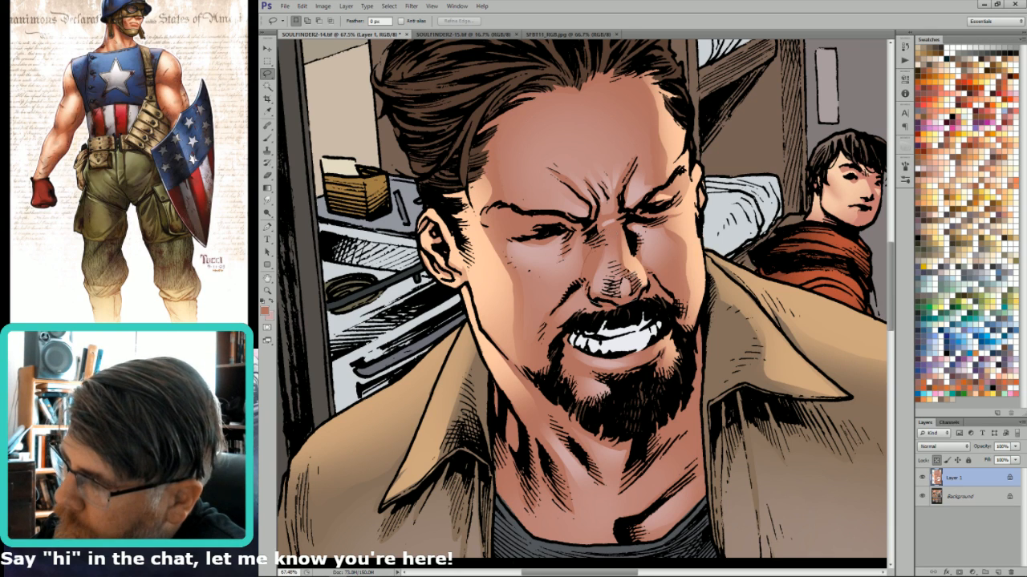
key(b)
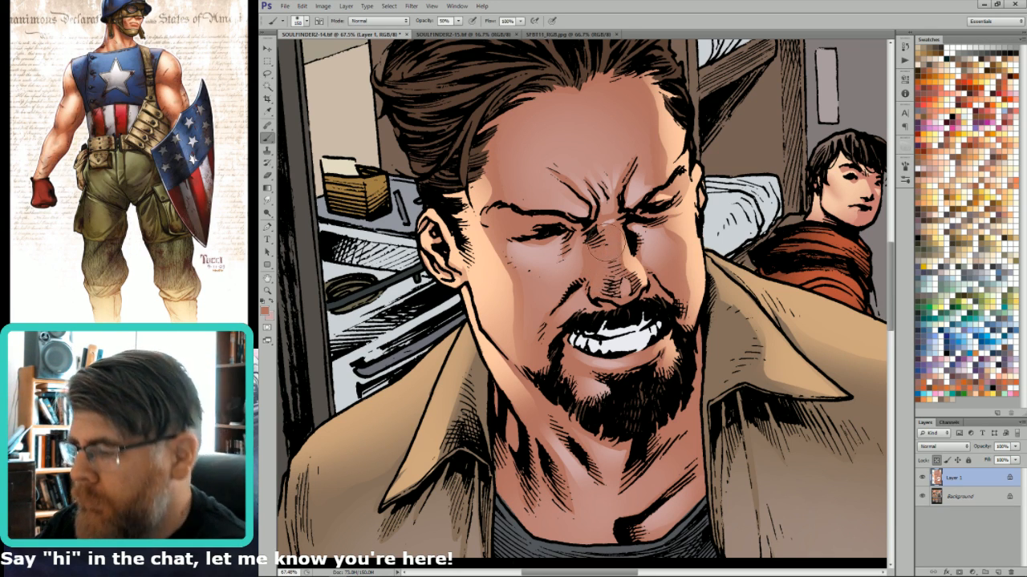
key(l)
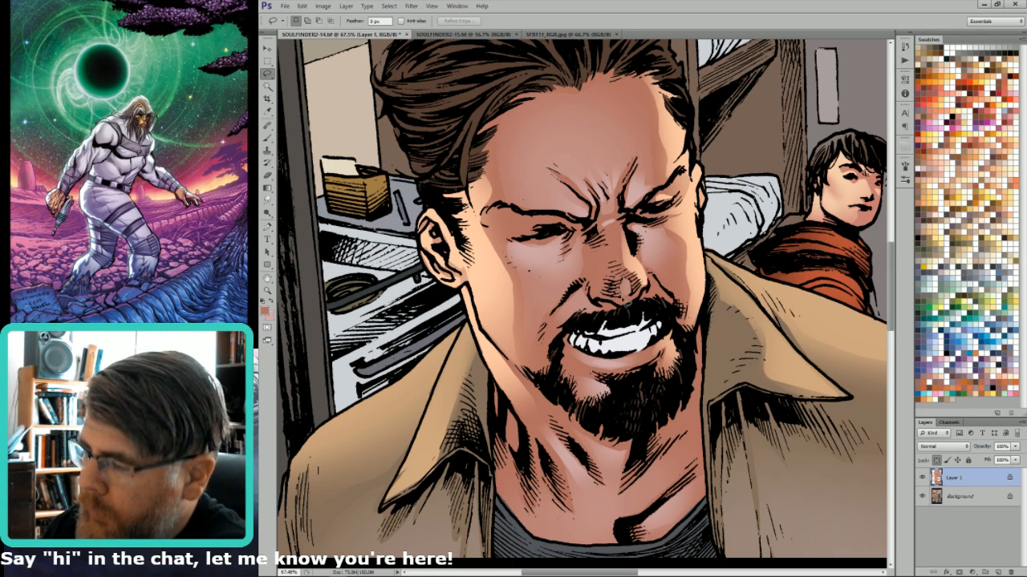
key(g)
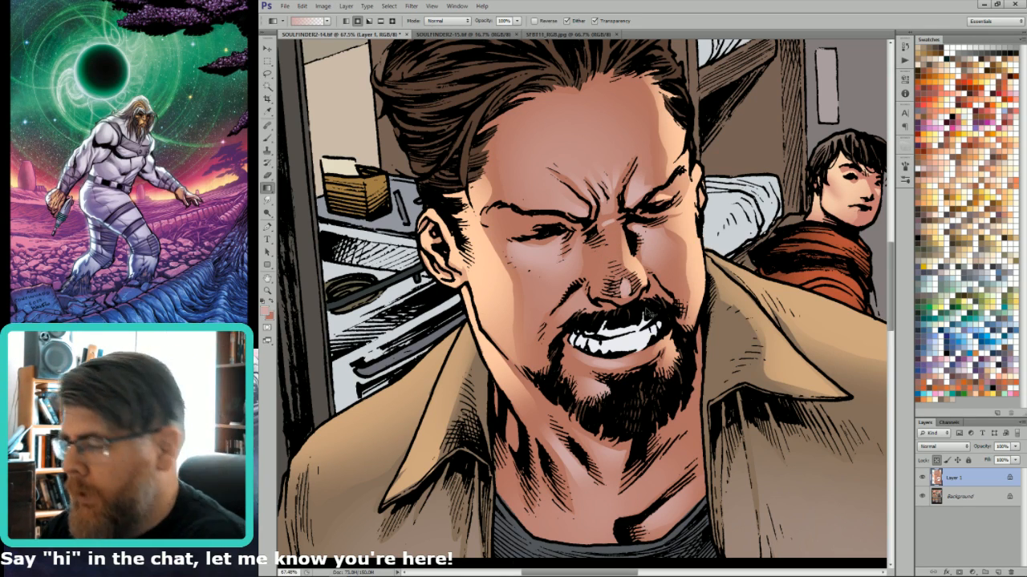
key(ctrl+0)
ctrl+click(491, 295)
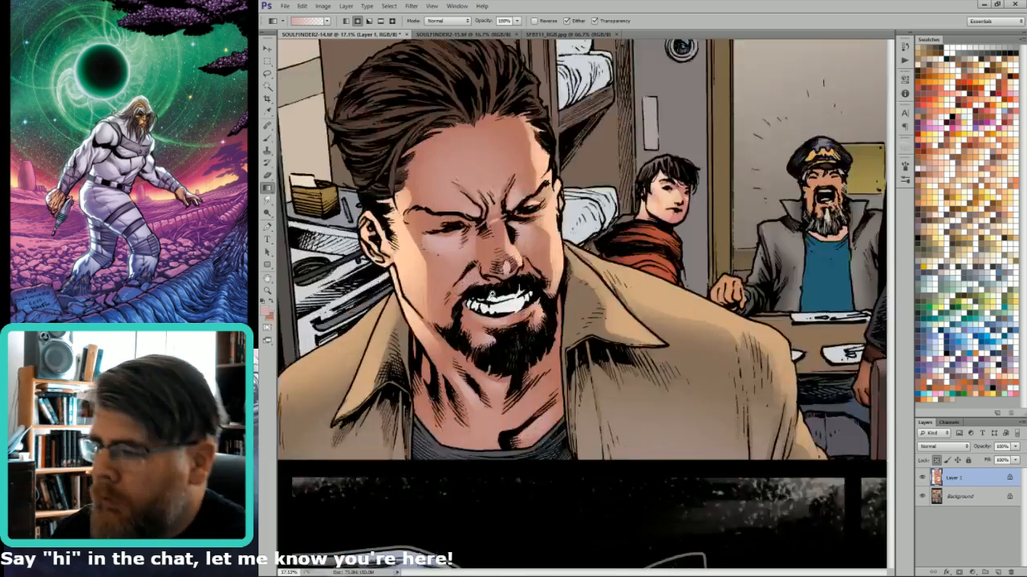
Lasso highlight shapes along the bridge of the third-panel man's nose and apply the pink radial gradient to them.
key(l)
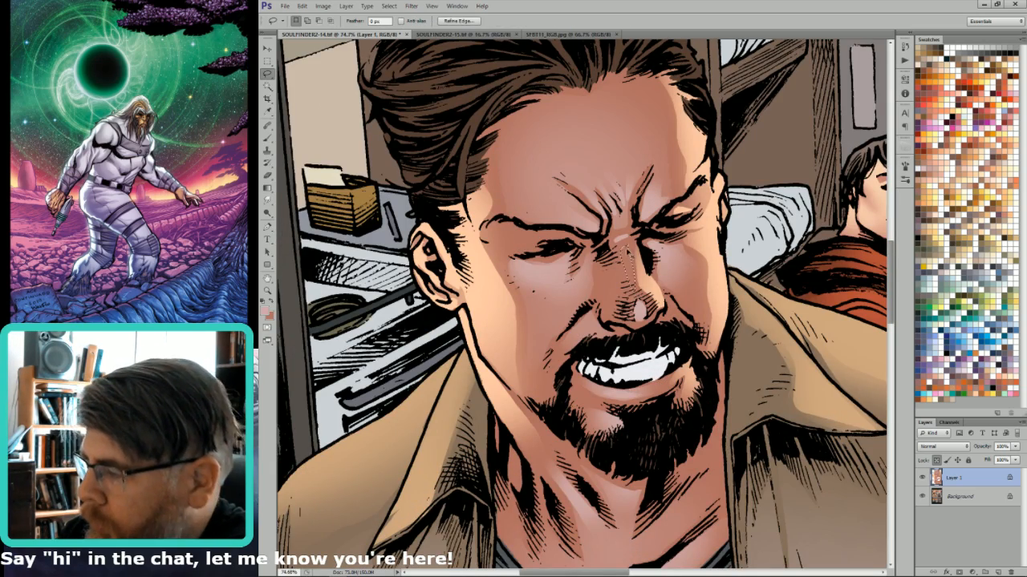
key(g)
key(ctrl+0)
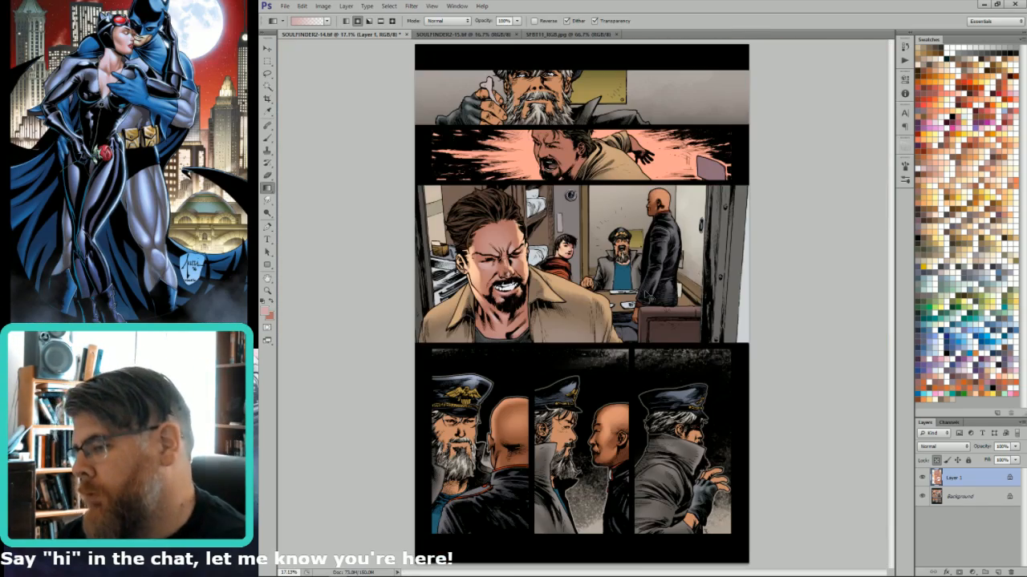
mouse_move(474, 274)
mouse_down()
mouse_move(637, 278)
mouse_move(621, 277)
mouse_move(636, 278)
mouse_move(627, 265)
mouse_up()
key(l)
key(g)
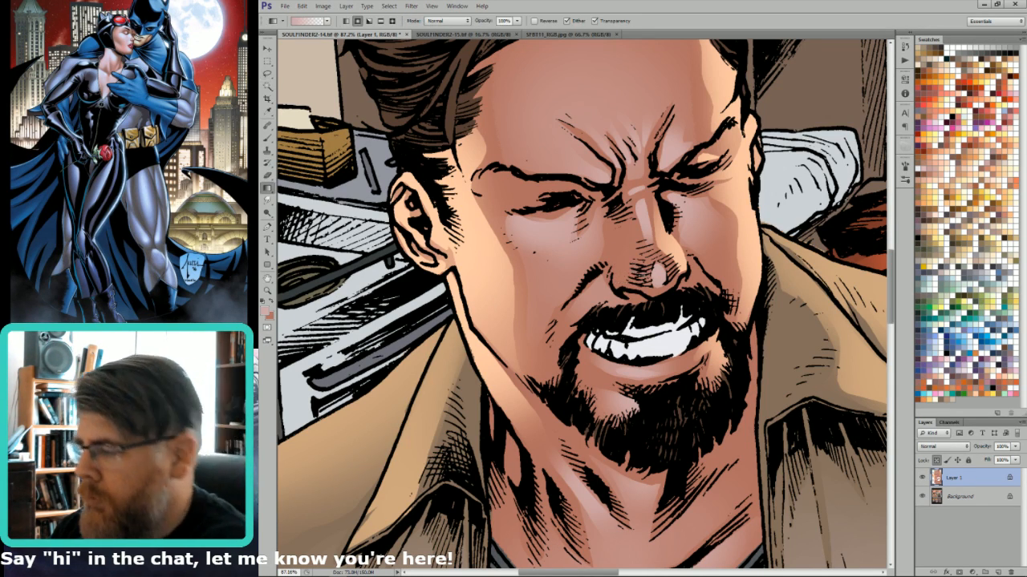
Merge Layer 1 into the Background layer and save the page.
key(ctrl+minus)
key(ctrl+0)
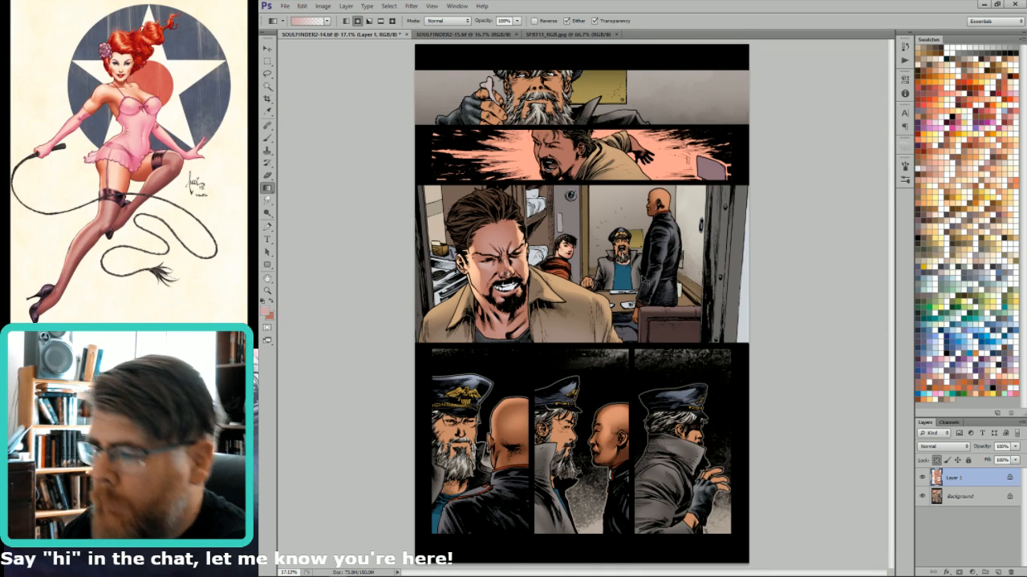
key(ctrl+e)
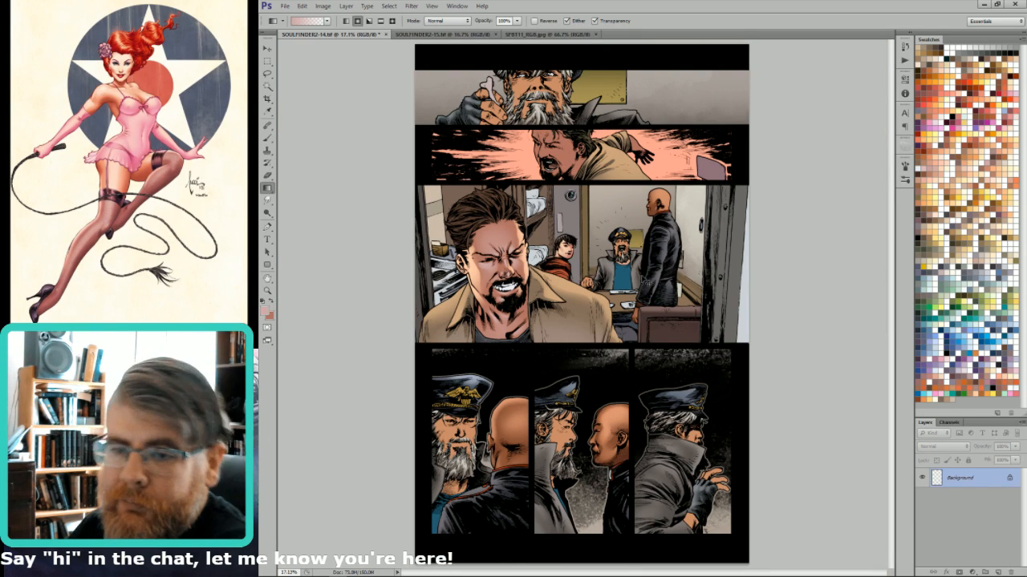
key(ctrl+s)
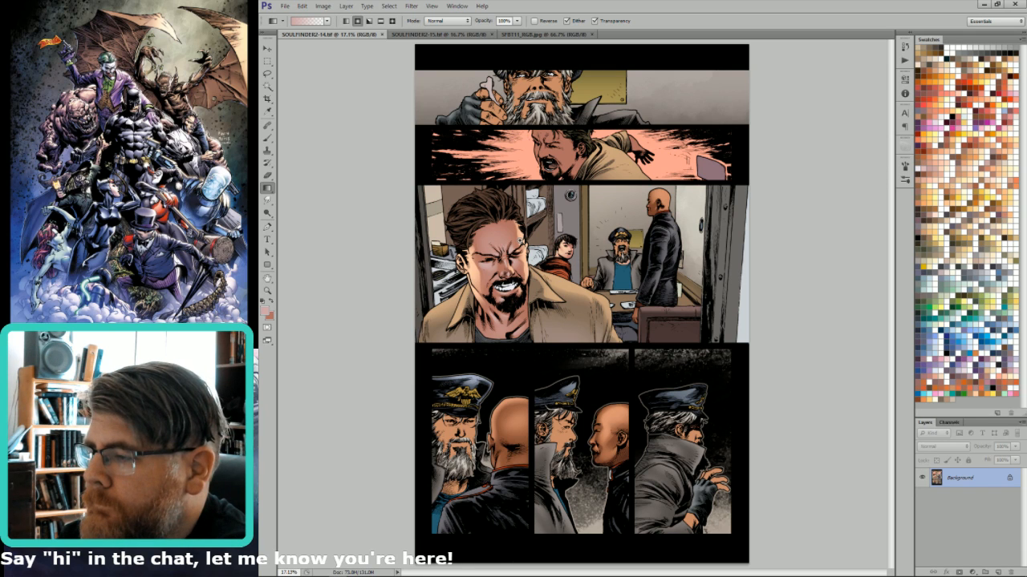
Pick a light peach skin swatch and lasso the cheek and temple of the shouting man in the second panel.
drag(524, 257, 647, 72)
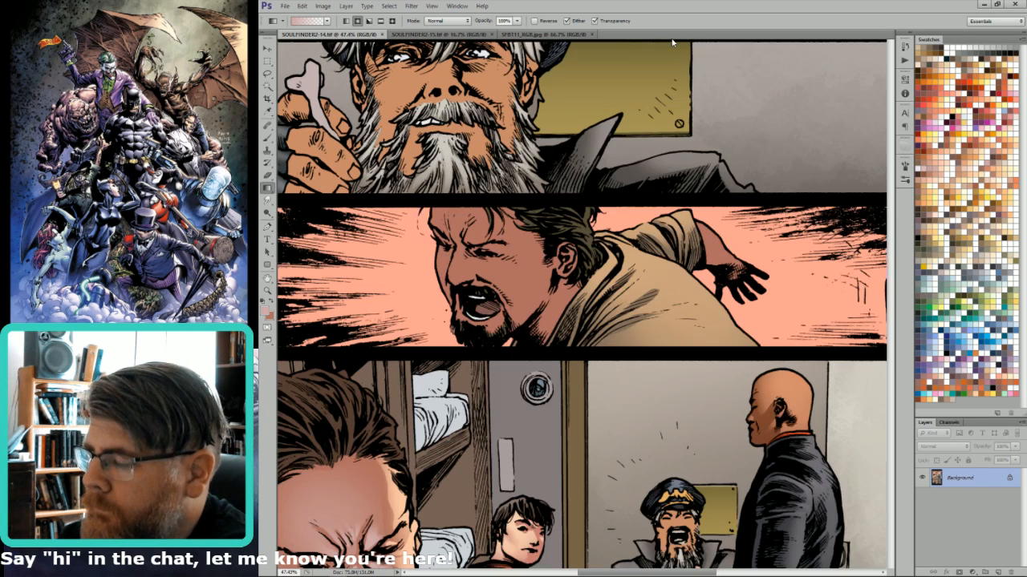
drag(579, 142, 672, 173)
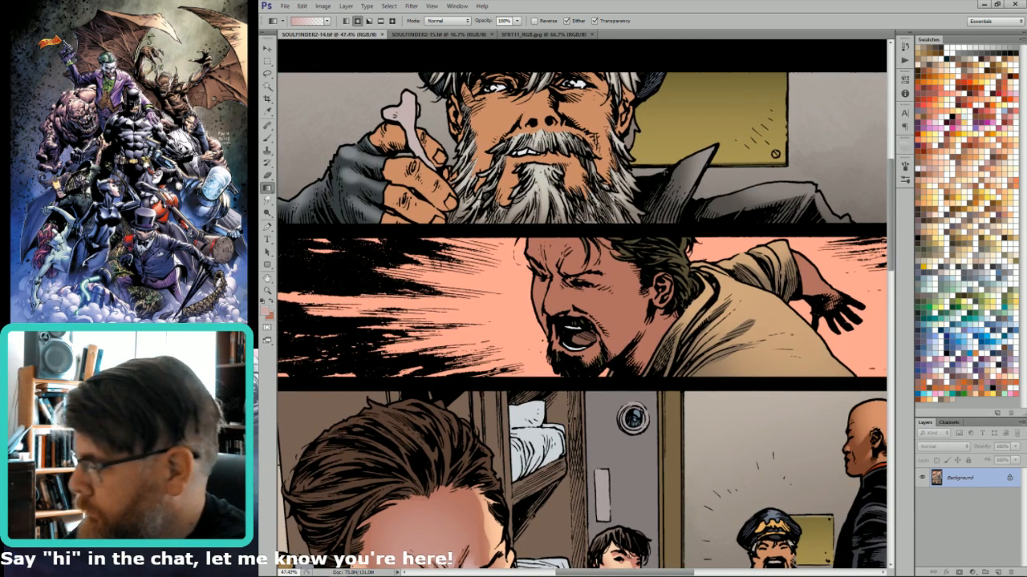
key(x)
click(961, 386)
key(l)
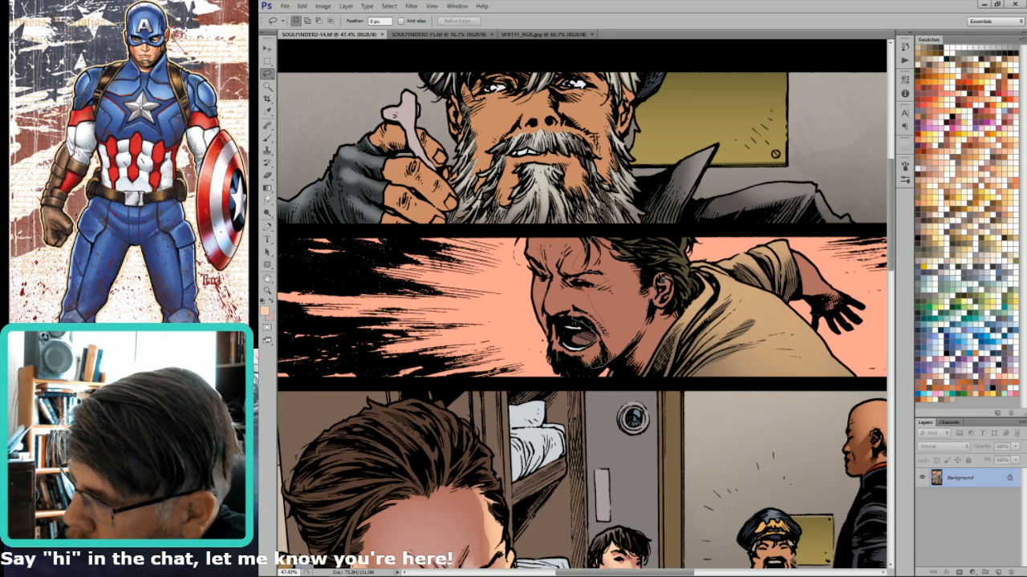
mouse_move(661, 282)
mouse_down()
mouse_move(675, 280)
mouse_move(666, 235)
mouse_move(593, 236)
mouse_up()
mouse_move(597, 274)
mouse_down()
mouse_move(590, 284)
mouse_move(598, 273)
mouse_up()
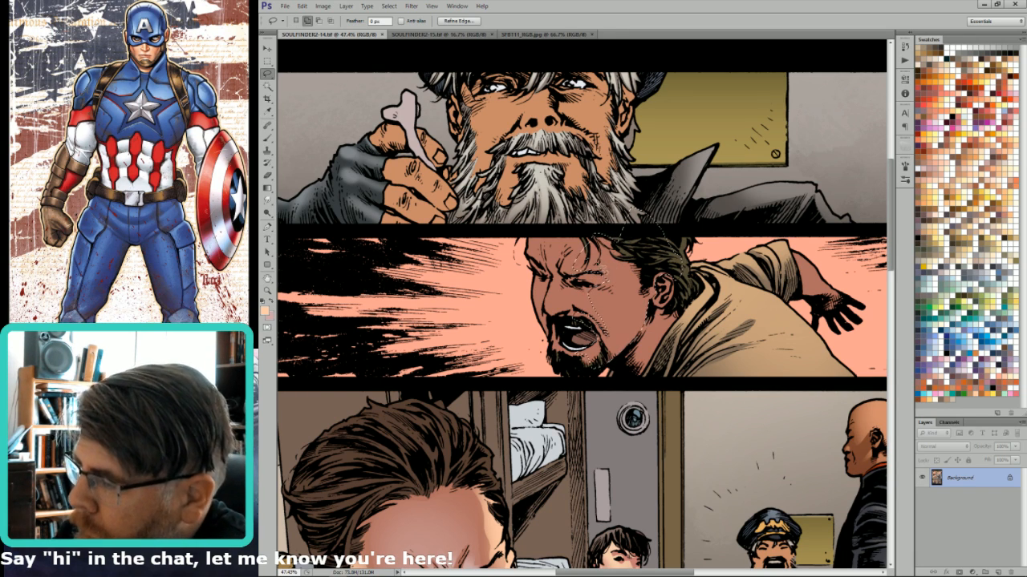
key(b)
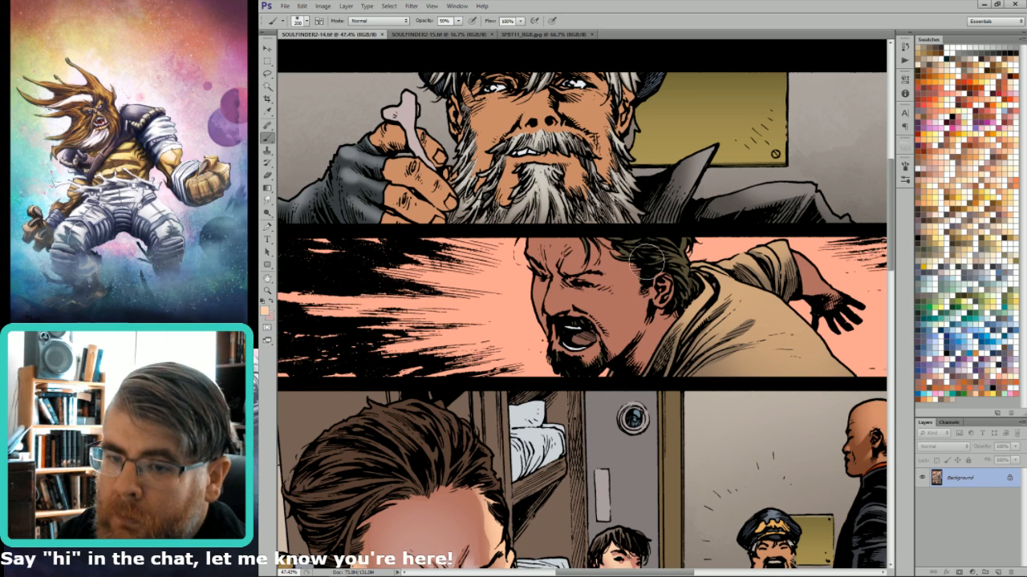
drag(643, 272, 634, 246)
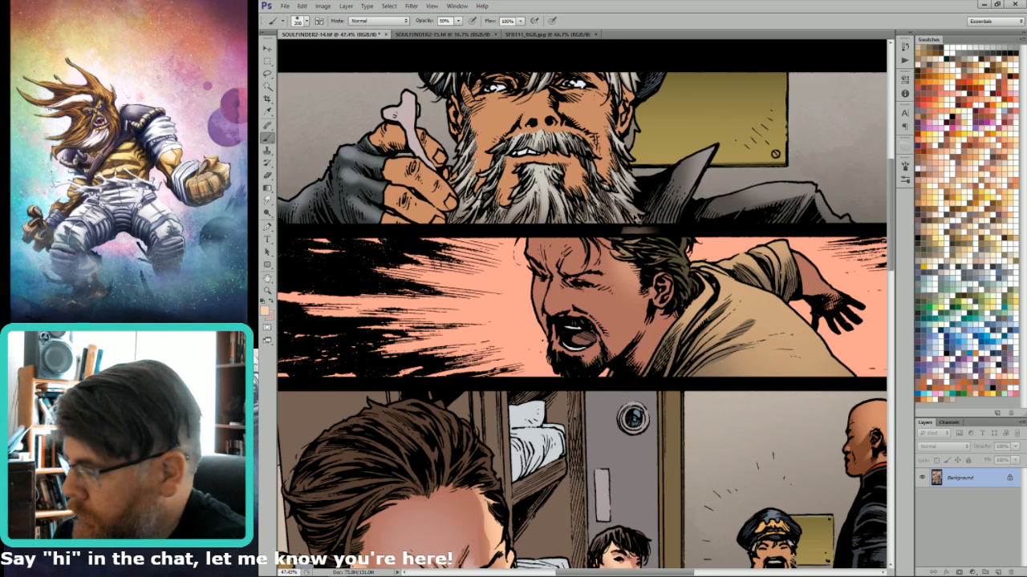
key(ctrl+z)
Limit the lassoed selection to the man's flat skin colour and brush the light peach over his cheek at 50% opacity.
key(w)
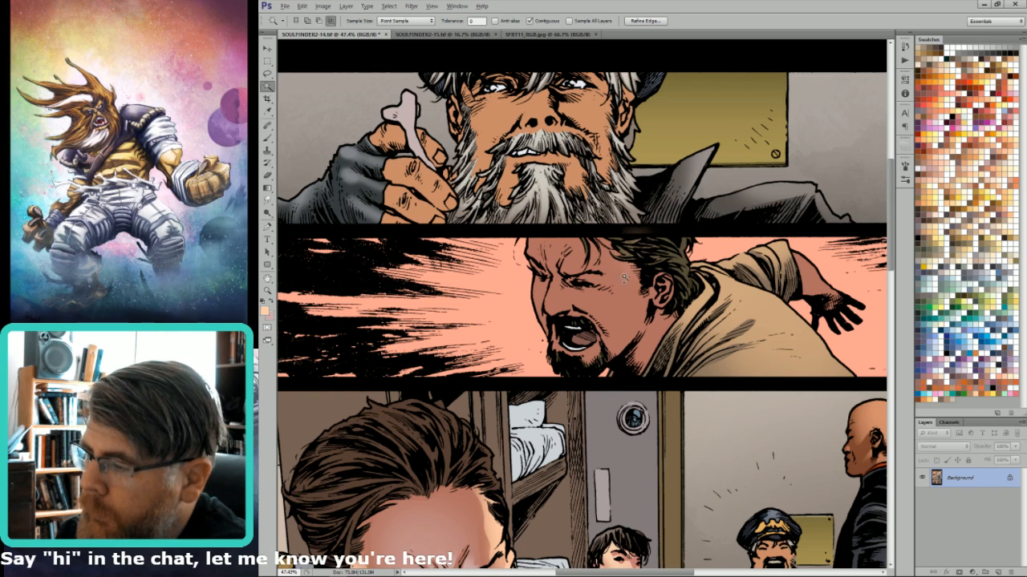
click(641, 261)
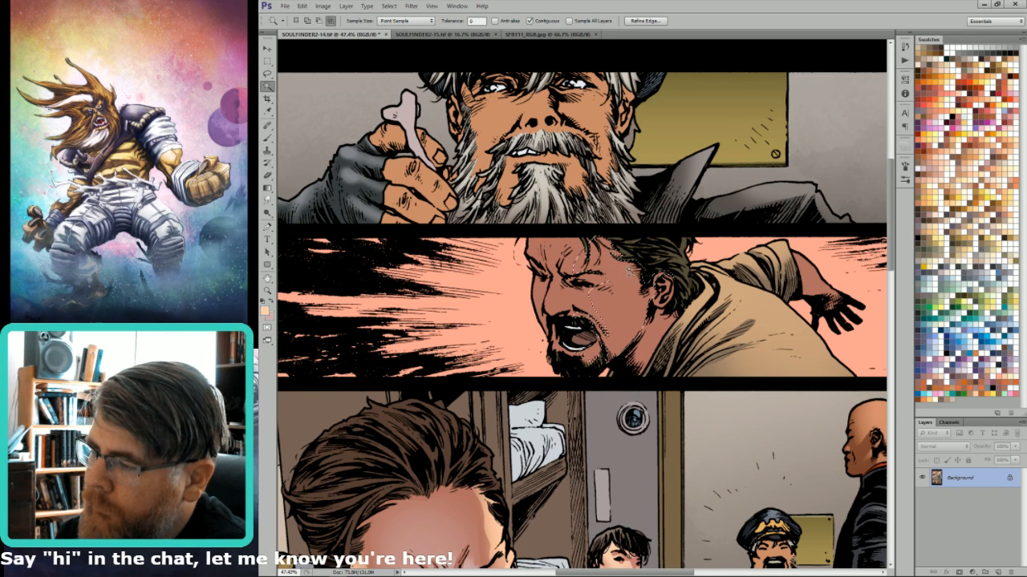
key(b)
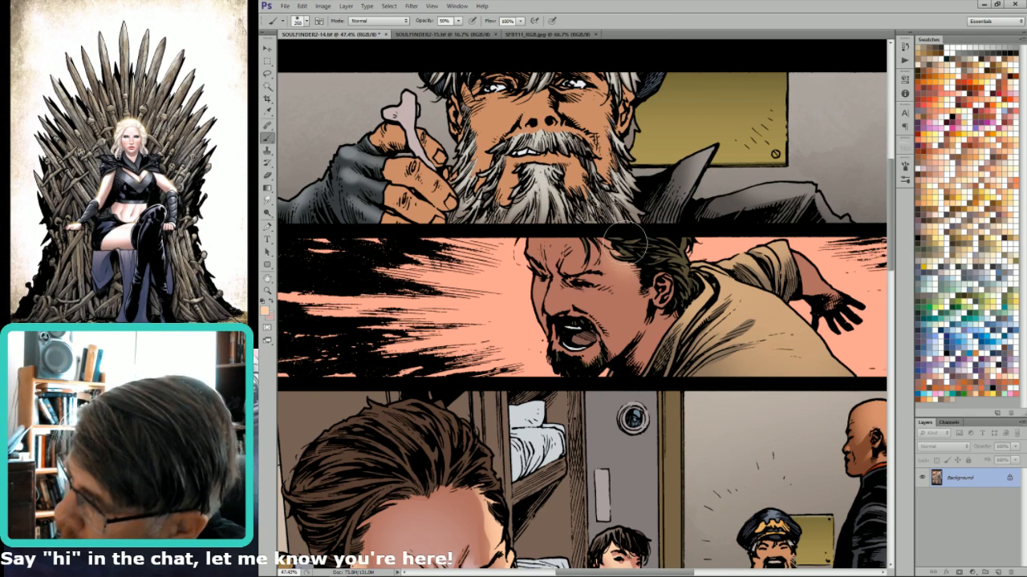
key(bracketright)
key(bracketleft)
key(bracketleft)
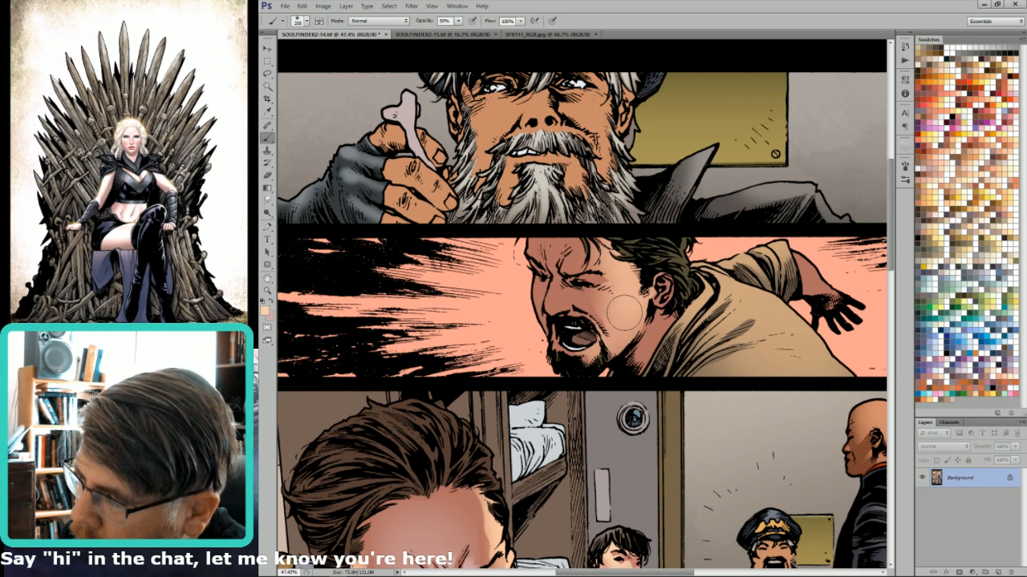
Select the skin of the second-panel man's face and put the rendering on a new layer above the Background.
key(w)
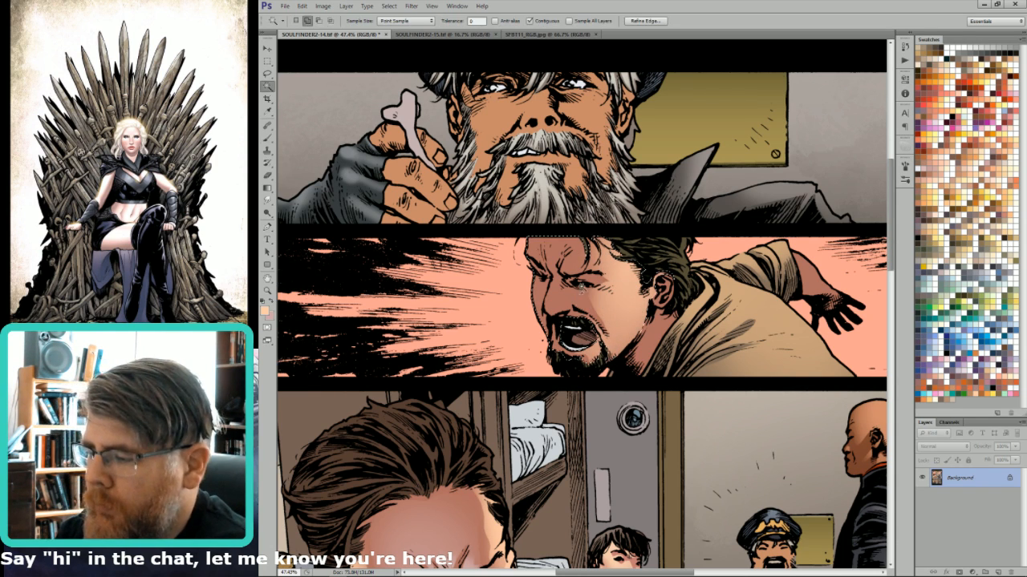
key(ctrl+shift+alt+n)
key(l)
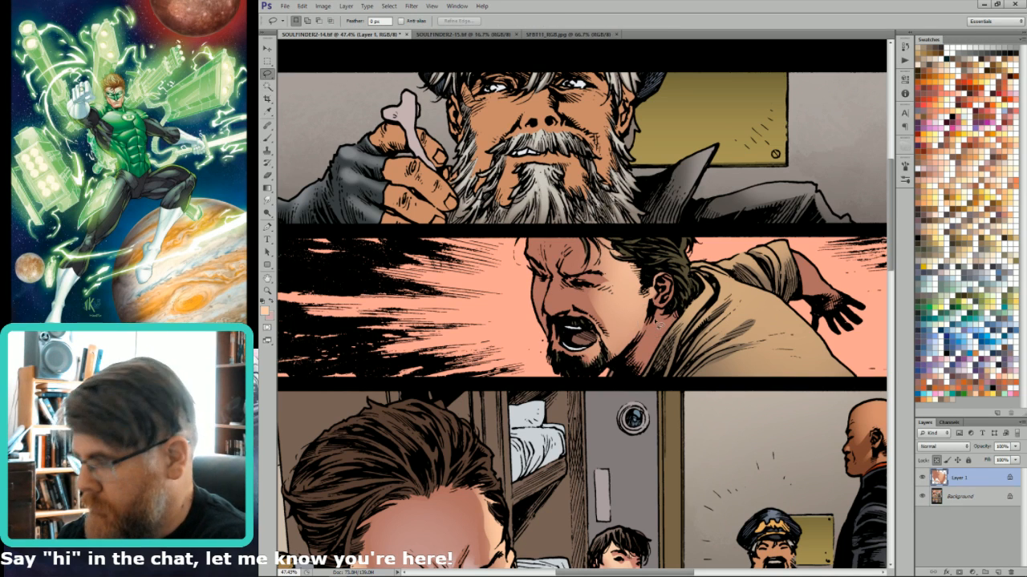
Sample the darker skin tone from the second-panel man's face and brush shading between his nose, mouth and cheek at 50% opacity.
key(i)
click(572, 291)
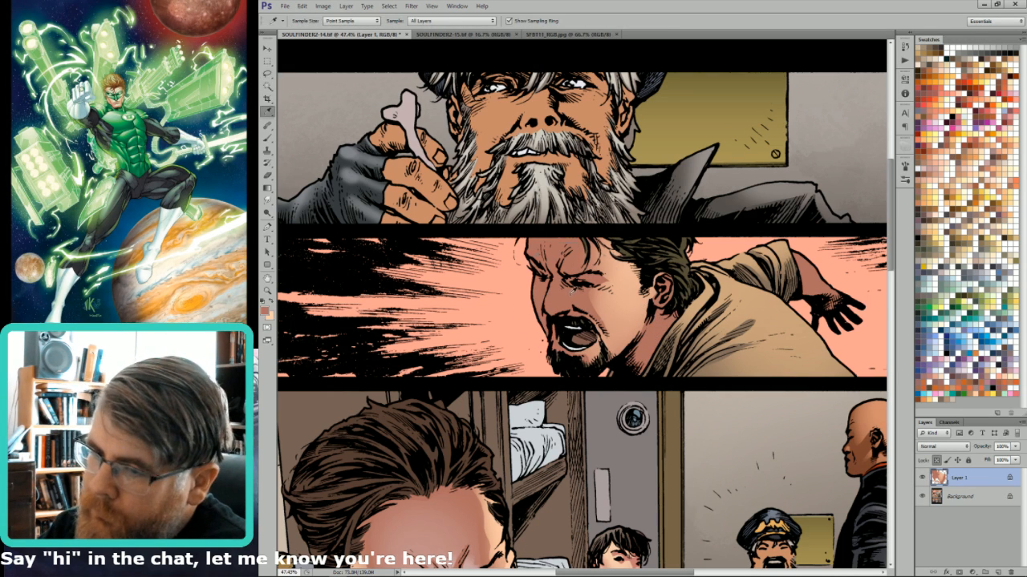
key(b)
key(bracketleft)
key(bracketleft)
key(bracketleft)
key(bracketleft)
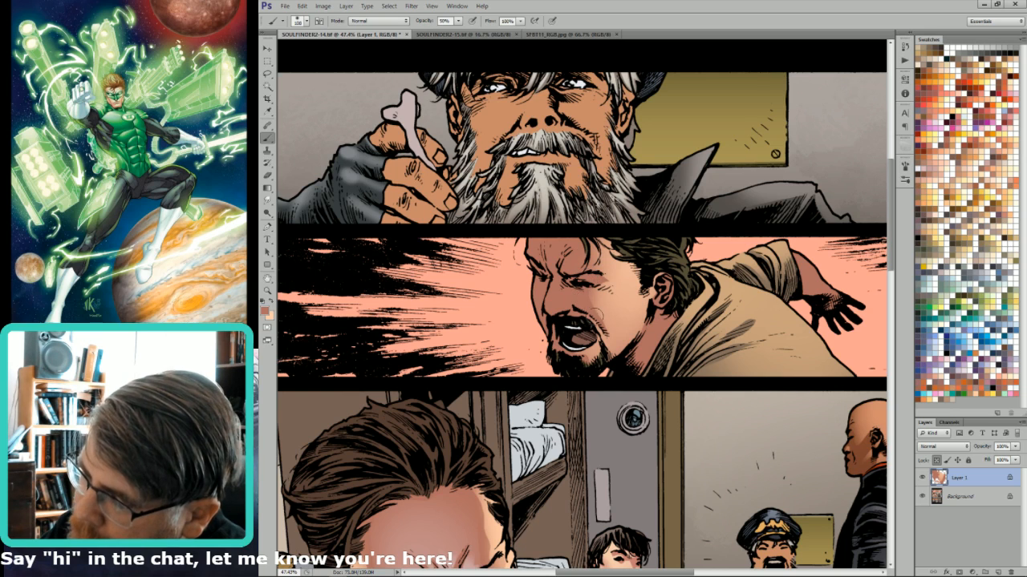
mouse_move(597, 313)
mouse_down()
mouse_move(601, 323)
mouse_move(591, 303)
mouse_up()
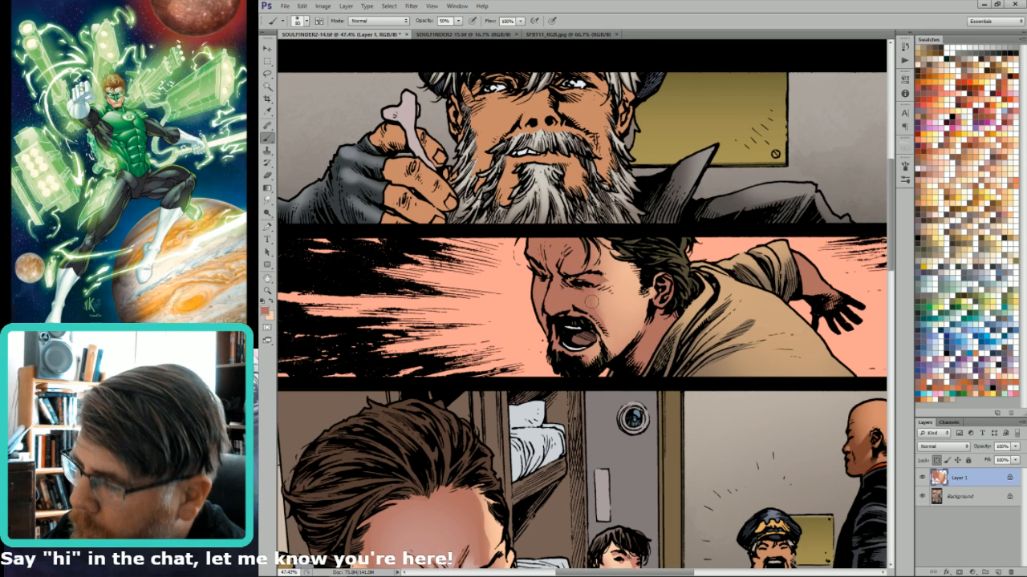
key(bracketright)
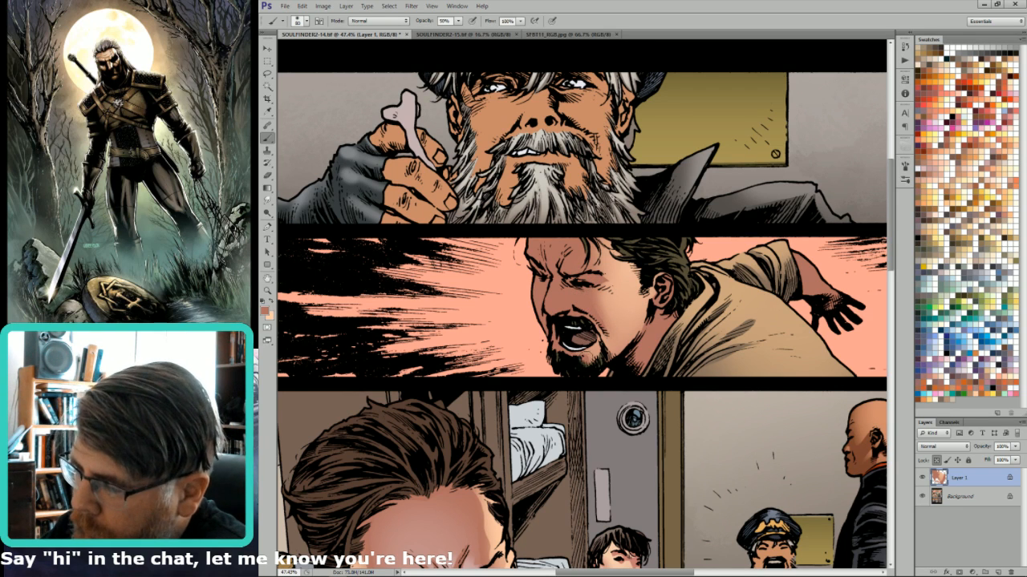
key(bracketleft)
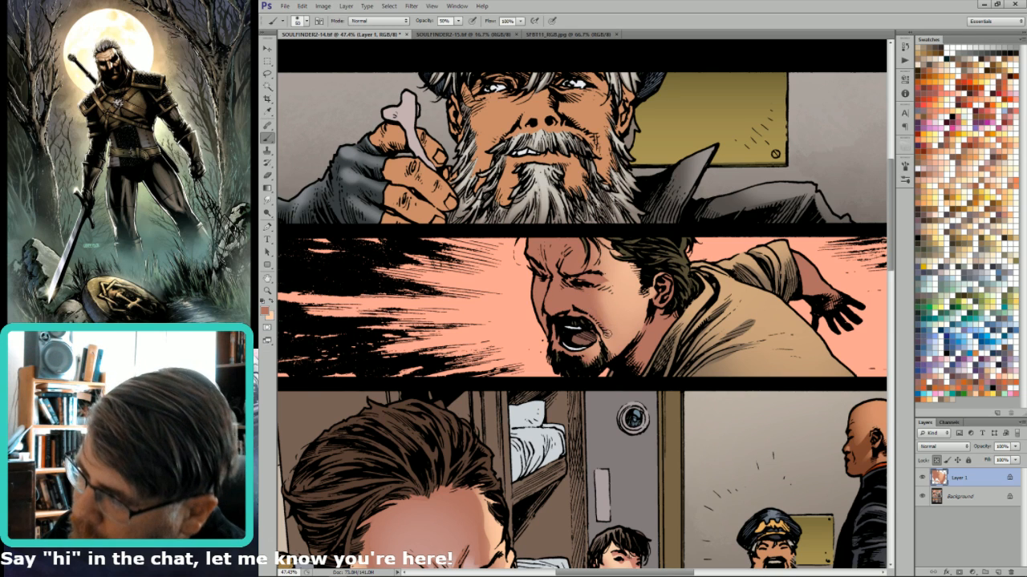
key(bracketright)
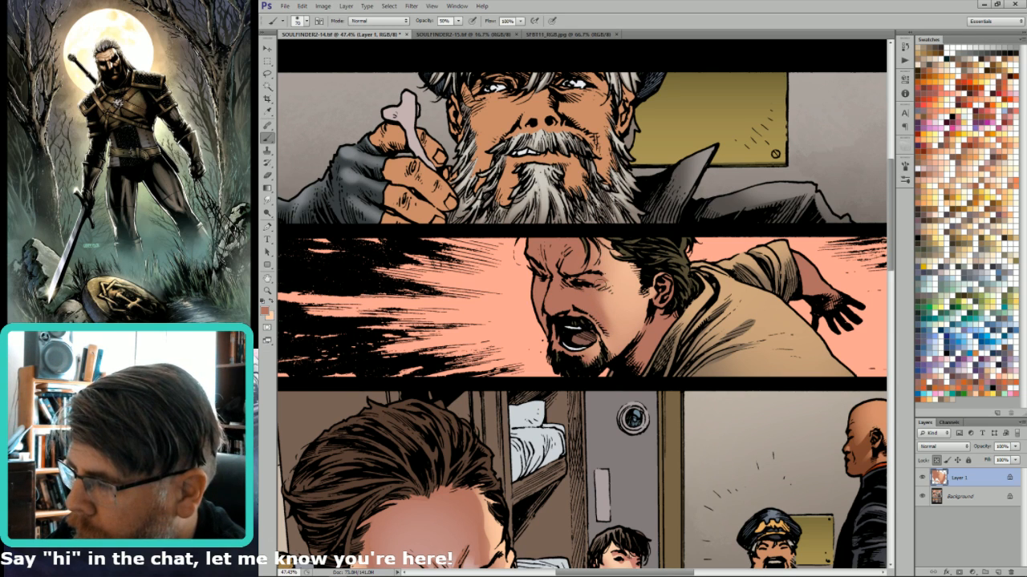
Swap back to the light peach tone and brush it over the second-panel man's cheek with a larger brush.
key(x)
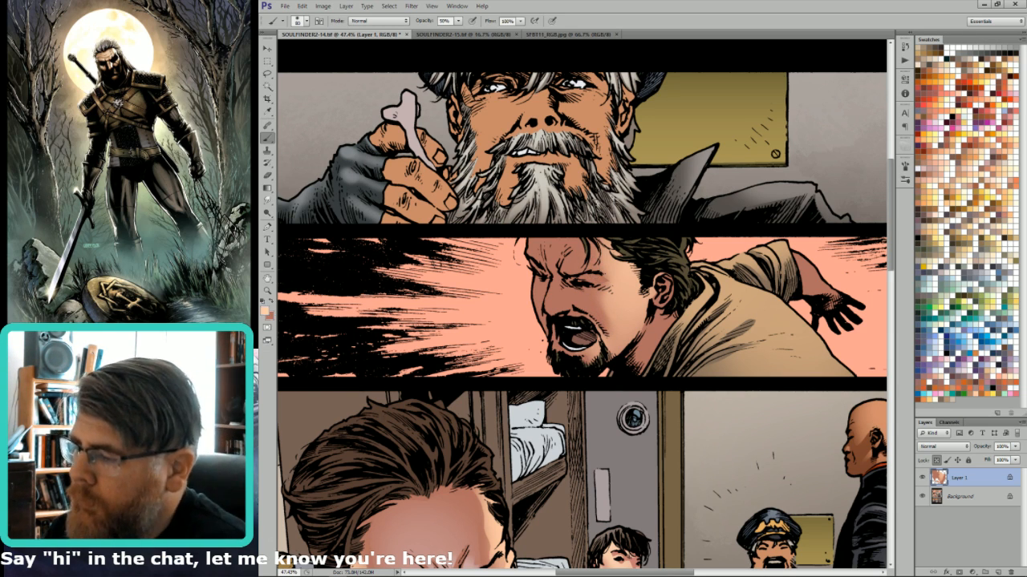
key(bracketright)
key(bracketright)
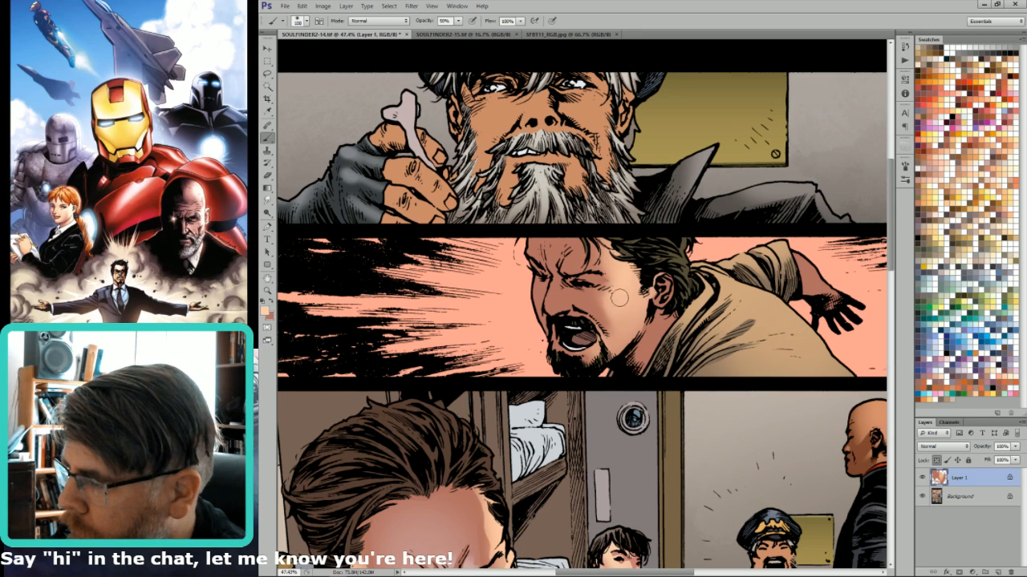
Dismiss the mail notification and brush the light peach tone over a lassoed patch of the second-panel man's neck below the ear.
key(l)
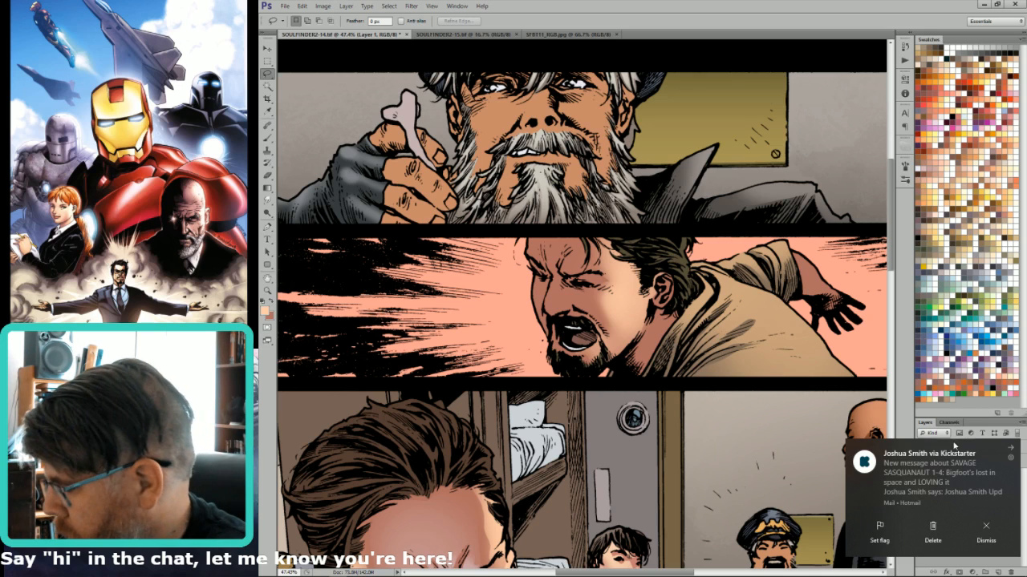
click(985, 530)
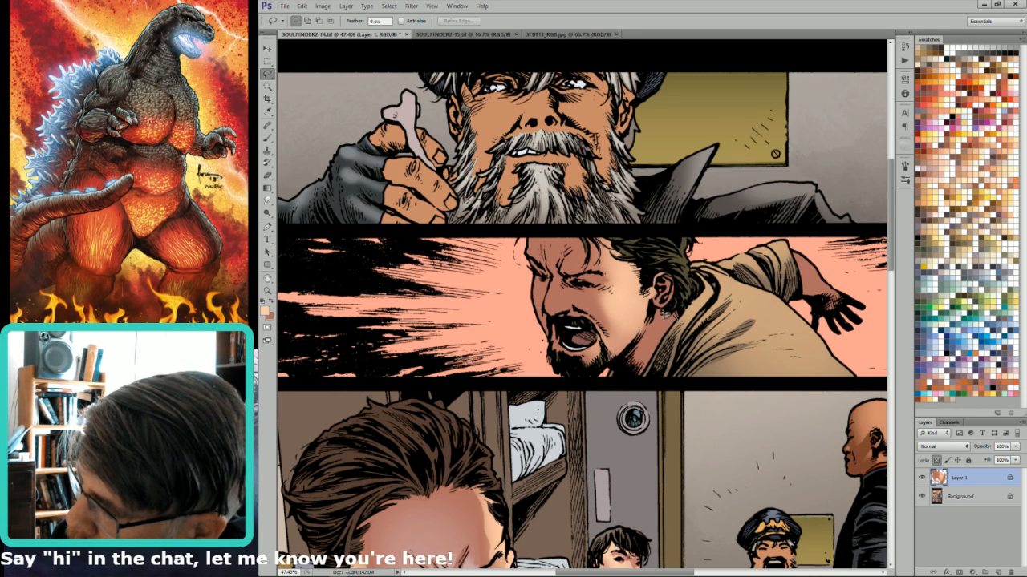
key(w)
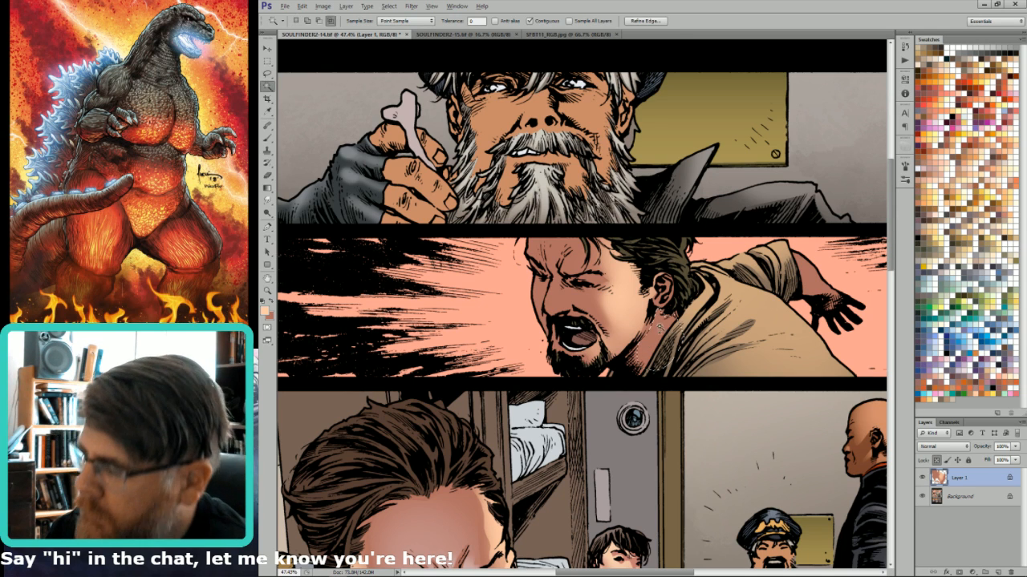
key(b)
mouse_move(673, 332)
mouse_down()
mouse_move(648, 319)
mouse_move(664, 325)
mouse_up()
key(bracketright)
key(bracketright)
key(bracketright)
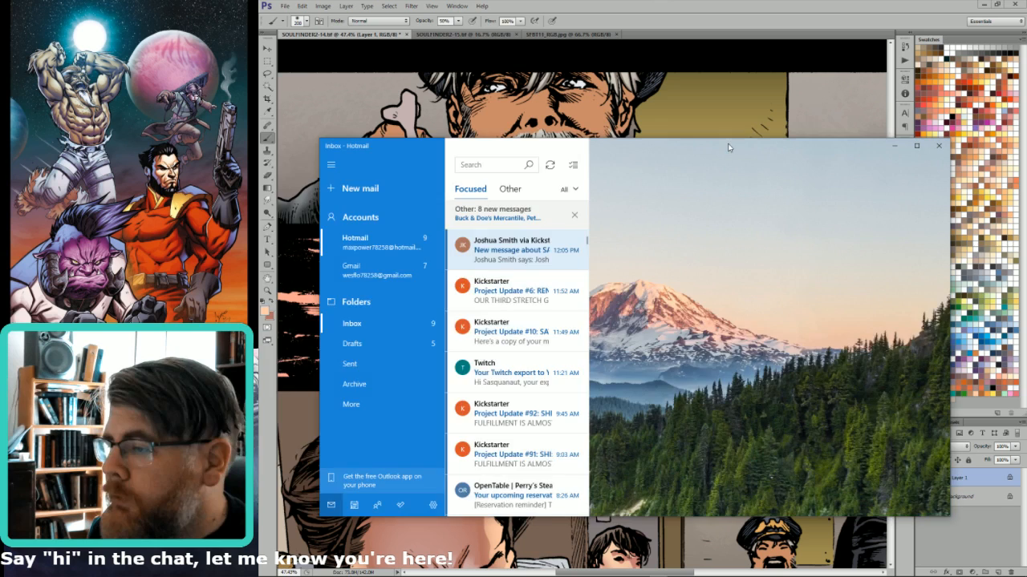
Move the mail window off the comic page.
drag(729, 147, 31, 131)
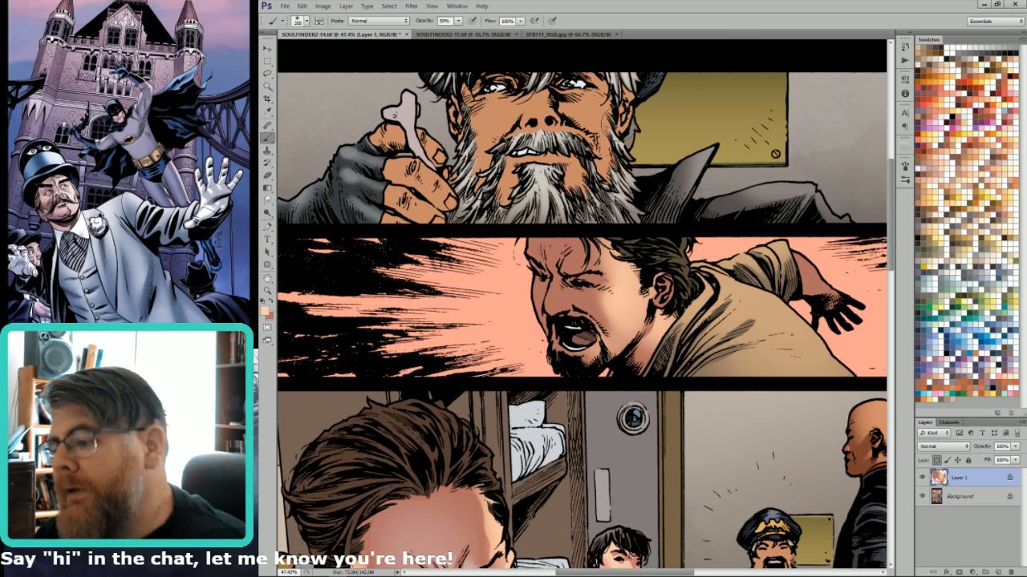
Lasso the second-panel man's nose and brush the light peach tone over it, reducing the brush size to 60.
key(ctrl+minus)
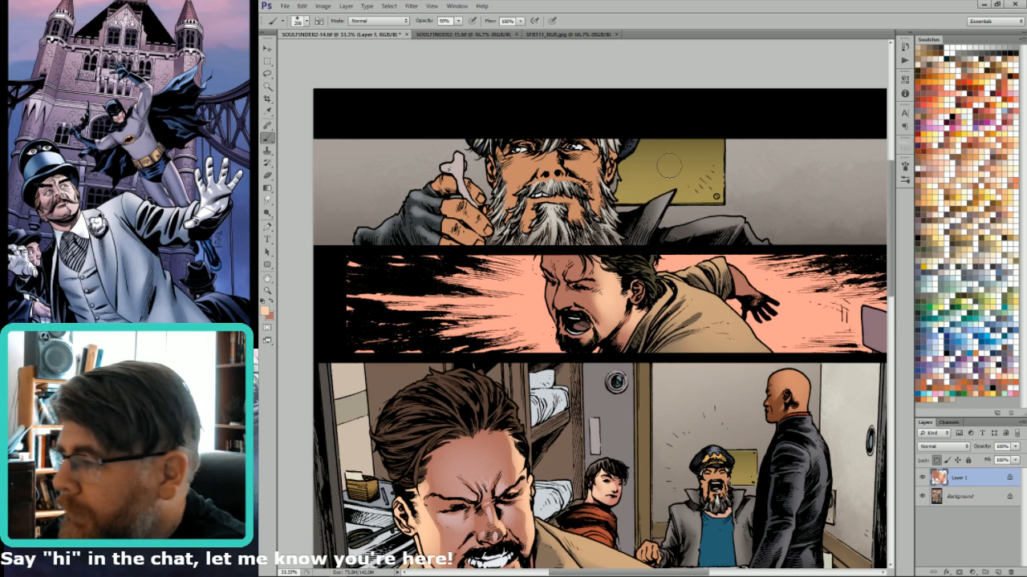
drag(651, 96, 715, 149)
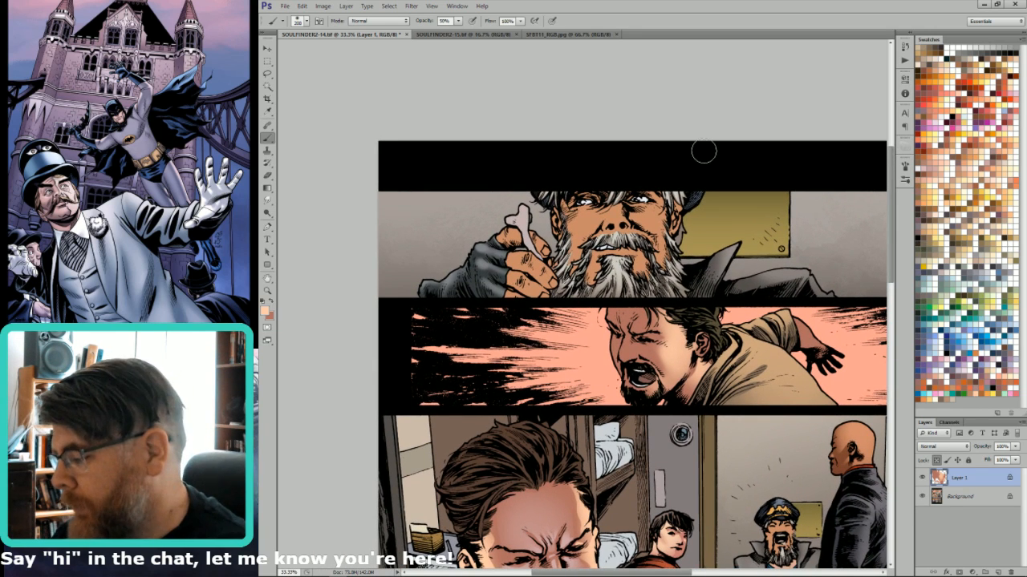
key(l)
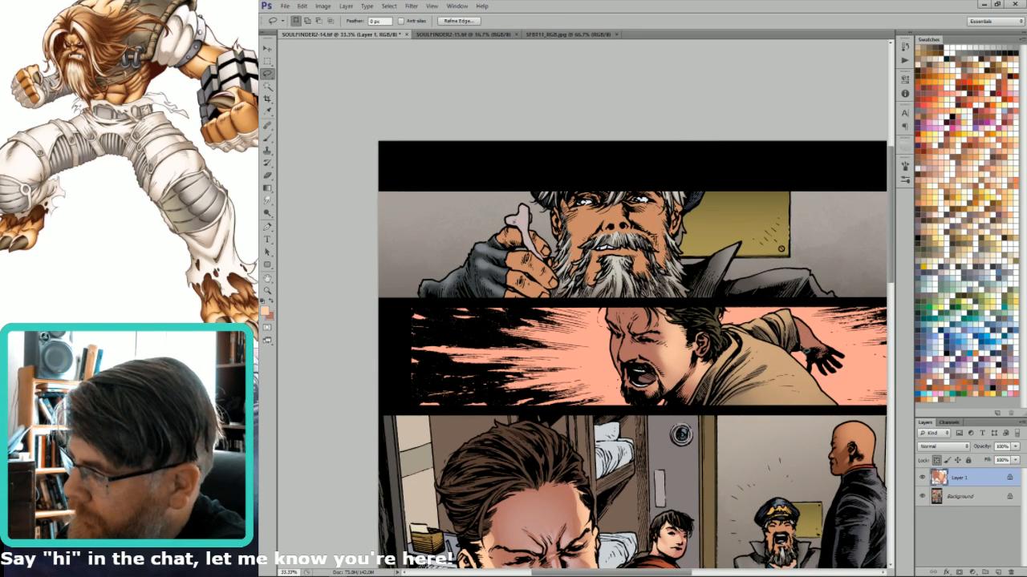
key(b)
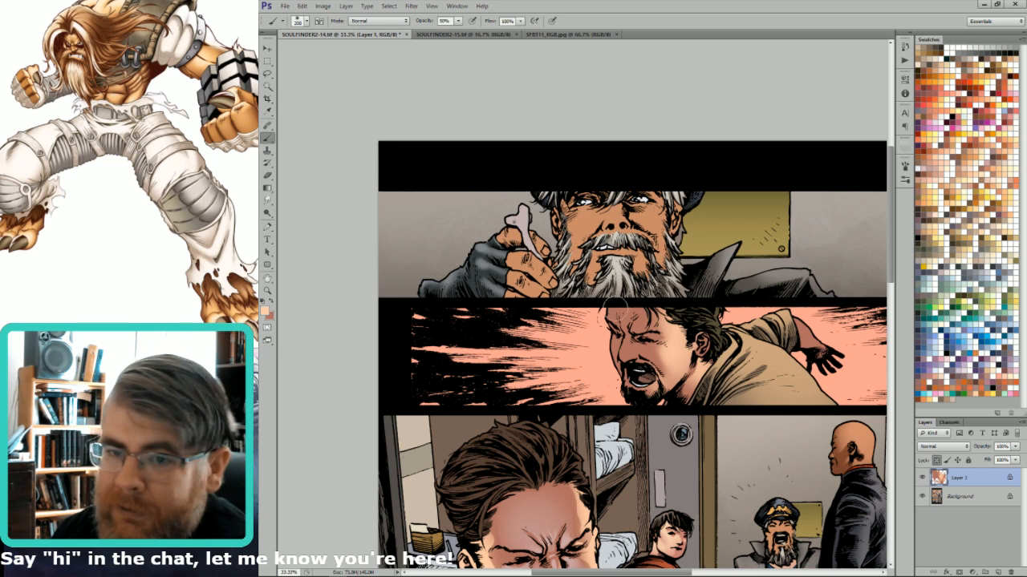
key(l)
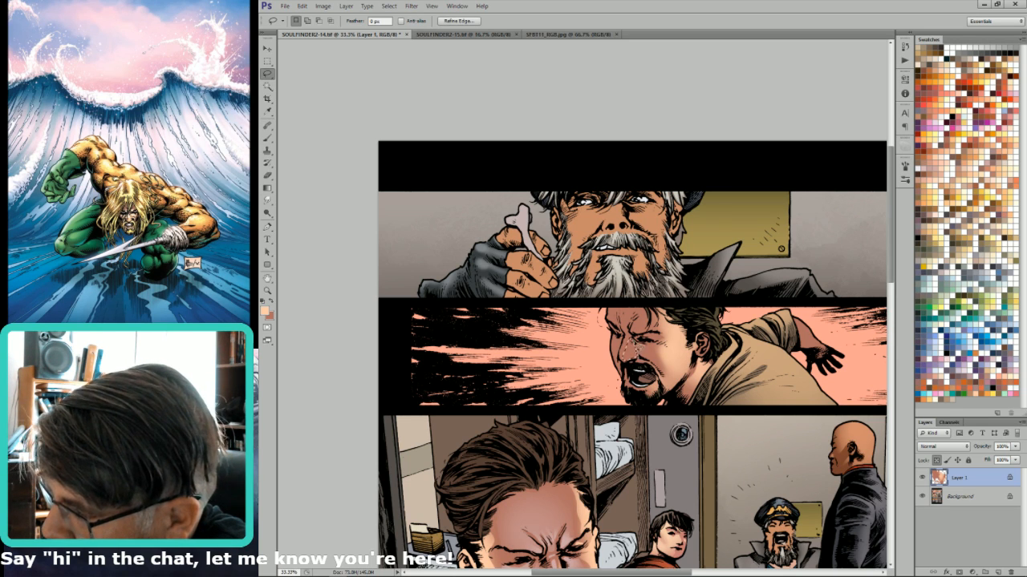
key(b)
key(bracketleft)
key(bracketleft)
key(bracketleft)
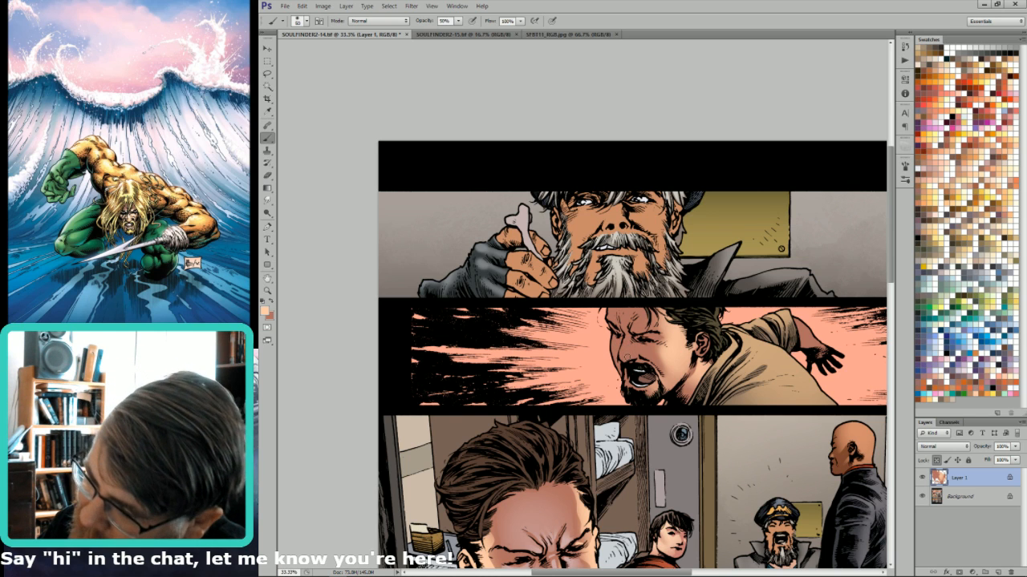
key(bracketleft)
key(bracketleft)
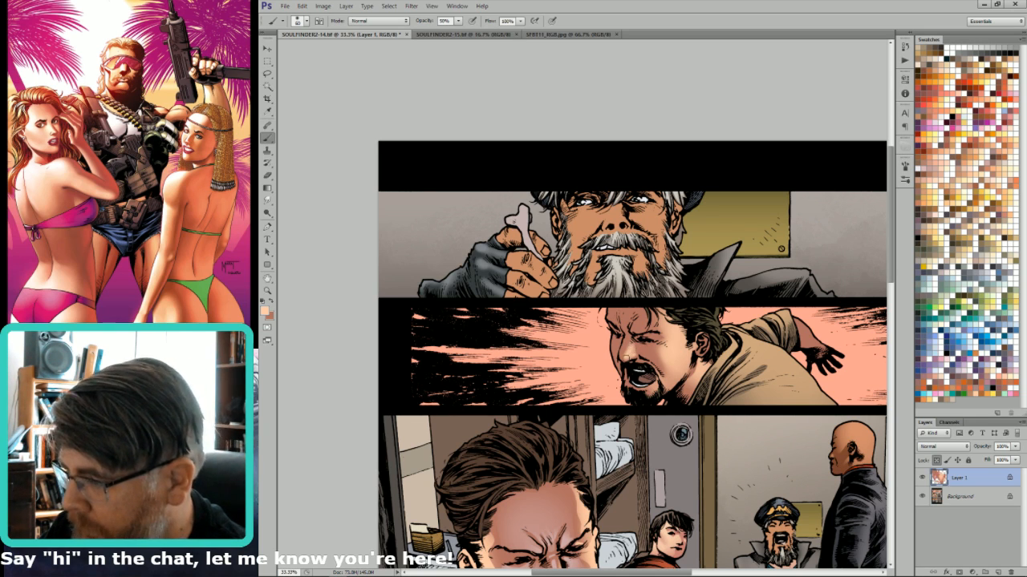
Lasso part of the second-panel man's nose and add a light peach radial gradient highlight at 100% opacity.
key(l)
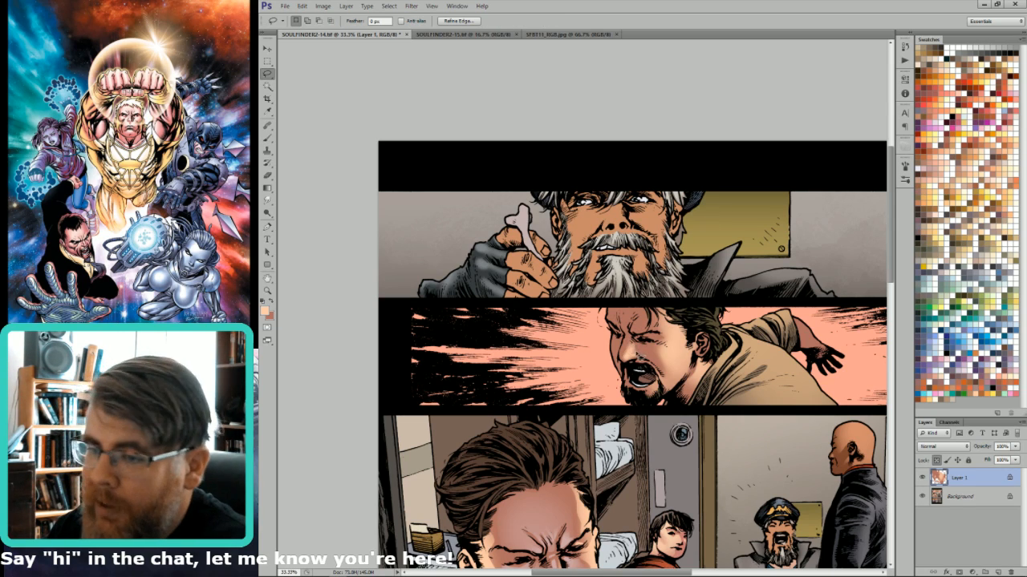
drag(591, 307, 661, 395)
mouse_move(585, 335)
mouse_down()
mouse_move(576, 338)
mouse_move(596, 347)
mouse_move(622, 325)
mouse_move(597, 309)
mouse_up()
key(g)
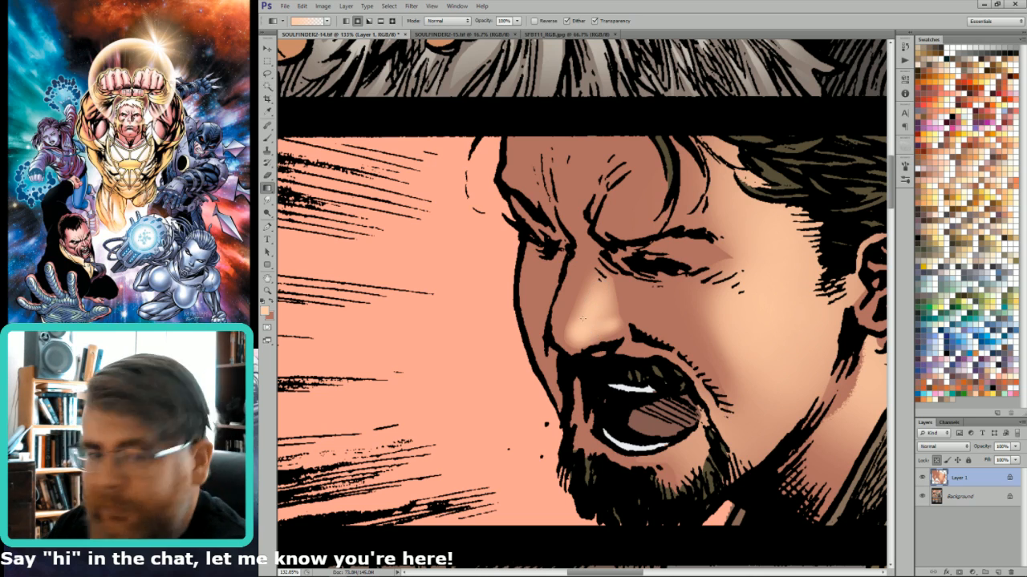
drag(620, 366, 617, 295)
key(ctrl+d)
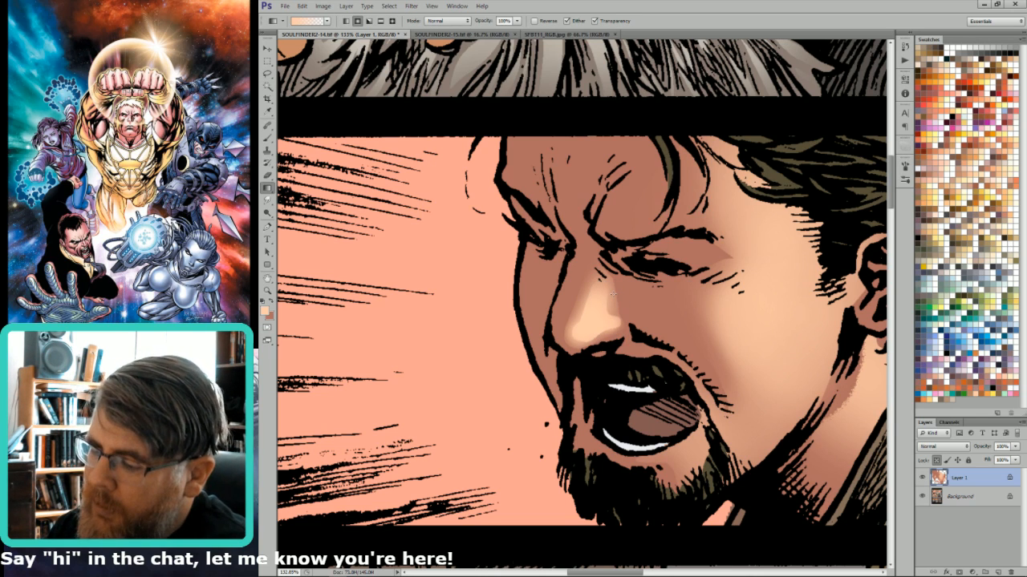
Lasso small patches below the second-panel man's lower lip and on his eyelid and add light peach gradient highlights.
key(l)
mouse_move(667, 437)
mouse_down()
mouse_move(586, 357)
mouse_move(611, 363)
mouse_move(588, 376)
mouse_move(621, 371)
mouse_move(621, 355)
mouse_up()
mouse_move(593, 393)
mouse_down()
mouse_move(625, 376)
mouse_move(559, 383)
mouse_move(608, 390)
mouse_move(593, 379)
mouse_up()
key(g)
key(l)
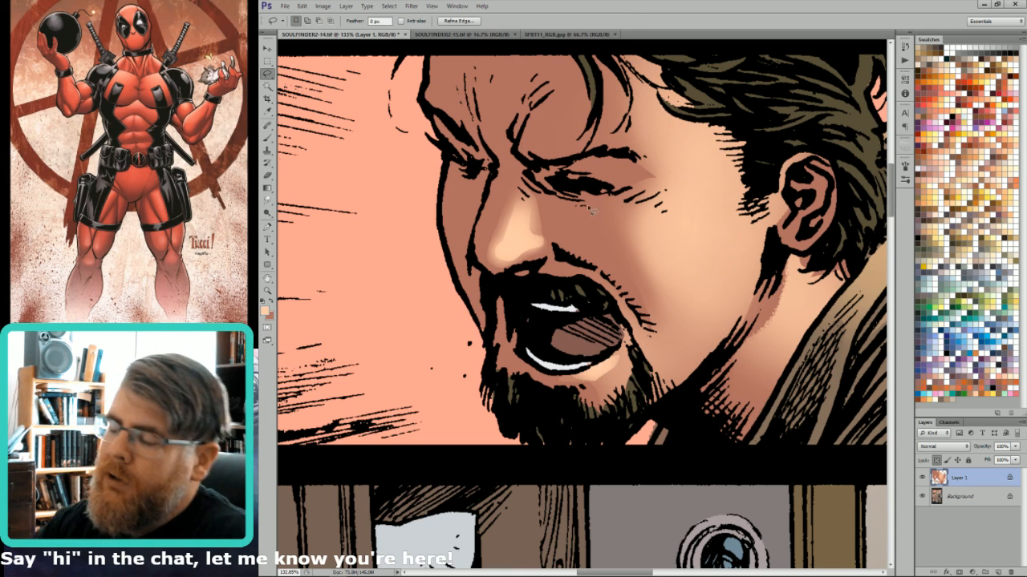
key(ctrl+d)
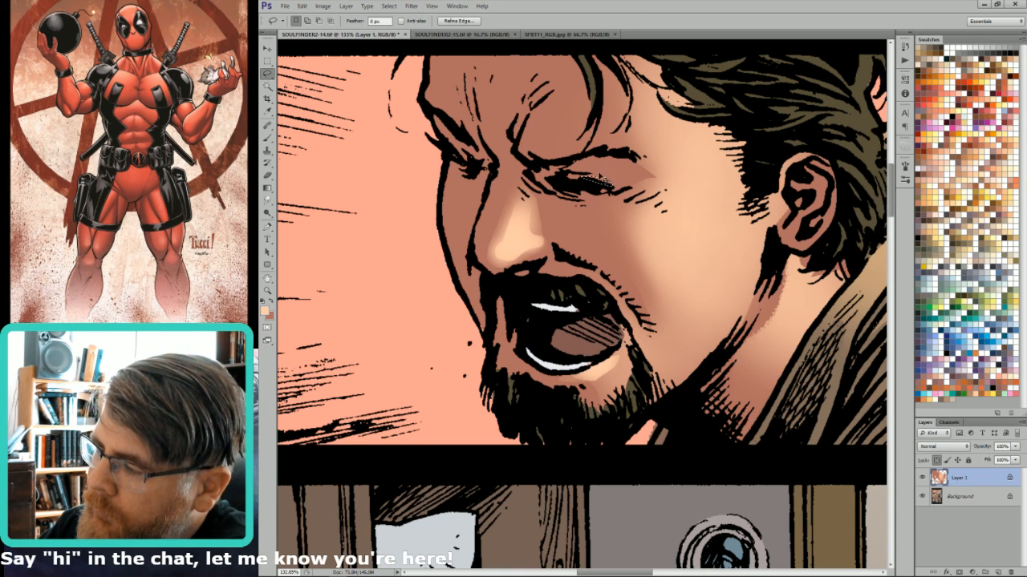
key(g)
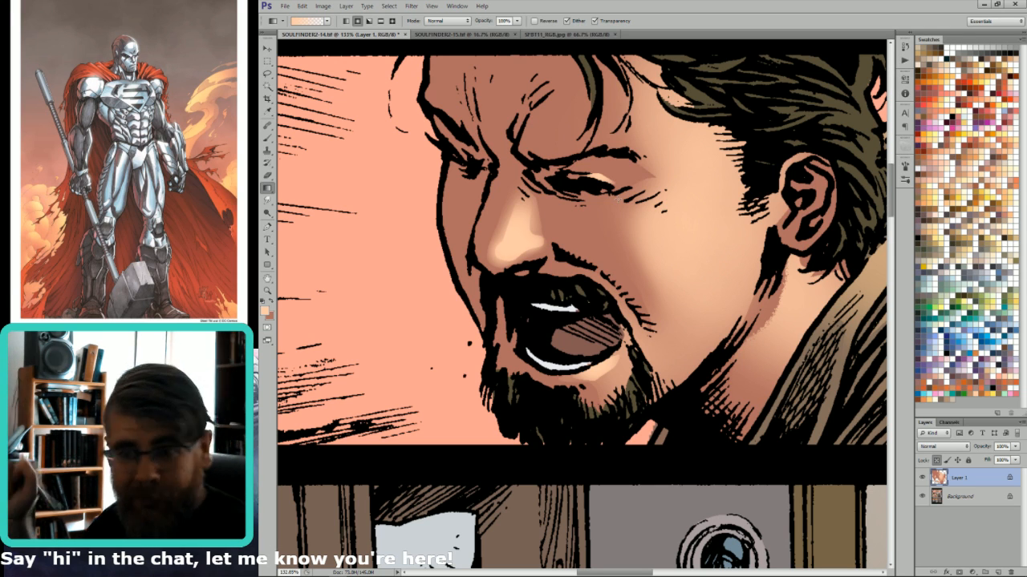
Lasso part of the second-panel man's ear and add a light peach gradient highlight at 90% opacity.
key(ctrl+minus)
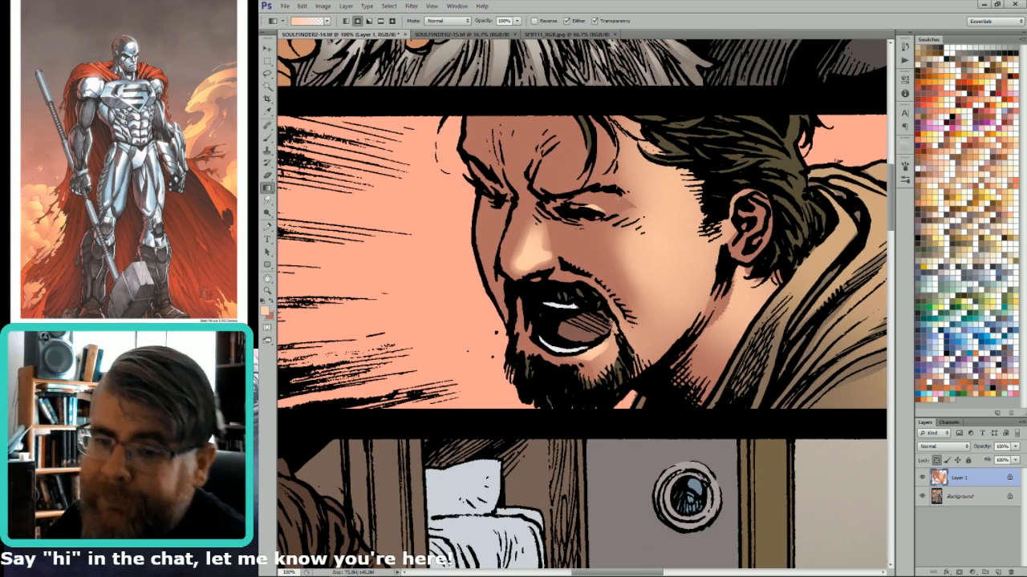
key(9)
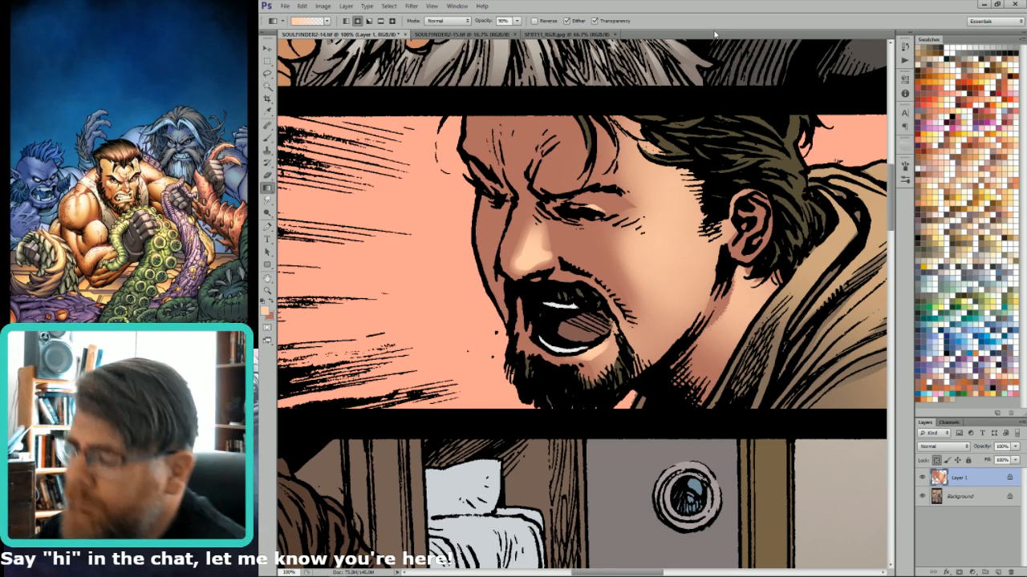
key(ctrl+0)
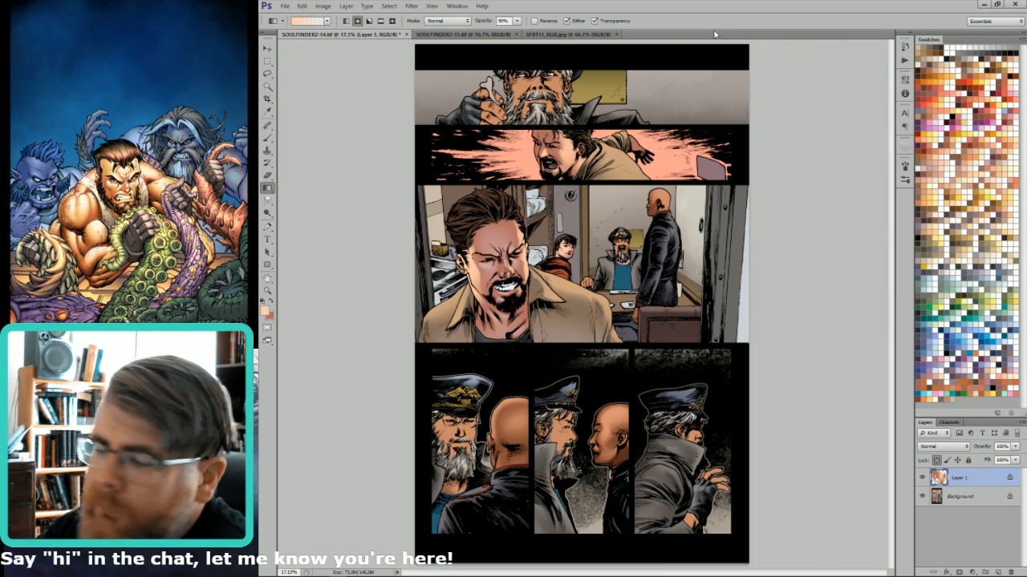
drag(659, 128, 766, 132)
key(l)
drag(438, 160, 677, 260)
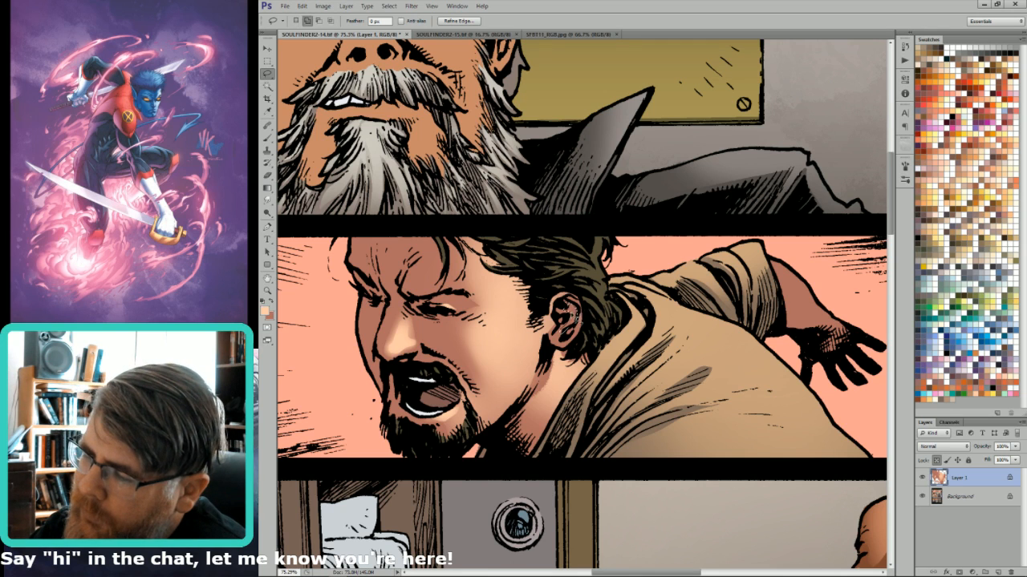
key(g)
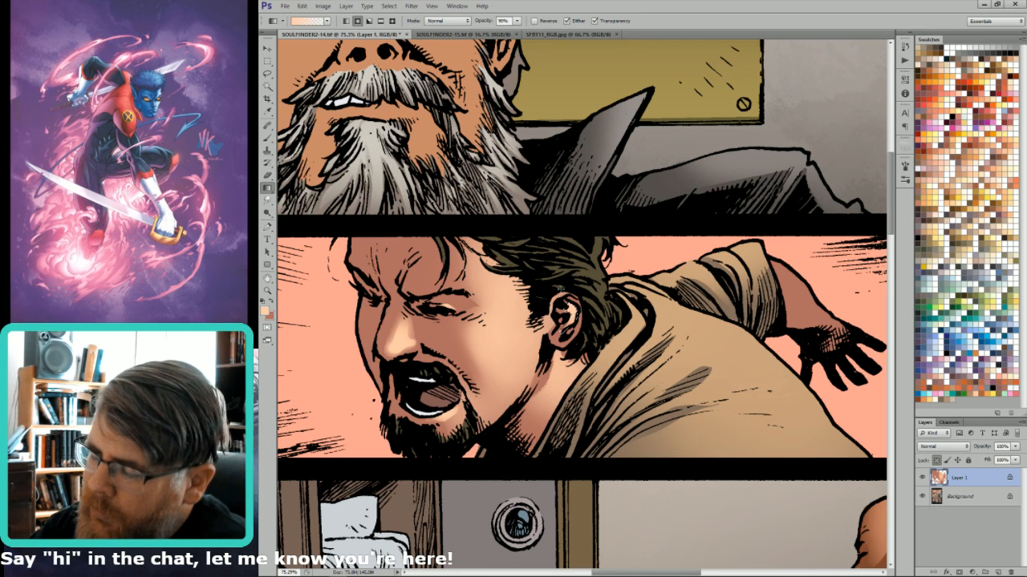
Lasso further parts of the second-panel man's ear, add more light peach gradient highlights and clear the selection.
key(l)
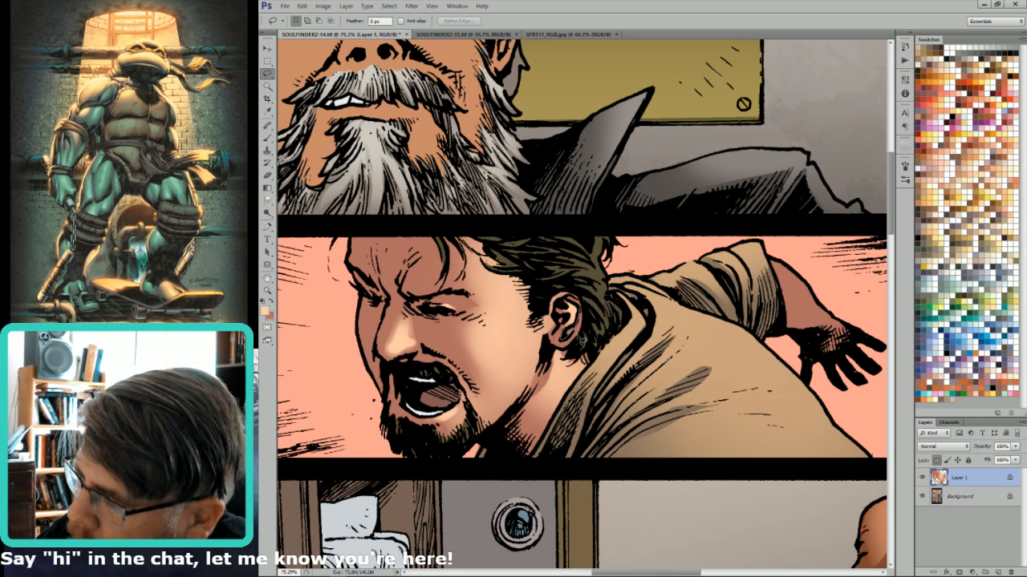
key(g)
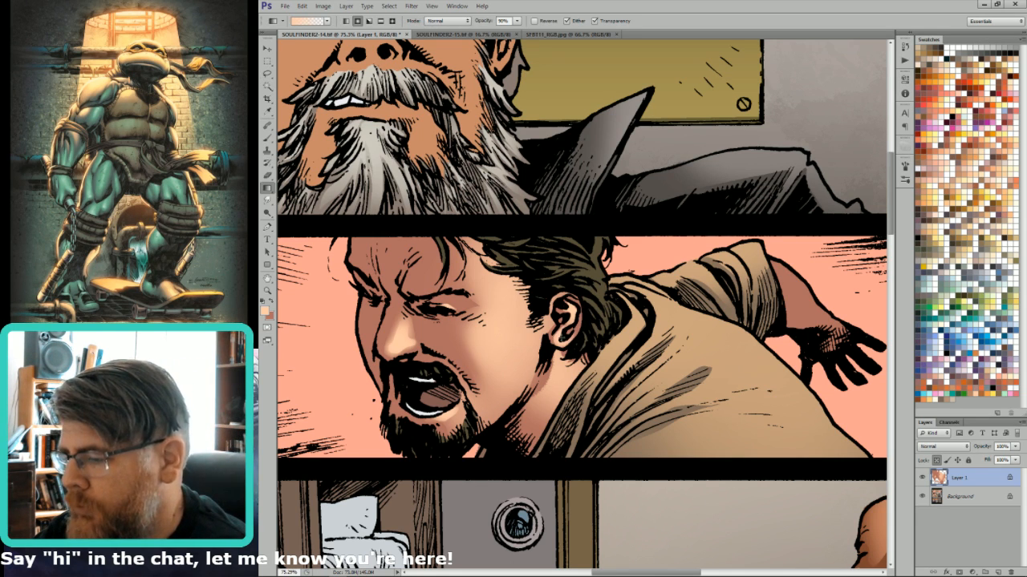
key(l)
drag(607, 233, 655, 258)
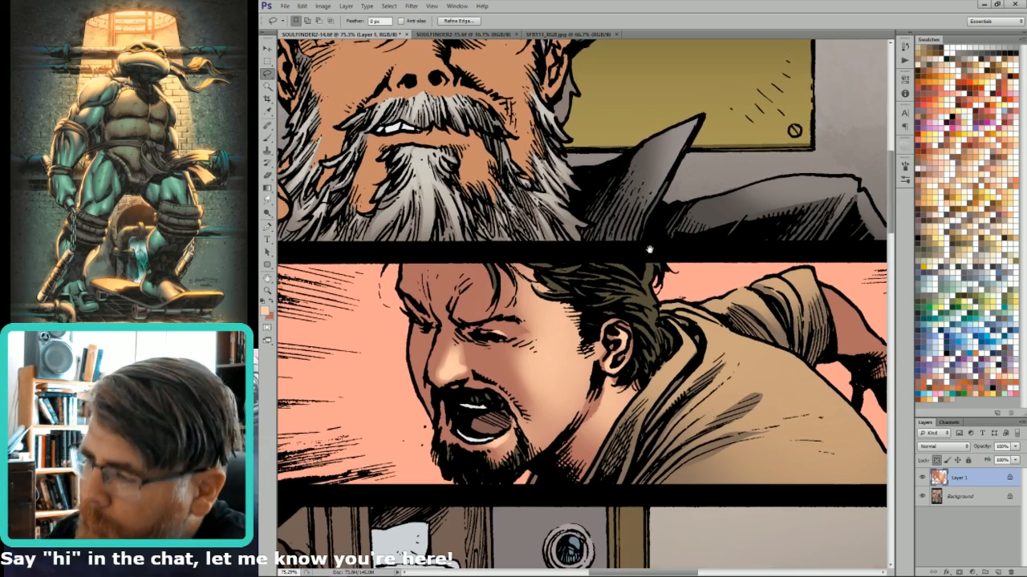
key(ctrl+d)
key(ctrl+minus)
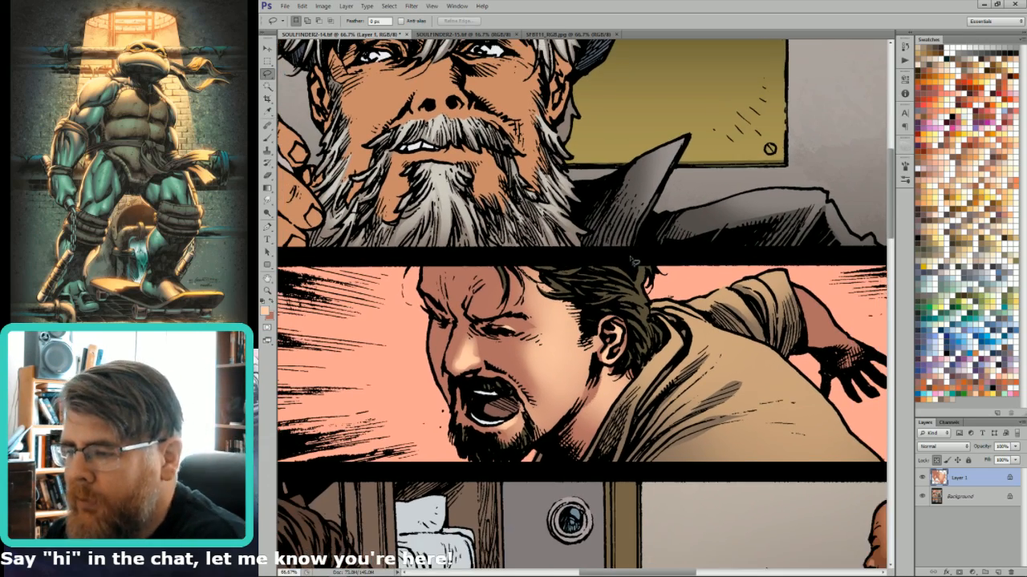
drag(522, 262, 629, 289)
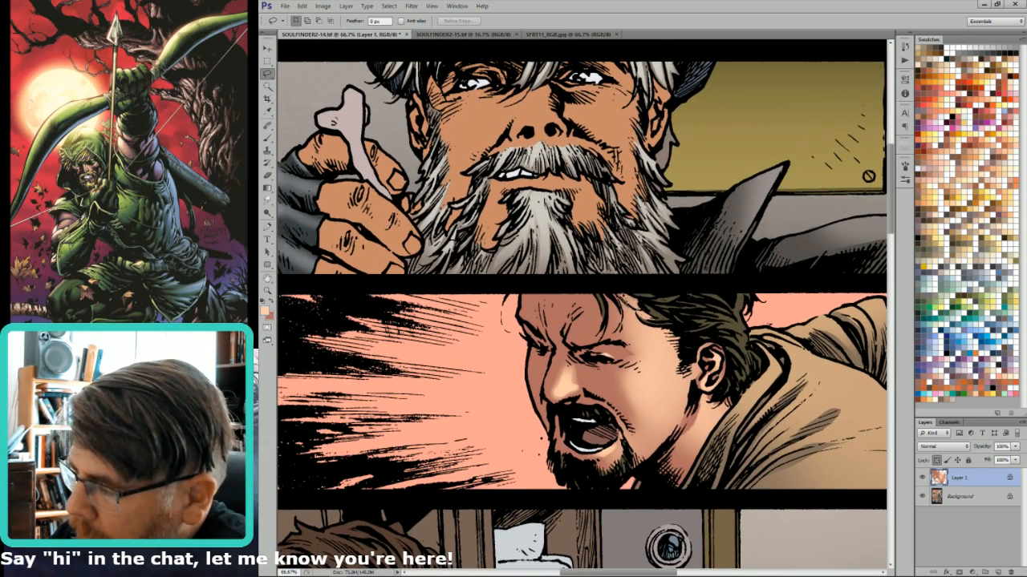
mouse_move(637, 359)
mouse_down()
mouse_move(661, 413)
mouse_move(673, 385)
mouse_move(623, 298)
mouse_up()
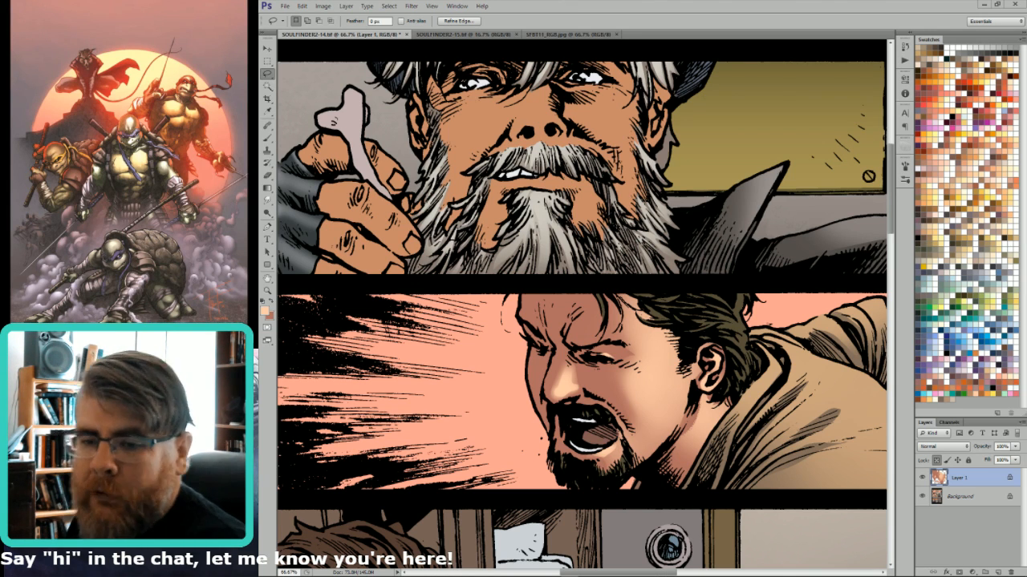
drag(615, 300, 641, 241)
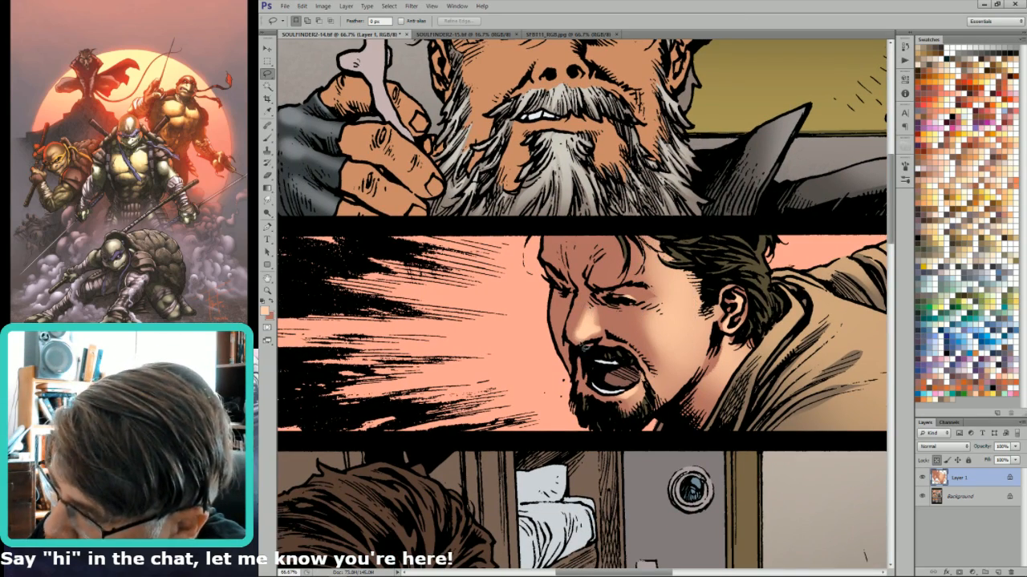
key(b)
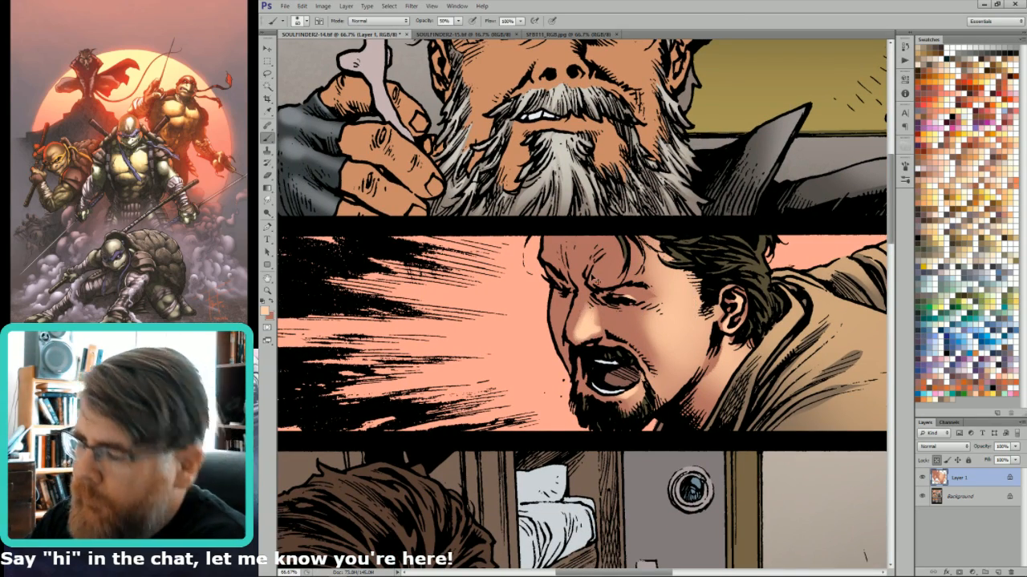
key(ctrl+0)
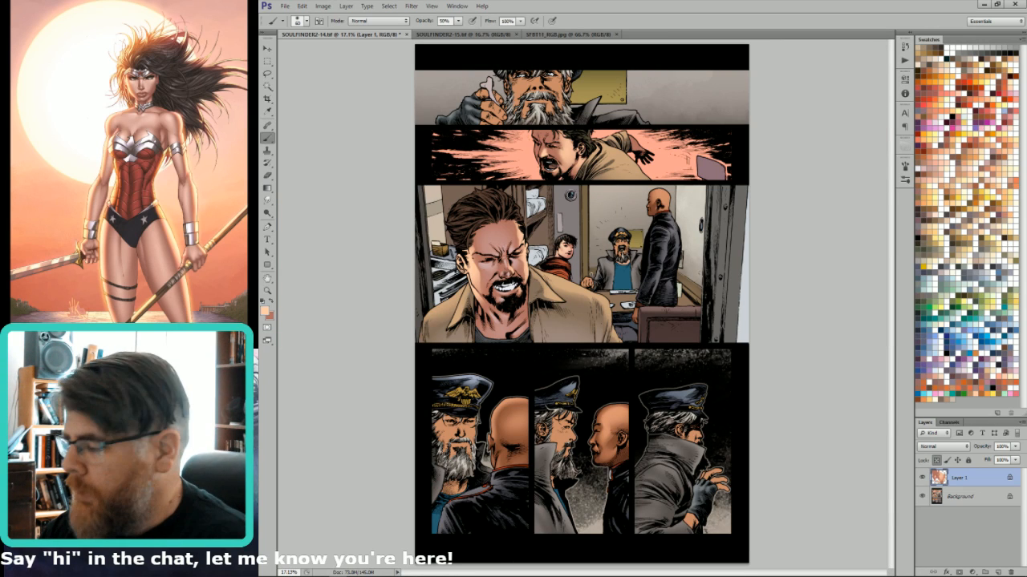
Swap the foreground and background colours and sample the pinkish skin tone from the third-panel man's forehead.
key(i)
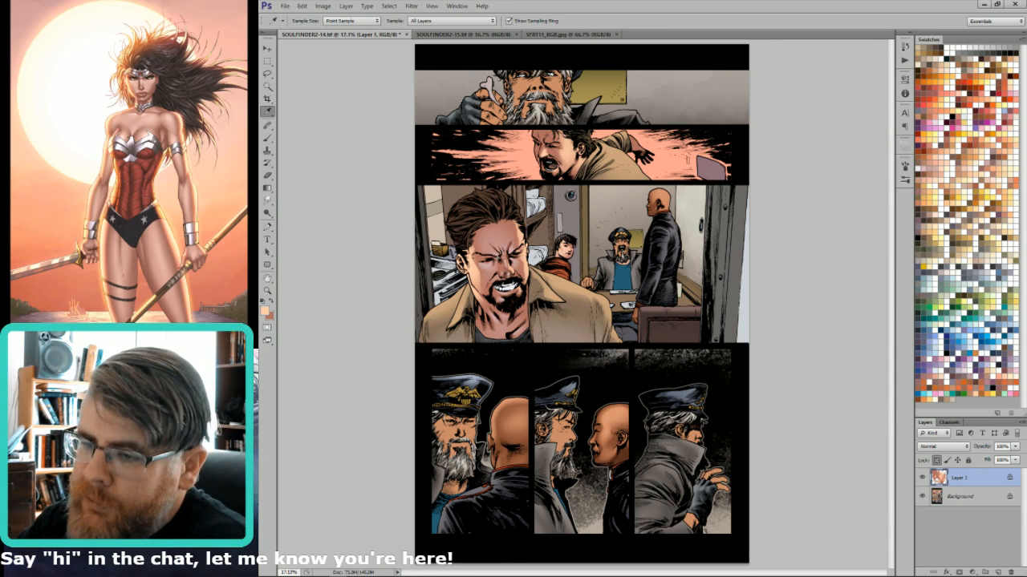
key(x)
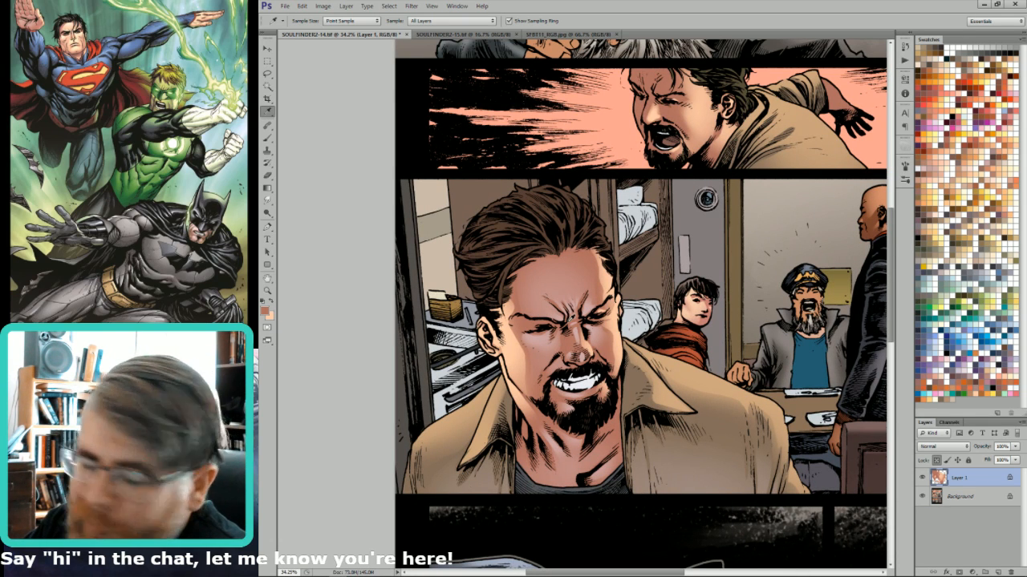
click(571, 312)
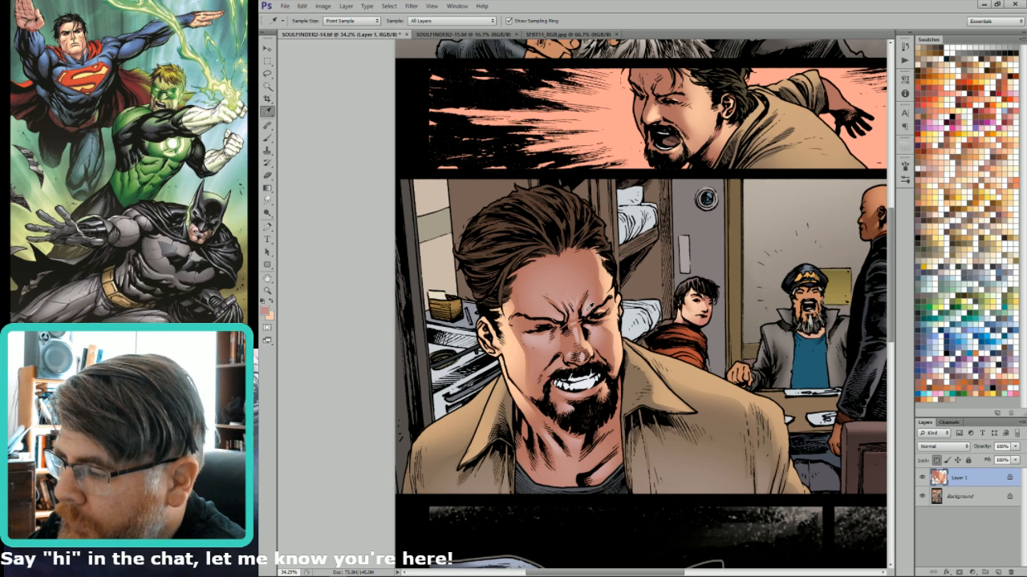
click(587, 311)
Lasso the second-panel man's forehead and restrict the selection to his skin using the flat-colour channel.
key(l)
drag(672, 97, 728, 278)
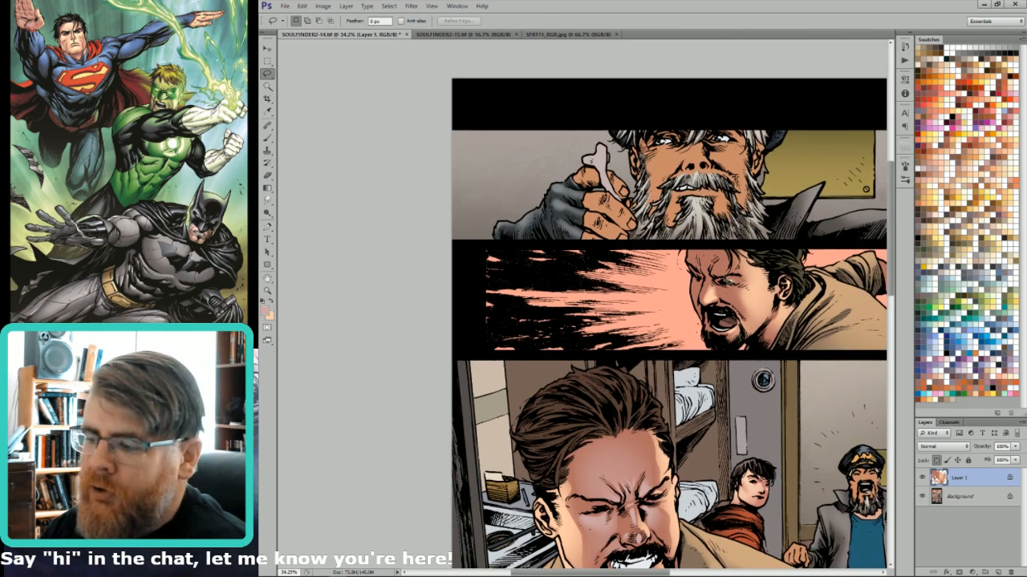
scroll(722, 276, up, 2)
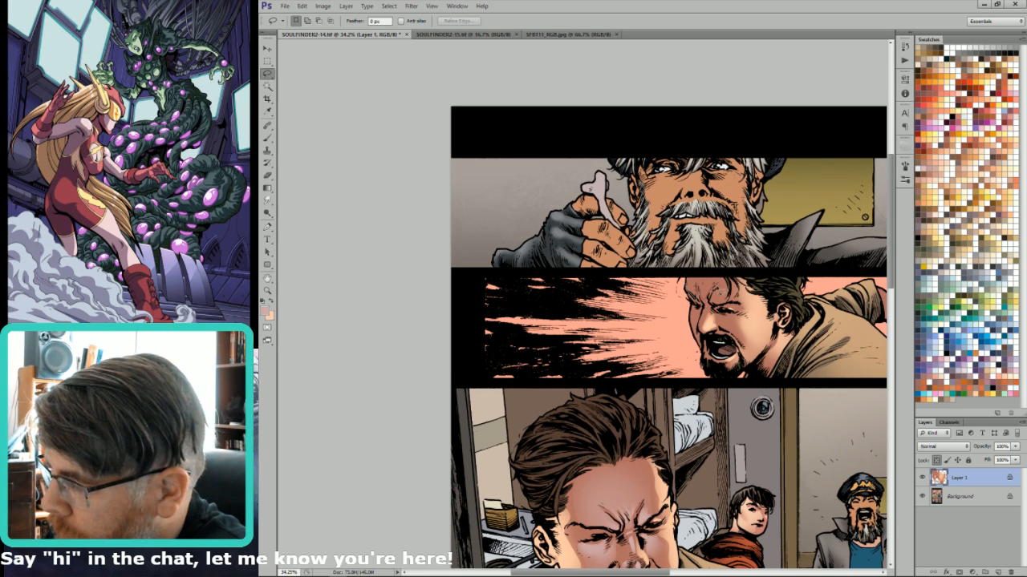
mouse_move(734, 304)
mouse_down()
mouse_move(722, 273)
mouse_move(713, 278)
mouse_up()
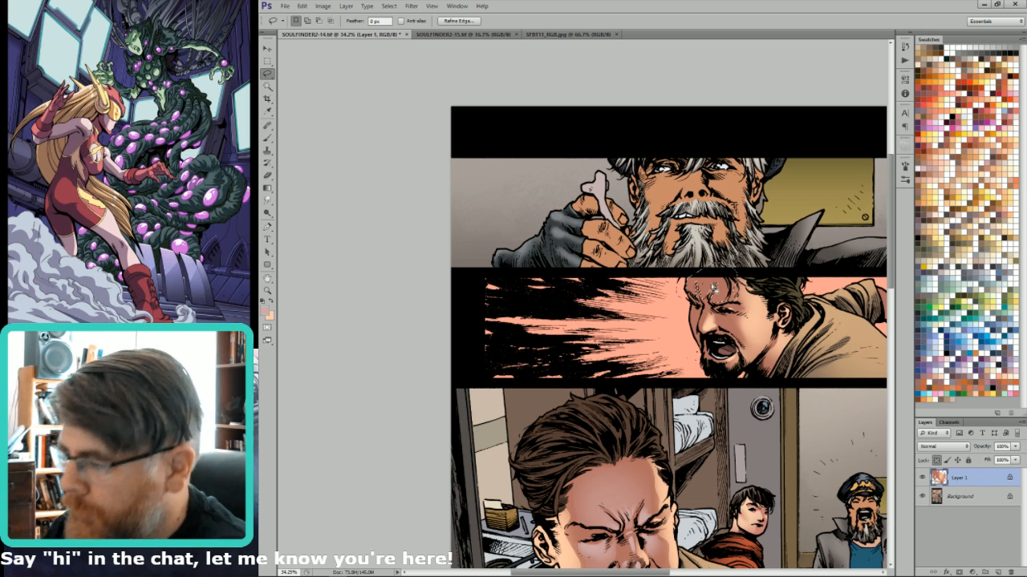
key(ctrl+6)
key(w)
alt+shift+click(711, 291)
key(ctrl+2)
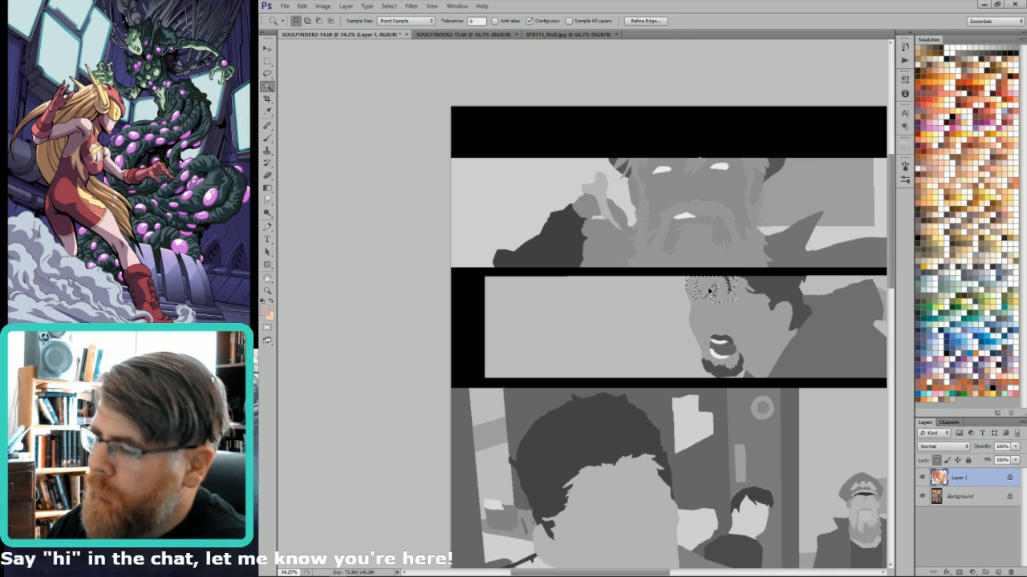
Hide the selection edges and apply the pinkish tone to the second-panel man's forehead as a radial gradient at 90% opacity.
key(ctrl+h)
key(g)
drag(710, 294, 713, 273)
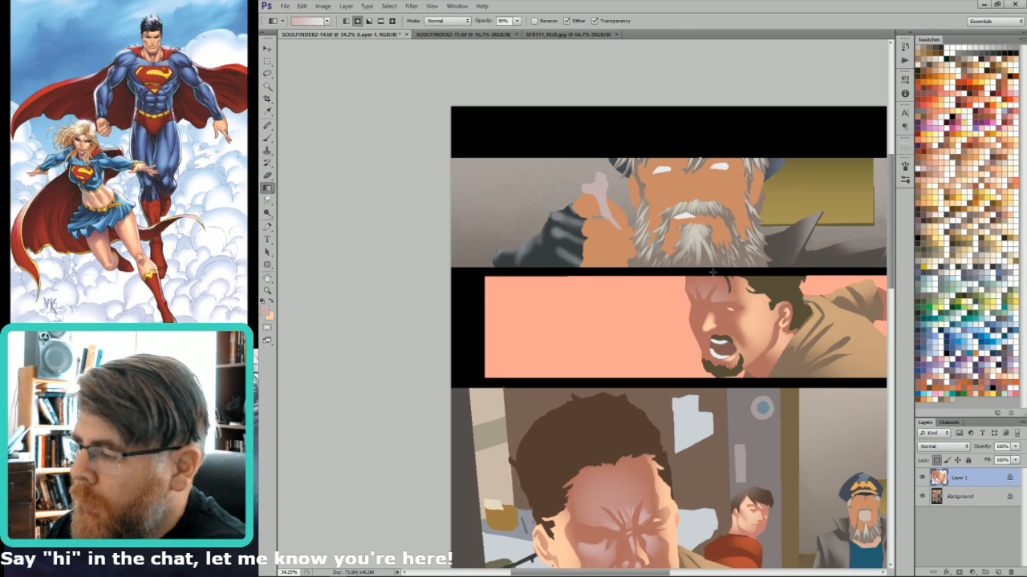
Bring back the line art view, lasso the second-panel man's cheek and apply the pinkish tone to it as a gradient at 90% opacity.
key(ctrl+6)
key(grave)
key(ctrl+2)
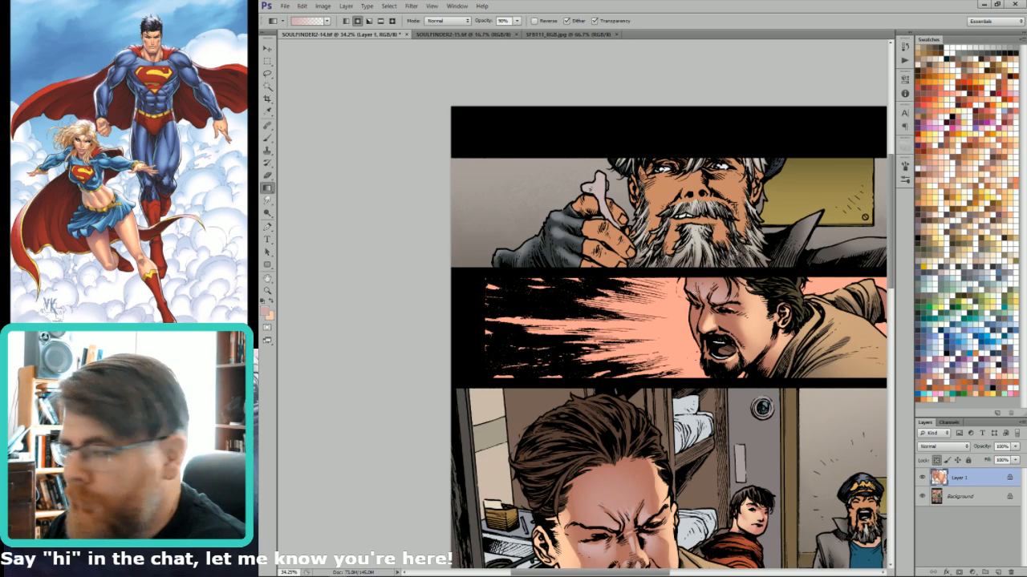
key(l)
drag(707, 325, 714, 302)
key(ctrl+d)
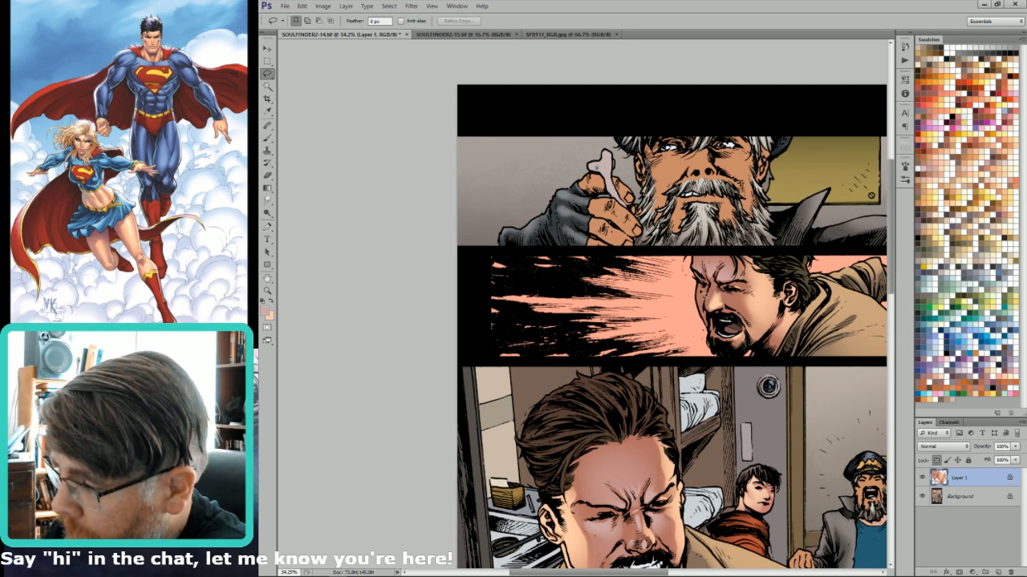
key(ctrl+shift+d)
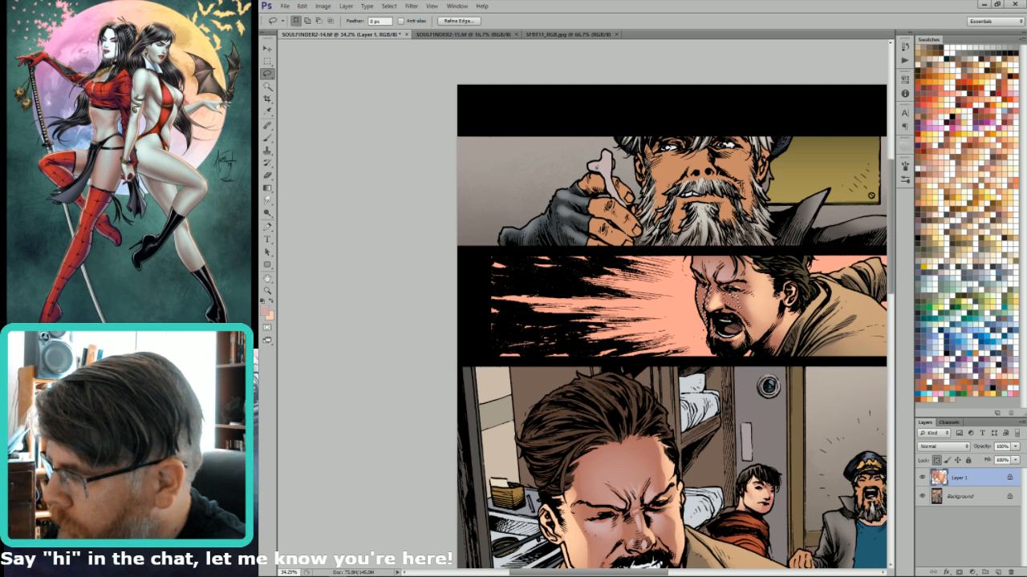
key(g)
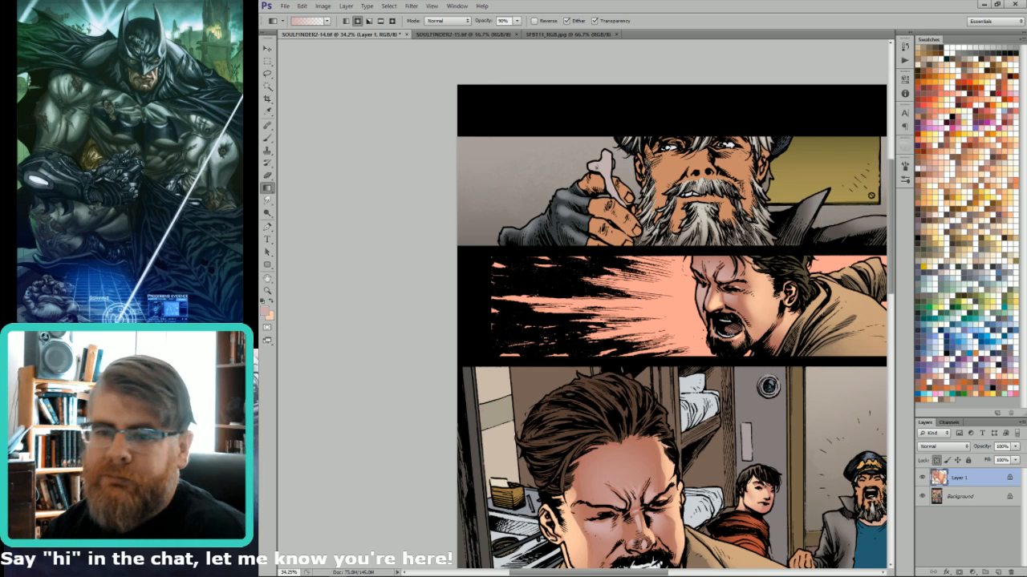
key(ctrl+0)
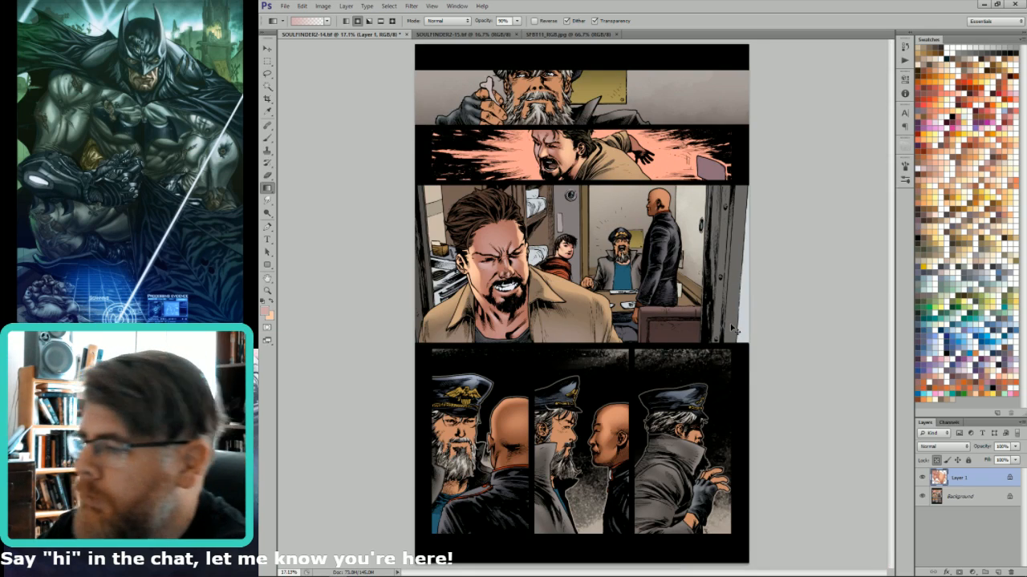
Merge Layer 1 into the background, isolate a small area with an intersected selection and ready an enlarged 50% brush with the light peach.
key(ctrl+e)
drag(612, 233, 657, 87)
key(l)
mouse_move(559, 215)
mouse_down()
mouse_move(598, 274)
mouse_move(622, 283)
mouse_move(559, 204)
mouse_move(597, 230)
mouse_move(572, 218)
mouse_move(590, 227)
mouse_move(581, 217)
mouse_move(581, 234)
mouse_move(605, 244)
mouse_up()
key(w)
alt+shift+click(580, 227)
key(ctrl+h)
key(b)
key(x)
key(bracketright)
key(bracketright)
key(bracketright)
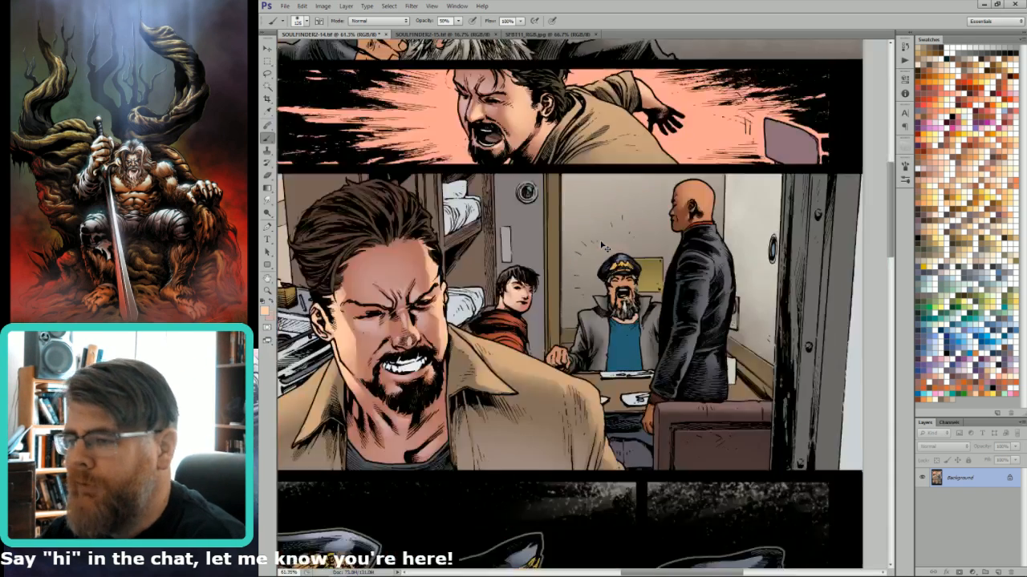
key(ctrl+0)
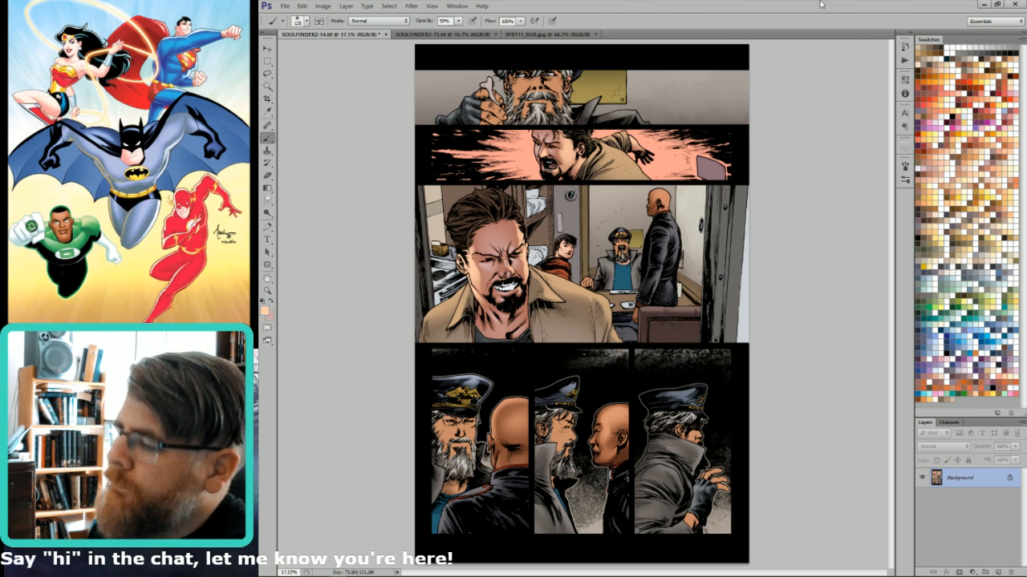
Sample the brown of the second-panel man's hair and fill the third-panel man's hair to match.
key(w)
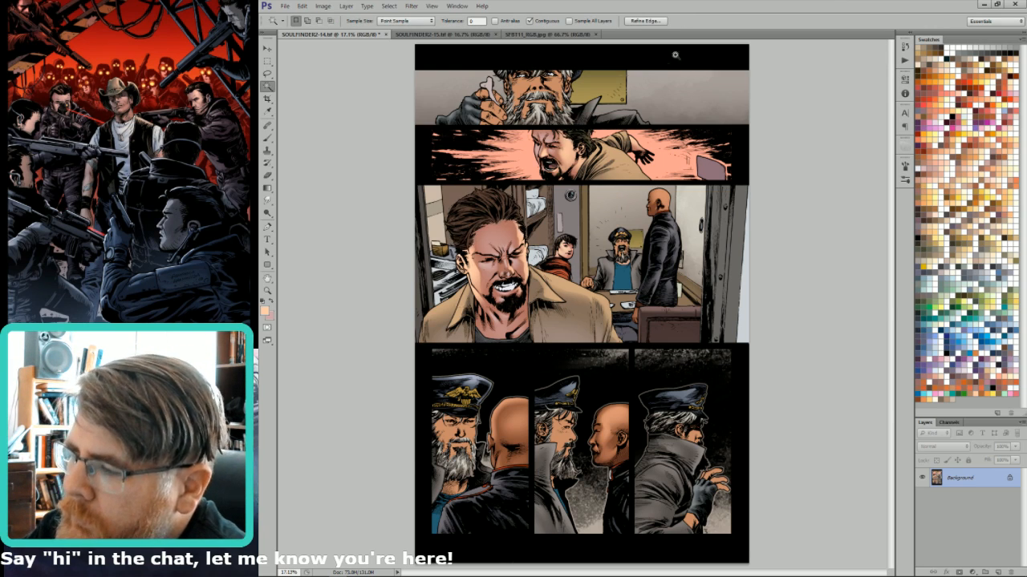
scroll(674, 56, up, 5)
key(i)
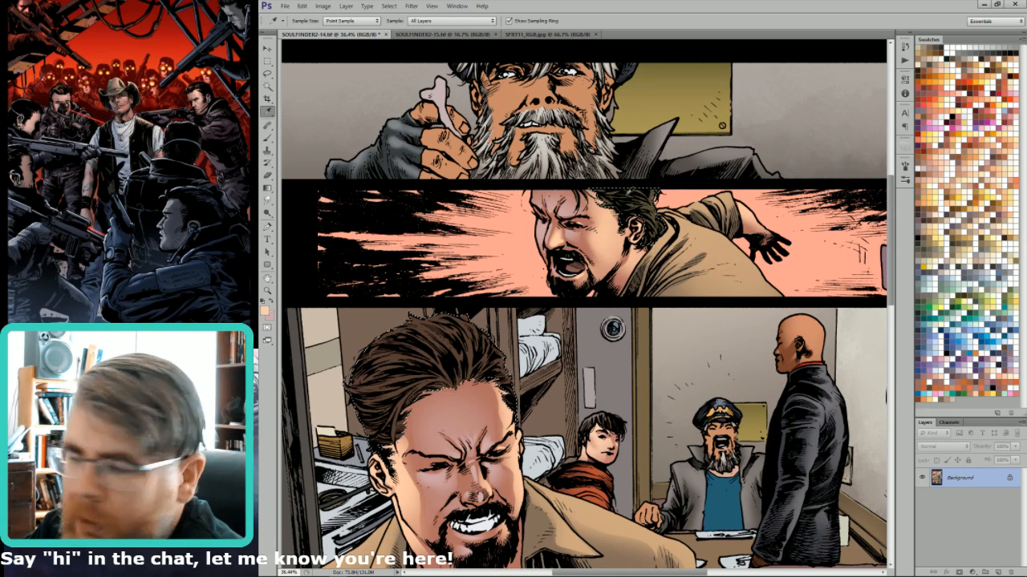
click(633, 199)
key(x)
key(x)
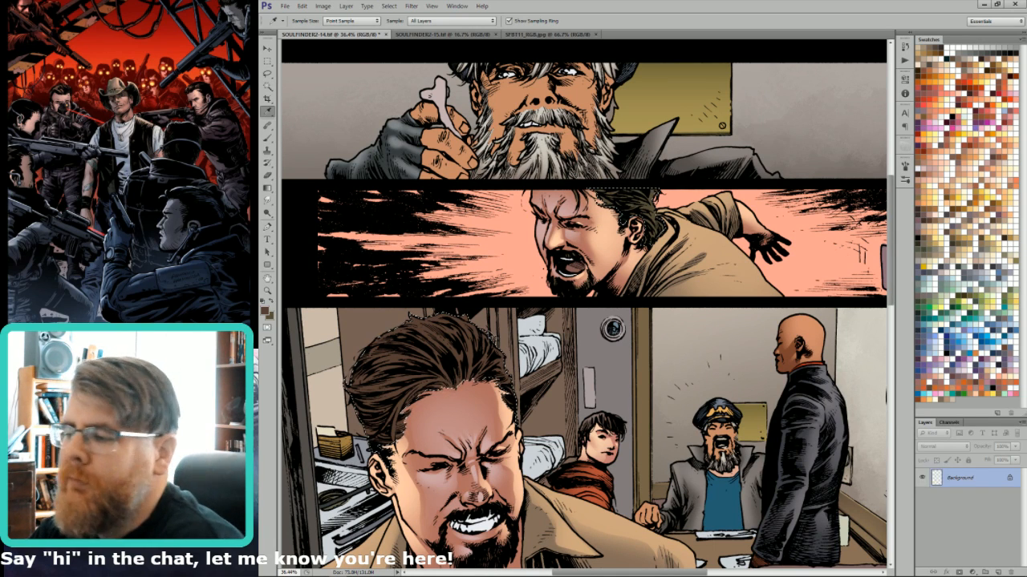
key(shift+BackSpace)
key(Return)
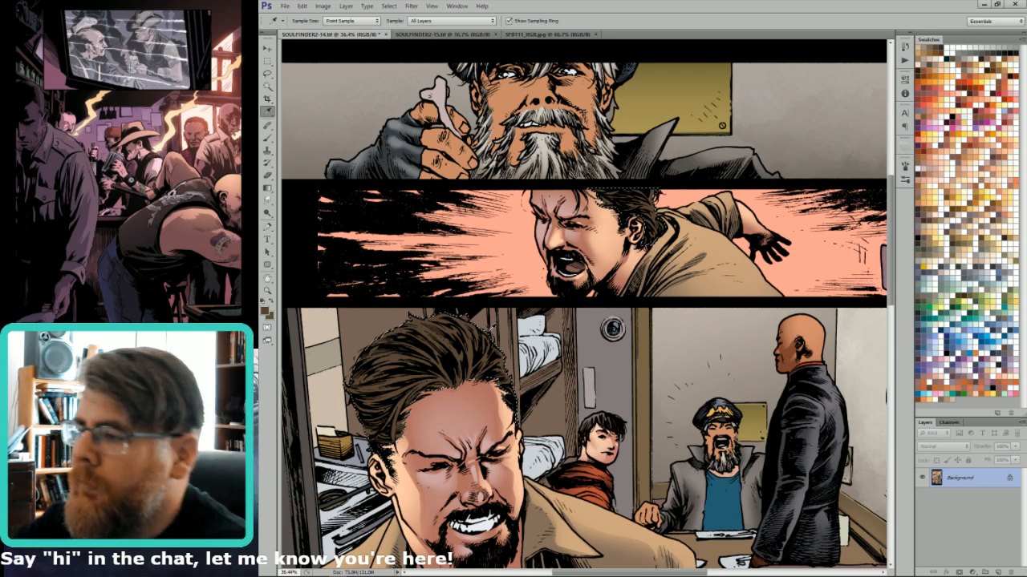
Sample a hair highlight colour from the man in the tan jacket on SFBT11_RGB.jpg and return to SOULFINDER2-14.tif.
click(533, 35)
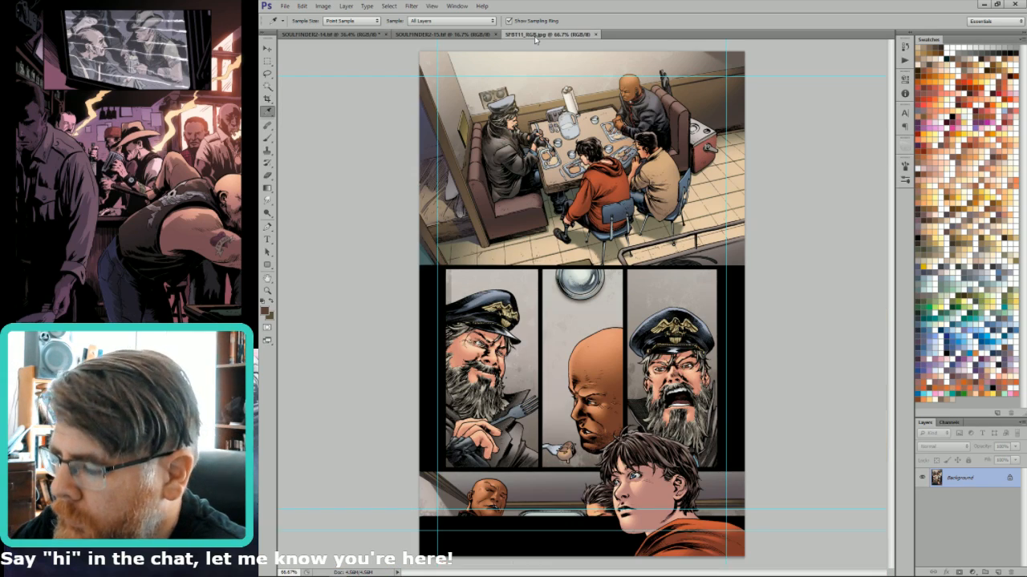
drag(656, 115, 742, 121)
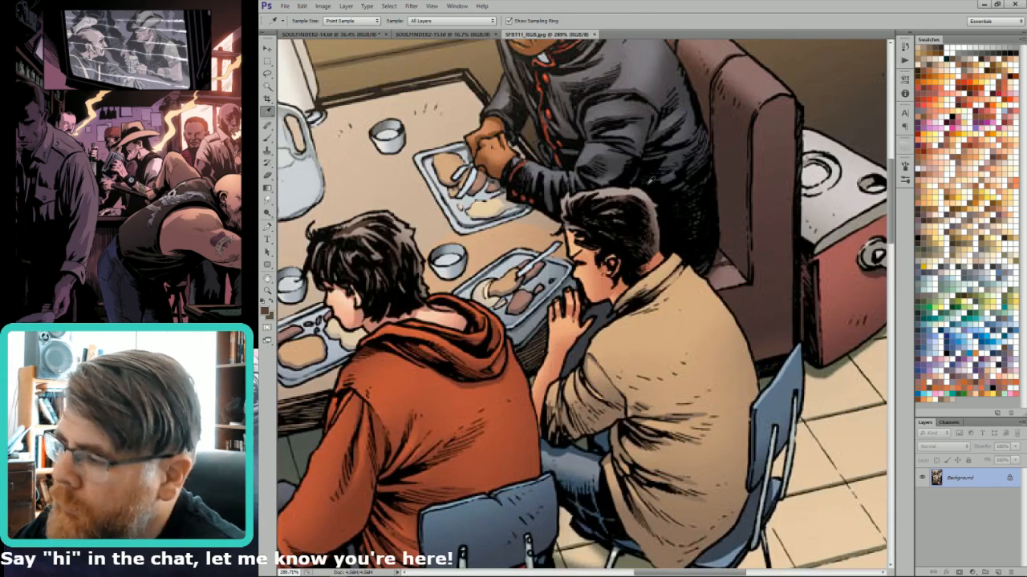
click(635, 190)
click(379, 37)
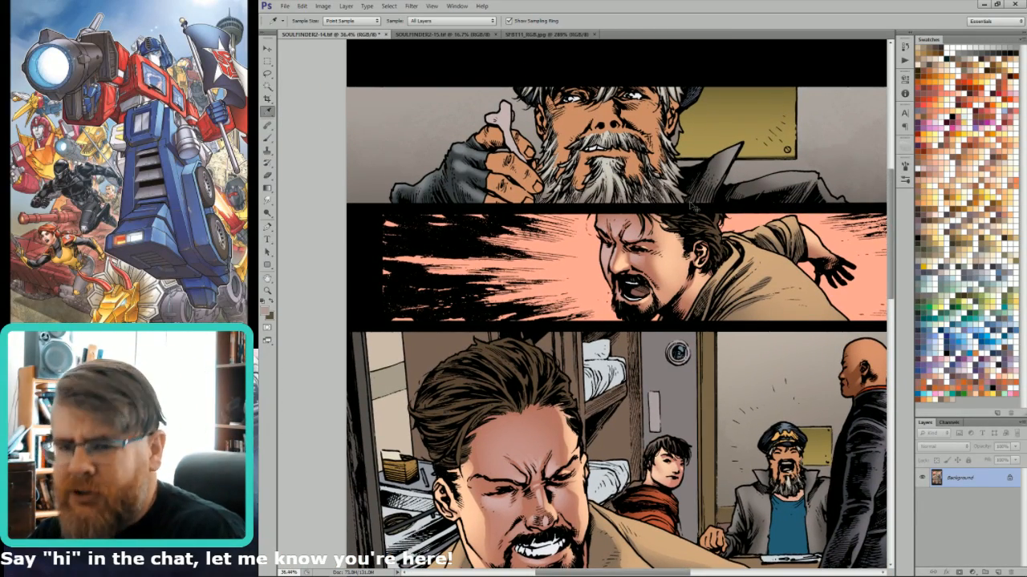
Create a new rendering layer, lasso strands of the second-panel man's hair and add a radial gradient highlight at 90% opacity.
key(ctrl+shift+alt+n)
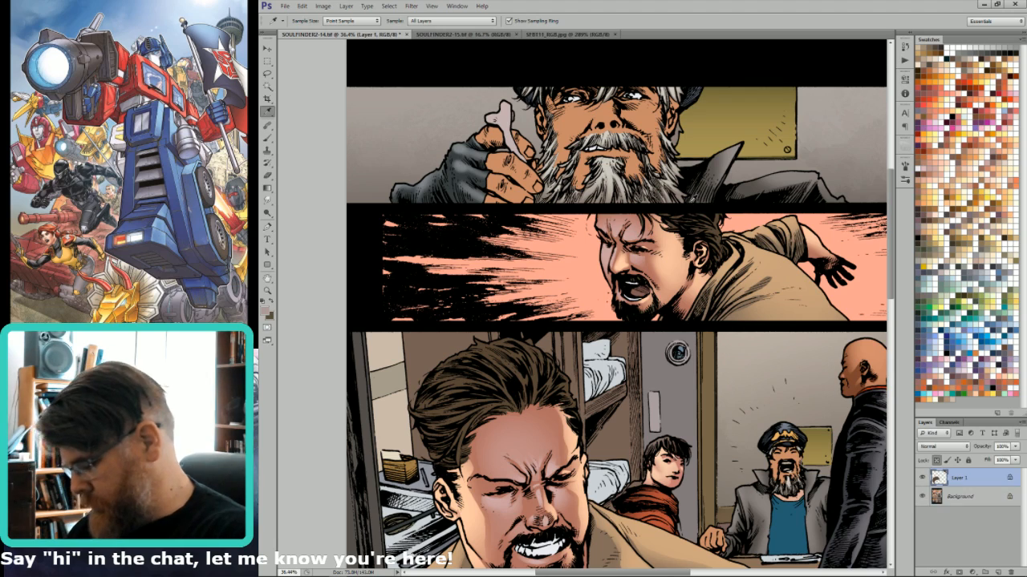
key(l)
mouse_move(694, 207)
mouse_down()
mouse_move(641, 240)
mouse_move(600, 231)
mouse_up()
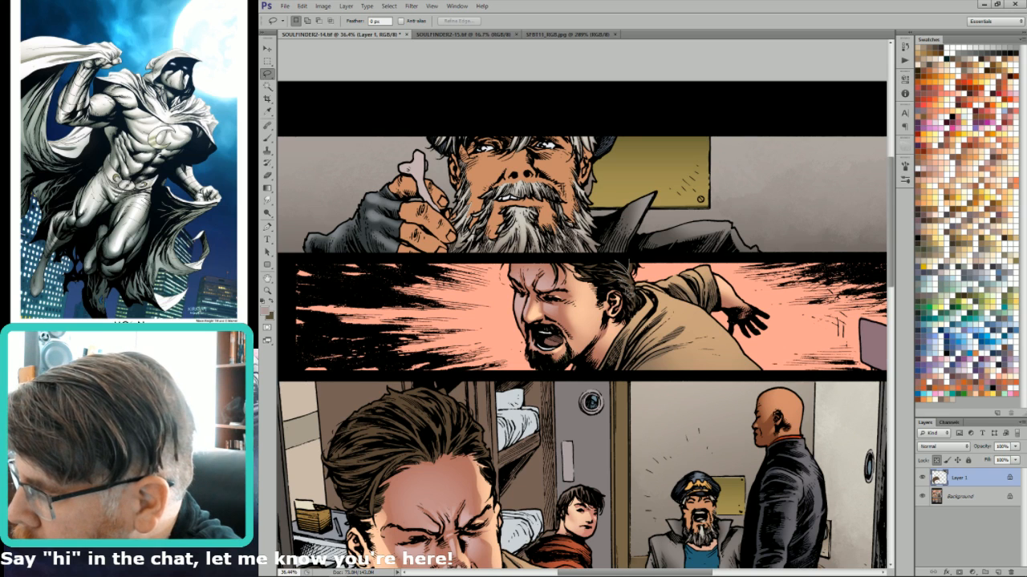
mouse_move(648, 301)
mouse_down()
mouse_move(626, 243)
mouse_move(611, 245)
mouse_up()
mouse_move(632, 301)
mouse_down()
mouse_move(619, 270)
mouse_move(598, 277)
mouse_up()
key(g)
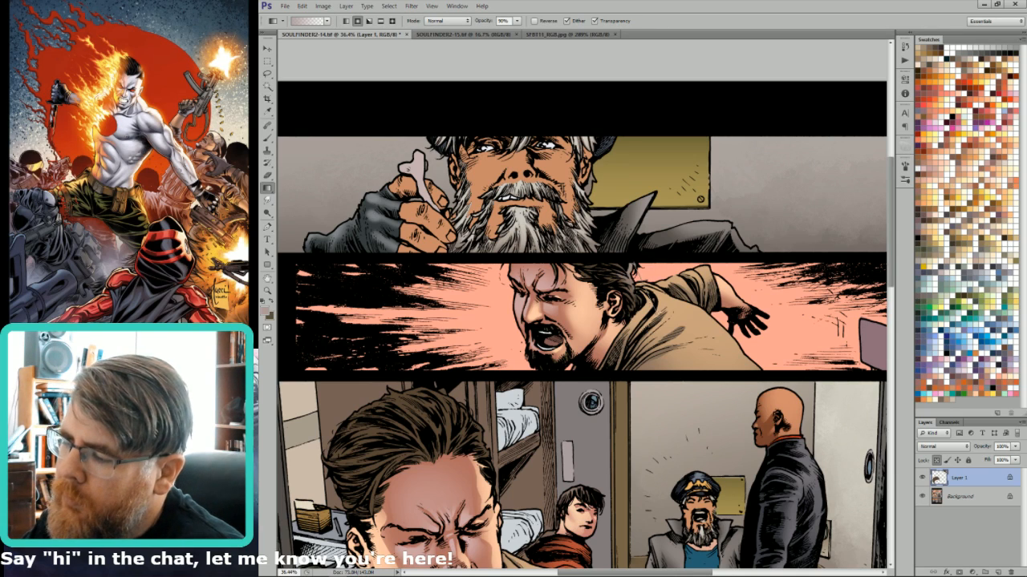
Lasso further highlight shapes in the second-panel man's hair and restrict the selection to the hair.
key(l)
drag(584, 223, 667, 277)
mouse_move(678, 330)
mouse_down()
mouse_move(684, 323)
mouse_move(670, 323)
mouse_move(707, 341)
mouse_move(692, 340)
mouse_move(699, 333)
mouse_up()
key(w)
key(l)
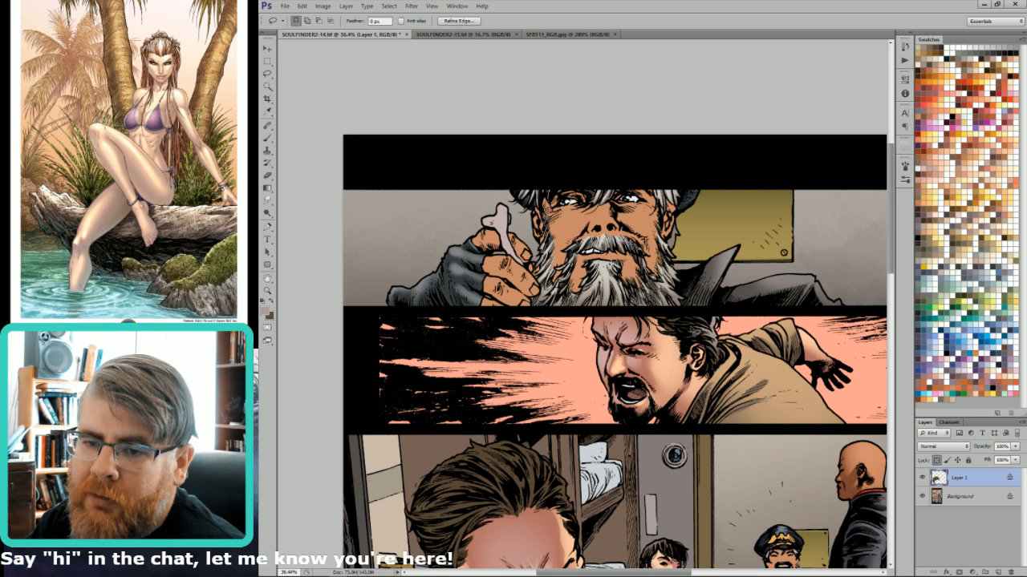
Apply the sampled highlight colour to the selected strands of the second-panel man's hair and clear the selection.
key(b)
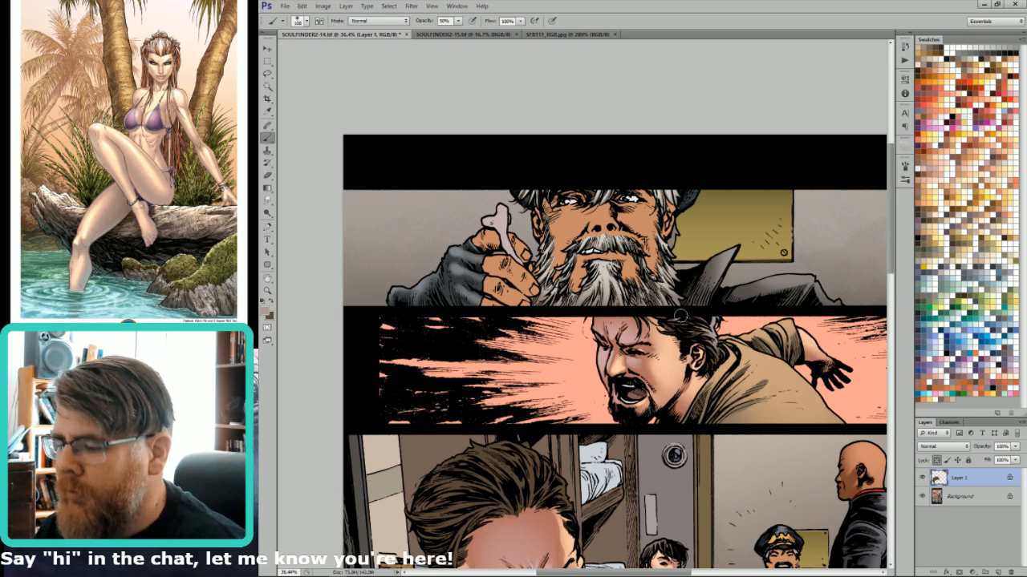
key(l)
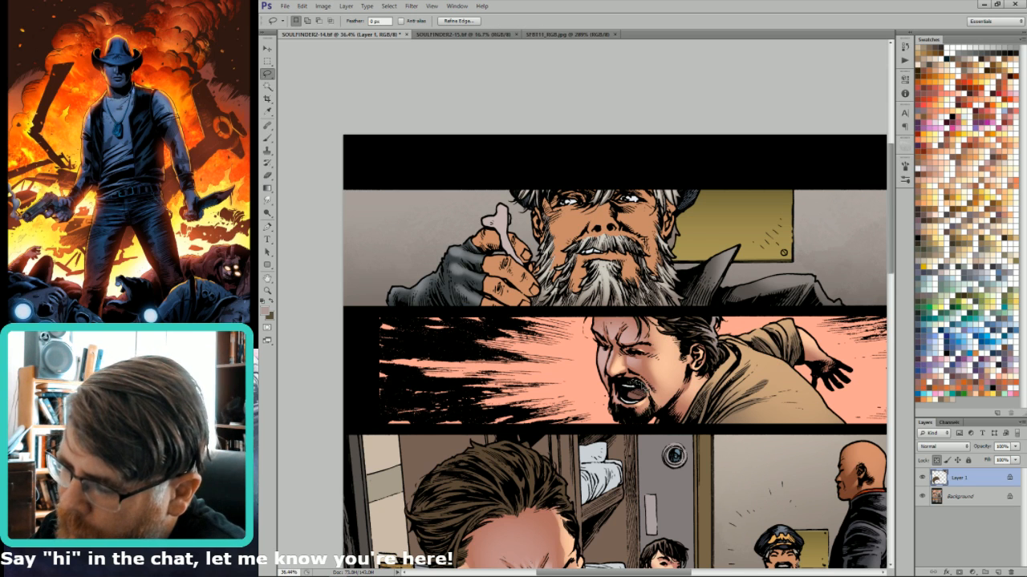
key(g)
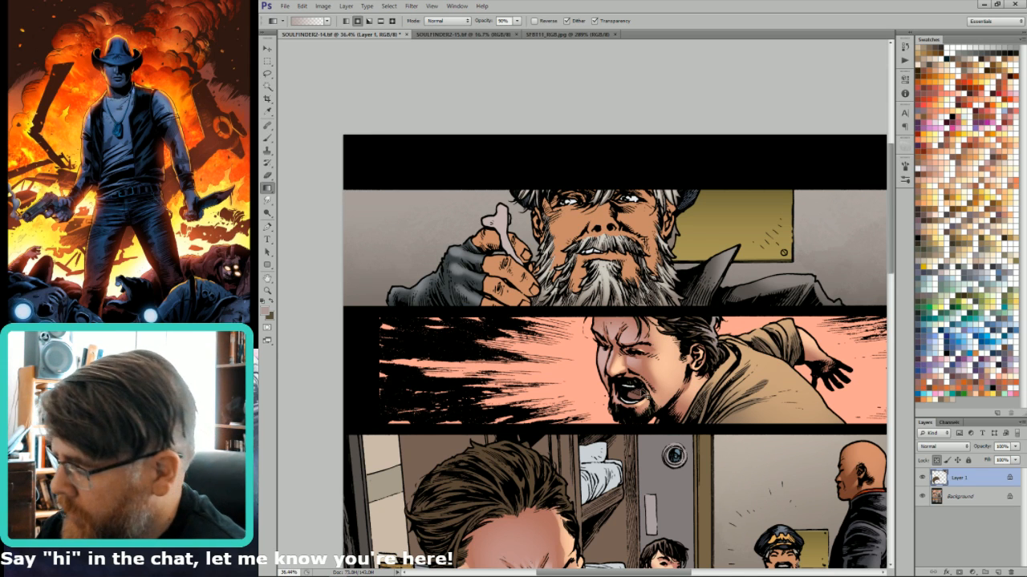
drag(534, 450, 660, 295)
key(l)
key(ctrl+d)
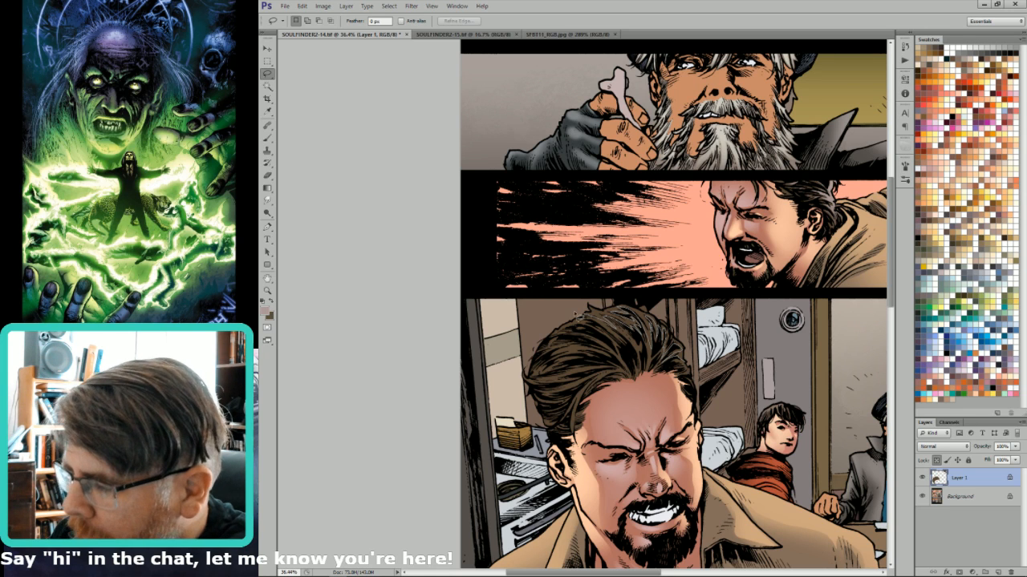
Lasso highlight shapes across the crown of the third-panel man's hair, limit them using the flat-colour channel and paint them at 50% opacity.
drag(583, 320, 590, 341)
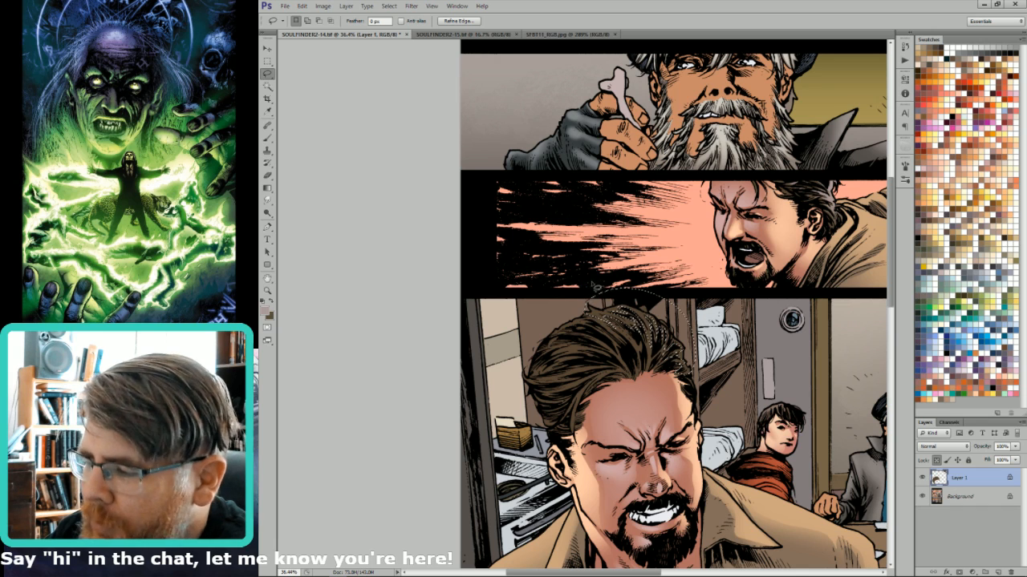
key(shift)
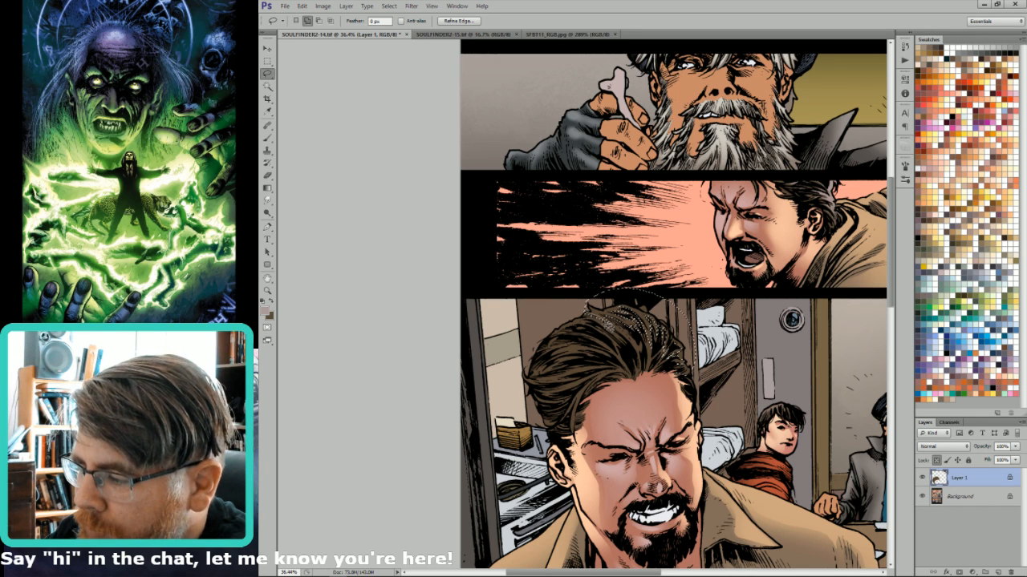
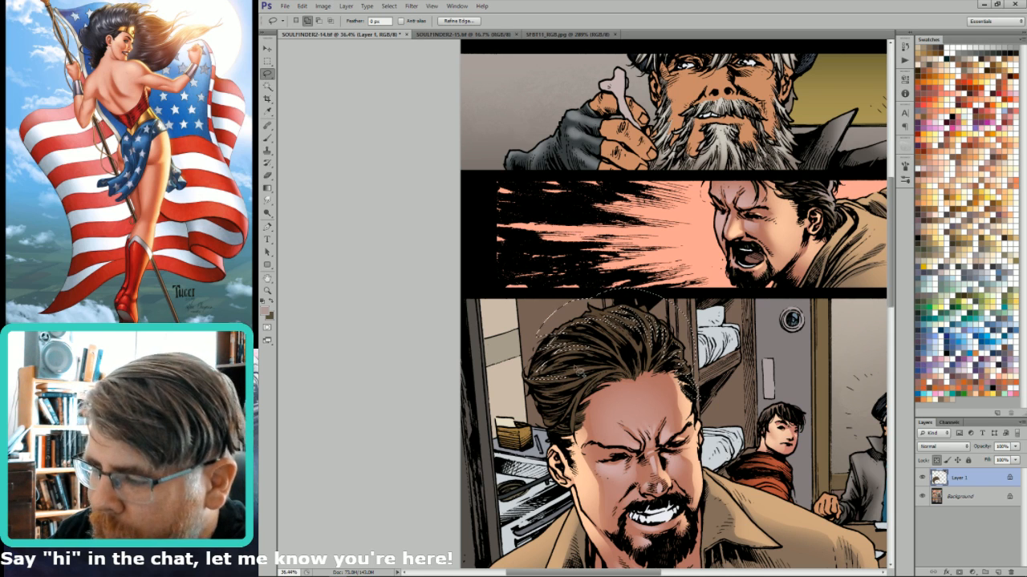
key(w)
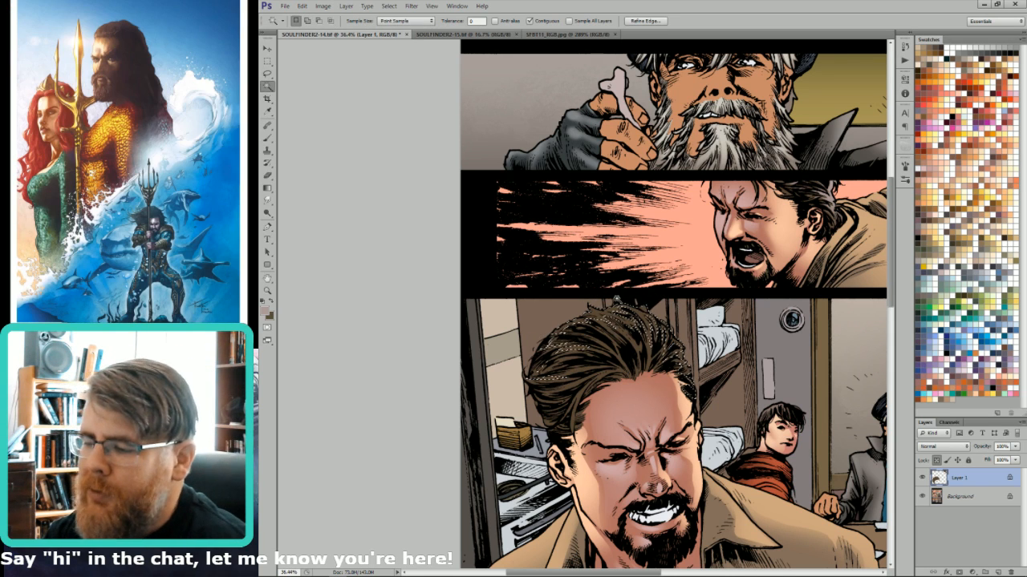
key(b)
key(5)
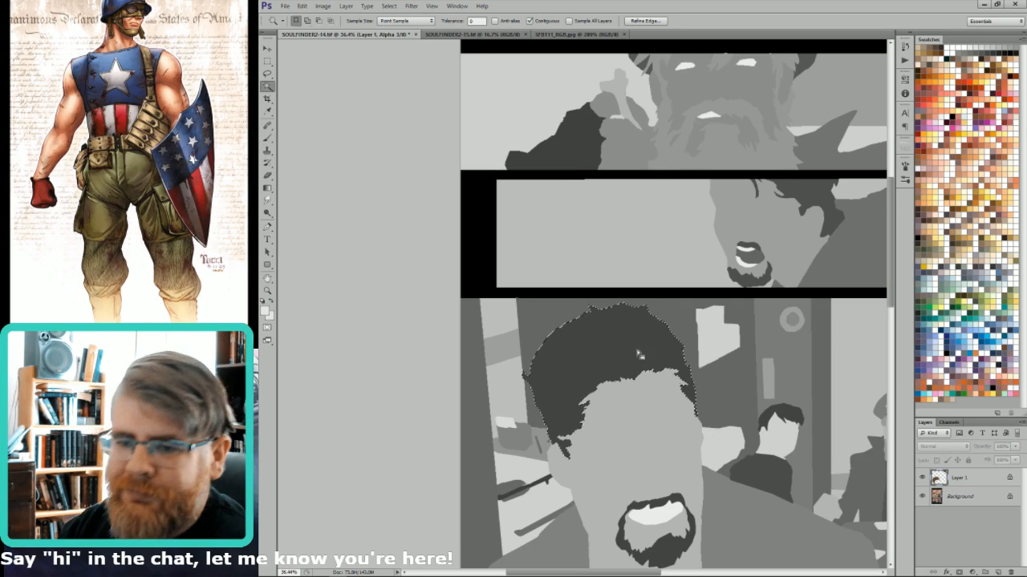
key(w)
key(b)
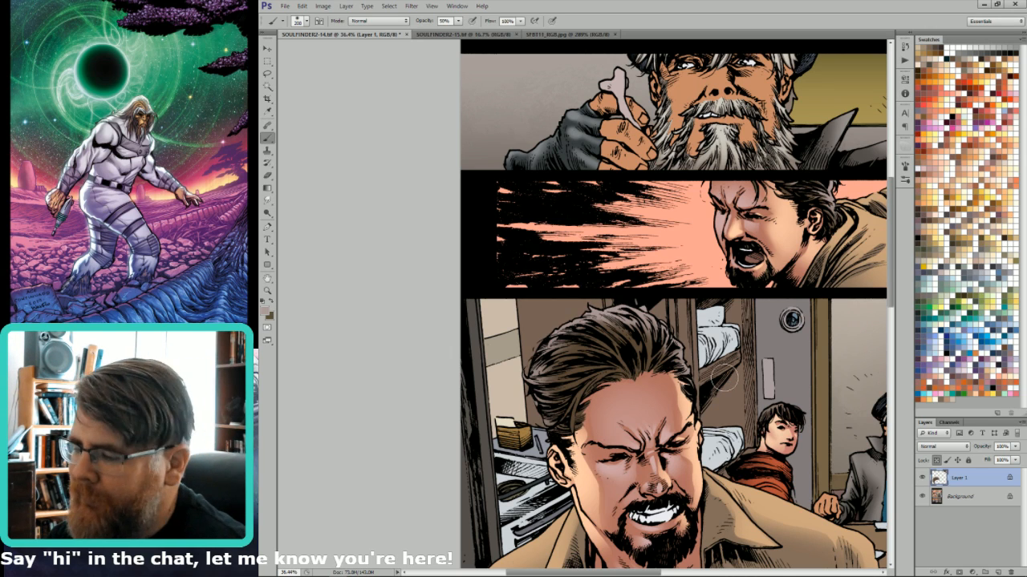
Dismiss the mail notification and clear the selection on the third-panel man's hair.
key(l)
drag(572, 308, 607, 300)
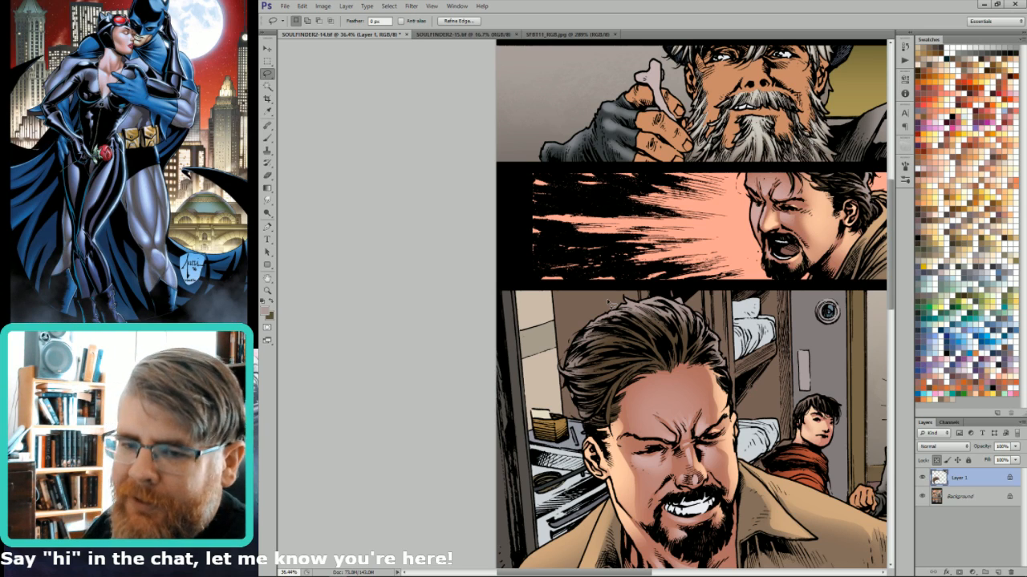
drag(640, 393, 703, 399)
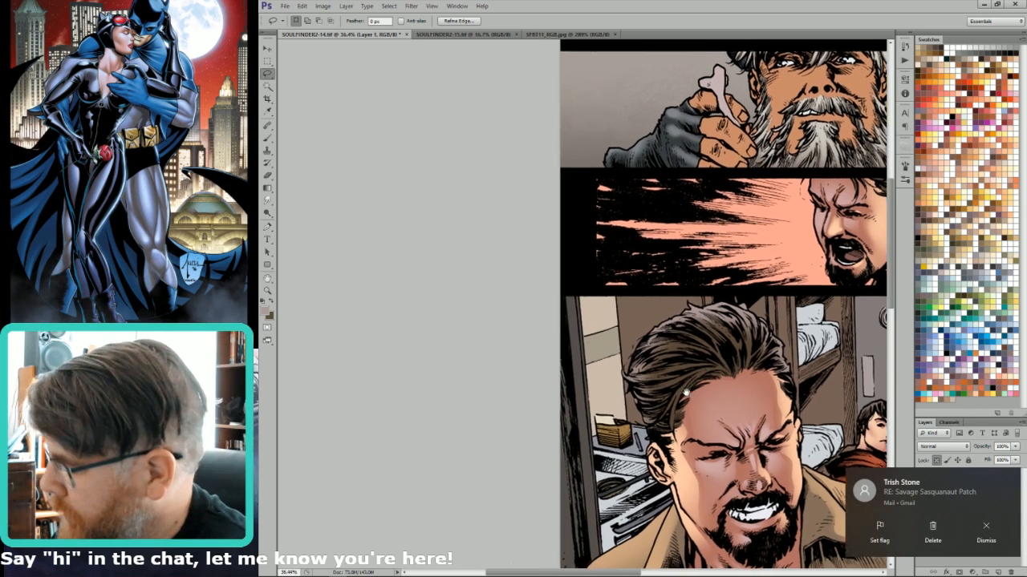
click(991, 534)
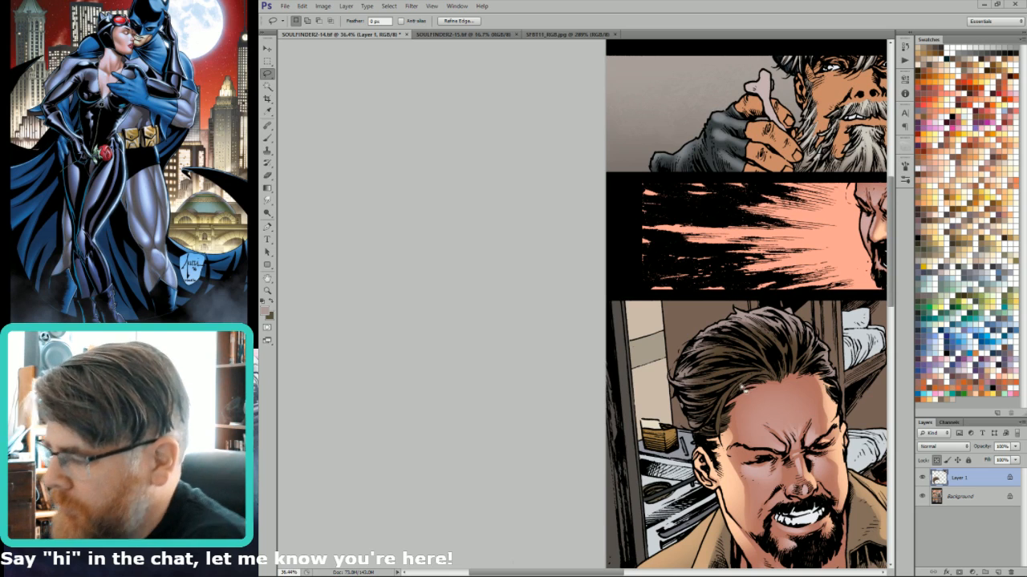
key(ctrl+d)
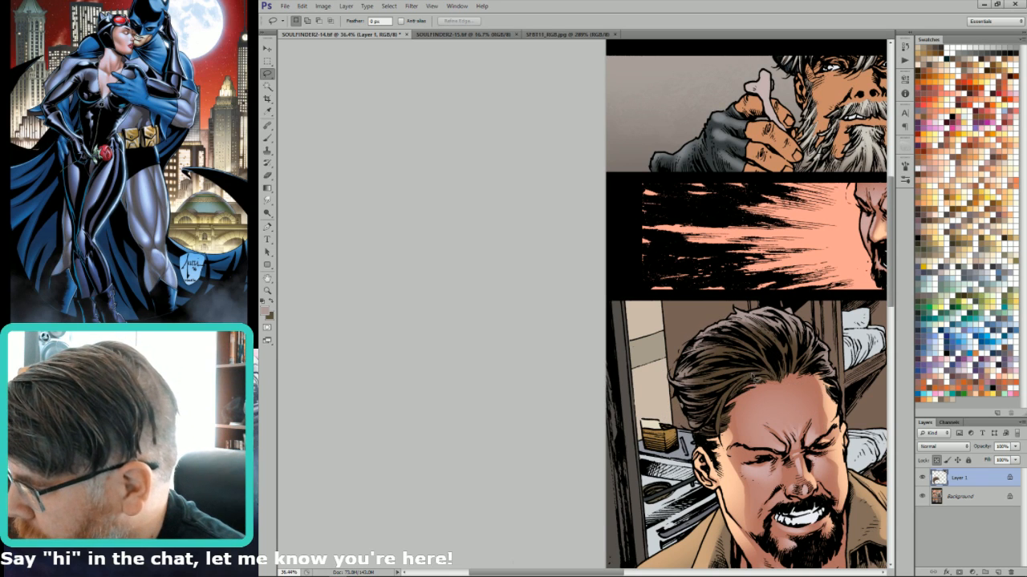
Lasso further highlight strands in the third-panel man's hair and brush them at 50% opacity using swatch colours.
mouse_move(767, 374)
mouse_down()
mouse_move(720, 399)
mouse_move(757, 369)
mouse_up()
drag(722, 409, 717, 422)
mouse_move(755, 368)
mouse_down()
mouse_move(725, 374)
mouse_move(753, 370)
mouse_move(715, 356)
mouse_up()
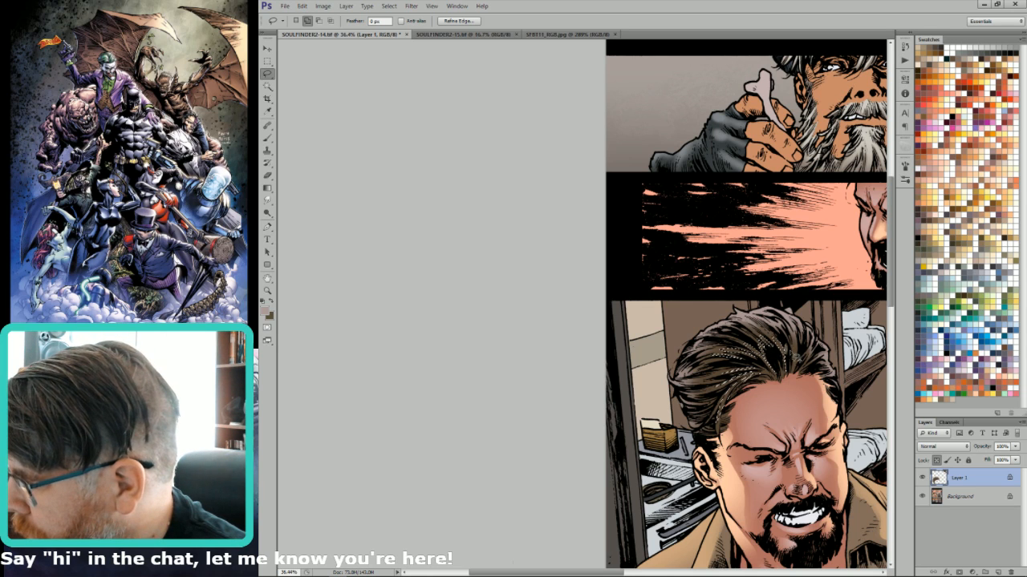
key(ctrl+h)
key(b)
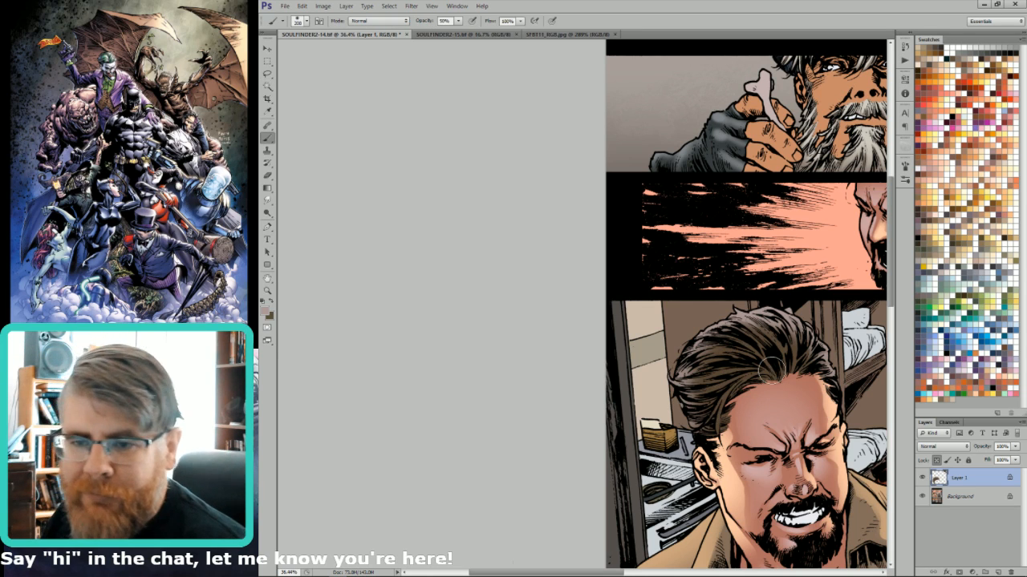
click(988, 238)
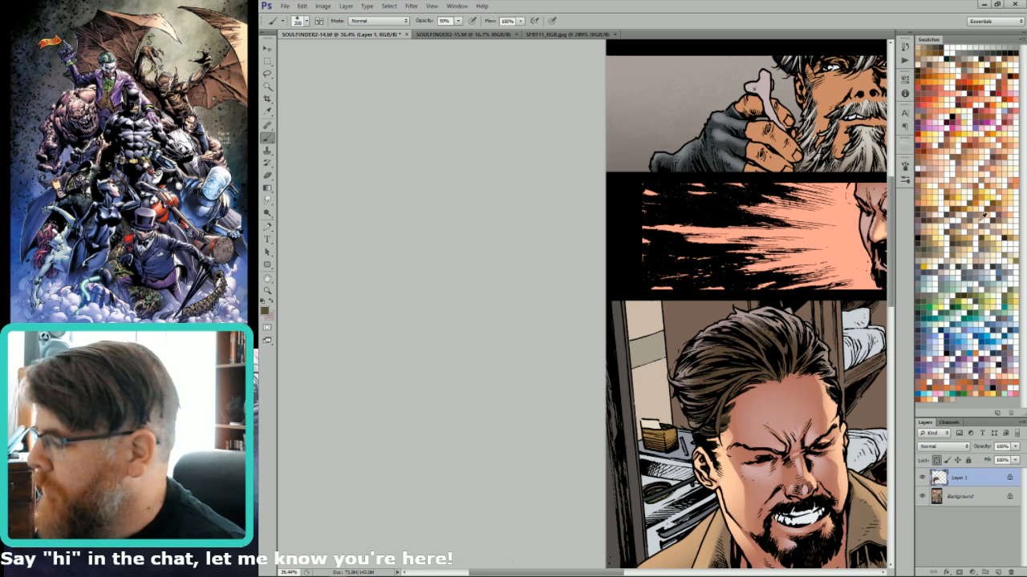
click(980, 211)
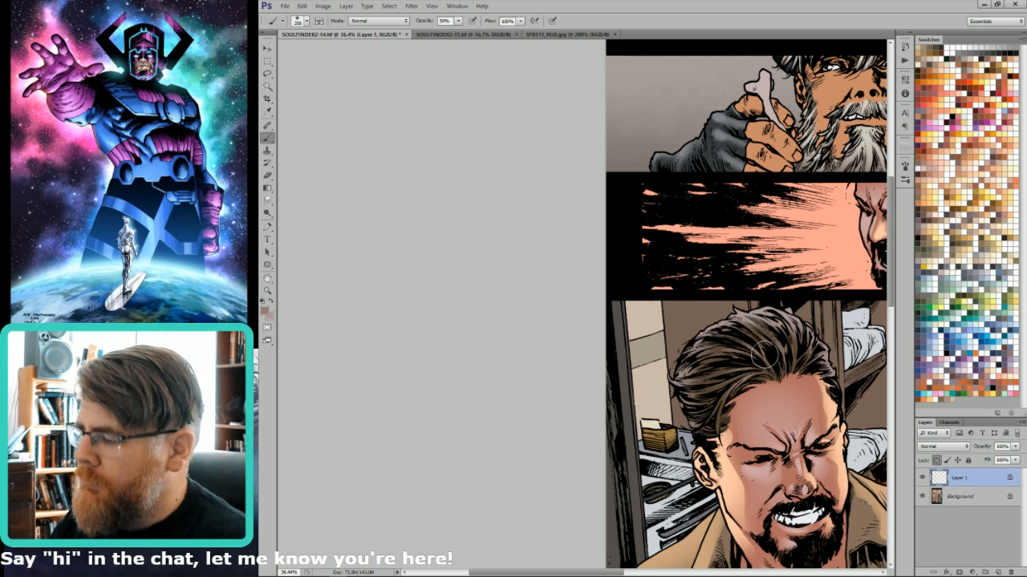
Merge Layer 1 into the background, save the page and clear the selection.
key(ctrl+0)
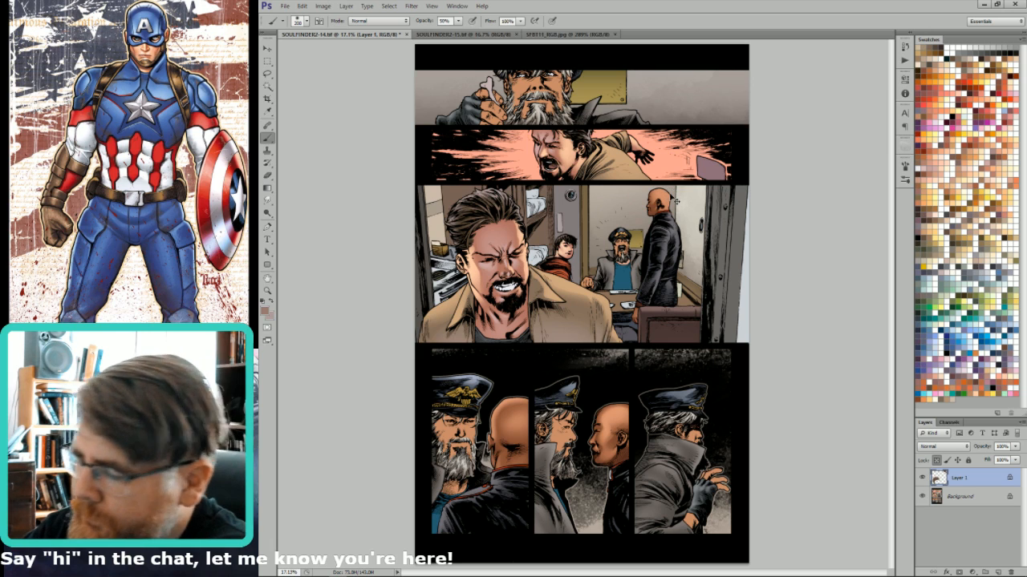
key(ctrl+e)
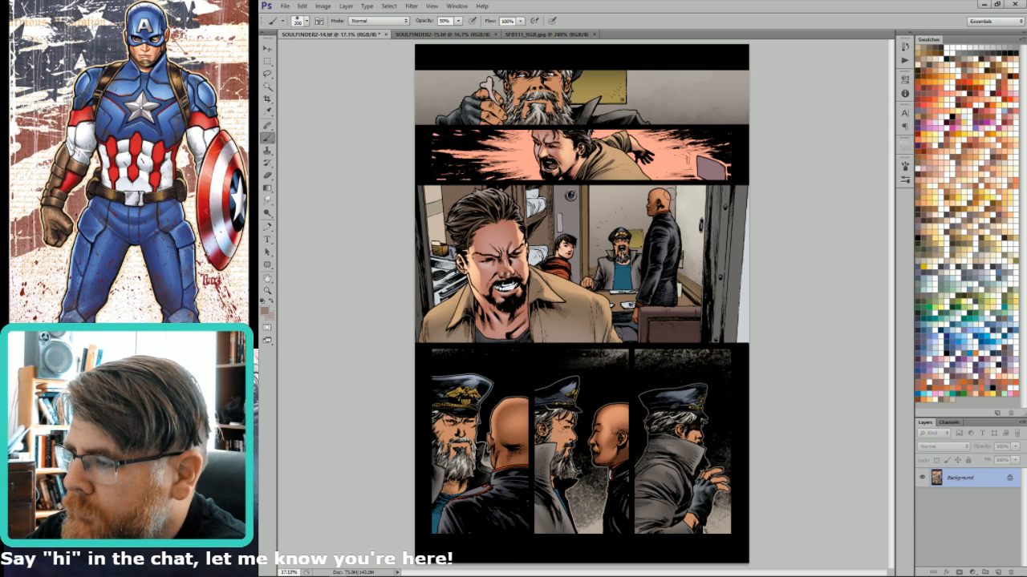
key(ctrl+s)
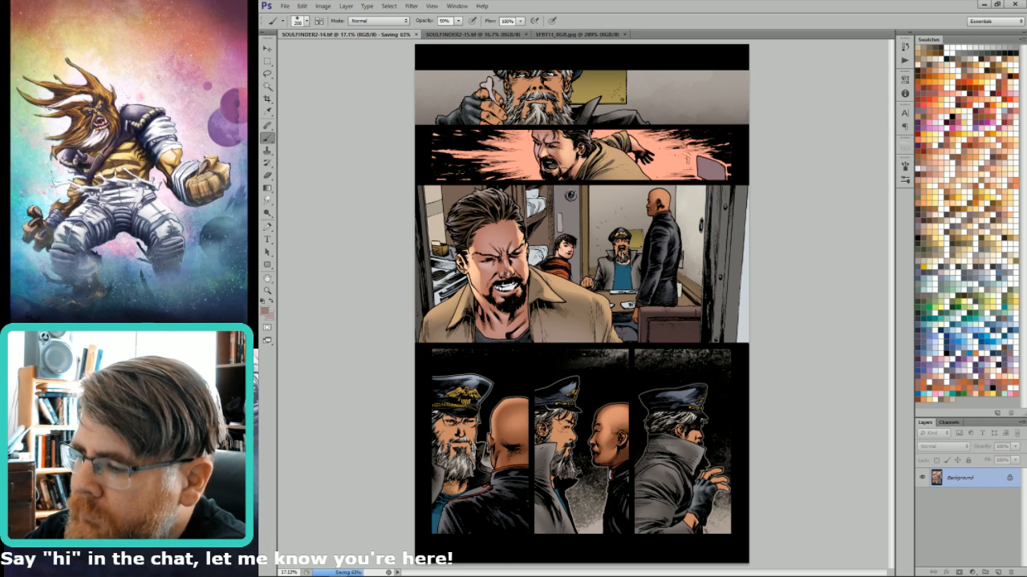
key(w)
key(ctrl+d)
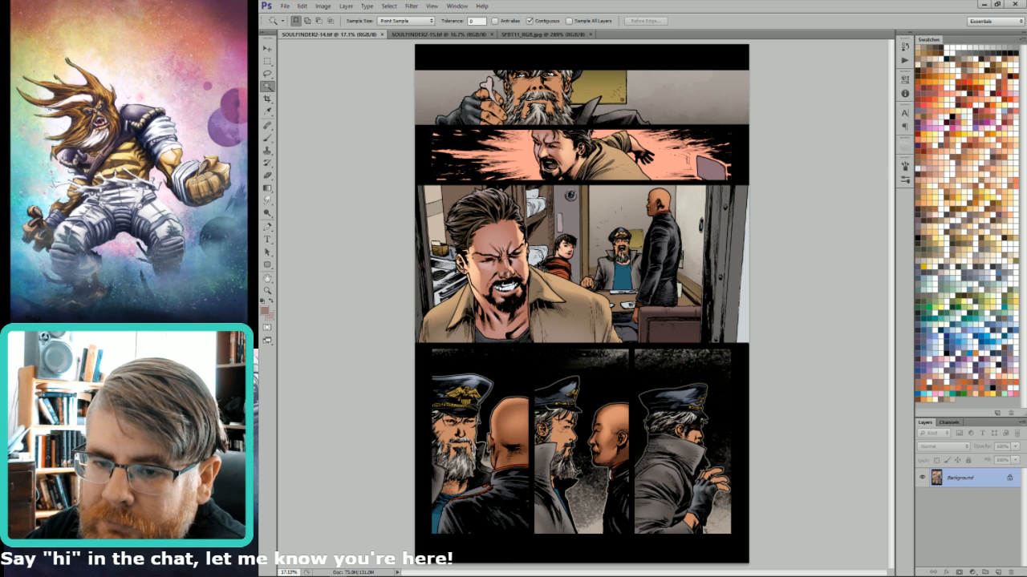
Open the reference image SFBT11_RGB.jpg and bring the bearded man at the table into view.
drag(482, 345, 595, 95)
scroll(698, 176, up, 3)
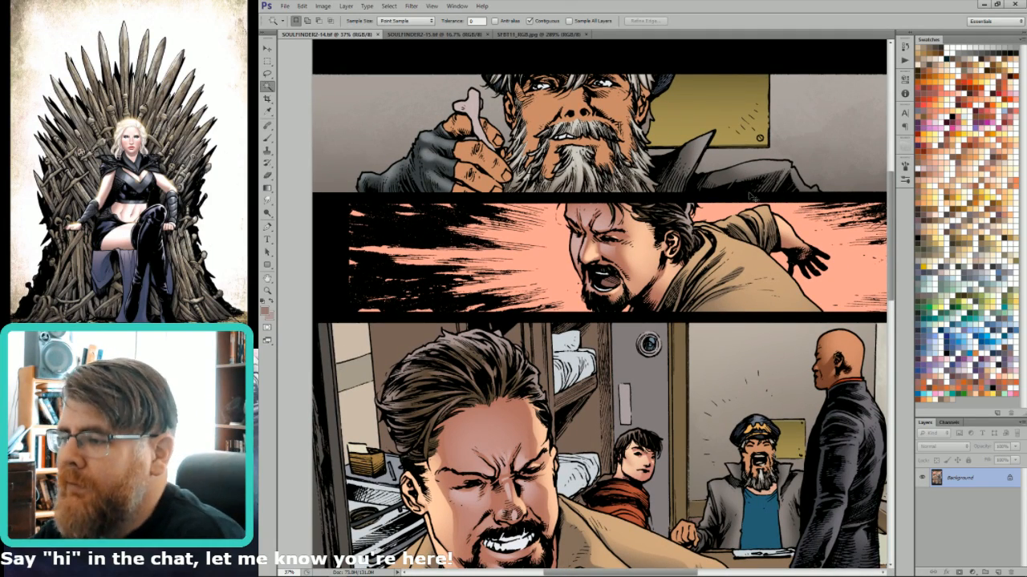
scroll(752, 195, down, 1)
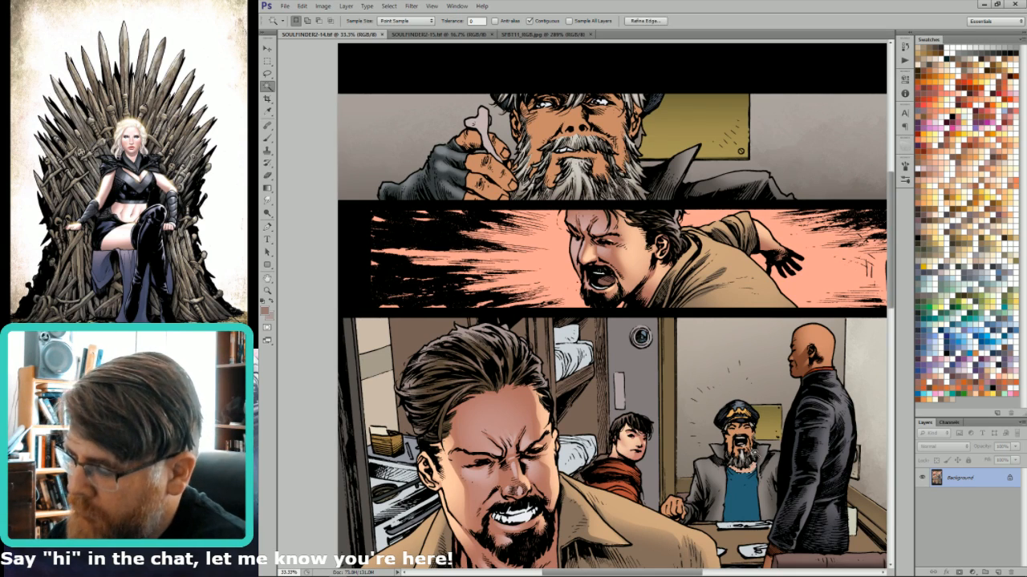
key(i)
scroll(742, 401, down, 1)
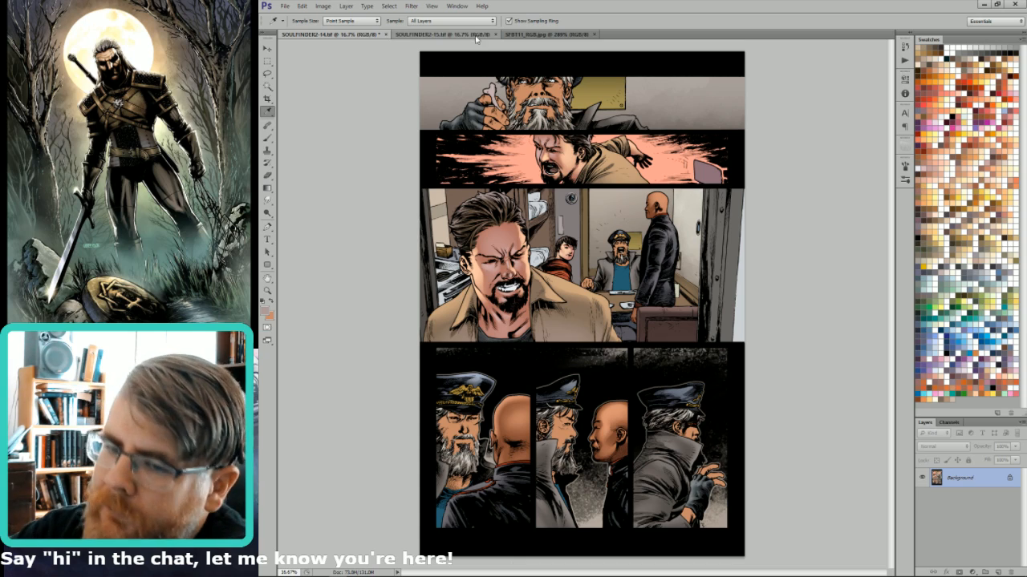
click(534, 34)
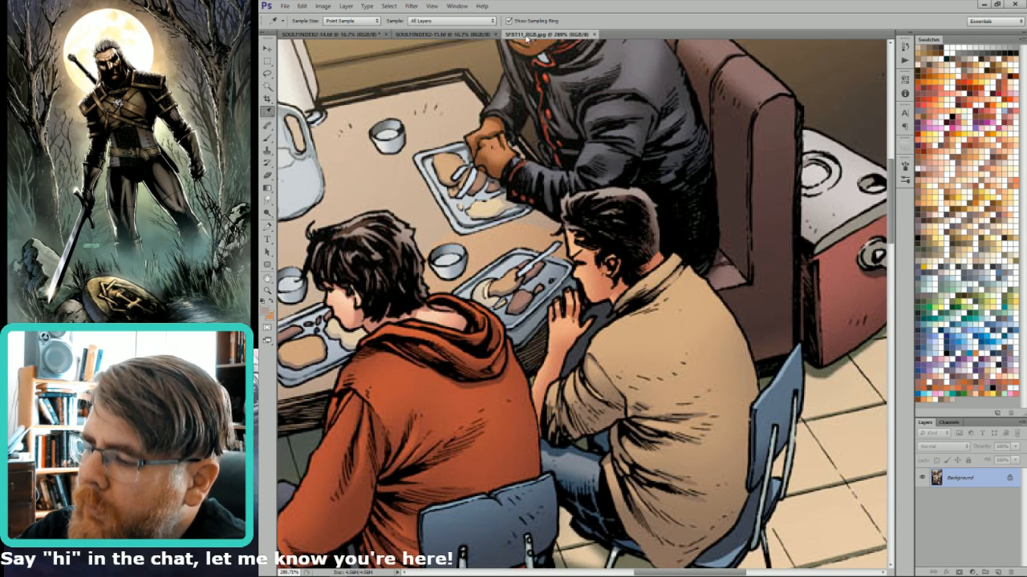
drag(507, 125, 586, 169)
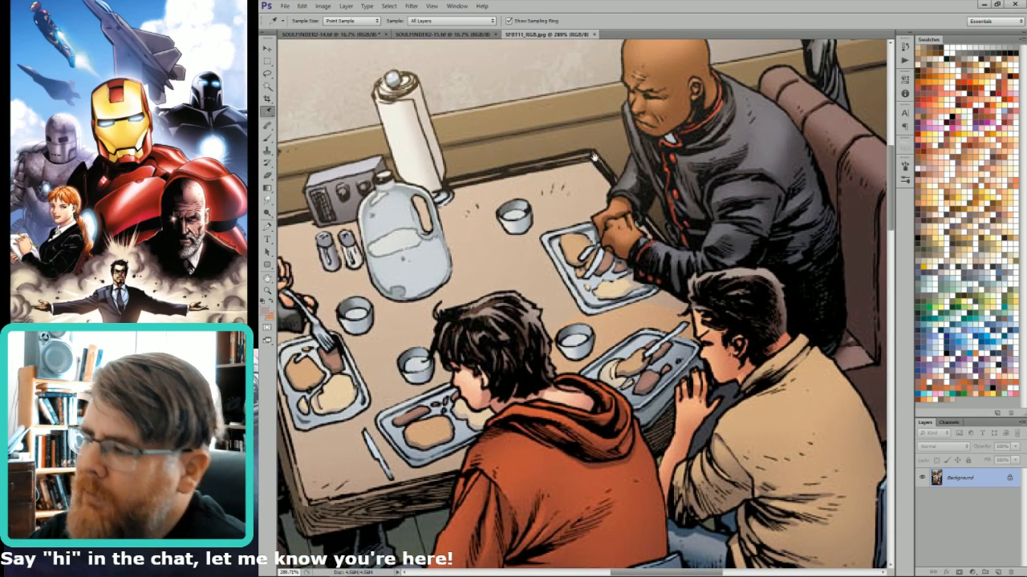
key(o)
mouse_move(450, 247)
mouse_down()
mouse_move(638, 246)
mouse_move(625, 255)
mouse_up()
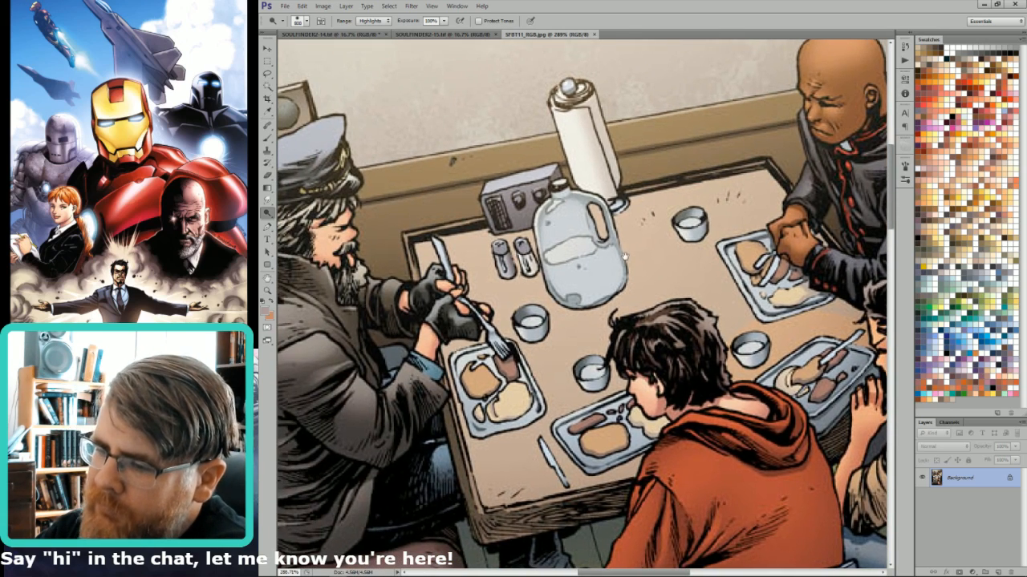
Sample the bearded man's light skin colour from his hand and face in the reference, and return to SOULFINDER2-14.tif.
key(i)
click(422, 341)
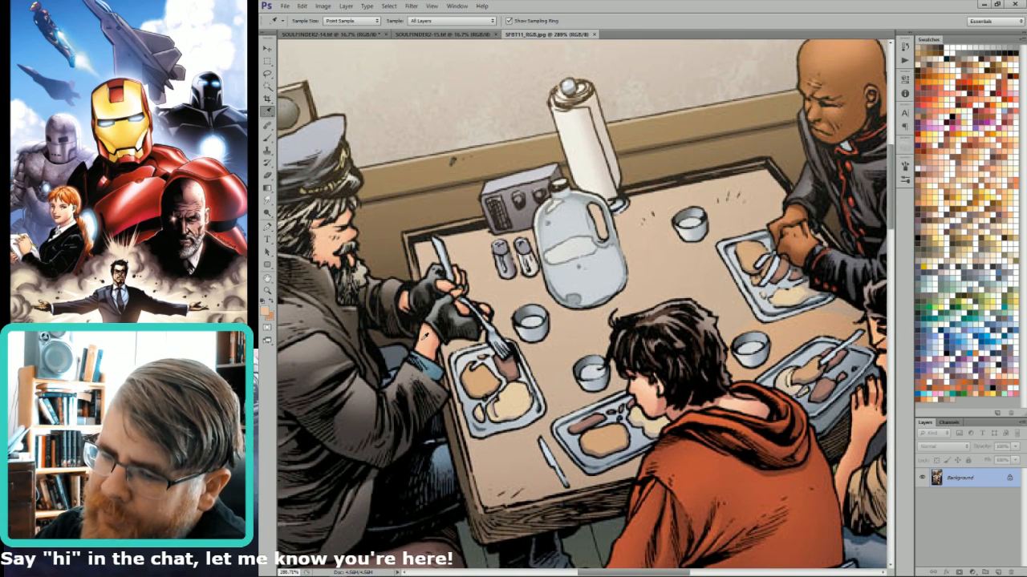
drag(418, 323, 512, 390)
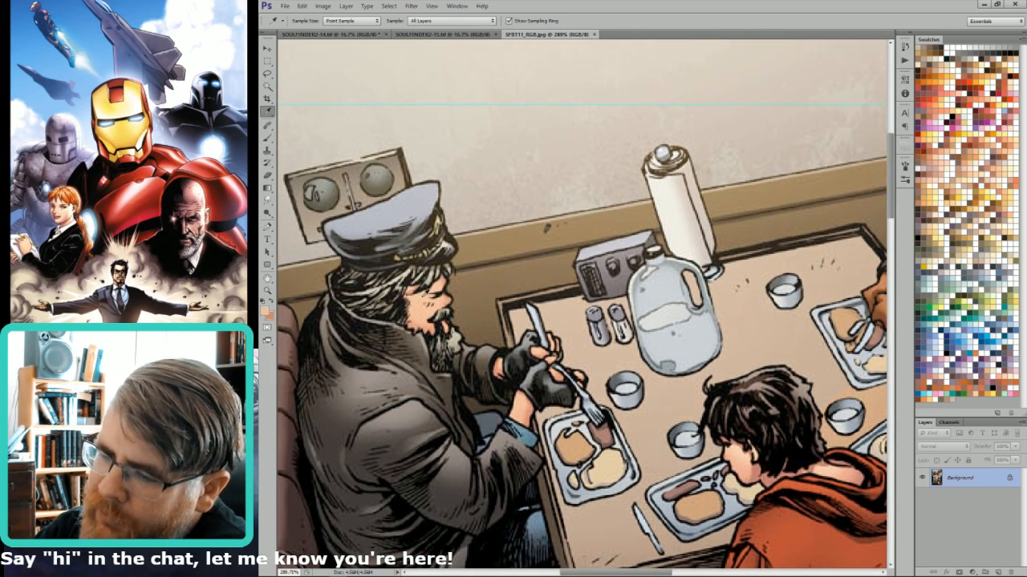
click(421, 296)
click(421, 297)
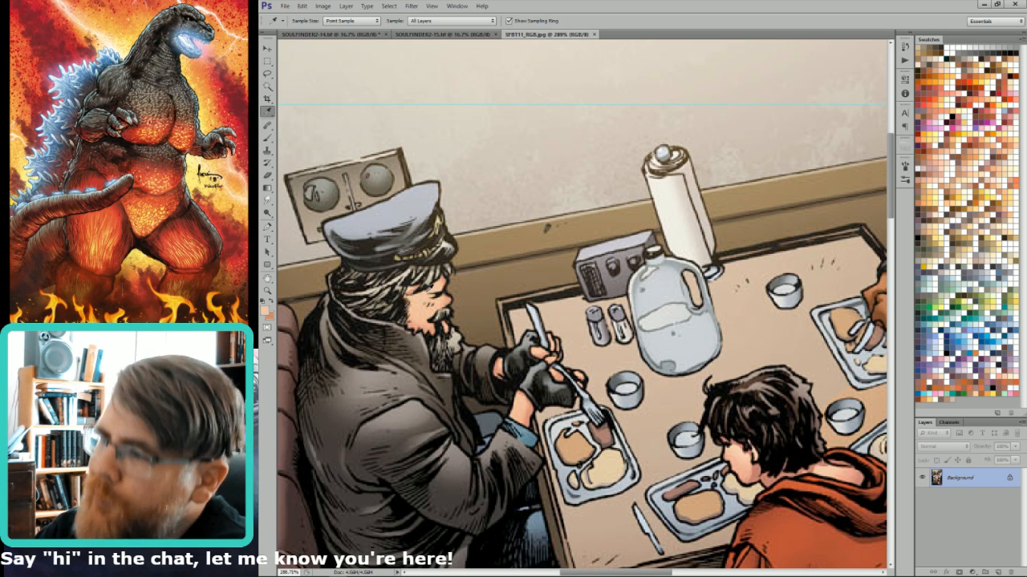
click(372, 35)
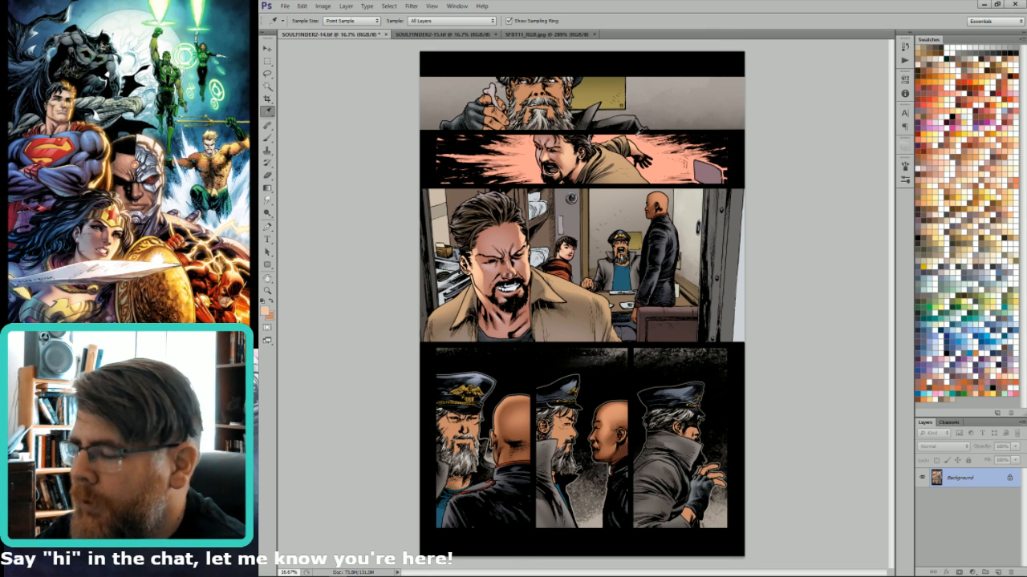
Lasso highlight shapes on the shadow-free cheek and chin of the first-panel bearded man and limit them to his skin with the Magic Wand.
key(l)
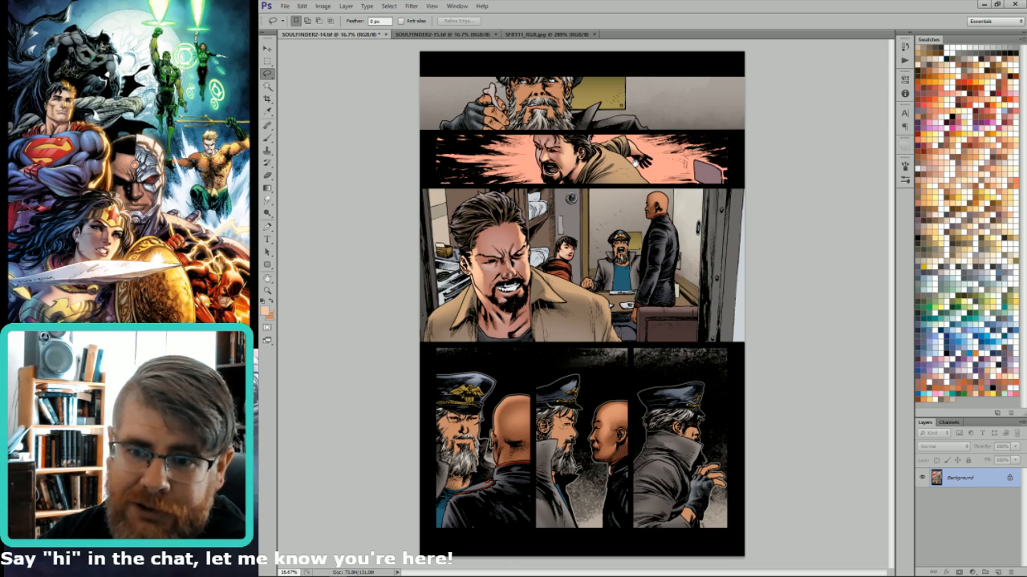
ctrl+click(532, 91)
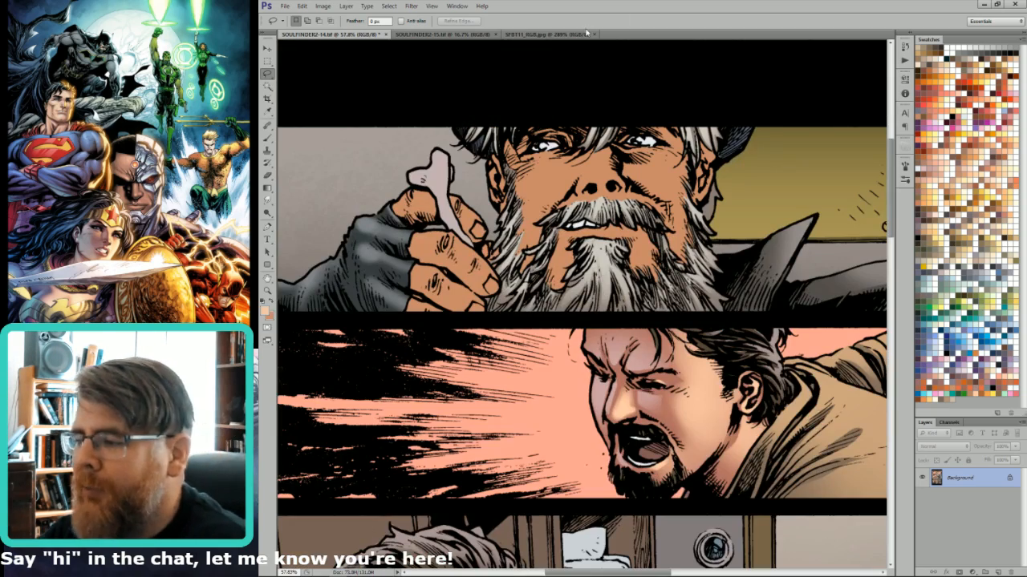
drag(665, 145, 695, 211)
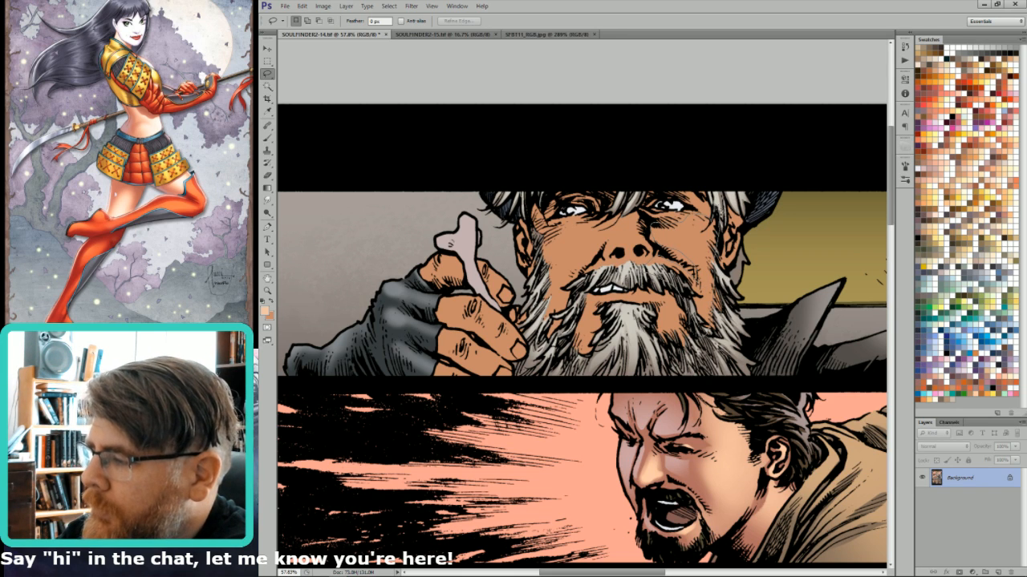
key(w)
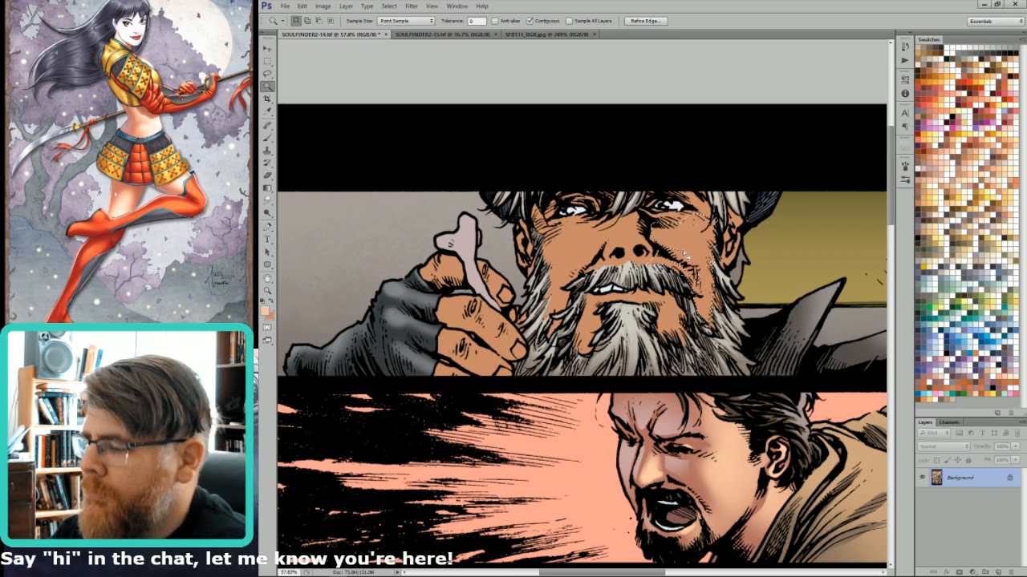
key(l)
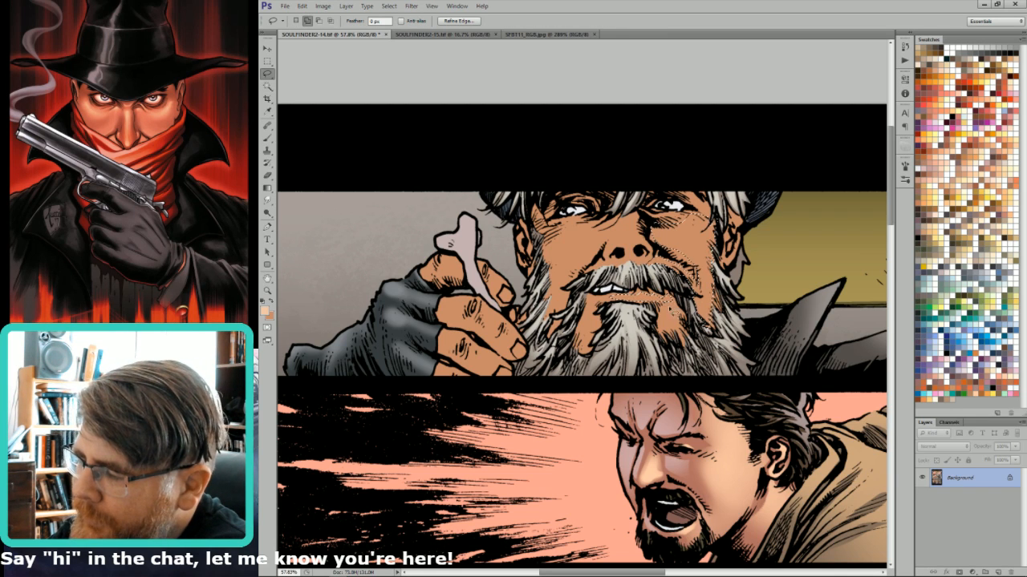
key(w)
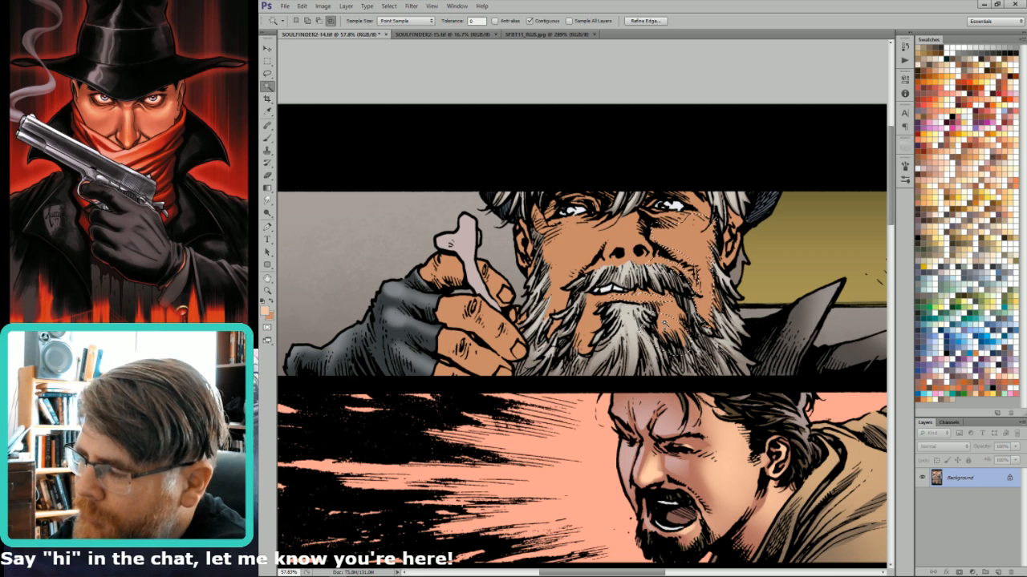
key(b)
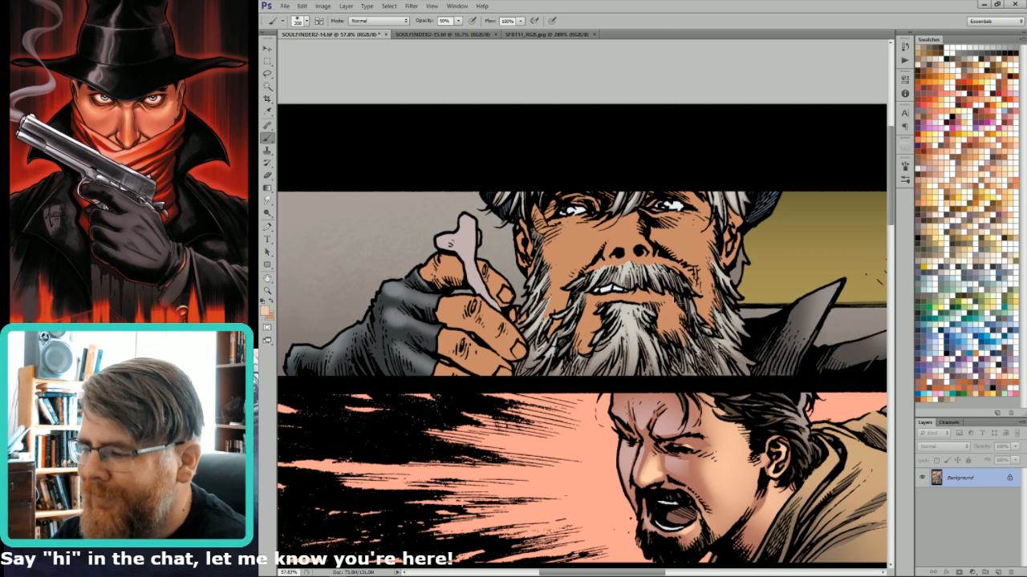
key(w)
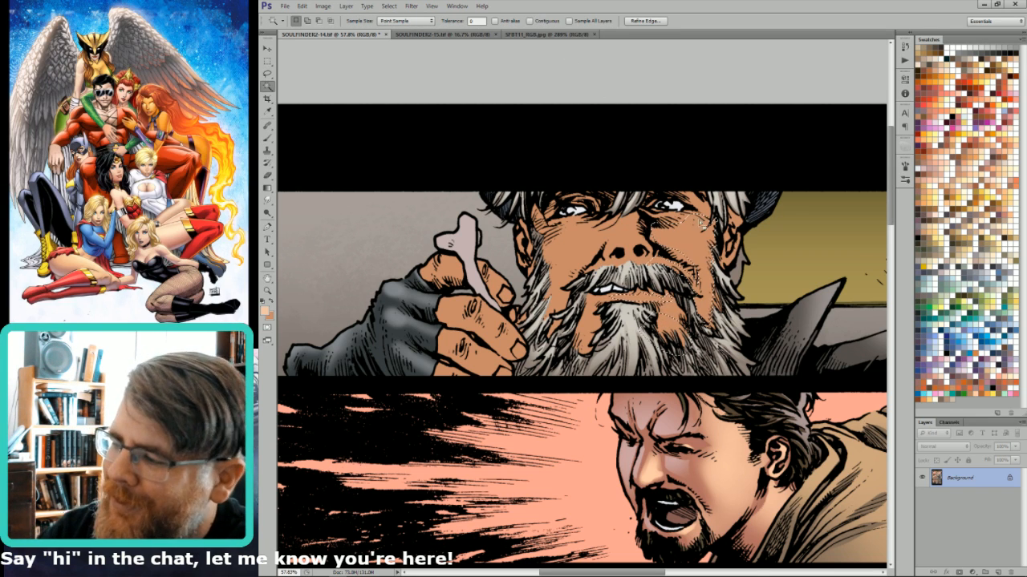
Brush the sampled skin highlight onto the selected chin and cheek of the bearded man at 50% opacity, adjusting the brush size.
key(b)
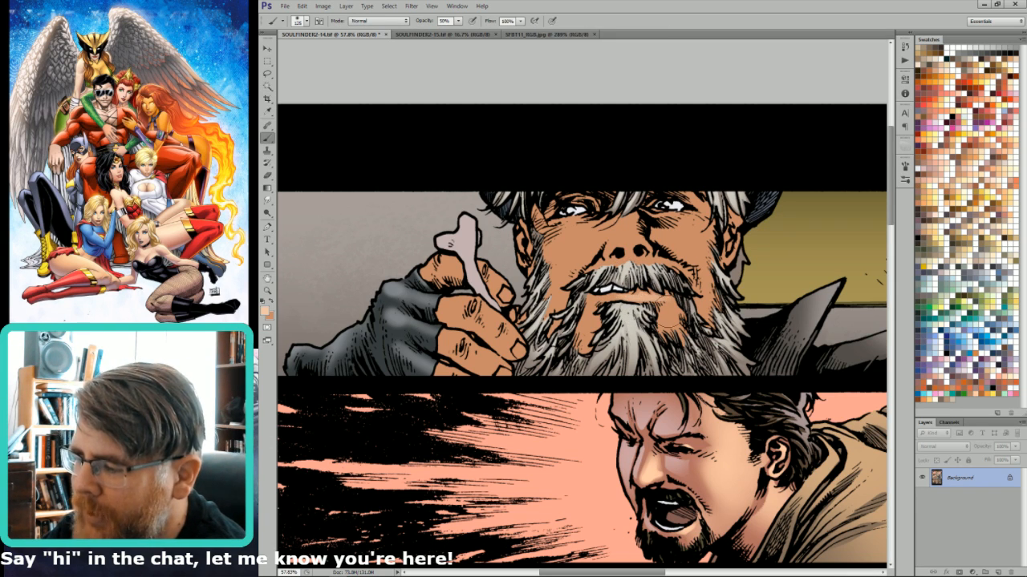
key(bracketright)
key(bracketright)
drag(655, 323, 663, 319)
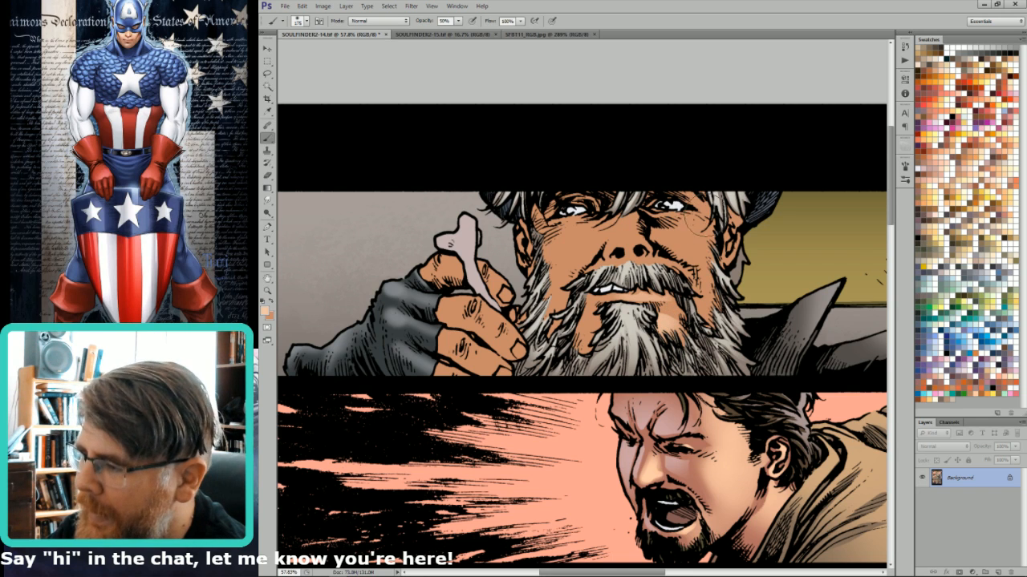
key(bracketright)
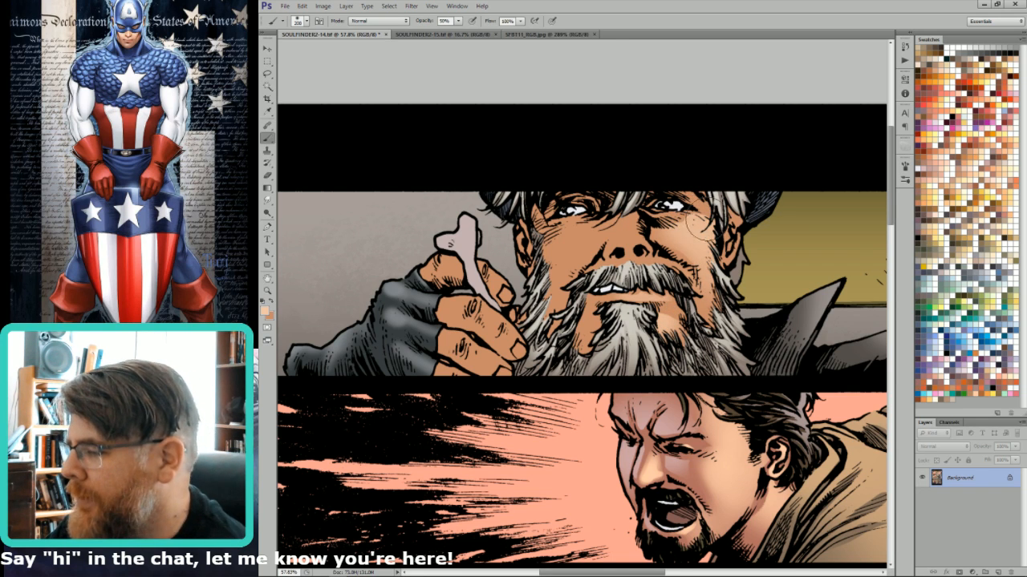
drag(703, 228, 667, 242)
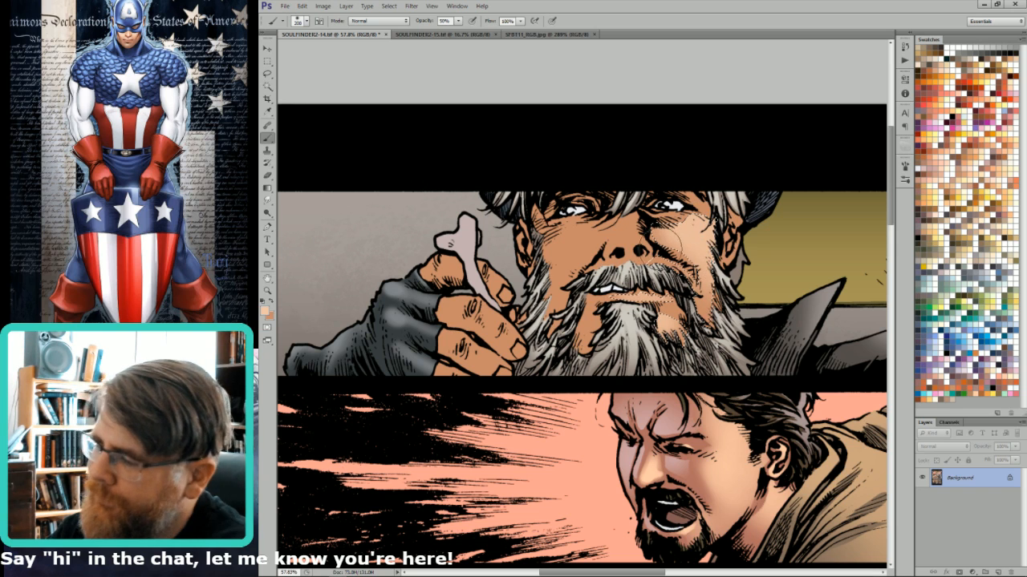
key(bracketleft)
key(bracketleft)
key(bracketleft)
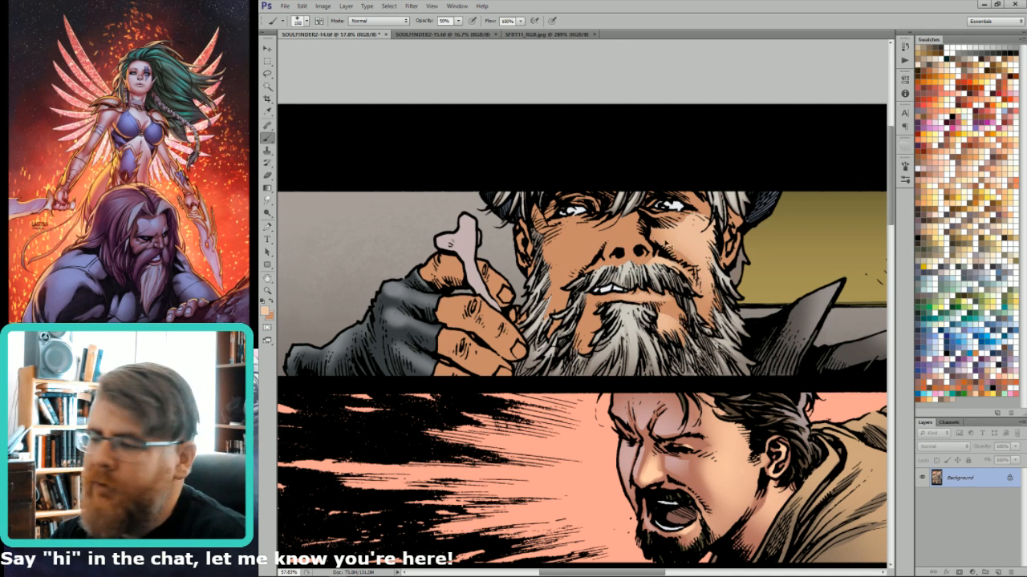
Lasso highlight shapes on the first-panel bearded man's cheek and along his nose, limited to the skin.
key(l)
drag(595, 207, 648, 247)
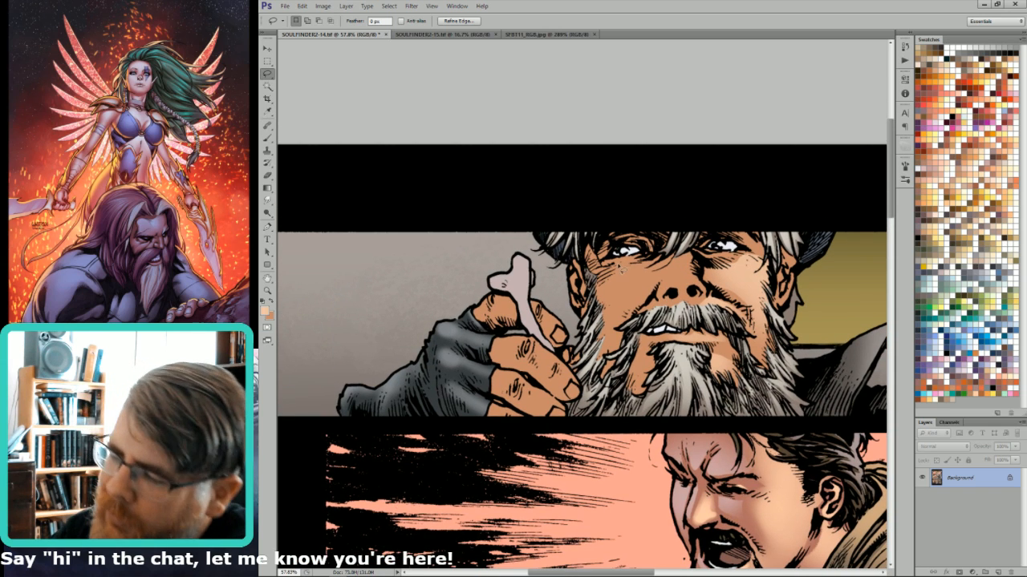
key(ctrl+d)
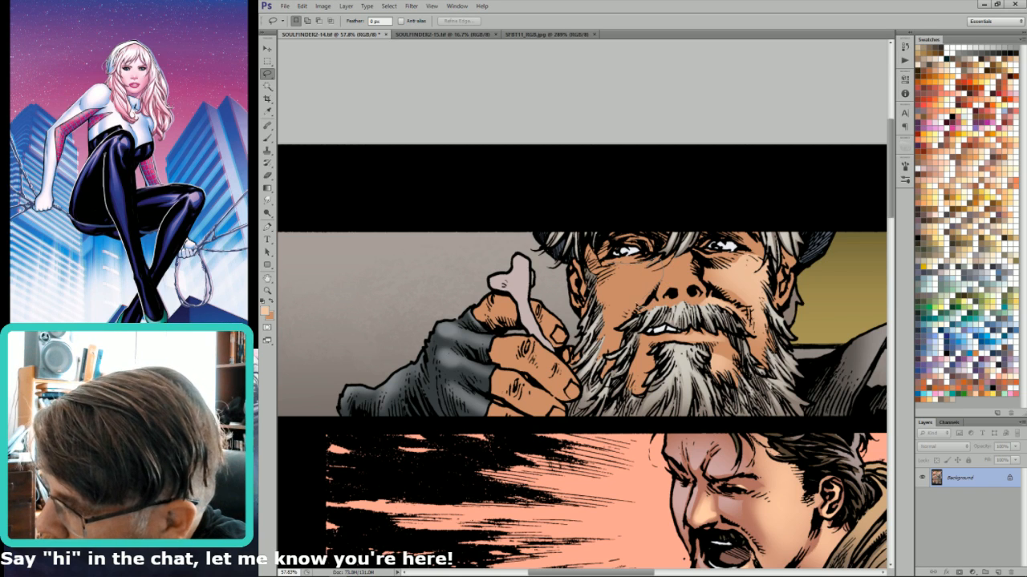
mouse_move(603, 284)
mouse_down()
mouse_move(603, 267)
mouse_move(595, 271)
mouse_move(615, 264)
mouse_up()
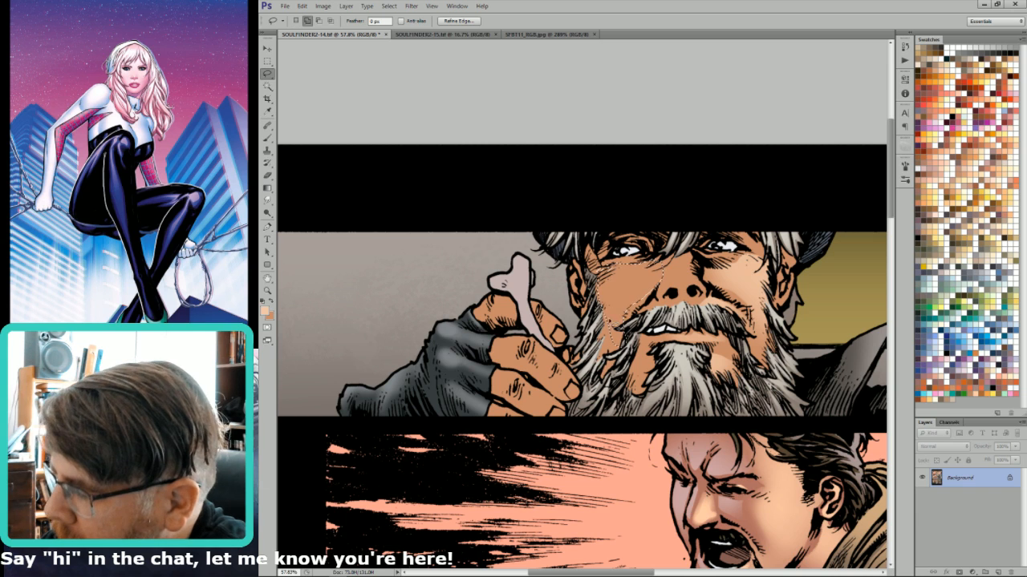
mouse_move(616, 343)
mouse_down()
mouse_move(625, 357)
mouse_move(649, 300)
mouse_move(632, 312)
mouse_up()
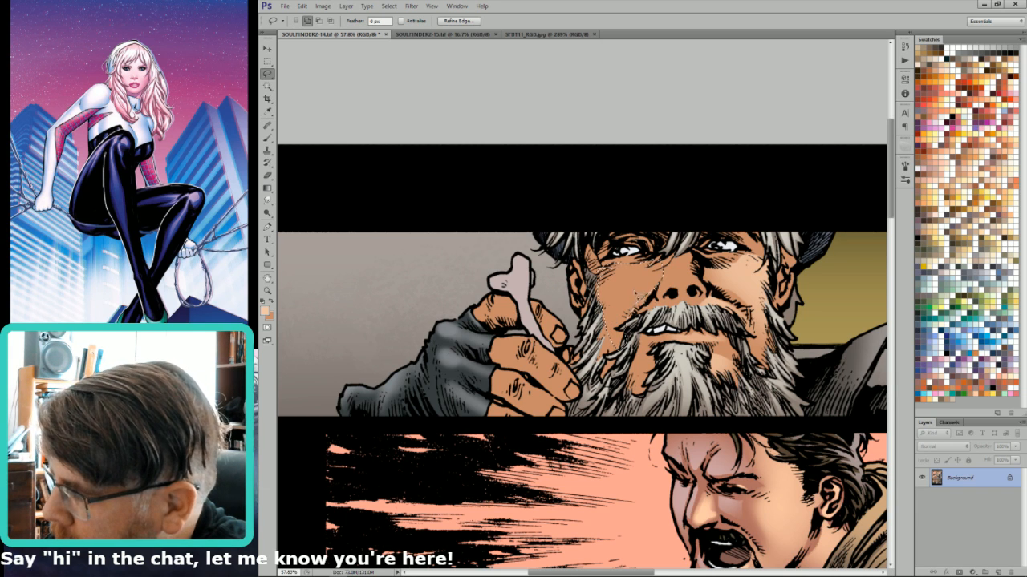
Brush the light skin colour into the selected cheek area below the bearded man's eye, reducing the brush size.
key(b)
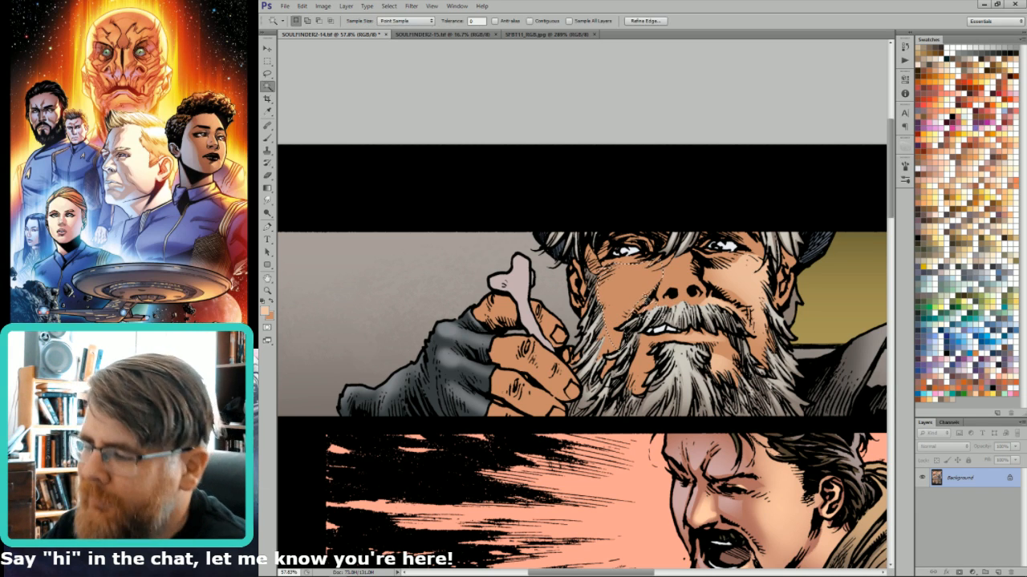
mouse_move(625, 268)
mouse_down()
mouse_move(622, 276)
mouse_move(634, 265)
mouse_move(618, 285)
mouse_move(645, 273)
mouse_up()
key(bracketleft)
key(bracketleft)
key(bracketleft)
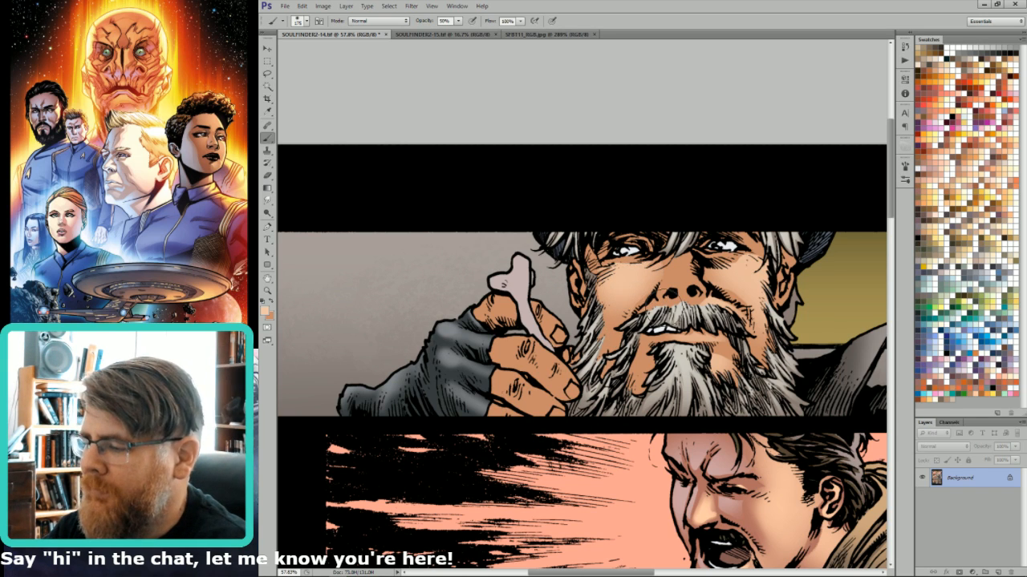
Select a further patch of the bearded man's chin skin and brush the light skin colour onto it.
key(l)
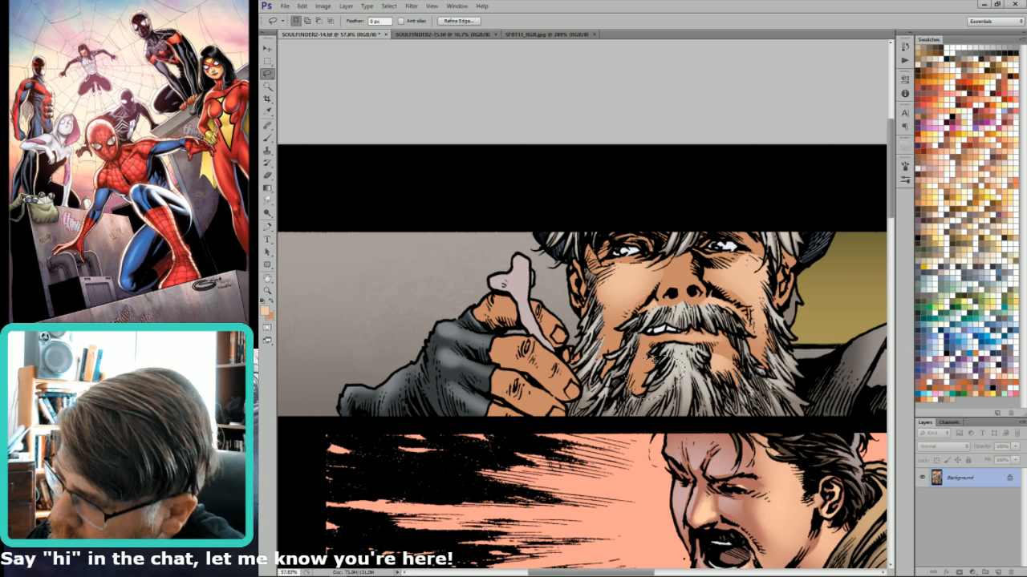
key(w)
key(shift+w)
key(b)
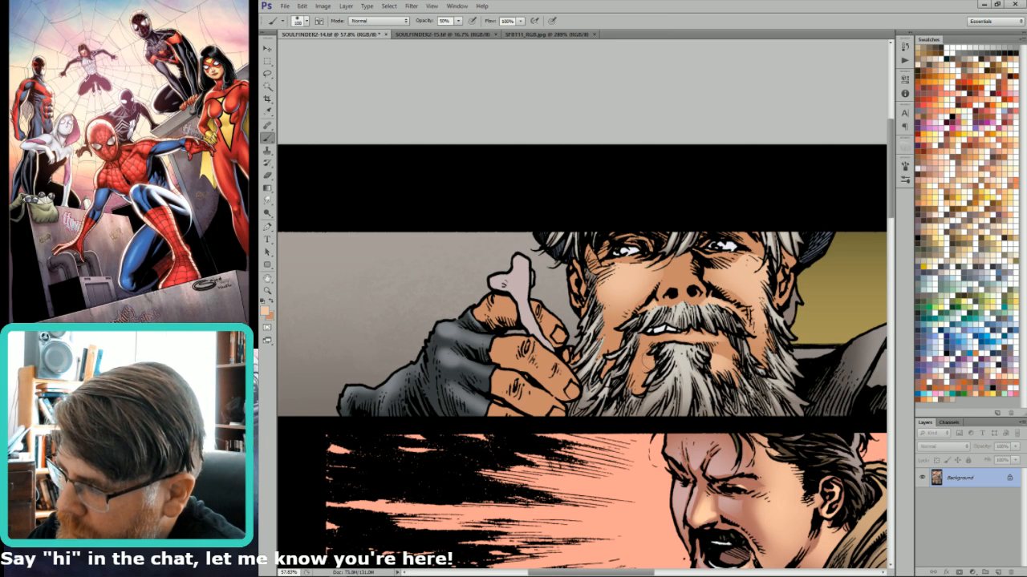
Review the bearded man's skin rendering across the whole reference page SFBT11_RGB.jpg, and return to SOULFINDER2-14.tif.
key(l)
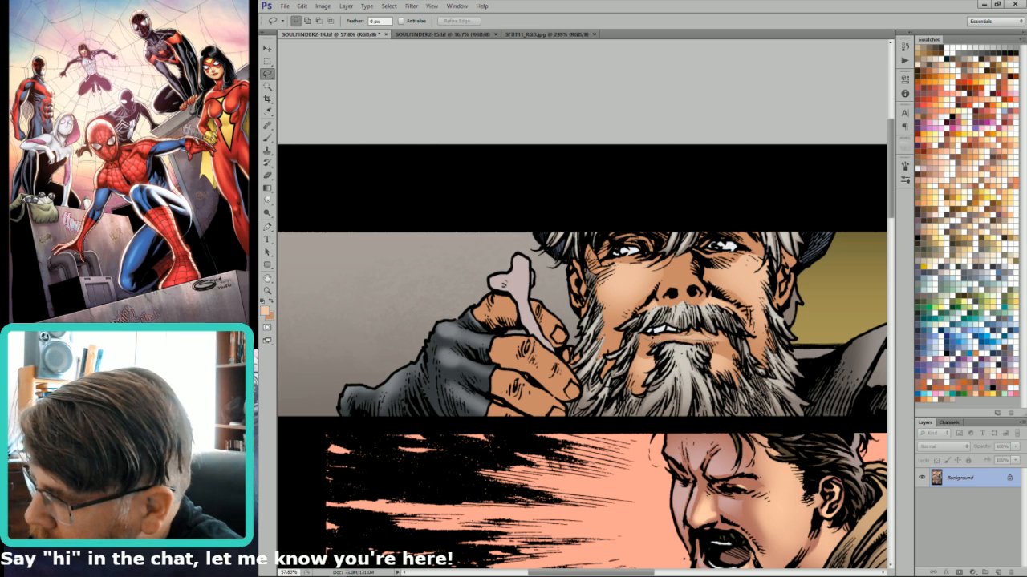
key(g)
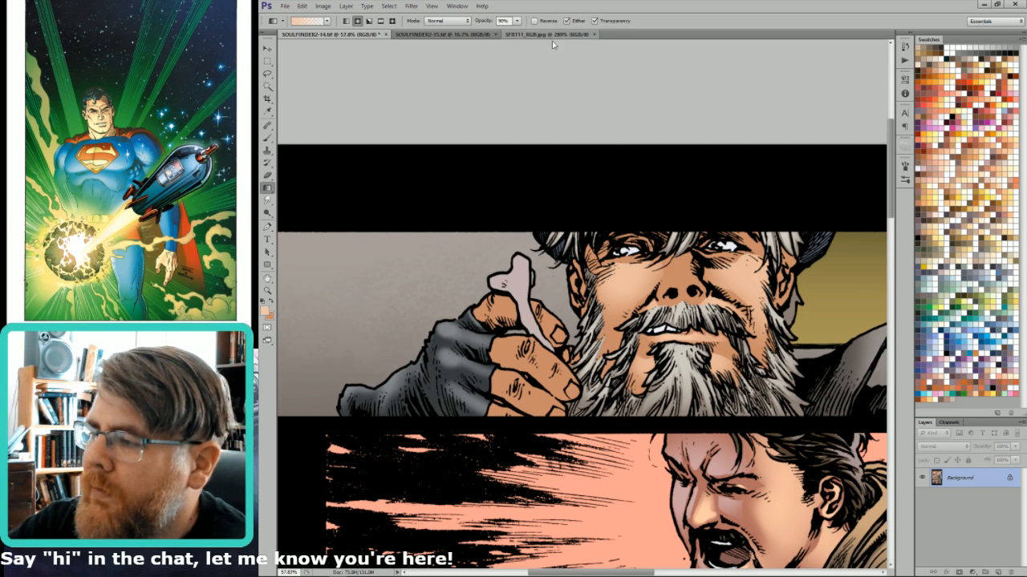
click(552, 36)
key(i)
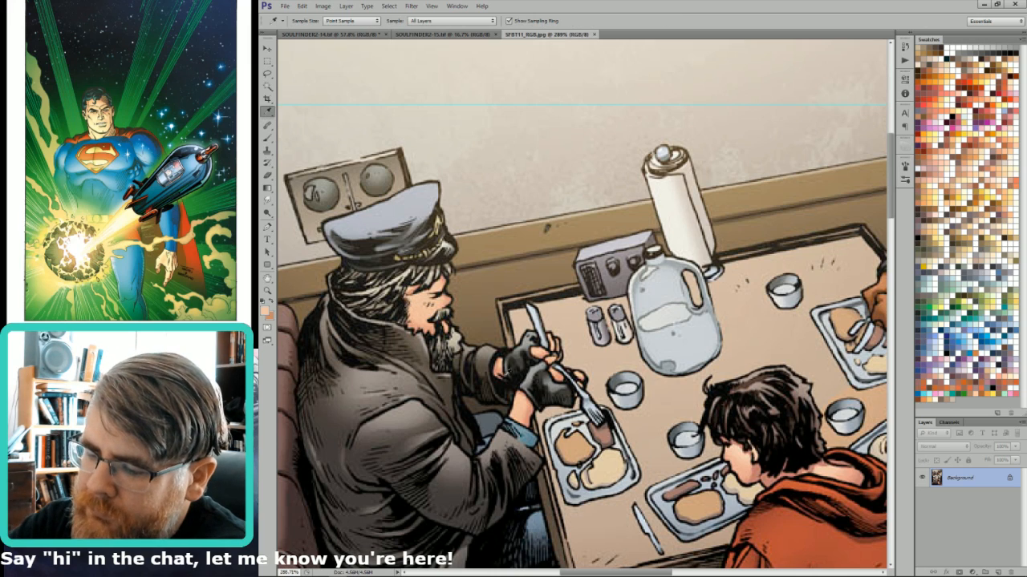
key(ctrl+0)
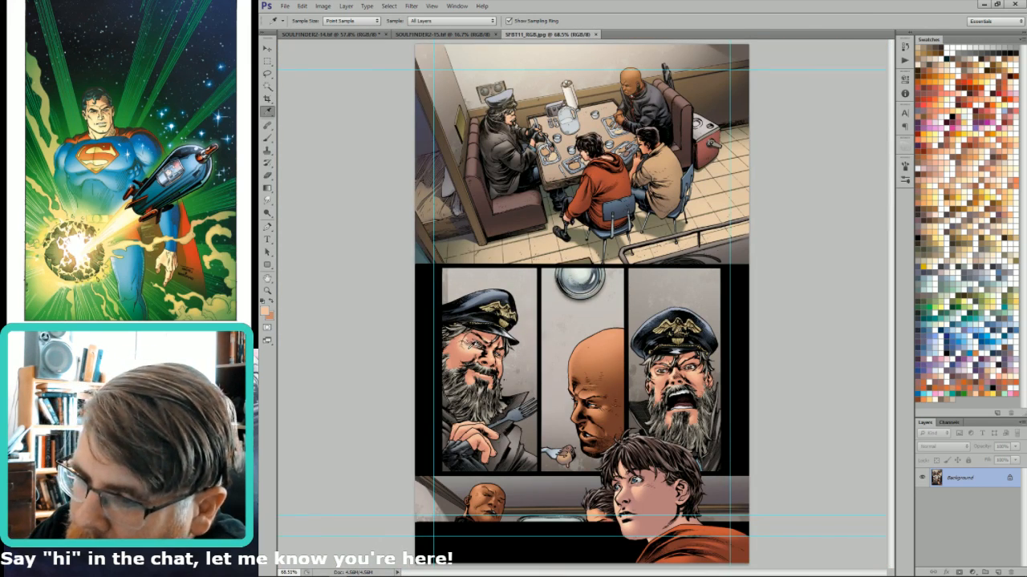
click(346, 35)
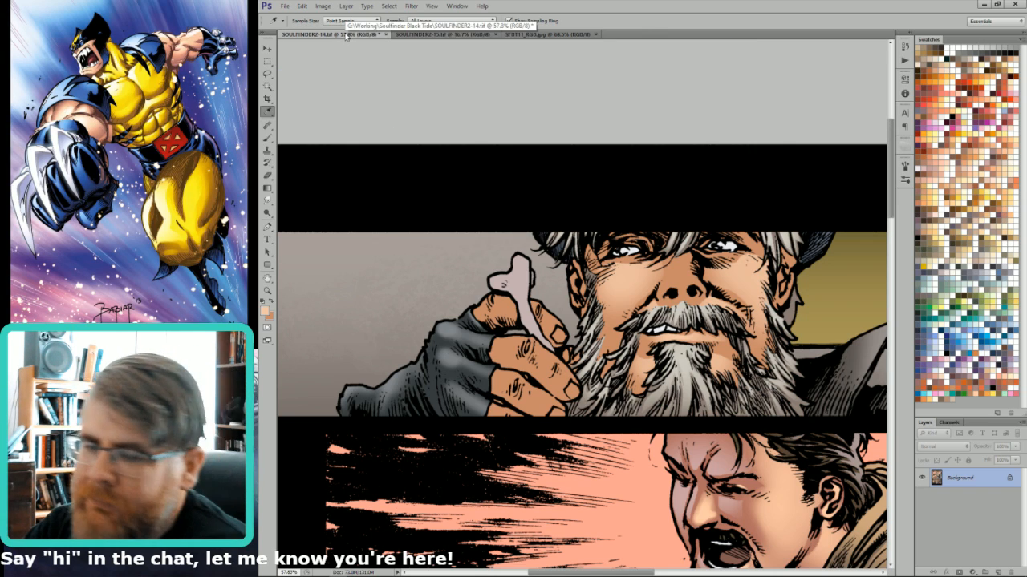
Lasso the upper cheek beside the bearded man's nose and lighten it with a radial gradient of the skin highlight colour.
key(l)
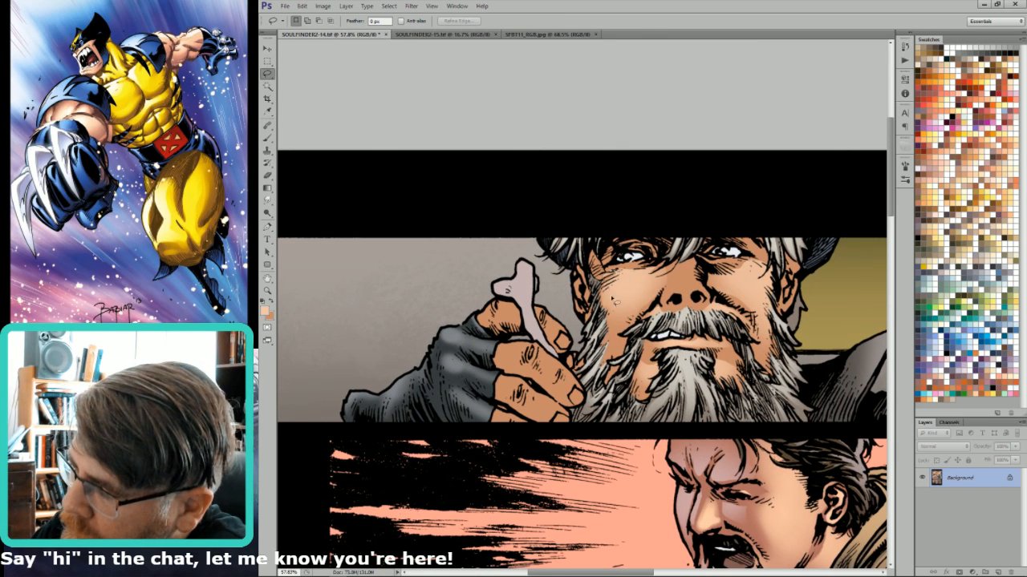
mouse_move(613, 299)
mouse_down()
mouse_move(664, 277)
mouse_move(622, 278)
mouse_move(666, 269)
mouse_up()
key(g)
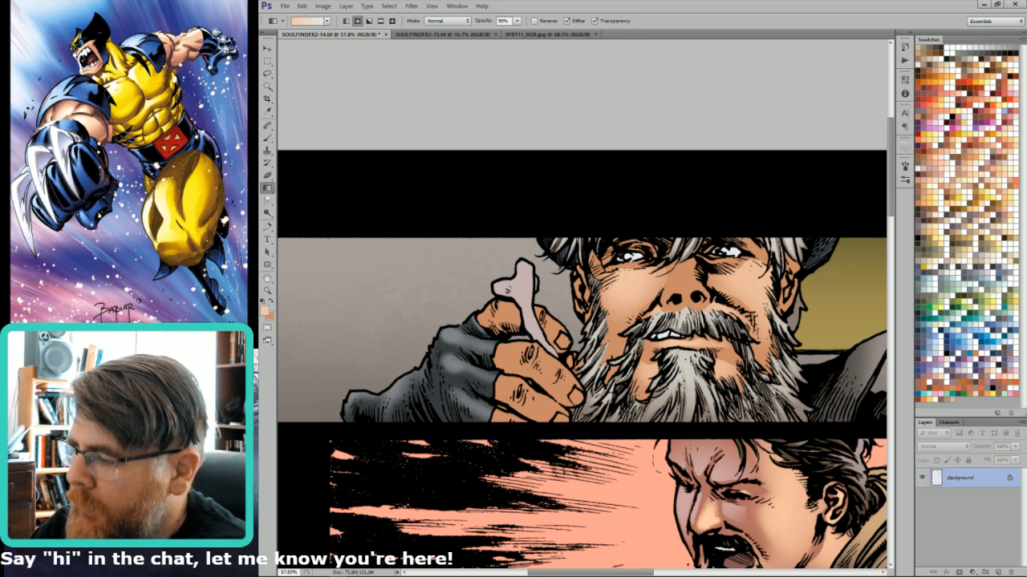
key(l)
key(ctrl+d)
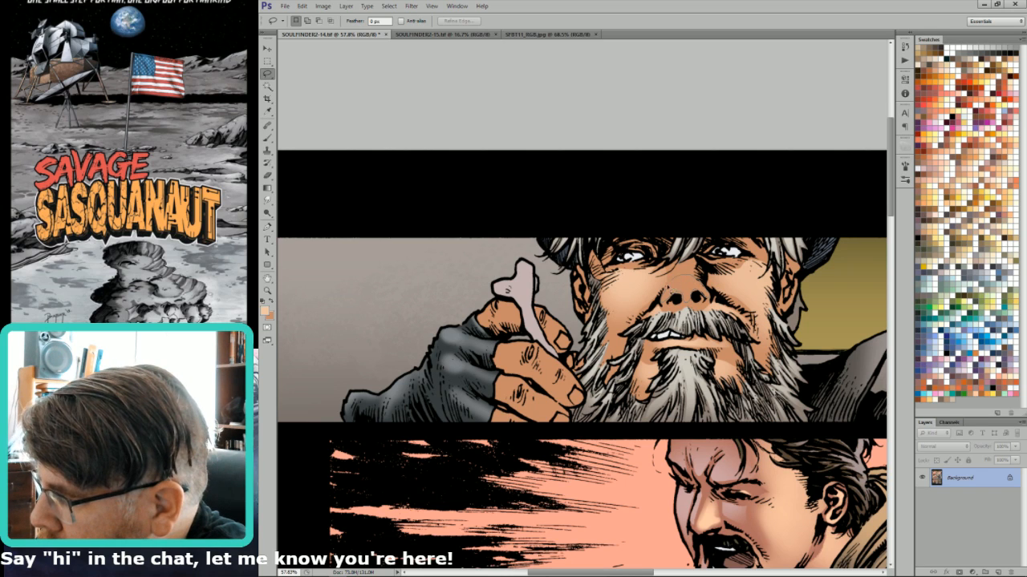
Lasso highlight shapes on the bearded man's nose and between his brows, lighten them, and clear the selection.
mouse_move(667, 287)
mouse_down()
mouse_move(705, 297)
mouse_move(698, 277)
mouse_move(664, 303)
mouse_move(655, 294)
mouse_move(664, 289)
mouse_move(716, 290)
mouse_move(694, 277)
mouse_move(707, 299)
mouse_move(696, 309)
mouse_up()
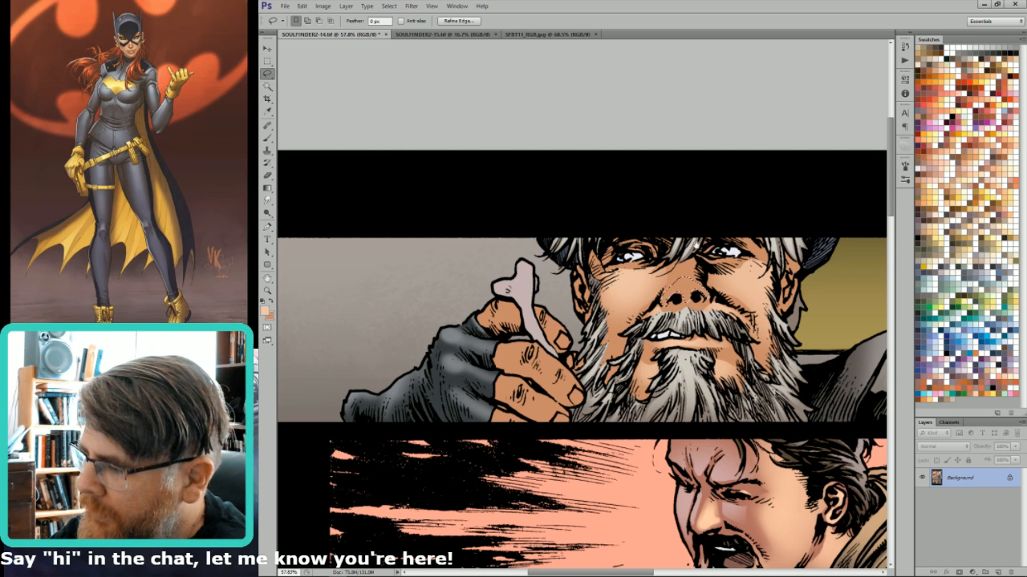
drag(685, 232, 690, 237)
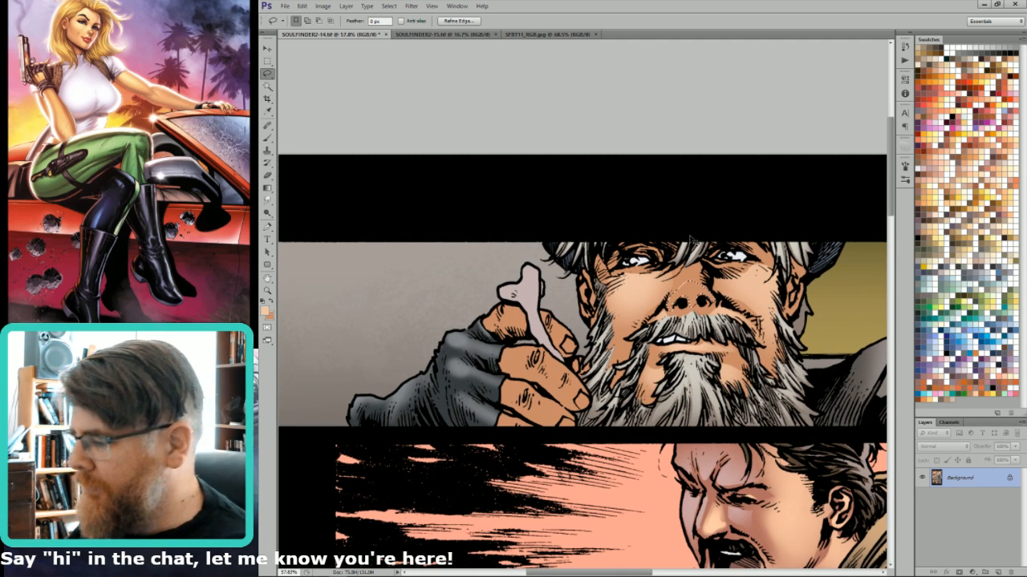
key(ctrl+d)
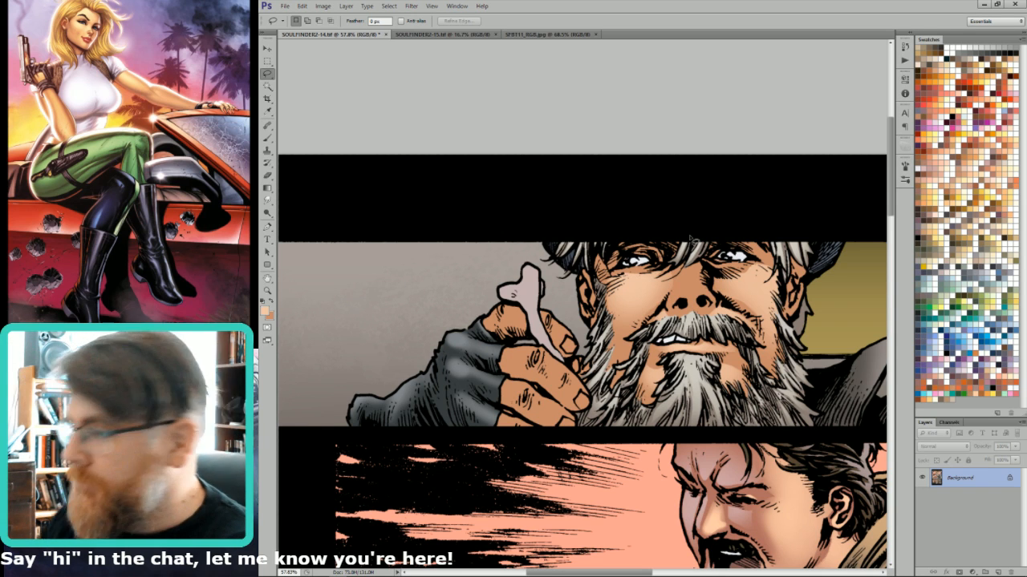
Select the bearded man's face and chin skin in the Alpha 3 channel and reset it to the flat base skin colour.
key(w)
key(ctrl+7)
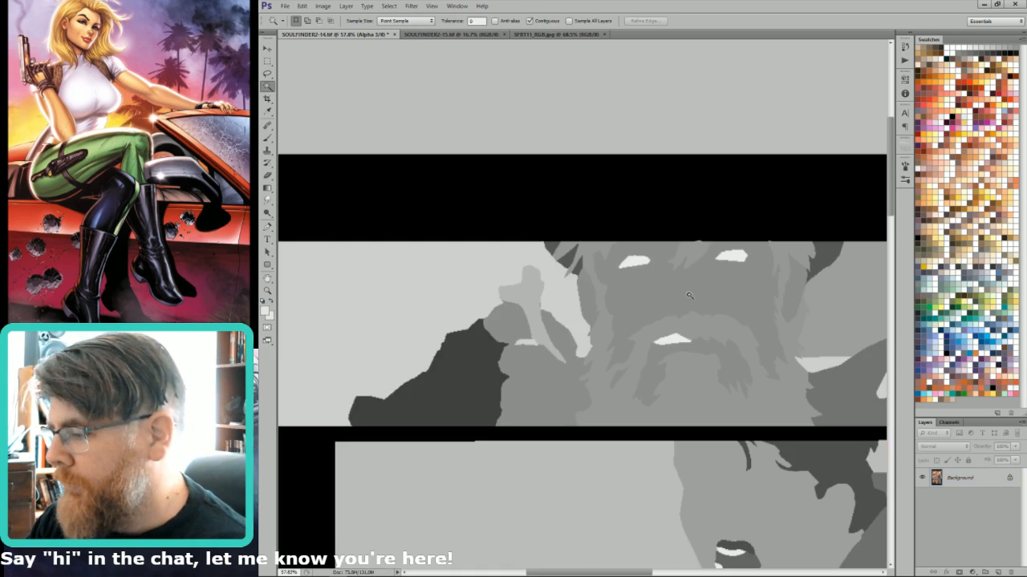
click(694, 292)
shift+click(708, 351)
key(ctrl+2)
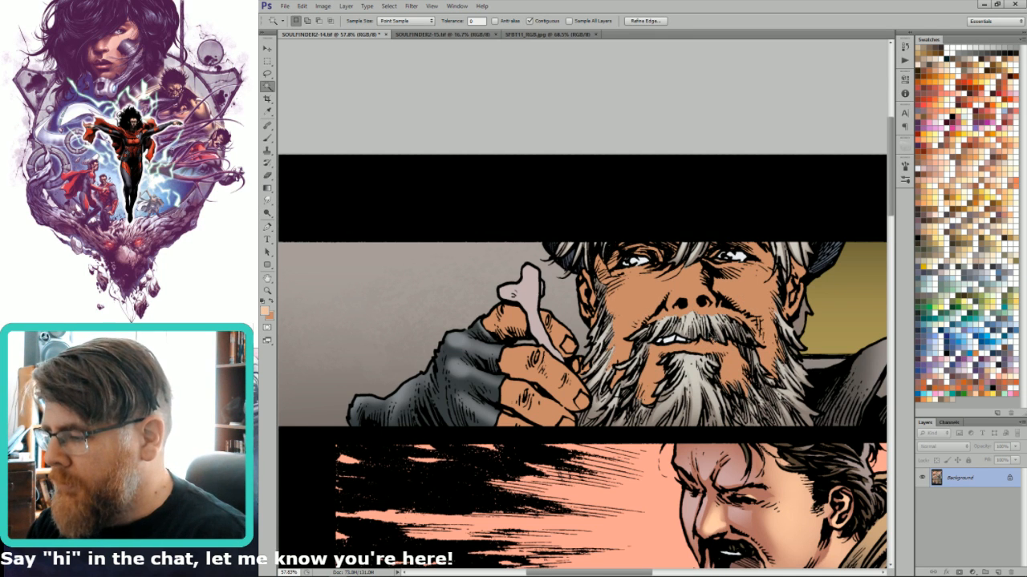
key(ctrl+d)
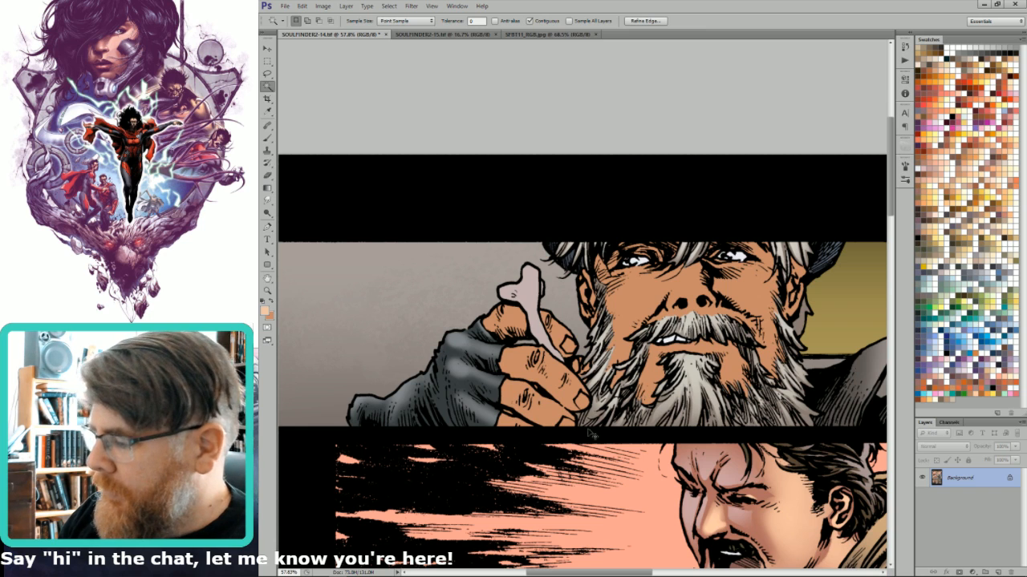
key(ctrl+d)
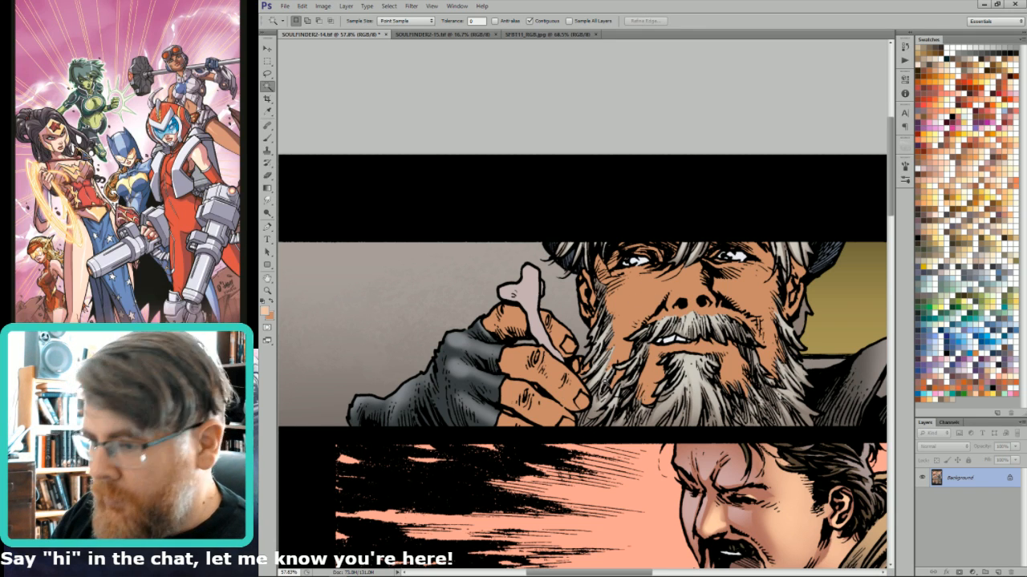
key(b)
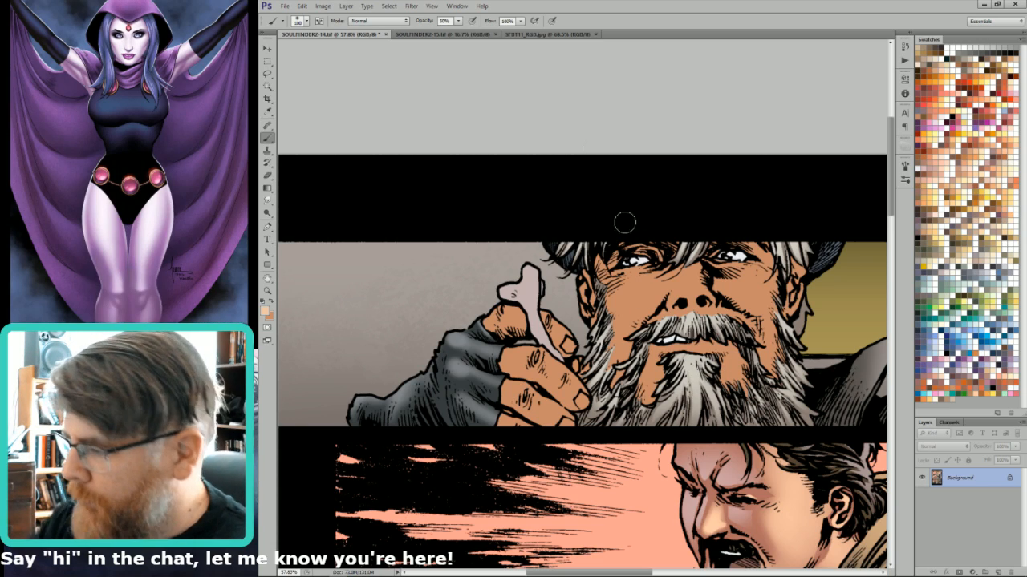
drag(787, 292, 717, 282)
drag(812, 314, 689, 283)
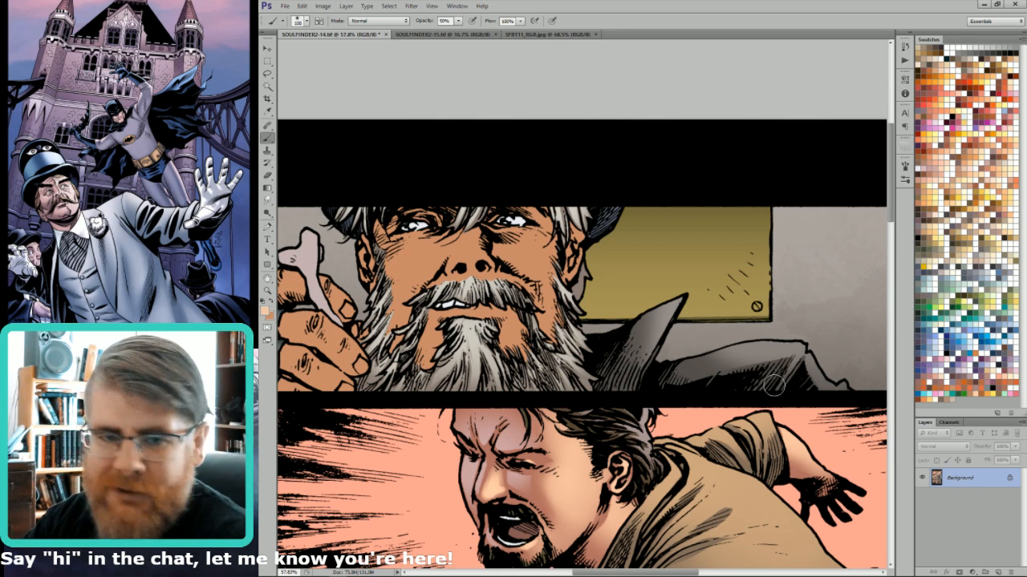
Select the old man's skin tone non-contiguously with the Magic Wand and copy it to a new layer with transparency locked.
drag(478, 264, 680, 266)
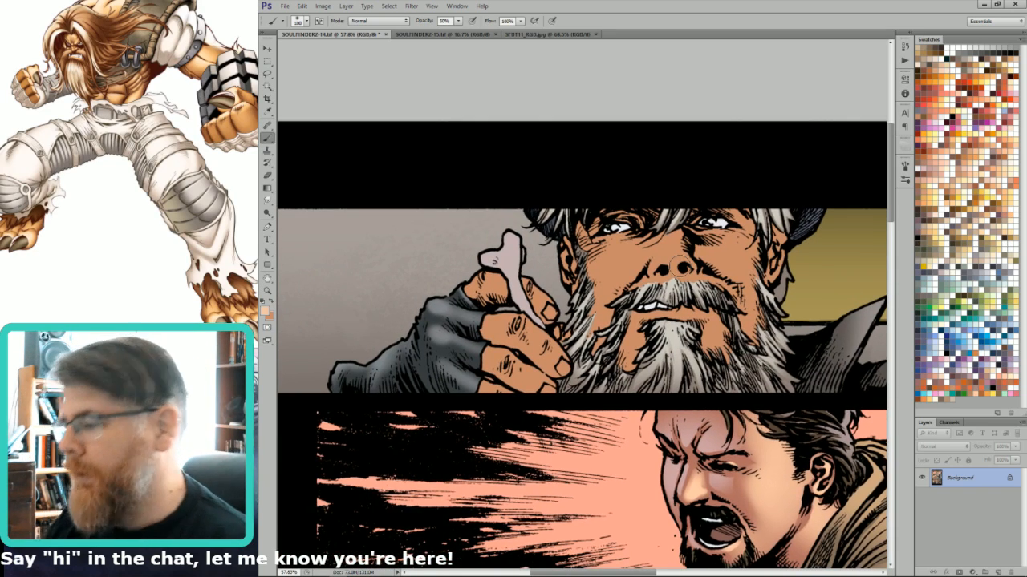
key(j)
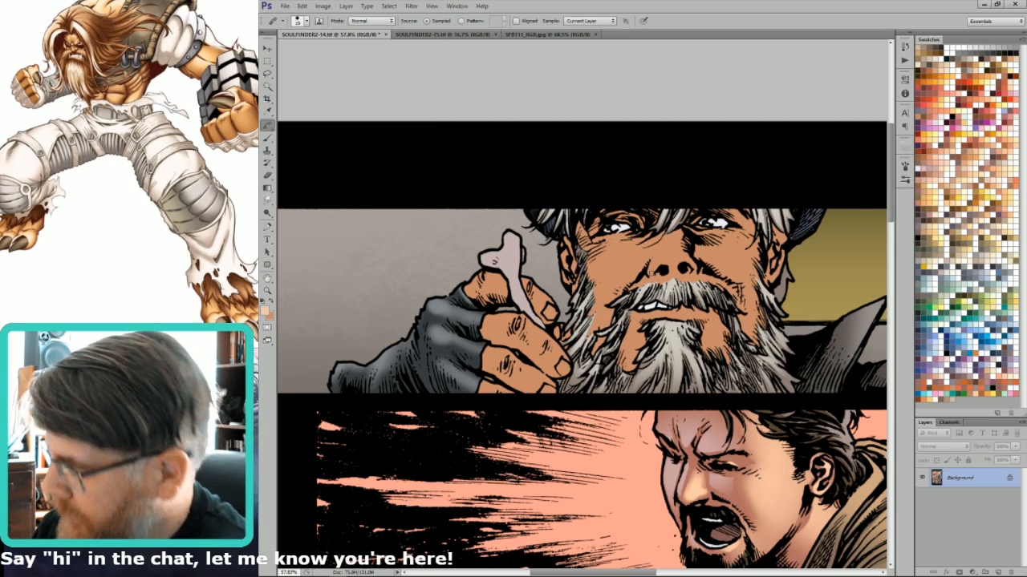
key(w)
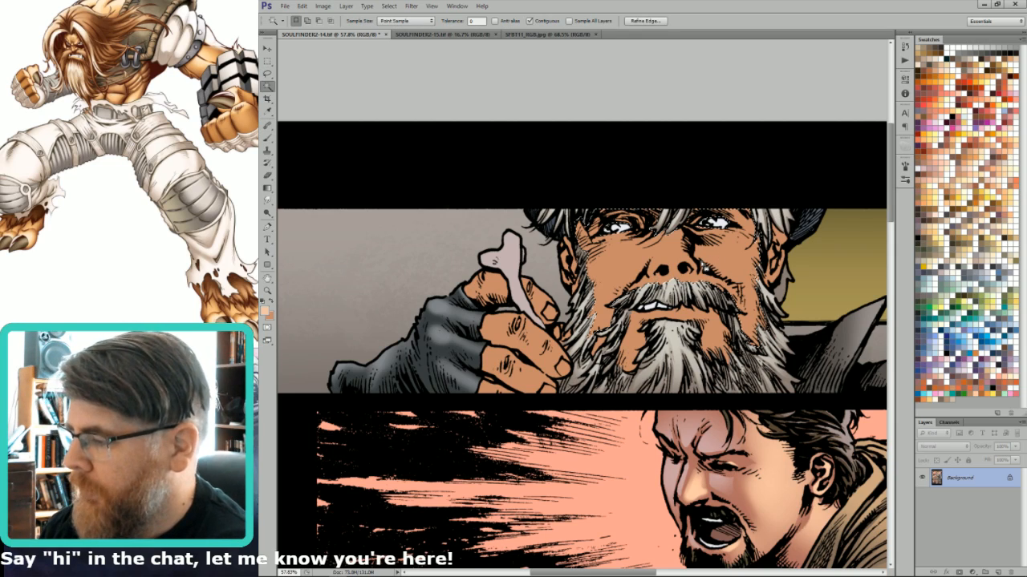
click(531, 21)
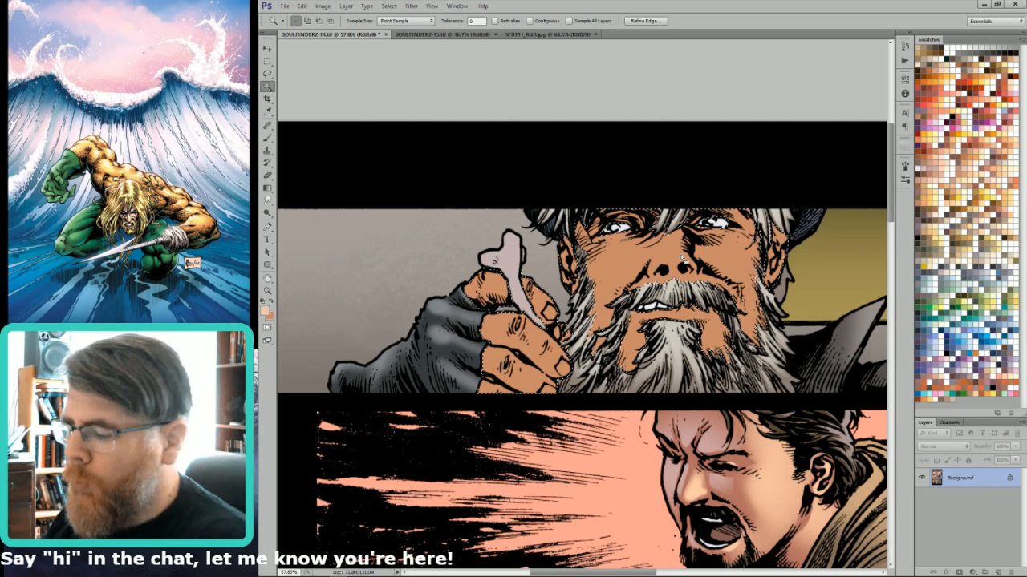
scroll(679, 254, down, 3)
key(ctrl+0)
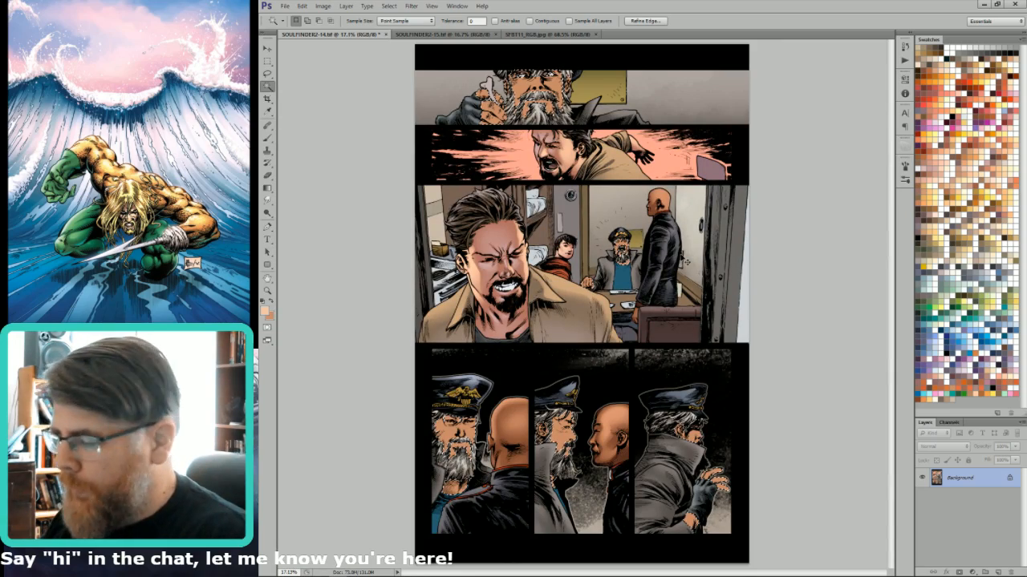
key(ctrl+j)
key(slash)
Brush a lighter skin highlight onto the old man's nose in the first panel at 90% opacity.
ctrl+drag(505, 151, 578, 52)
drag(668, 235, 748, 277)
key(b)
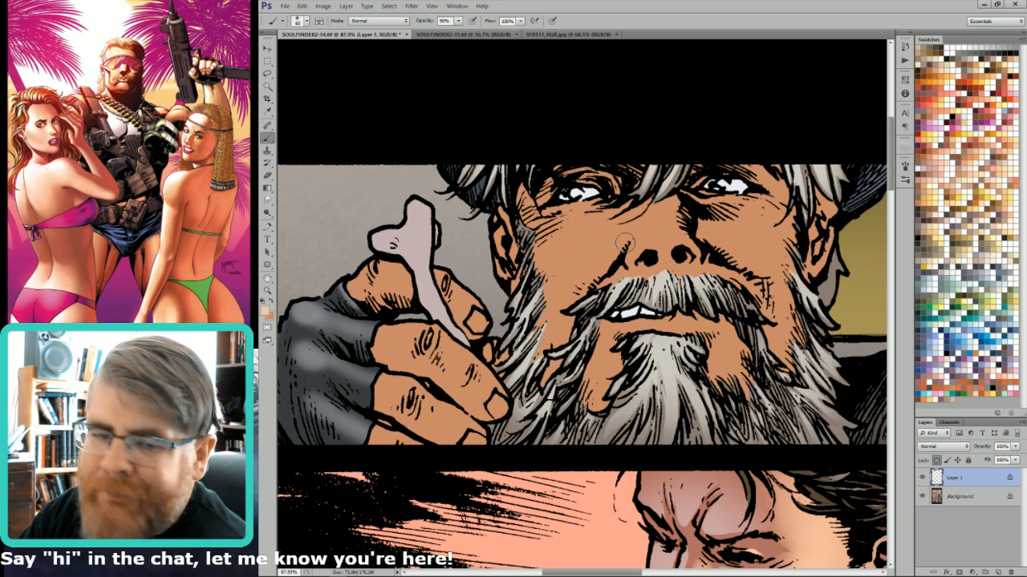
key(9)
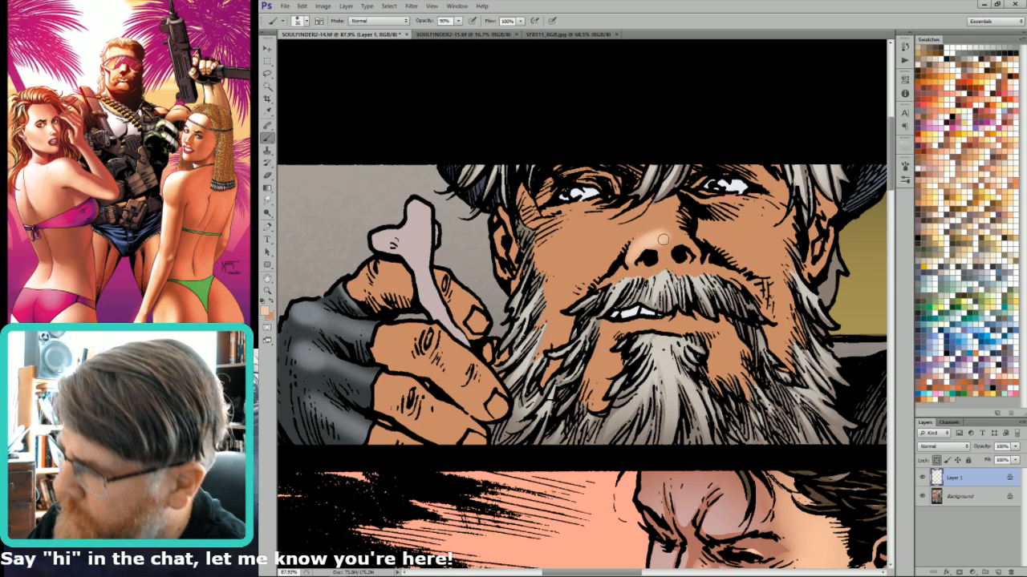
drag(663, 240, 671, 243)
key(bracketright)
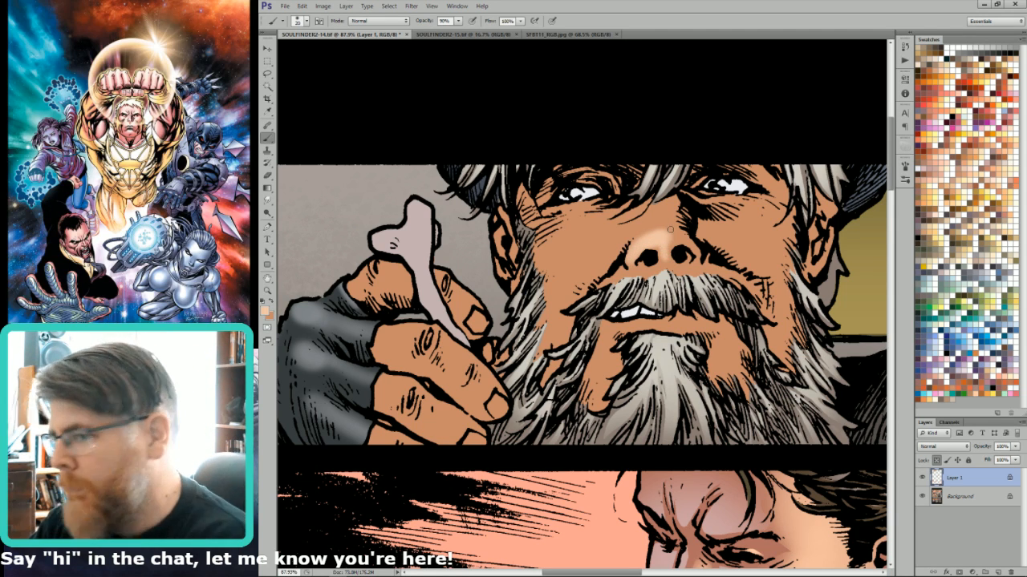
Lasso the tip of the old man's nose and brush a crisp-edged light skin highlight inside the selection.
key(l)
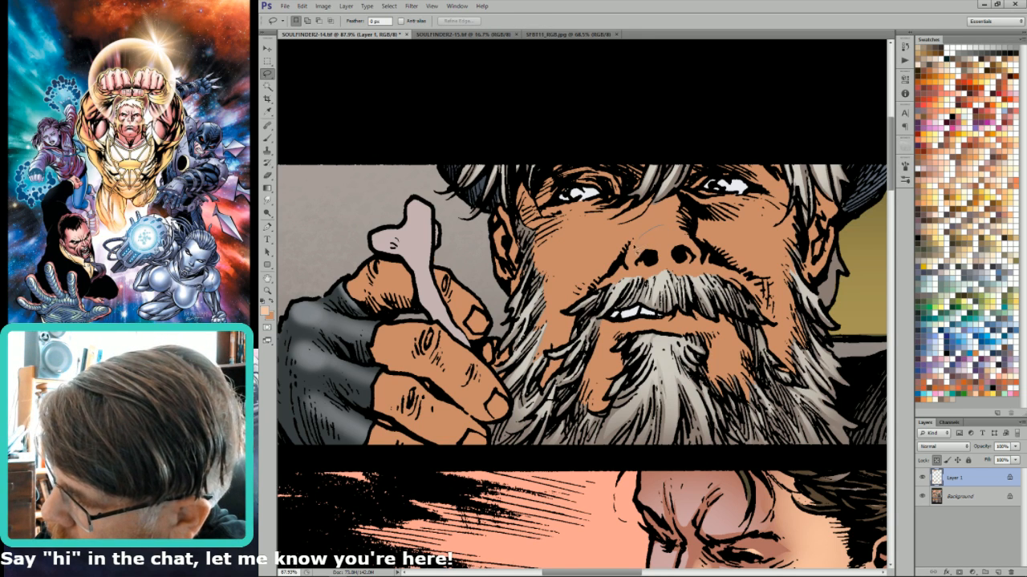
mouse_move(683, 255)
mouse_down()
mouse_move(698, 243)
mouse_move(678, 225)
mouse_move(704, 259)
mouse_move(634, 262)
mouse_move(643, 264)
mouse_move(640, 247)
mouse_up()
key(ctrl+h)
key(b)
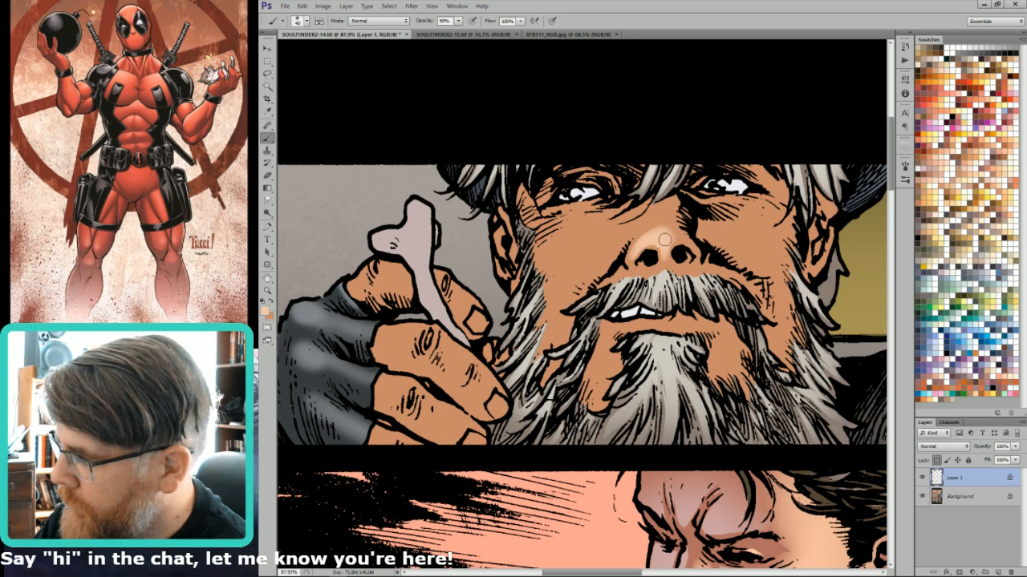
key(bracketright)
mouse_move(663, 233)
mouse_down()
mouse_move(684, 241)
mouse_move(675, 251)
mouse_up()
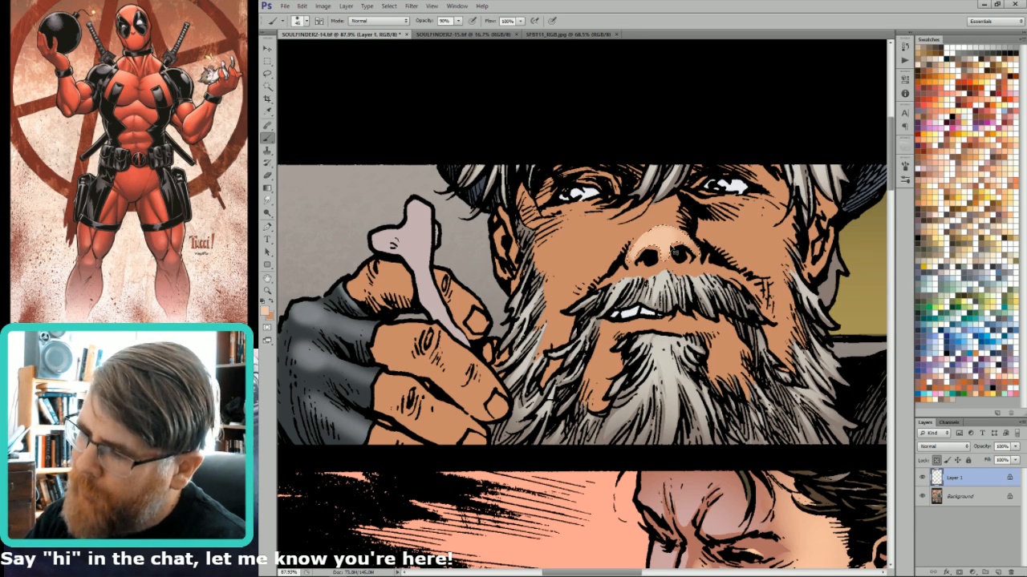
Clear the nose selection, lasso the lit face areas, and paint a soft cheek highlight with a 100 px brush at 50% opacity.
key(ctrl+minus)
key(ctrl+minus)
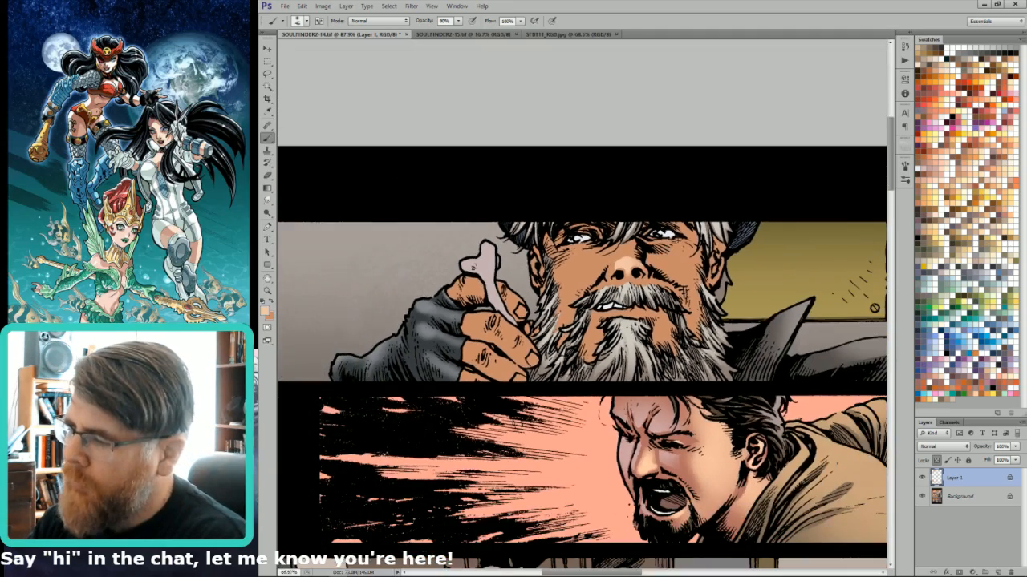
key(l)
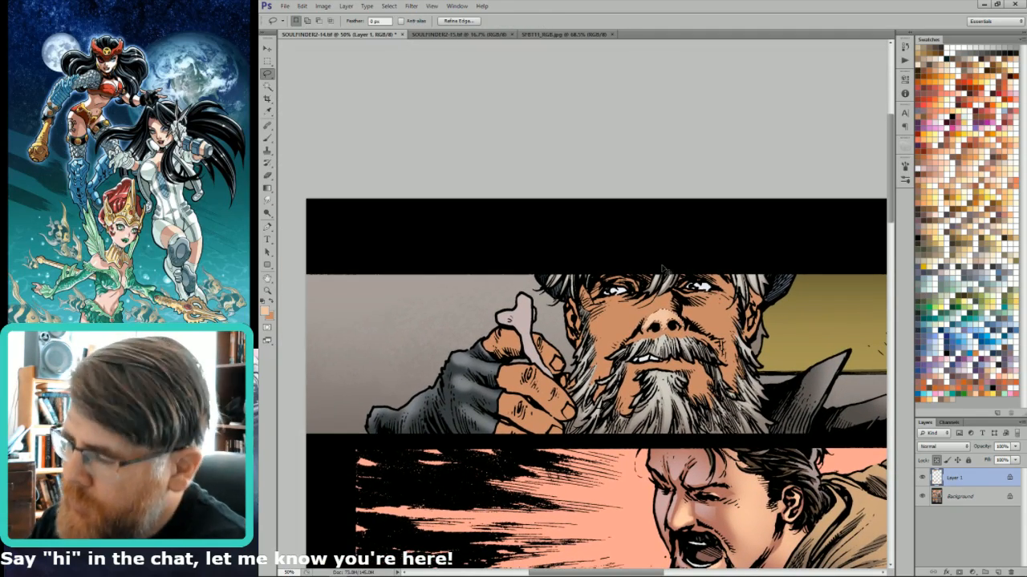
key(ctrl+d)
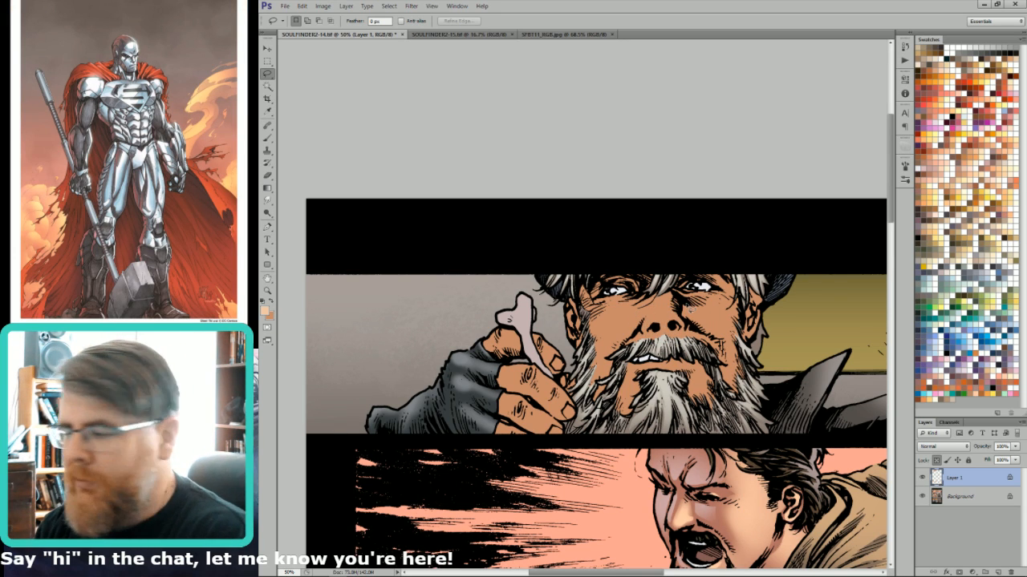
scroll(677, 291, left, 2)
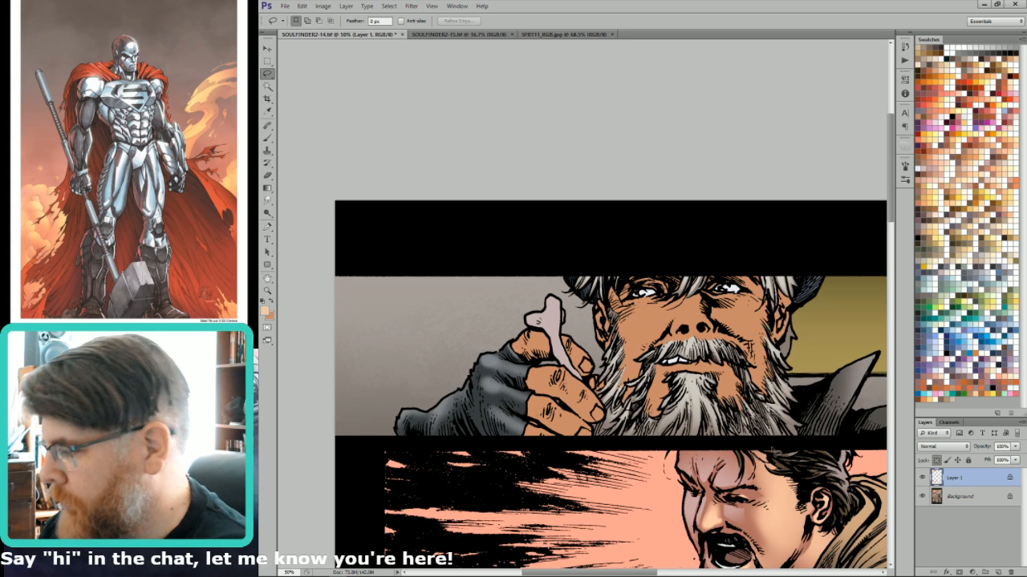
drag(756, 312, 777, 340)
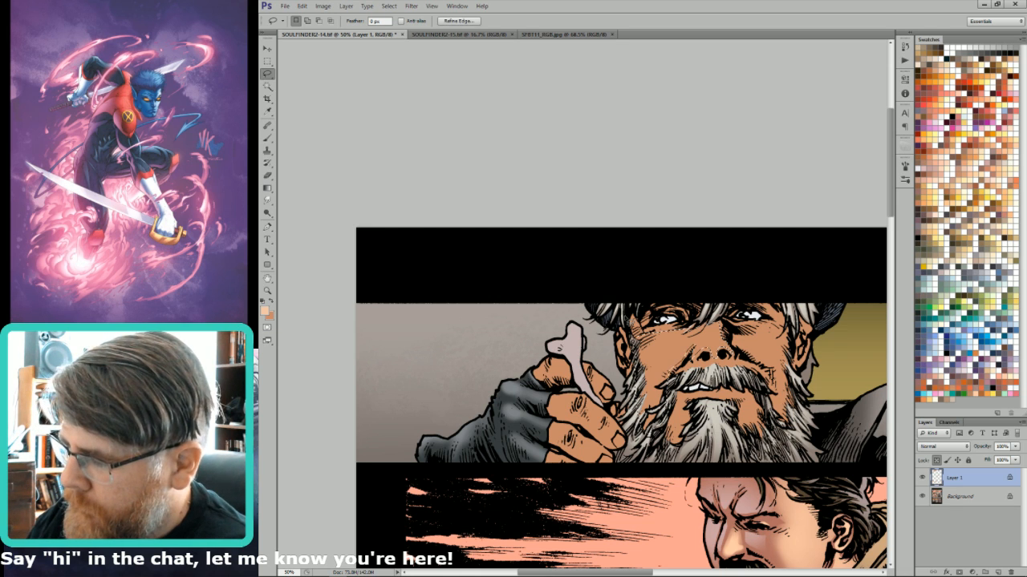
key(b)
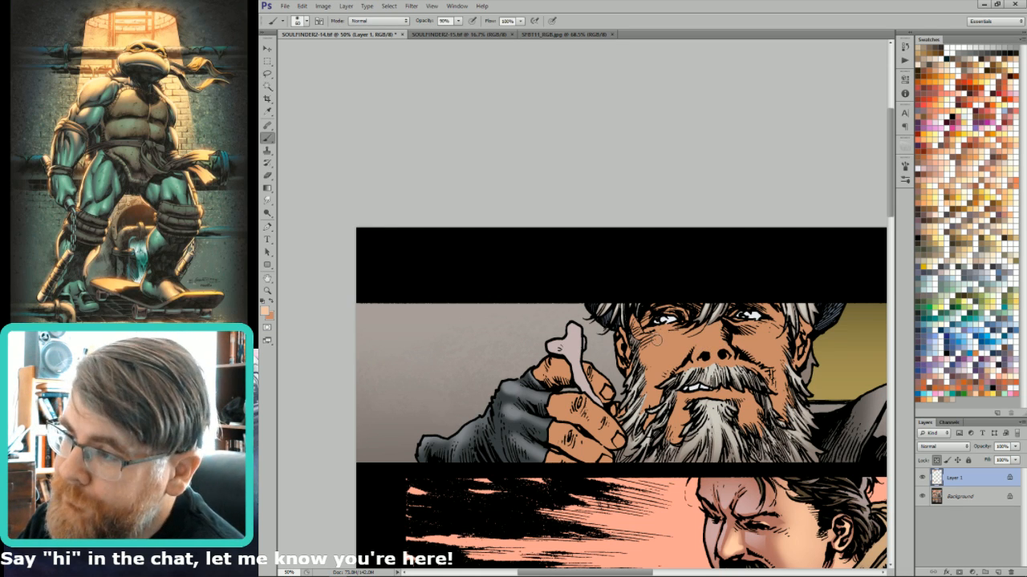
key(bracketright)
key(bracketright)
key(bracketright)
key(bracketright)
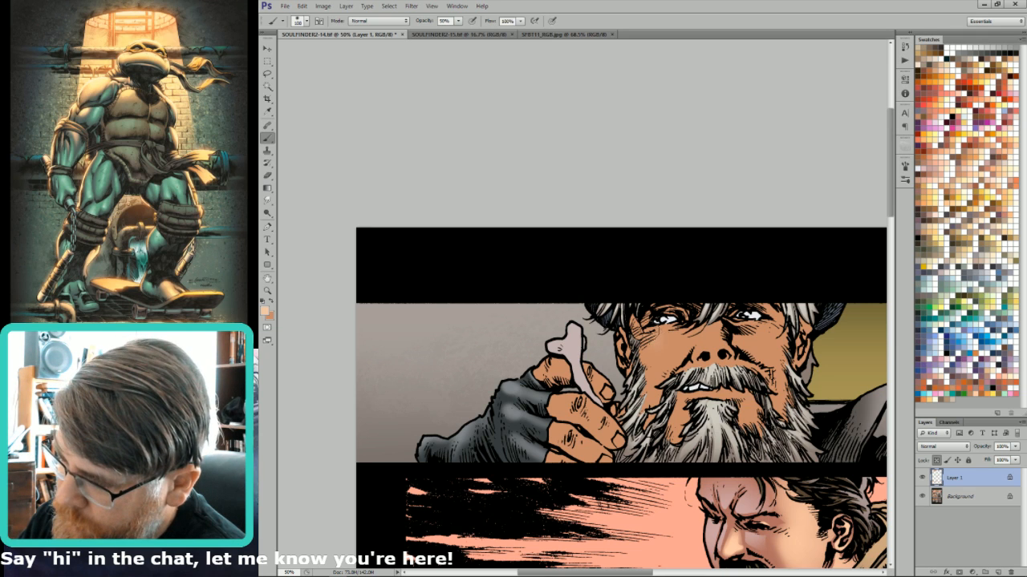
mouse_move(661, 344)
mouse_down()
mouse_move(656, 364)
mouse_move(655, 344)
mouse_up()
Add finer highlights to the old man's face around the nose with a smaller brush at 50% opacity.
key(bracketleft)
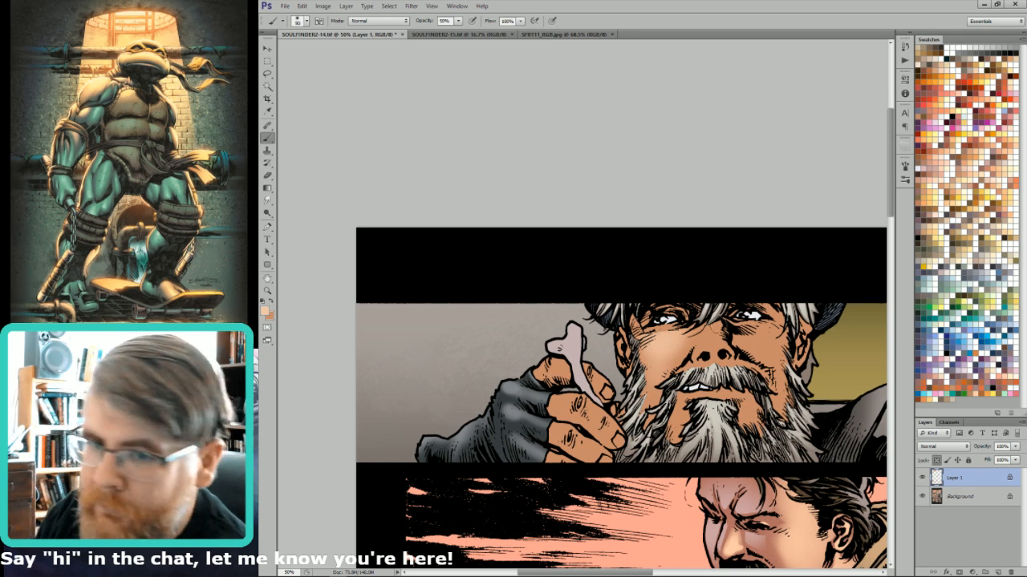
key(bracketleft)
key(bracketleft)
key(bracketleft)
key(bracketleft)
key(bracketleft)
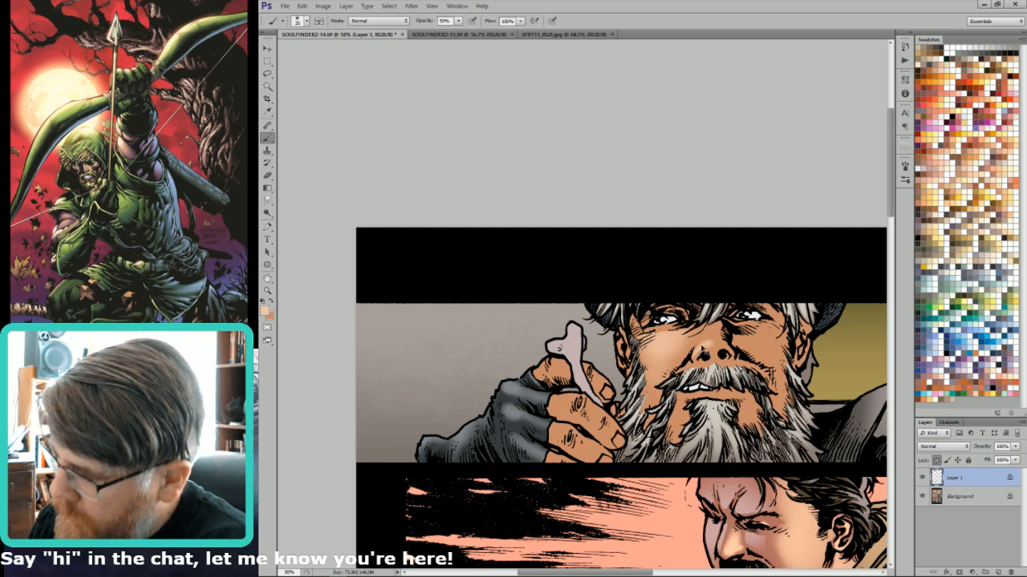
Lasso additional lit areas of the old man's face and brush soft skin highlights into them at 50% opacity.
key(l)
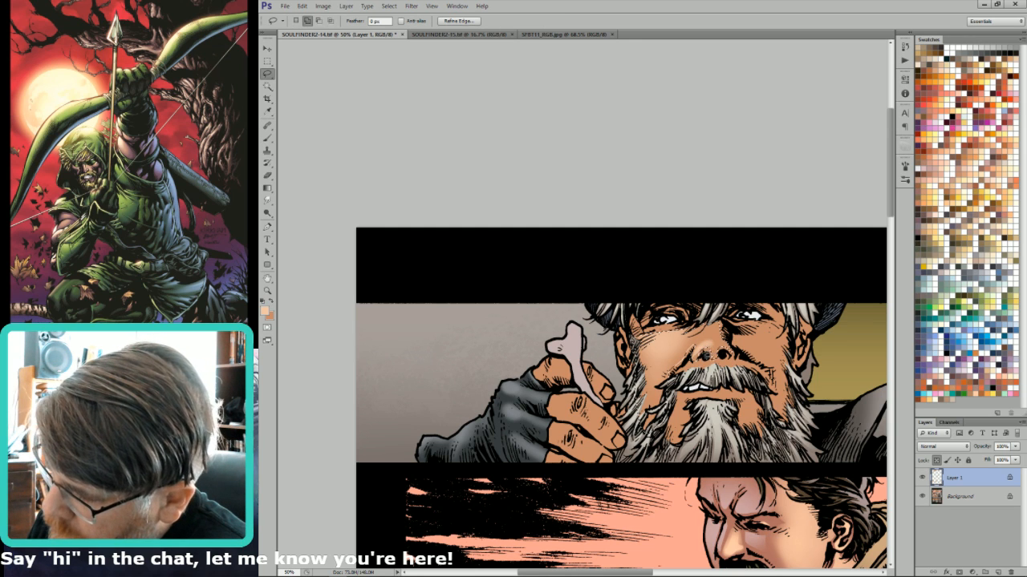
key(b)
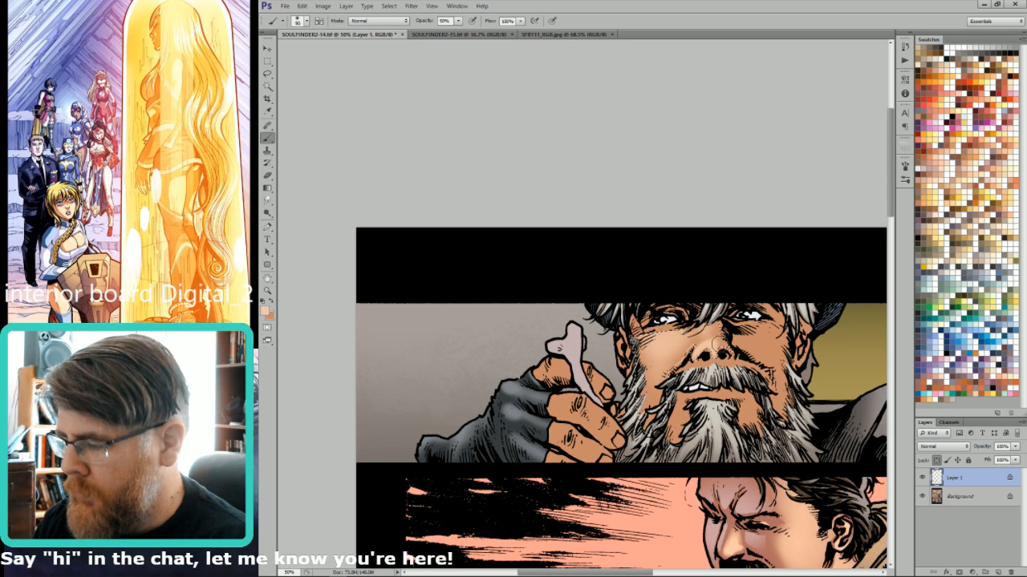
key(bracketleft)
key(bracketleft)
key(bracketleft)
key(bracketleft)
key(bracketleft)
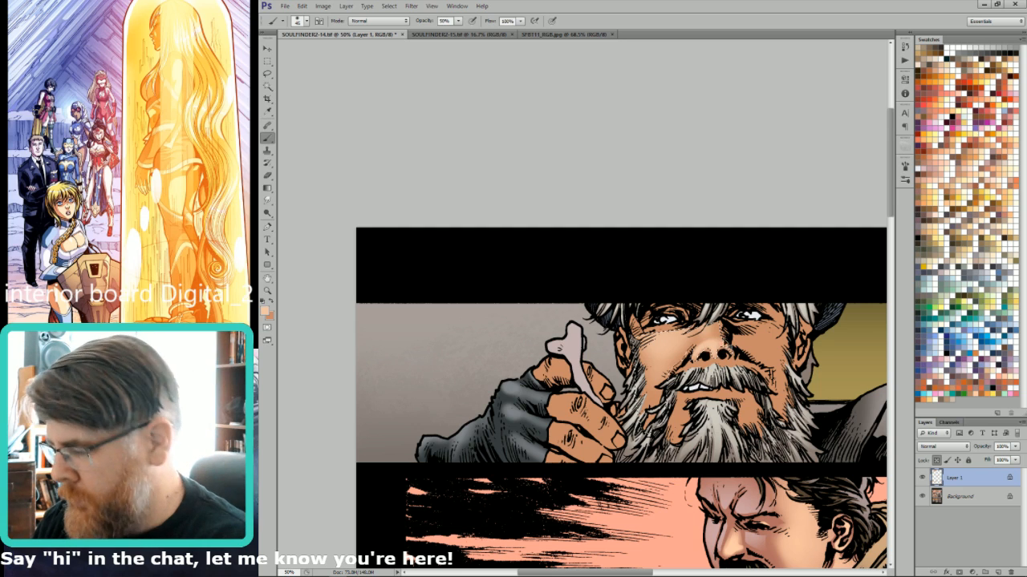
Lasso small skin areas around the old man's mouth and chin and lighten them with radial gradients at 90% opacity.
key(l)
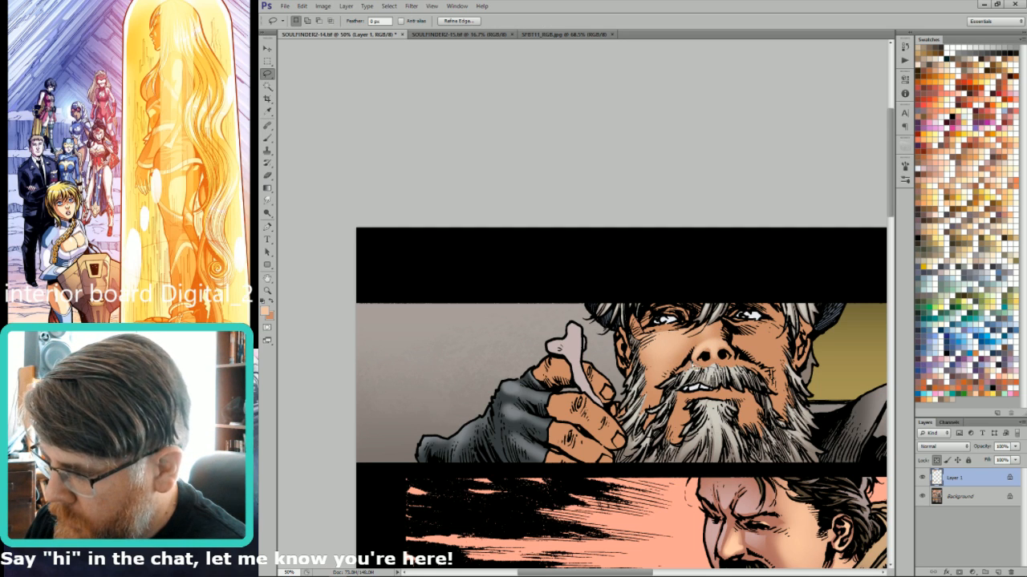
key(g)
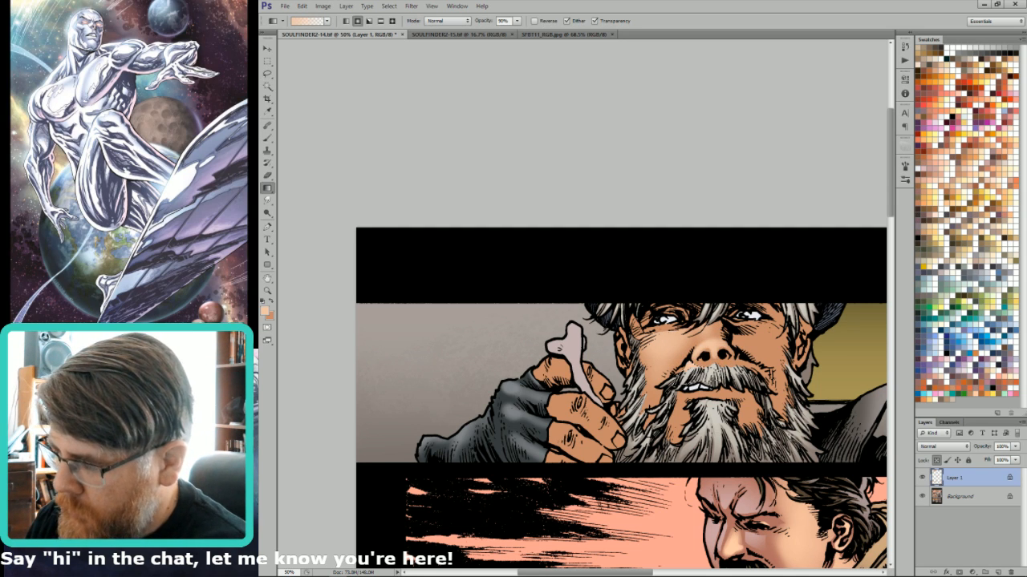
key(l)
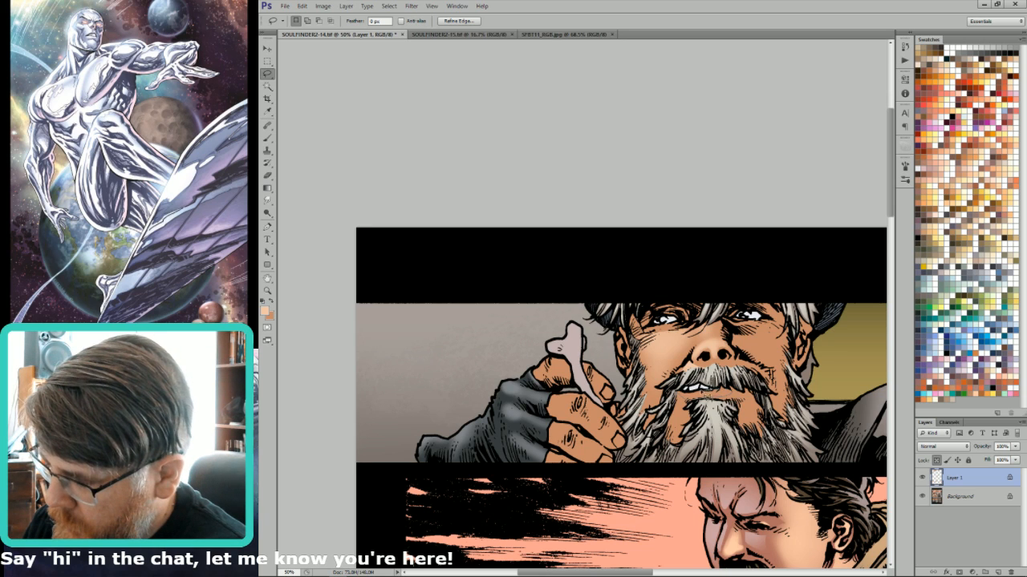
key(g)
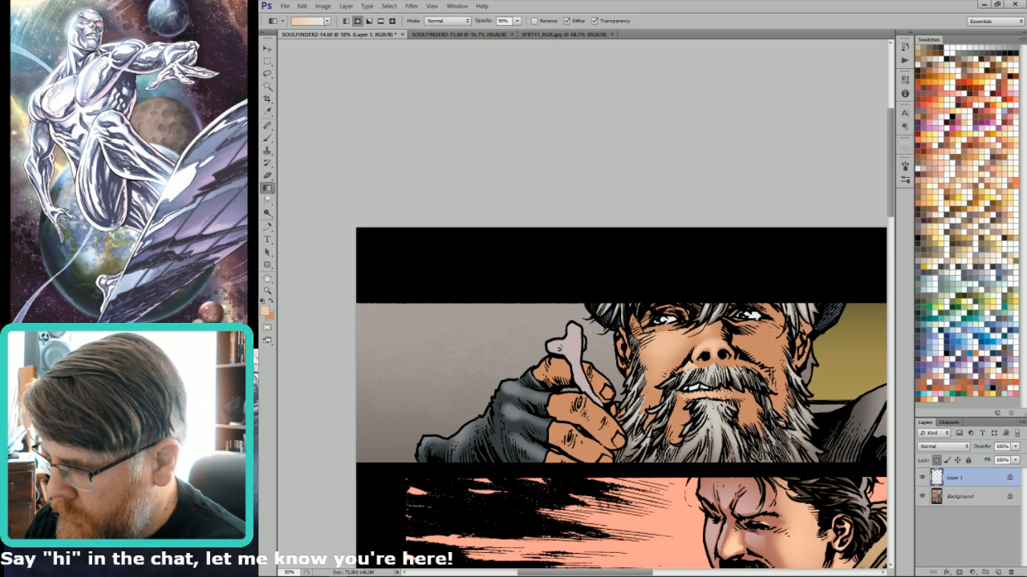
key(l)
key(g)
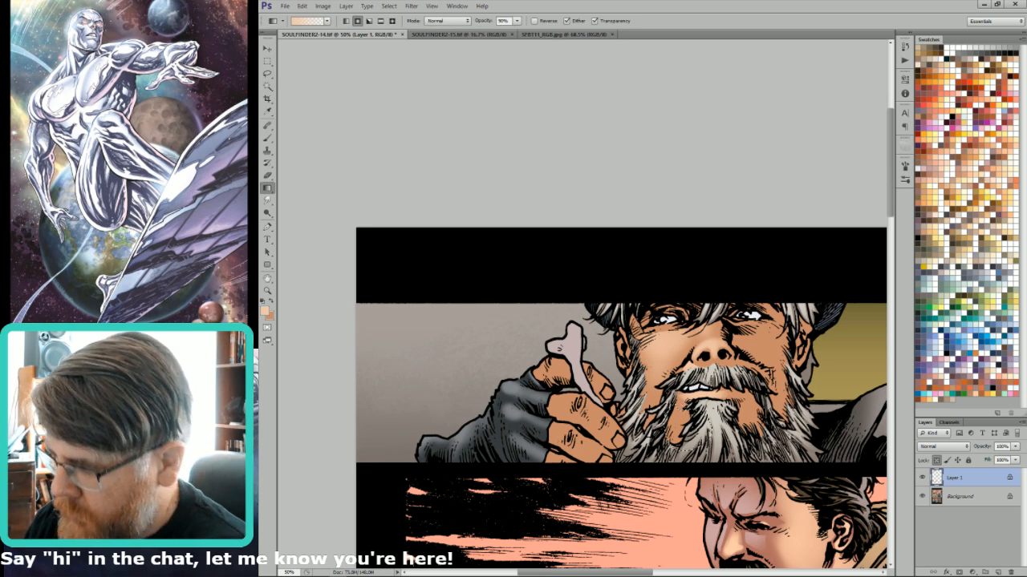
key(l)
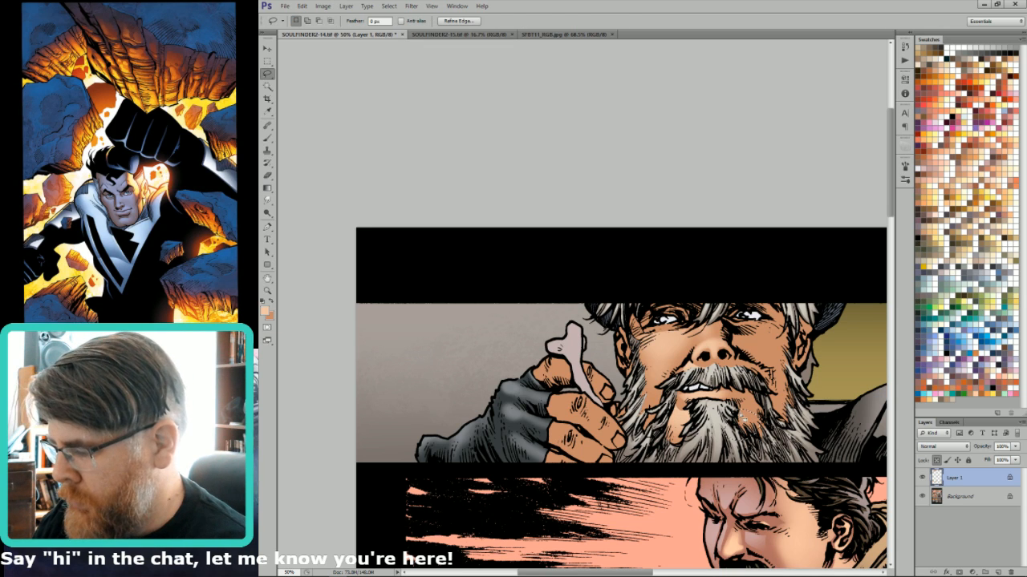
key(g)
drag(743, 416, 748, 433)
Lasso the cheek area below the old man's eye and lighten the selected skin with the Gradient tool at 90% opacity.
key(l)
mouse_move(683, 330)
mouse_down()
mouse_move(691, 336)
mouse_move(648, 351)
mouse_move(690, 353)
mouse_move(668, 339)
mouse_move(673, 367)
mouse_move(686, 332)
mouse_move(651, 346)
mouse_up()
key(g)
key(l)
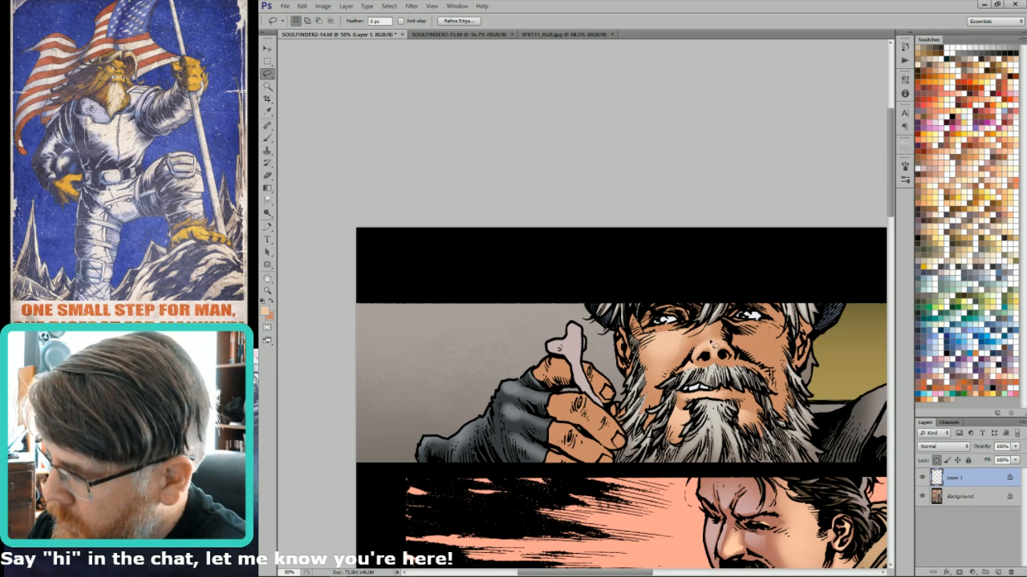
key(g)
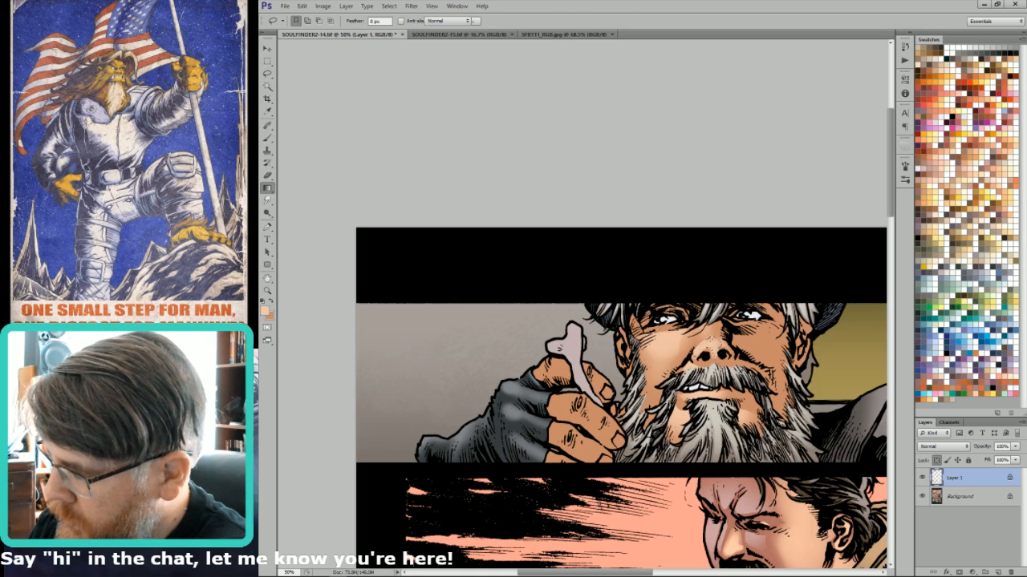
Lasso the old man's finger beside the bone in the first panel and brush a soft highlight into it at 50% opacity.
key(ctrl+0)
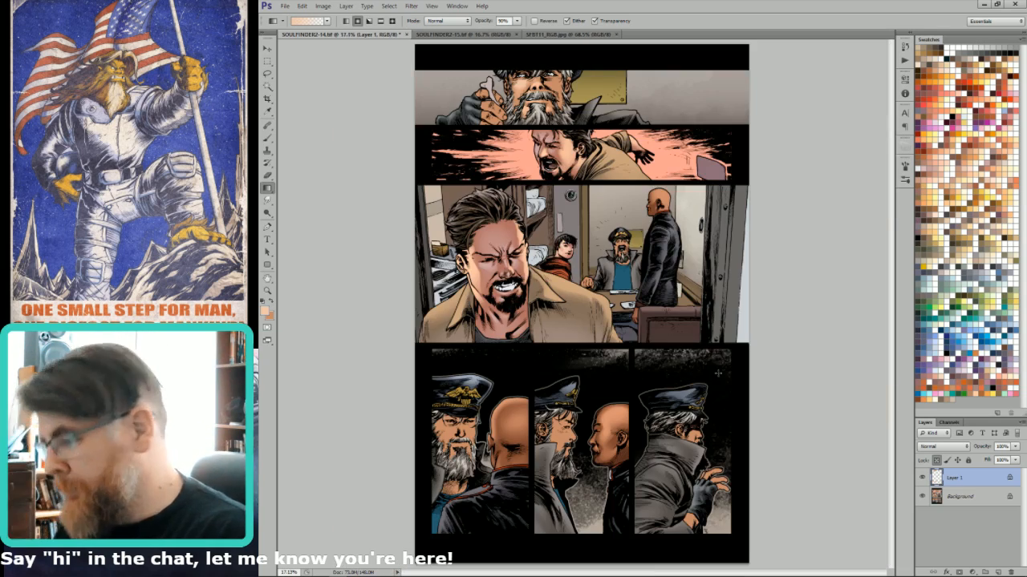
key(l)
drag(419, 50, 587, 121)
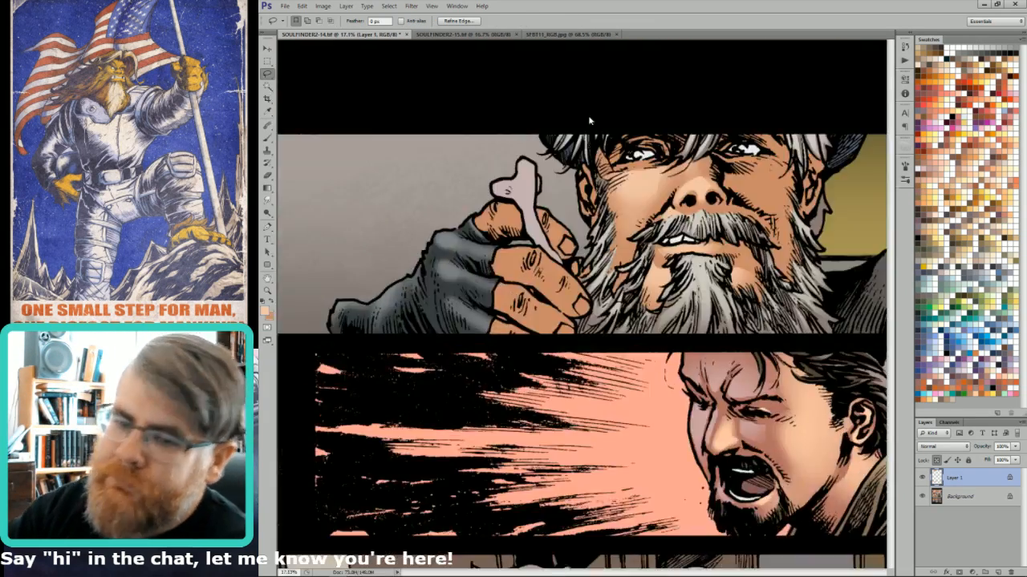
drag(549, 230, 598, 242)
key(b)
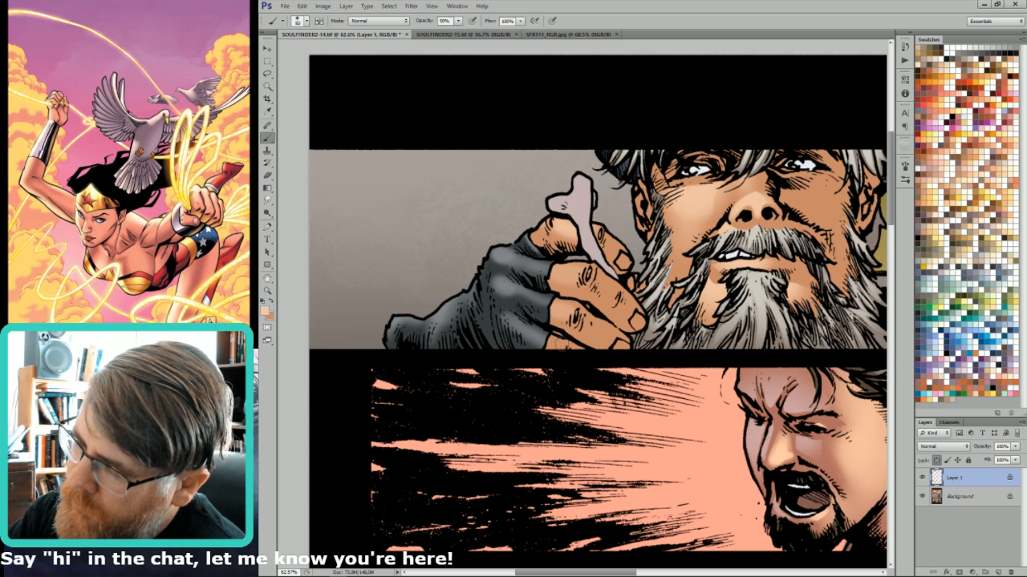
key(bracketright)
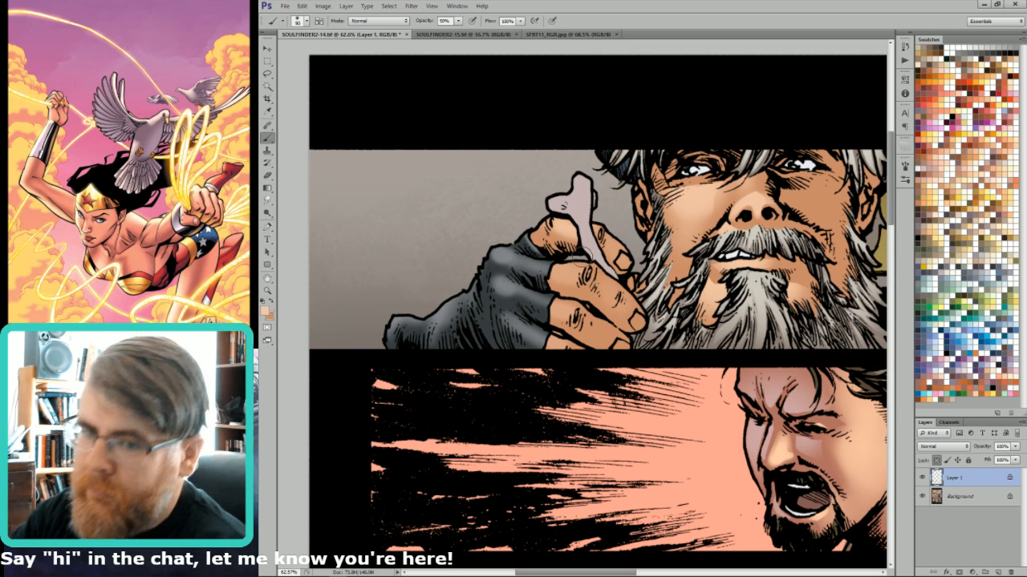
key(bracketright)
key(bracketright)
Lasso the old man's lower fingers below the bone and brush soft skin highlights into them at 50% opacity.
key(l)
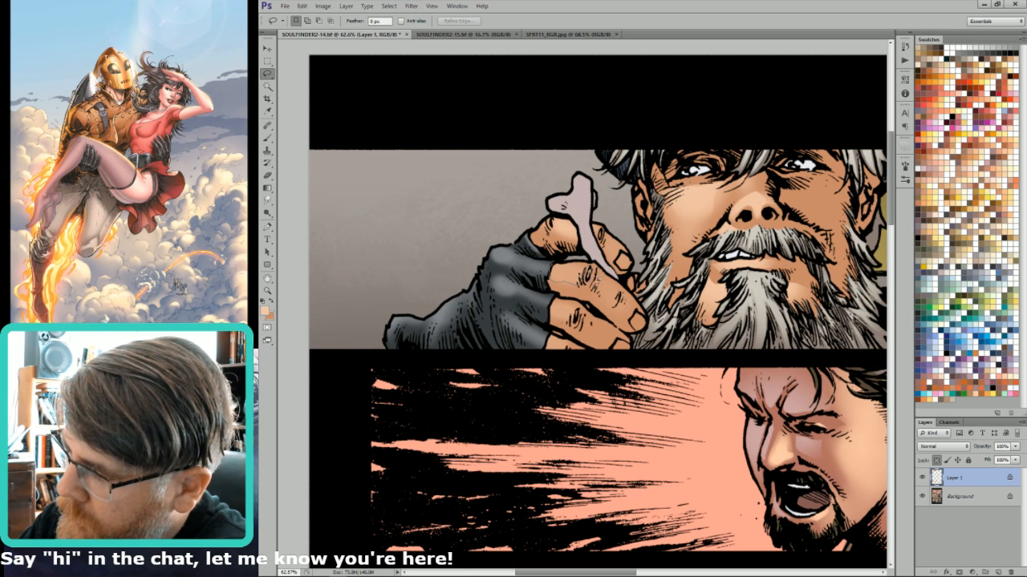
mouse_move(651, 315)
mouse_down()
mouse_move(579, 265)
mouse_move(561, 281)
mouse_up()
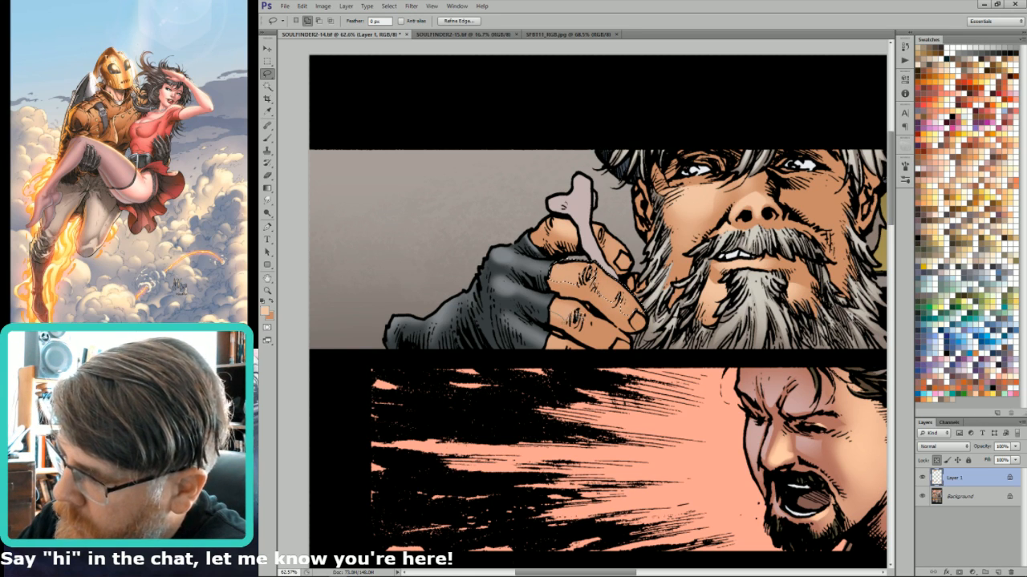
mouse_move(589, 335)
mouse_down()
mouse_move(631, 348)
mouse_move(600, 320)
mouse_move(543, 300)
mouse_up()
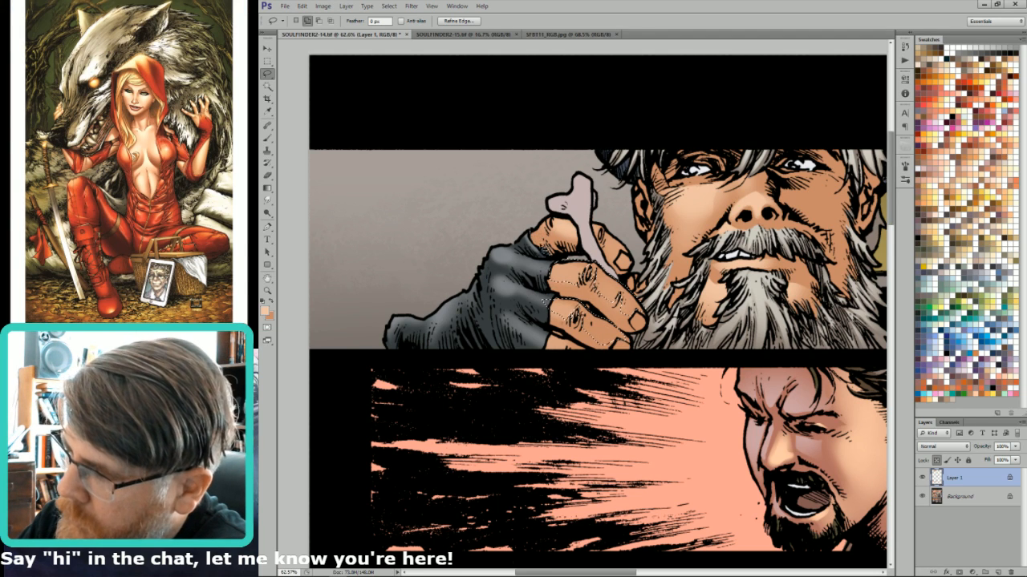
key(b)
key(ctrl+h)
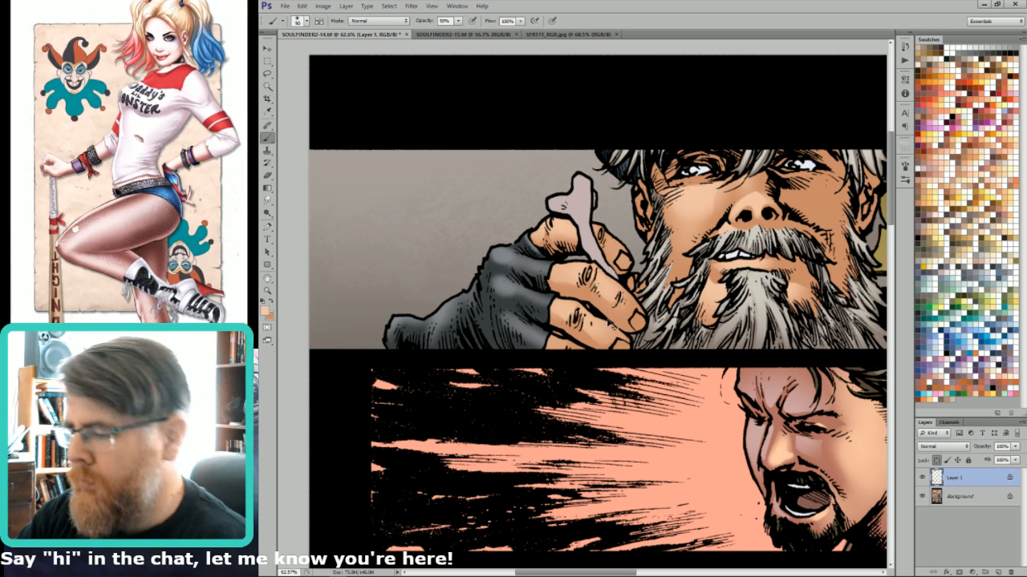
key(l)
key(b)
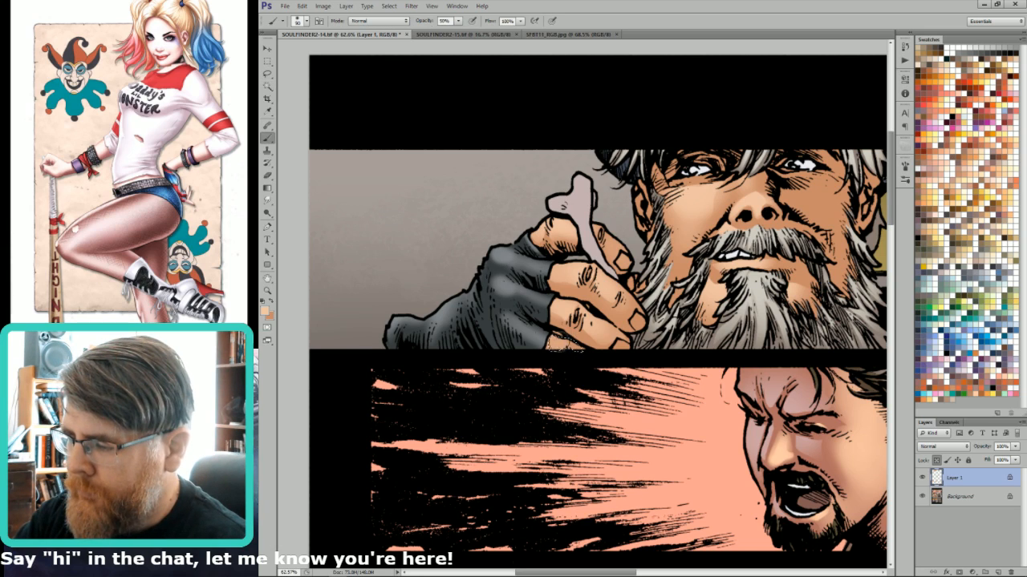
key(ctrl+minus)
key(ctrl+minus)
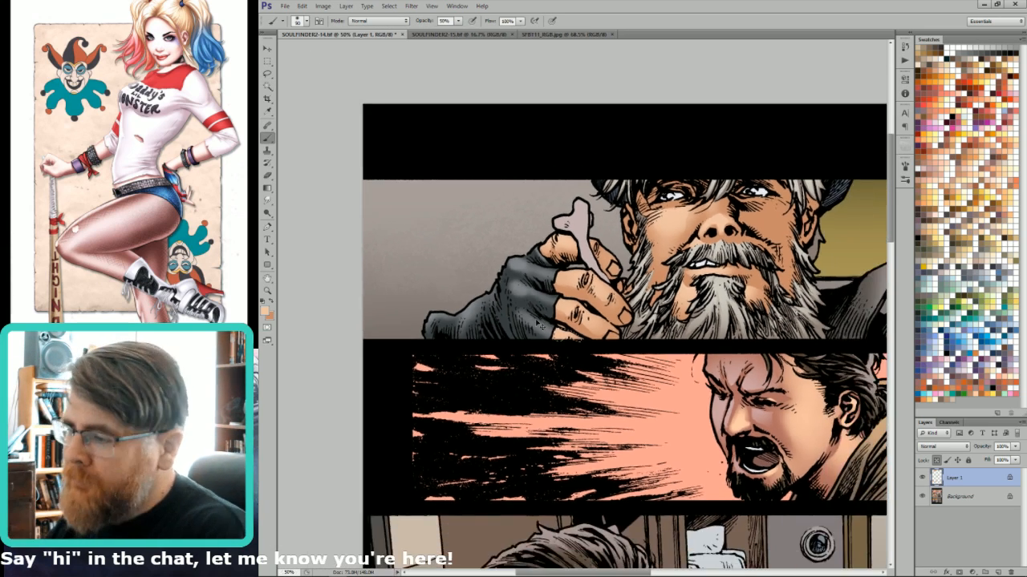
Refine the highlights around the old man's nose with a small brush at 50% opacity.
key(l)
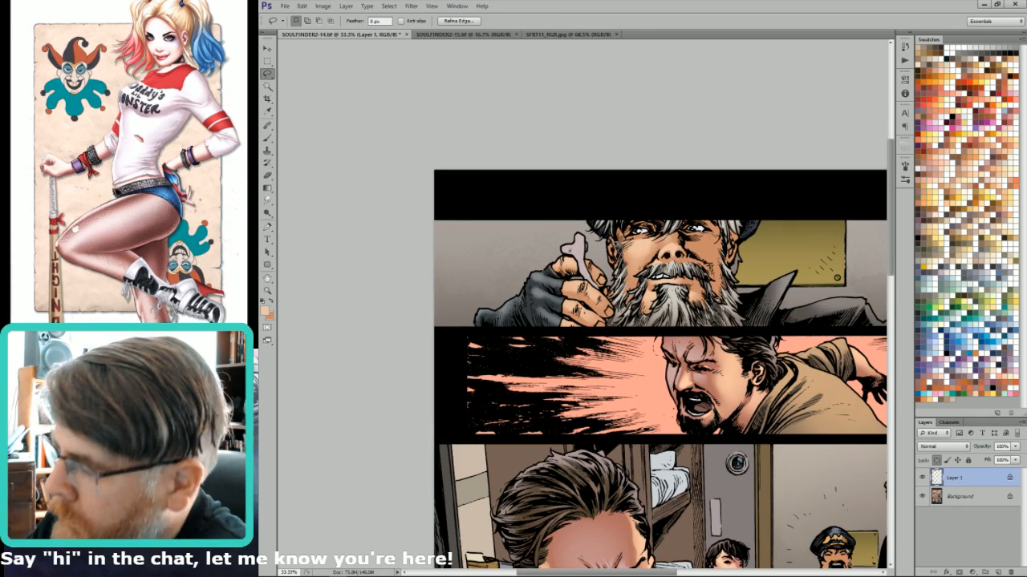
key(g)
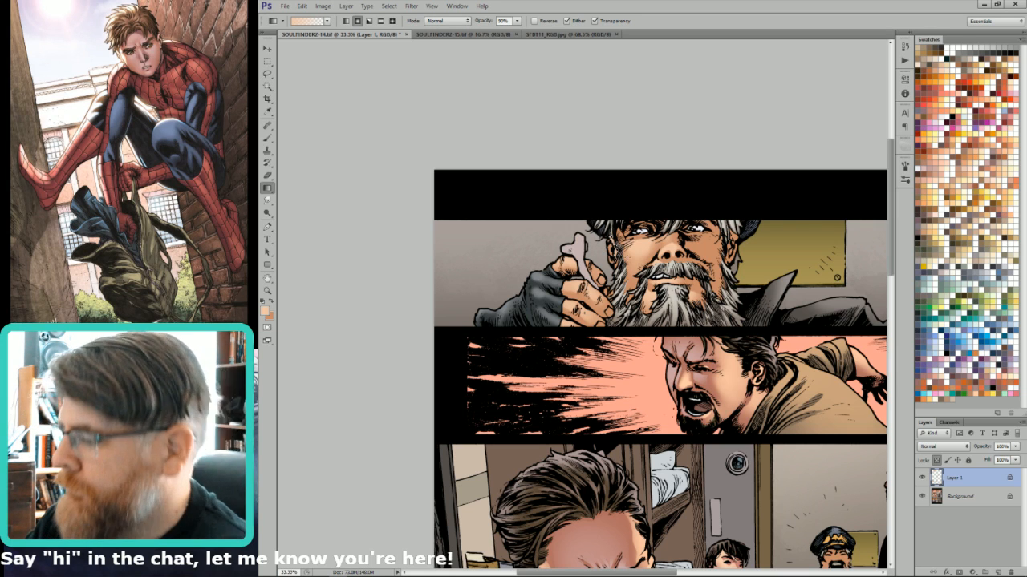
key(l)
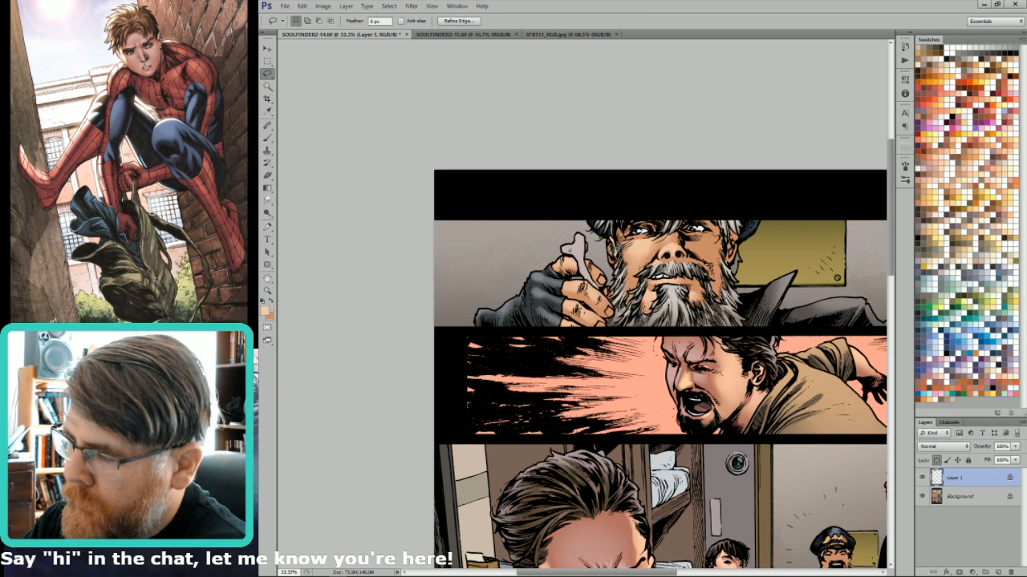
key(g)
key(b)
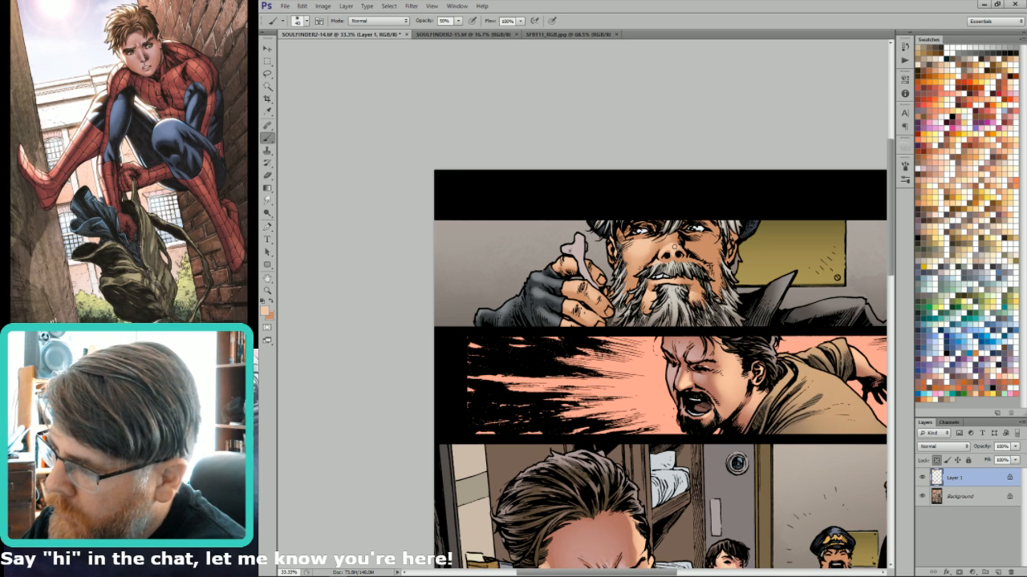
key(x)
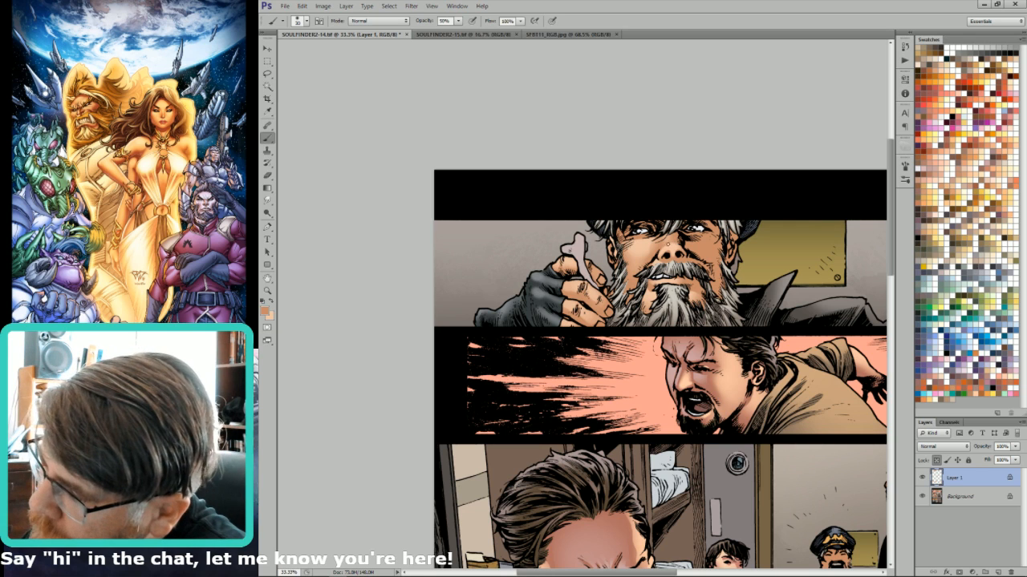
key(x)
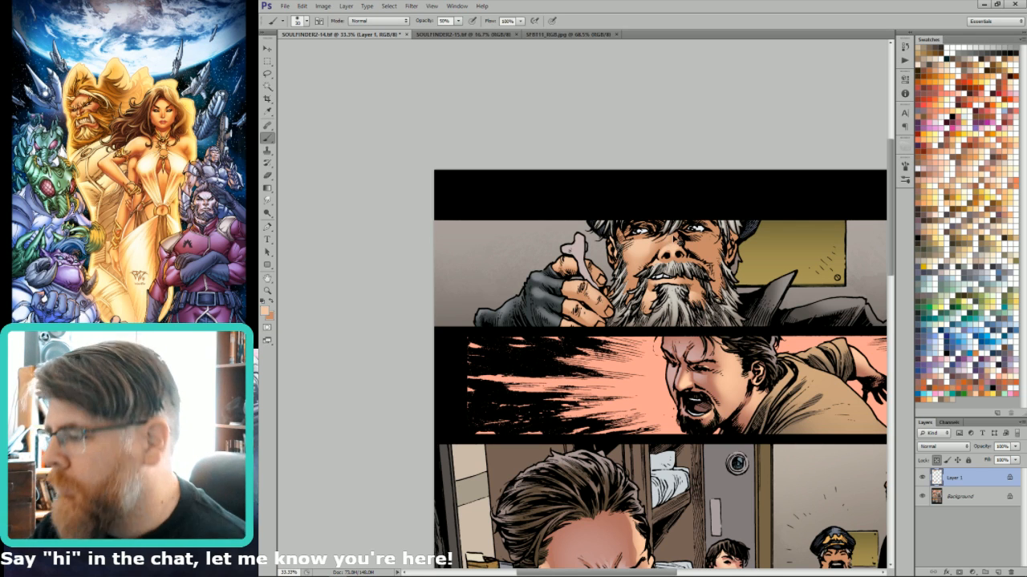
Lasso the old man's cheek beside the nose and lighten the selected skin with a radial gradient at 90% opacity.
key(l)
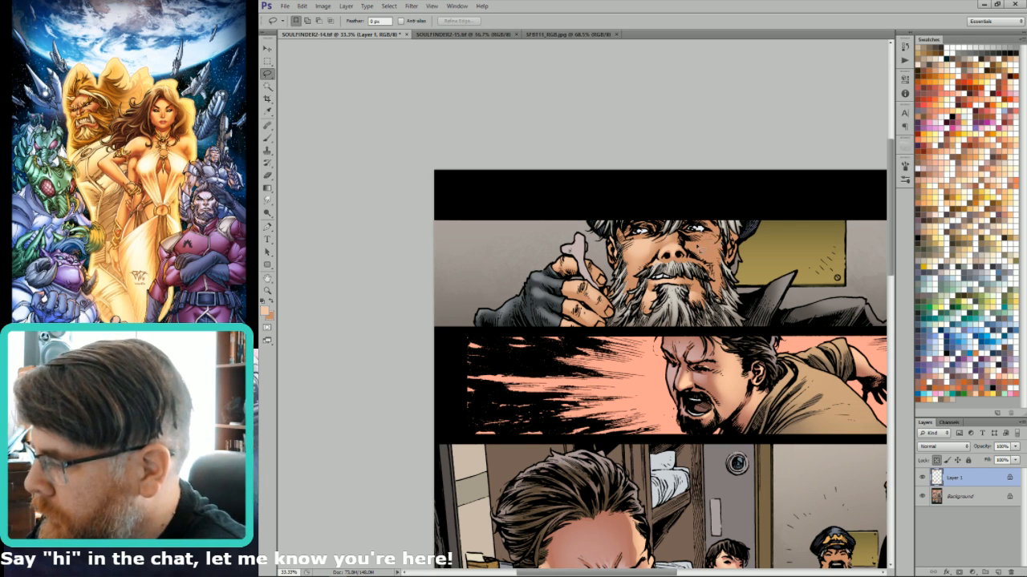
mouse_move(699, 258)
mouse_down()
mouse_move(709, 267)
mouse_move(723, 250)
mouse_move(713, 242)
mouse_up()
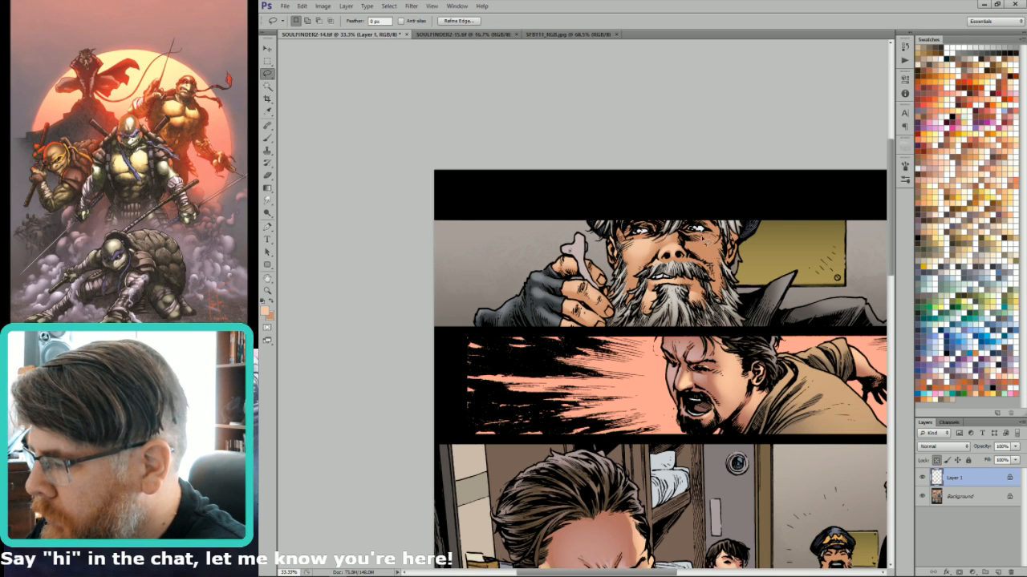
key(g)
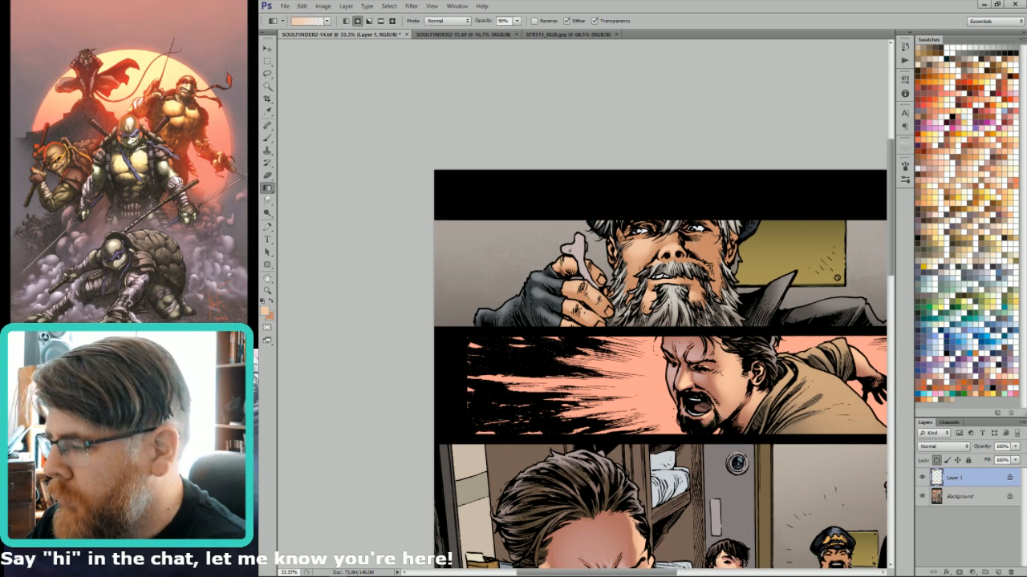
key(l)
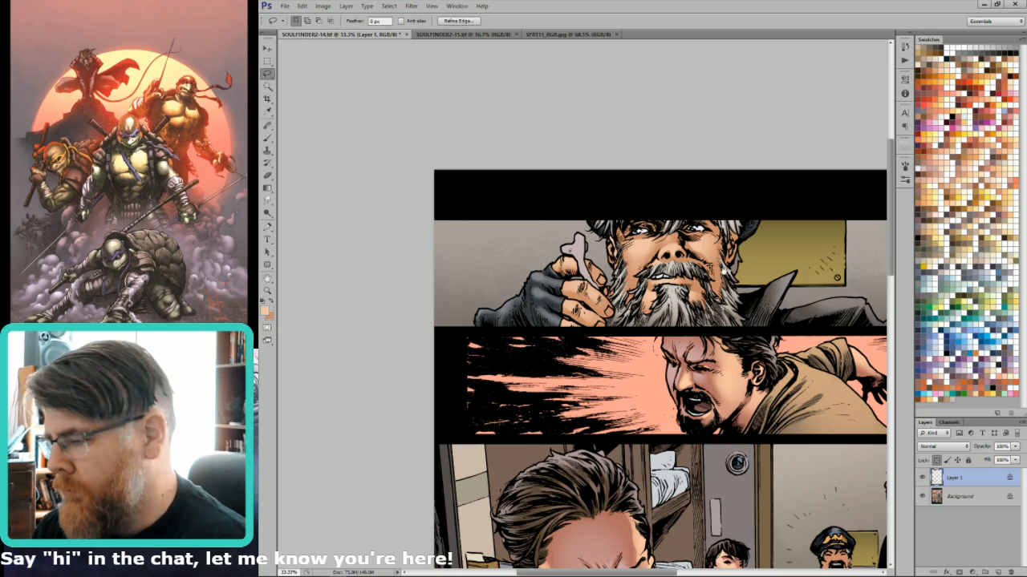
Lighten the selected fist of the seated captain in the third panel with a radial gradient at 90% opacity.
scroll(764, 255, right, 3)
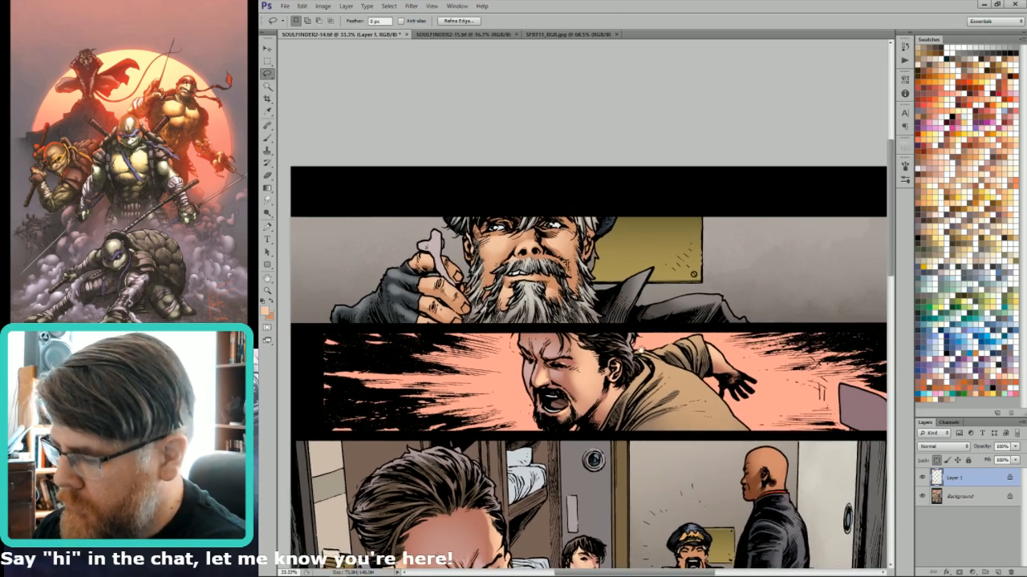
scroll(718, 242, down, 4)
scroll(719, 242, left, 2)
scroll(633, 304, down, 2)
scroll(633, 305, left, 1)
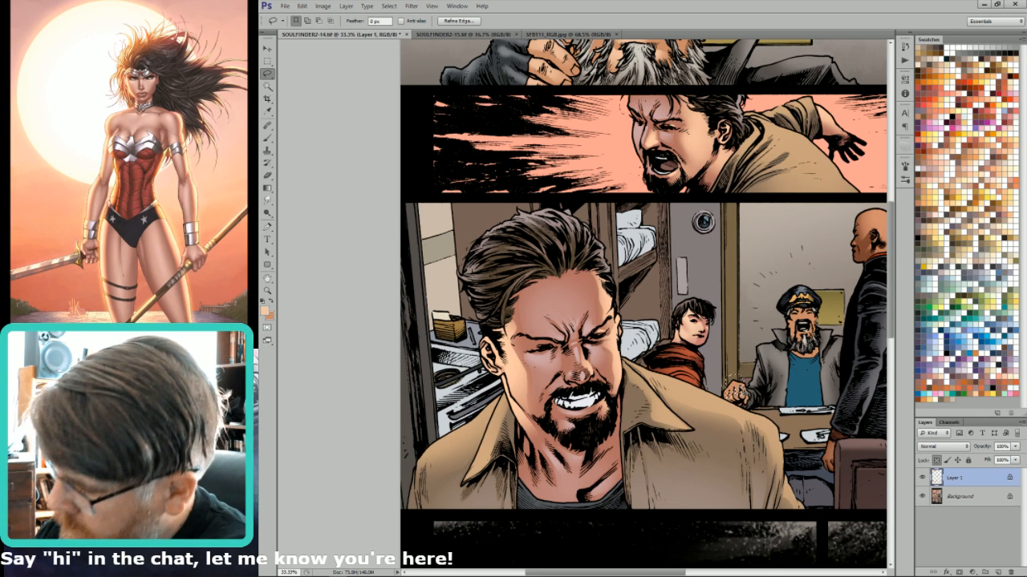
key(g)
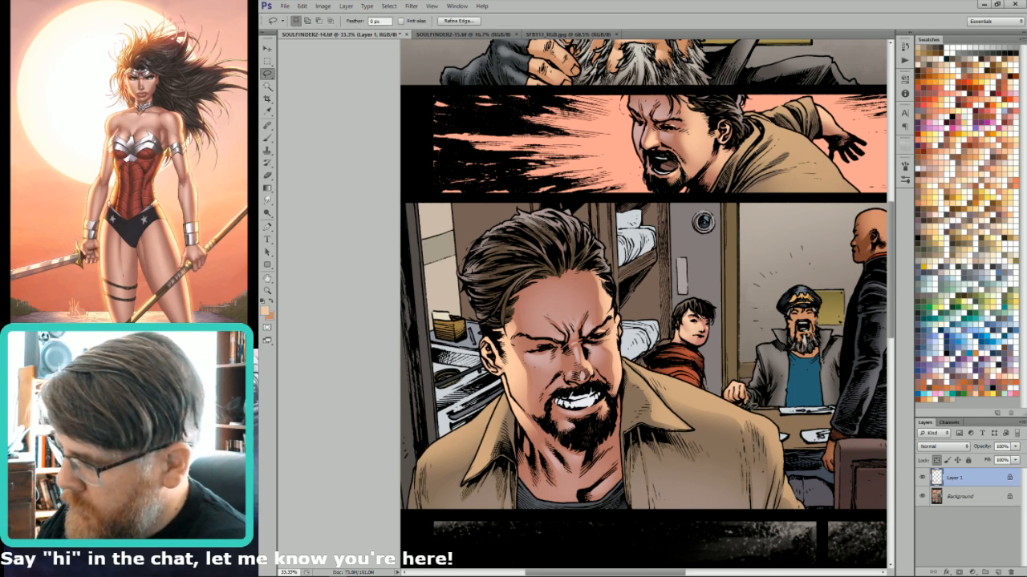
Lasso the lit skin on the seated captain's face, lighten it with a radial gradient at 90% opacity, and deselect.
key(l)
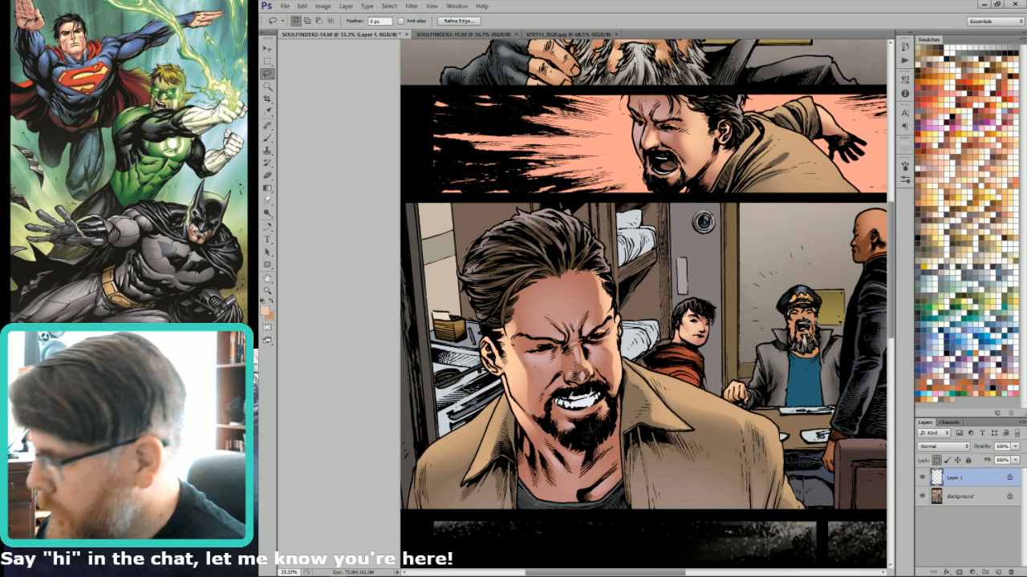
mouse_move(800, 324)
mouse_down()
mouse_move(790, 327)
mouse_move(794, 345)
mouse_move(814, 335)
mouse_move(798, 321)
mouse_move(818, 330)
mouse_move(814, 319)
mouse_move(817, 341)
mouse_move(799, 368)
mouse_move(817, 361)
mouse_up()
key(g)
mouse_move(808, 317)
mouse_down()
mouse_move(798, 340)
mouse_move(702, 311)
mouse_up()
key(ctrl+d)
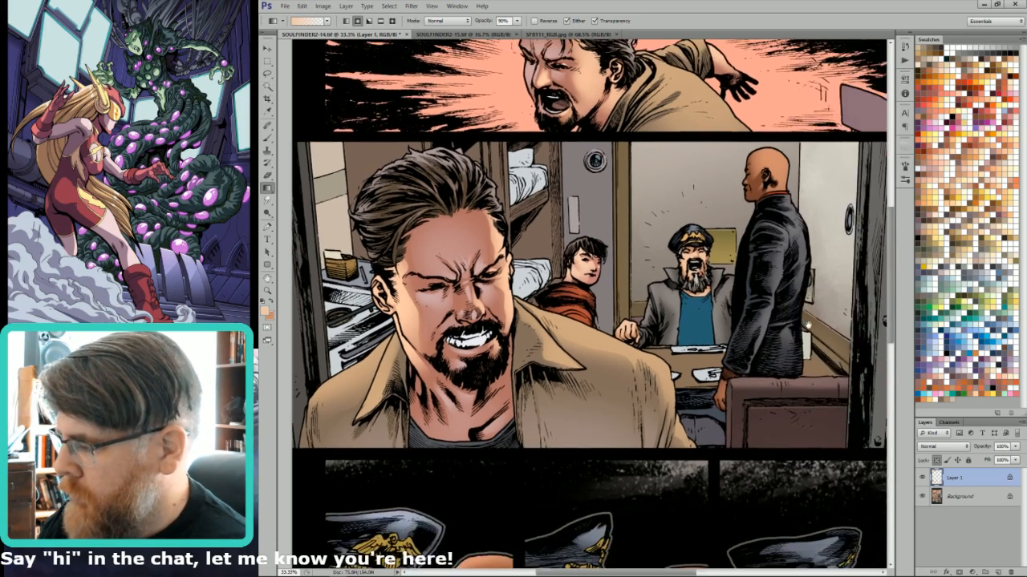
Lasso the lit skin of the captain's face in the first bottom-row panel and brush soft highlights into it at 50% opacity.
mouse_move(783, 358)
mouse_down()
mouse_move(814, 273)
mouse_move(917, 104)
mouse_up()
key(l)
drag(529, 333, 613, 298)
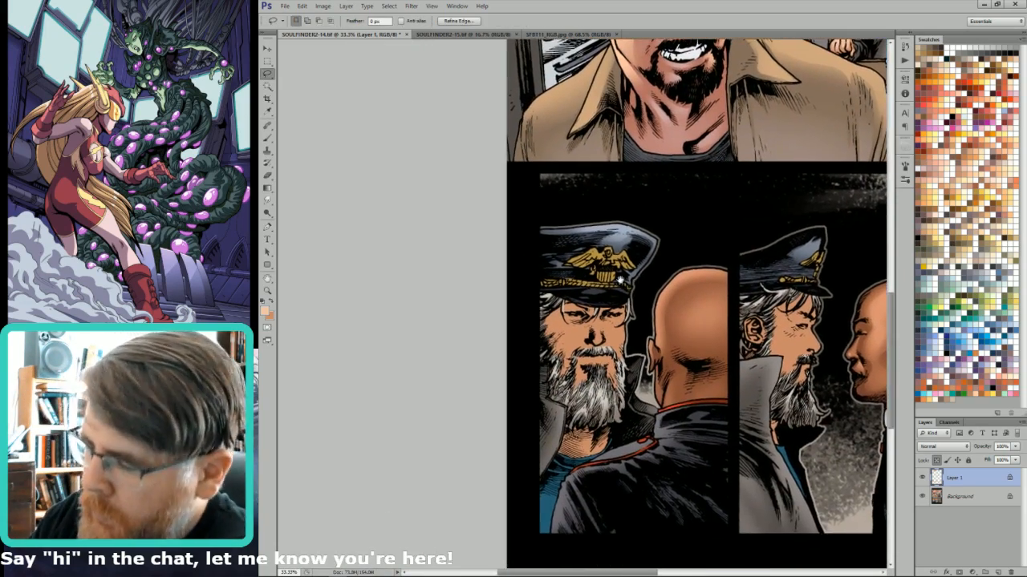
key(ctrl+d)
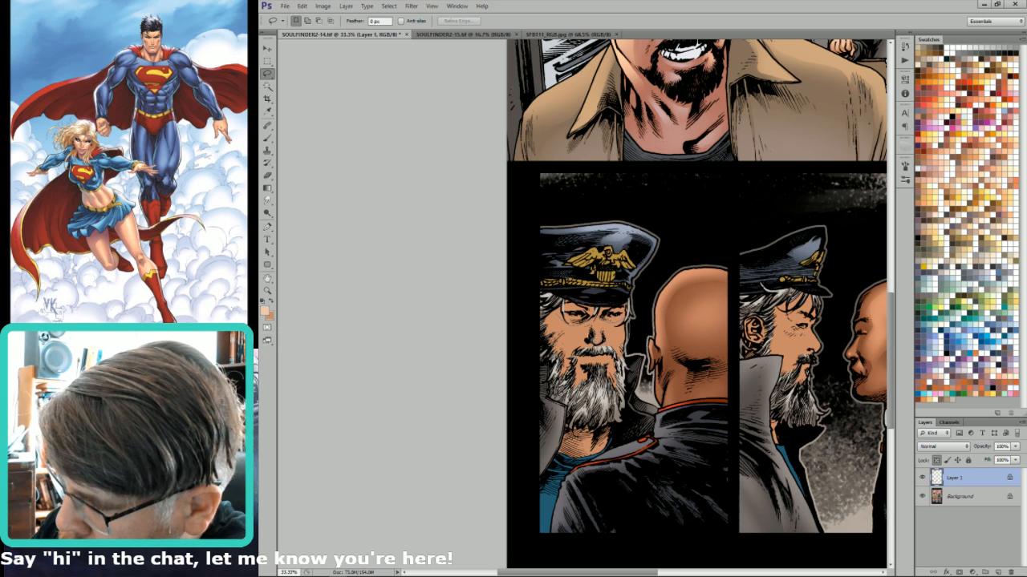
mouse_move(600, 351)
mouse_down()
mouse_move(573, 369)
mouse_move(558, 317)
mouse_move(637, 296)
mouse_move(595, 337)
mouse_up()
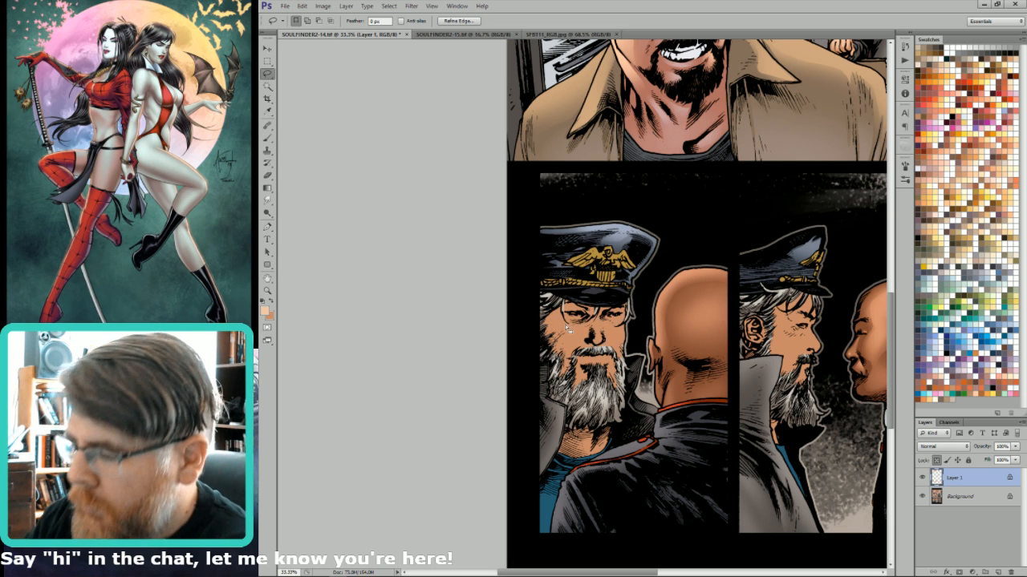
key(b)
key(bracketright)
key(bracketright)
key(bracketright)
key(bracketright)
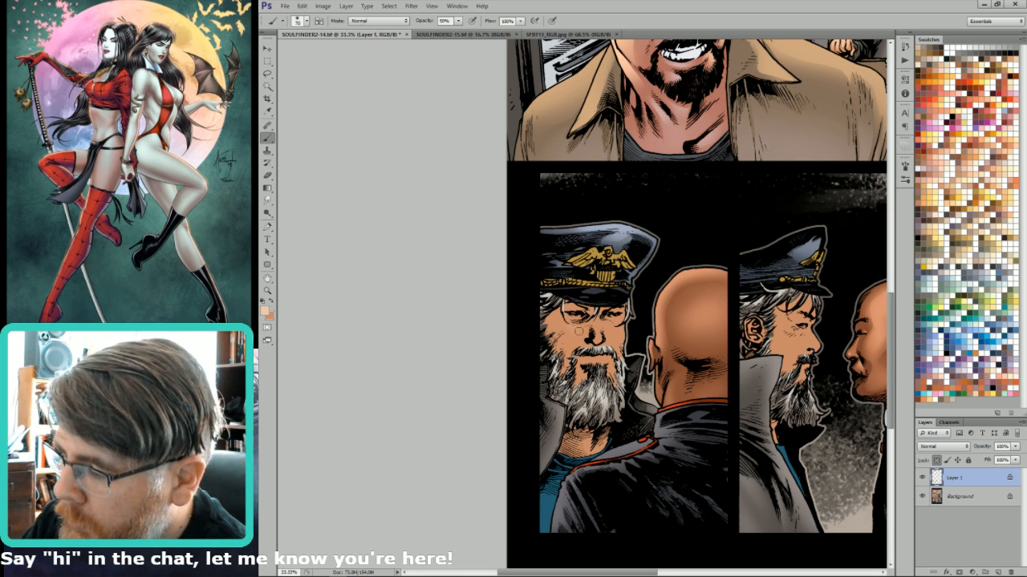
mouse_move(577, 330)
mouse_down()
mouse_move(568, 322)
mouse_move(569, 330)
mouse_move(579, 321)
mouse_up()
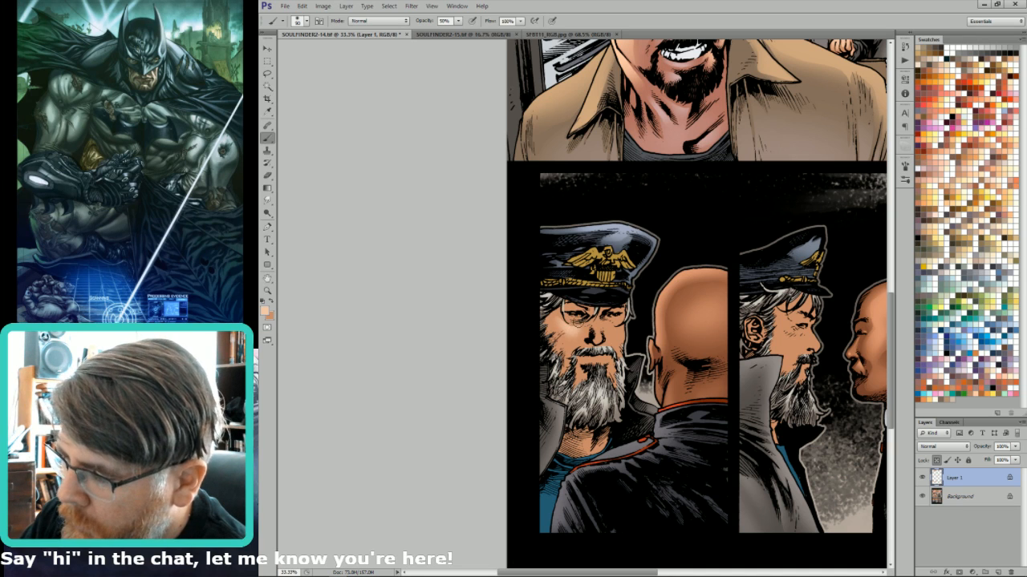
Build up highlights around the bottom-row captain's eyes and cheek with varying brush sizes at 50% opacity.
key(bracketright)
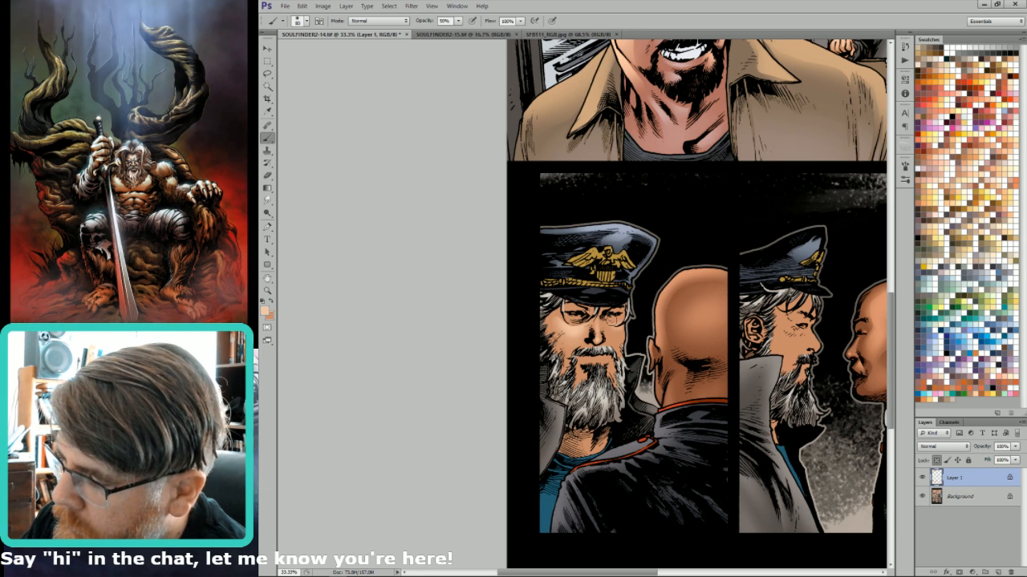
key(bracketright)
key(bracketright)
key(bracketleft)
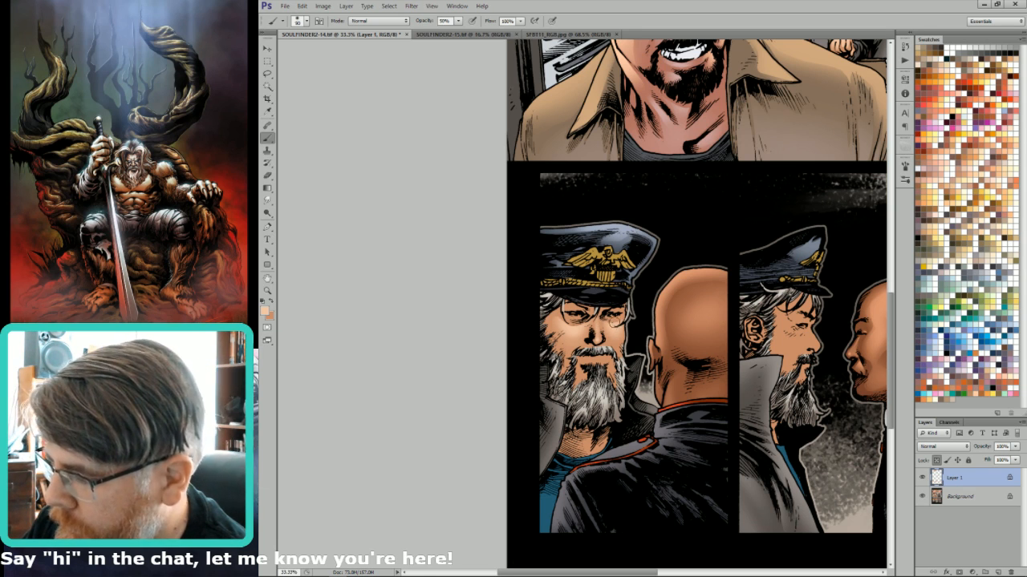
key(bracketleft)
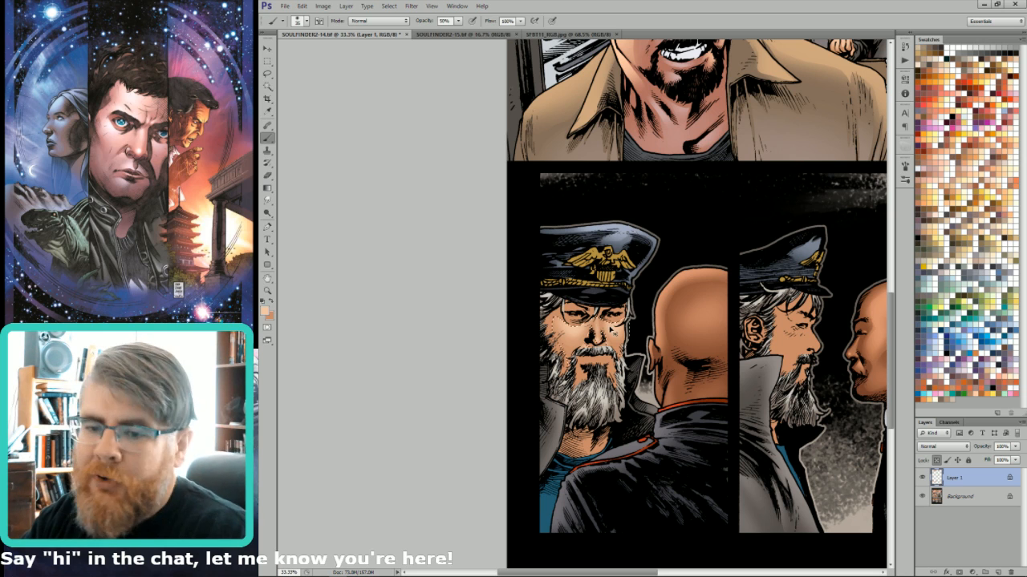
Lasso the lower lip and remaining lit skin below the first bottom-row captain's face, lightening each selection with a radial gradient at 90% opacity.
key(l)
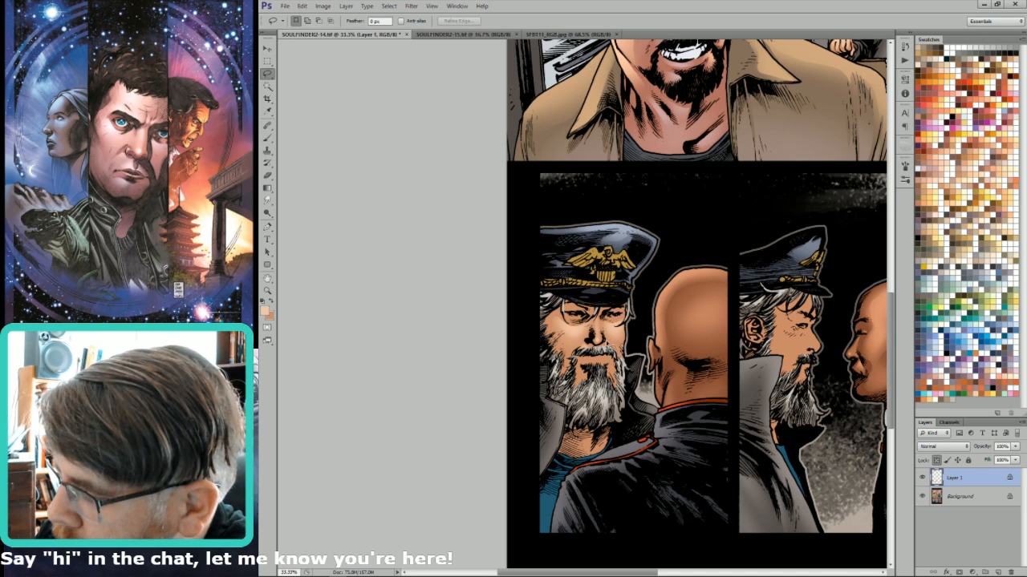
mouse_move(617, 361)
mouse_down()
mouse_move(603, 350)
mouse_move(584, 359)
mouse_move(589, 346)
mouse_up()
key(g)
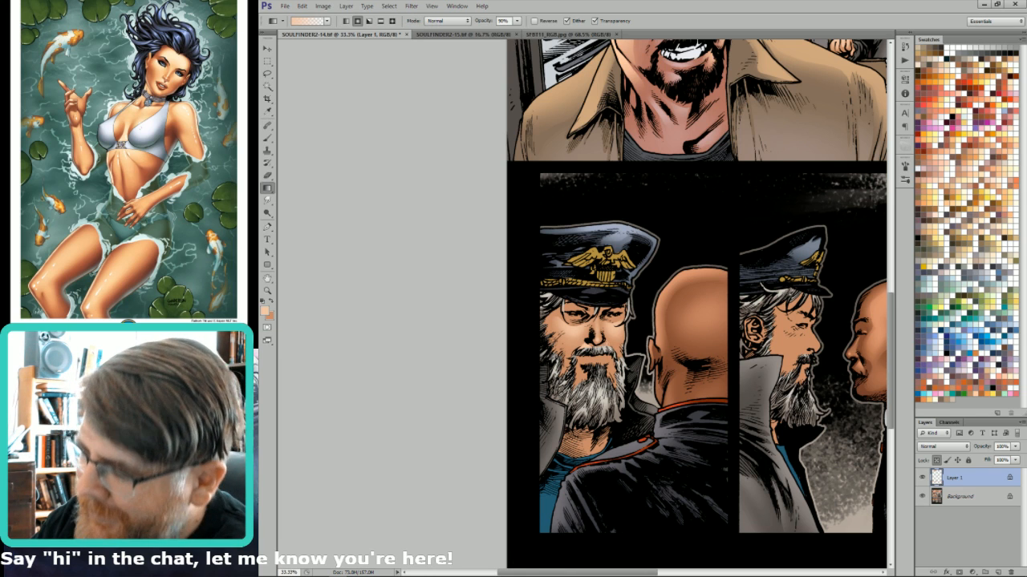
key(l)
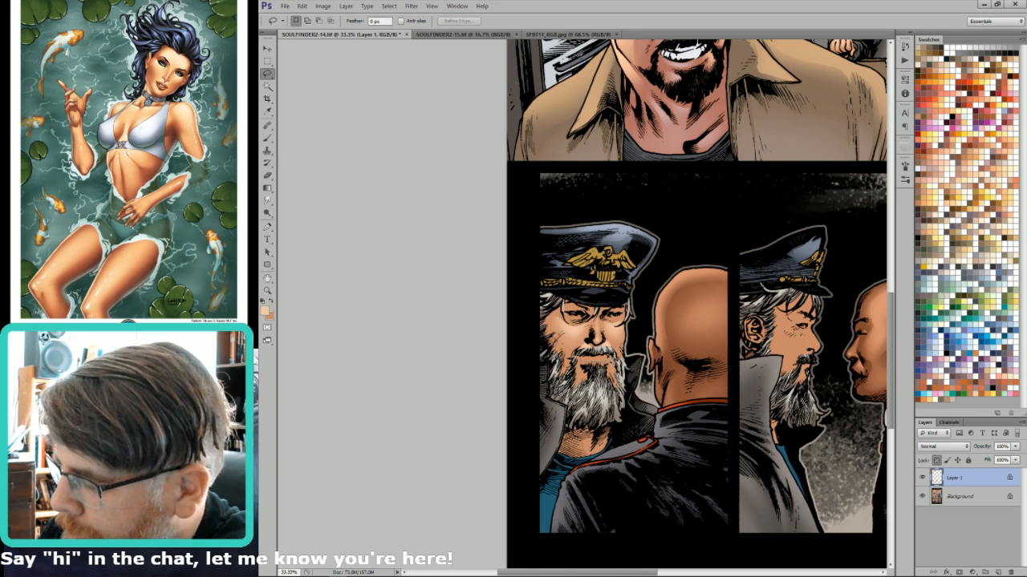
drag(585, 358, 603, 378)
key(g)
key(l)
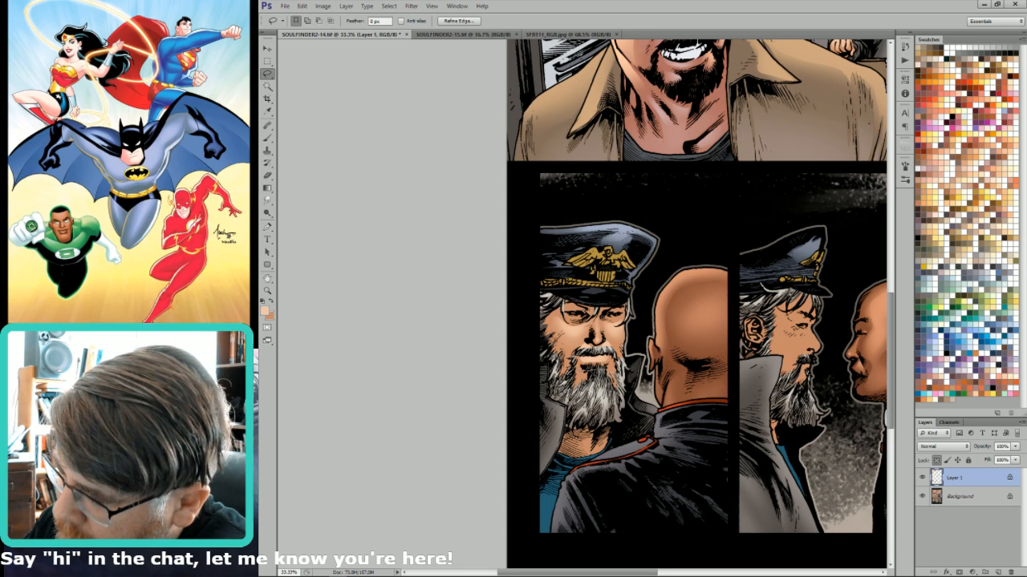
key(g)
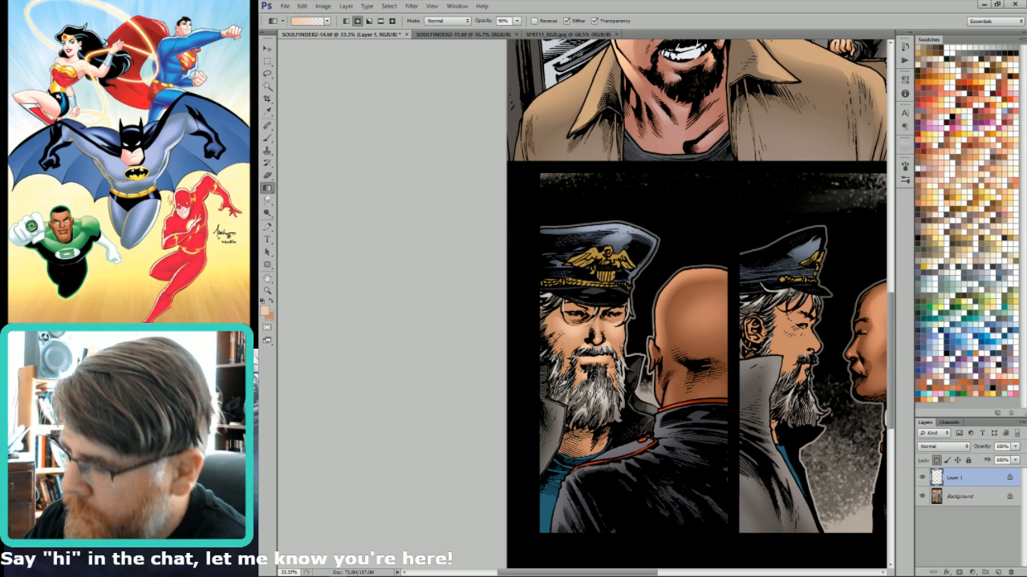
key(l)
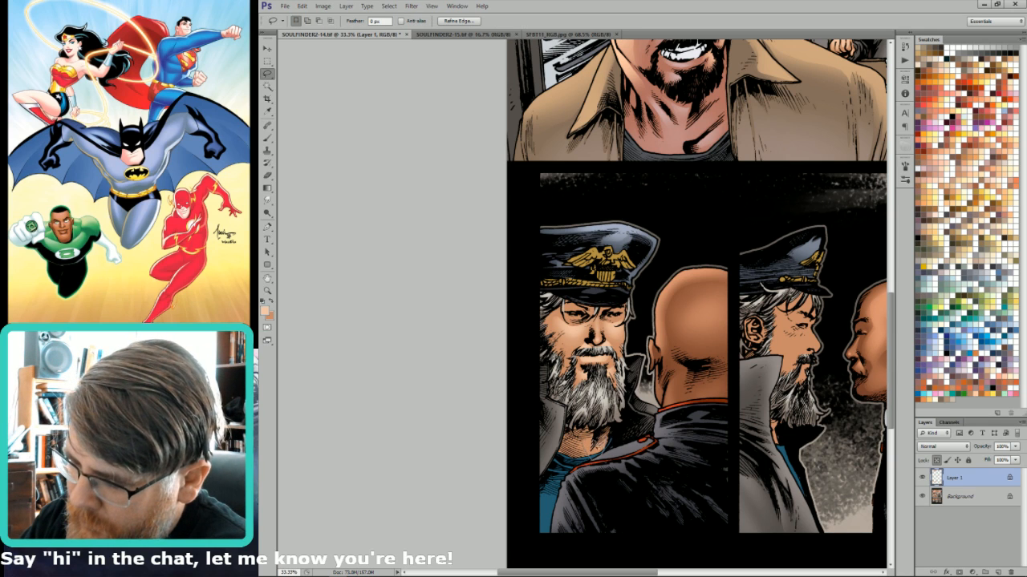
key(g)
Load the "normal" pencil preset and touch up the nose highlight on the captain in the first bottom-row panel.
key(ctrl+0)
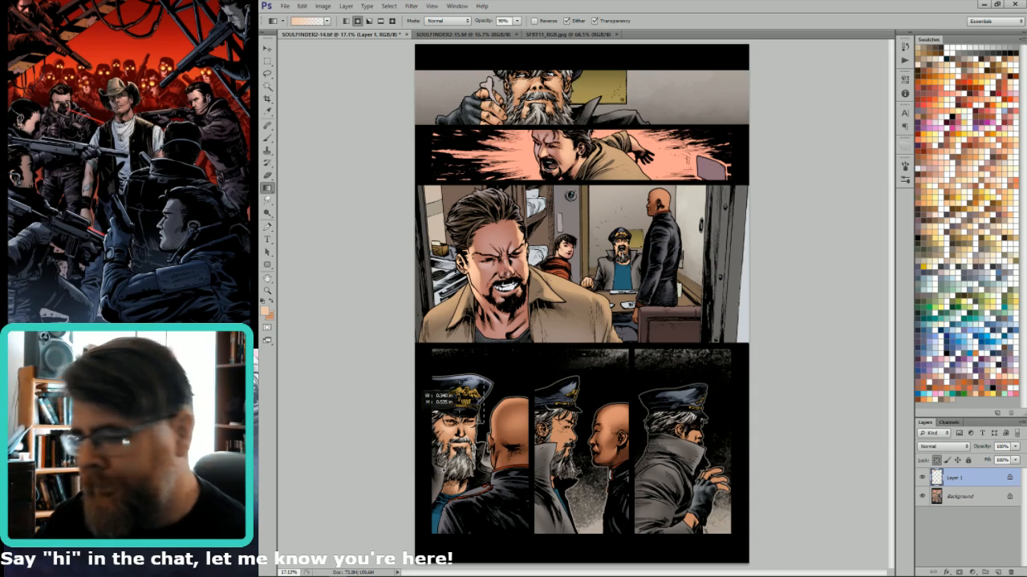
mouse_move(455, 478)
mouse_down()
mouse_move(526, 475)
mouse_move(627, 443)
mouse_up()
key(l)
key(b)
key(shift+b)
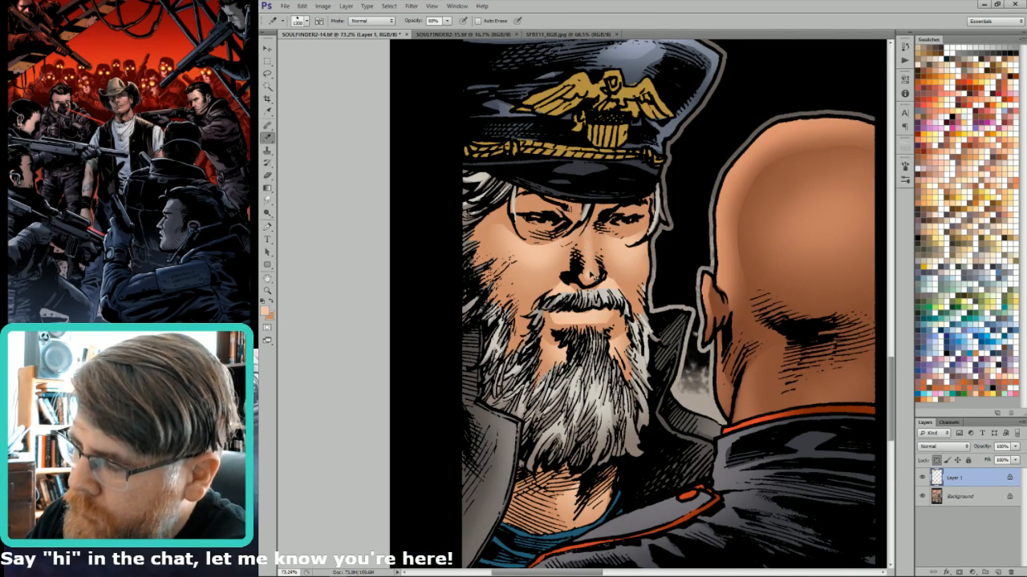
click(282, 21)
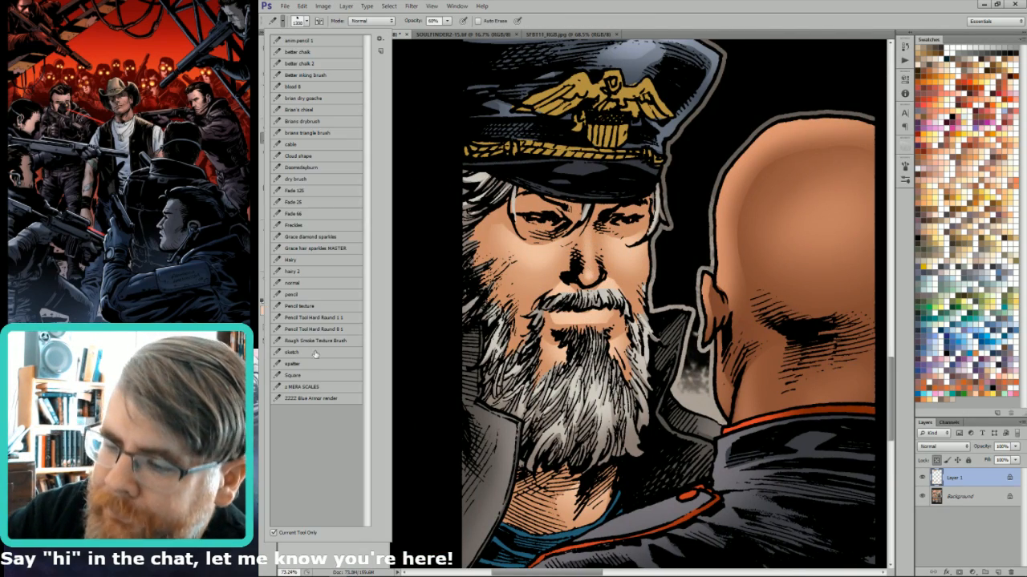
click(312, 285)
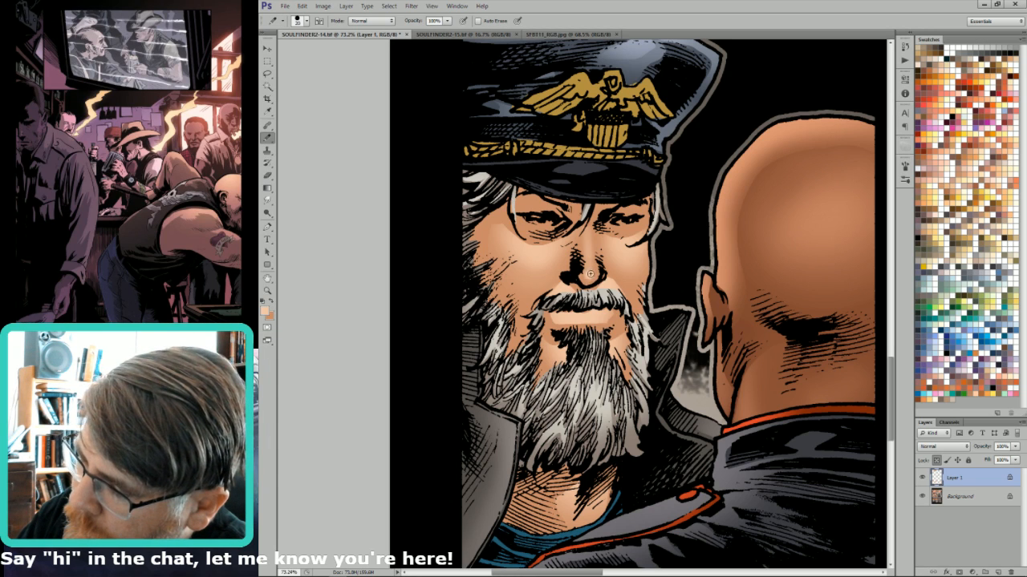
key(l)
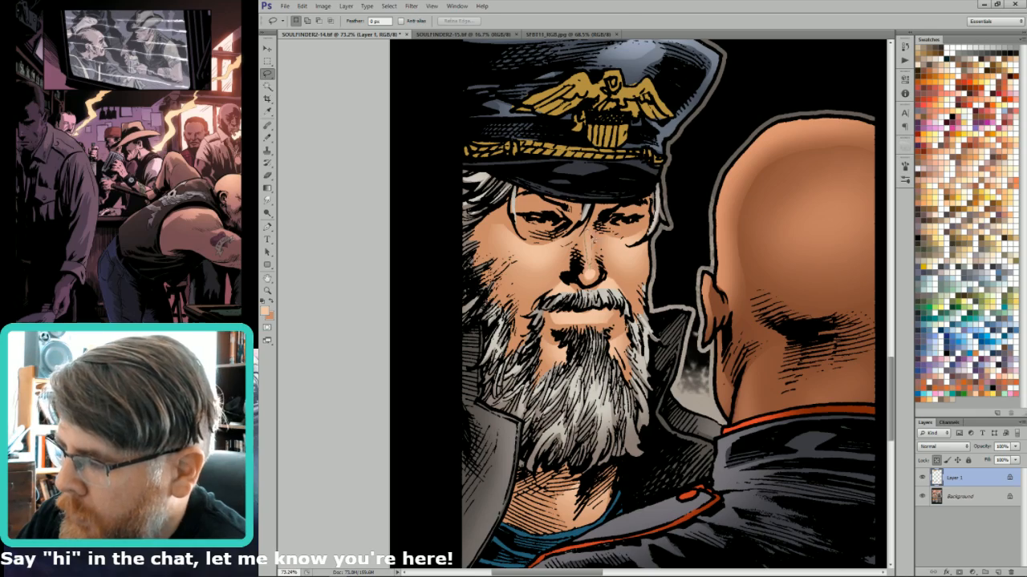
key(g)
Lasso the lit cheek and nose of the captain in the middle bottom-row panel, subtracting the area around the eye from the selection.
key(ctrl+0)
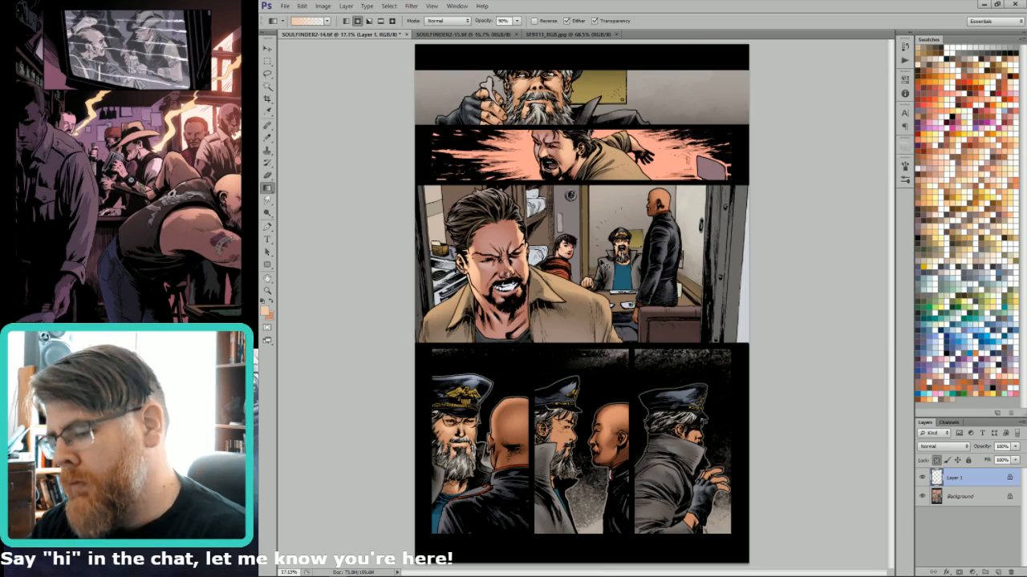
drag(489, 433, 630, 395)
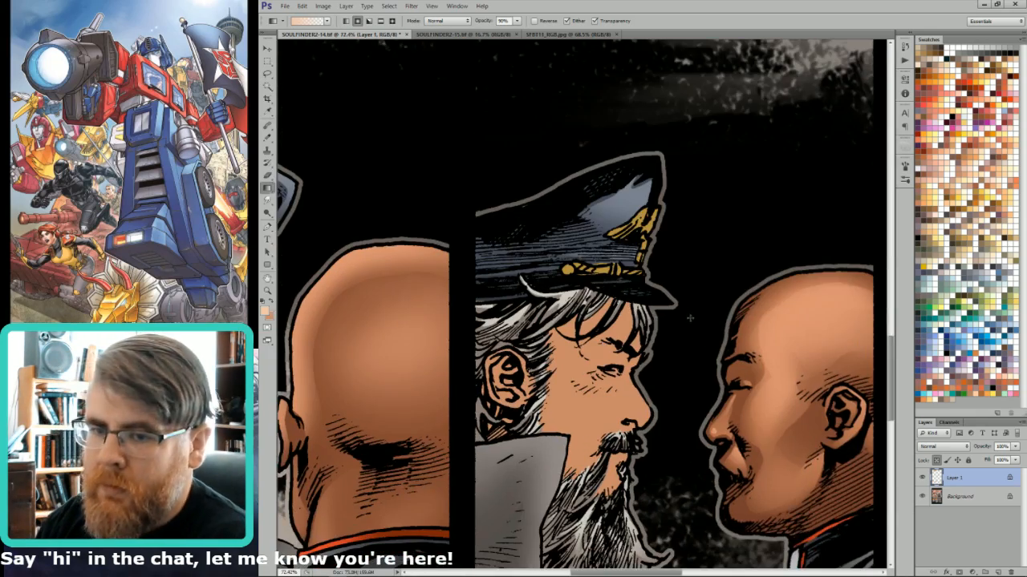
key(l)
drag(685, 323, 766, 267)
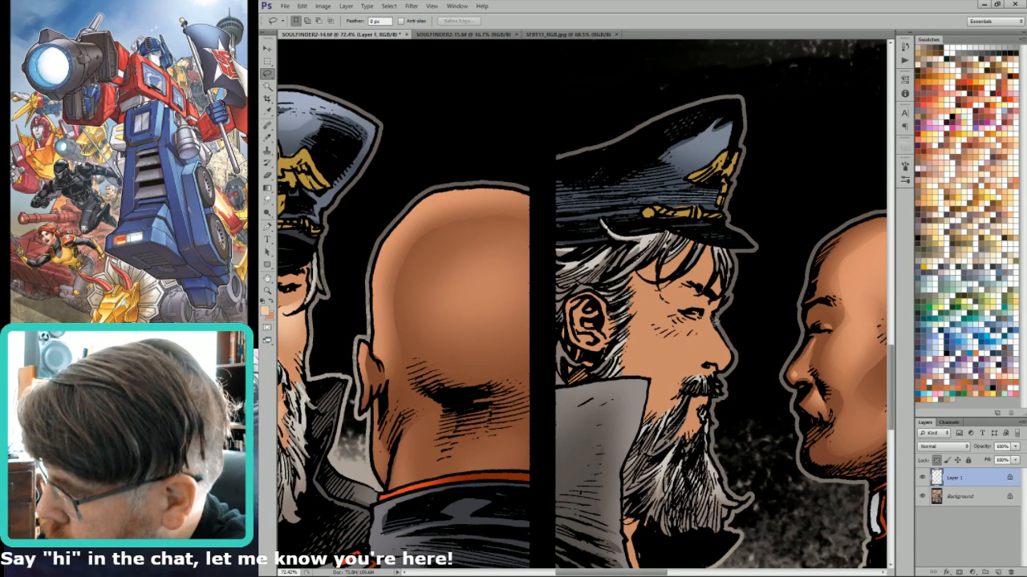
mouse_move(653, 342)
mouse_down()
mouse_move(673, 365)
mouse_move(712, 383)
mouse_move(707, 362)
mouse_move(731, 370)
mouse_move(712, 320)
mouse_up()
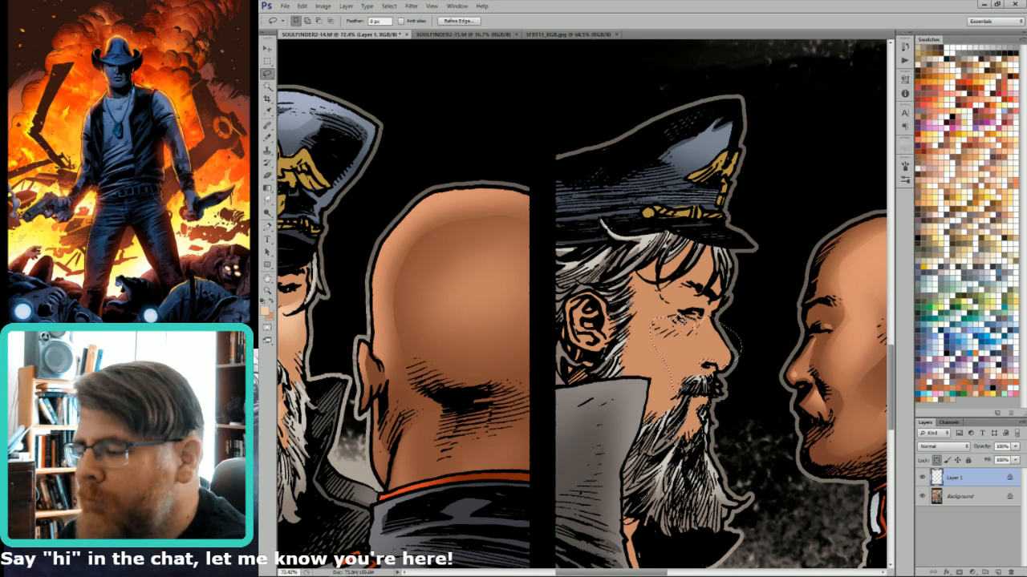
key(ctrl+d)
key(b)
key(shift+b)
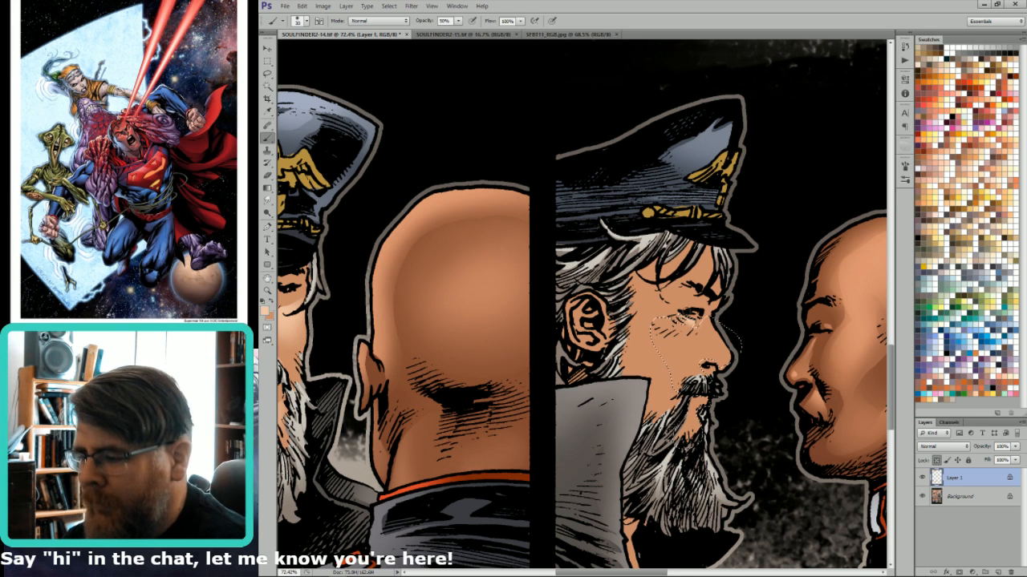
key(l)
drag(697, 326, 697, 333)
key(alt)
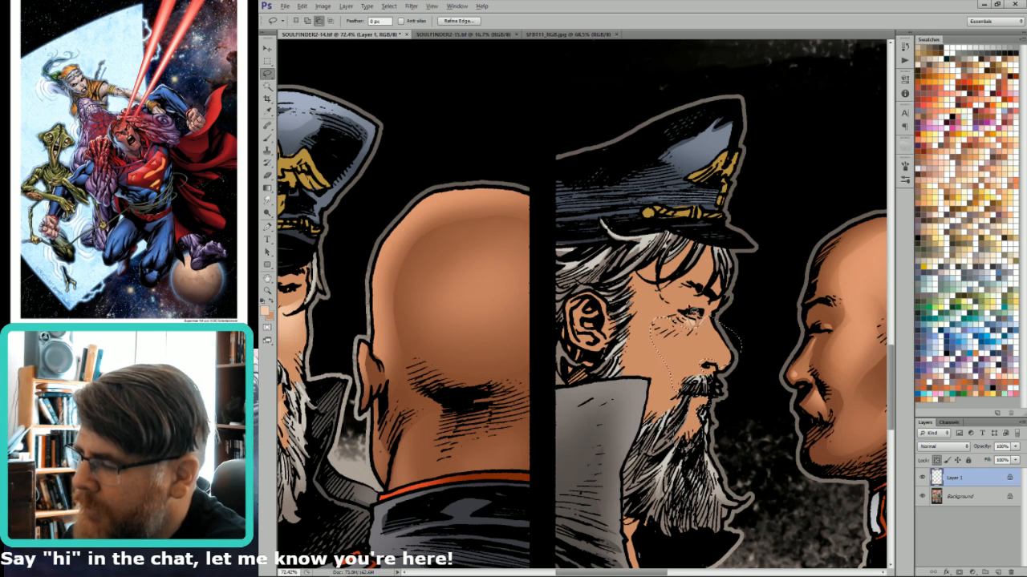
Brush soft highlights into the selected cheek of the middle-panel captain at 50% opacity, varying the brush size.
key(b)
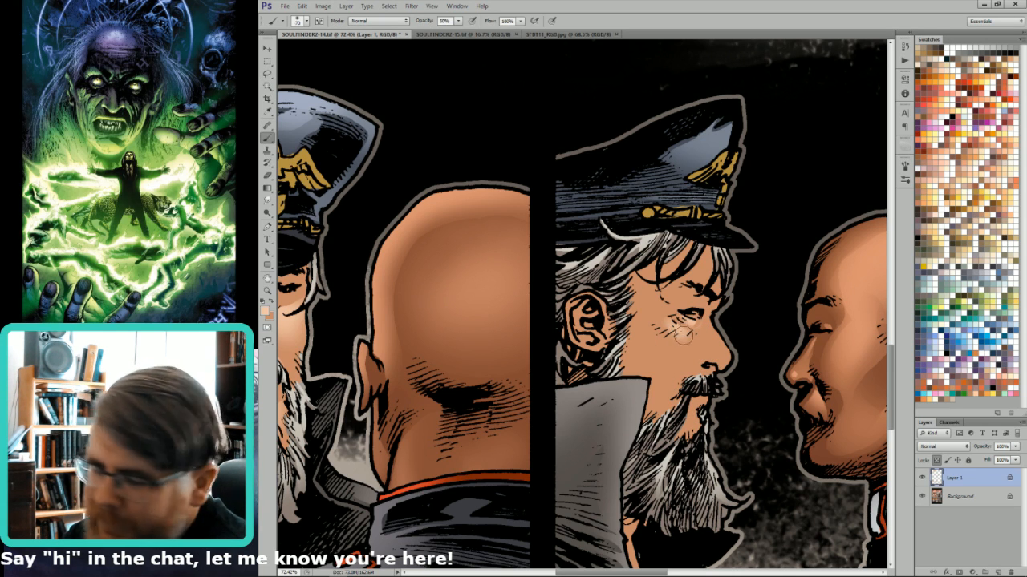
mouse_move(682, 336)
mouse_down()
mouse_move(666, 315)
mouse_move(682, 347)
mouse_move(685, 334)
mouse_move(681, 347)
mouse_up()
key(])
key([)
key([)
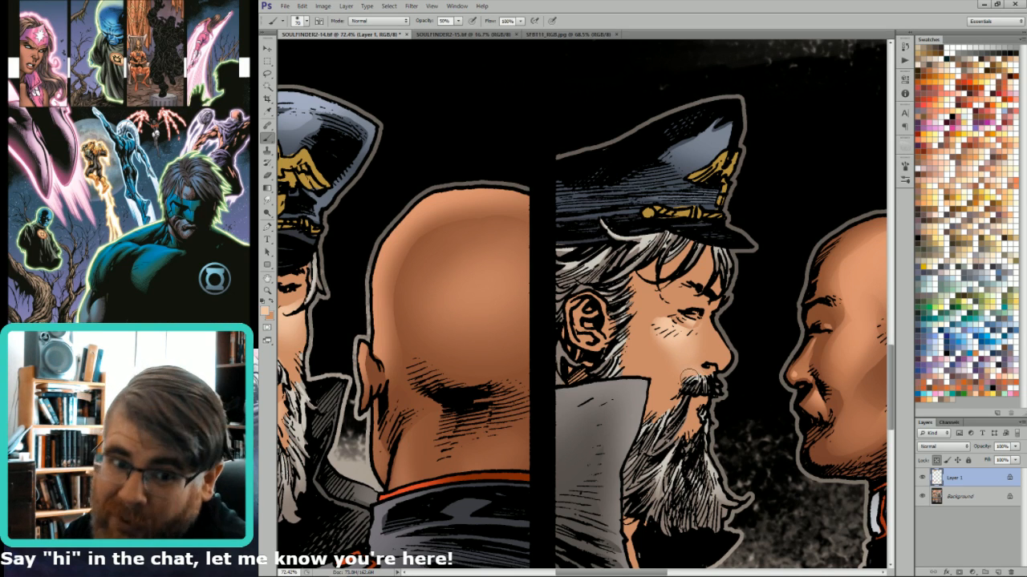
key(])
key(])
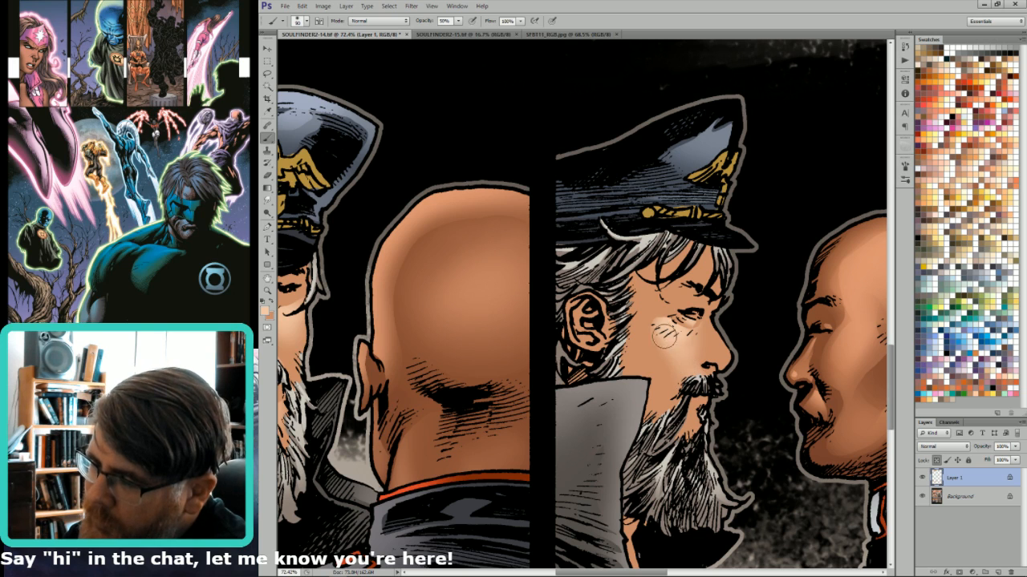
Build up the middle-panel captain's nose and cheek highlights with smaller brush sizes at 50% opacity, and deselect.
key(bracketleft)
key(bracketleft)
key(bracketleft)
key(bracketleft)
key(bracketleft)
key(bracketleft)
key(bracketleft)
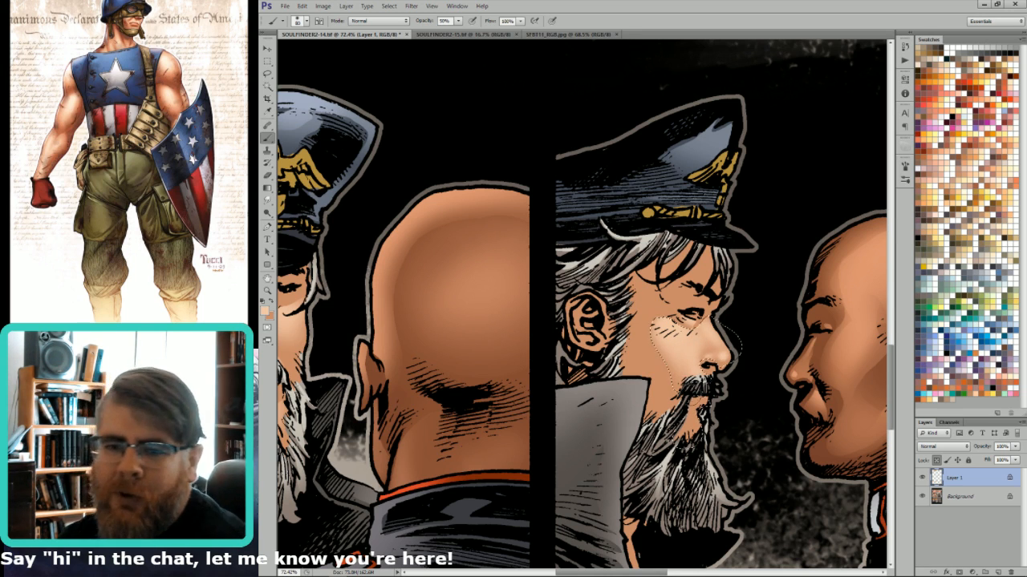
key(bracketleft)
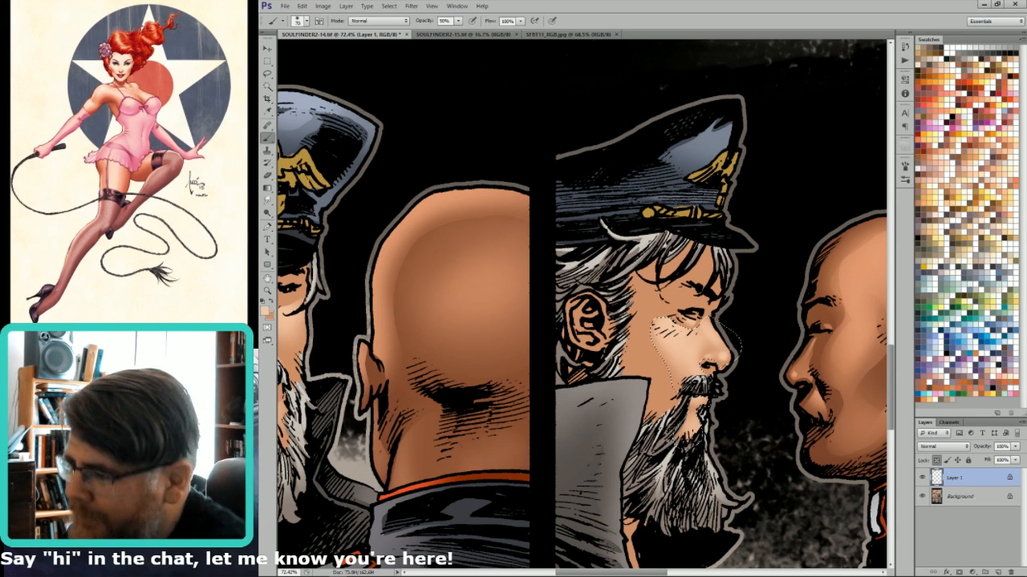
key(ctrl+d)
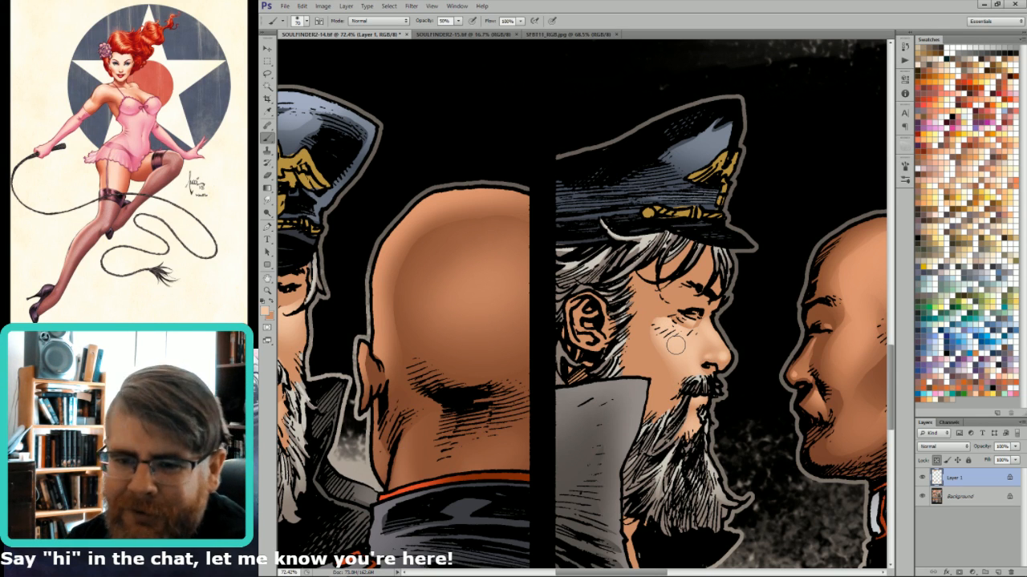
Brush smaller highlights onto the rest of the middle-panel captain's profile at 50% opacity, then lasso remaining lit skin for a 90% radial gradient.
key(bracketleft)
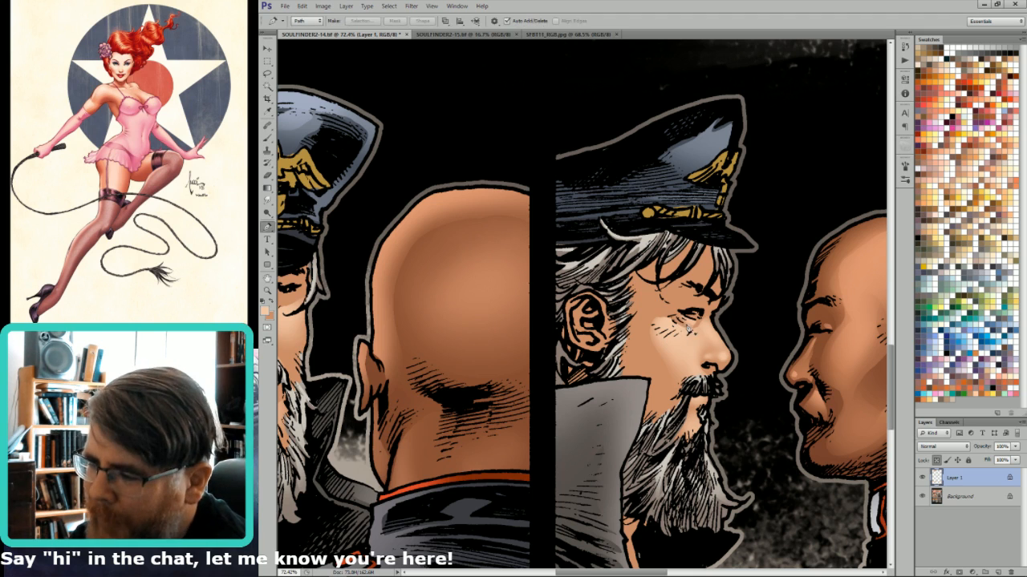
key(bracketleft)
key(bracketleft)
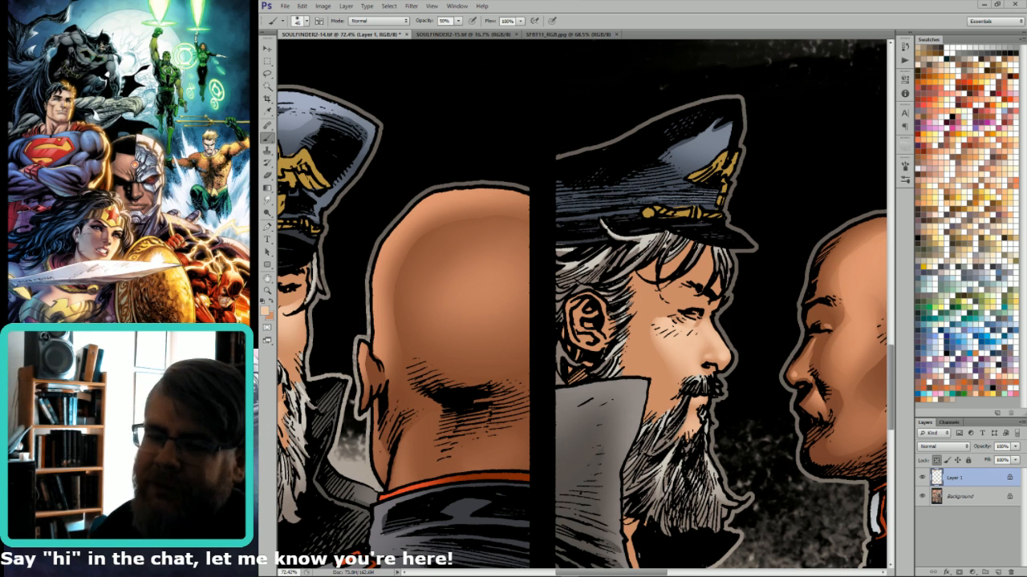
drag(687, 269, 656, 220)
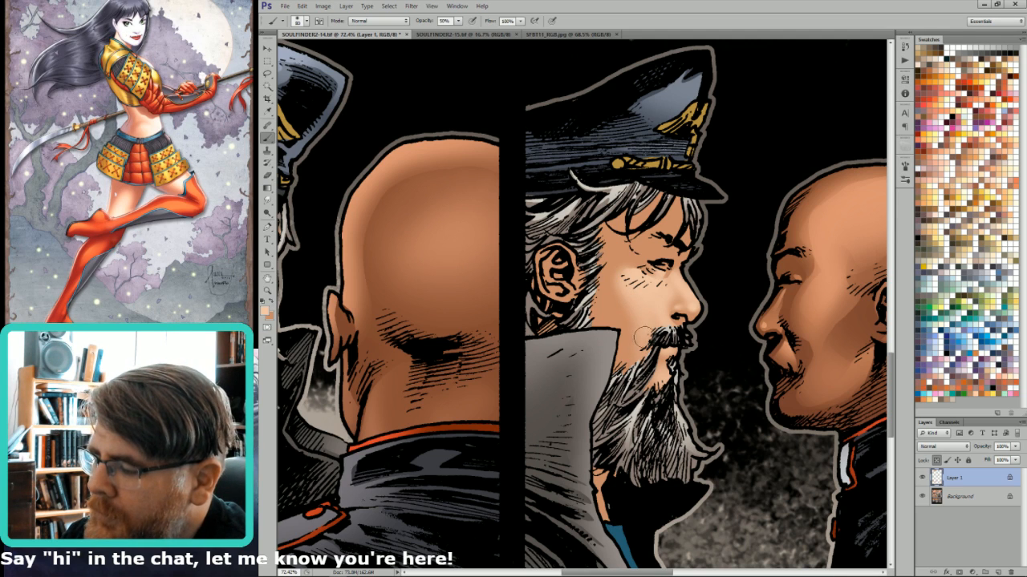
key(l)
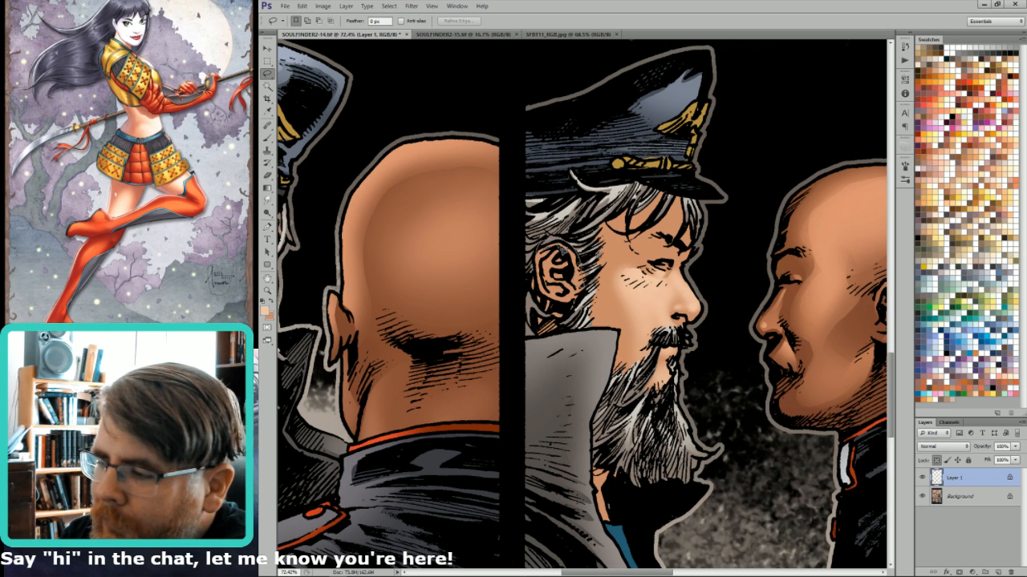
key(g)
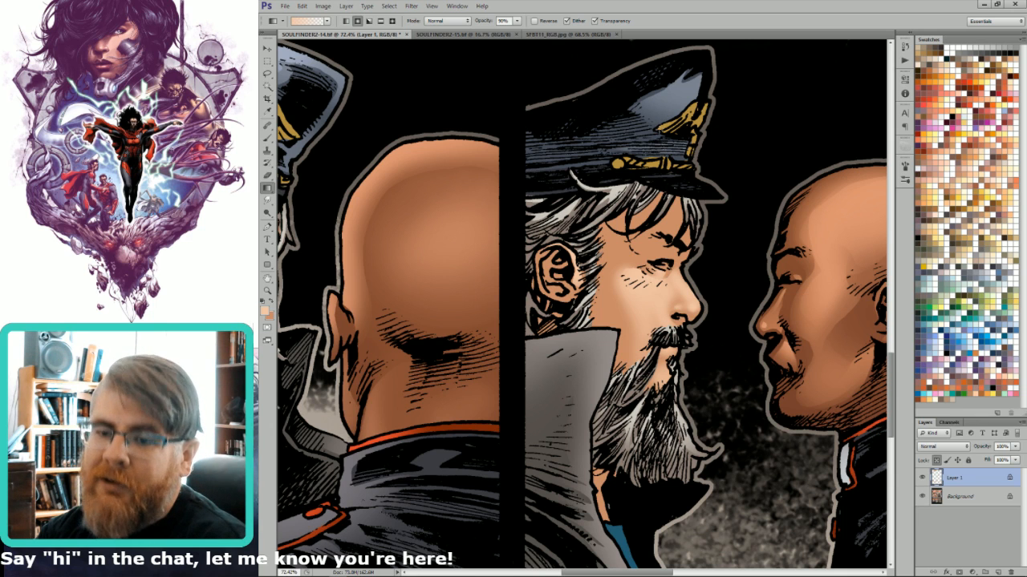
Lasso the lit skin on the captain's face in the last bottom-row panel and lighten it with soft highlights.
key(ctrl+0)
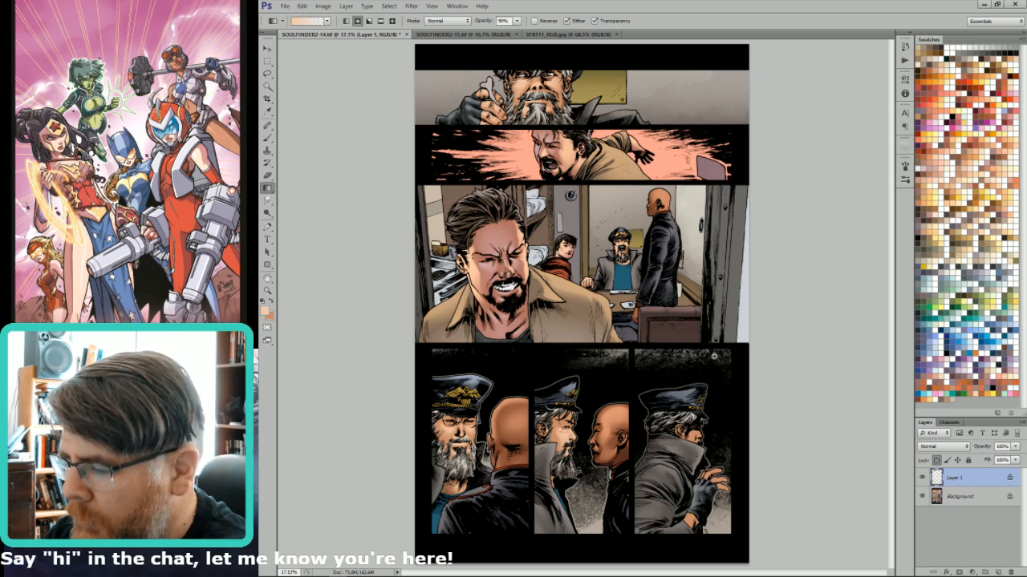
drag(574, 530, 755, 355)
key(l)
drag(681, 278, 714, 318)
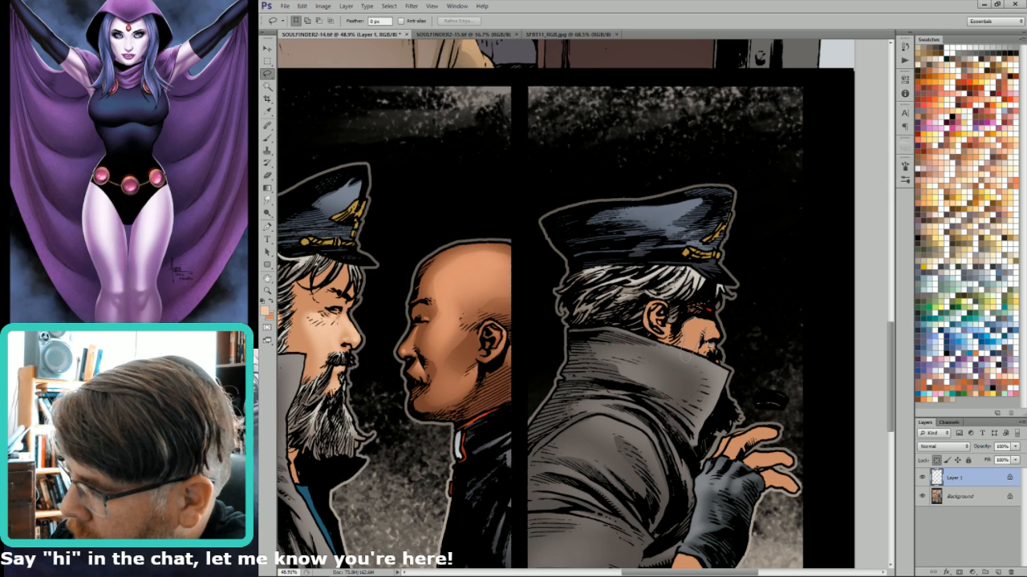
mouse_move(686, 360)
mouse_down()
mouse_move(720, 332)
mouse_move(696, 330)
mouse_move(710, 363)
mouse_up()
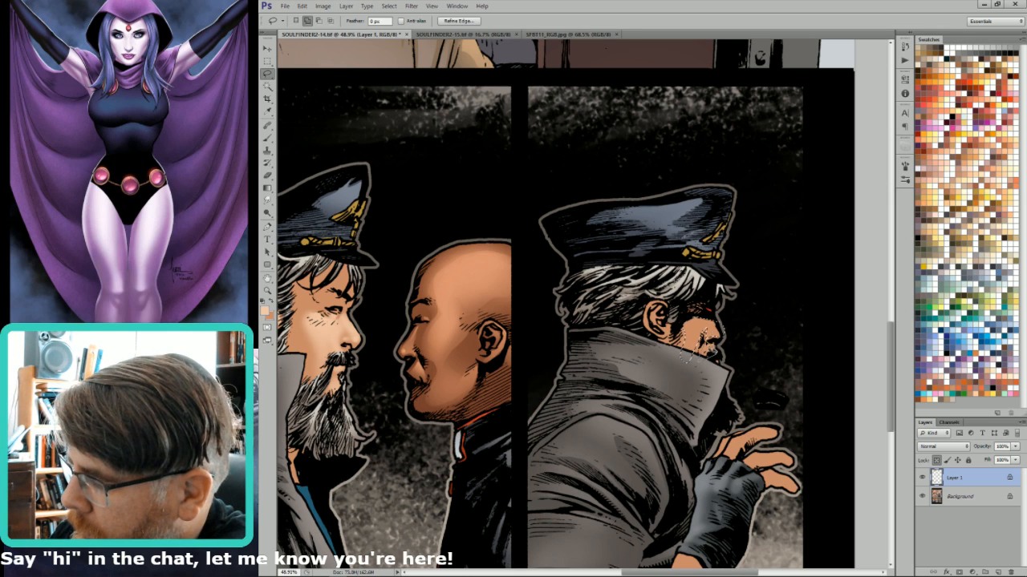
key(b)
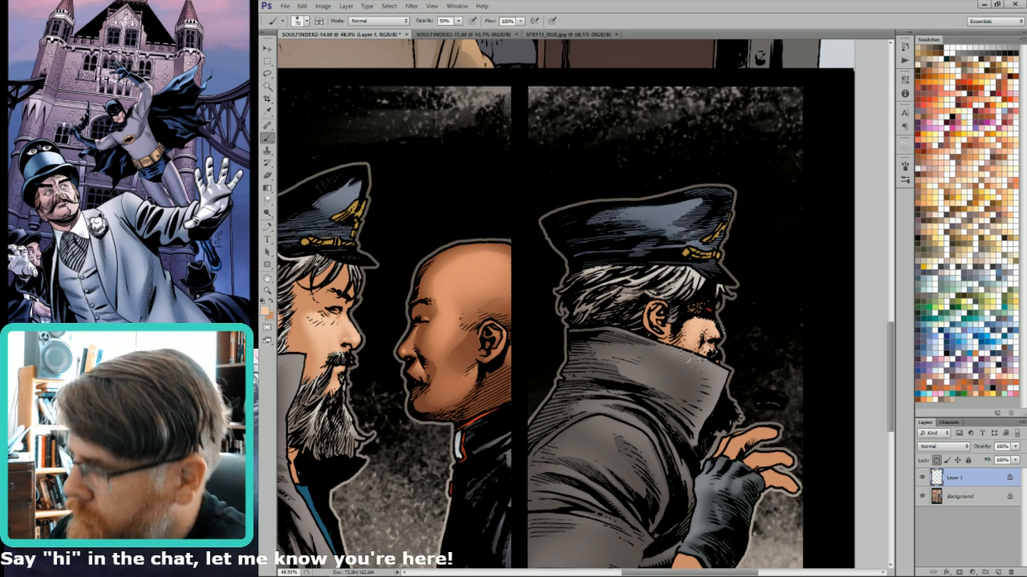
Lasso the last-panel captain's ear and nearby lit skin, lightening them with a radial gradient at 90% opacity.
key(l)
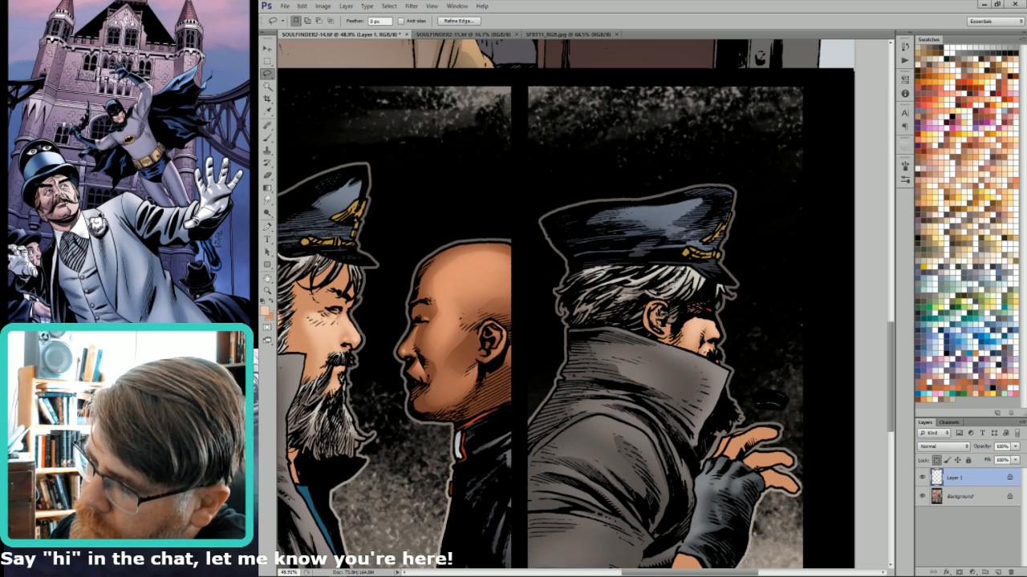
mouse_move(663, 313)
mouse_down()
mouse_move(649, 318)
mouse_move(669, 304)
mouse_move(662, 308)
mouse_up()
key(g)
key(l)
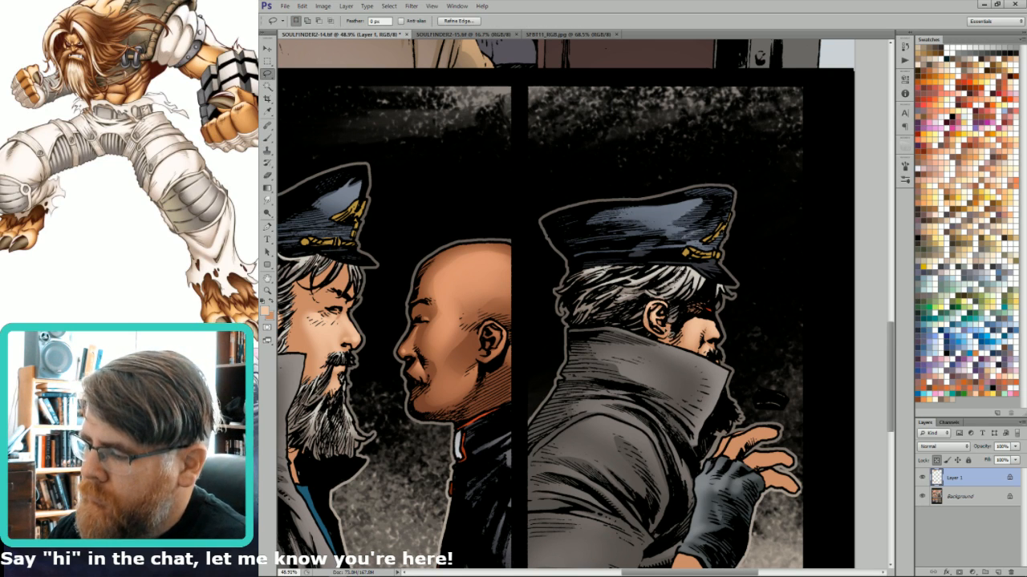
key(g)
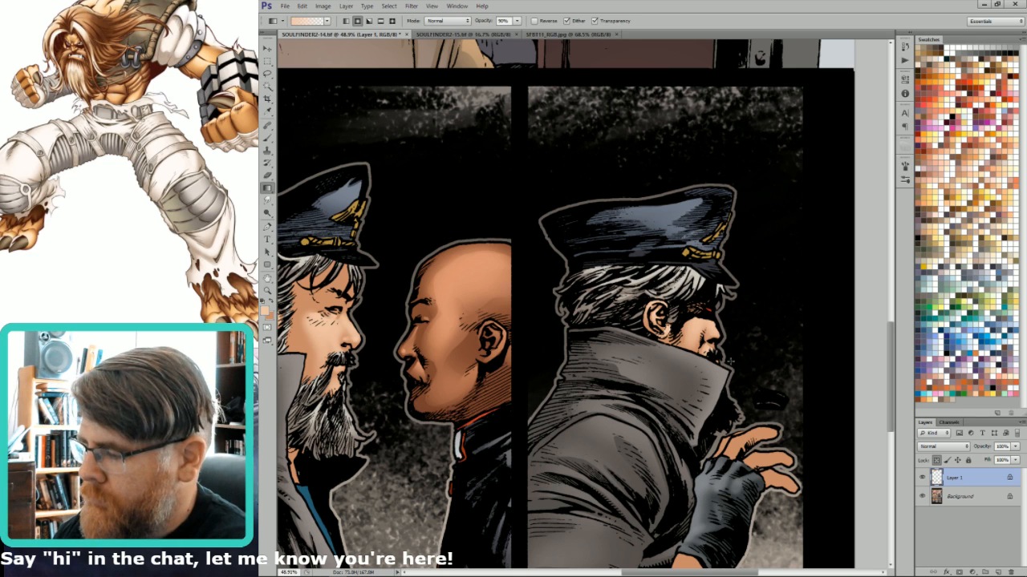
Lasso the lit skin on the last-panel captain's fingers and wrist and lighten it with soft highlights.
key(l)
drag(767, 374, 741, 303)
key(b)
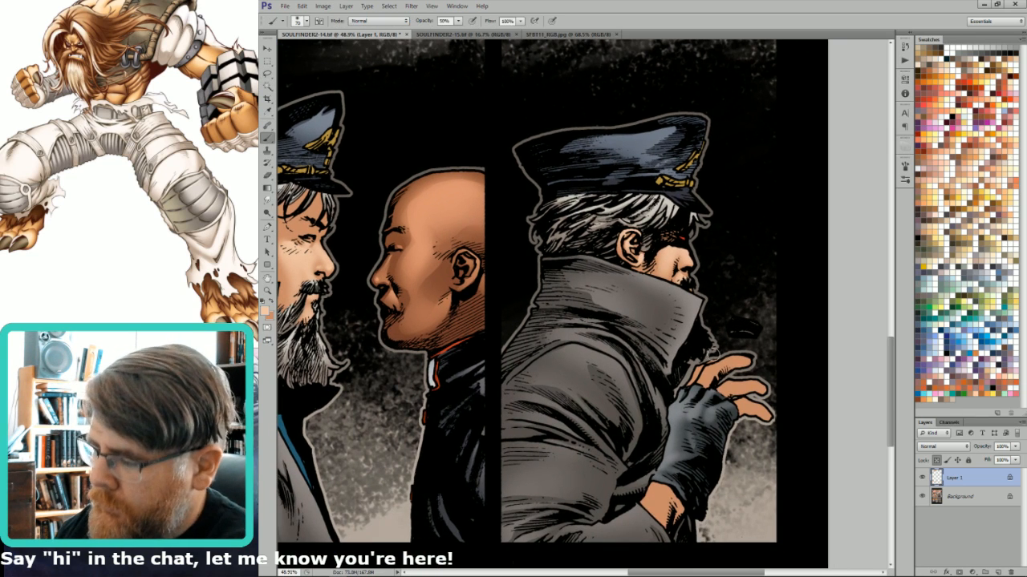
key(bracketleft)
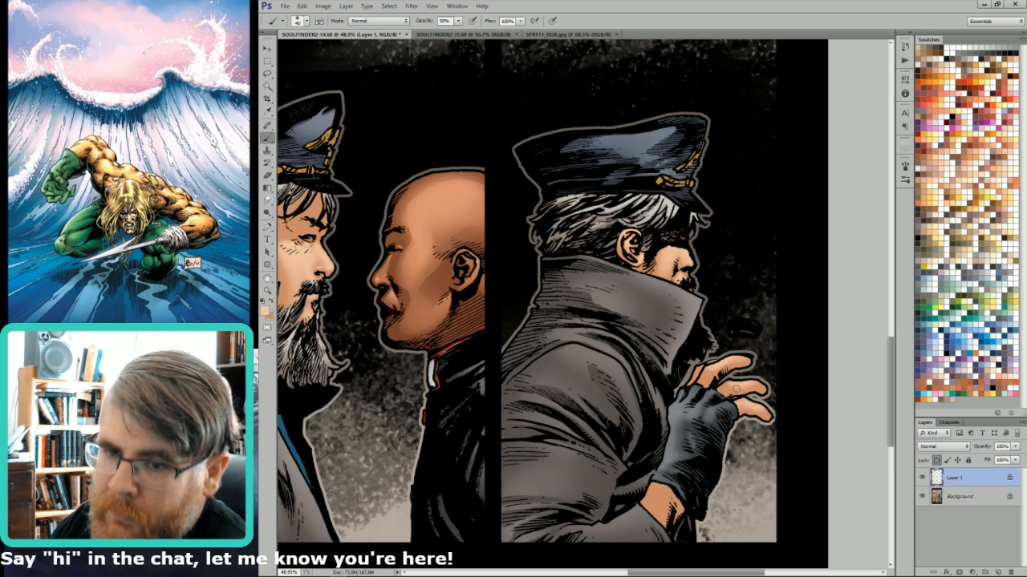
key(l)
mouse_move(733, 409)
mouse_down()
mouse_move(751, 417)
mouse_move(733, 408)
mouse_move(754, 393)
mouse_move(731, 379)
mouse_move(719, 393)
mouse_move(713, 383)
mouse_move(744, 369)
mouse_move(702, 374)
mouse_move(697, 385)
mouse_up()
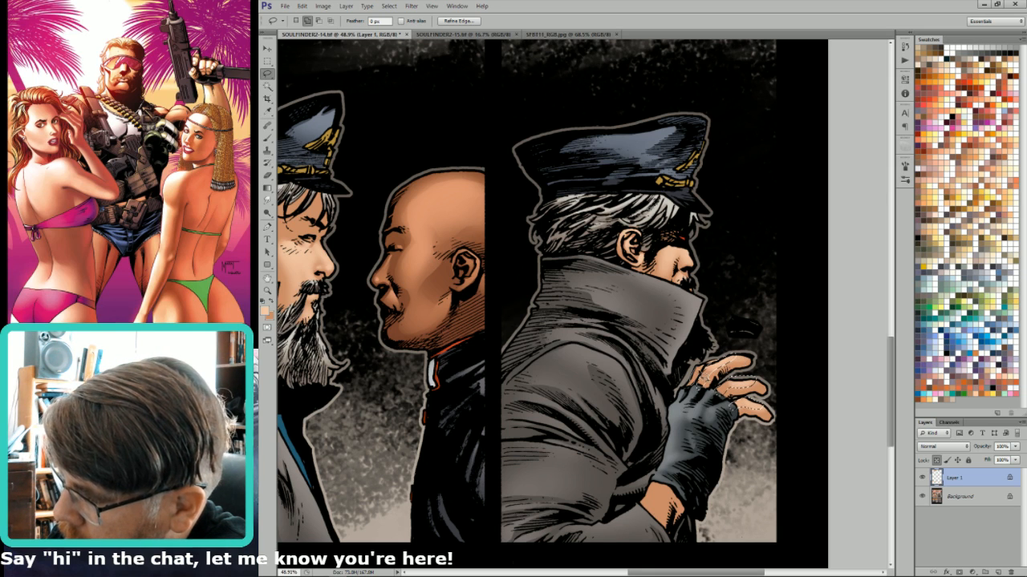
key(ctrl+h)
key(g)
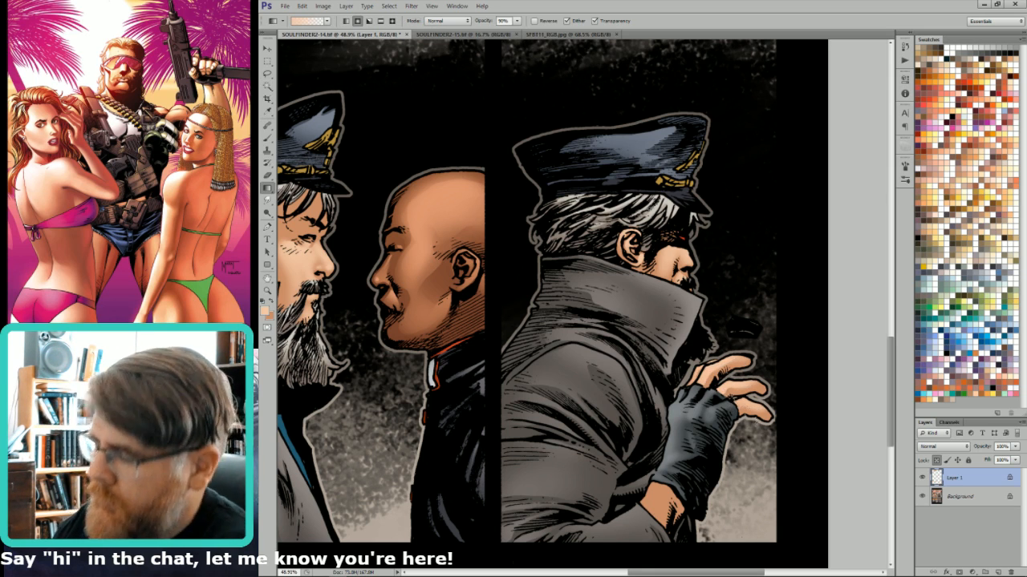
key(l)
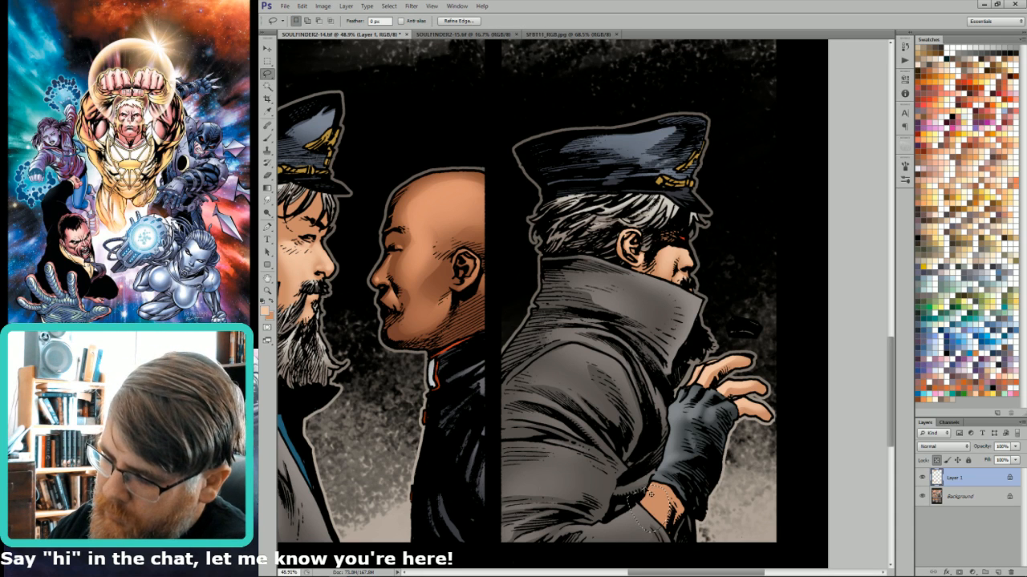
key(b)
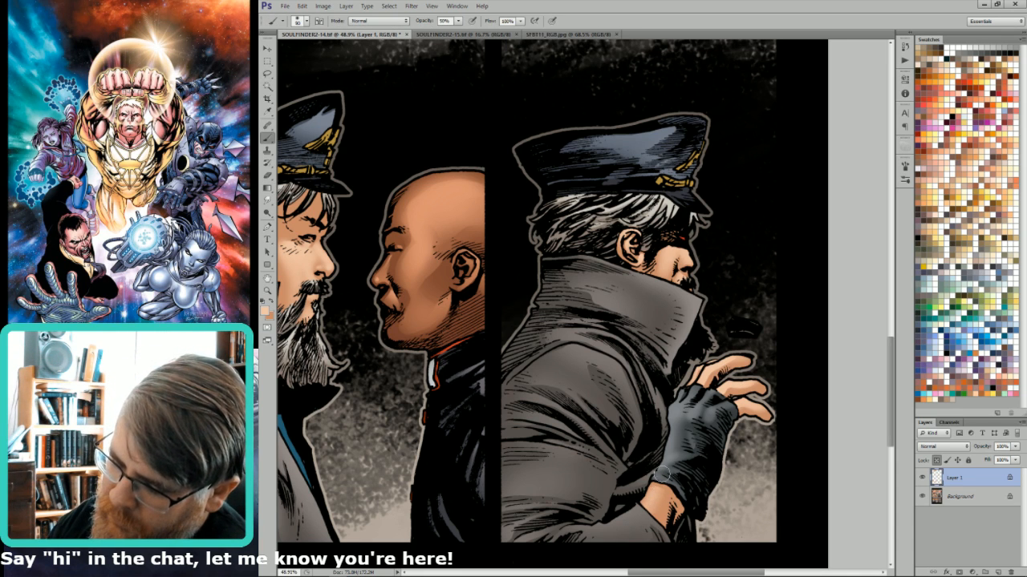
Lasso the lit cheek and nose areas of the captain in the first bottom-row panel and lighten them with a 90% radial gradient.
key(ctrl+0)
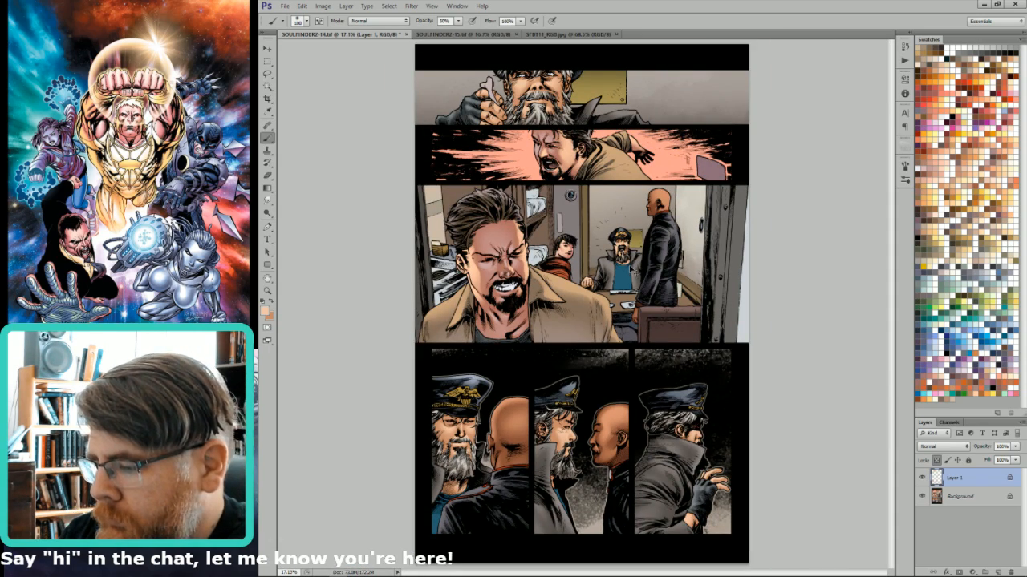
drag(485, 355, 449, 419)
drag(442, 471, 440, 478)
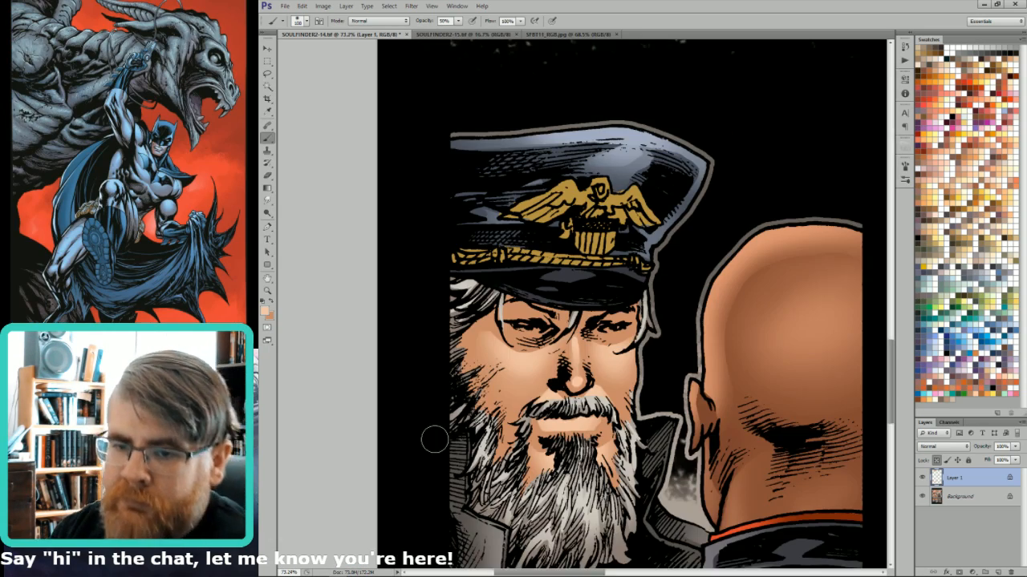
key(l)
drag(590, 330, 639, 291)
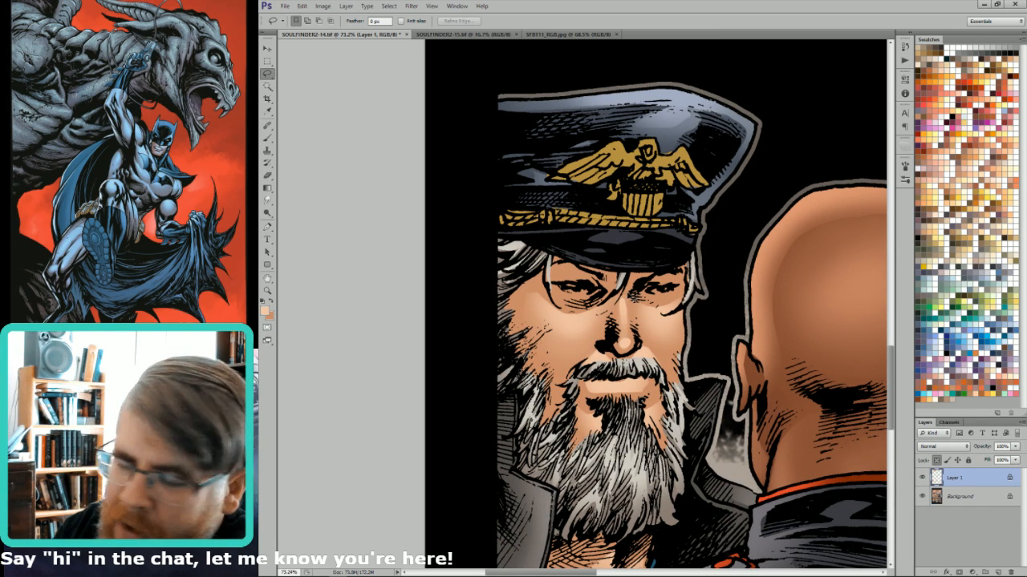
mouse_move(621, 301)
mouse_down()
mouse_move(575, 335)
mouse_move(634, 348)
mouse_move(624, 310)
mouse_up()
key(g)
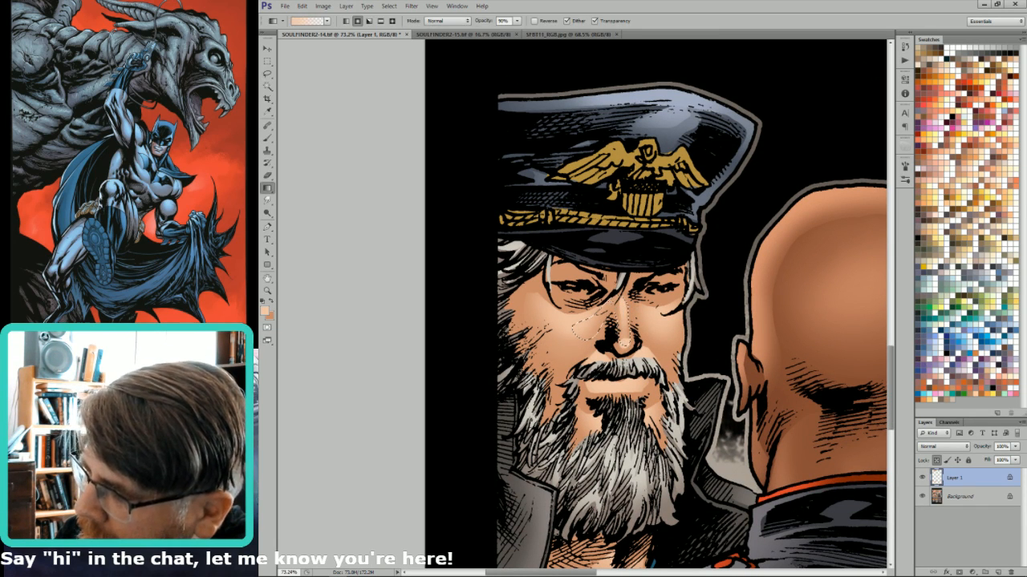
Merge the skin highlight layer down into the Background and save the page.
key(ctrl+0)
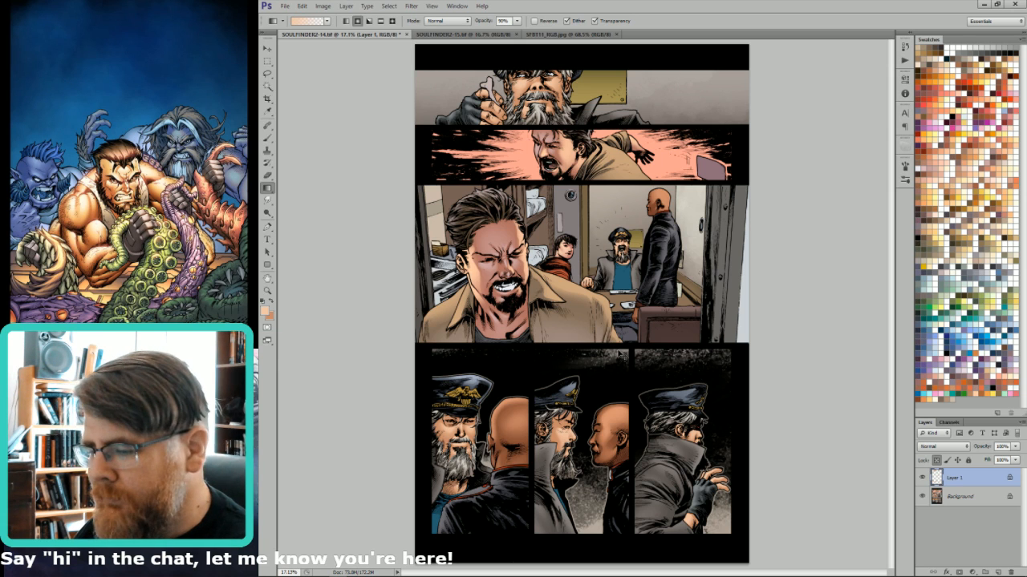
key(ctrl+e)
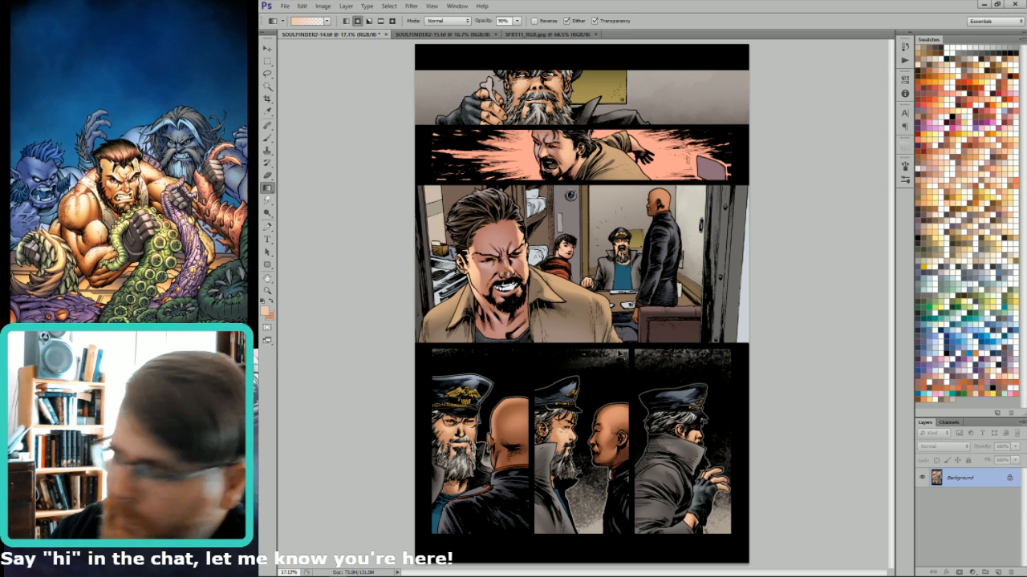
key(ctrl+s)
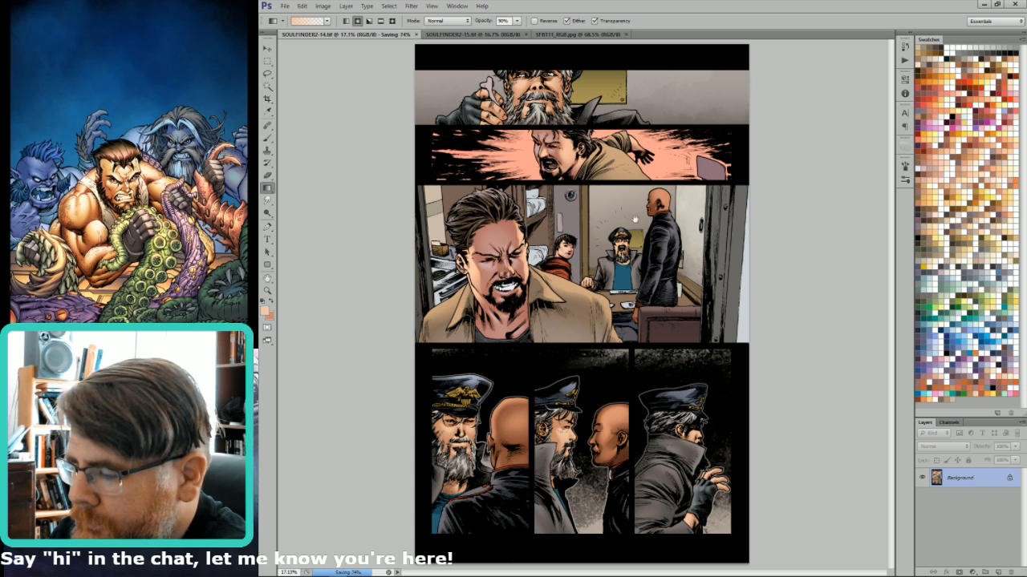
Choose an off-white swatch and select the bearded captain's teeth in the top panel for whitening.
key(w)
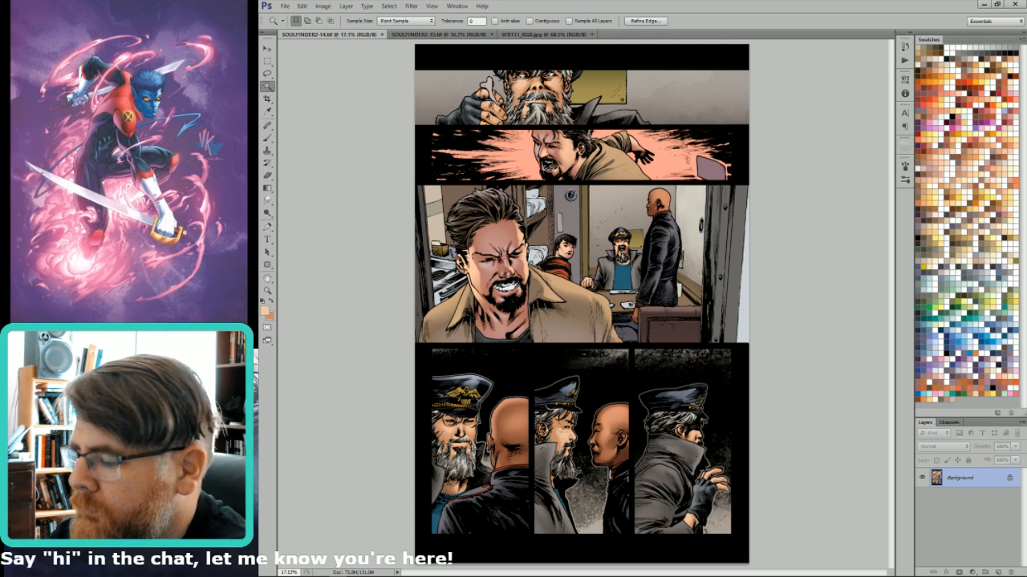
click(944, 269)
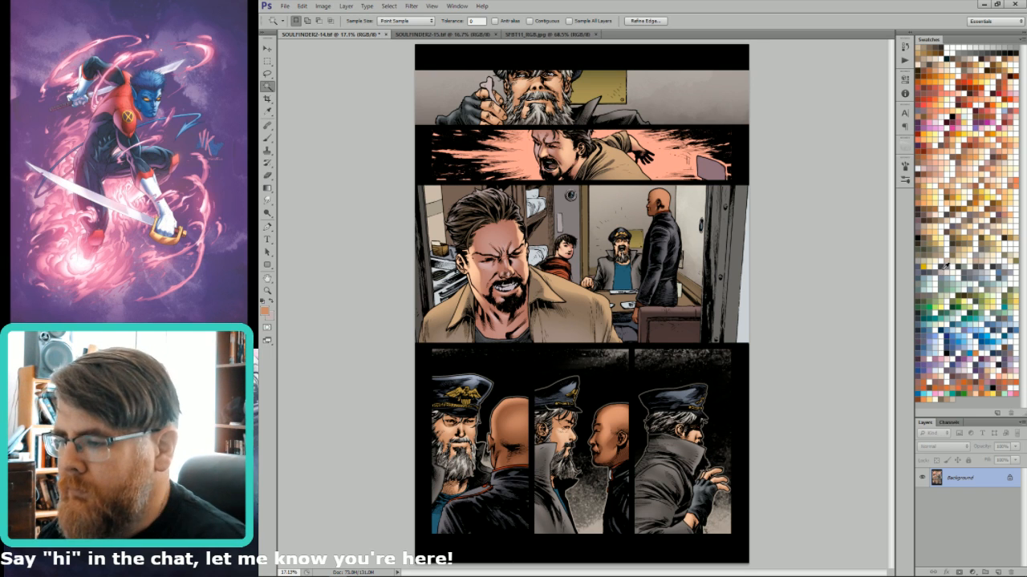
click(953, 273)
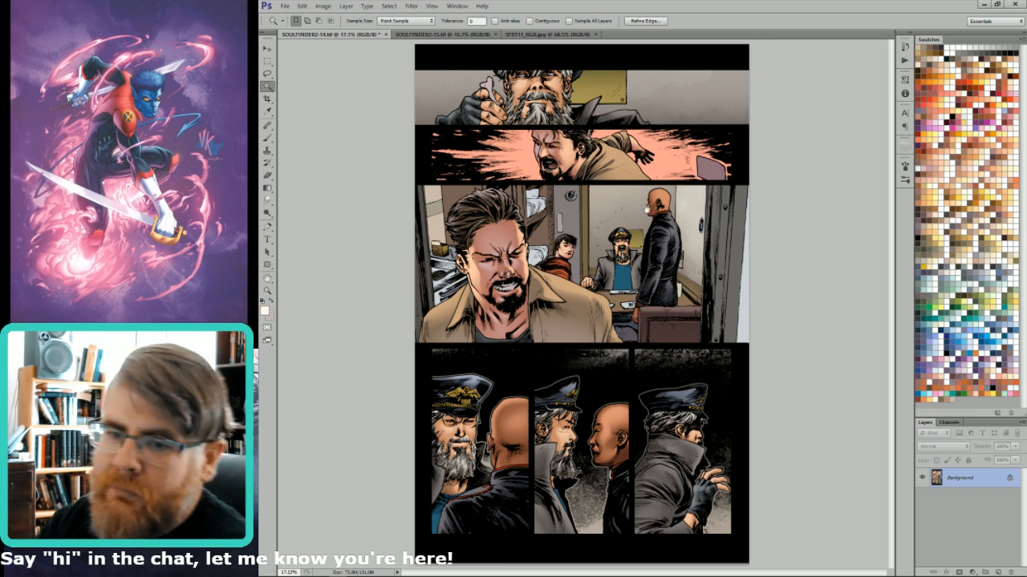
drag(507, 119, 532, 47)
key(l)
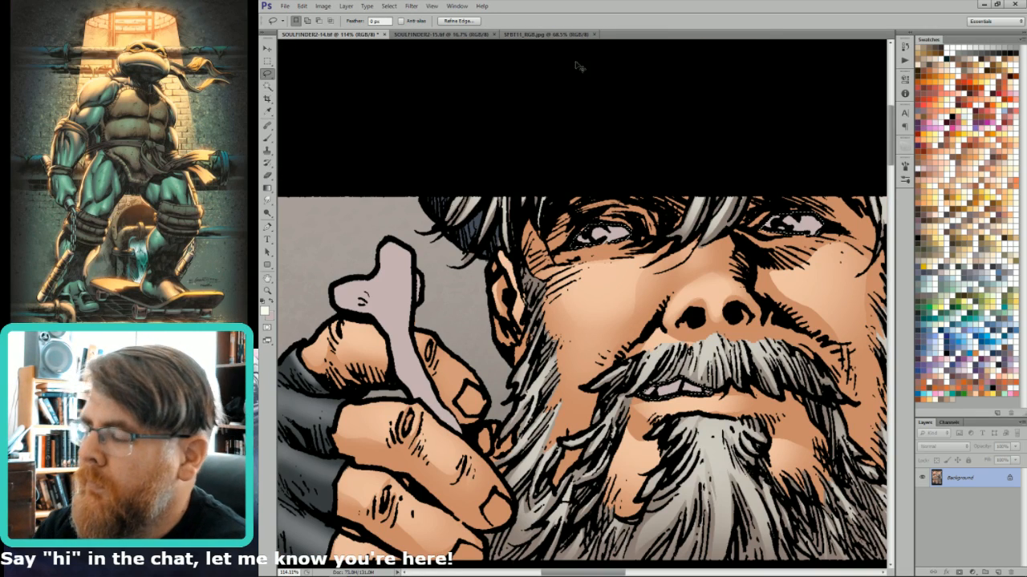
Sample the brown iris colour from the shouting captain's eye in the SFBT11_RGB.jpg reference page and return to the SOULFINDER2-14 page.
click(538, 34)
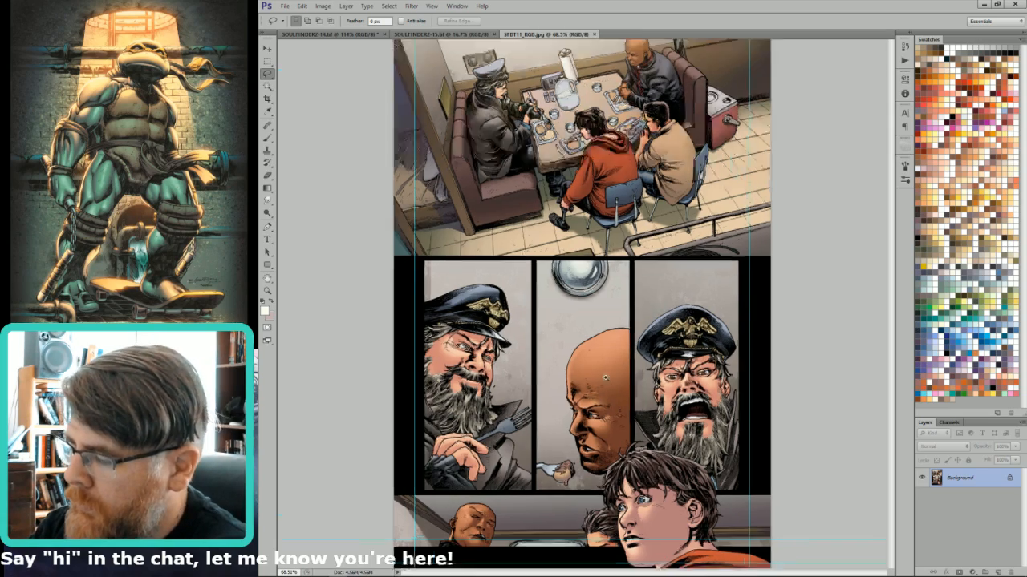
drag(606, 377, 721, 388)
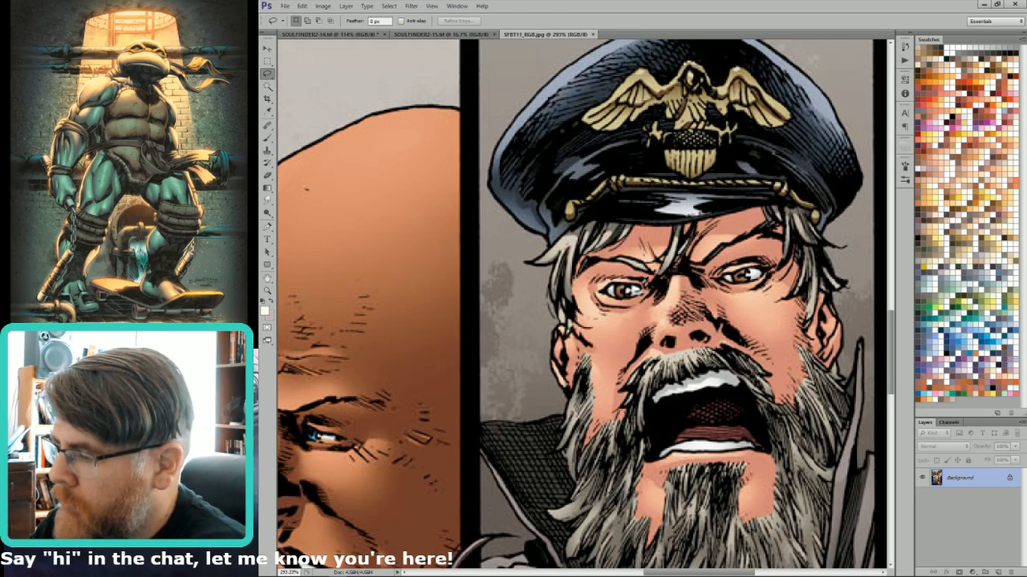
key(i)
click(624, 289)
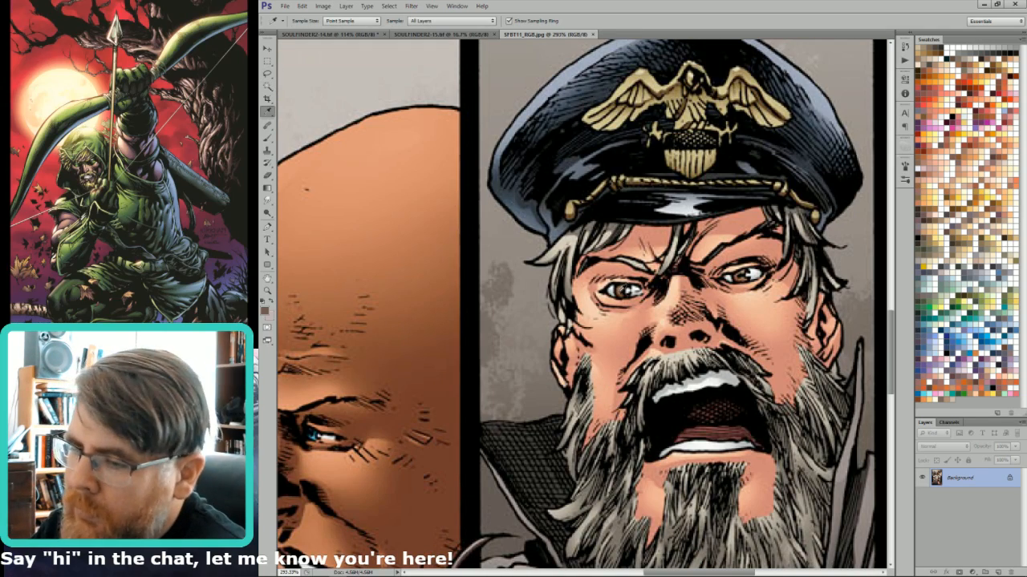
click(353, 35)
Deselect, dab an off-white swatch onto the whites of the top-panel captain's eyes, and lower the brush opacity to 30%.
key(b)
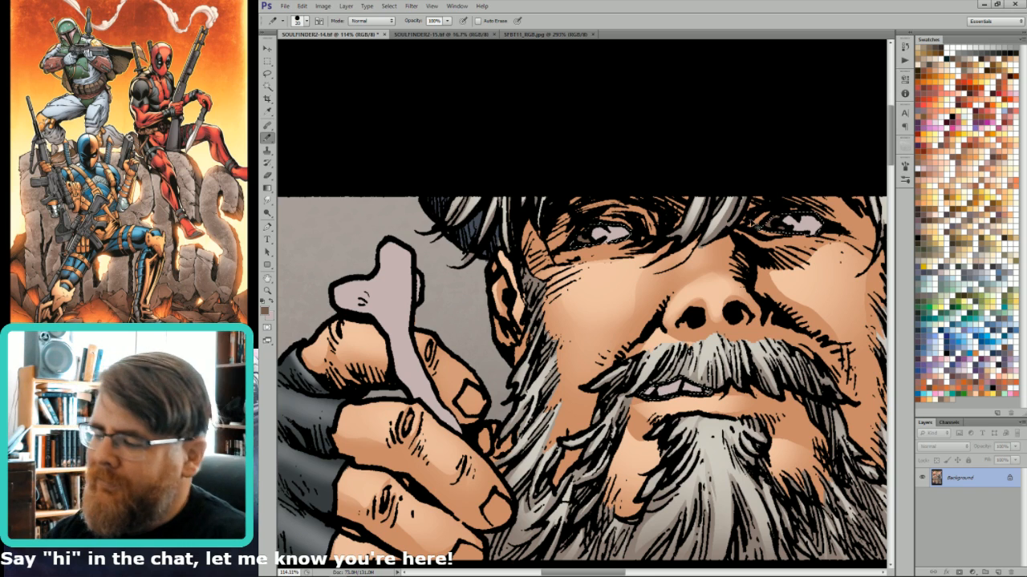
key(ctrl+d)
key(x)
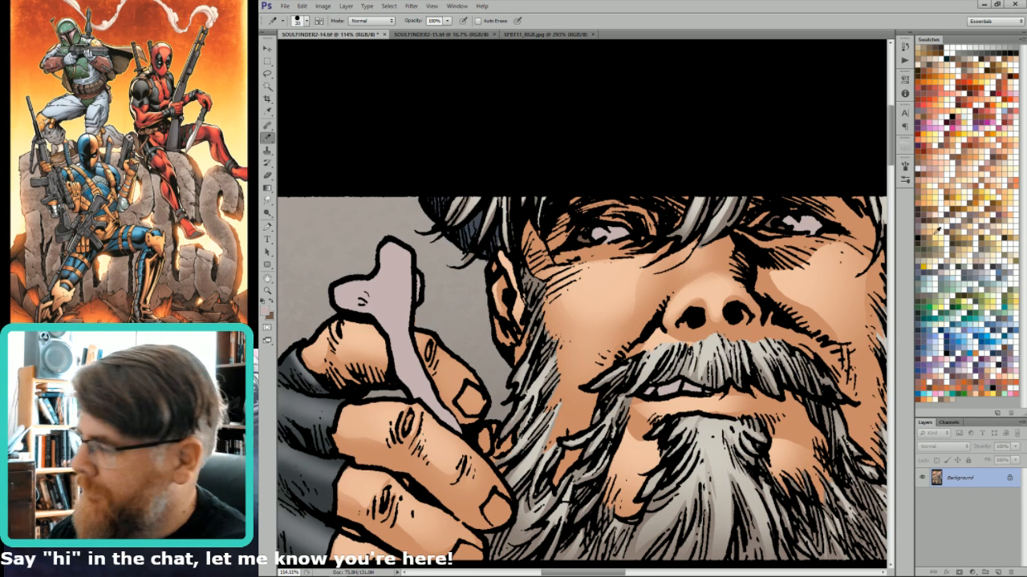
click(956, 269)
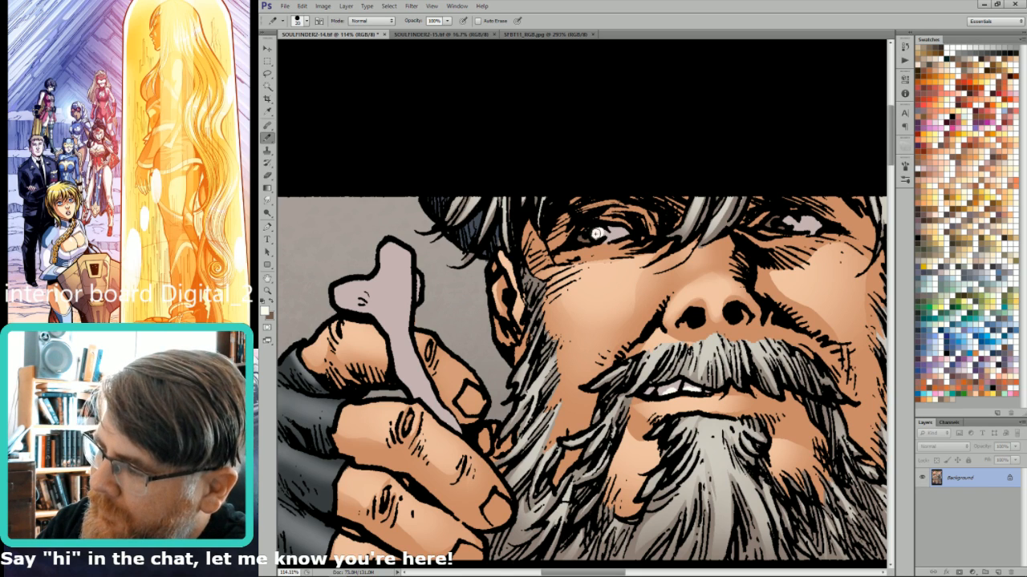
click(596, 233)
click(788, 221)
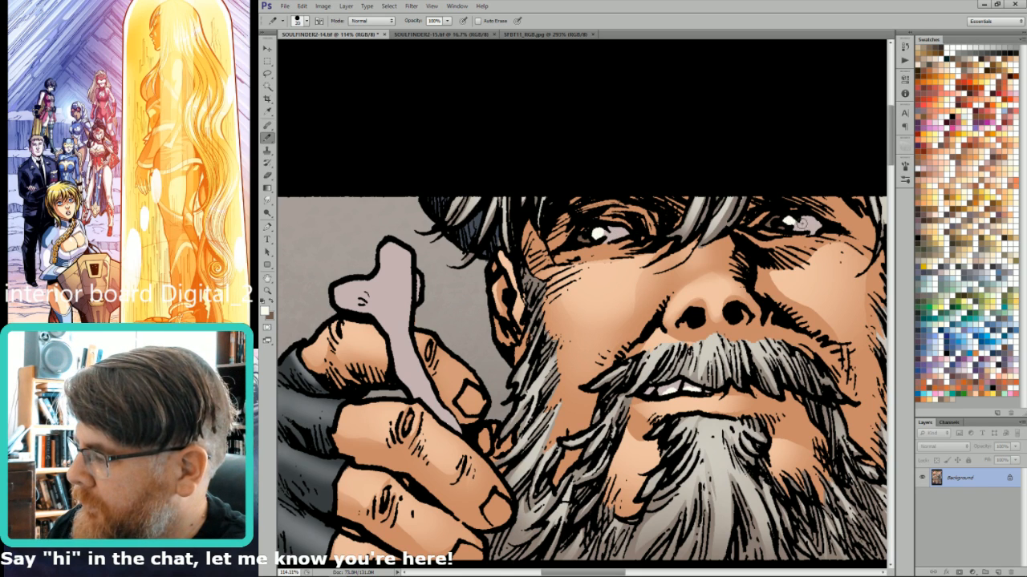
key(3)
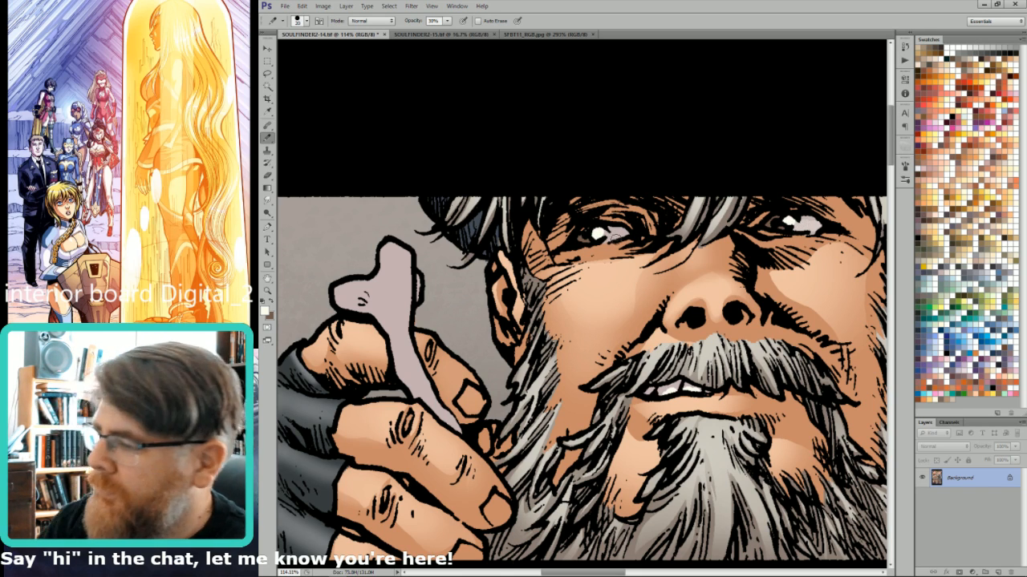
Paint the shouting man's teeth in the second panel at 80% opacity, undoing the white strokes and using a light grey swatch instead.
key(ctrl+0)
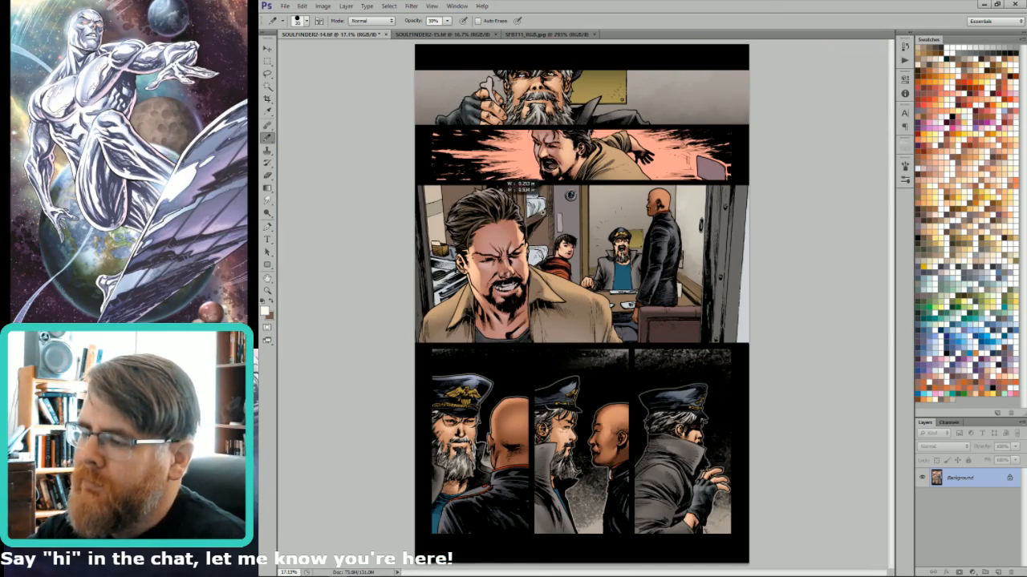
drag(526, 191, 577, 151)
key(x)
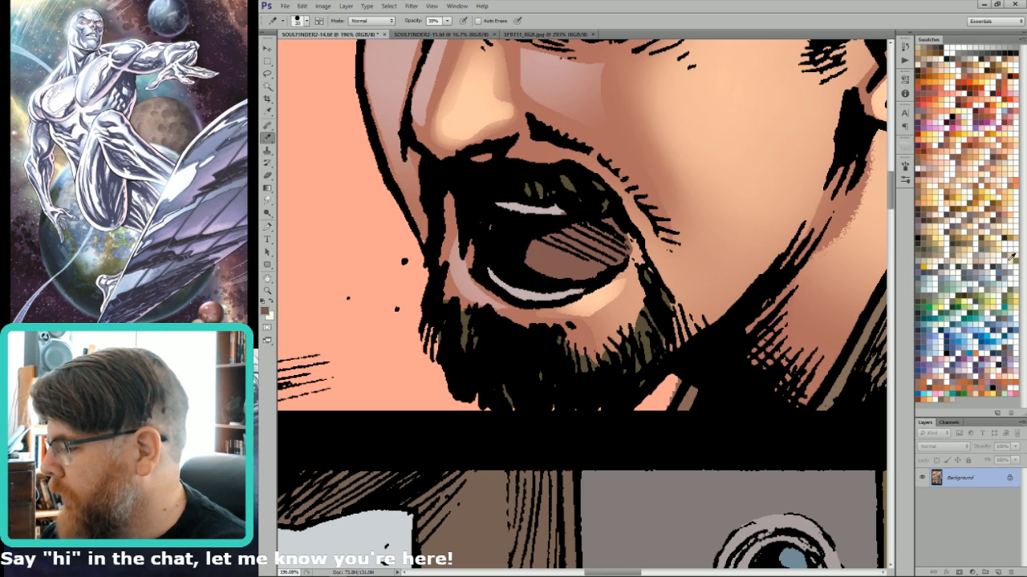
click(1004, 267)
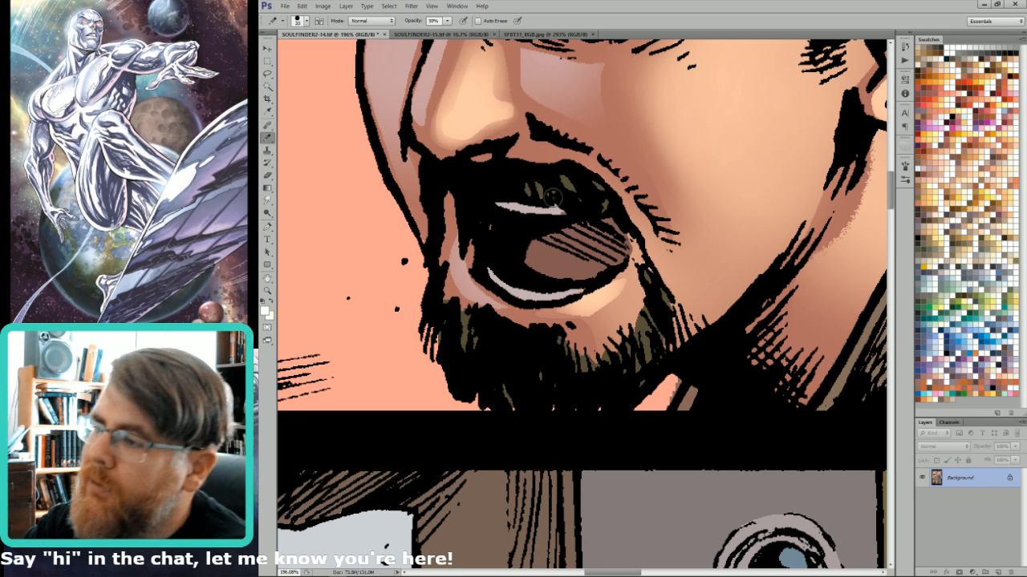
key(bracketleft)
key(8)
drag(506, 209, 558, 212)
mouse_move(503, 280)
mouse_down()
mouse_move(564, 293)
mouse_move(578, 281)
mouse_move(565, 275)
mouse_up()
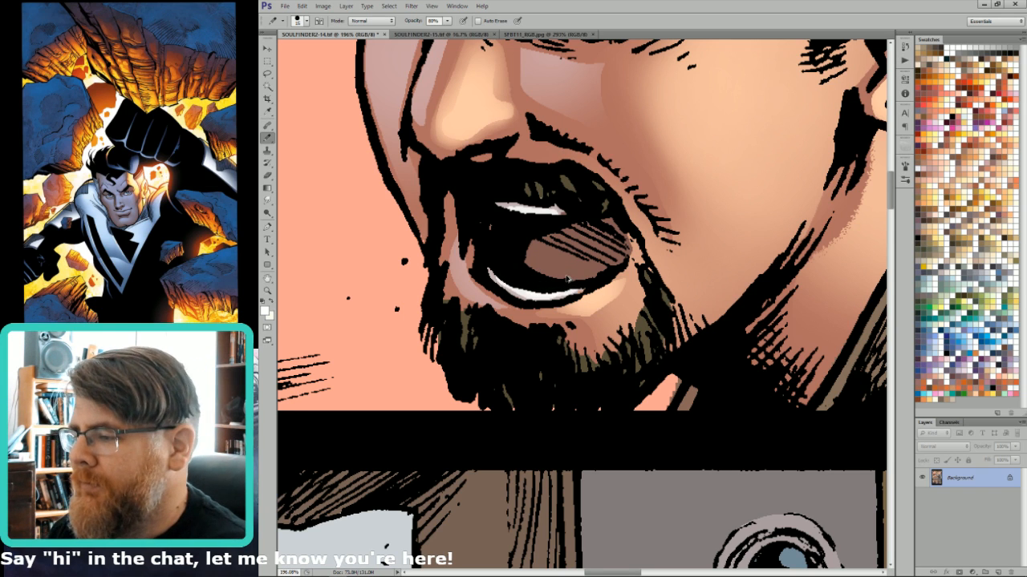
key(ctrl+alt+z)
key(ctrl+alt+z)
click(1008, 259)
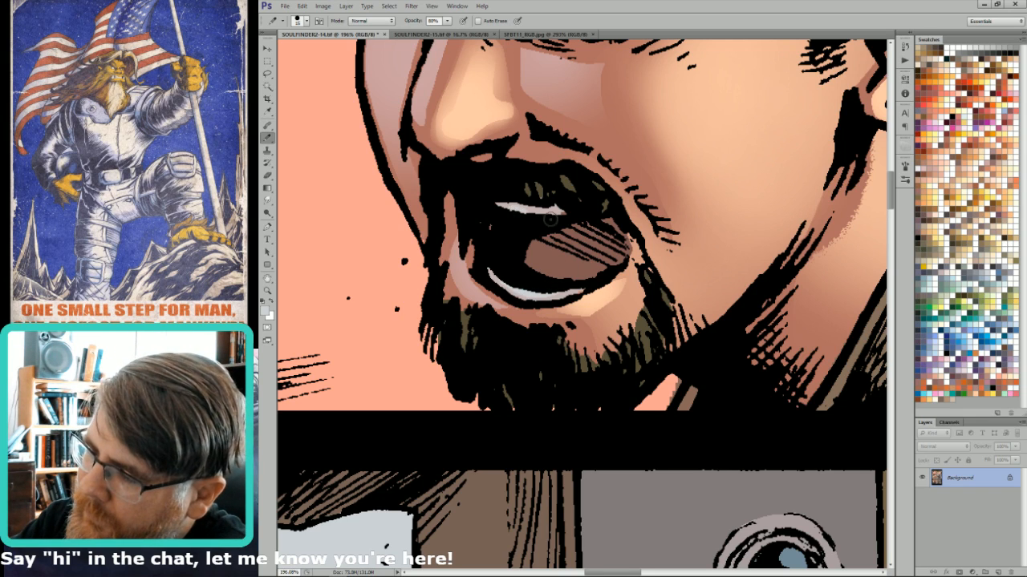
Select the grimacing goateed man's teeth in the large middle panel and brush them light grey at 80% opacity.
key(ctrl+0)
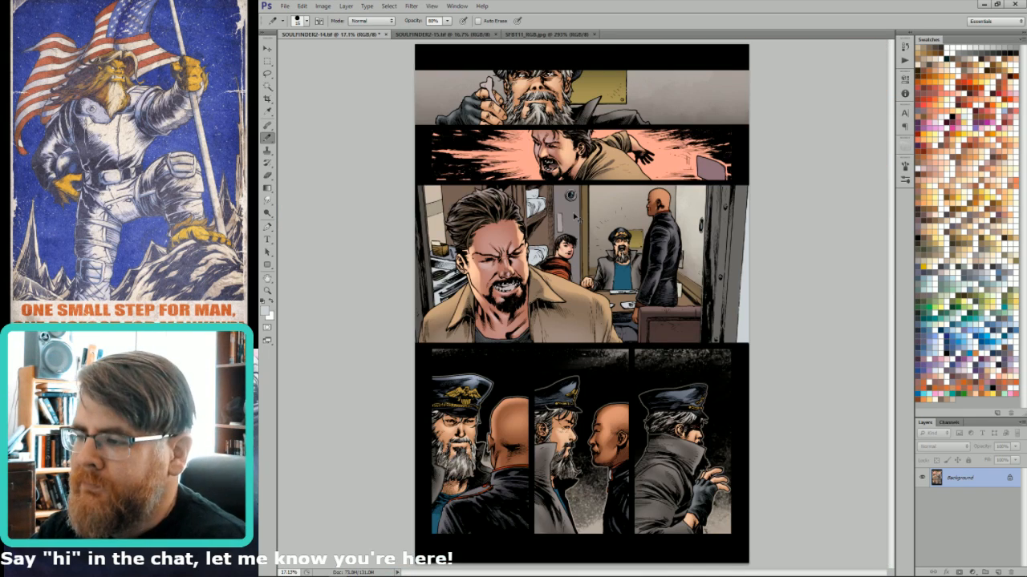
ctrl+click(497, 300)
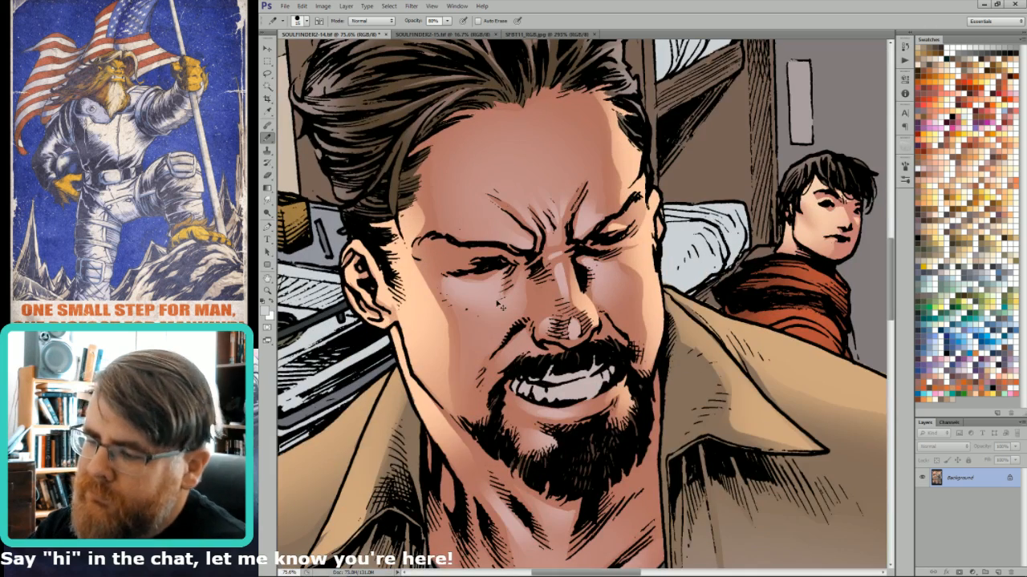
key(w)
click(560, 386)
key(b)
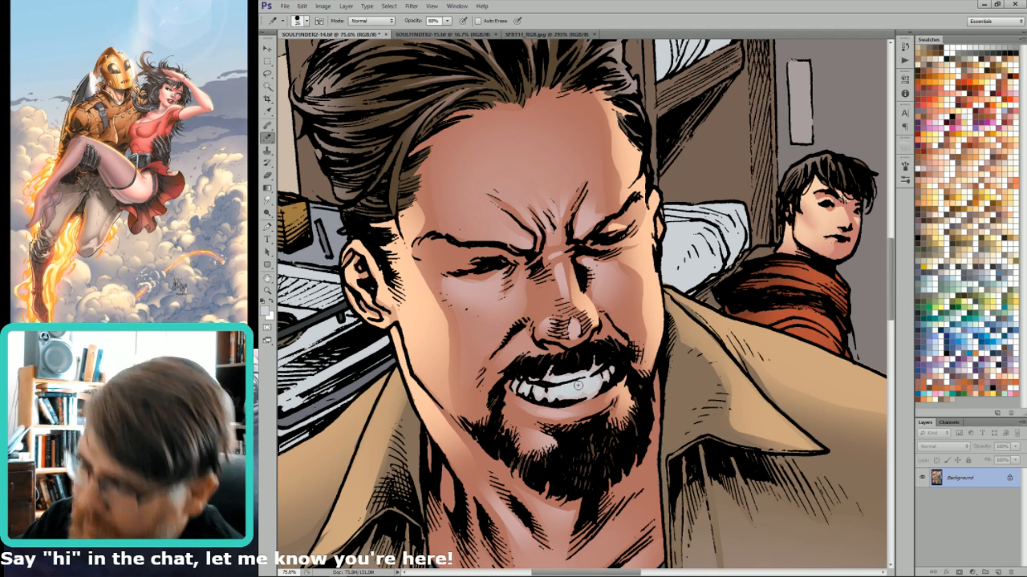
scroll(616, 321, down, 1)
scroll(616, 320, down, 1)
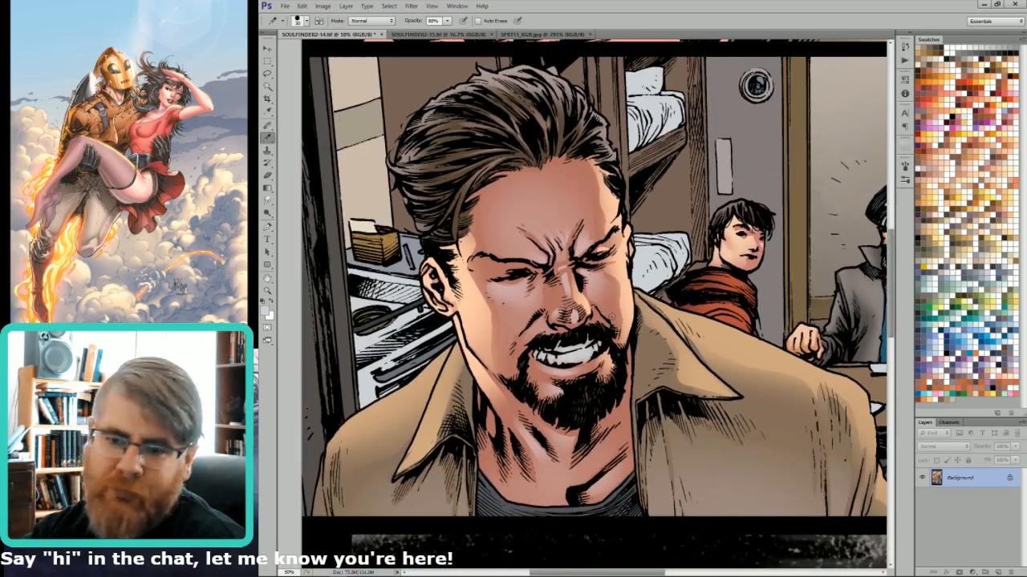
scroll(625, 321, down, 1)
scroll(617, 362, down, 2)
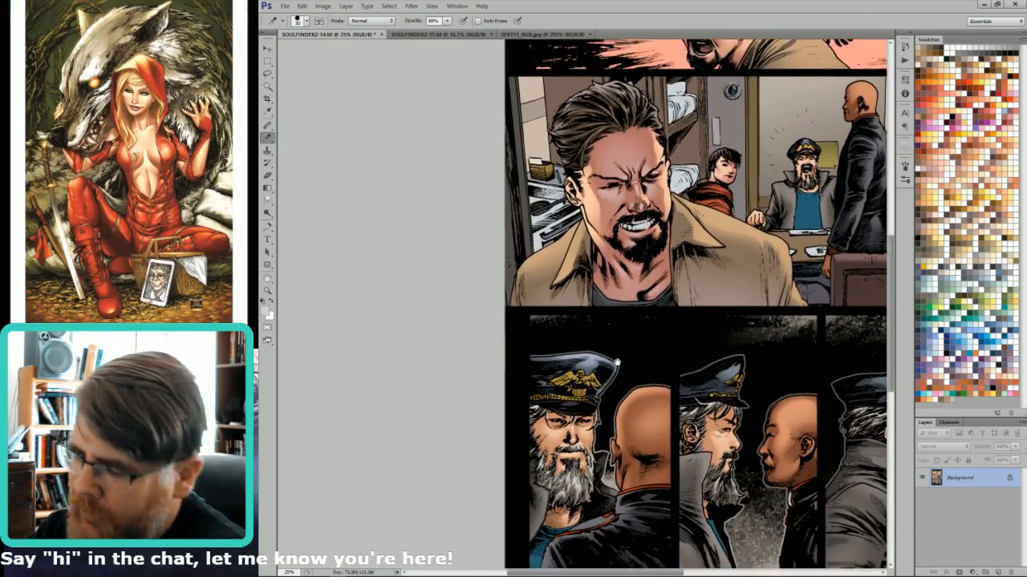
Sample a light pinkish grey and paint the whites of the front-facing captain's eyes in the first bottom panel with a smaller brush.
drag(617, 362, 618, 360)
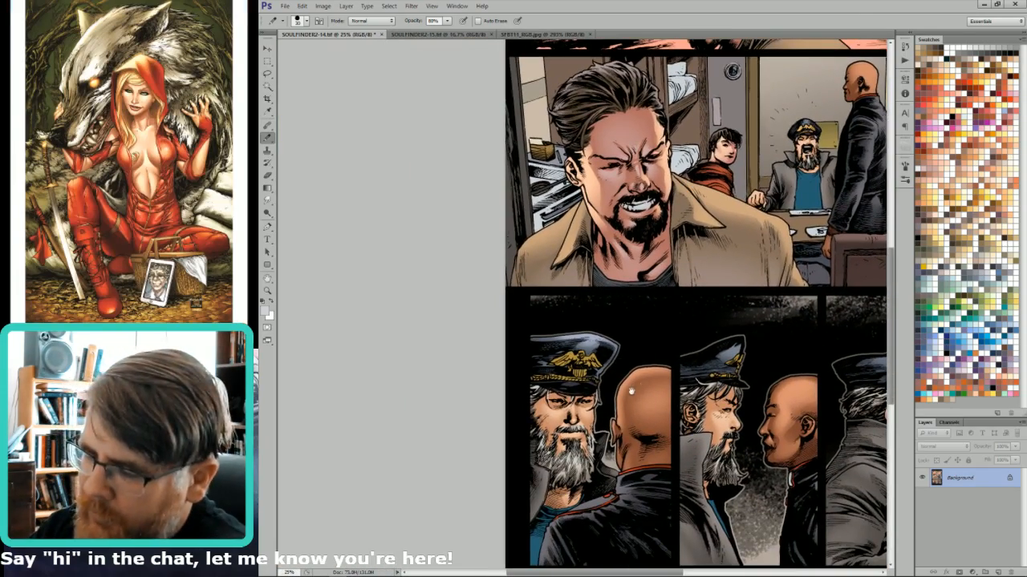
drag(689, 274, 652, 282)
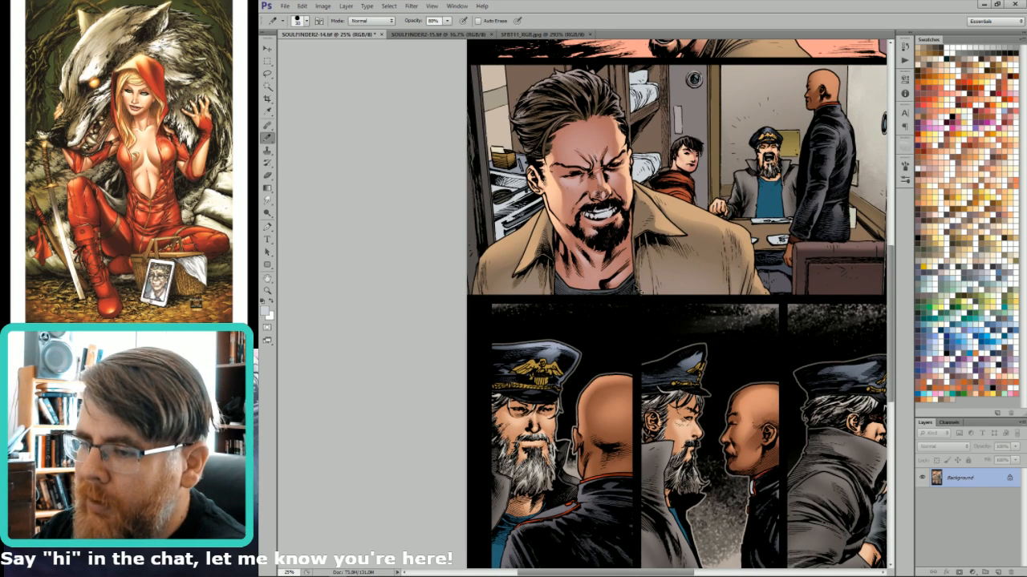
key(i)
click(618, 206)
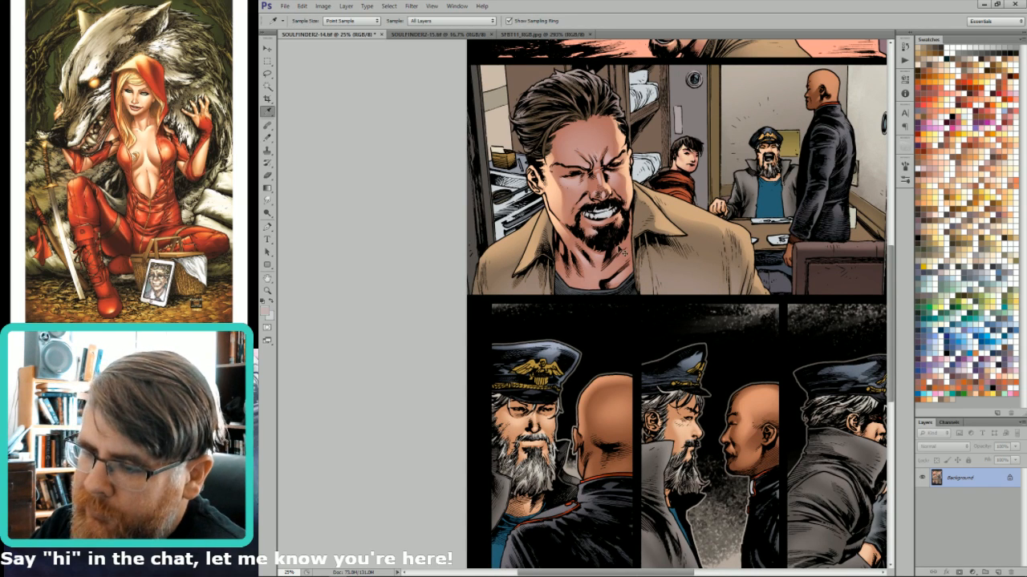
mouse_move(582, 318)
mouse_down()
mouse_move(488, 393)
mouse_move(489, 418)
mouse_up()
key(b)
drag(519, 472, 552, 399)
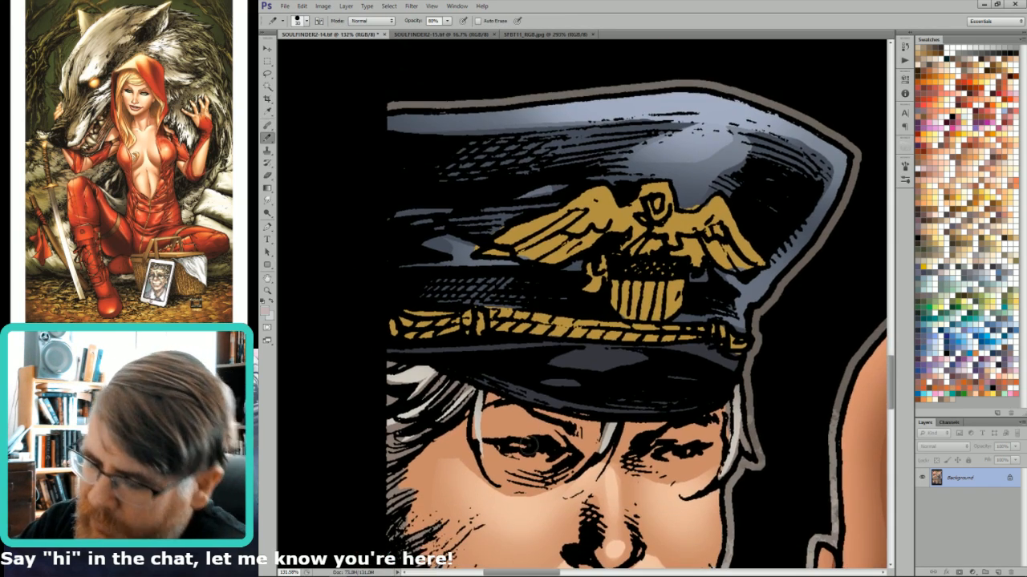
key([)
key([)
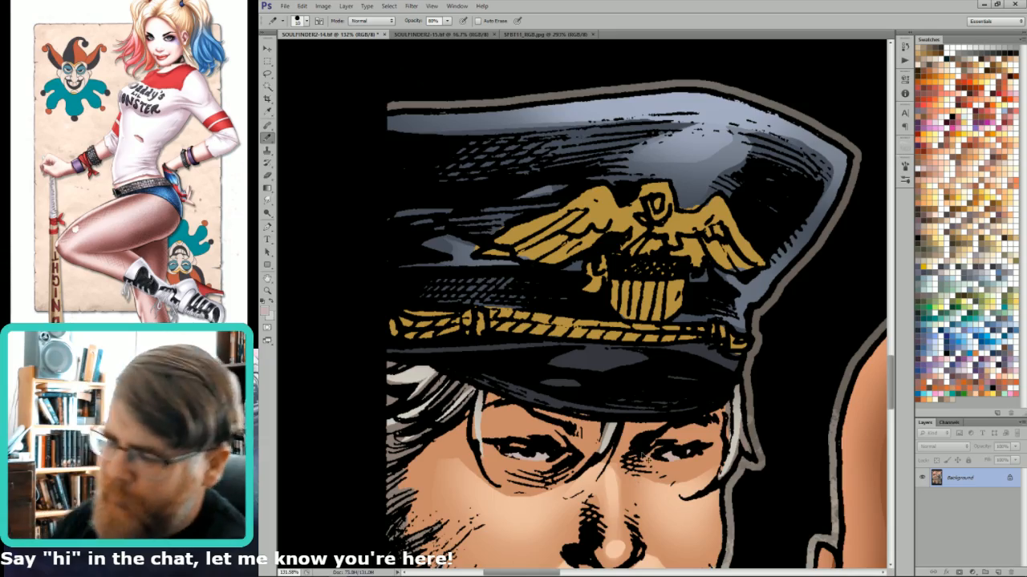
Check the captain's profile eye in the middle bottom panel and save the SOULFINDER2-14 page.
key(ctrl+minus)
key(ctrl+minus)
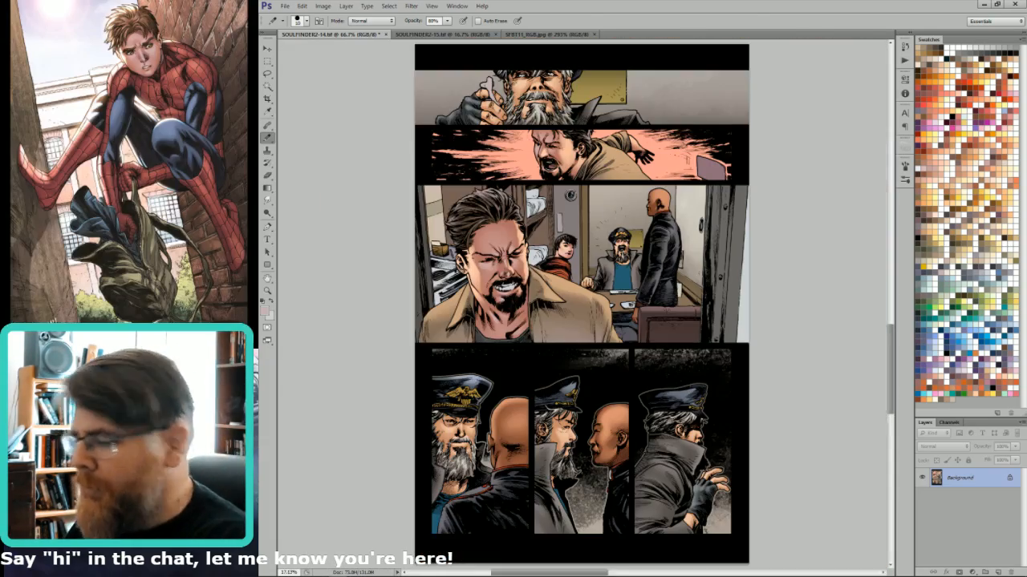
key(ctrl+0)
drag(566, 349, 551, 470)
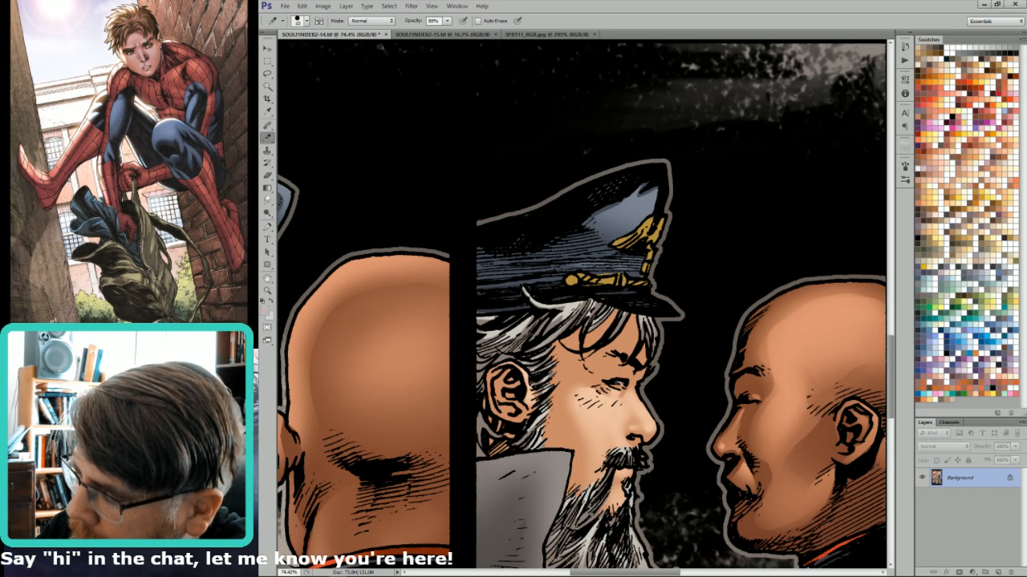
key(ctrl+0)
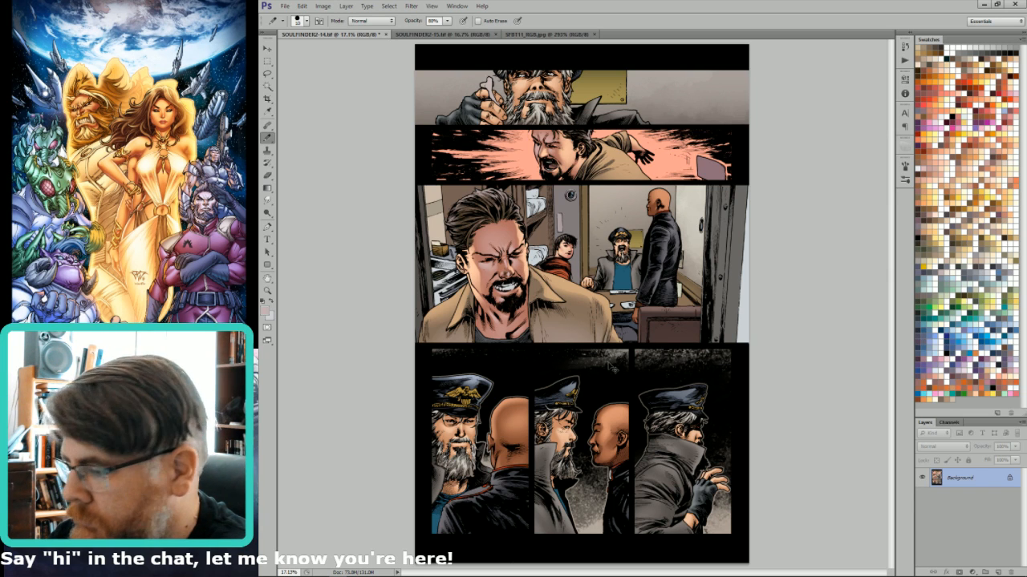
key(ctrl+s)
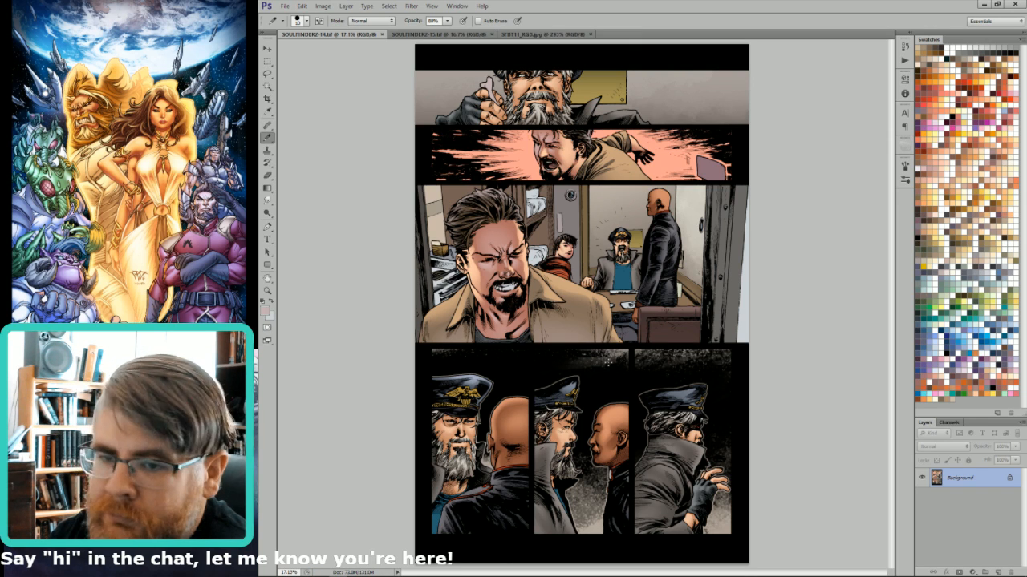
Examine the captain in the top panel and the shouting man in the second panel for areas still needing colour.
key(w)
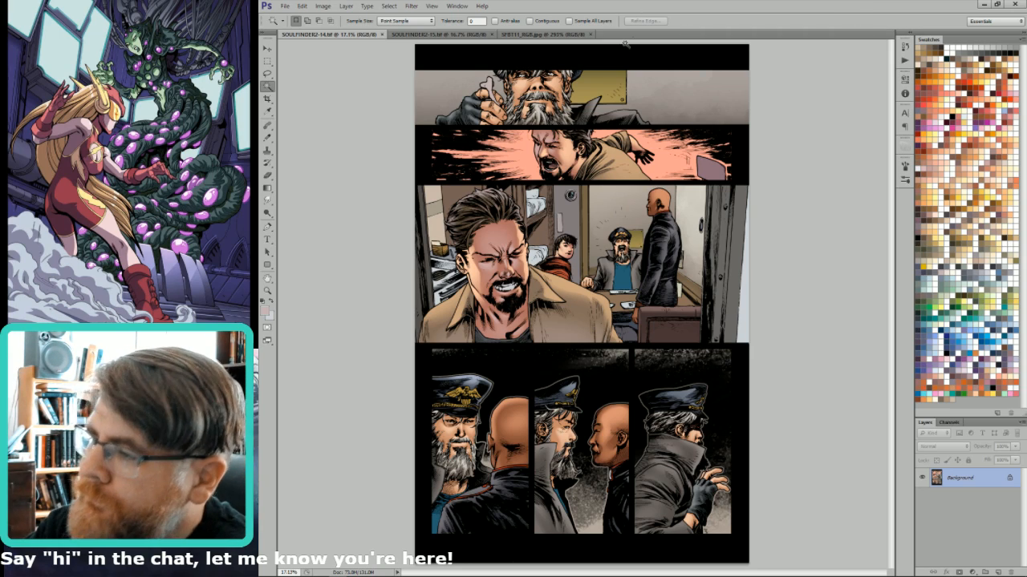
scroll(527, 70, up, 5)
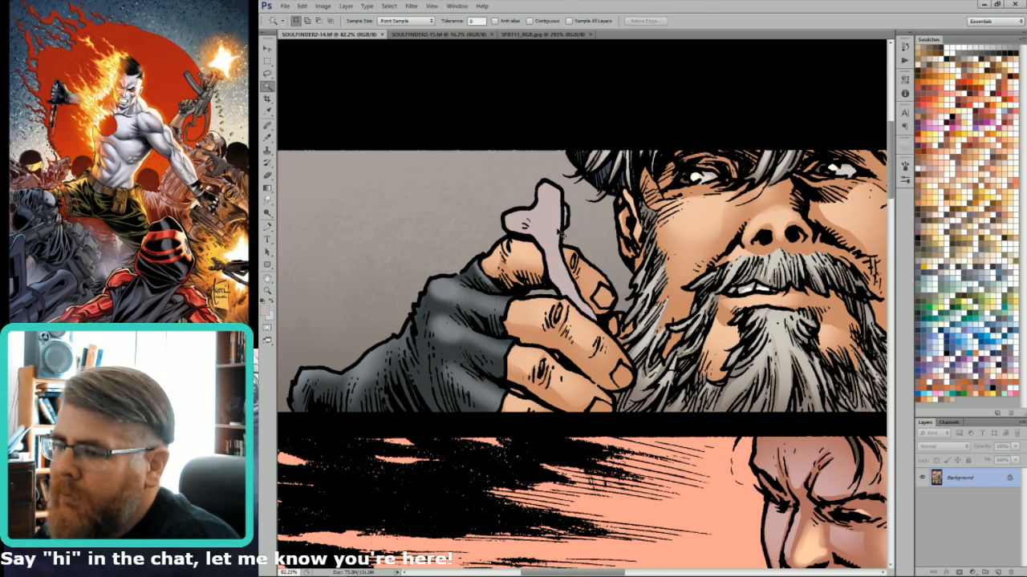
key(ctrl+minus)
key(ctrl+minus)
key(l)
drag(585, 244, 567, 247)
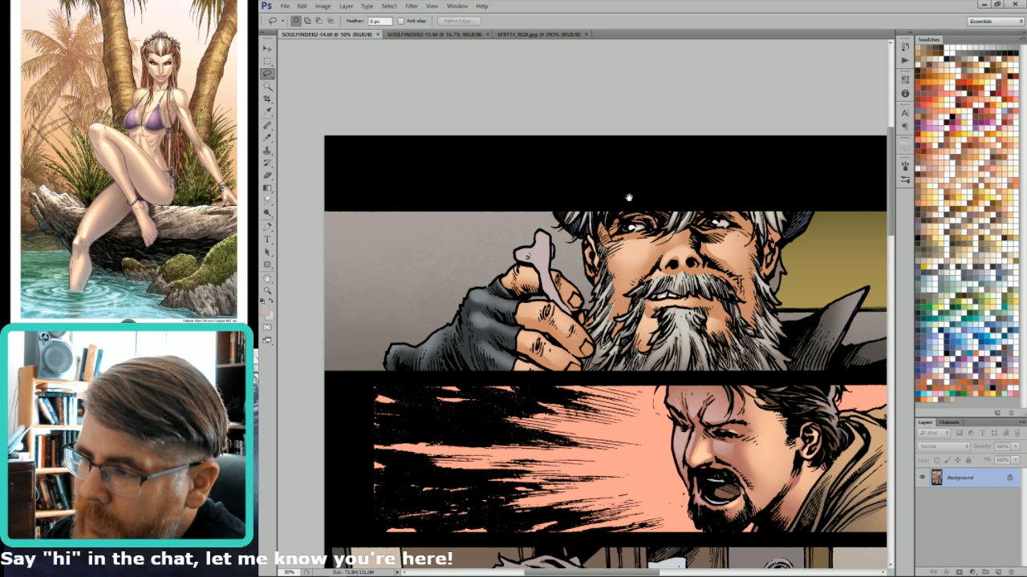
drag(611, 234, 643, 266)
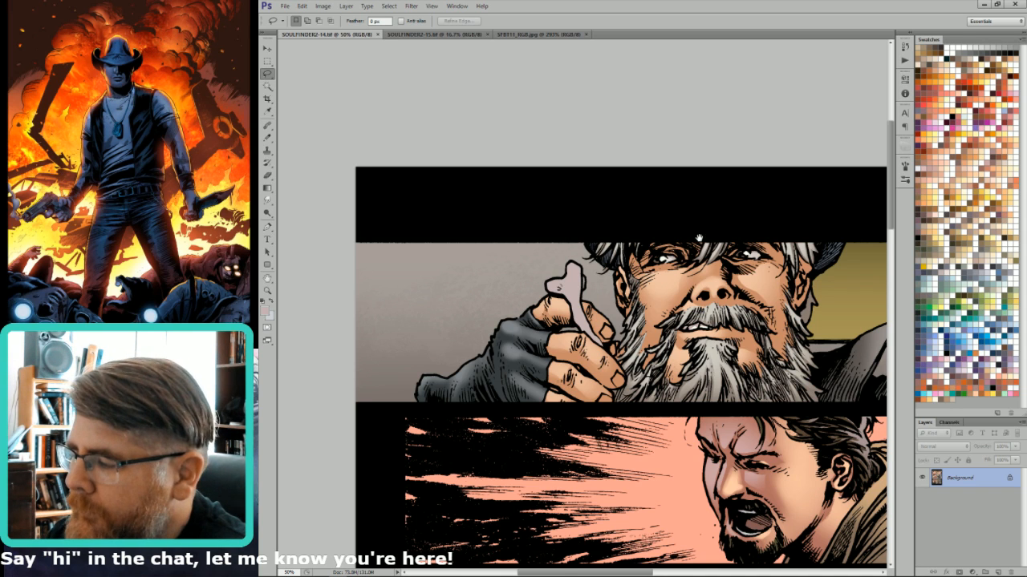
drag(685, 227, 681, 228)
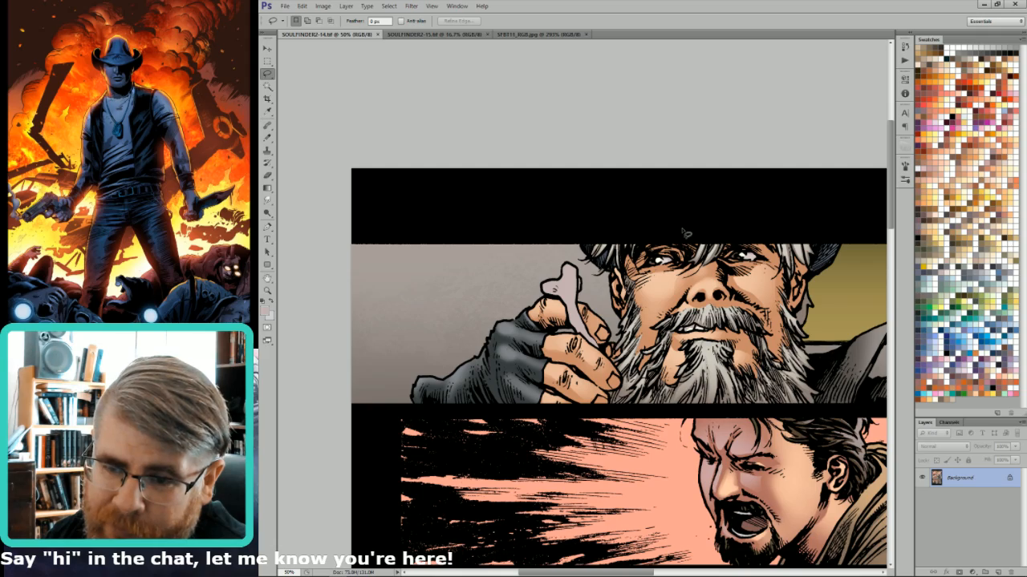
drag(700, 256, 695, 218)
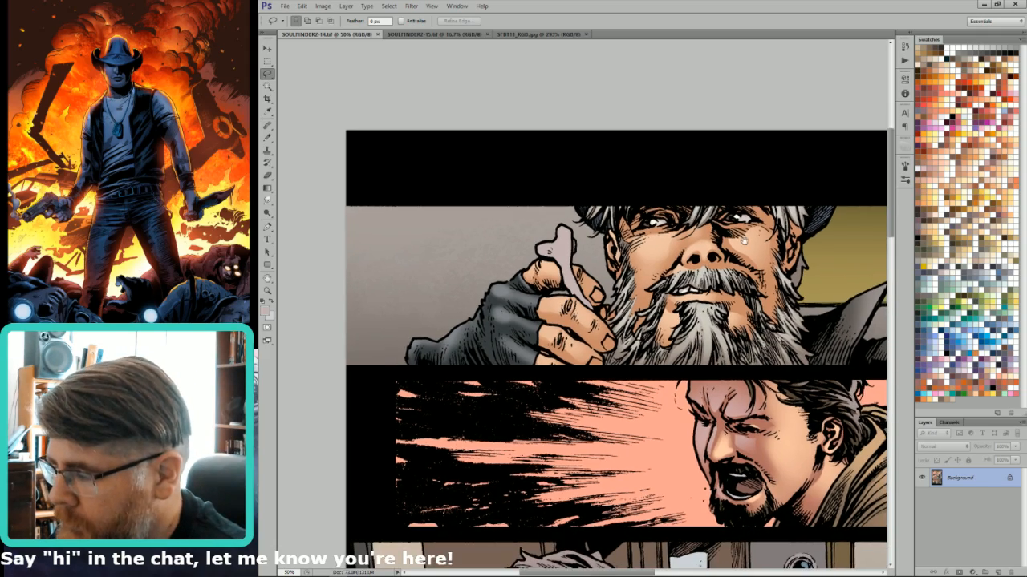
drag(792, 239, 694, 229)
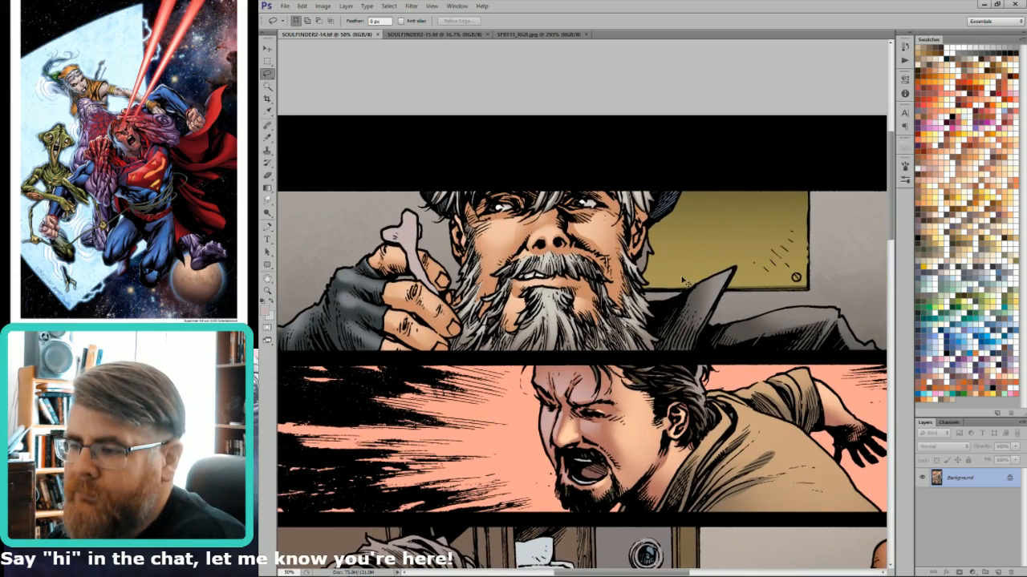
Colour the inside of the shouting man's mouth in the second panel dark red.
key(ctrl+minus)
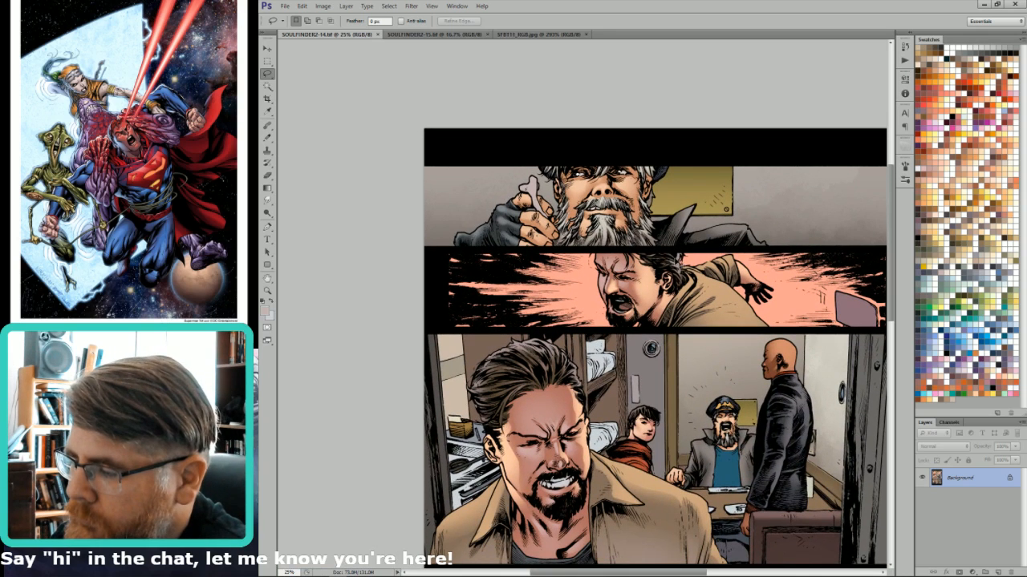
key(w)
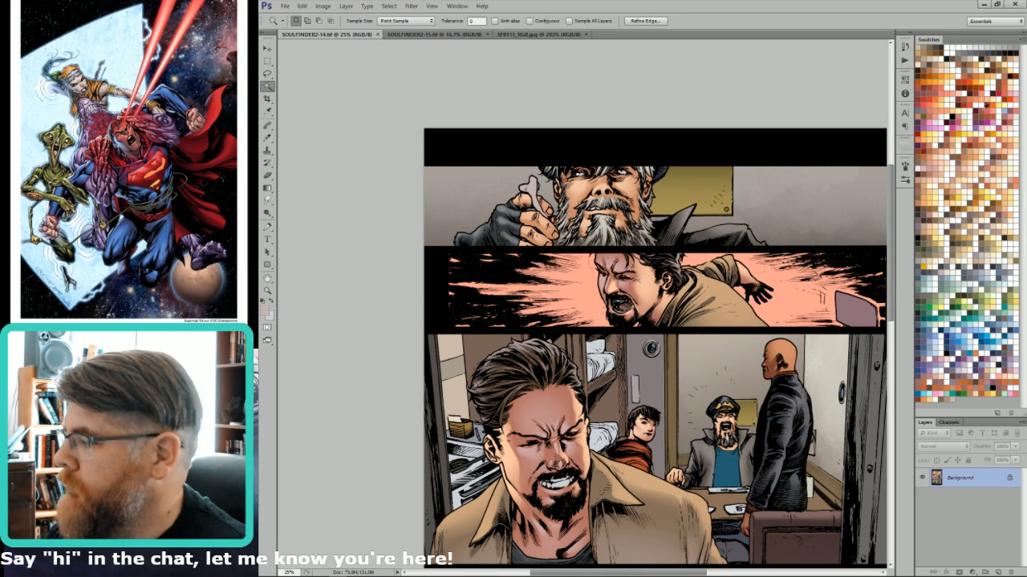
key(b)
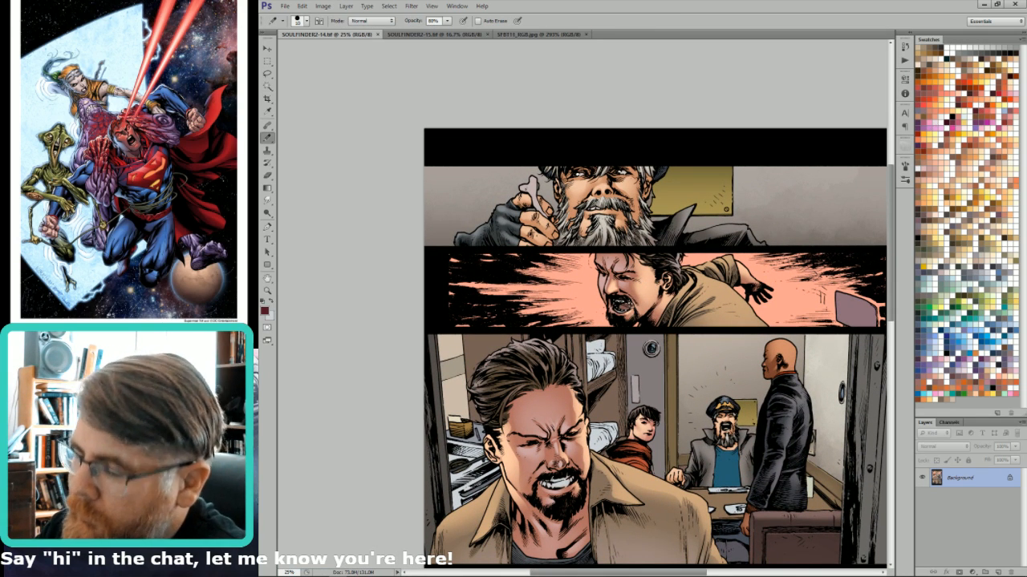
key(shift+b)
key([)
drag(616, 302, 686, 326)
Lasso the shouting man's tongue in the second panel and shade it with a salmon pink gradient at 40% opacity.
key(l)
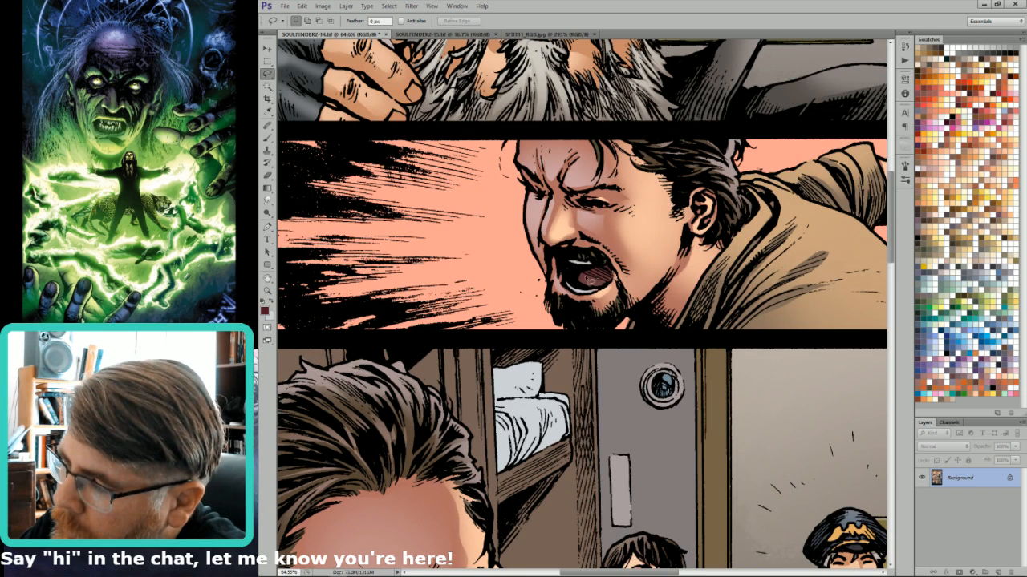
drag(585, 279, 611, 282)
key(g)
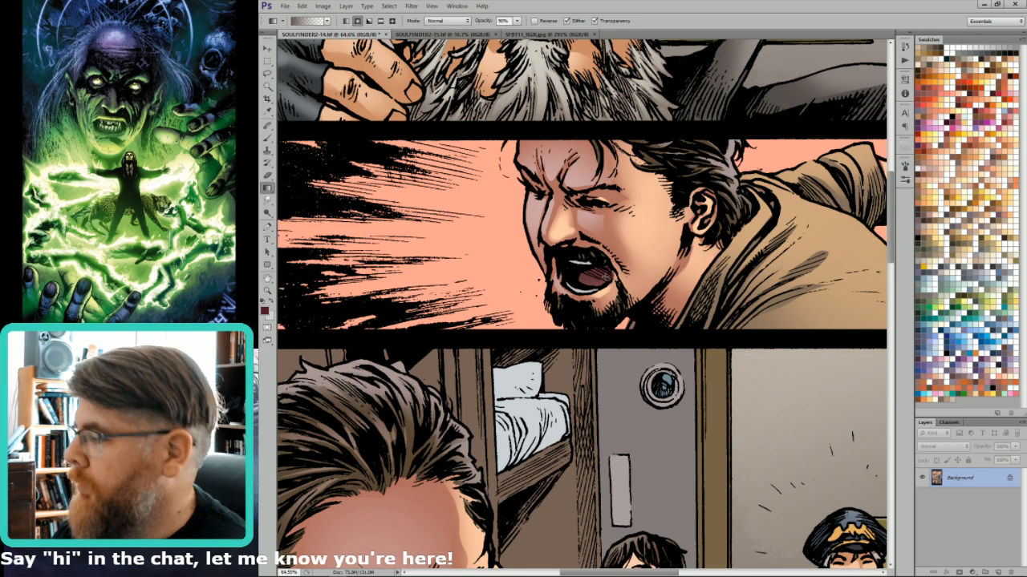
click(1011, 111)
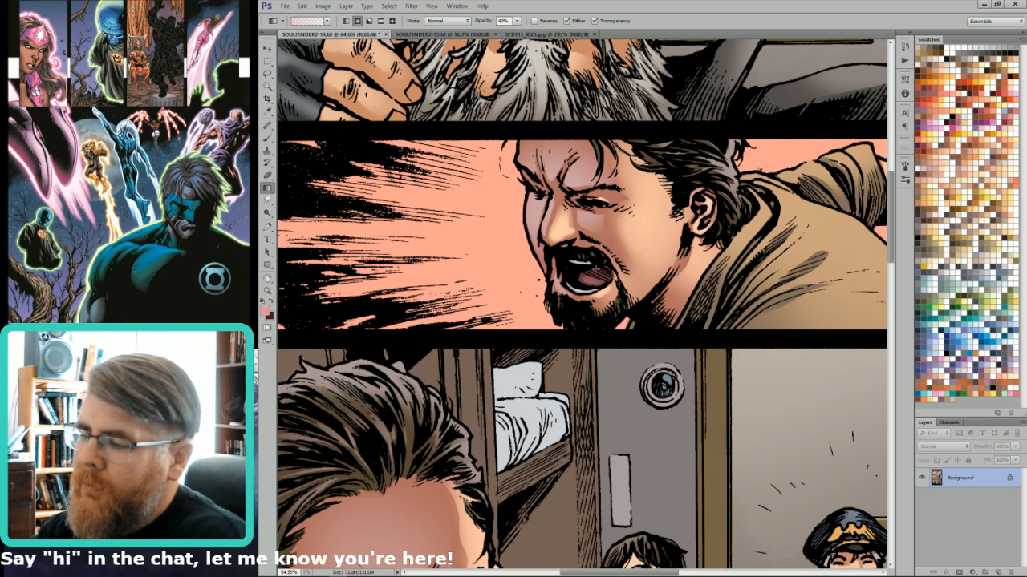
key(ctrl+0)
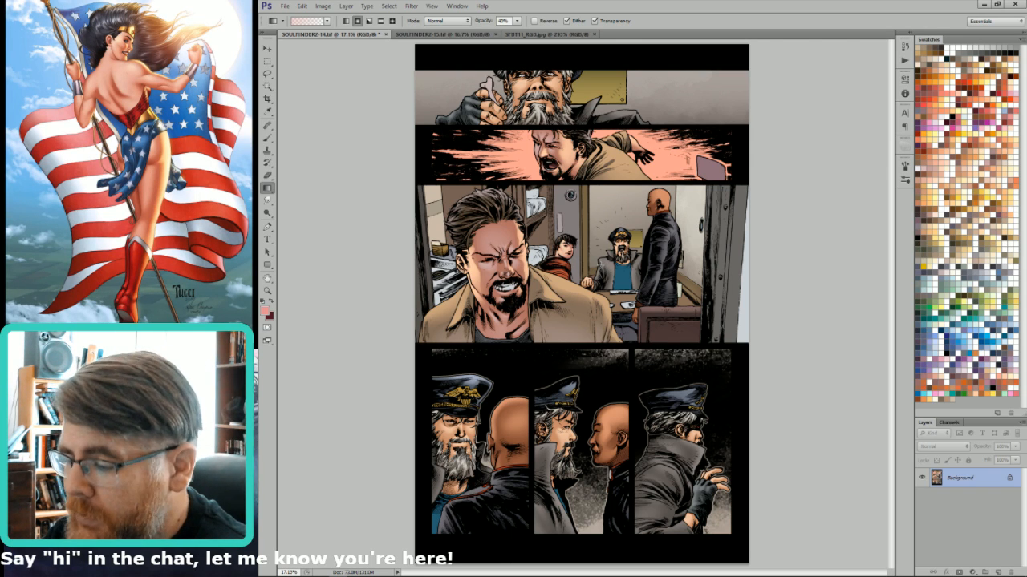
key(w)
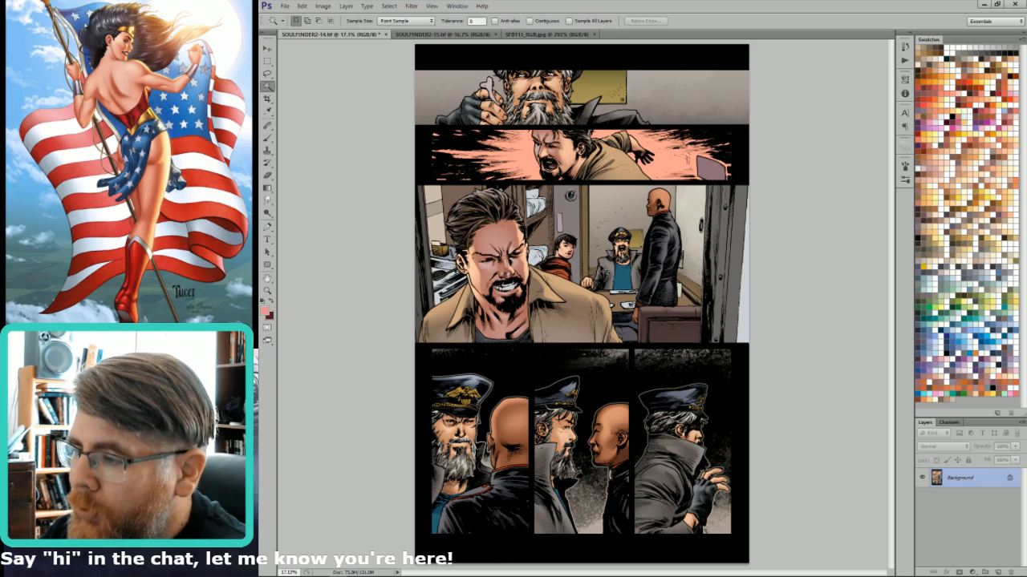
drag(581, 125, 614, 85)
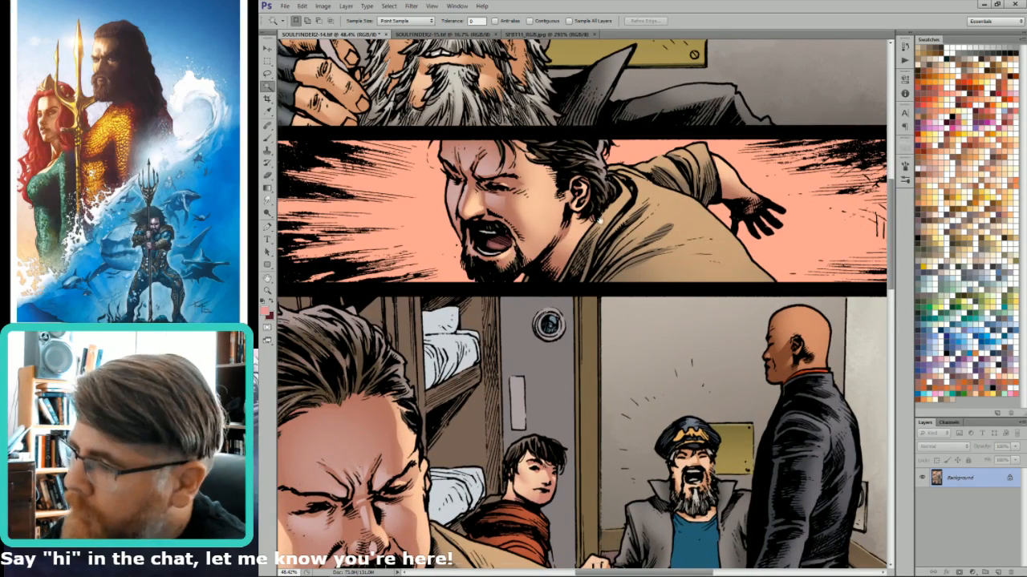
drag(599, 219, 645, 243)
key(ctrl+minus)
key(ctrl+minus)
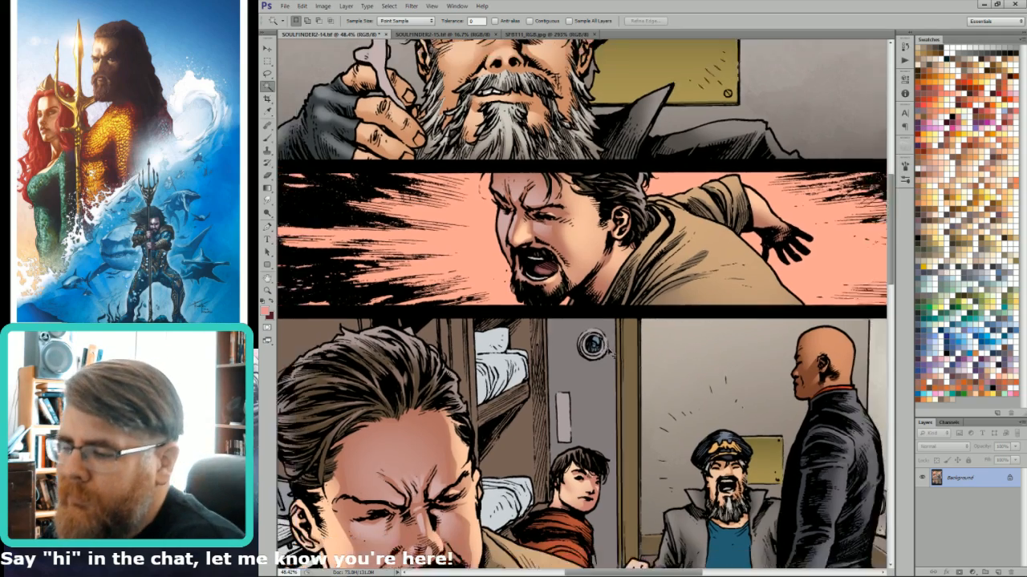
click(553, 357)
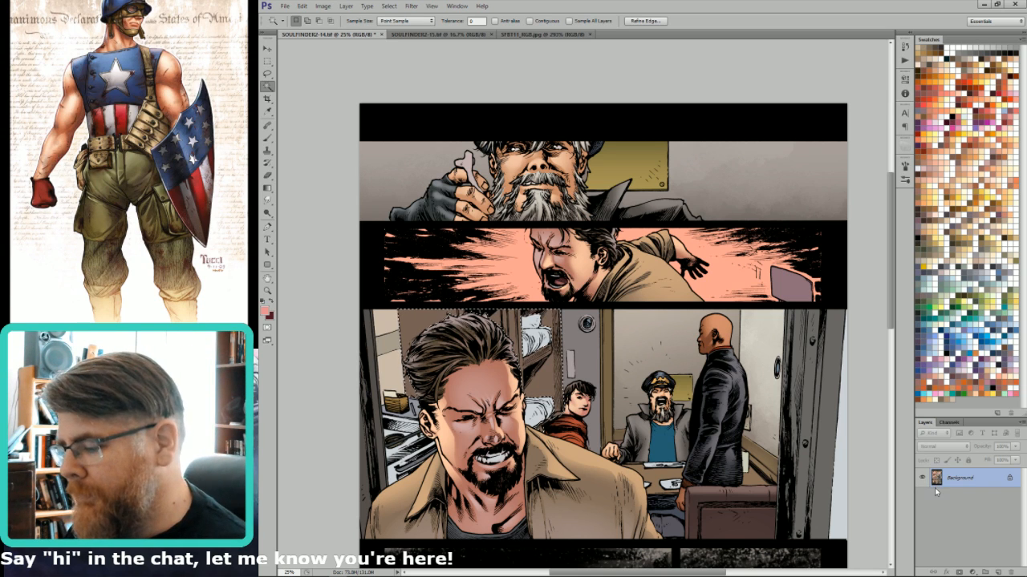
drag(750, 474, 772, 413)
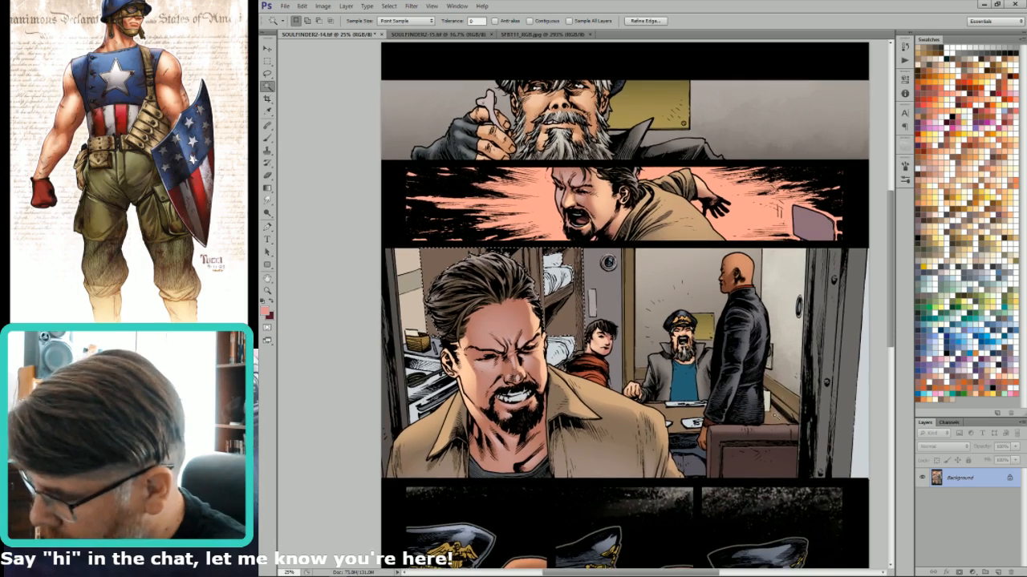
click(770, 424)
Sample the tan tabletop colour from the diner scene in the SFBT11_RGB.jpg reference page and return to the SOULFINDER2-14 page.
click(549, 34)
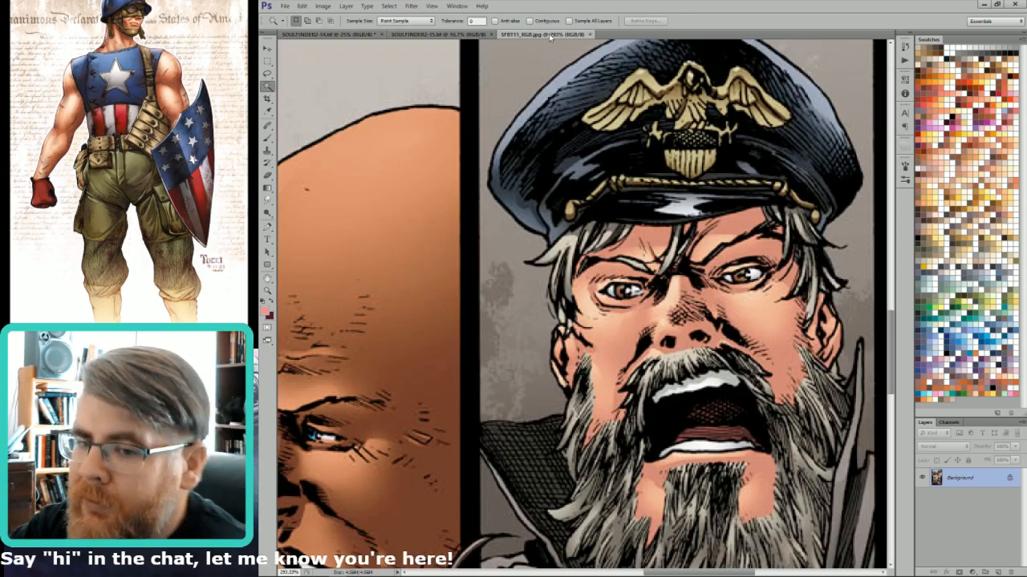
key(i)
key(ctrl+0)
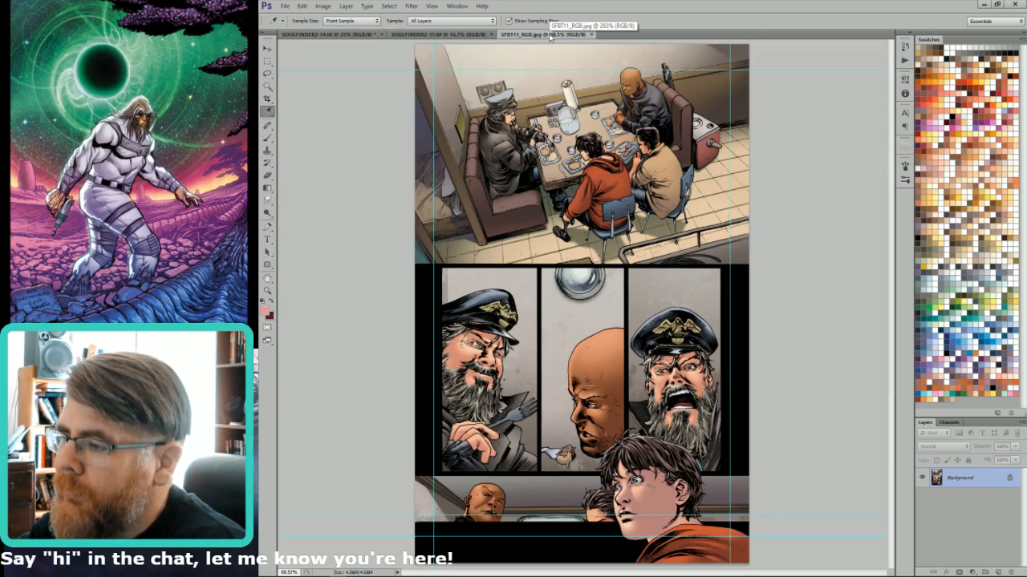
drag(652, 84, 497, 250)
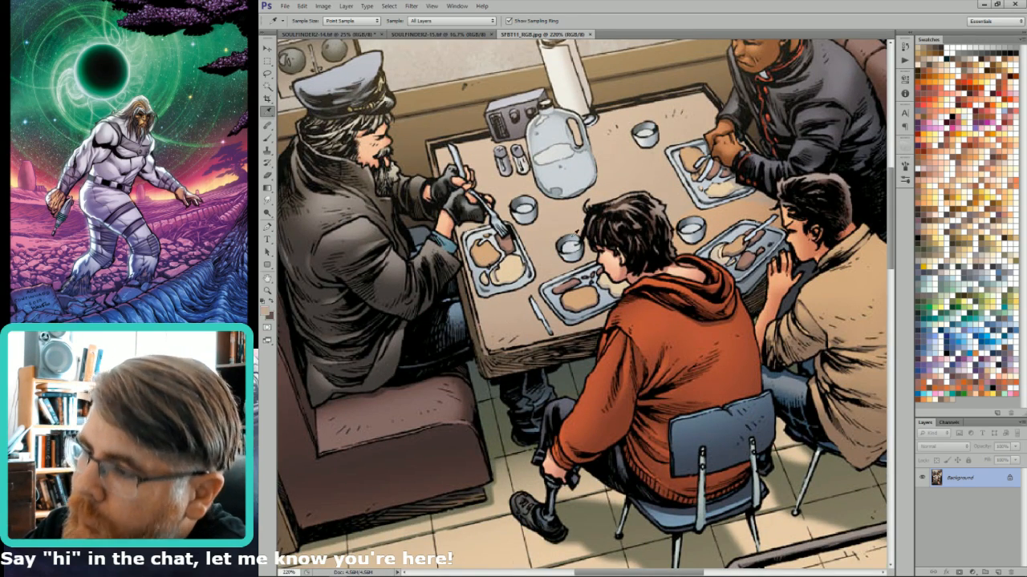
click(329, 34)
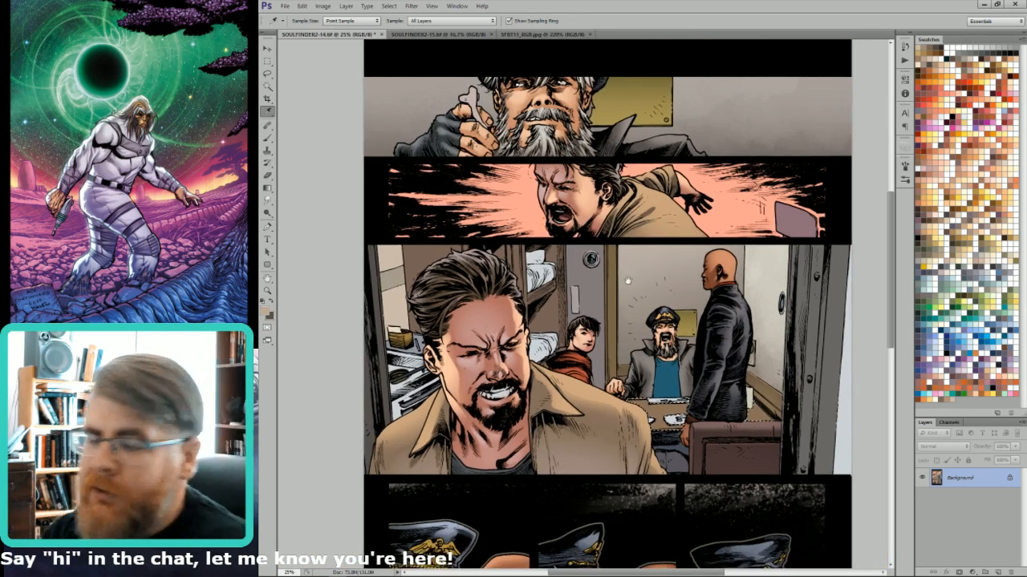
Select the tabletop in the third panel and shade it with the sampled tan as a gradient at 60% opacity.
key(ctrl+6)
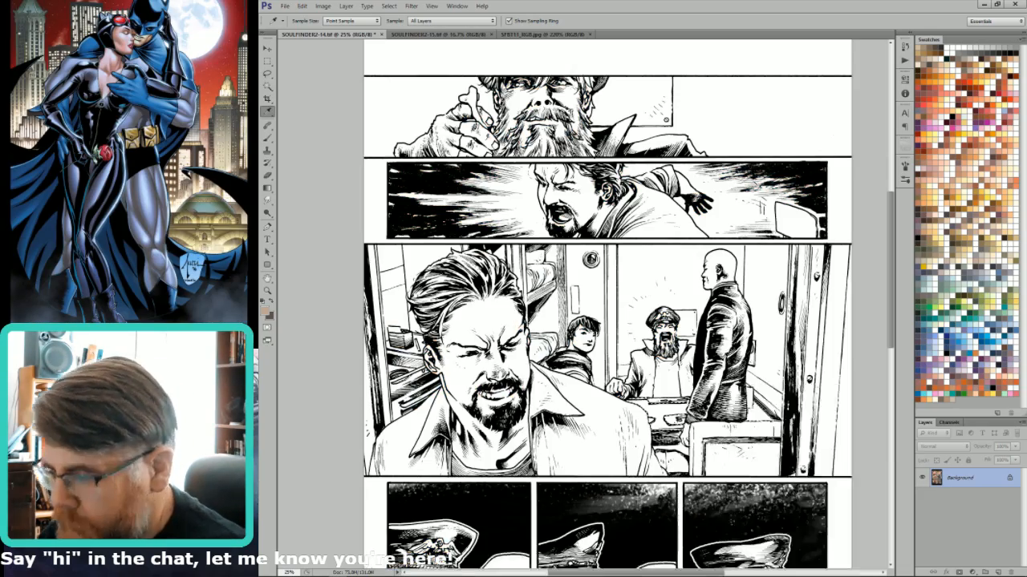
mouse_move(755, 322)
mouse_down()
mouse_move(600, 488)
mouse_move(593, 514)
mouse_up()
key(l)
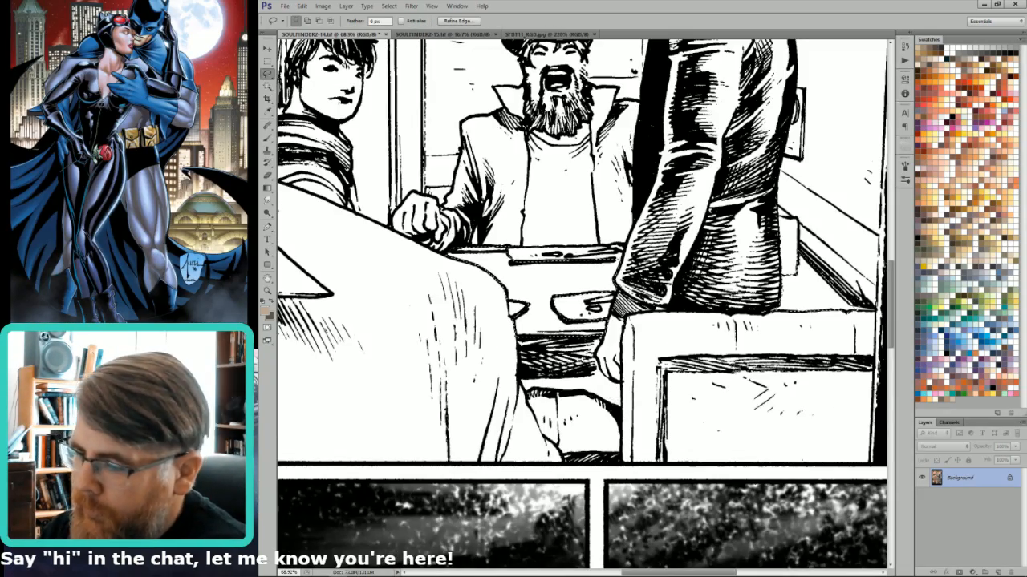
key(ctrl+2)
key(g)
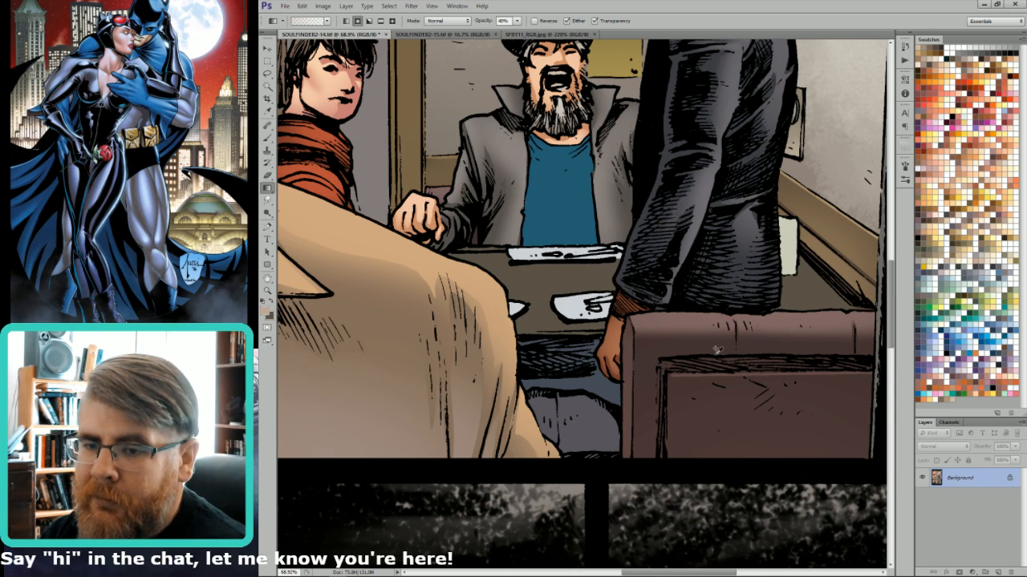
drag(562, 345, 780, 195)
key(ctrl+z)
key(6)
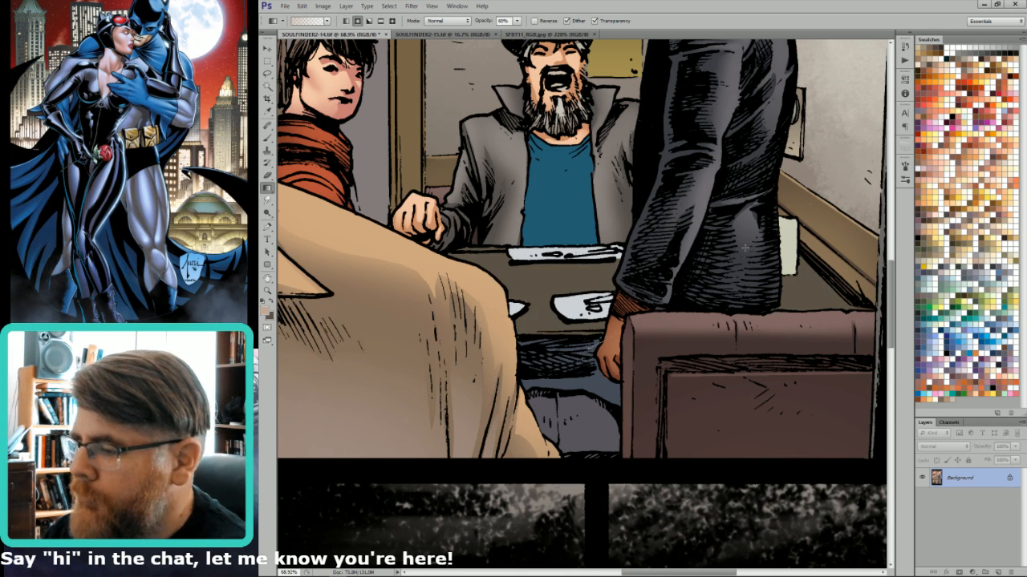
drag(571, 340, 889, 137)
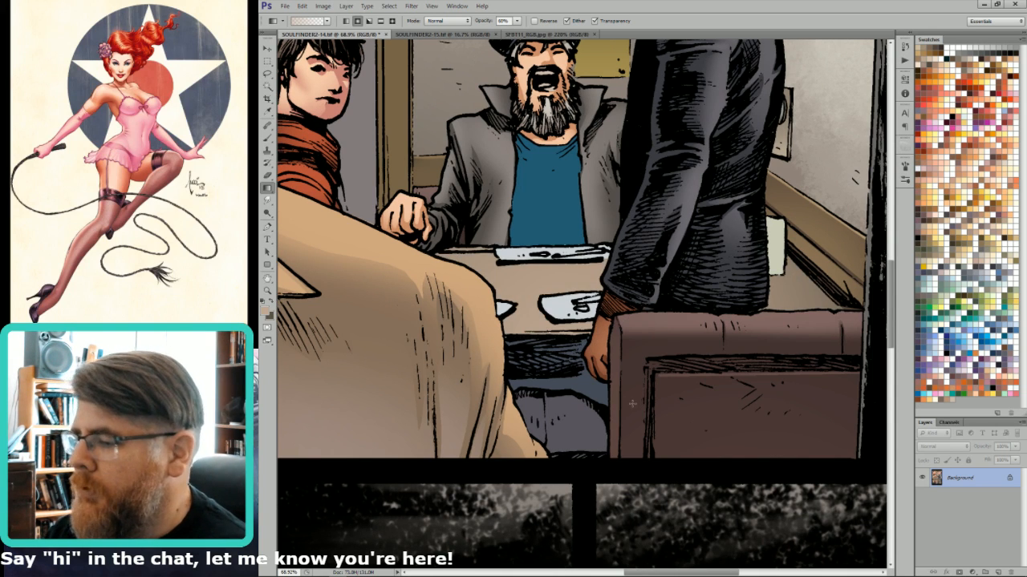
Isolate the table's side below the tabletop in the third panel and colour it dark brown.
key(w)
click(545, 360)
key(l)
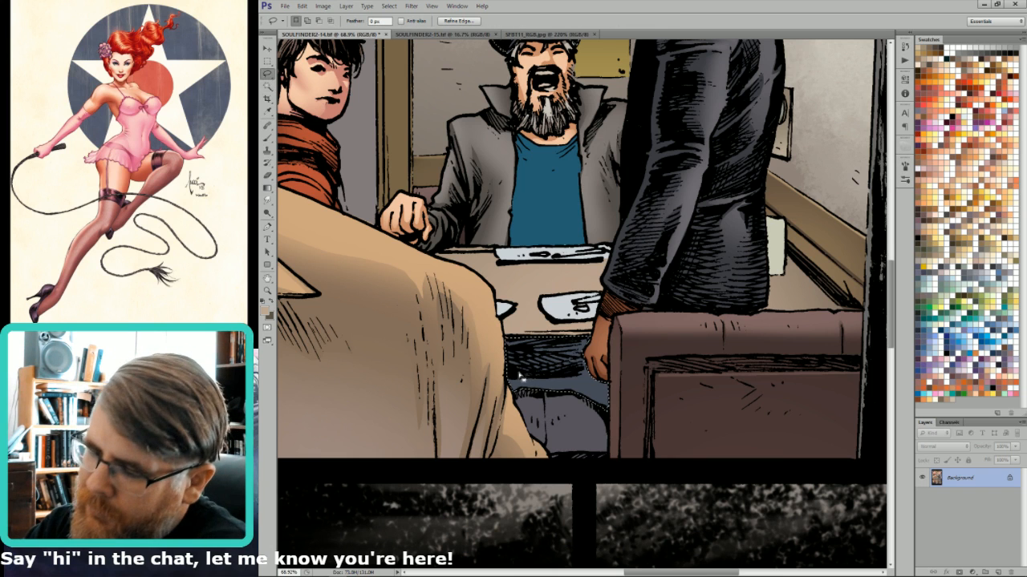
mouse_move(507, 377)
mouse_down()
mouse_move(642, 385)
mouse_move(513, 437)
mouse_up()
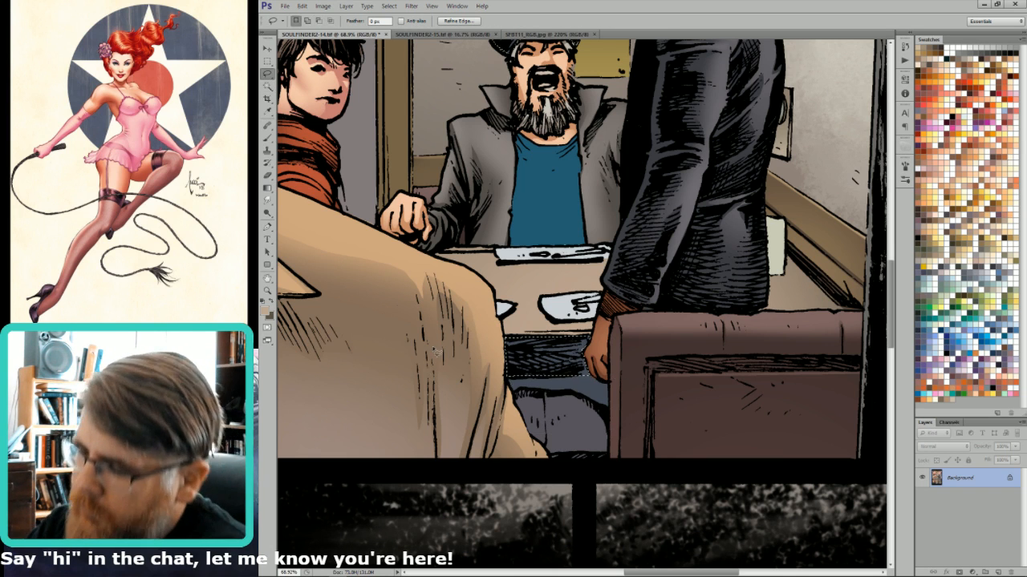
key(ctrl+minus)
key(ctrl+minus)
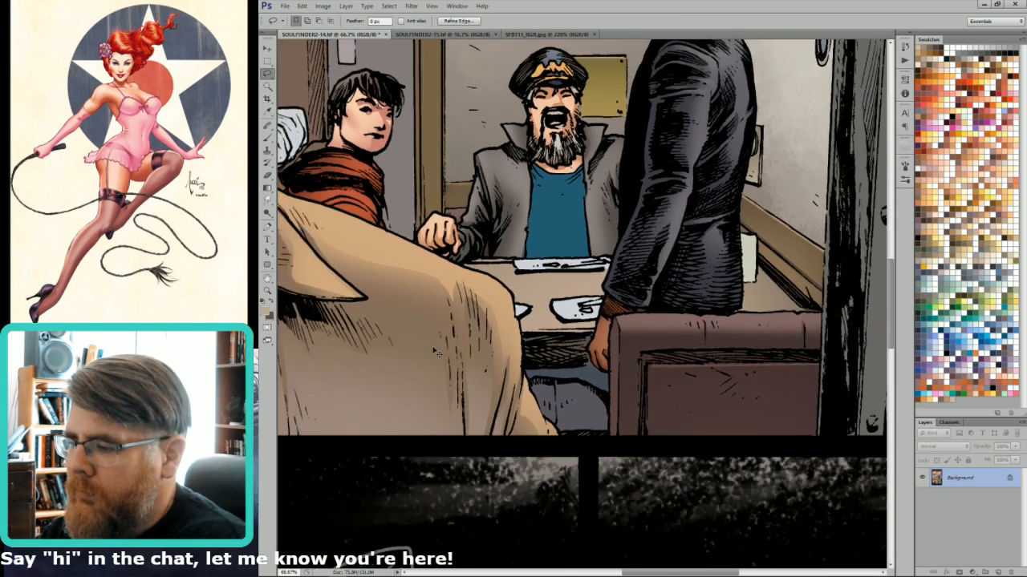
key(ctrl+d)
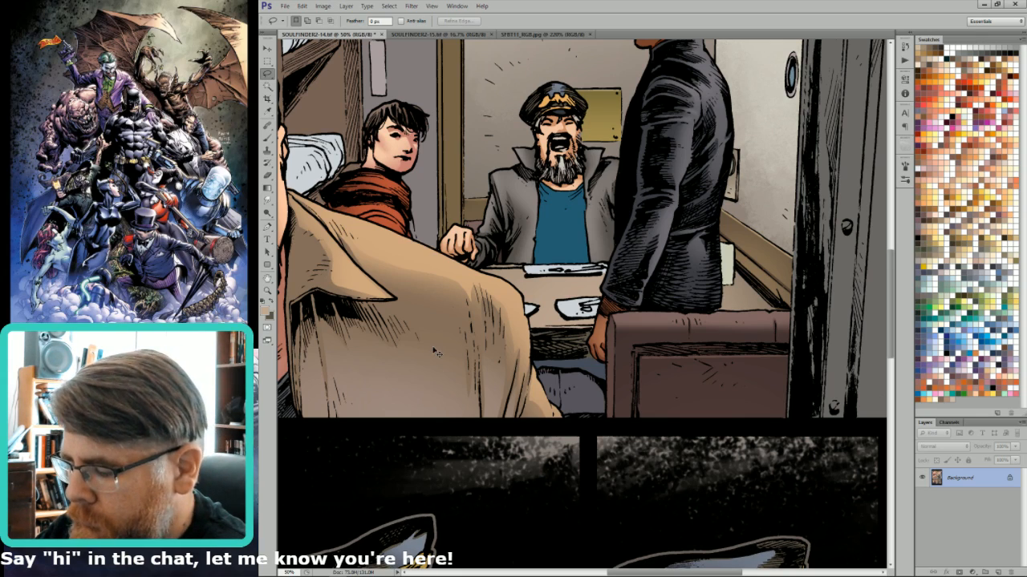
Fill the grey seat cushion under the table in the third panel with the dark maroon of the neighbouring booth.
key(ctrl+0)
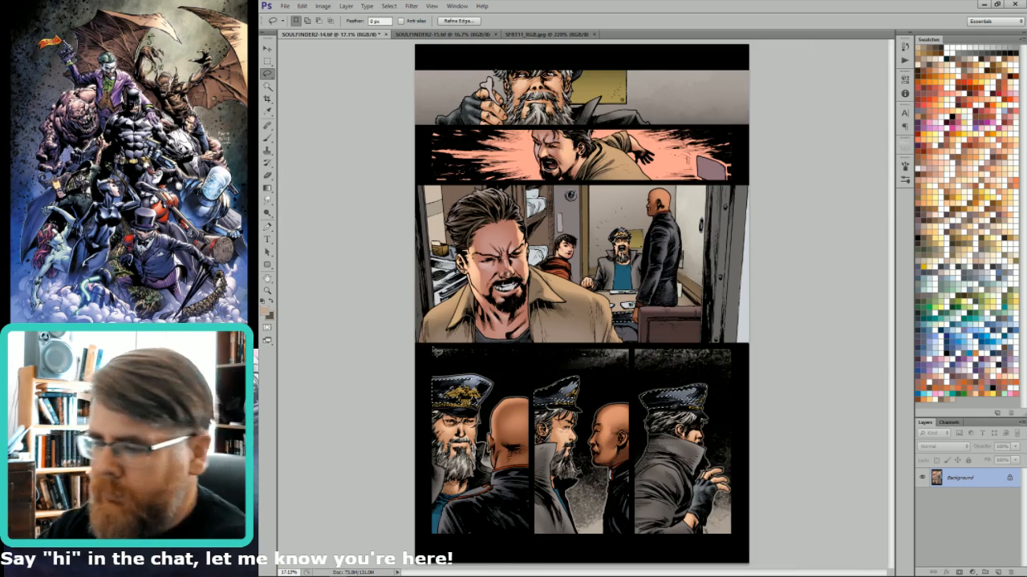
key(m)
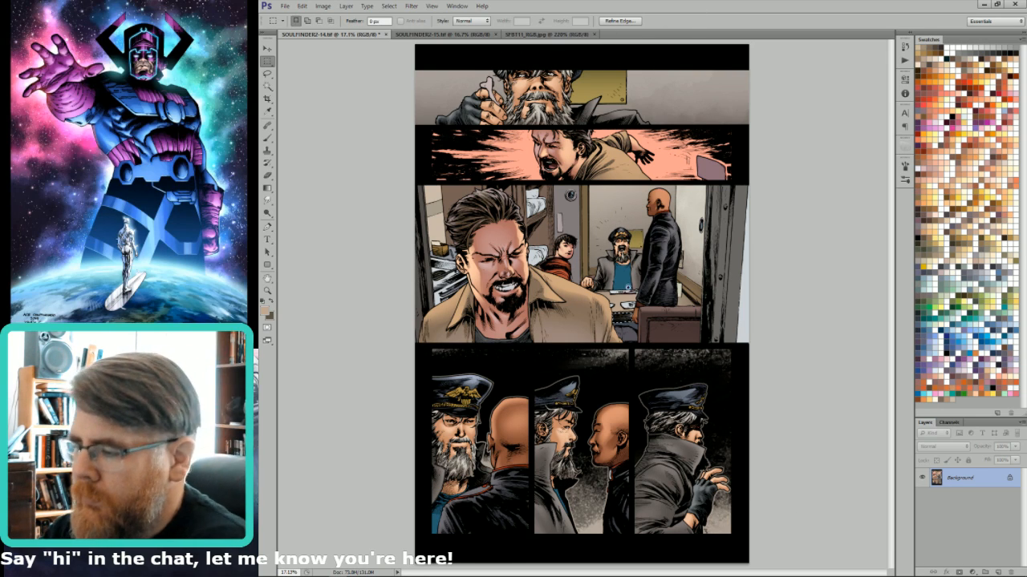
scroll(617, 296, up, 8)
key(w)
click(699, 339)
key(i)
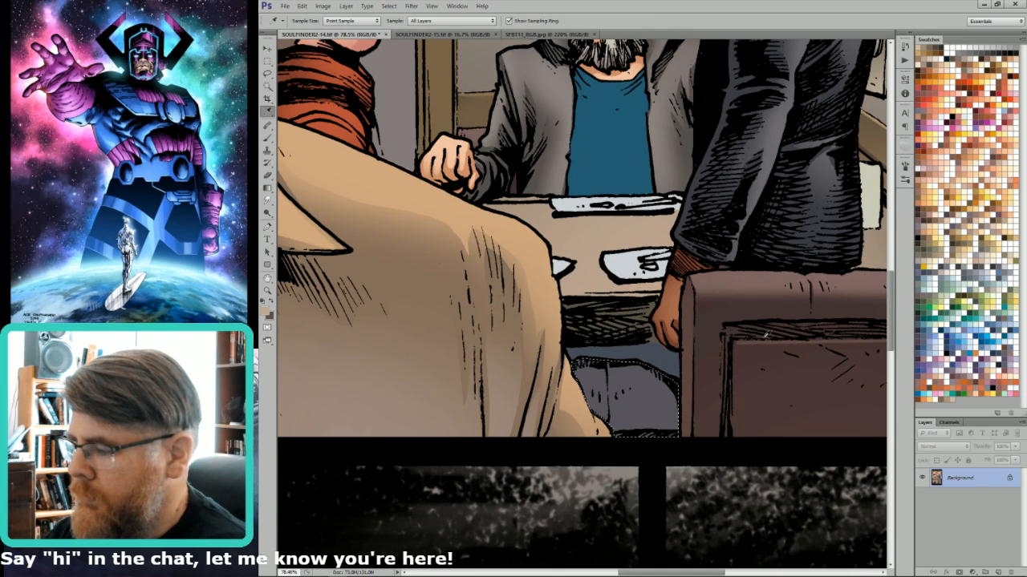
alt+click(772, 319)
key(ctrl+BackSpace)
Sample the booth's lighter maroon and brush a highlight at 50% opacity along the top of the seat cushion under the table.
click(761, 293)
key(ctrl+d)
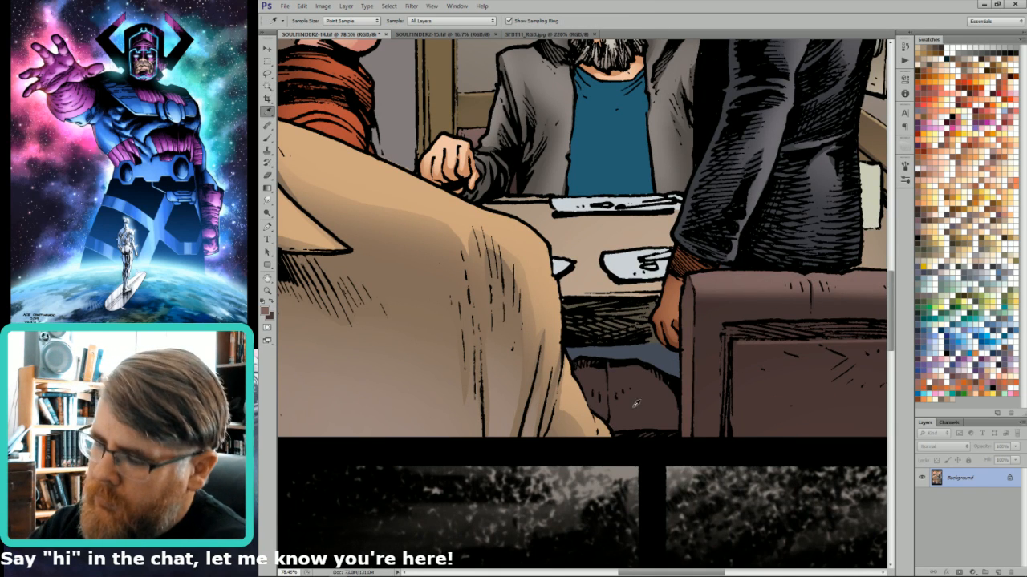
key(l)
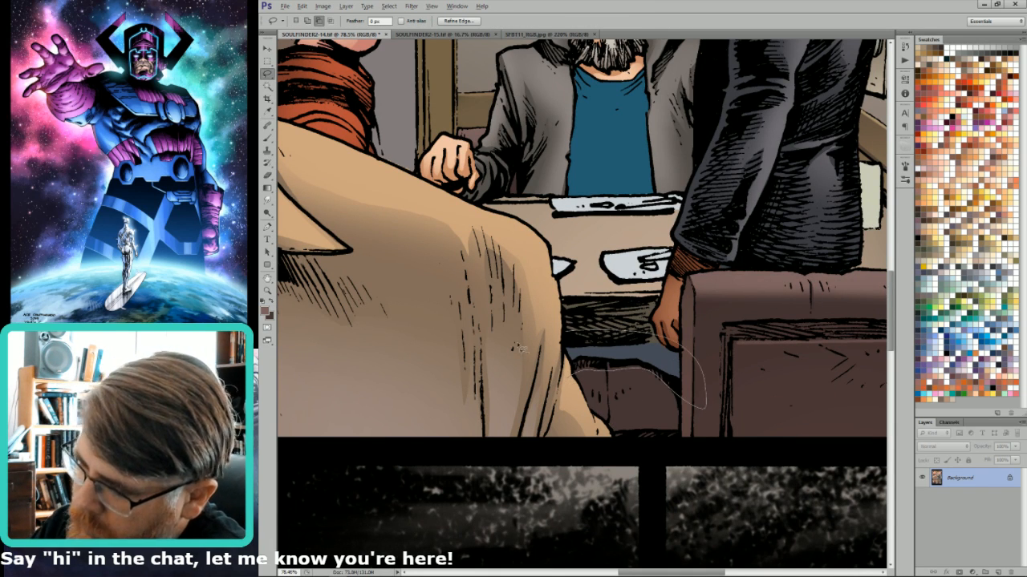
key(b)
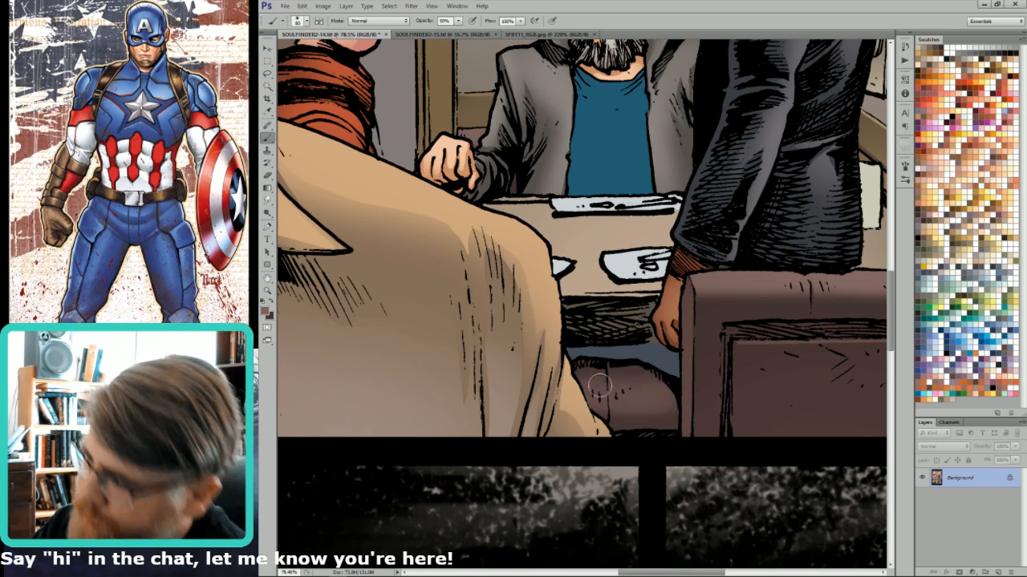
key(ctrl+minus)
key(ctrl+minus)
drag(608, 262, 636, 265)
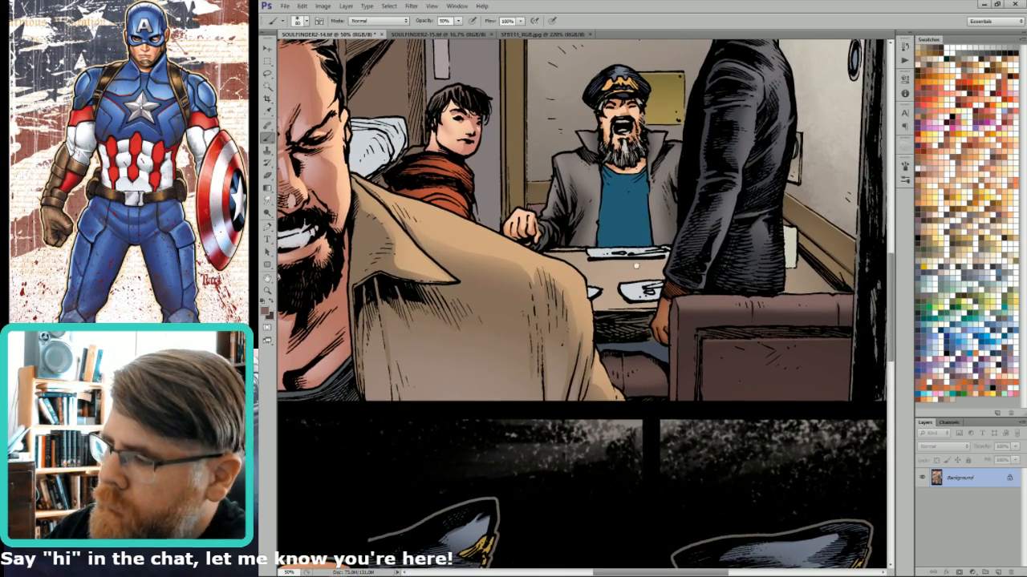
key(w)
click(635, 224)
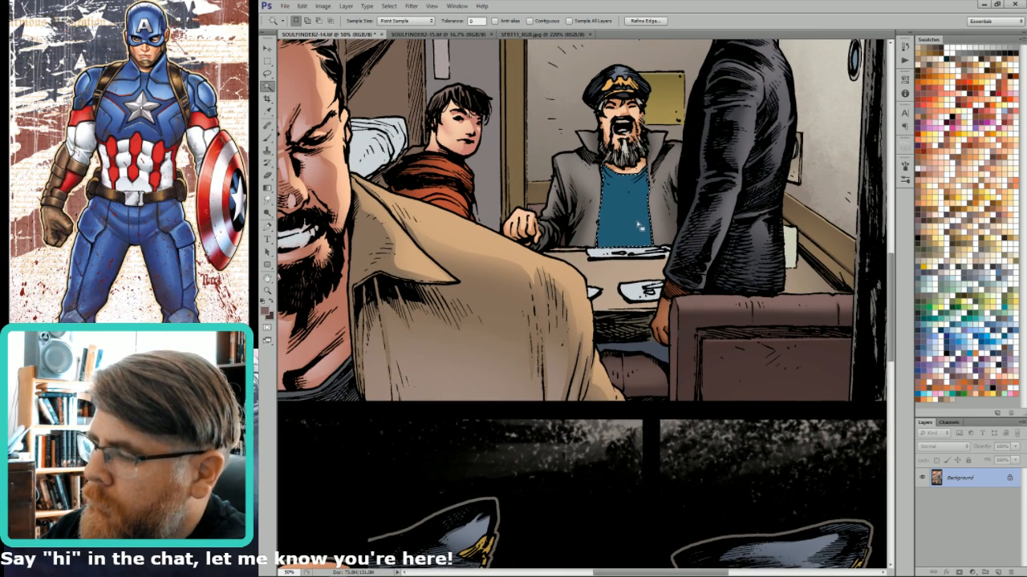
drag(651, 223, 655, 274)
key(ctrl+d)
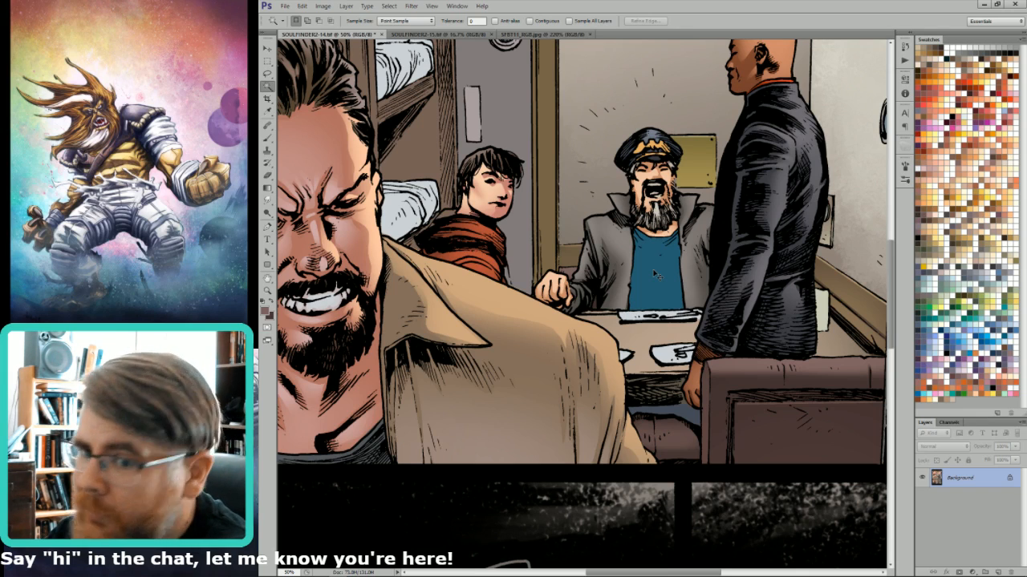
Select the bunk woodwork in the third panel and sample a brown from the diner scene in the SFBT11_RGB.jpg reference page.
drag(762, 396, 791, 434)
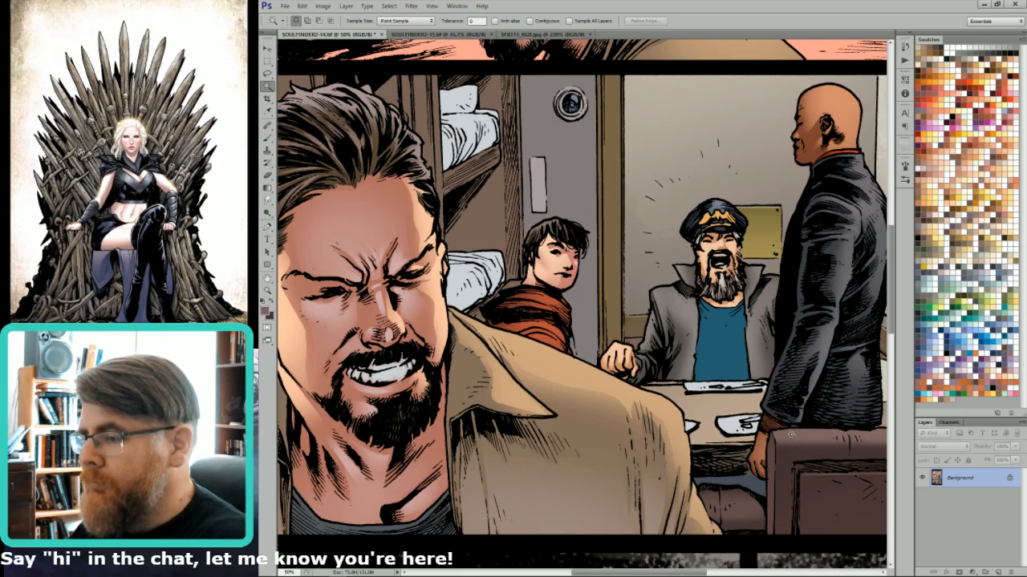
key(ctrl+minus)
key(ctrl+minus)
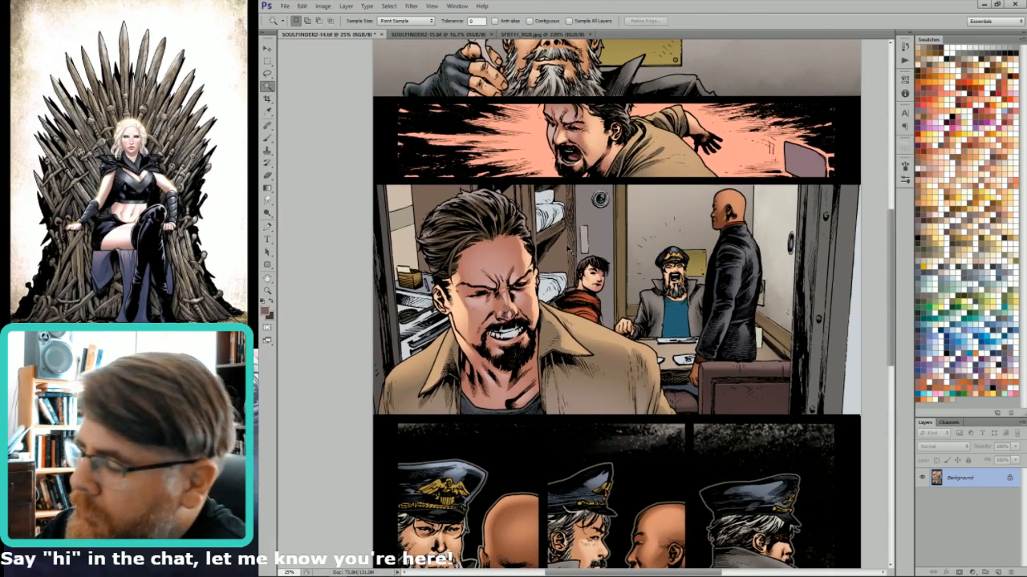
click(550, 243)
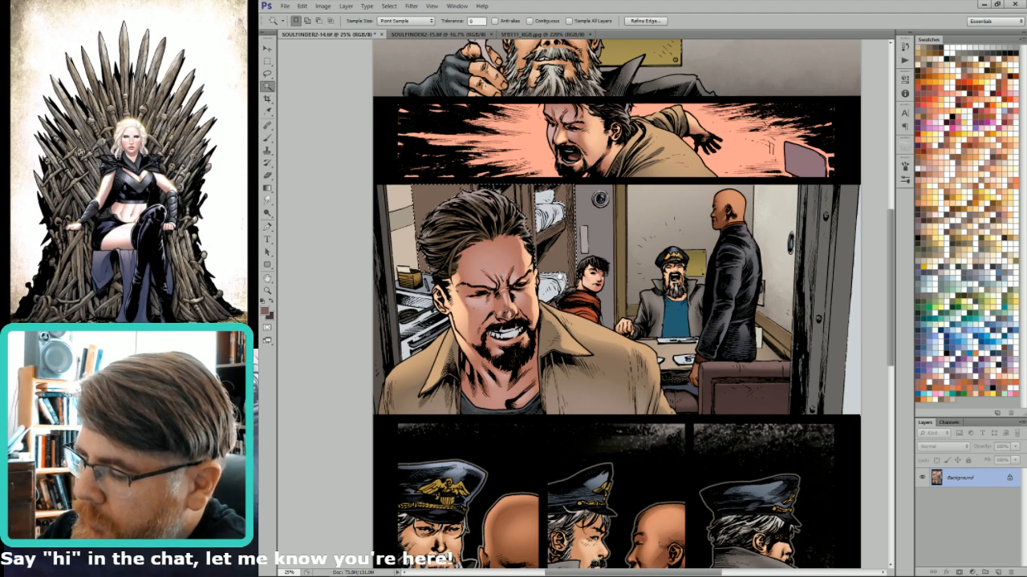
drag(563, 298, 611, 332)
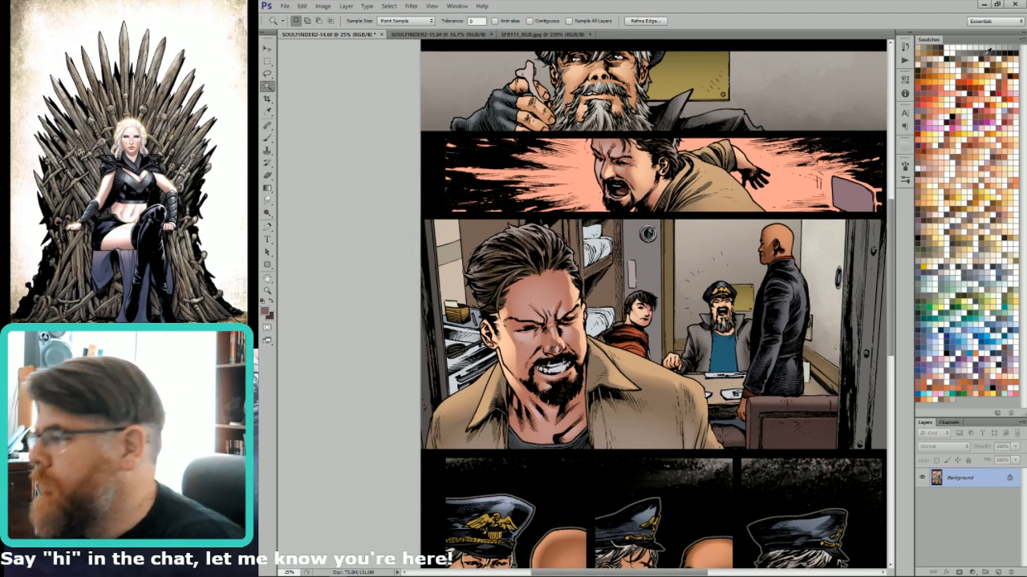
click(553, 34)
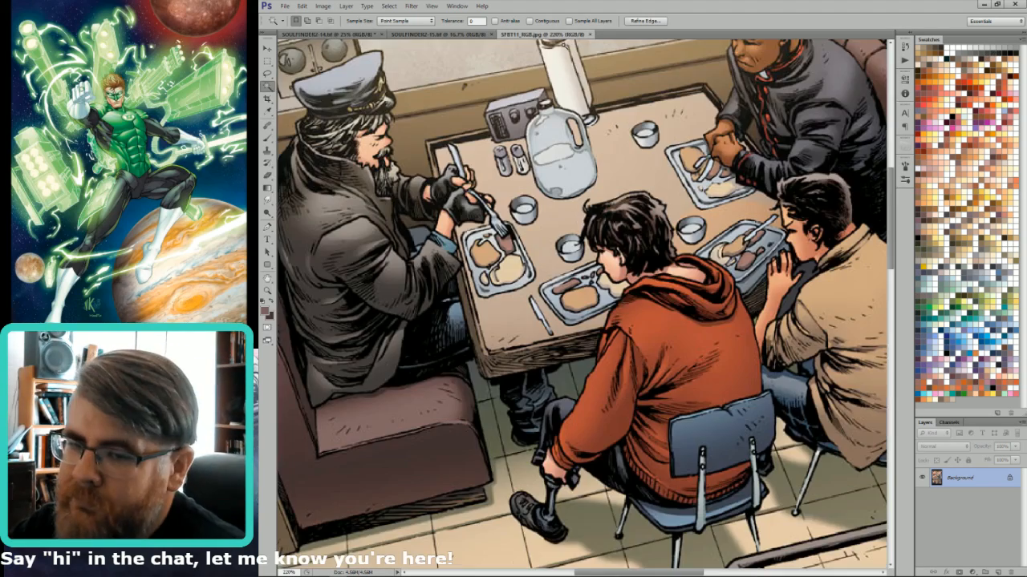
key(i)
key(ctrl+0)
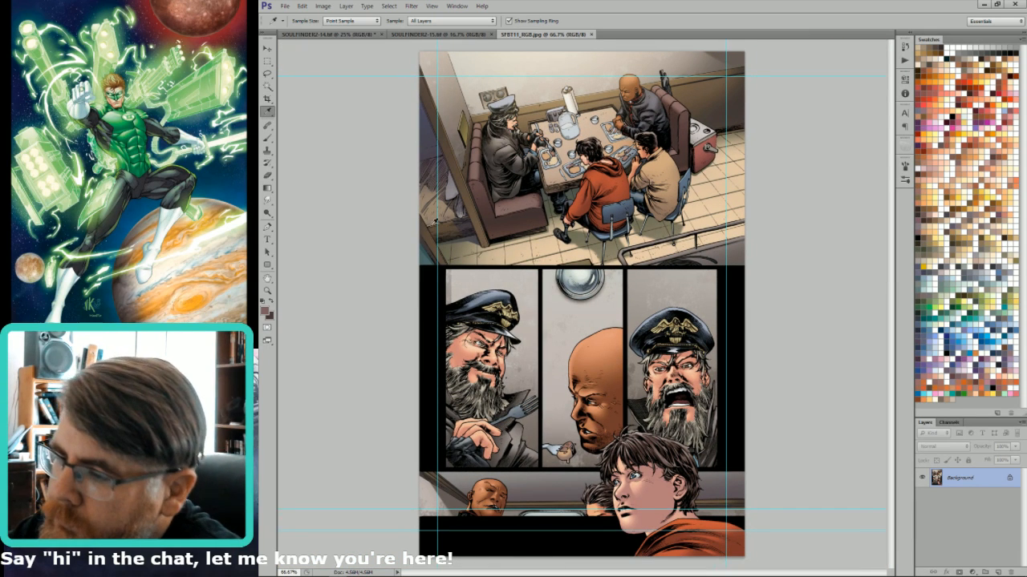
click(478, 194)
click(370, 36)
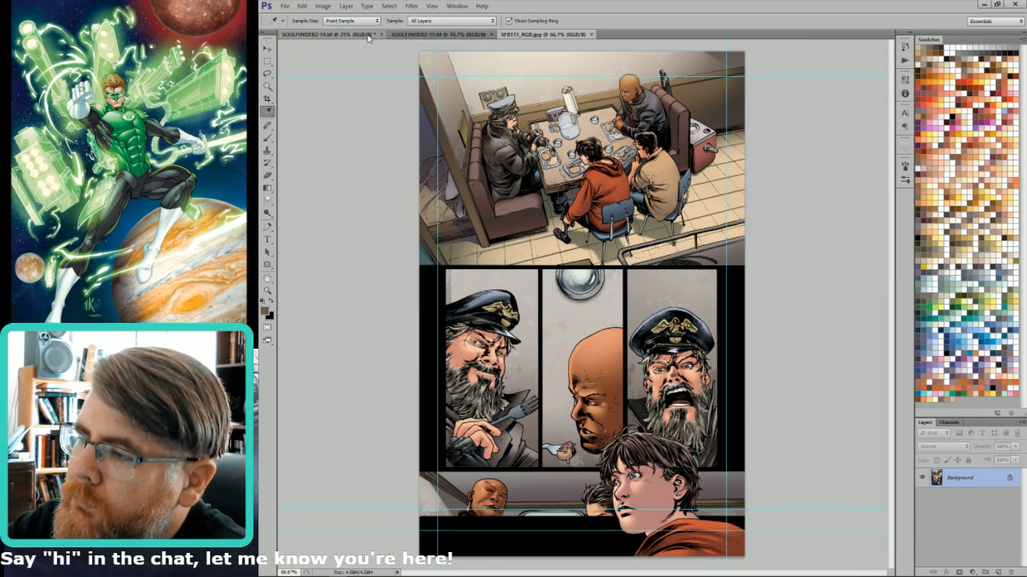
Shade the bunk woodwork behind the man in the third panel with a brown gradient at 50% opacity.
key(w)
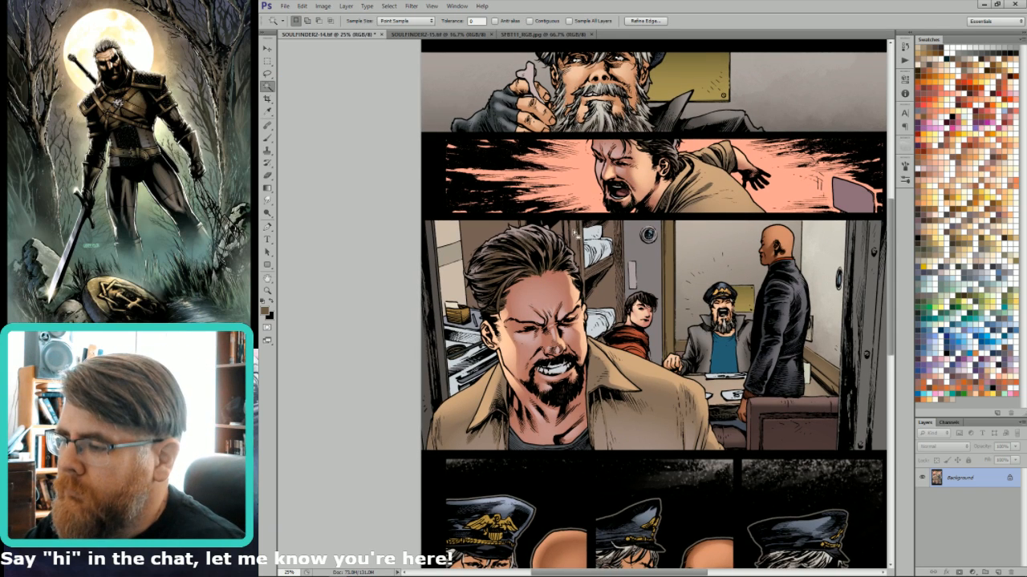
click(576, 234)
key(g)
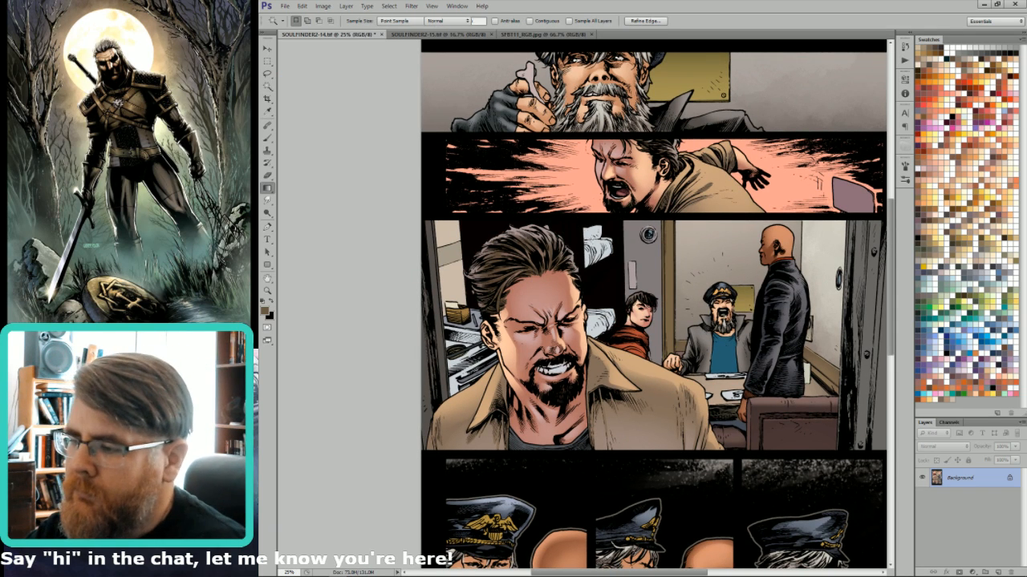
drag(567, 261, 626, 329)
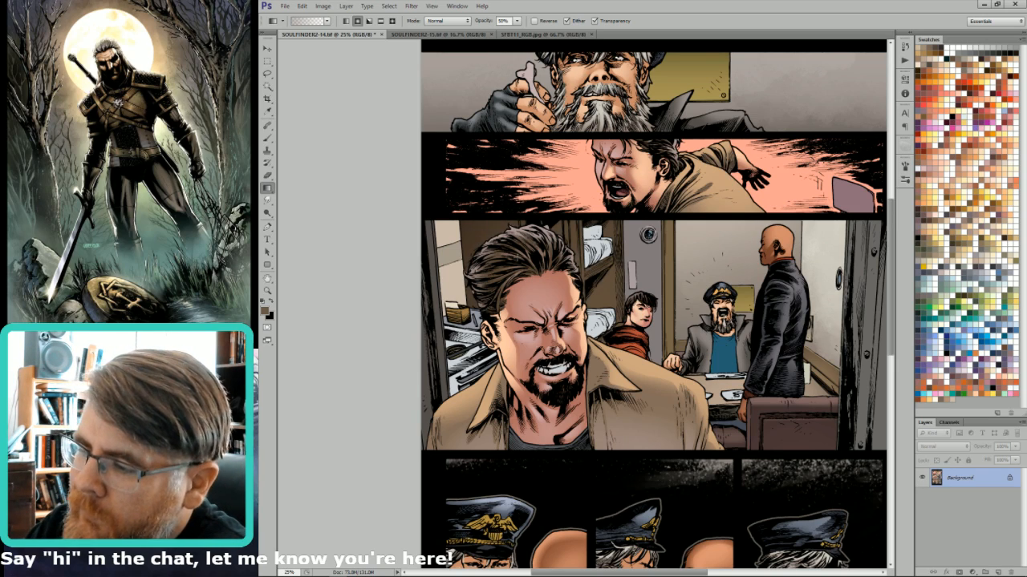
drag(557, 293, 767, 276)
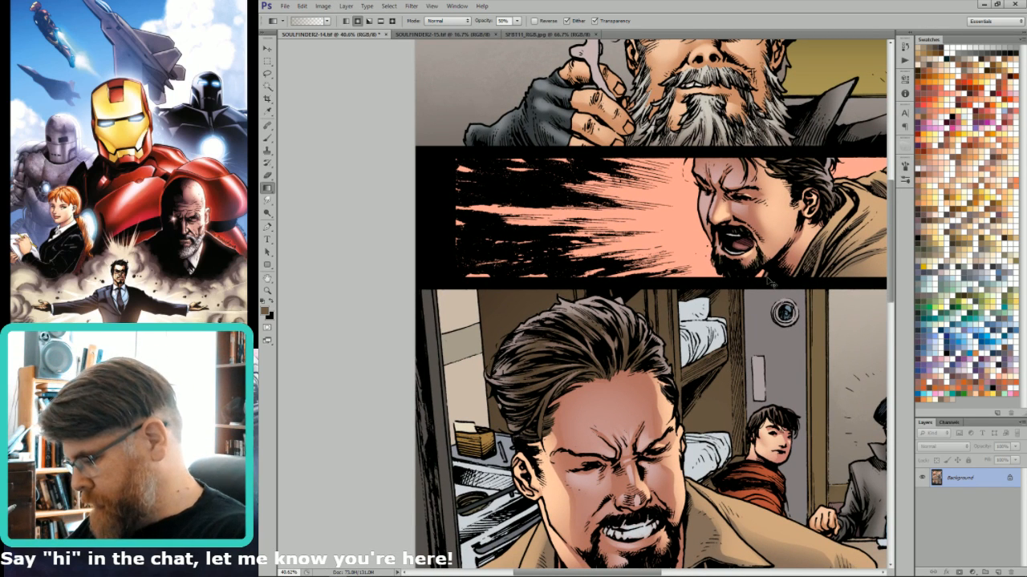
Copy the bunk woodwork to a new layer and lasso the vertical post beside the bunks in the third panel.
key(ctrl+j)
key(l)
drag(754, 283, 800, 280)
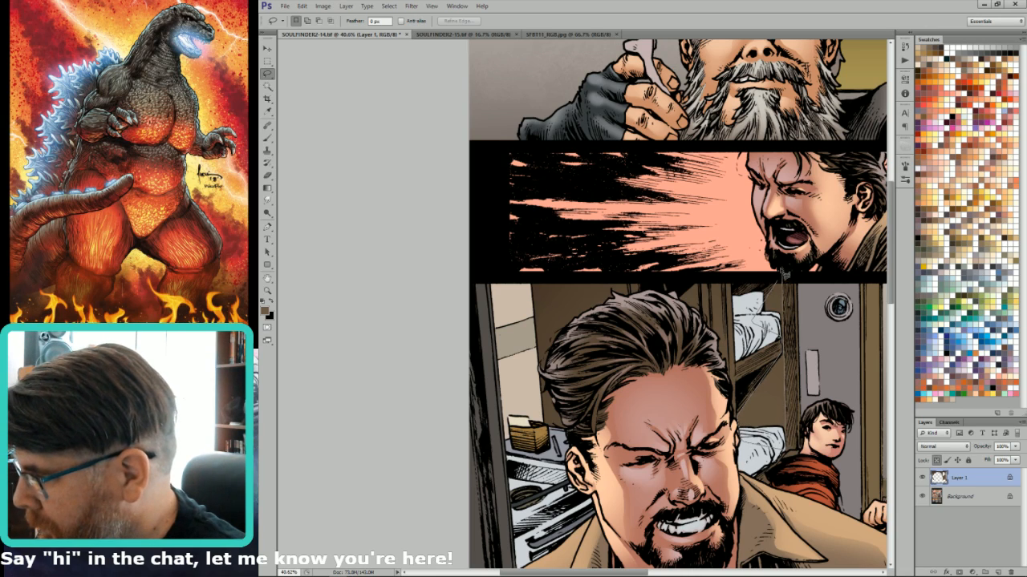
drag(783, 275, 782, 274)
drag(787, 451, 788, 366)
drag(770, 295, 795, 365)
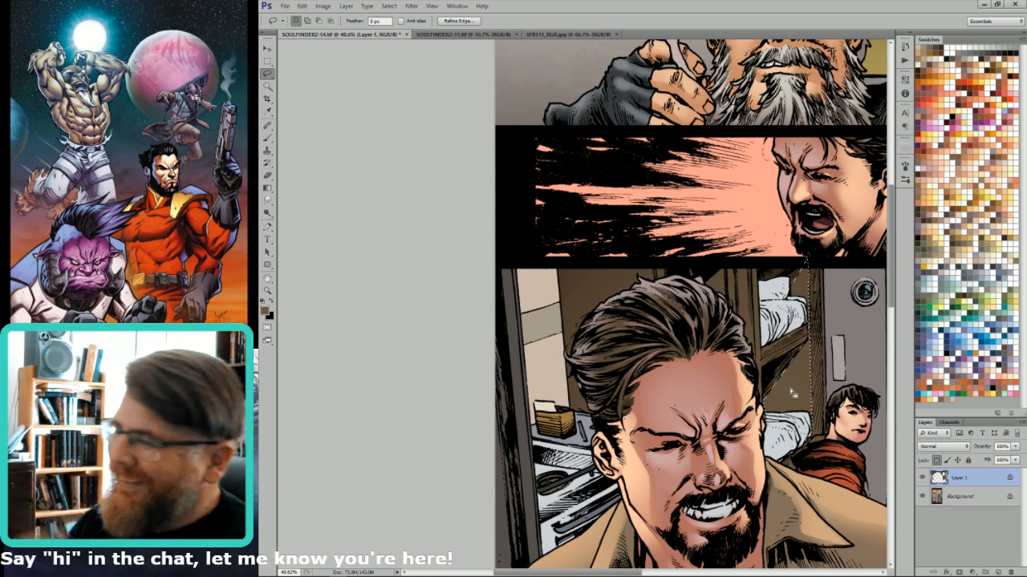
Sample a tan brown from the wall behind the table in the SFBT11_RGB.jpg diner scene.
click(560, 36)
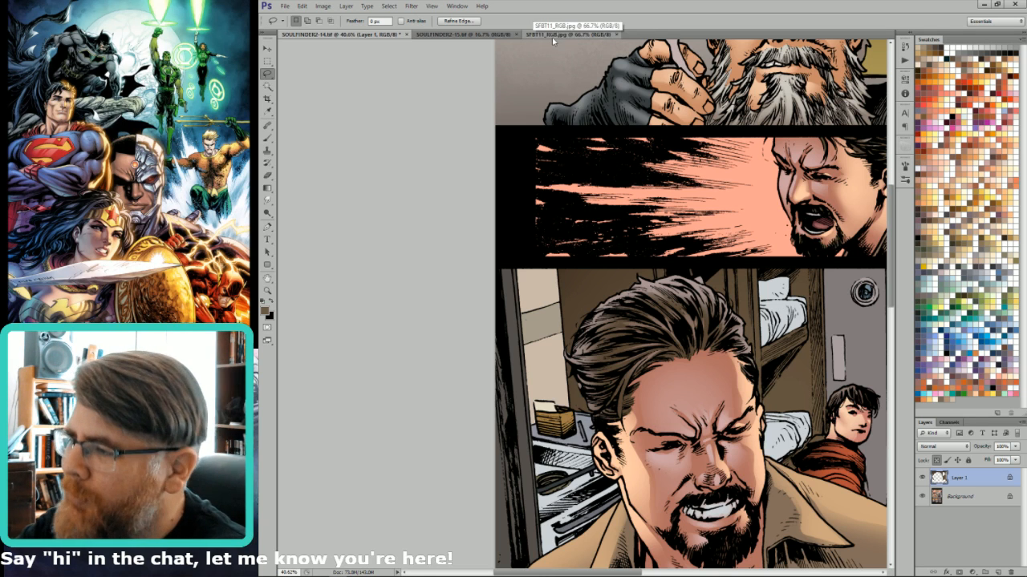
key(u)
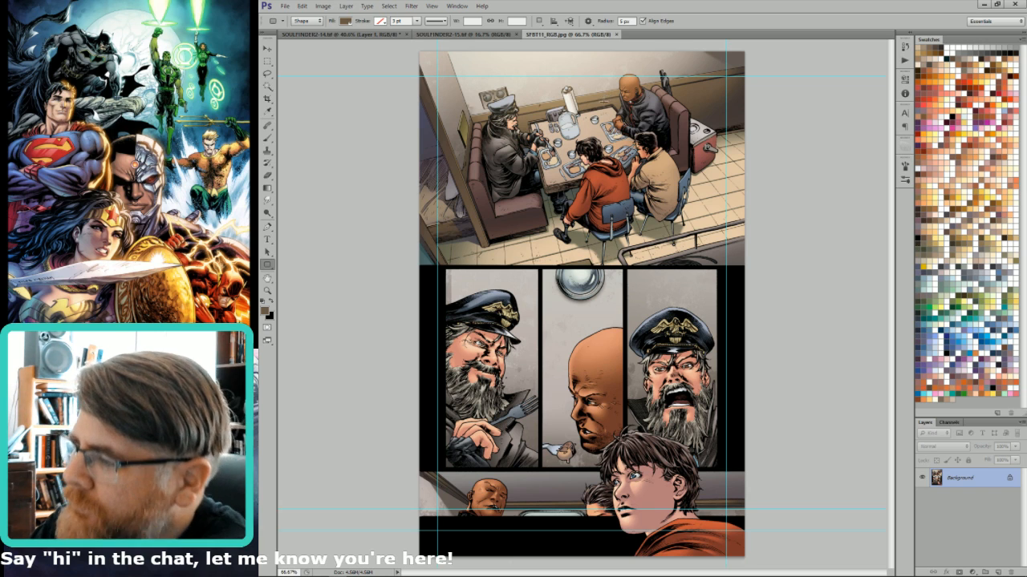
key(i)
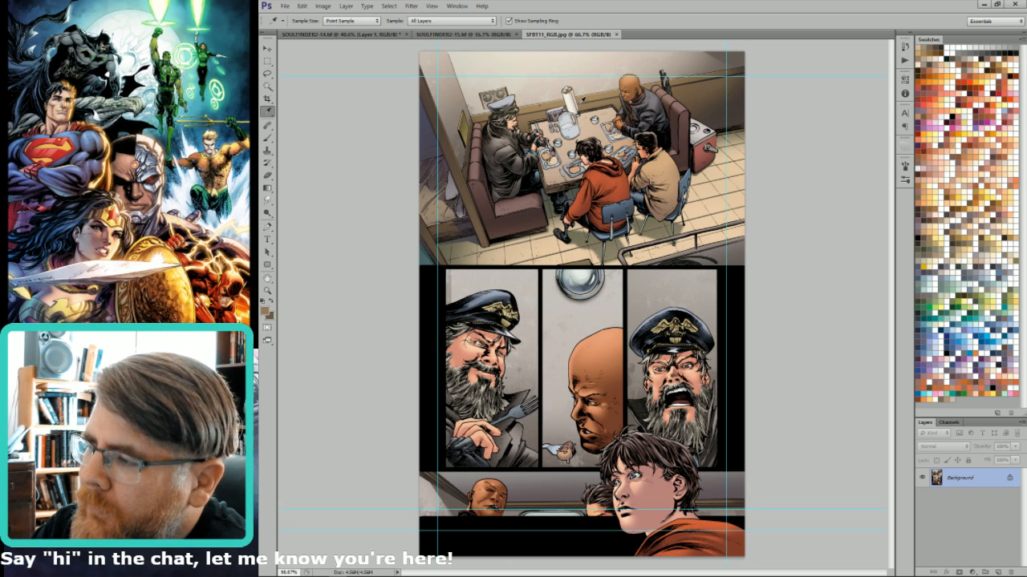
click(551, 101)
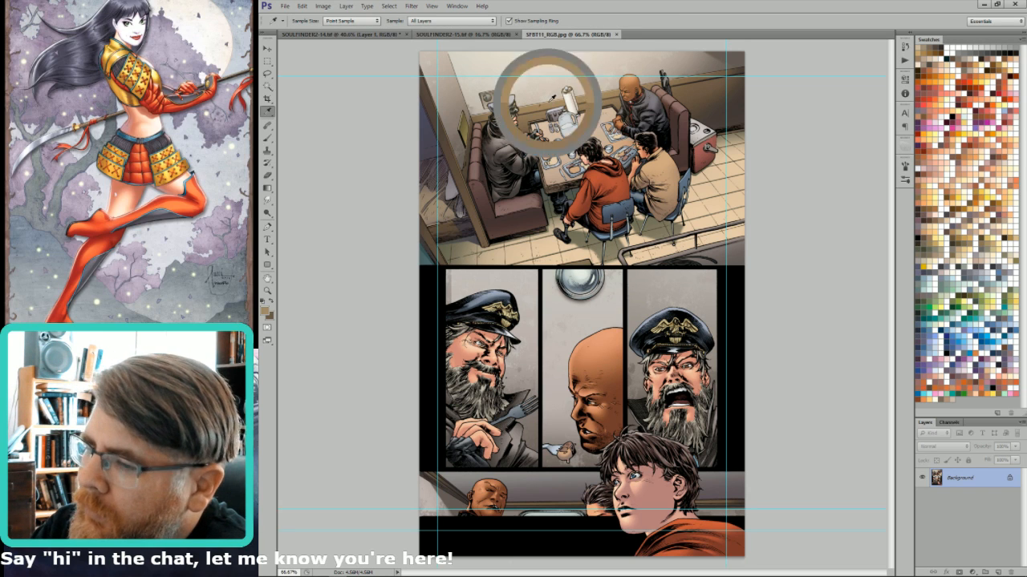
Back in the SOULFINDER2-14 page, lasso the vertical posts beside the bunks in the third panel and shade them with the sampled tan gradient.
click(348, 37)
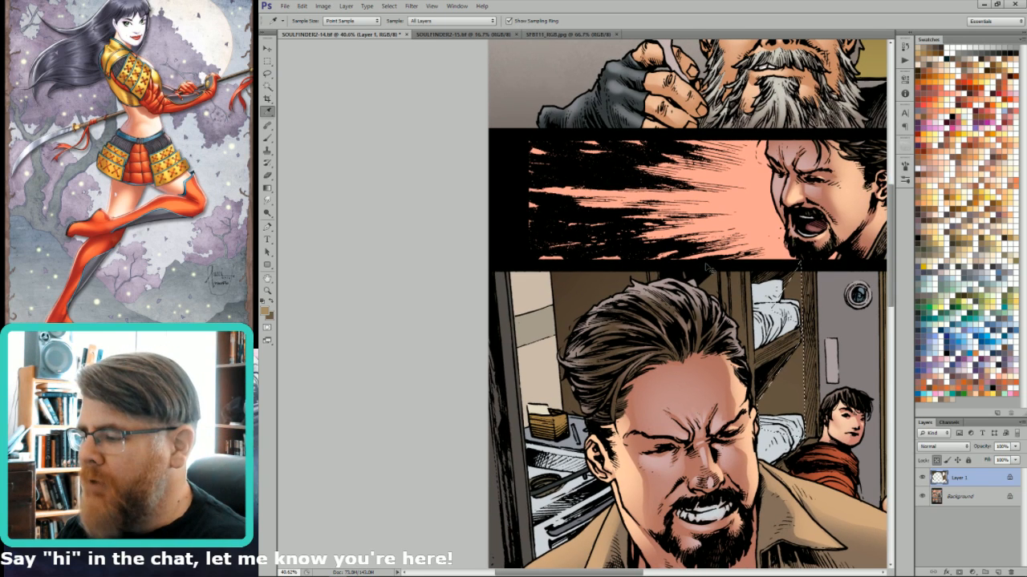
key(g)
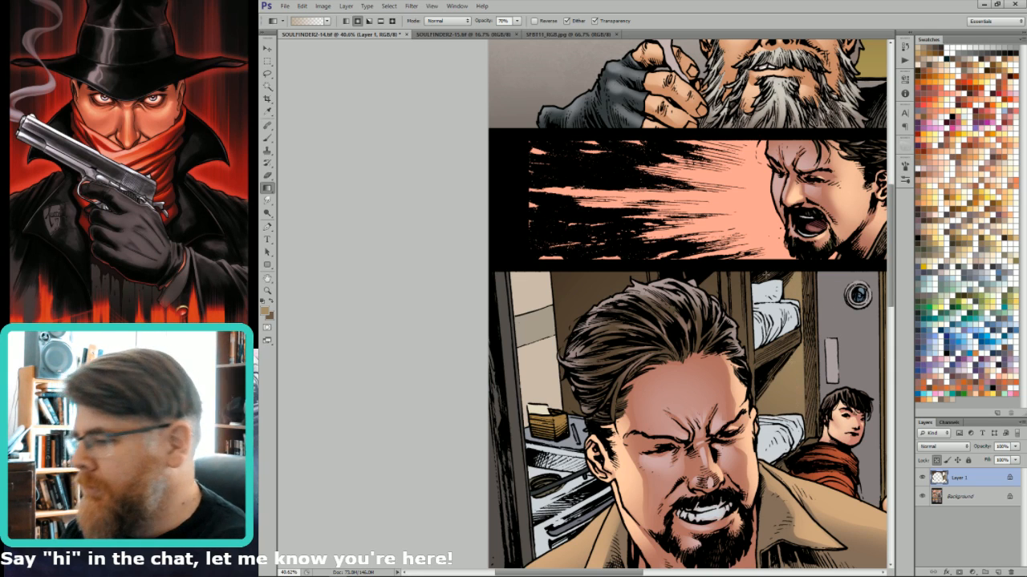
key(l)
click(743, 268)
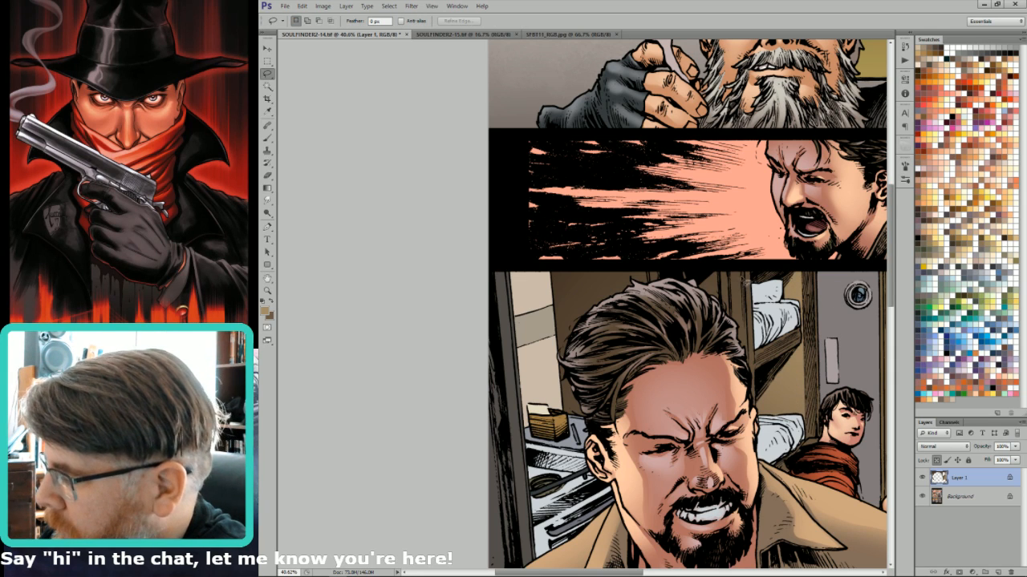
mouse_move(742, 271)
mouse_down()
mouse_move(747, 390)
mouse_move(702, 361)
mouse_move(742, 256)
mouse_up()
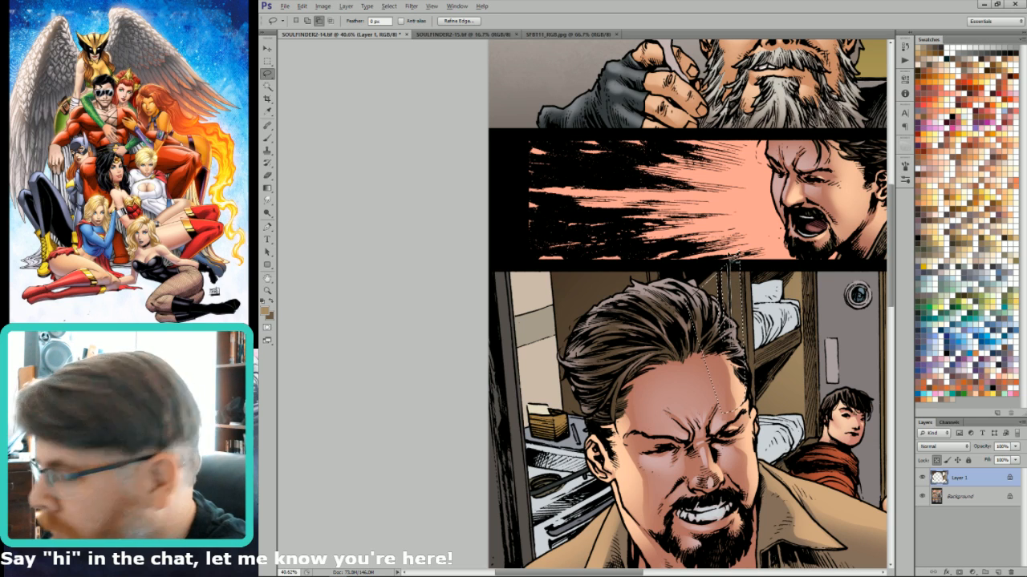
key(w)
key(g)
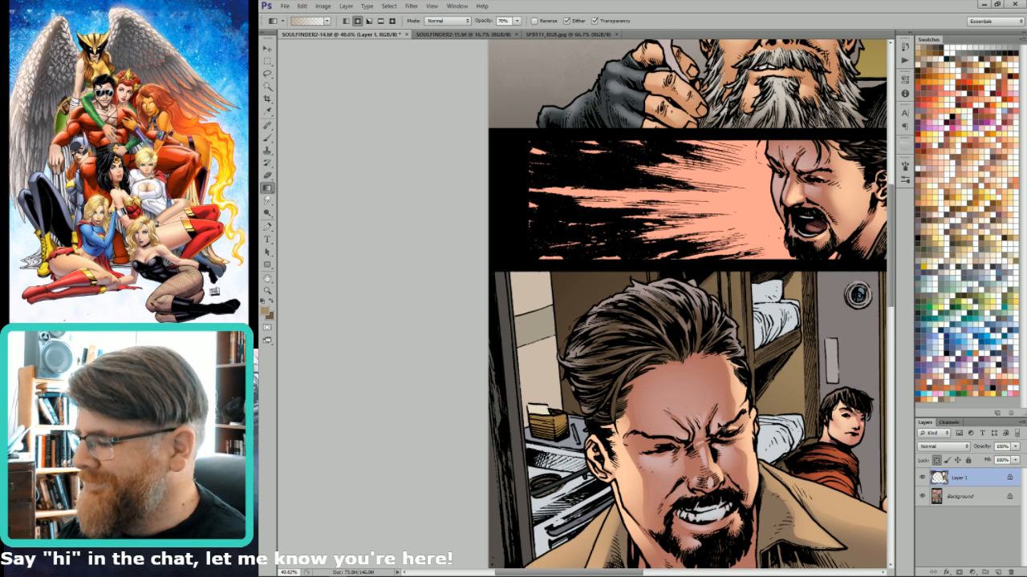
Lasso the bunk woodwork above the man's hair in the third panel and shade it with the tan gradient at 70% opacity.
key(l)
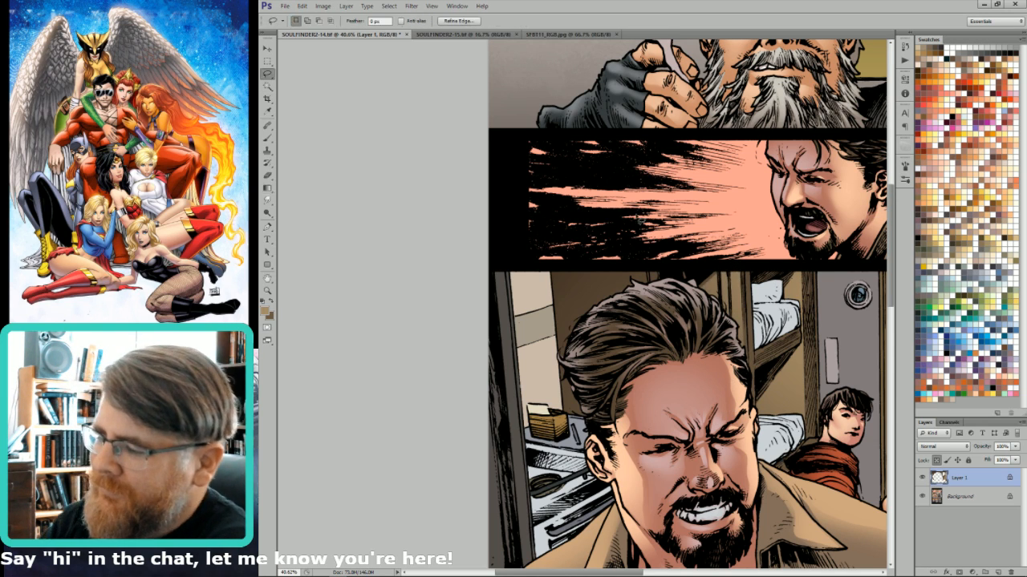
mouse_move(649, 273)
mouse_down()
mouse_move(653, 352)
mouse_move(631, 392)
mouse_move(555, 404)
mouse_move(565, 234)
mouse_move(602, 261)
mouse_up()
key(w)
alt+click(603, 262)
key(l)
key(g)
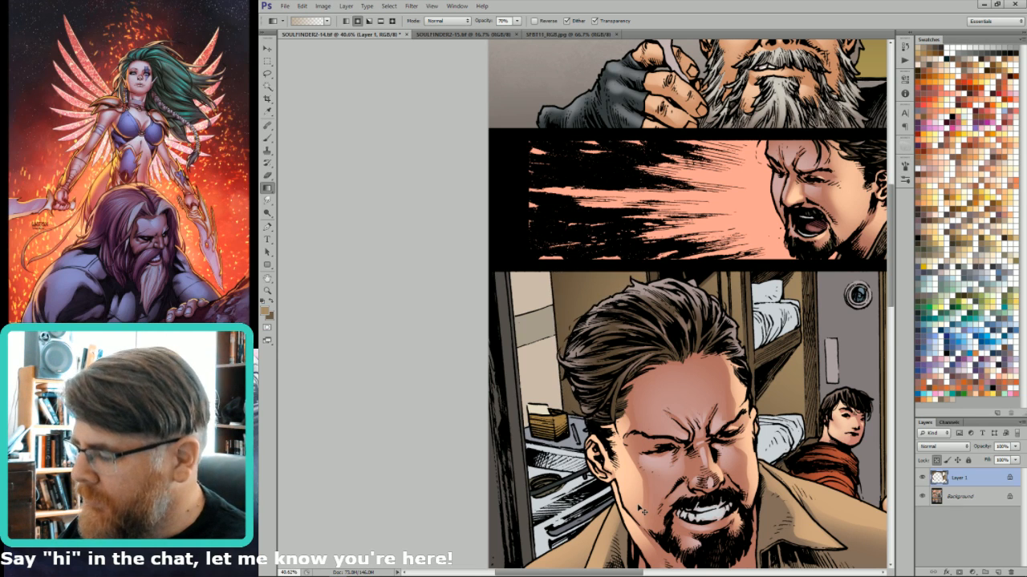
Dismiss the mail notification, merge the woodwork layer into the background and select the door frame in the third panel by its colour.
drag(796, 380, 695, 262)
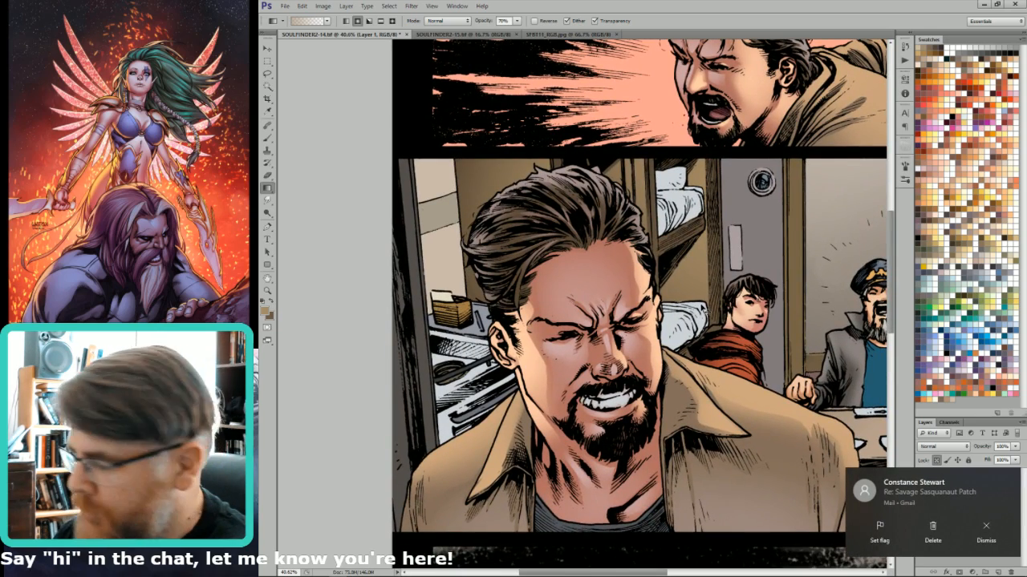
click(986, 527)
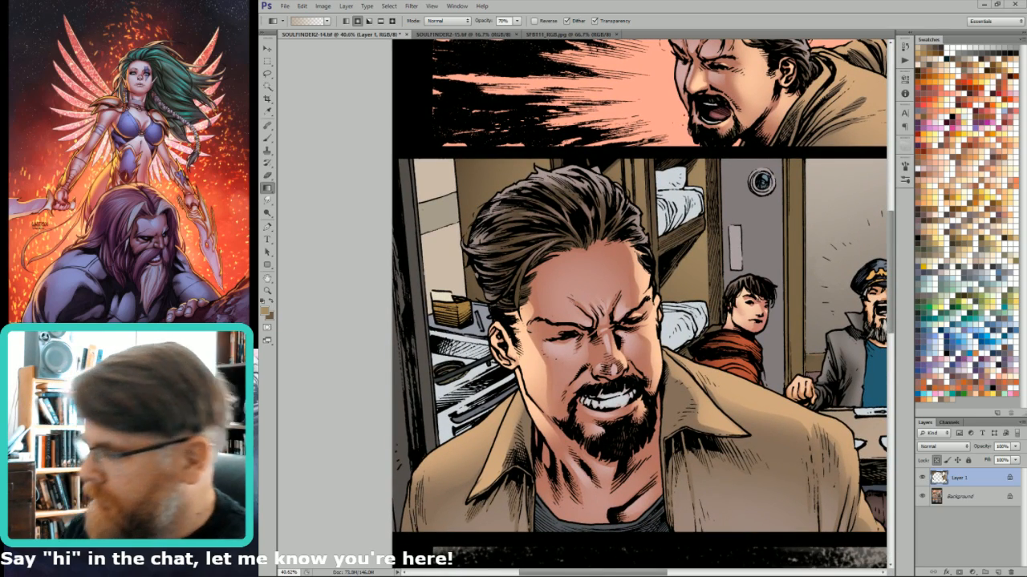
drag(750, 228, 699, 231)
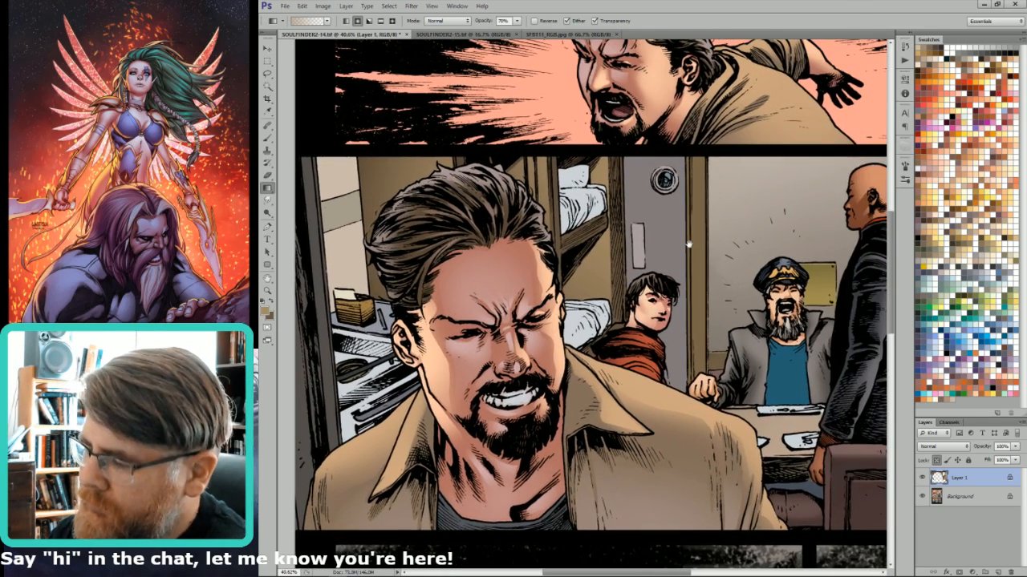
key(ctrl+minus)
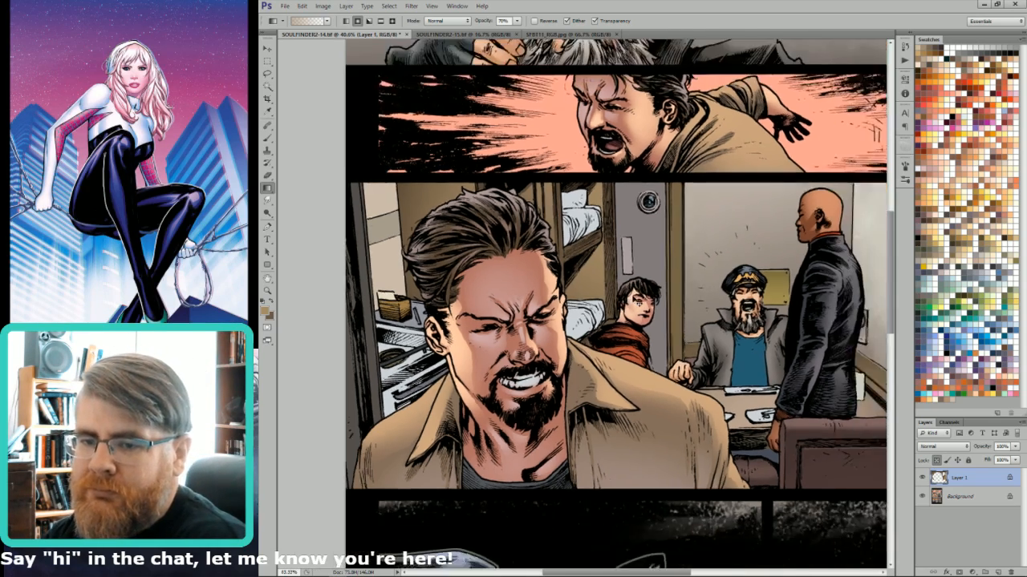
key(ctrl+minus)
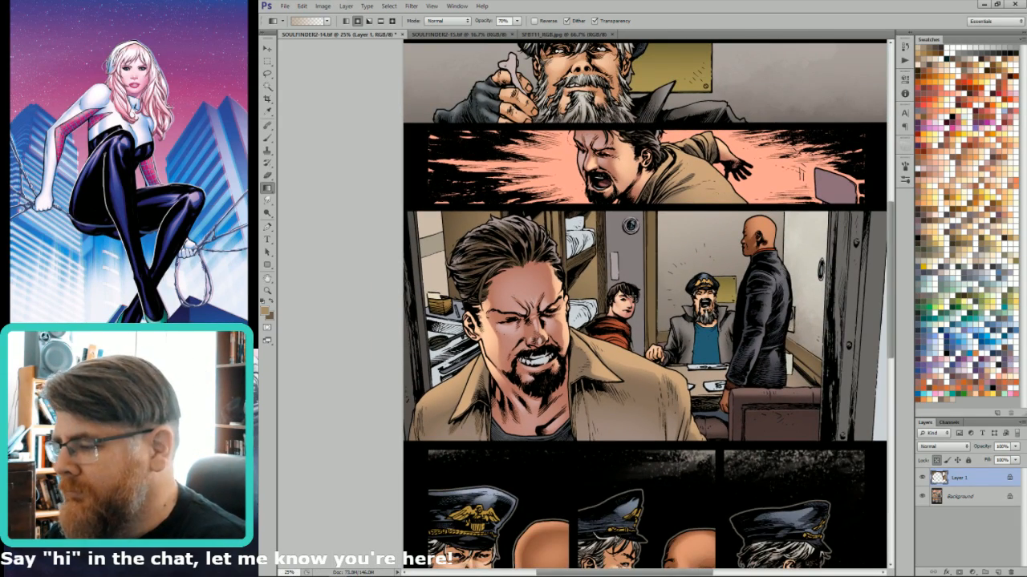
key(l)
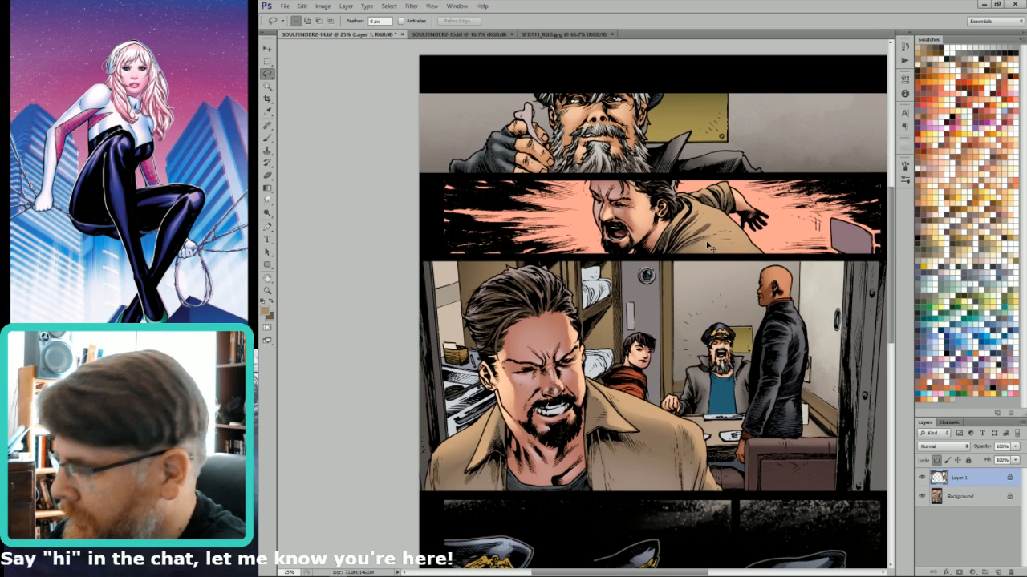
key(ctrl+e)
key(w)
click(677, 309)
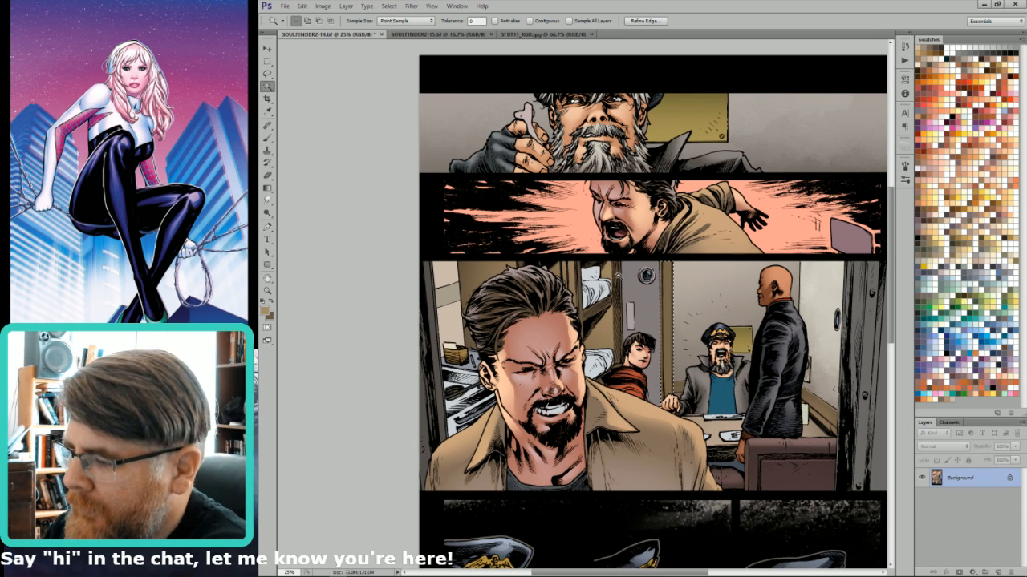
Shade the third panel's door frame using a brown sampled from the wood beside the standing man, and save the page.
key(b)
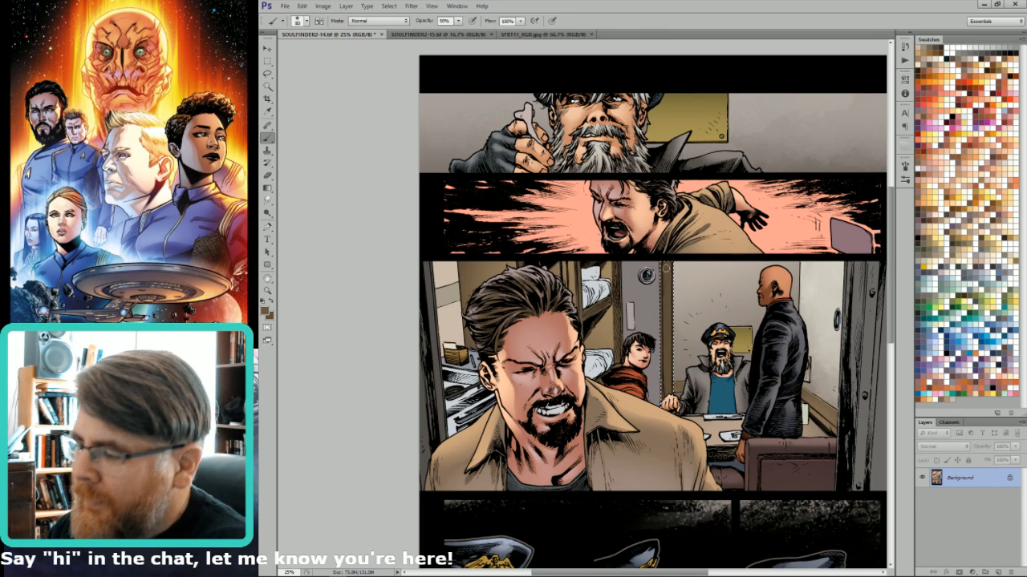
key(m)
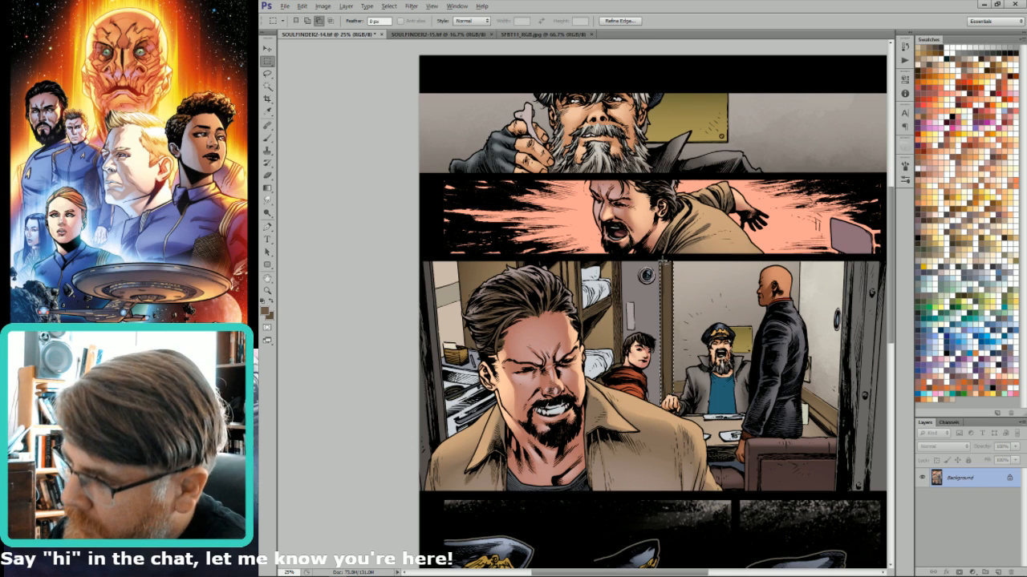
key(i)
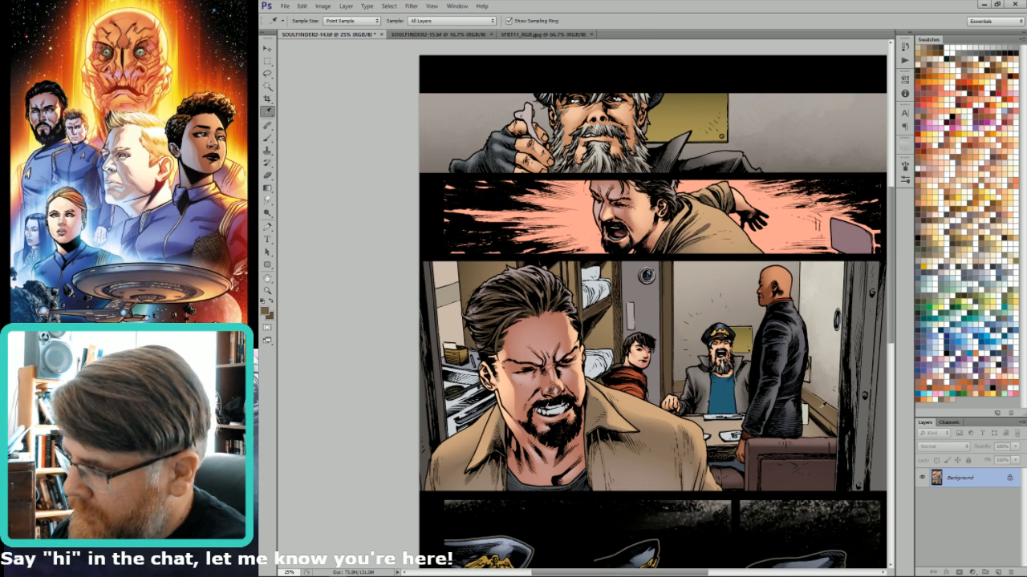
click(819, 407)
key(g)
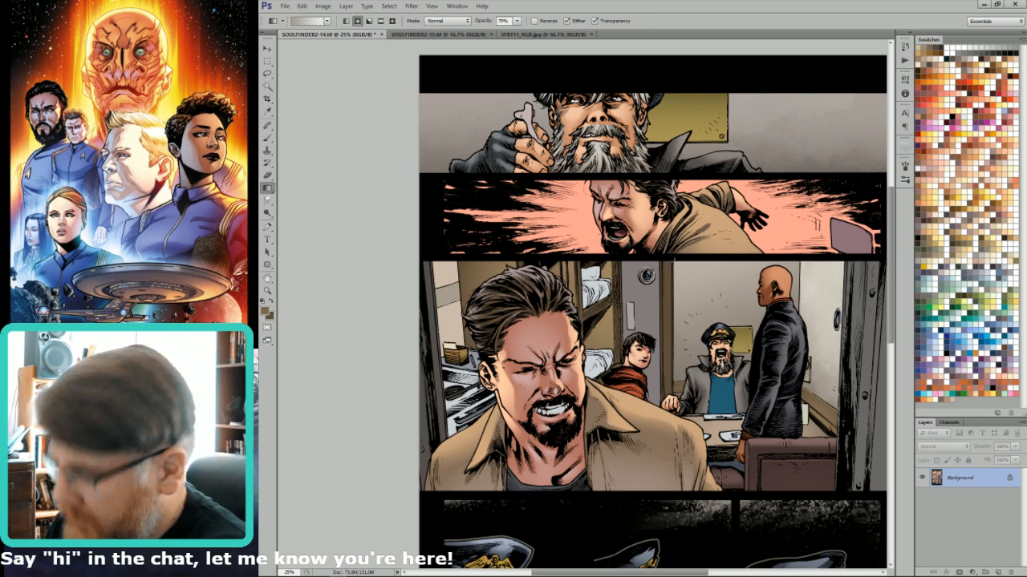
key(m)
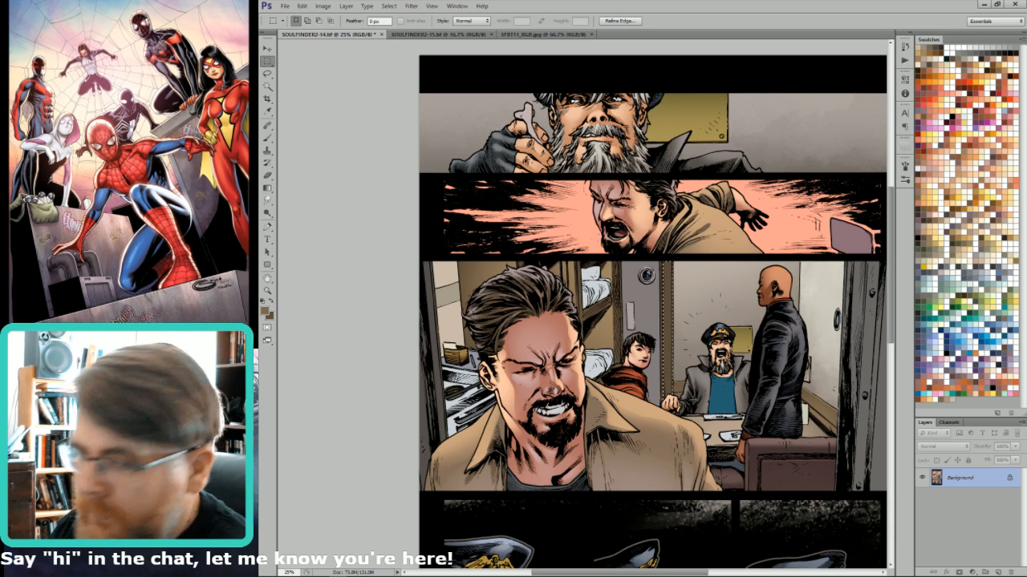
key(g)
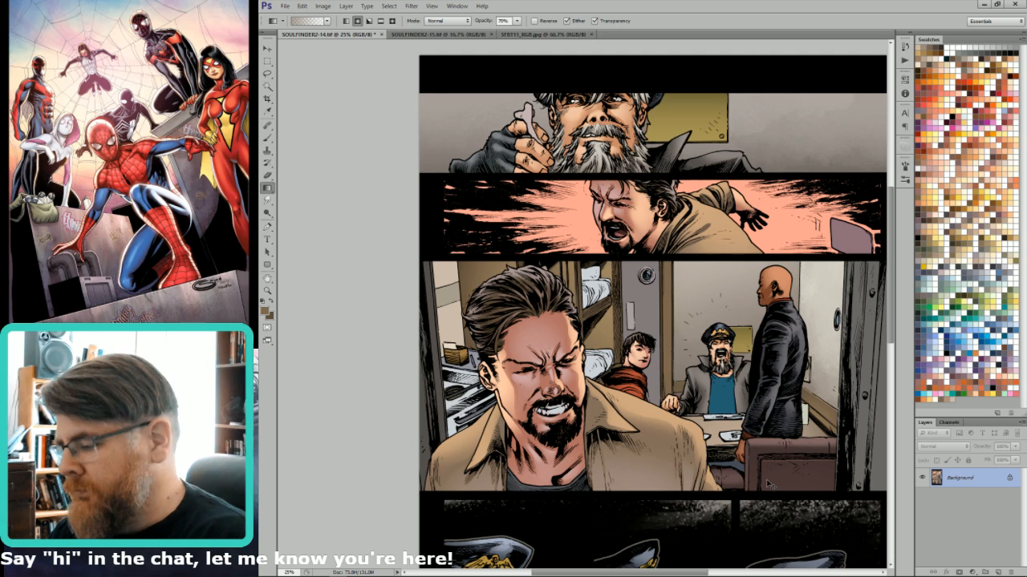
key(ctrl+s)
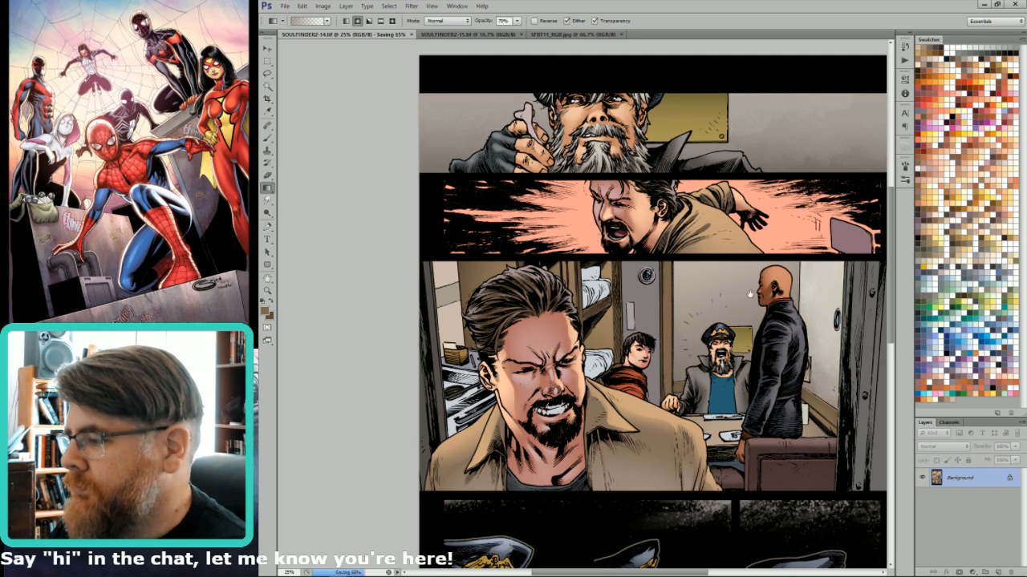
Select the salmon burst background behind the shouting man in the second panel and fill it with a dark rust orange swatch.
drag(742, 248, 760, 321)
key(w)
click(816, 298)
drag(846, 253, 809, 260)
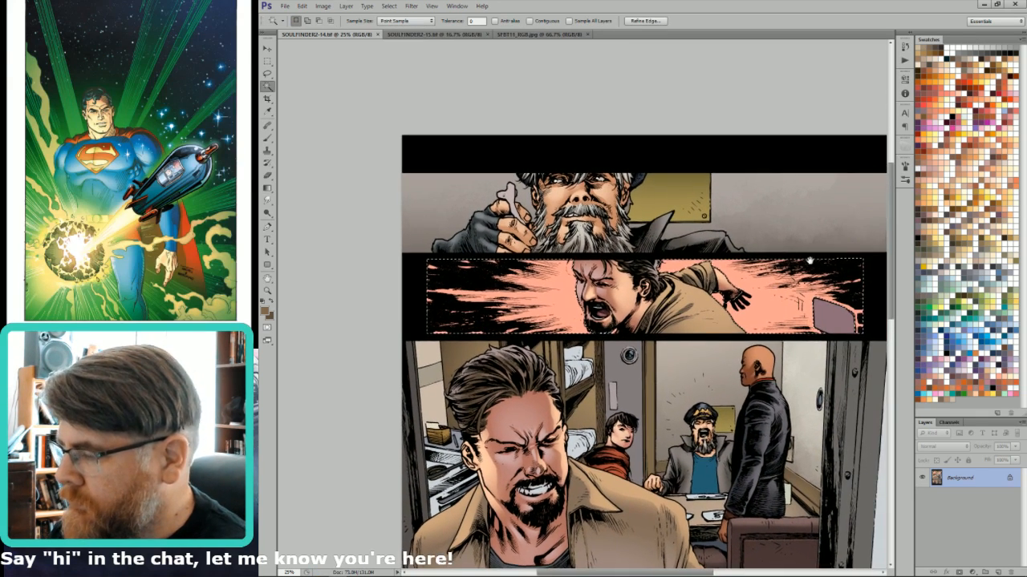
click(1010, 75)
key(alt+BackSpace)
key(ctrl+d)
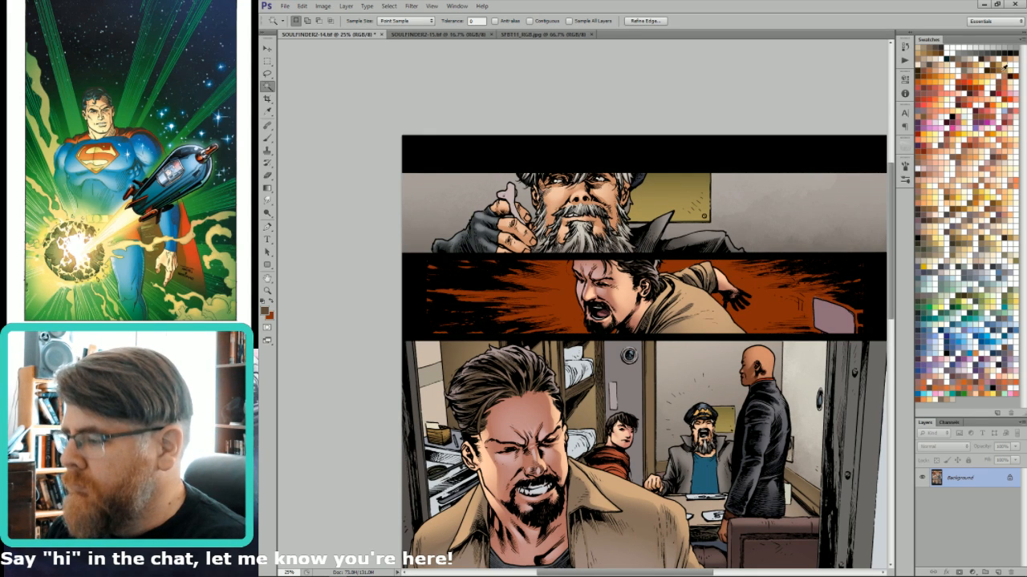
Add a bright orange radial gradient glow at 70% opacity to the burst background around the shouting man in the second panel.
key(x)
click(993, 71)
key(g)
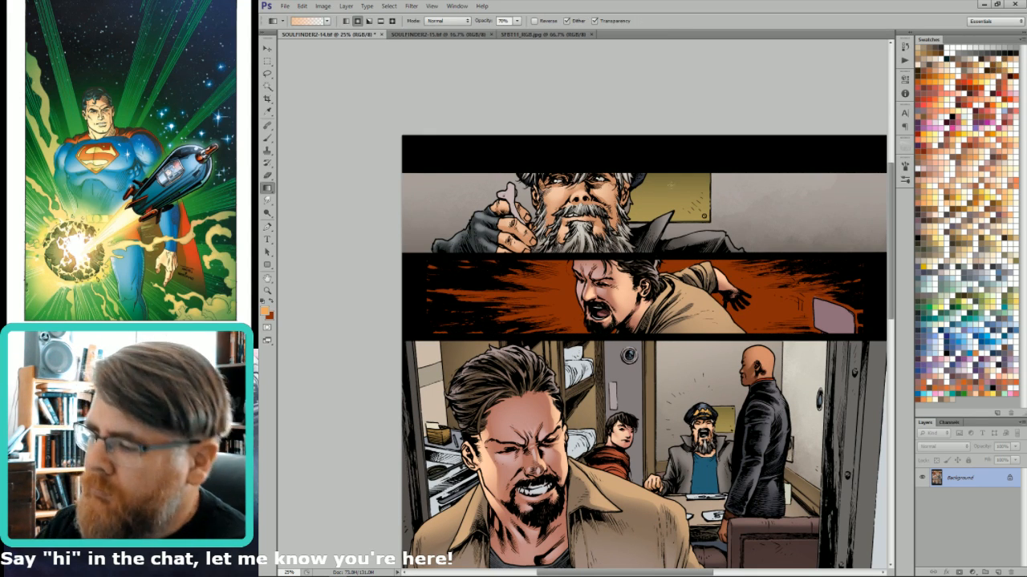
drag(651, 298, 838, 299)
drag(668, 284, 676, 197)
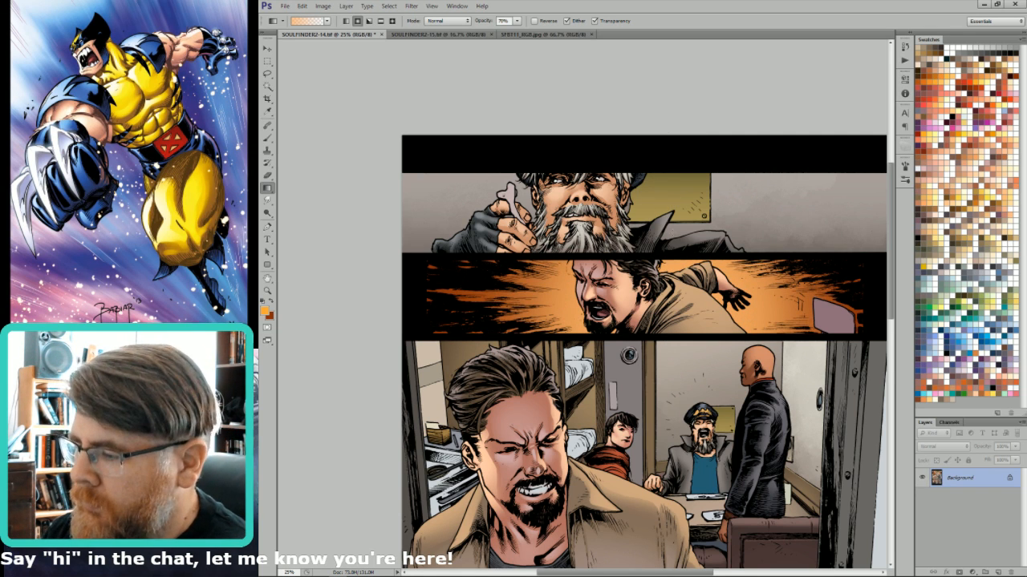
Intensify the orange glow behind the shouting man with more radial gradients, finishing in Screen mode.
drag(659, 293, 724, 146)
key(alt+shift+f)
drag(665, 317, 682, 151)
key(alt+shift+s)
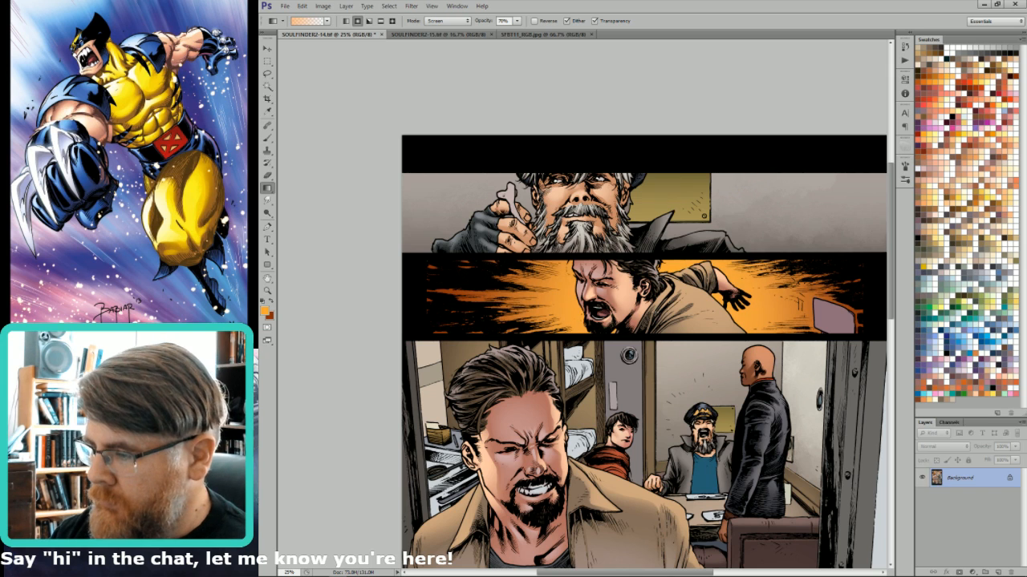
drag(655, 314, 679, 167)
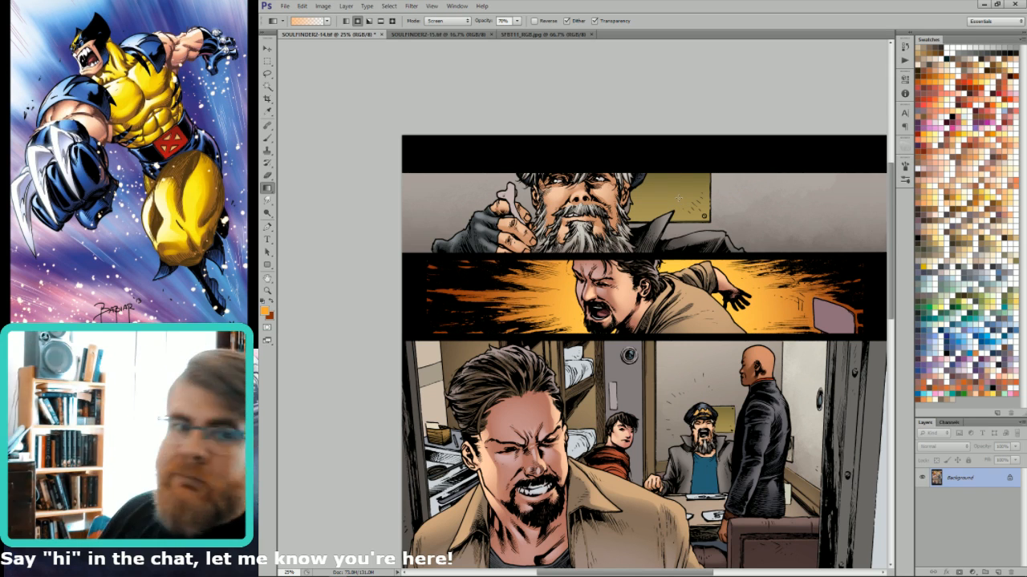
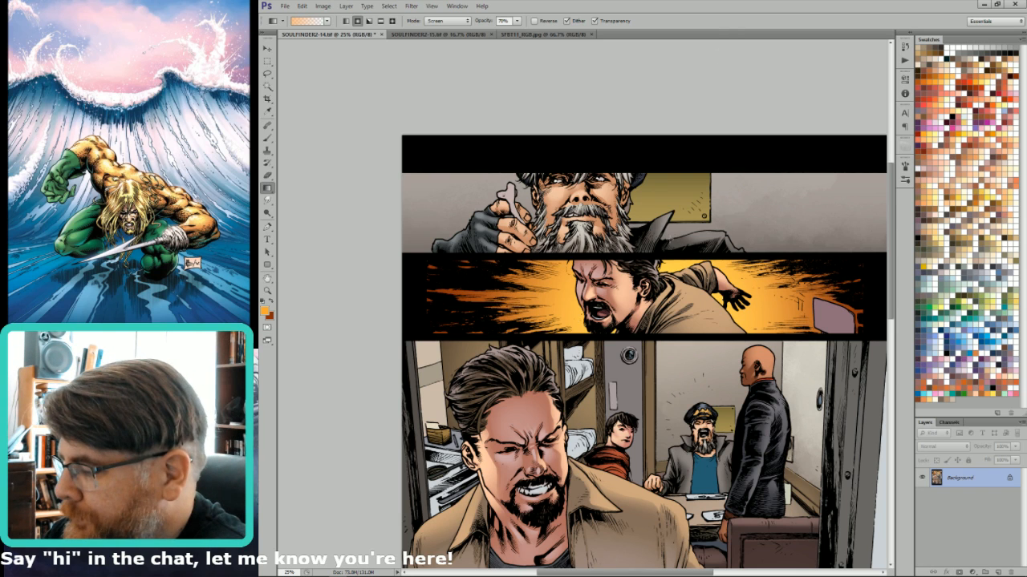
Select the metal door fittings in the third panel, choose grey swatches for them and copy them to a new layer with transparency locked.
key(w)
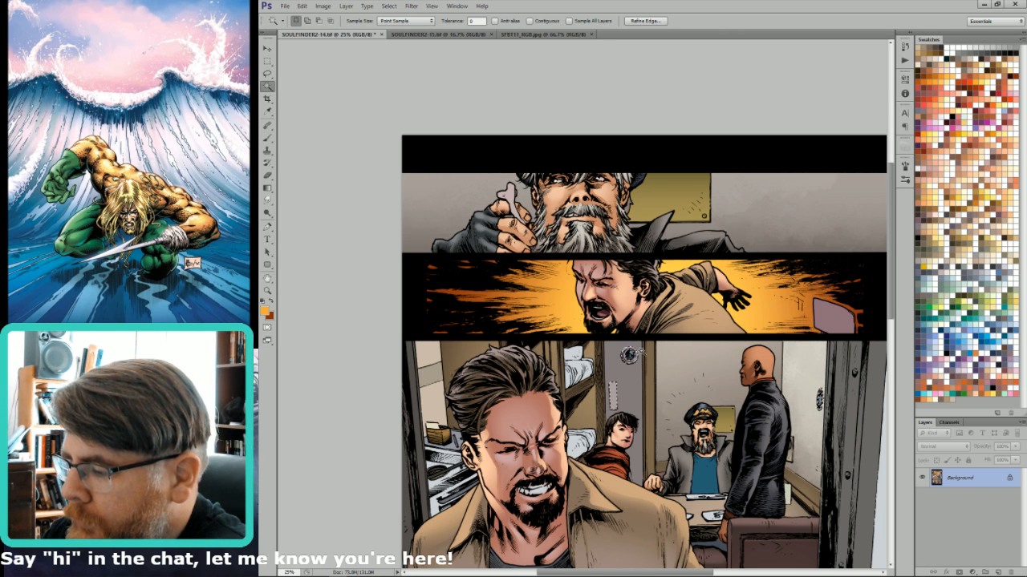
click(972, 248)
click(953, 249)
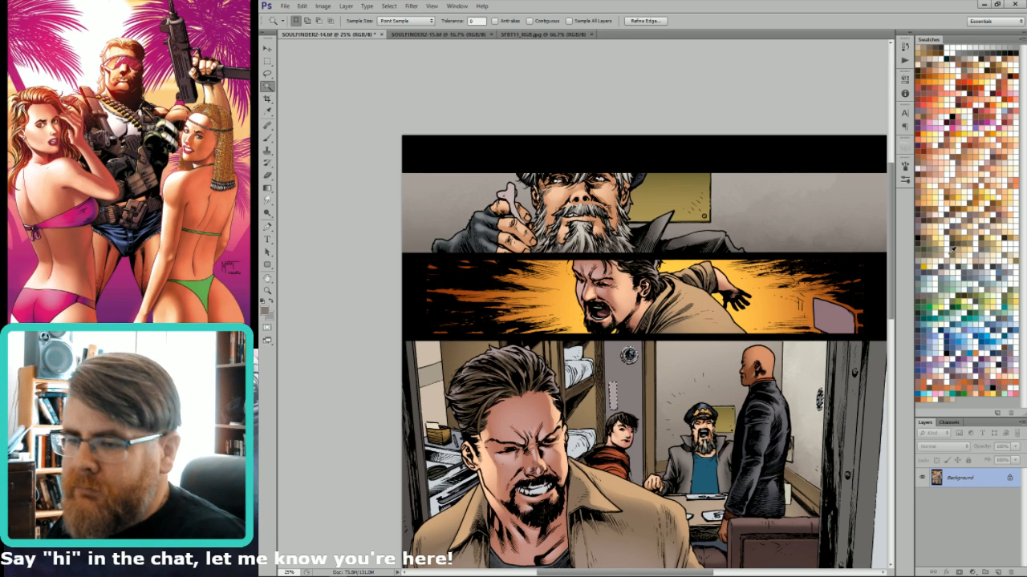
key(x)
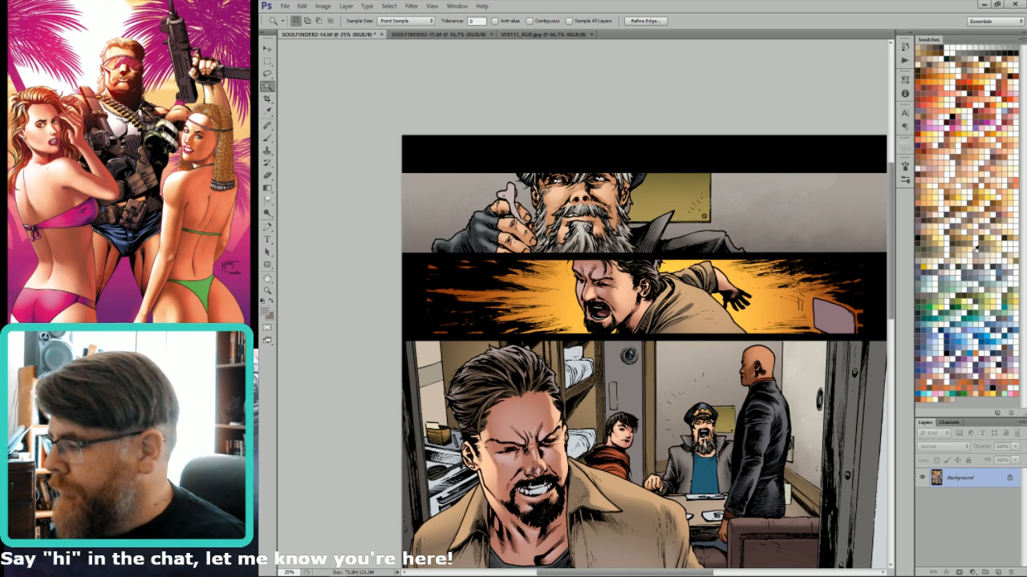
click(982, 252)
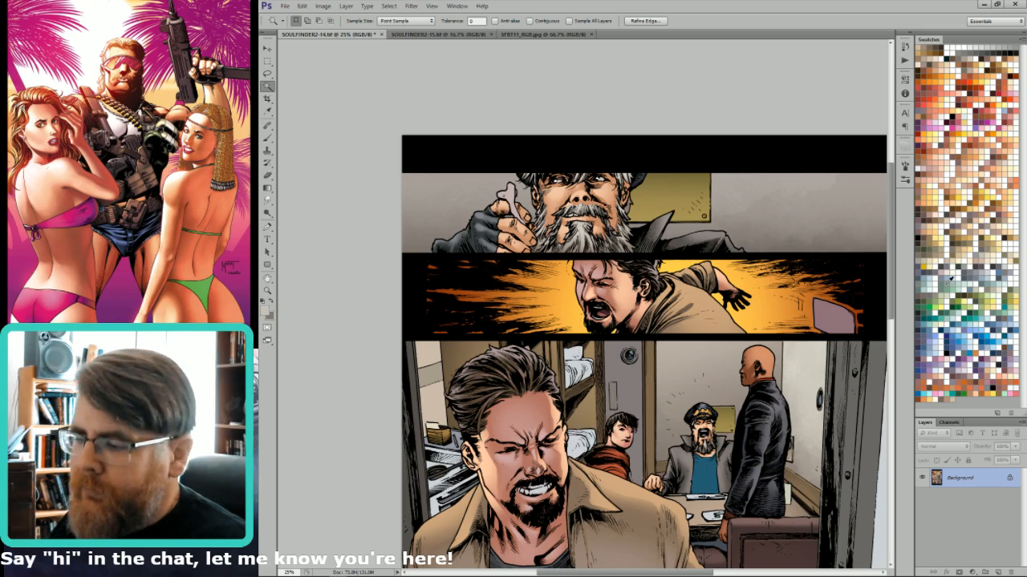
key(ctrl+j)
key(/)
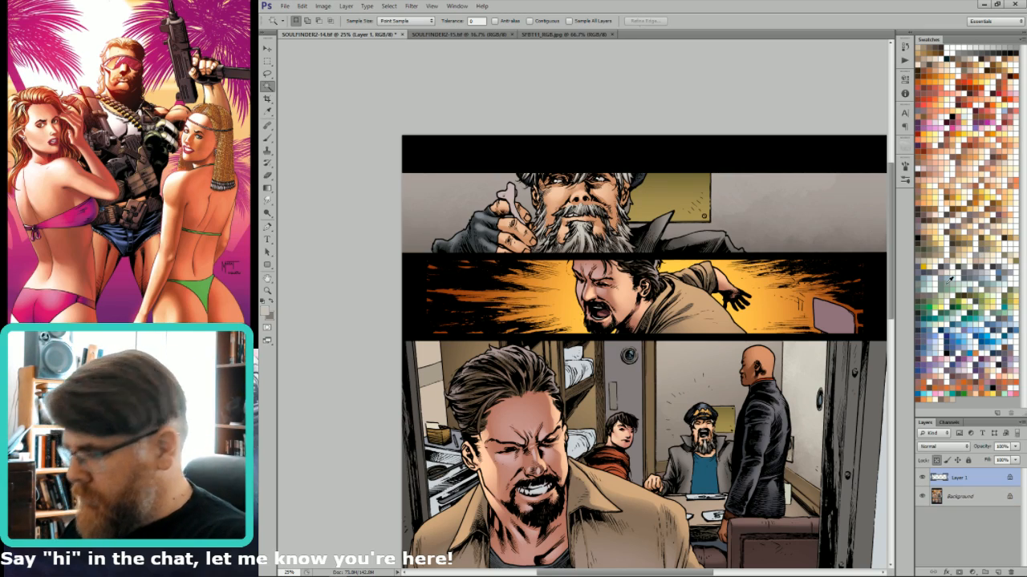
Lighten the plate on the door in the third panel with a pale grey gradient in Screen mode.
scroll(603, 387, up, 5)
key(g)
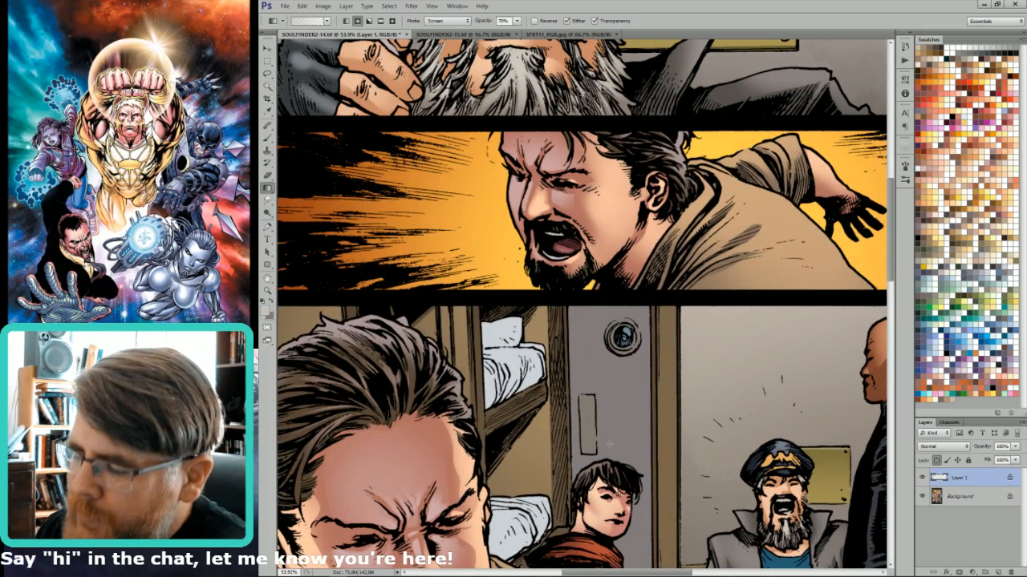
drag(602, 345, 602, 462)
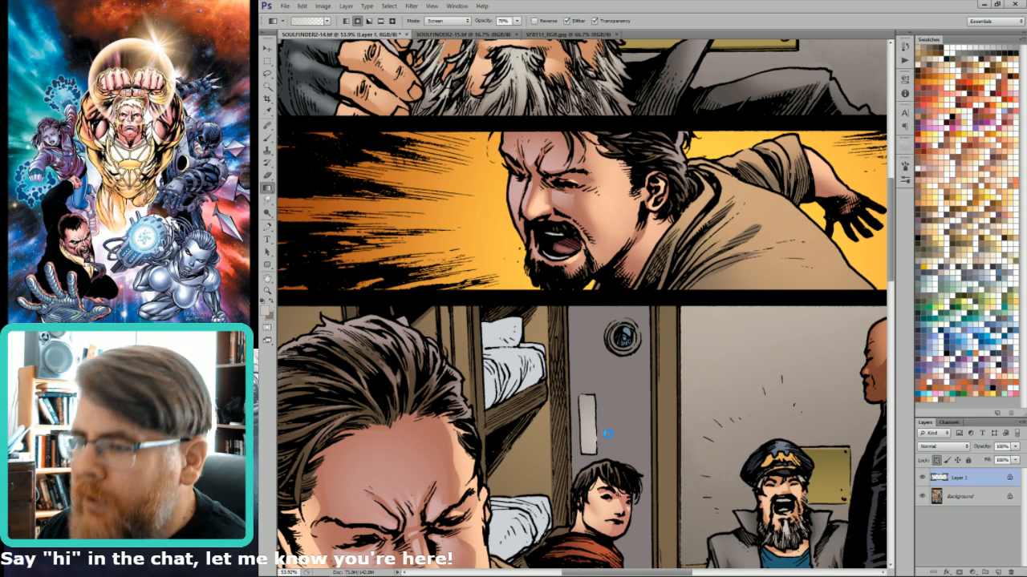
Outline the metal fittings on the far door in the third panel with the Lasso and shade them with gradients, setting opacity to 90%.
key(alt+shift+n)
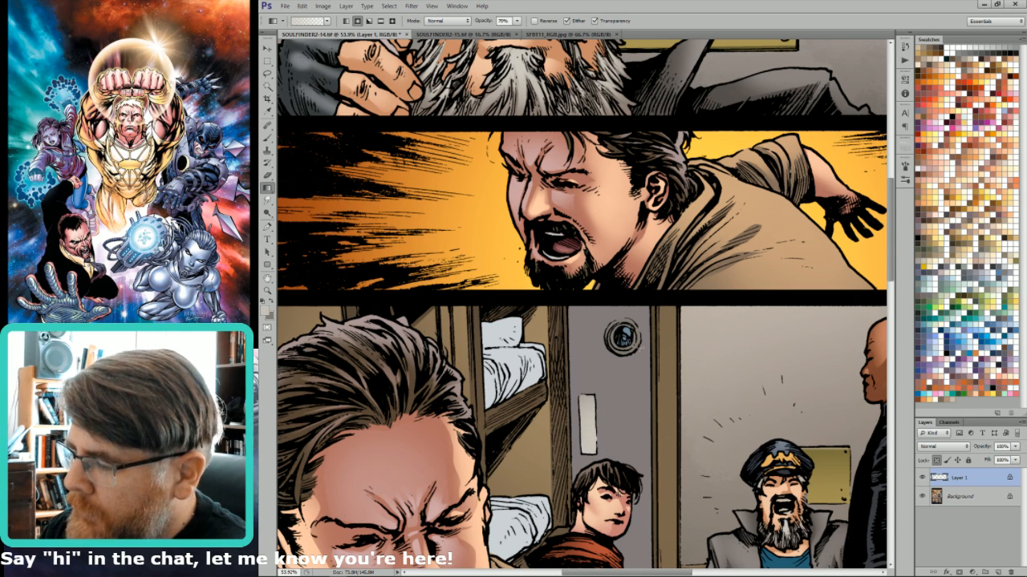
drag(637, 345, 622, 320)
drag(875, 338, 683, 291)
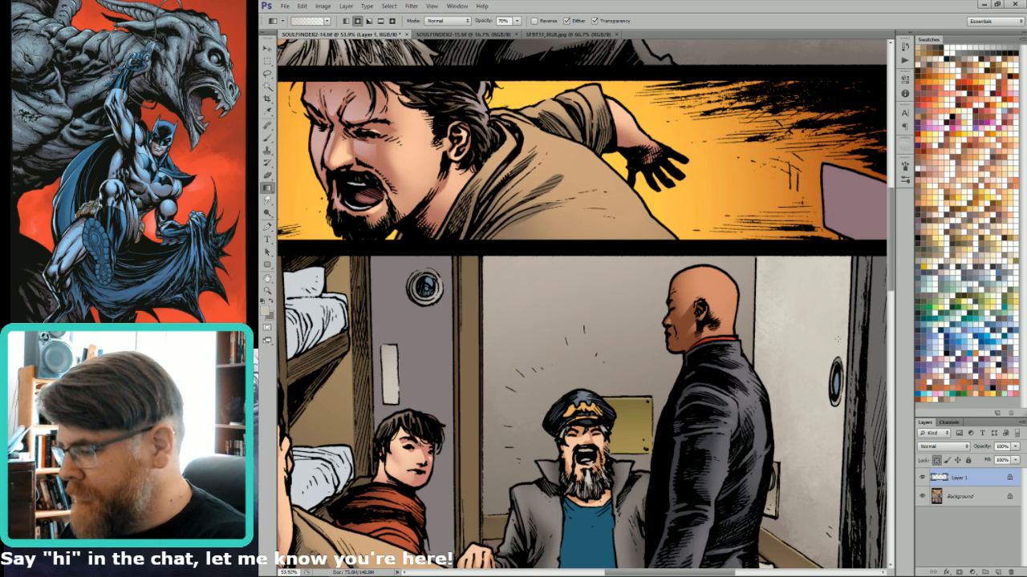
key(l)
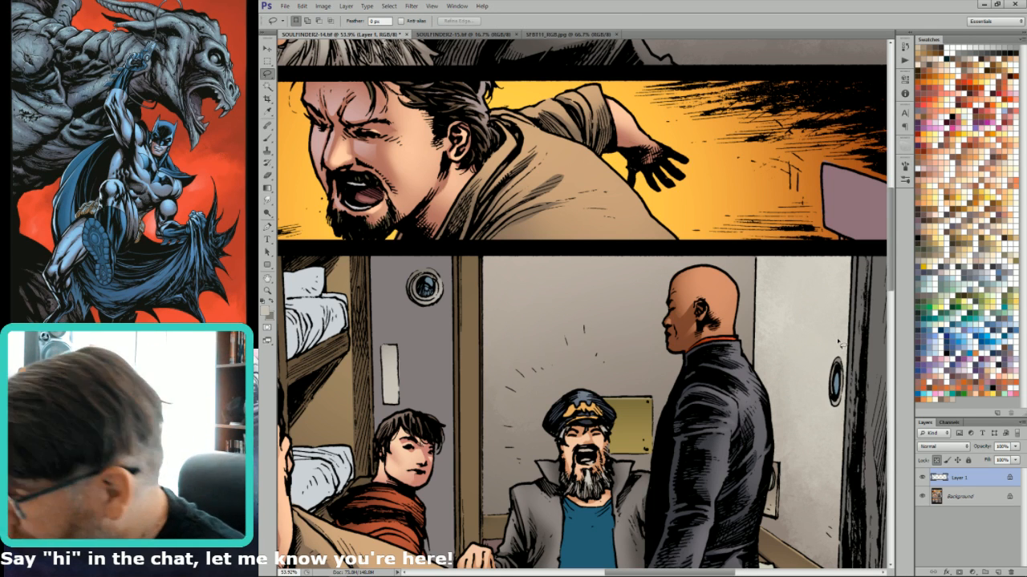
key(alt)
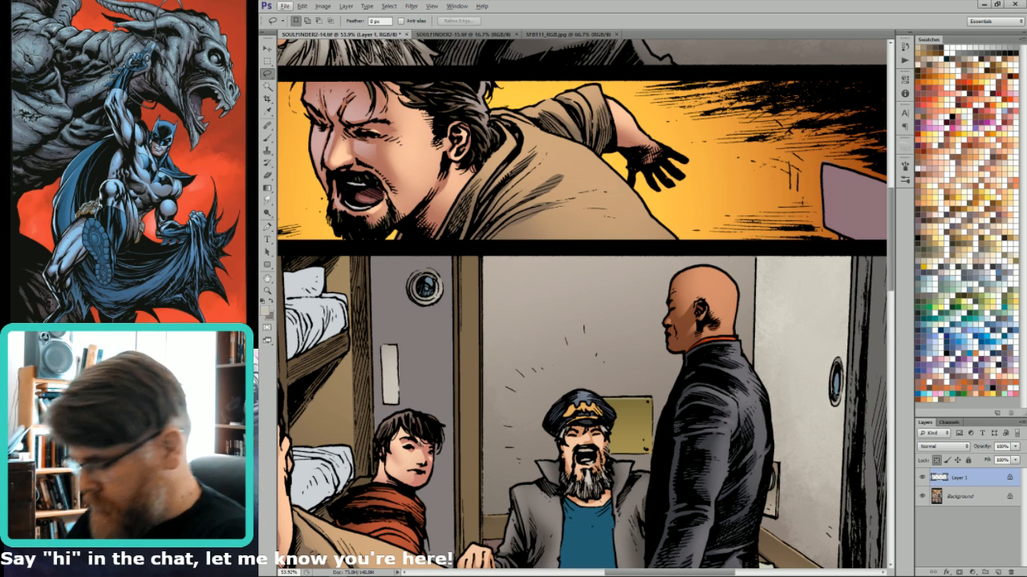
drag(821, 495, 810, 496)
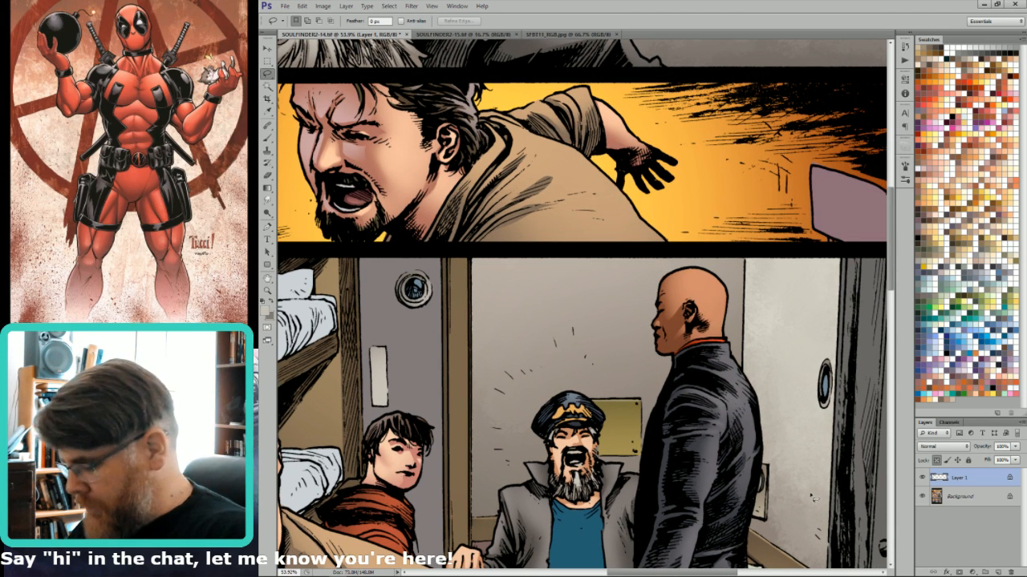
mouse_move(821, 388)
mouse_down()
mouse_move(828, 369)
mouse_move(822, 385)
mouse_up()
key(g)
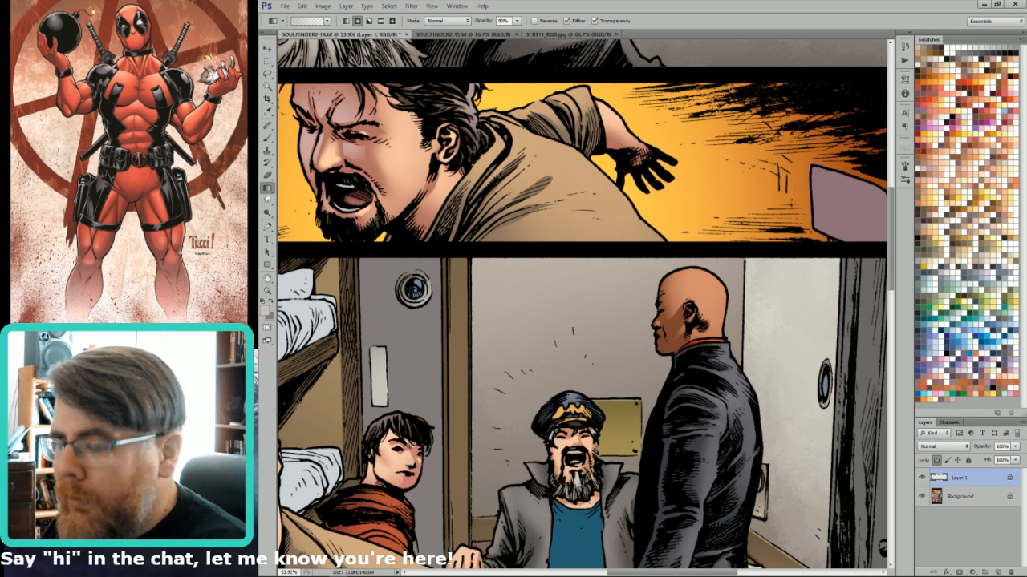
key(9)
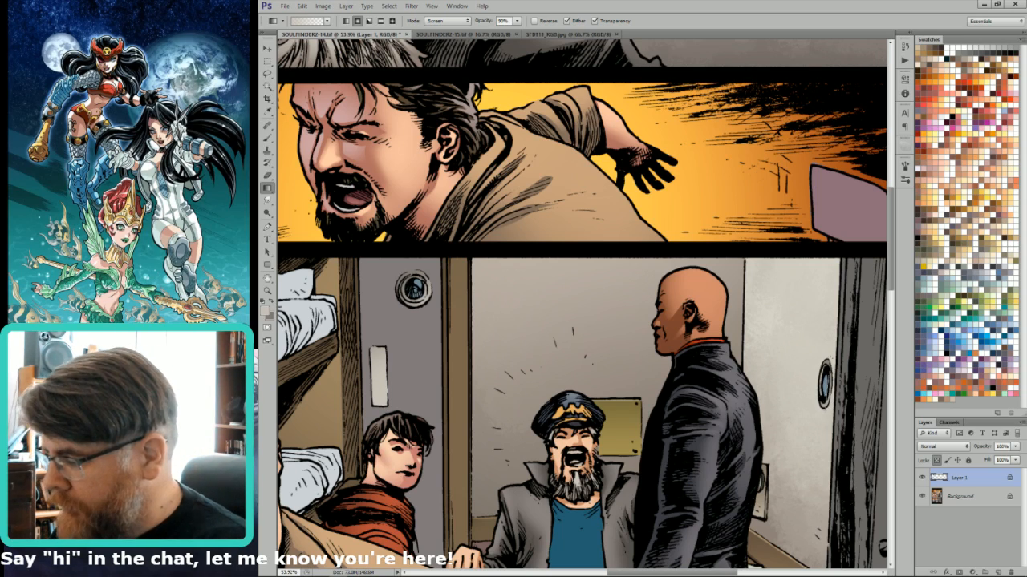
Shade lassoed parts of the round porthole ring on the middle door with grey gradients at 90% opacity, switching to Normal mode.
key(l)
drag(408, 266, 550, 330)
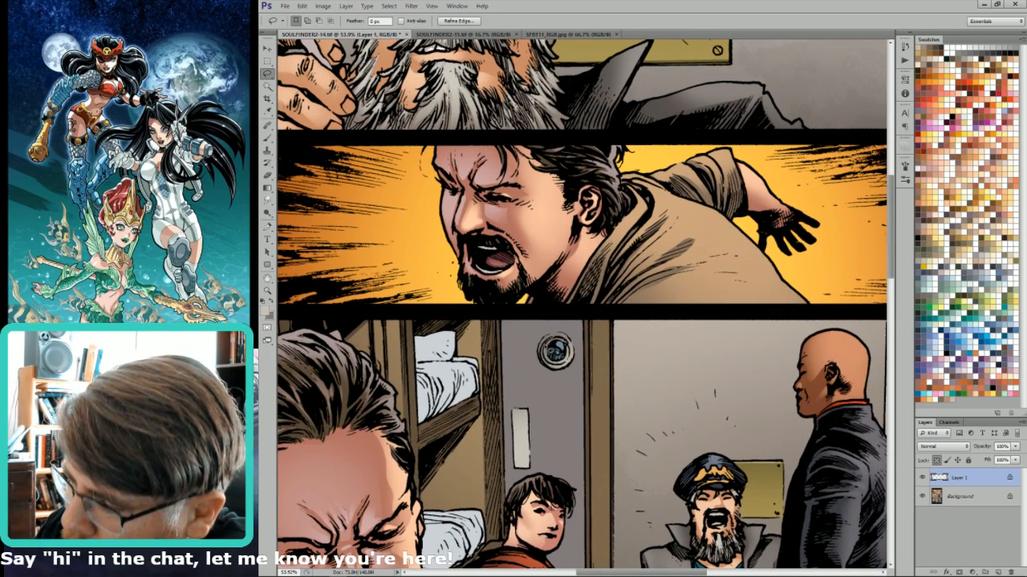
key(g)
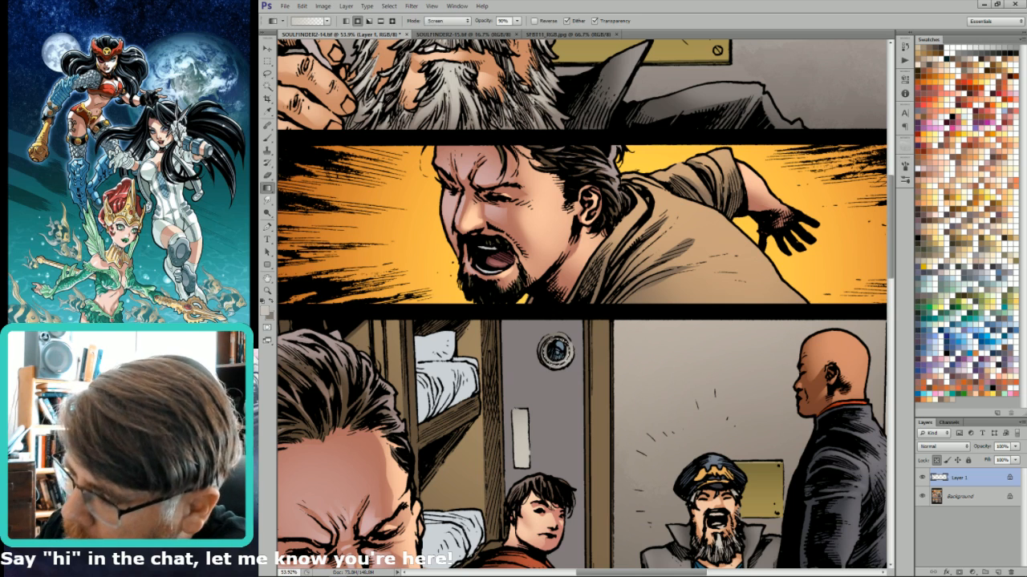
key(l)
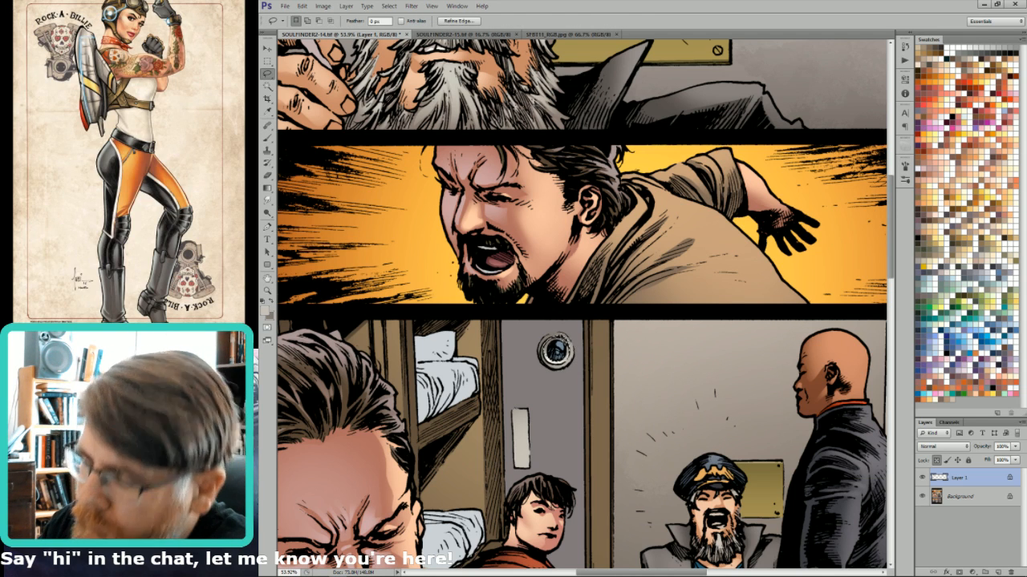
key(g)
key(shift+alt+n)
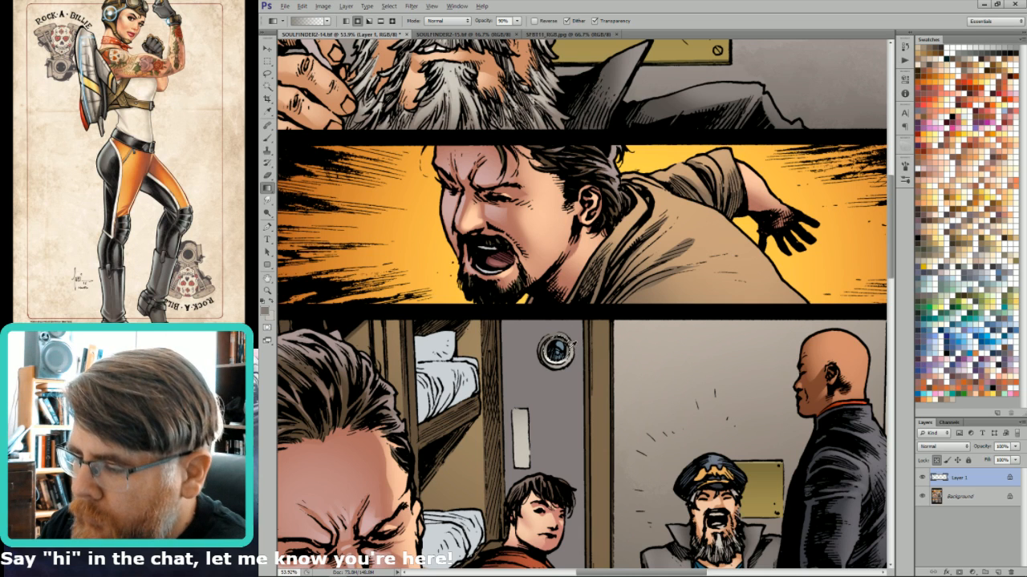
Lighten the remaining side of the round porthole ring with a Screen mode gradient and merge the fittings layer into the background.
key(l)
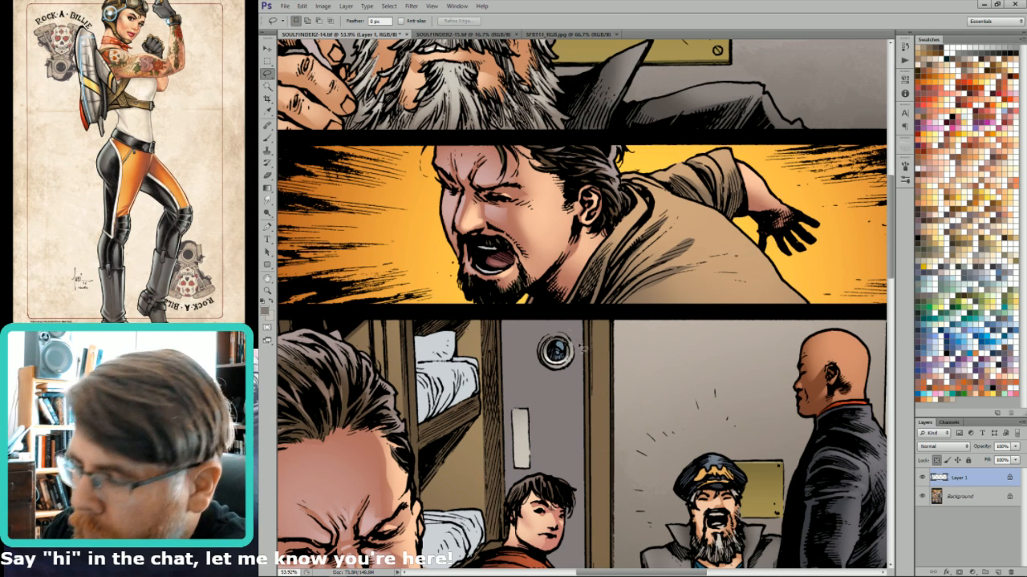
mouse_move(573, 361)
mouse_down()
mouse_move(565, 336)
mouse_move(538, 353)
mouse_move(576, 359)
mouse_up()
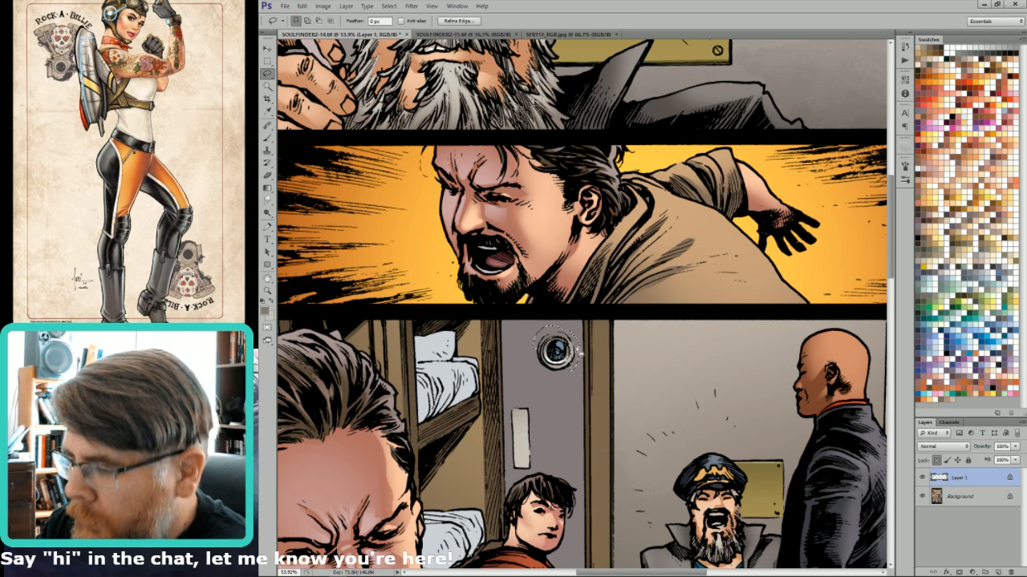
key(g)
key(shift+alt+s)
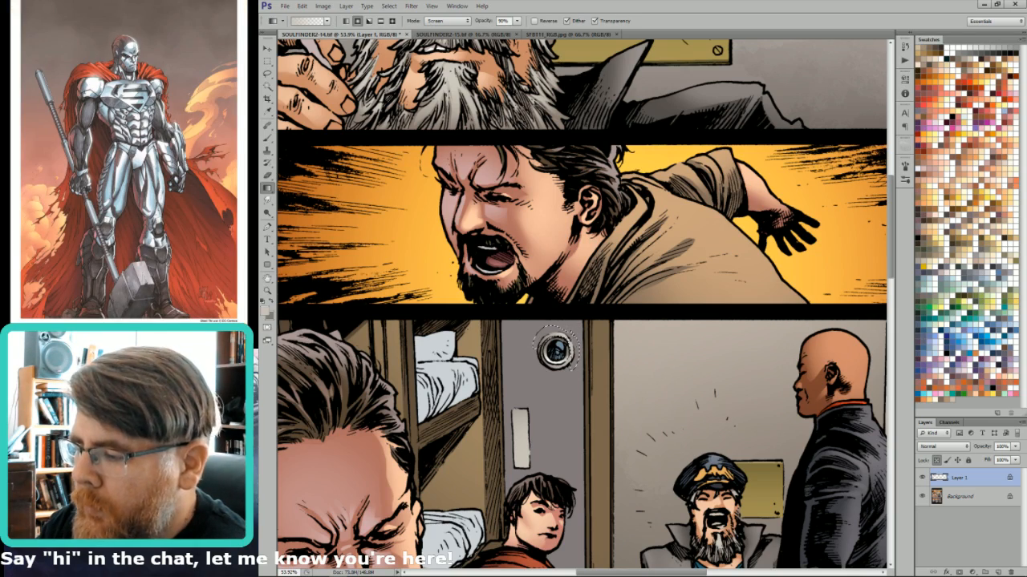
key(ctrl+minus)
key(ctrl+minus)
key(ctrl+minus)
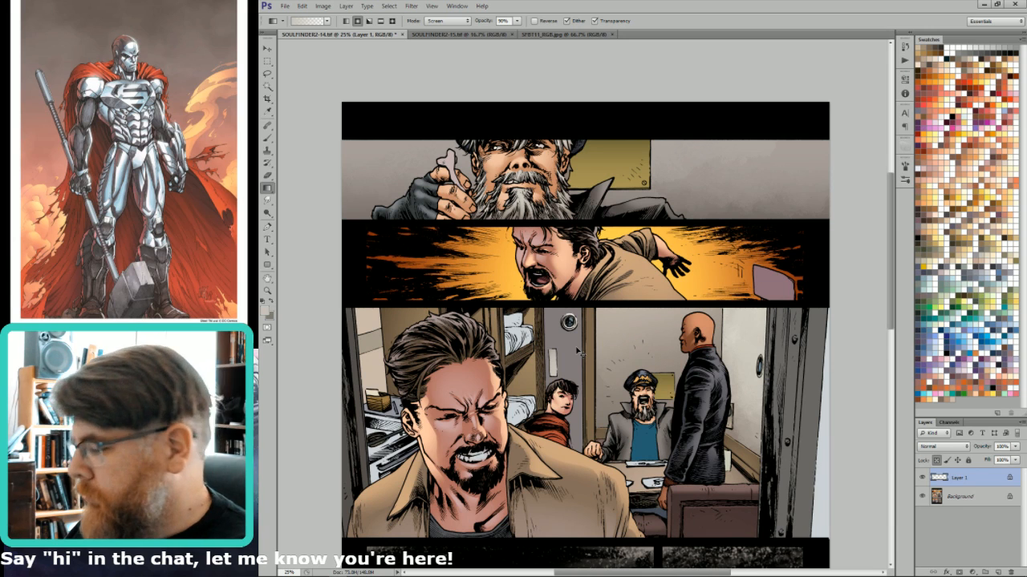
key(ctrl+e)
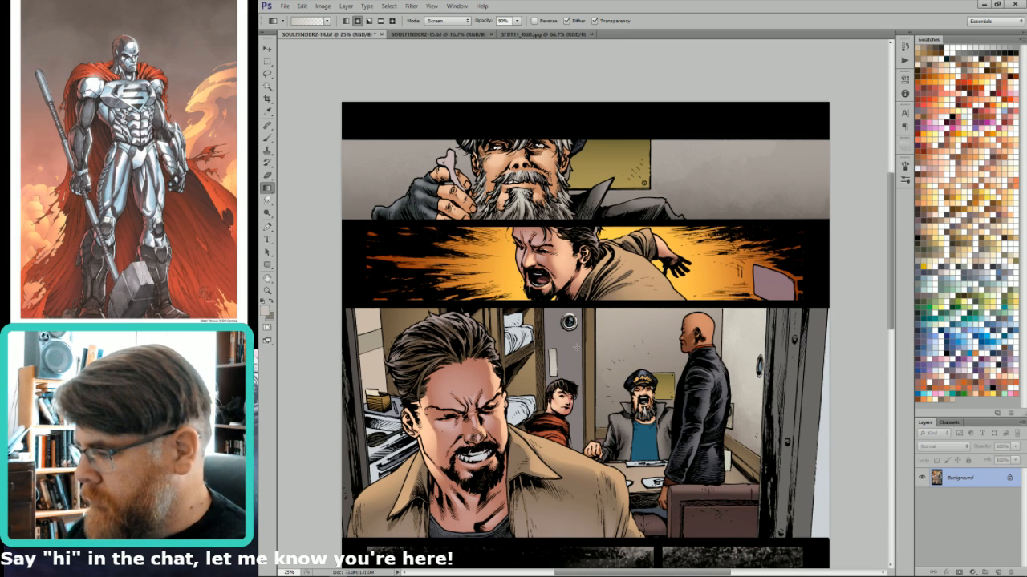
Select the dark porthole glass in the third panel by colour and choose muted blue swatches for it.
key(w)
click(760, 368)
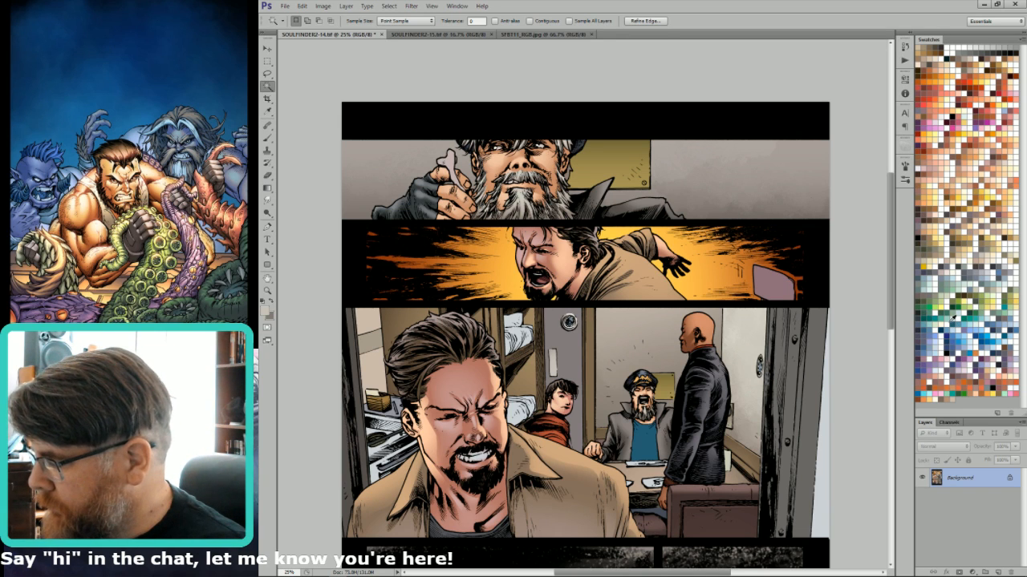
click(951, 353)
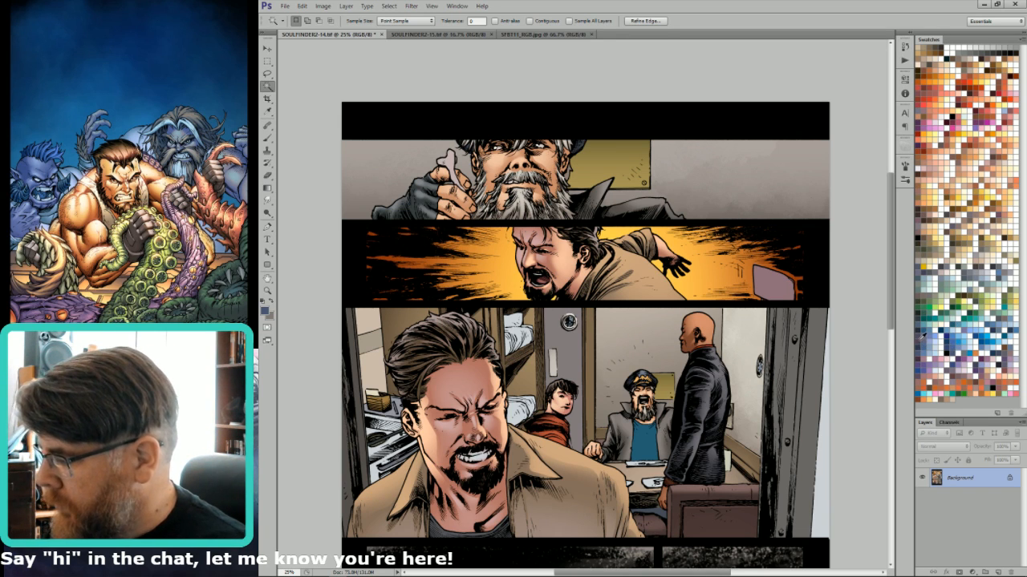
click(926, 331)
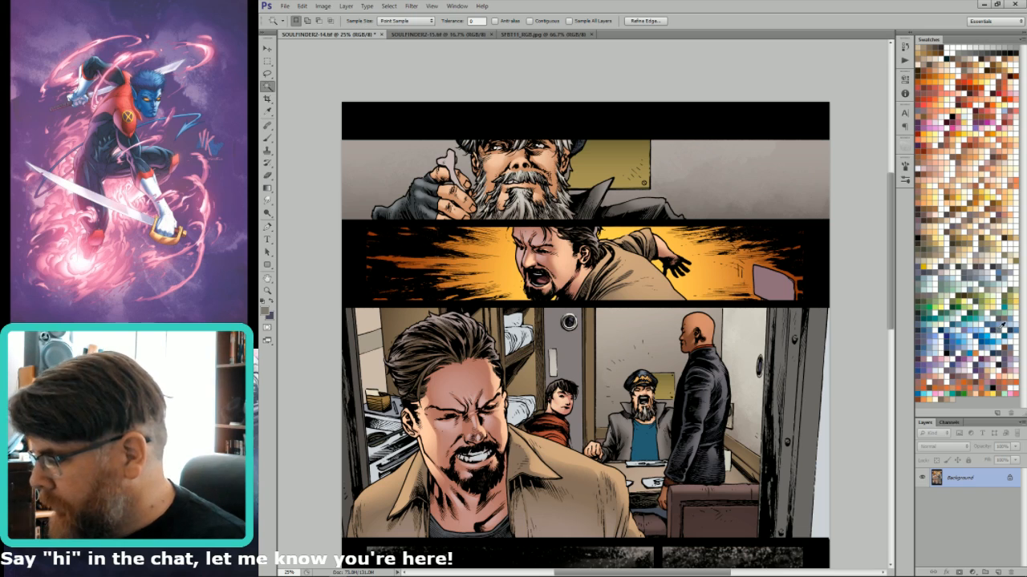
click(999, 328)
drag(513, 238, 624, 377)
Render reflections in the round porthole's glass with lassoed blue gradients, using Lighten and Screen modes.
key(l)
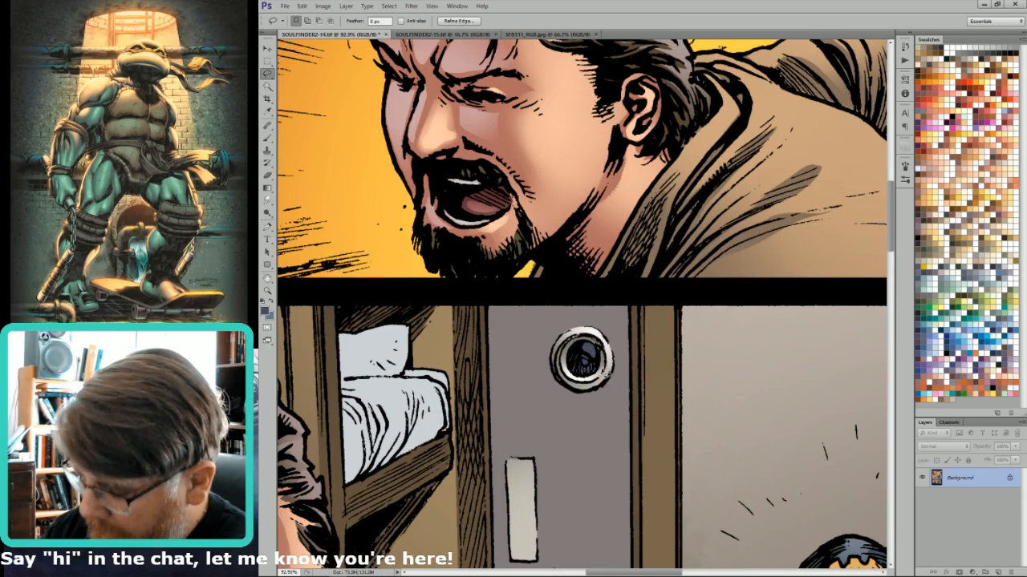
key(g)
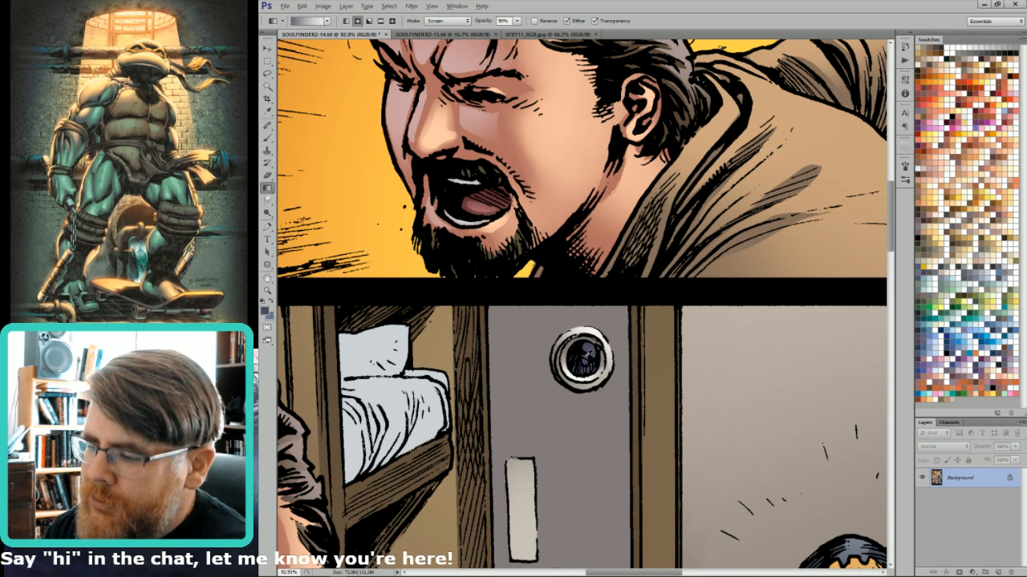
key(shift+minus)
key(x)
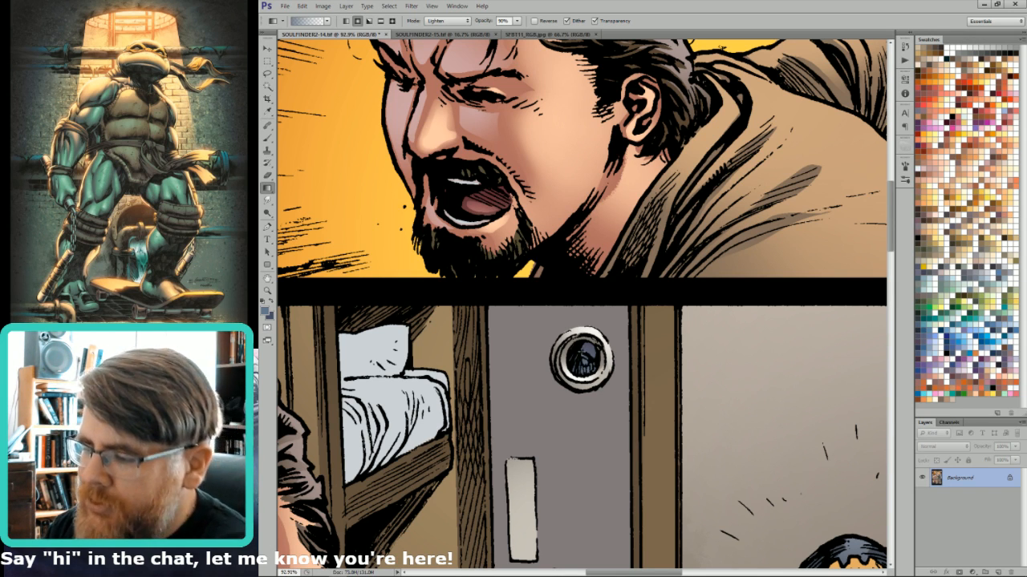
key(l)
drag(589, 363, 589, 358)
key(g)
key(shift+equal)
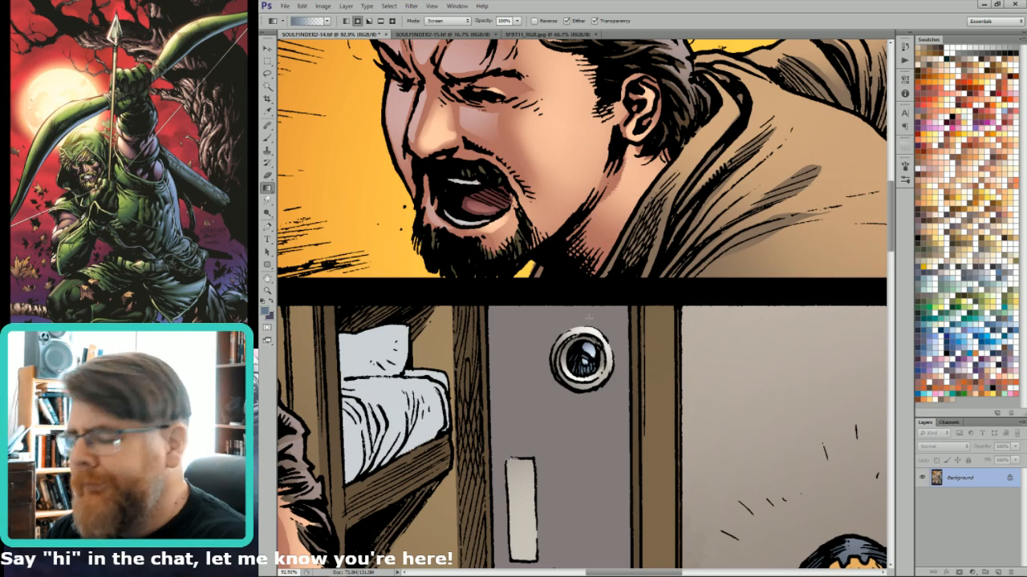
Add a blue reflection to the glass of the far door's porthole with a Screen gradient at 100% opacity.
key(0)
key(ctrl+0)
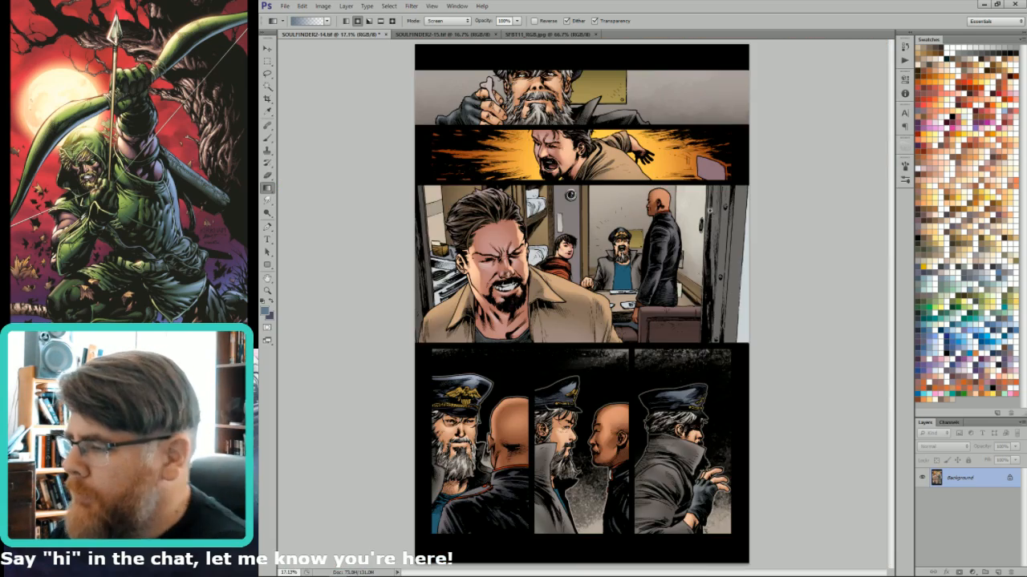
drag(698, 207, 712, 273)
key(l)
drag(619, 274, 619, 298)
key(g)
key(ctrl+0)
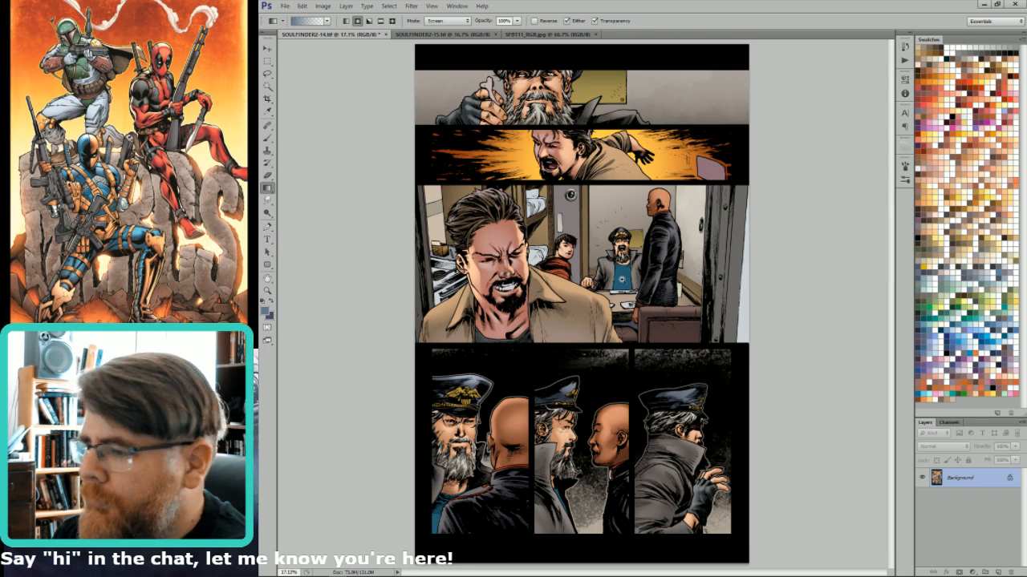
Select the pale blue cluttered table surfaces behind the grimacing man by colour, adjusting the selection with the Lasso.
drag(474, 239, 546, 241)
drag(523, 298, 647, 305)
key(w)
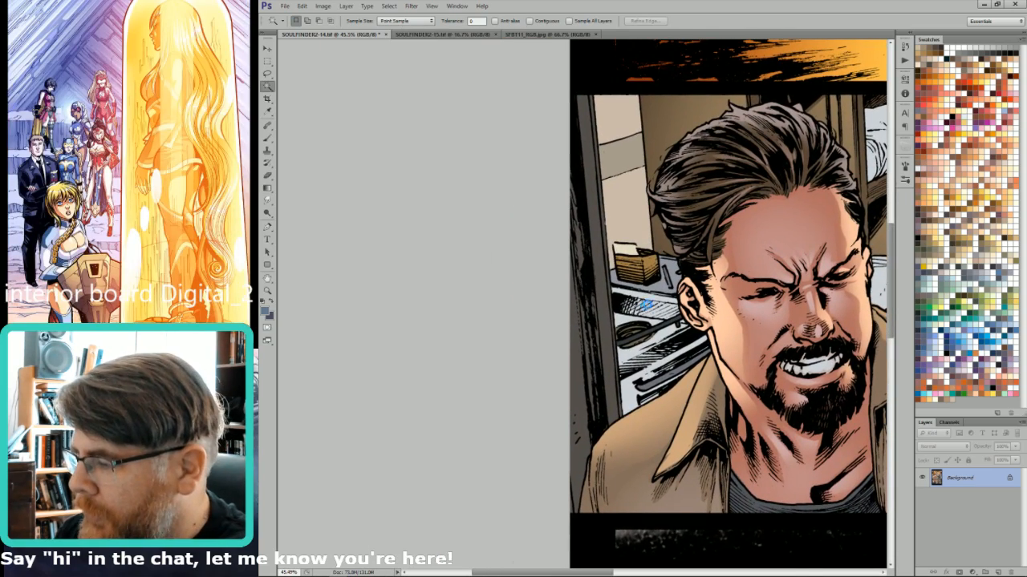
click(646, 305)
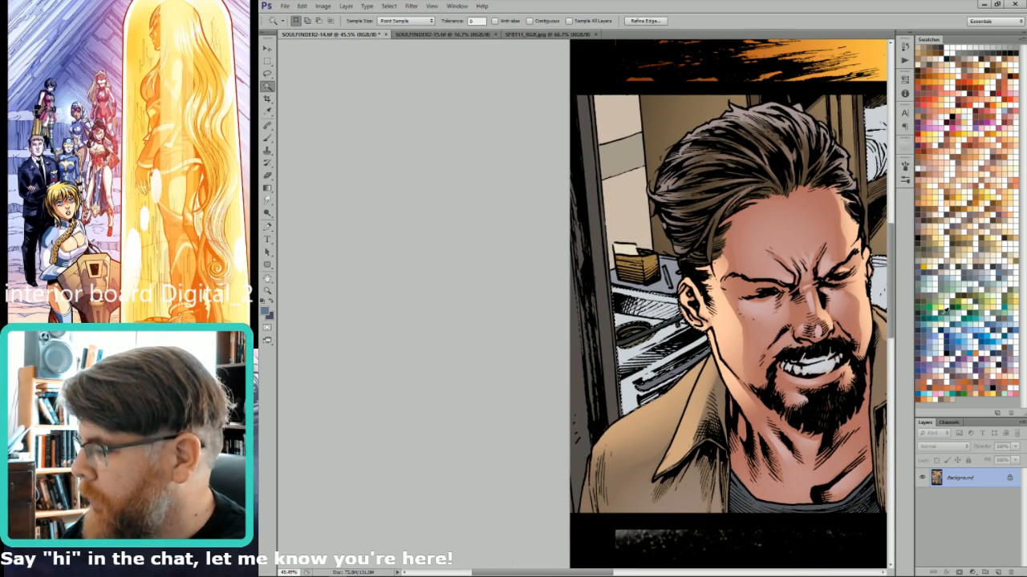
drag(844, 406, 756, 463)
key(l)
mouse_move(768, 287)
mouse_down()
mouse_move(767, 119)
mouse_move(757, 130)
mouse_up()
drag(720, 340, 805, 372)
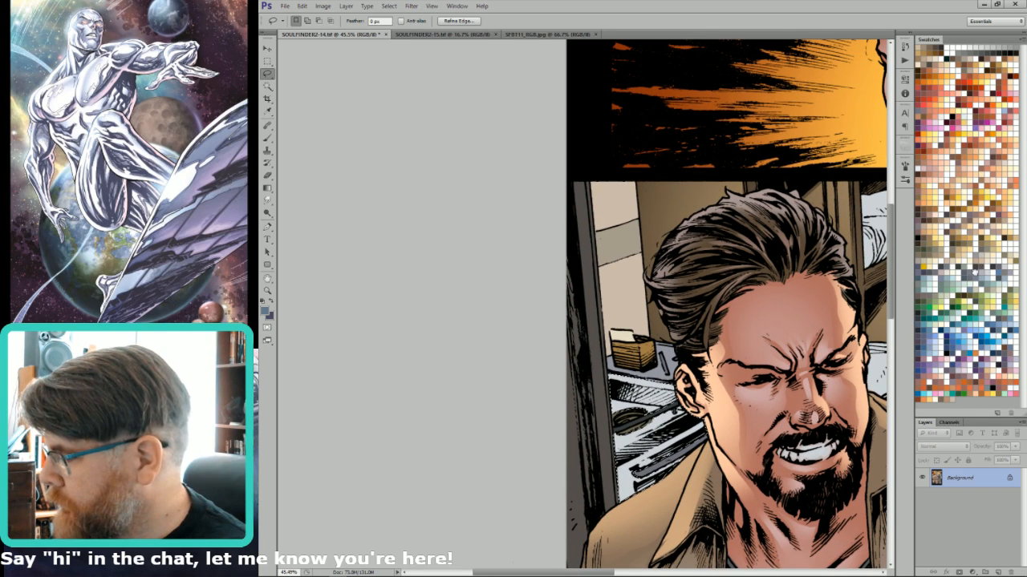
Fill the selected table surfaces behind the grimacing man with a darker blue-grey swatch.
click(976, 273)
key(ctrl+d)
key(ctrl+BackSpace)
key(ctrl+alt+z)
key(ctrl+alt+z)
key(x)
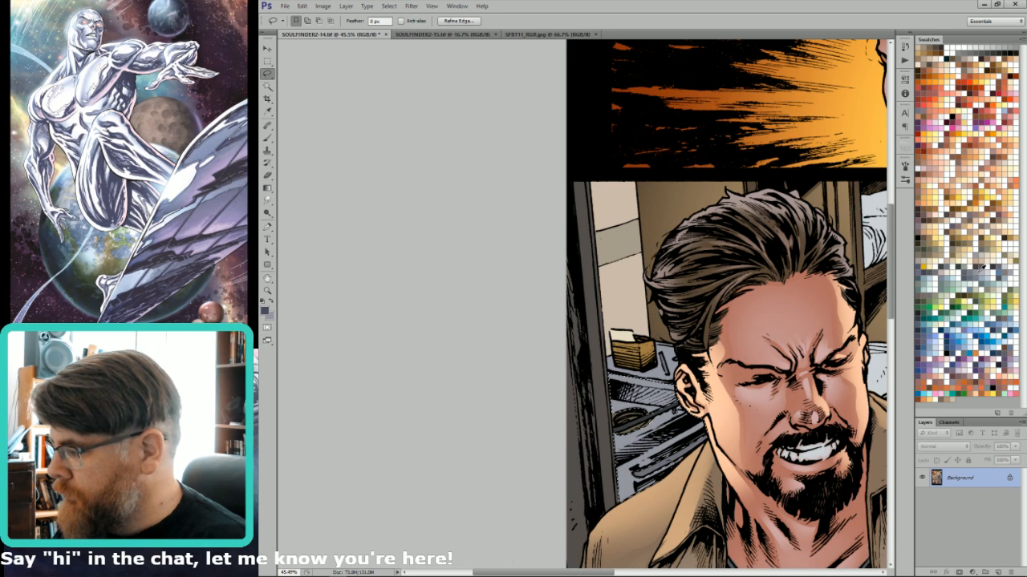
Choose lighter blue-grey swatches for the table surfaces and copy the selected areas to a new layer with transparency locked.
click(977, 269)
key(g)
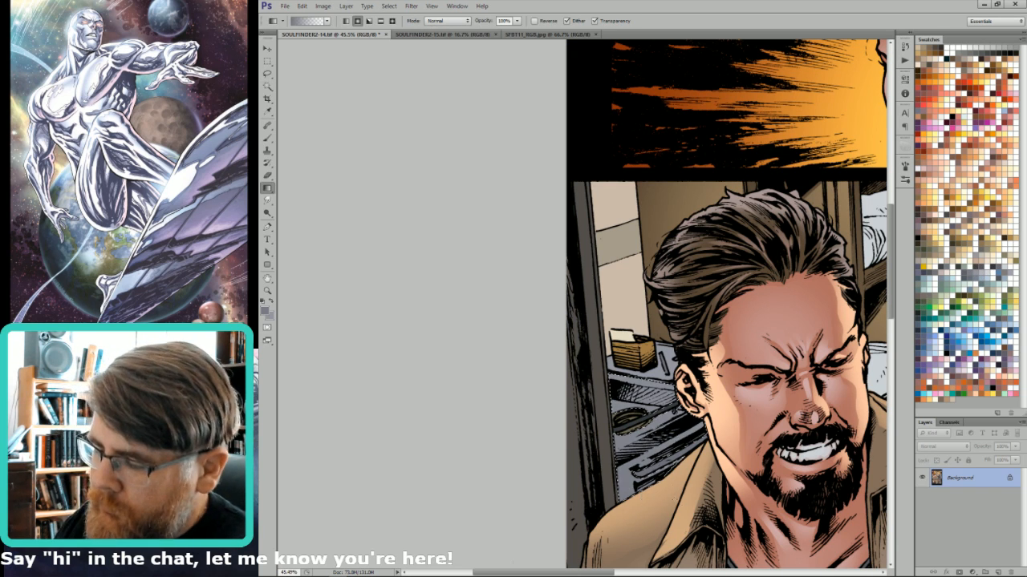
click(968, 260)
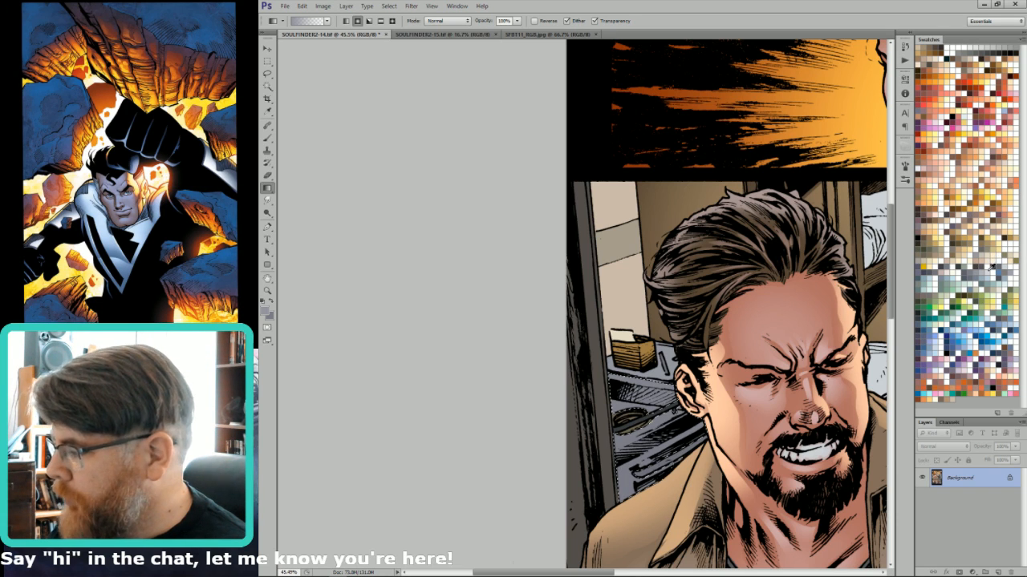
click(988, 273)
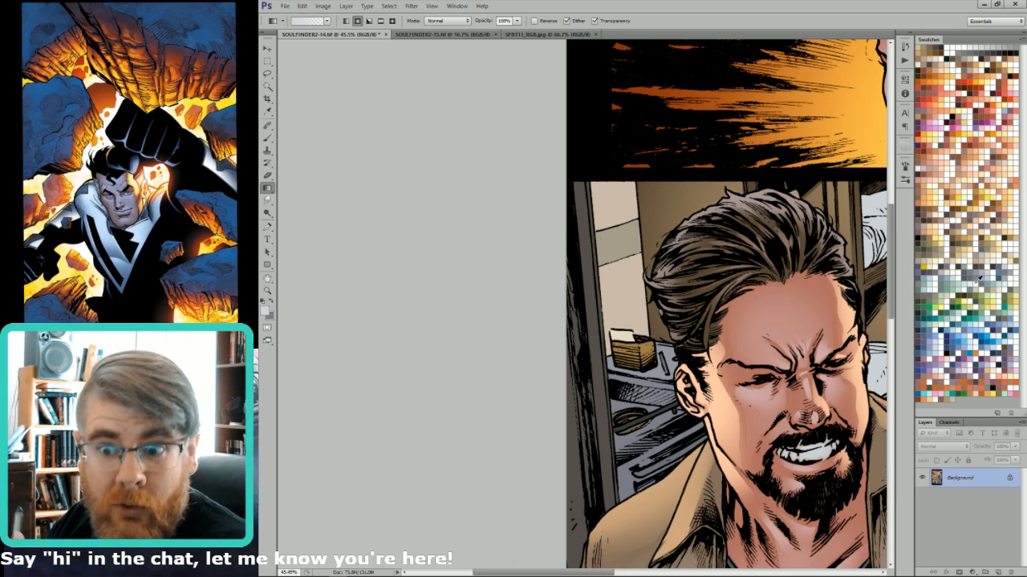
key(l)
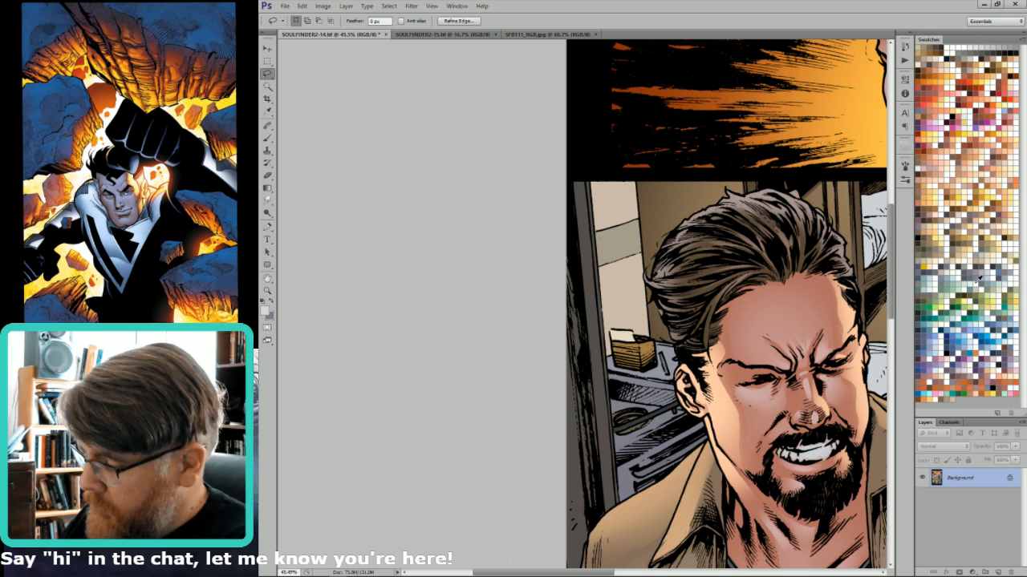
key(ctrl+shift+alt+n)
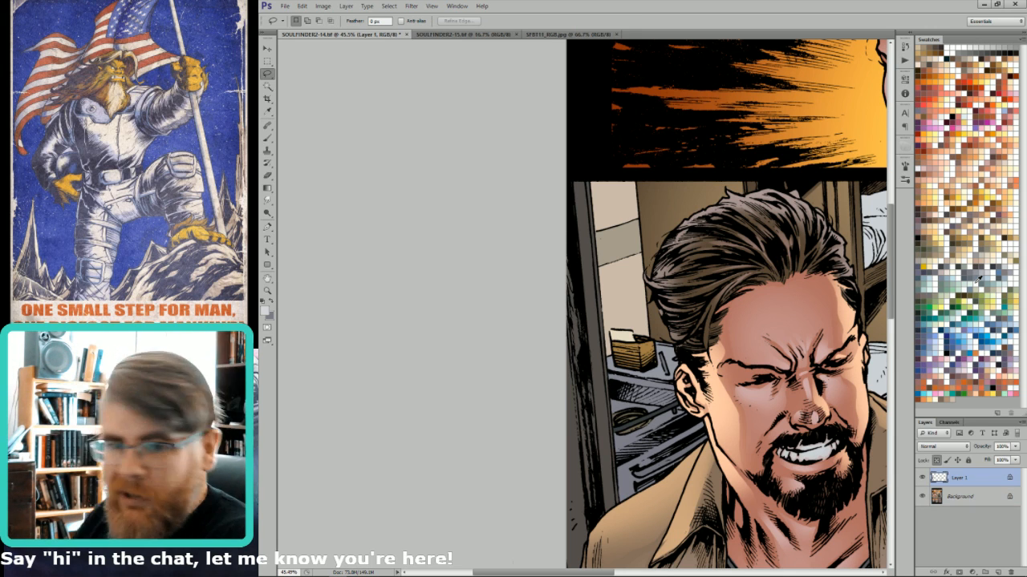
scroll(646, 391, down, 3)
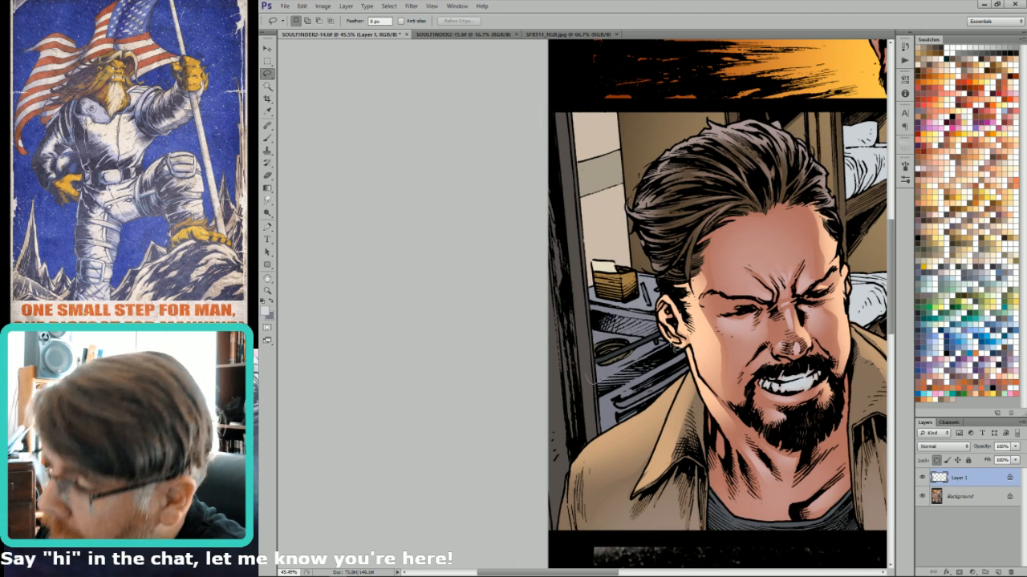
Lasso the upper table surfaces behind the grimacing man and lighten them with a blue-grey Gradient at 70% opacity.
mouse_move(607, 335)
mouse_down()
mouse_move(572, 320)
mouse_move(658, 340)
mouse_move(700, 331)
mouse_move(683, 325)
mouse_up()
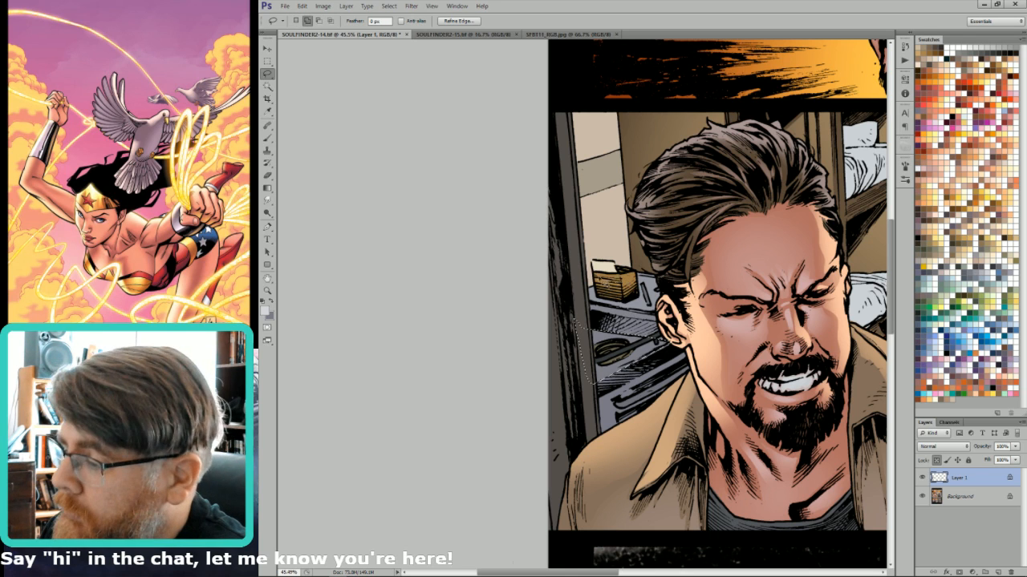
mouse_move(579, 289)
mouse_down()
mouse_move(594, 316)
mouse_move(582, 284)
mouse_move(591, 313)
mouse_move(576, 319)
mouse_move(582, 284)
mouse_move(636, 231)
mouse_move(610, 226)
mouse_up()
key(g)
key(ctrl+h)
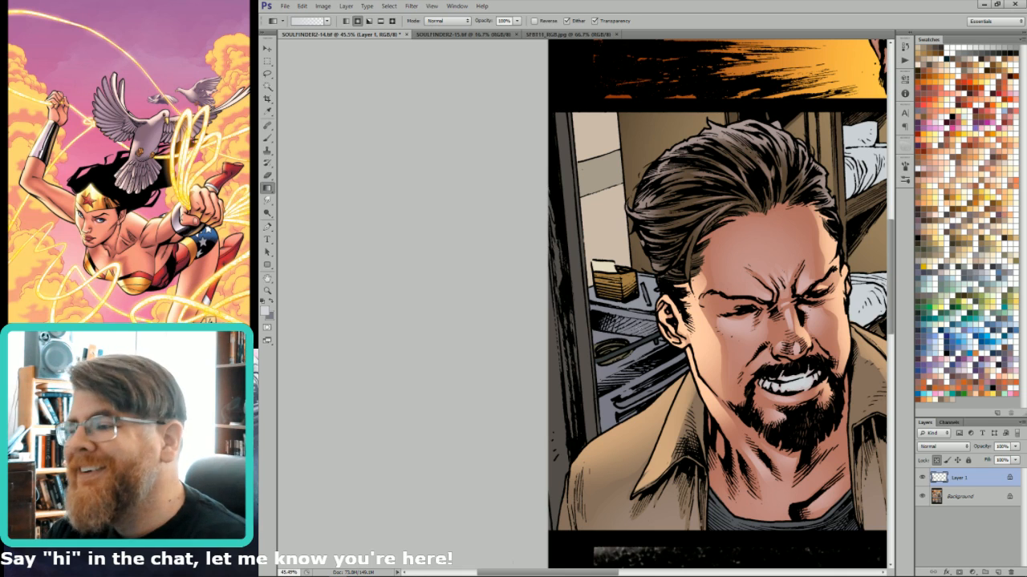
key(7)
mouse_move(656, 330)
mouse_down()
mouse_move(662, 369)
mouse_move(653, 365)
mouse_up()
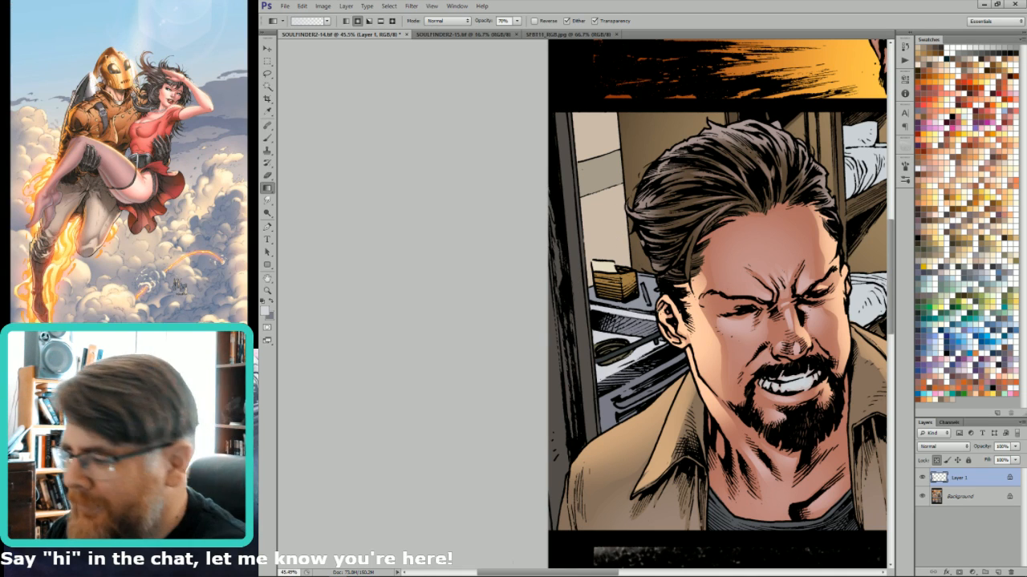
Lasso the middle table surfaces beside the man's ear and lighten them with the 70% opacity Gradient.
key(l)
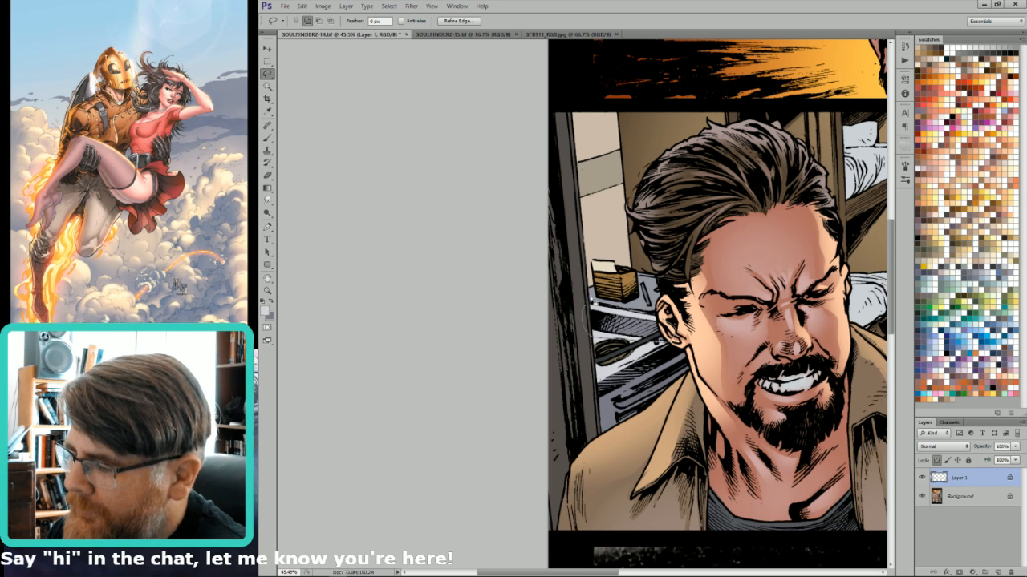
key(g)
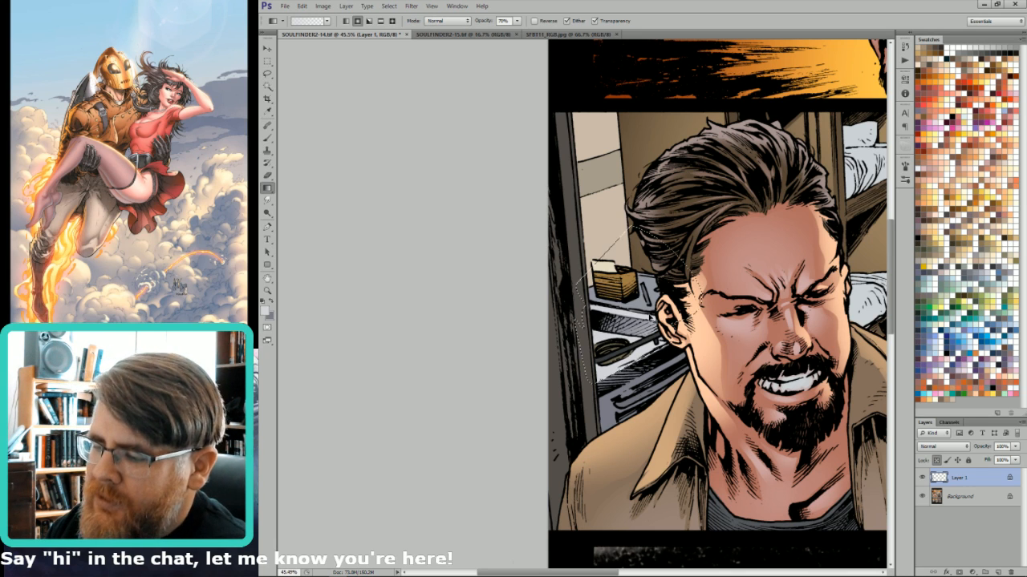
key(l)
drag(642, 388, 654, 345)
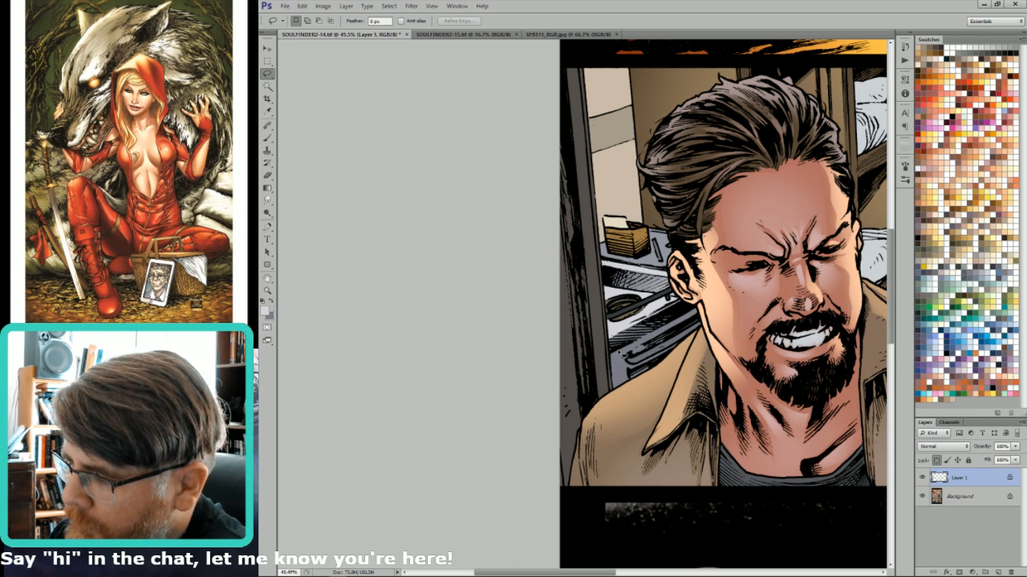
mouse_move(661, 329)
mouse_down()
mouse_move(701, 310)
mouse_move(691, 317)
mouse_up()
key(g)
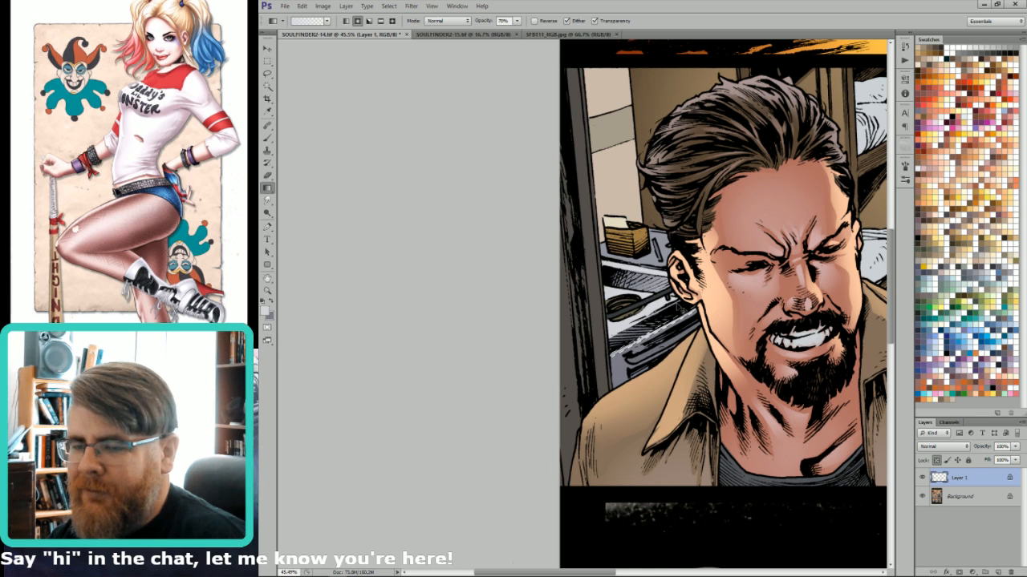
Lasso the lowest table surfaces above the man's coat shoulder and lighten them with the same Gradient.
key(l)
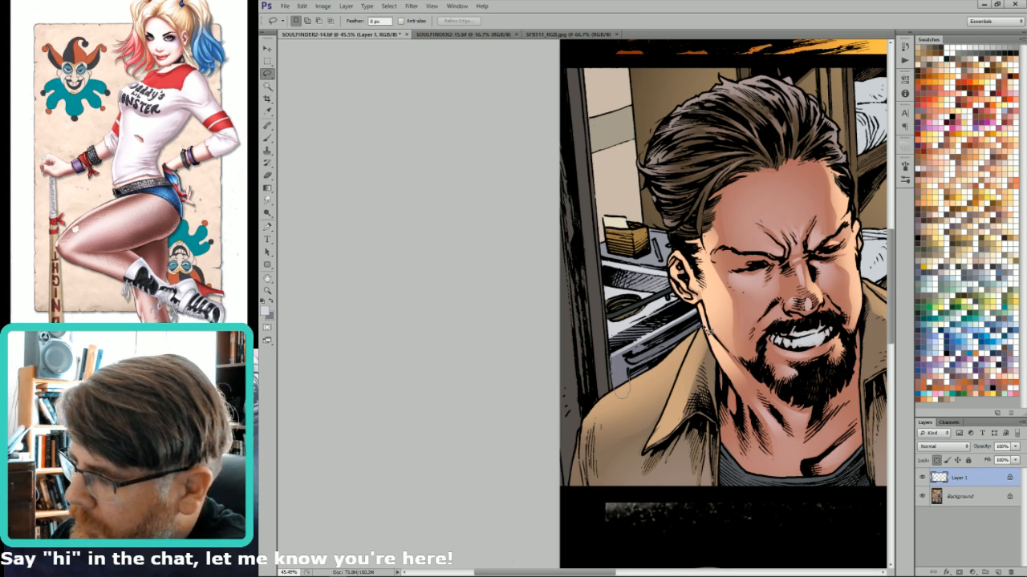
mouse_move(614, 365)
mouse_down()
mouse_move(631, 367)
mouse_move(702, 321)
mouse_move(693, 329)
mouse_up()
key(g)
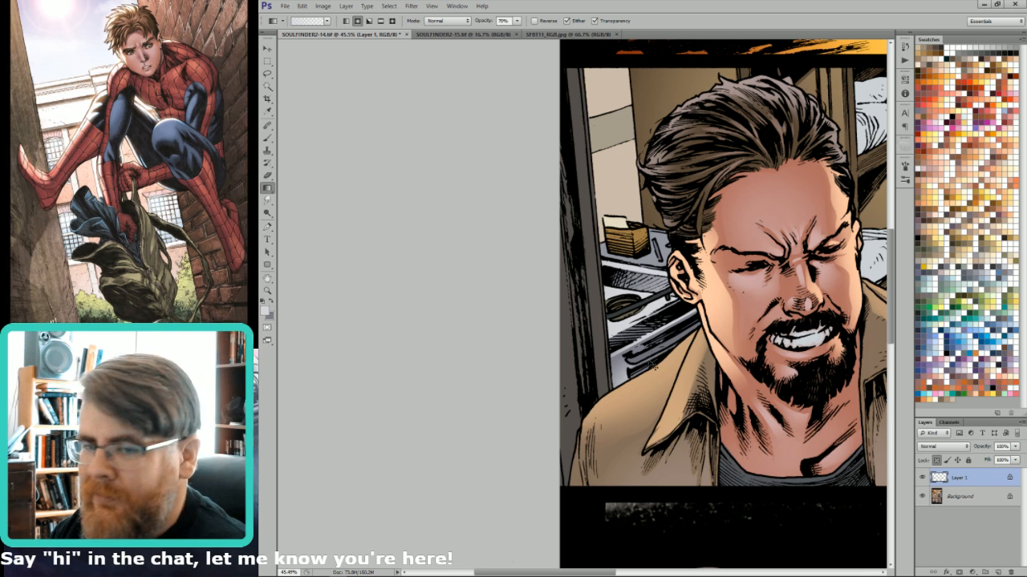
key(l)
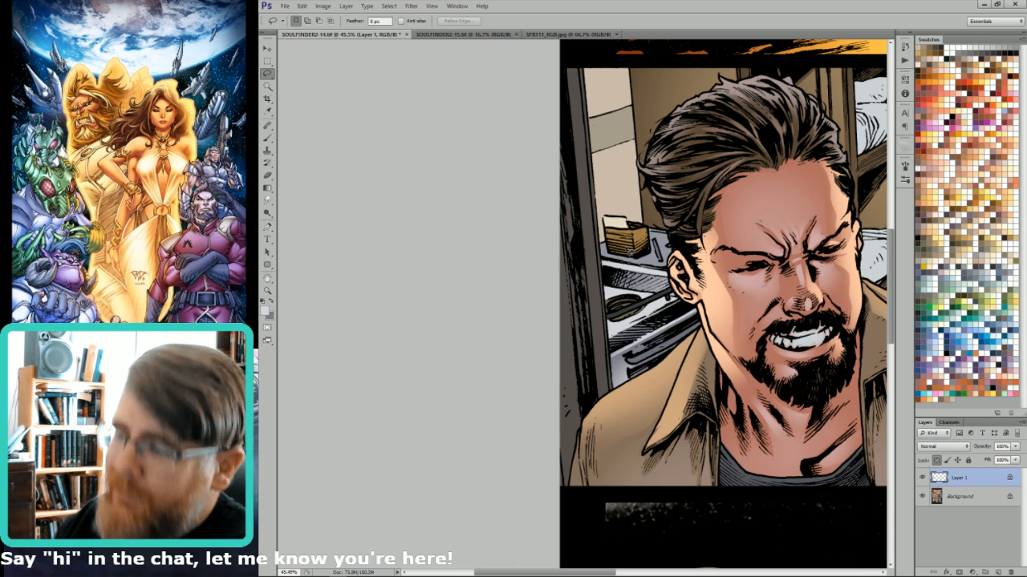
Clear the selection and merge the rendered table layer into the Background.
drag(689, 186, 668, 255)
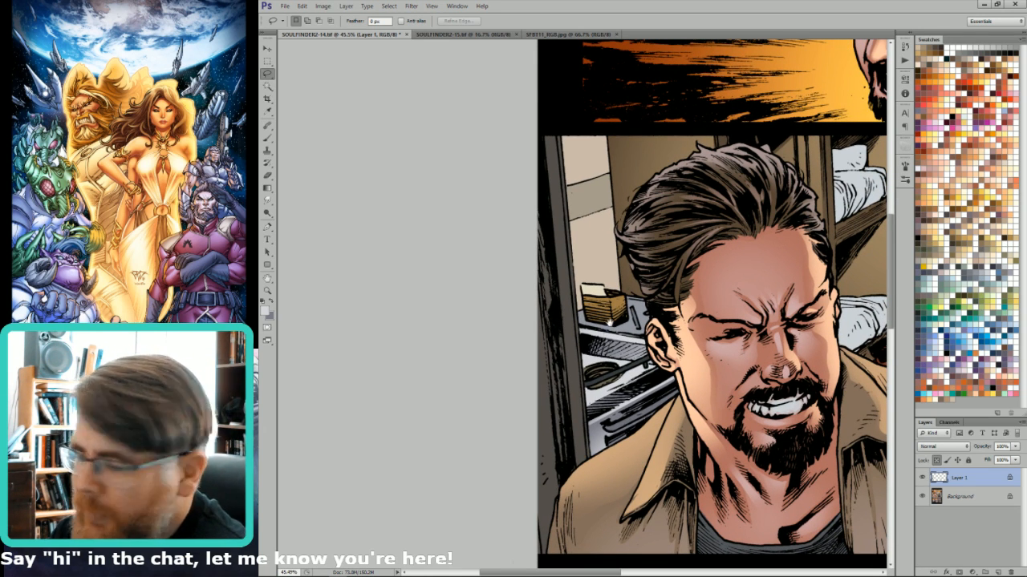
drag(625, 296, 607, 319)
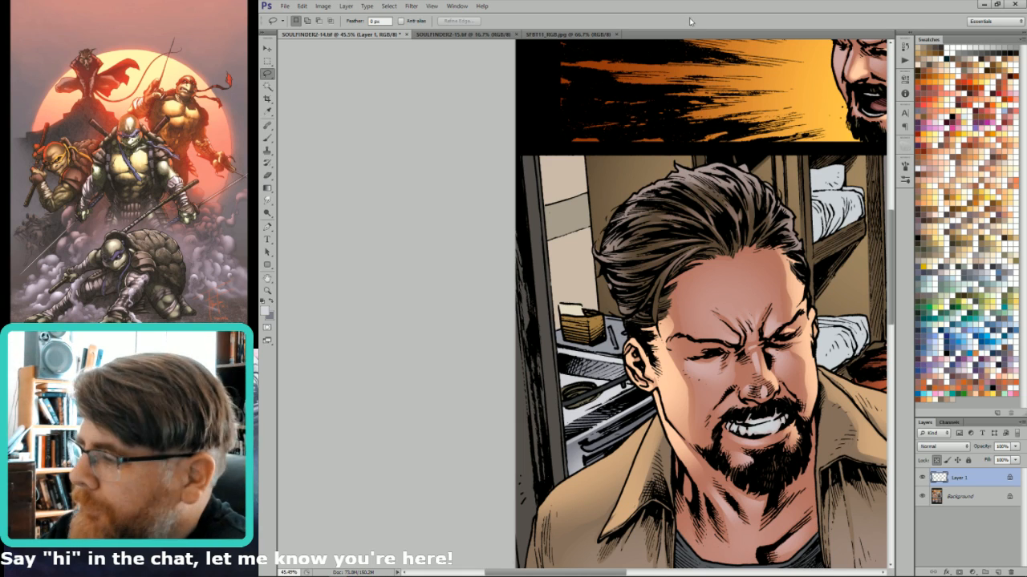
drag(687, 50, 639, 245)
key(w)
click(547, 461)
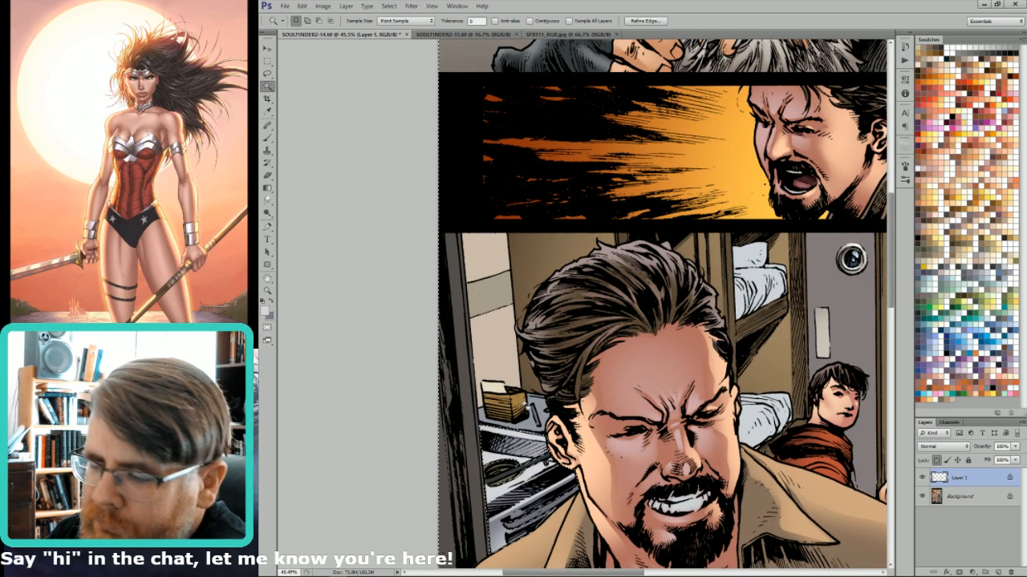
key(ctrl+d)
key(ctrl+e)
Select the dark round object on the table by colour and shade it with a grey swatch using the Gradient at 70% opacity.
click(503, 458)
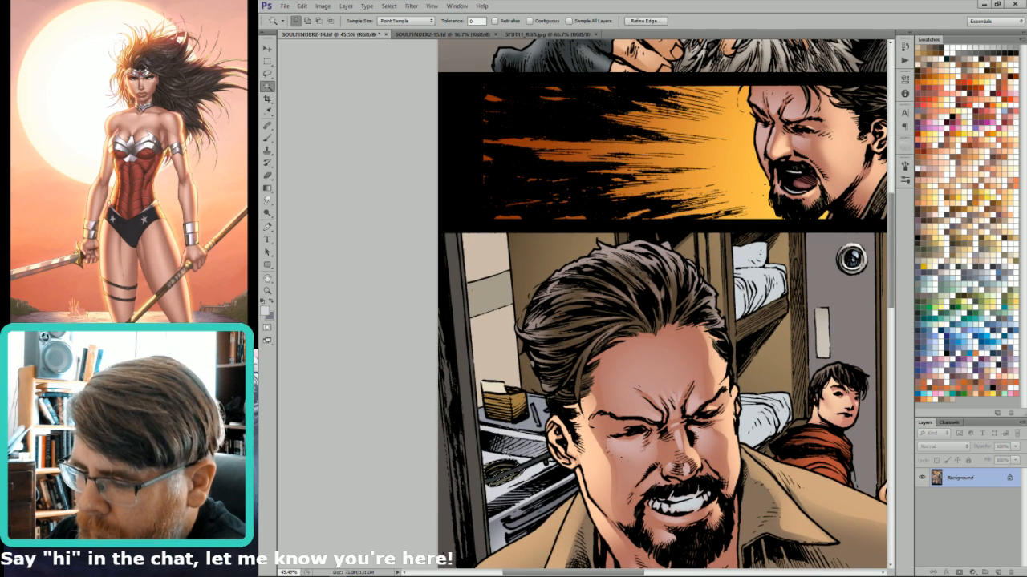
click(985, 261)
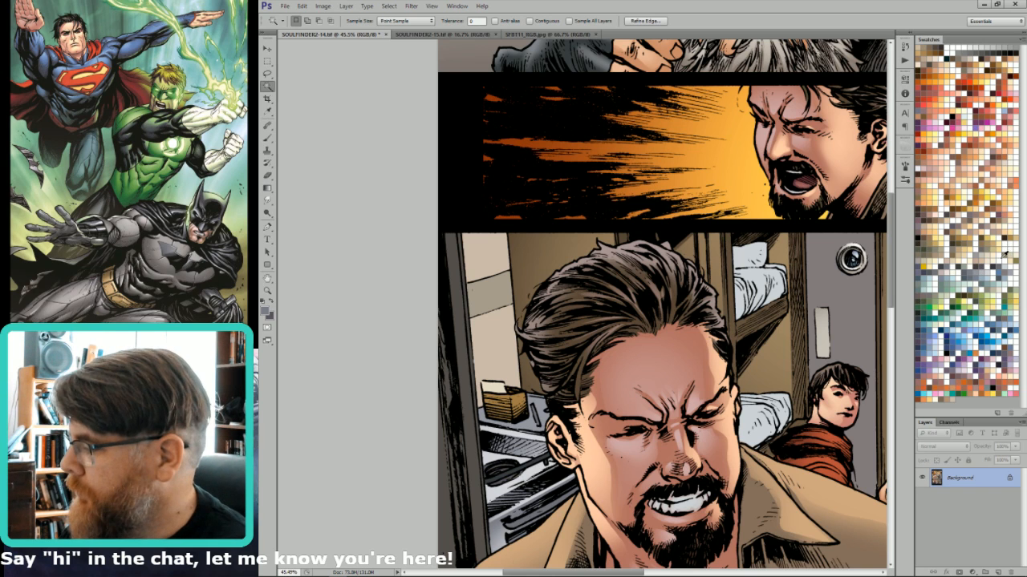
key(g)
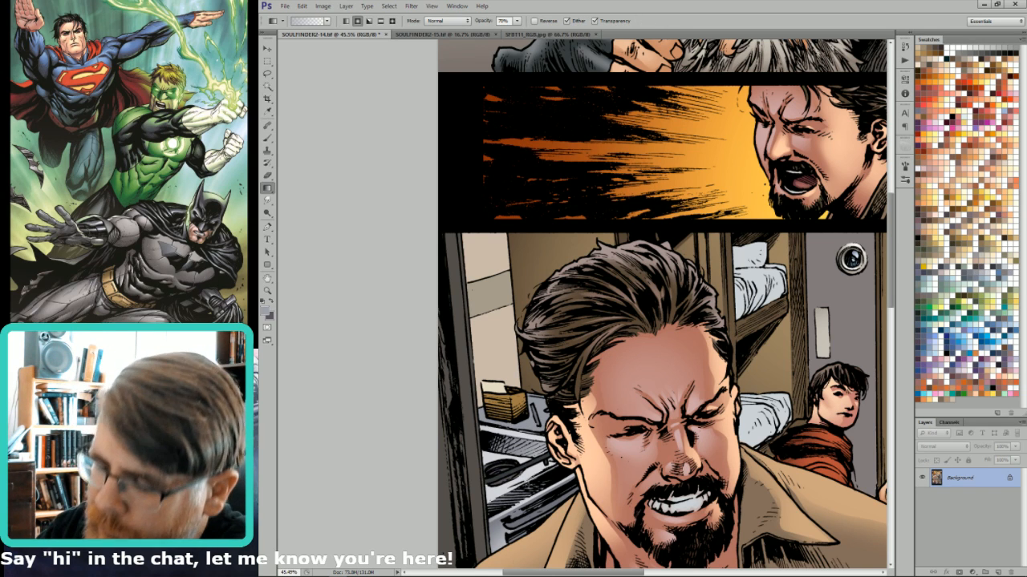
key(w)
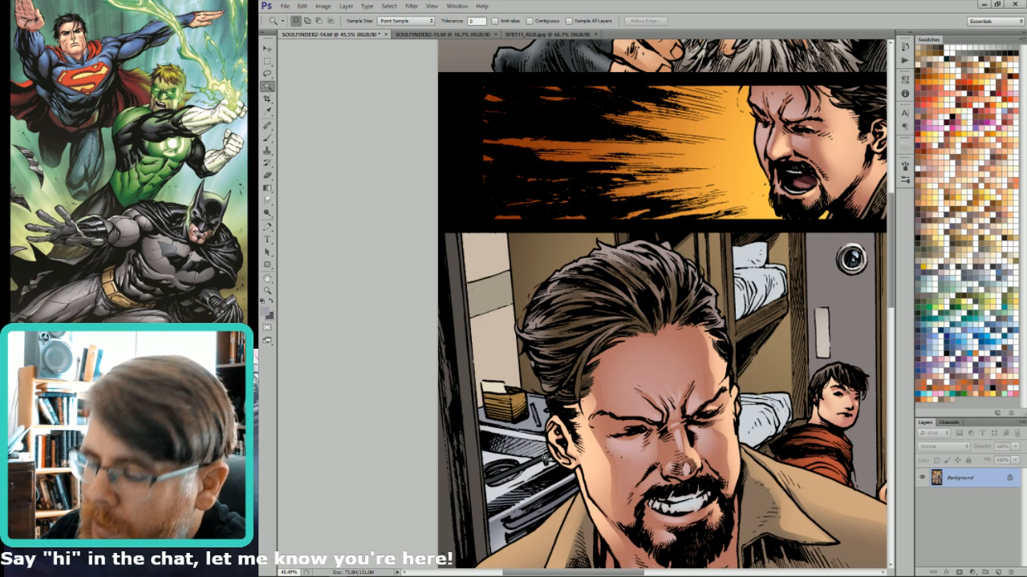
Select the small table area beside the man's ear by colour and choose darker blue-grey swatches for it.
click(547, 460)
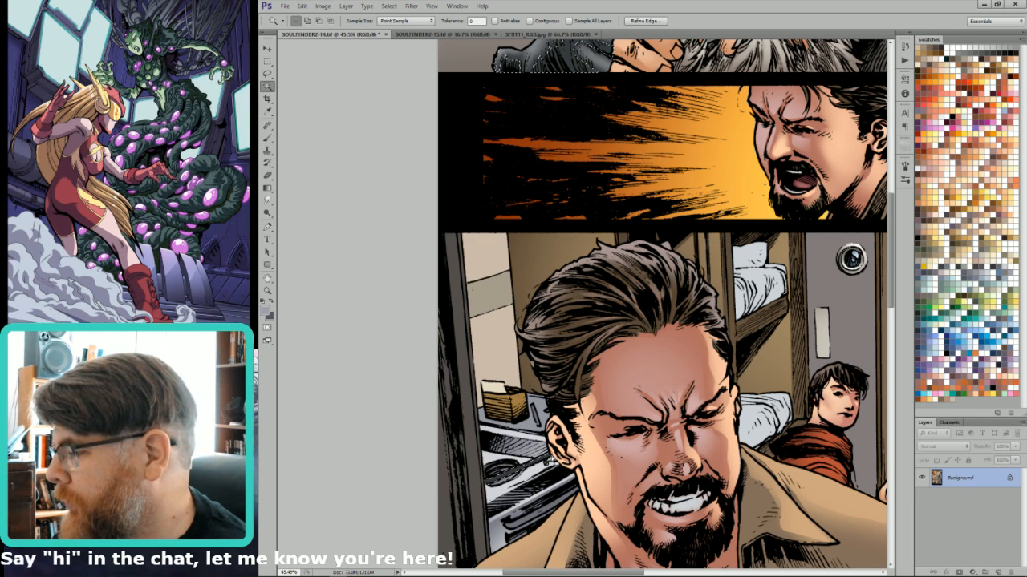
click(926, 270)
click(934, 268)
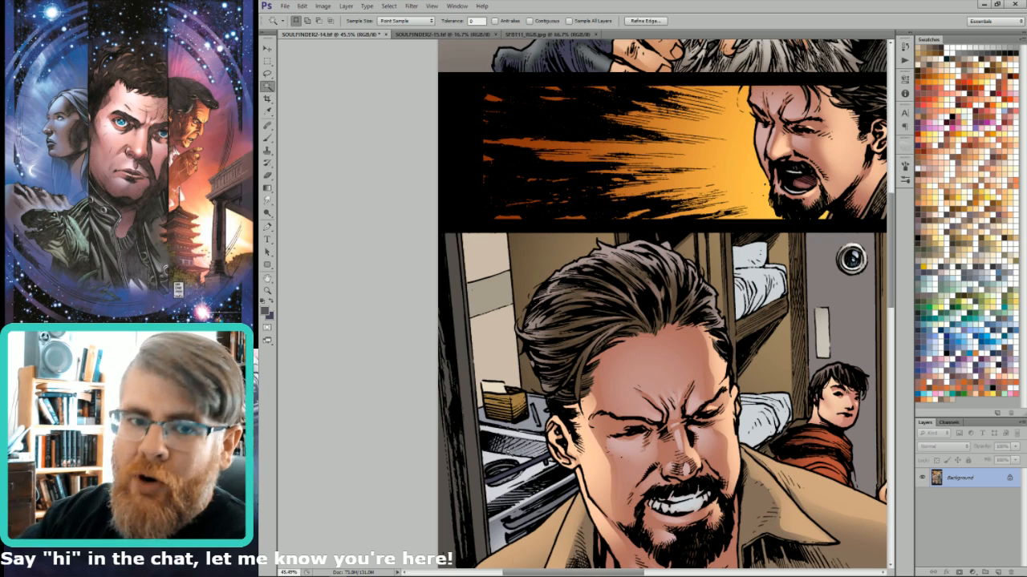
Clear the table selection and select the far door's purple-grey surface in the third panel by colour.
key(ctrl+d)
key(ctrl+0)
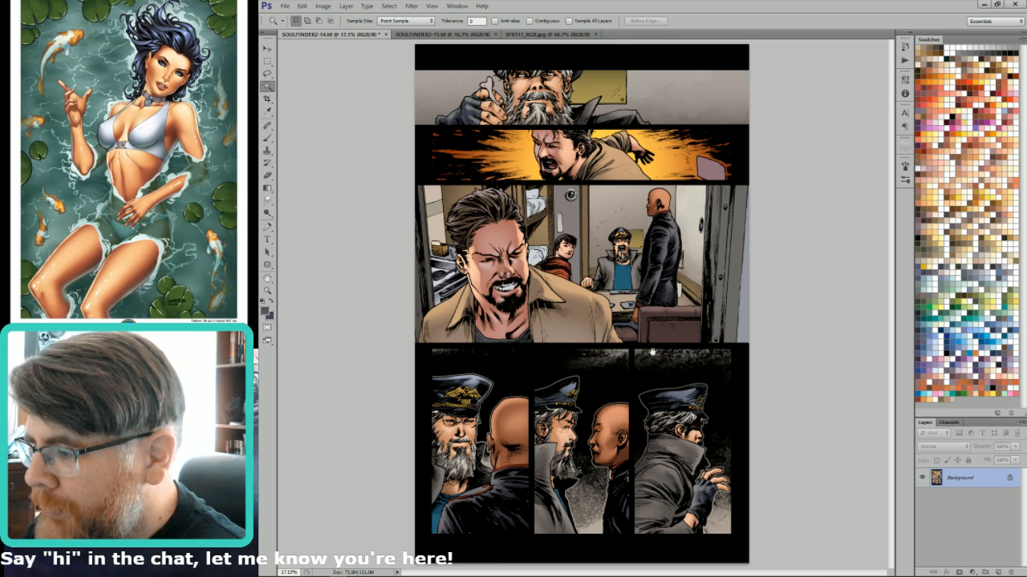
click(575, 224)
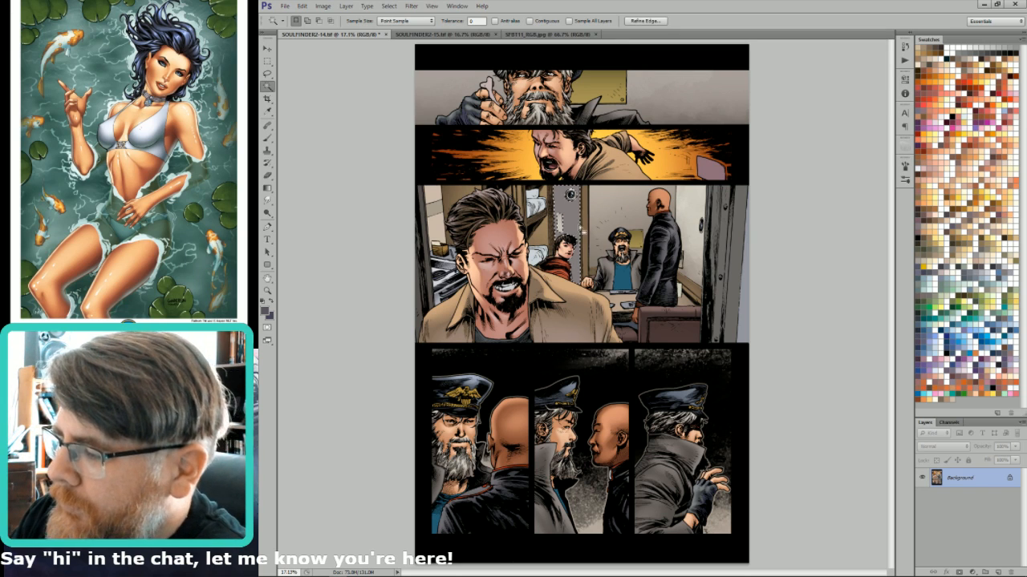
Select the desk surface beside the box behind the bearded man in the third panel and fill it with a brown swatch.
drag(459, 259, 530, 268)
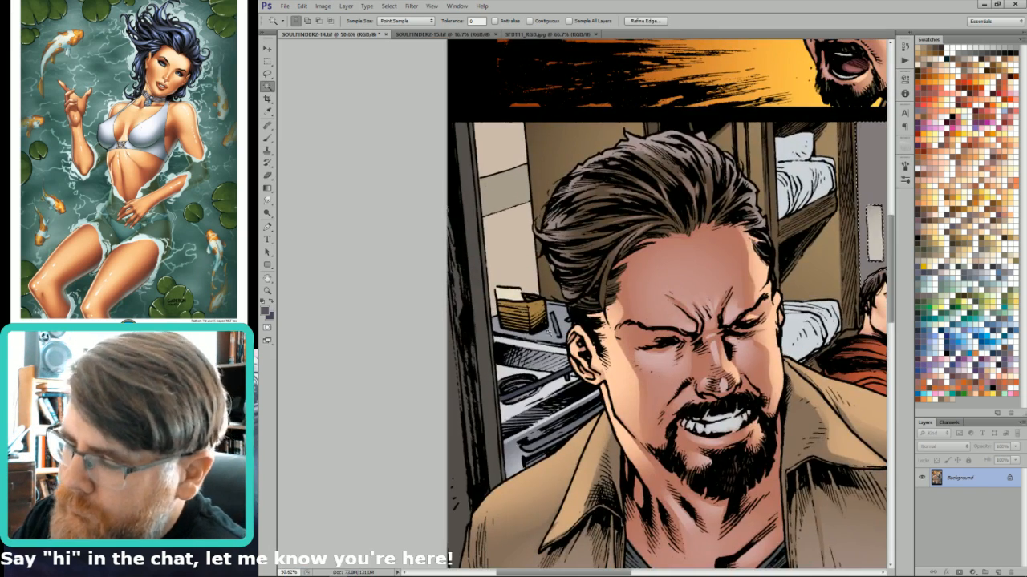
click(554, 324)
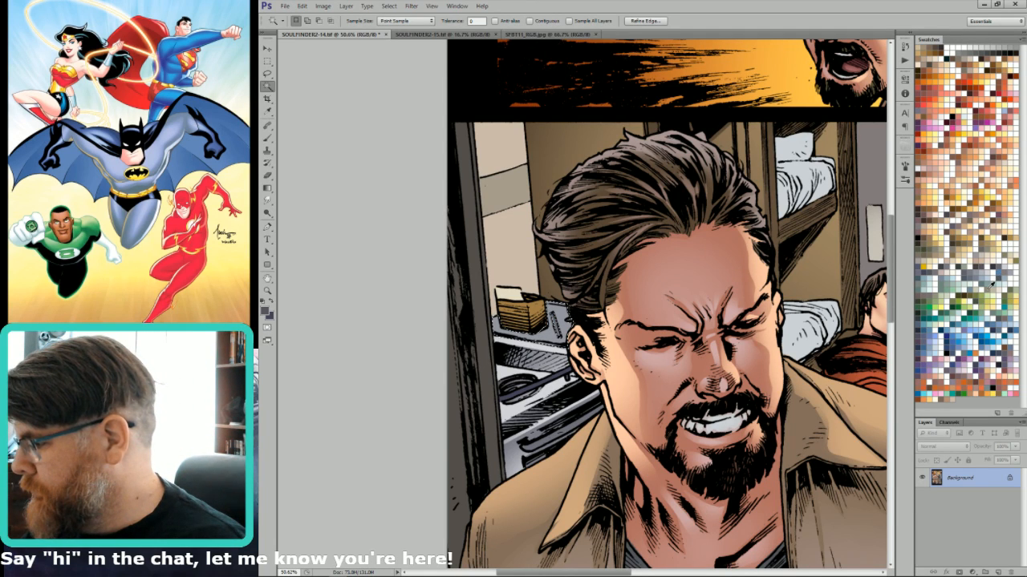
click(962, 243)
key(x)
click(955, 248)
click(957, 244)
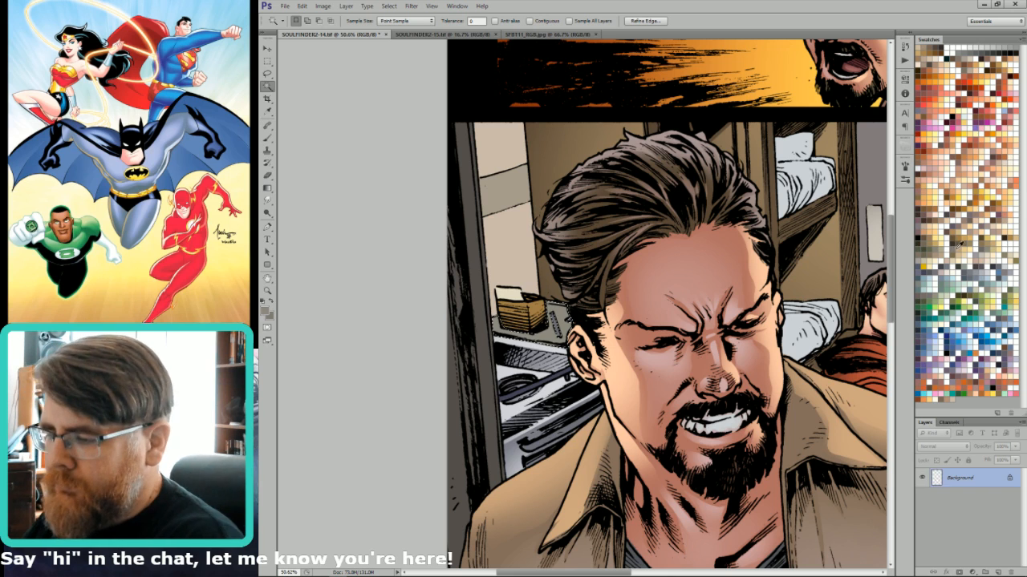
key(alt+BackSpace)
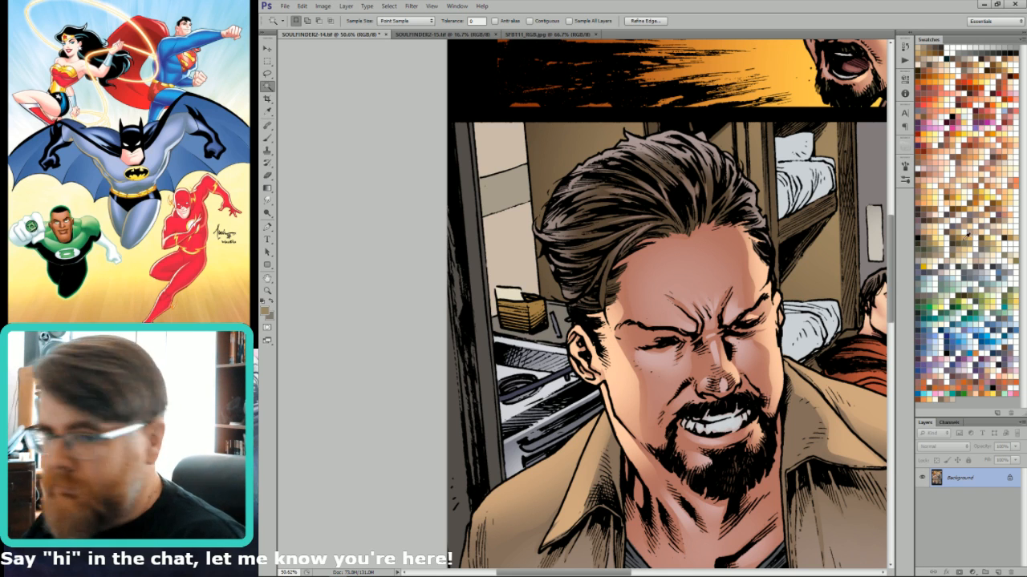
Trim the selection beside the man's ear with the Lasso and shade the desk area with the Gradient tool.
key(l)
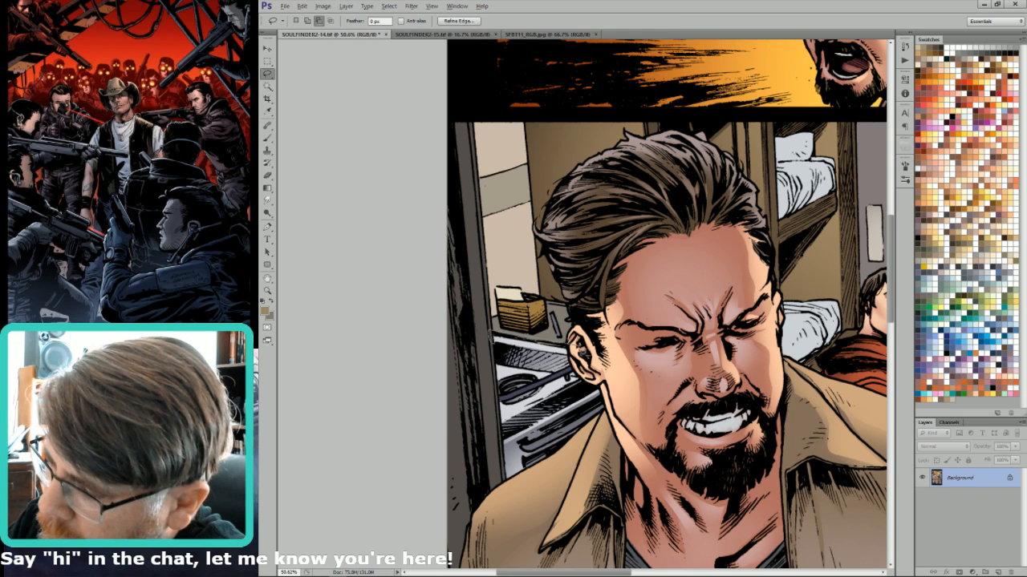
mouse_move(584, 351)
mouse_down()
mouse_move(505, 370)
mouse_move(568, 345)
mouse_up()
key(g)
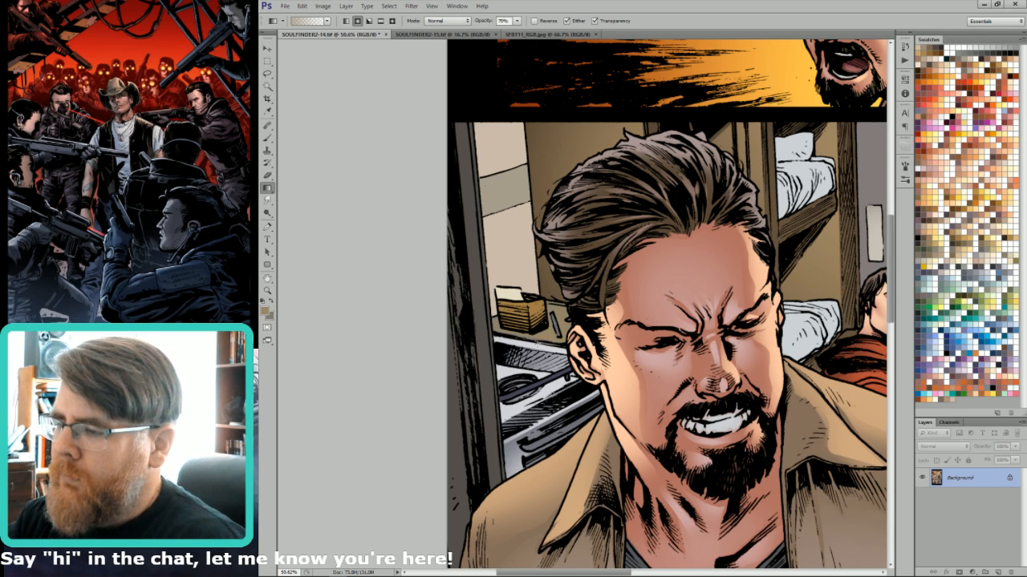
Select the light wall behind the man's head in the third panel and shade it with a sampled wall colour using a Normal-mode gradient.
key(w)
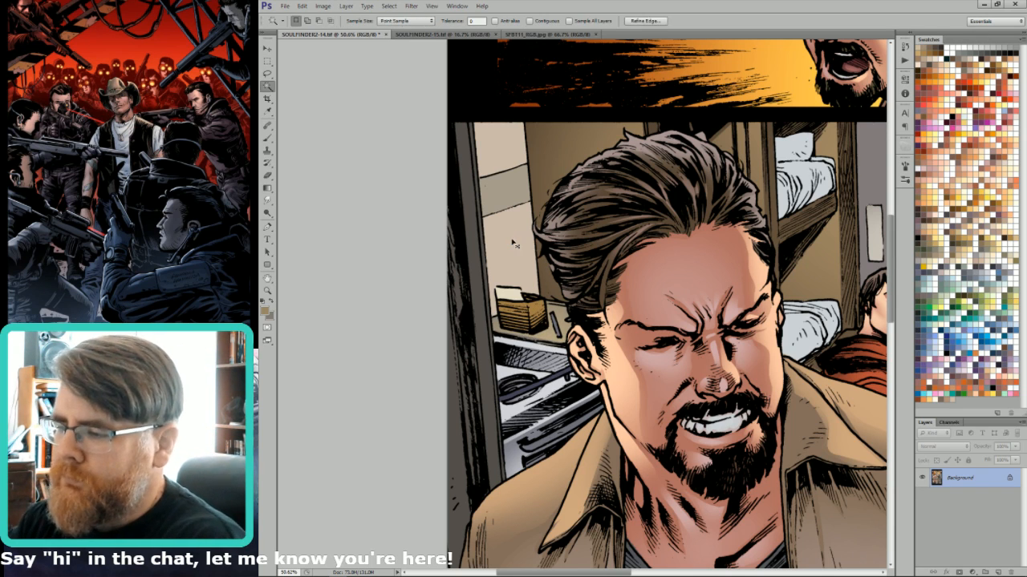
key(ctrl+0)
key(l)
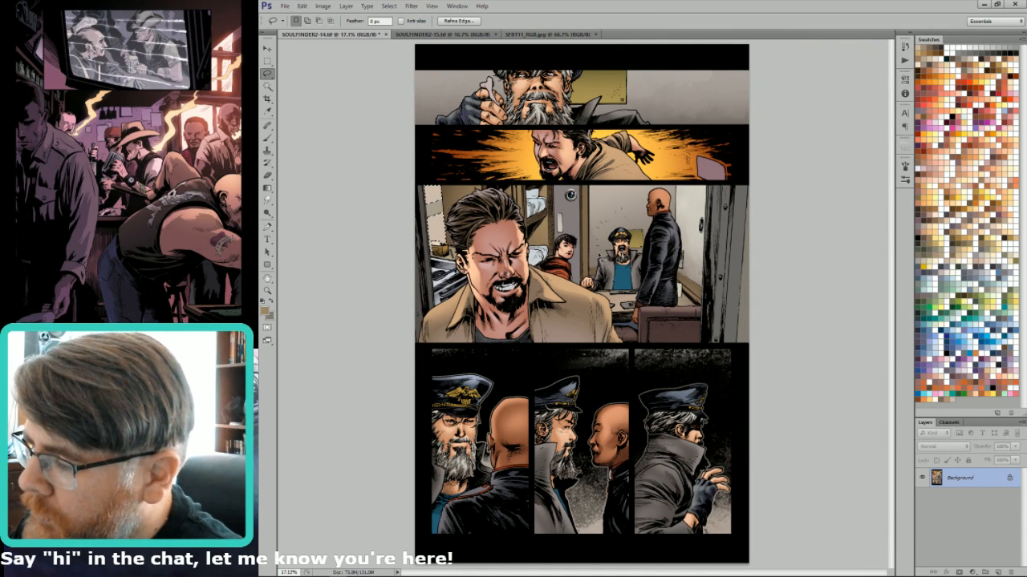
key(i)
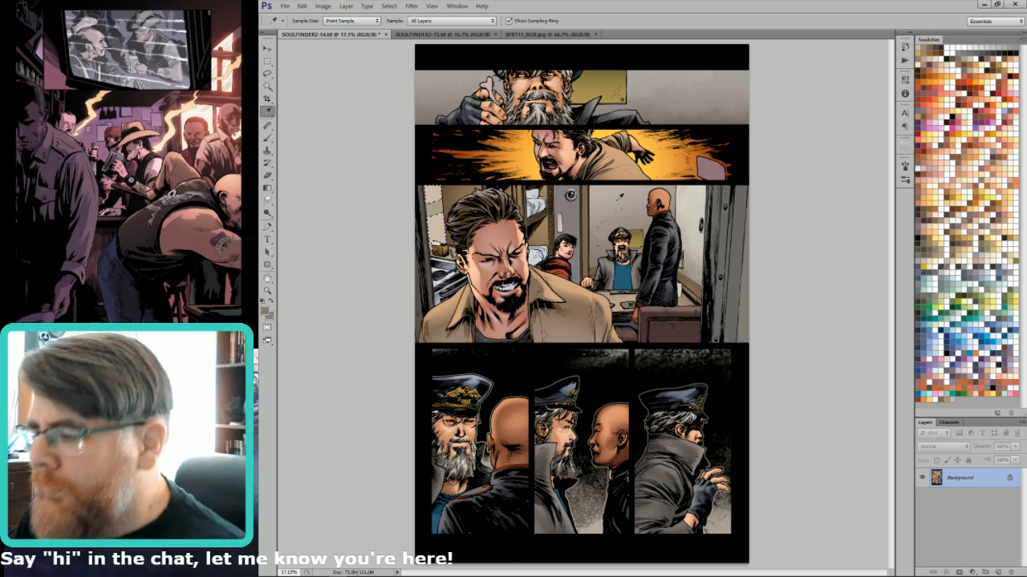
key(g)
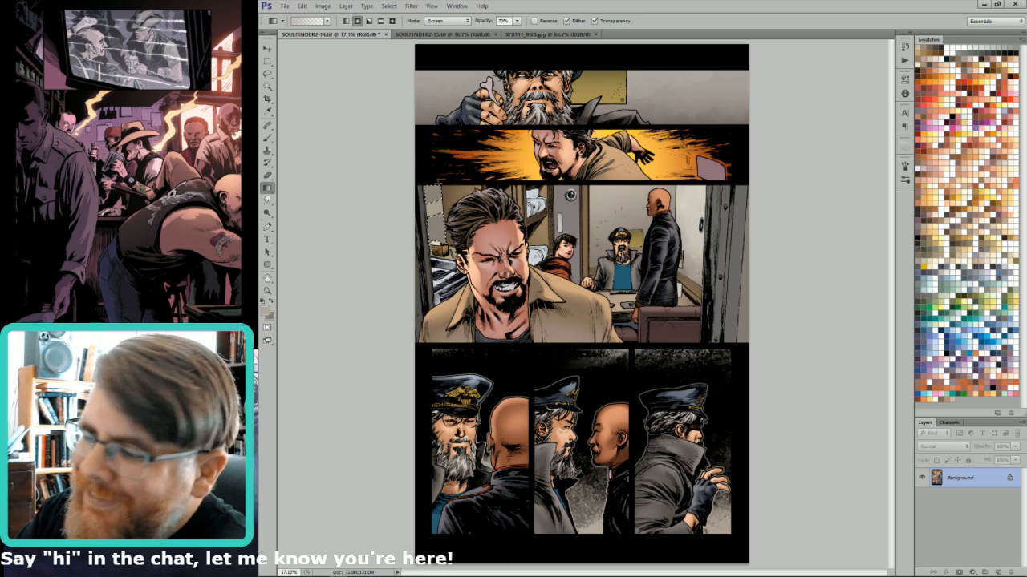
key(alt+shift+n)
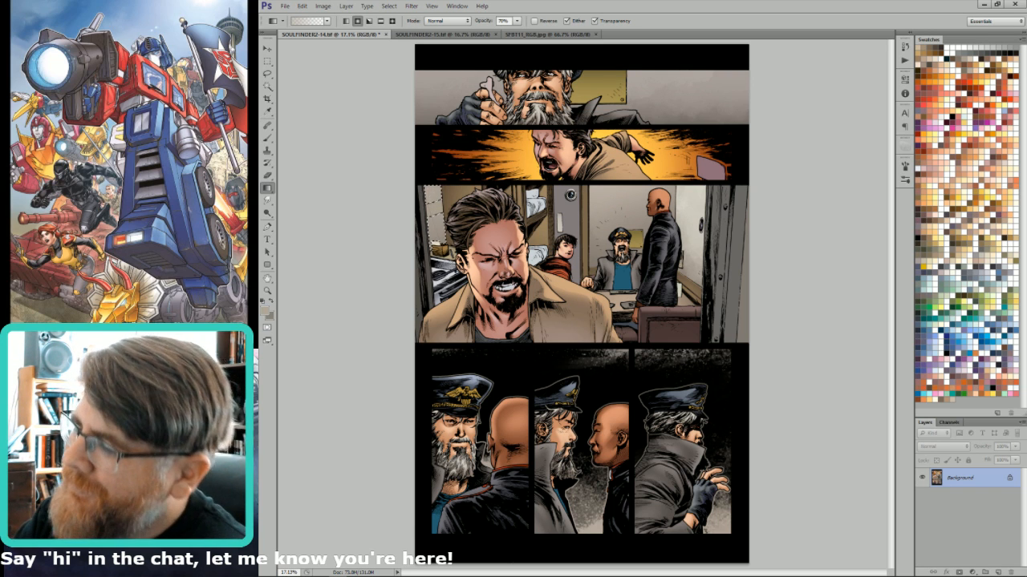
Select the next background area in the third panel and shade it with a gradient using two colours sampled from the room.
key(w)
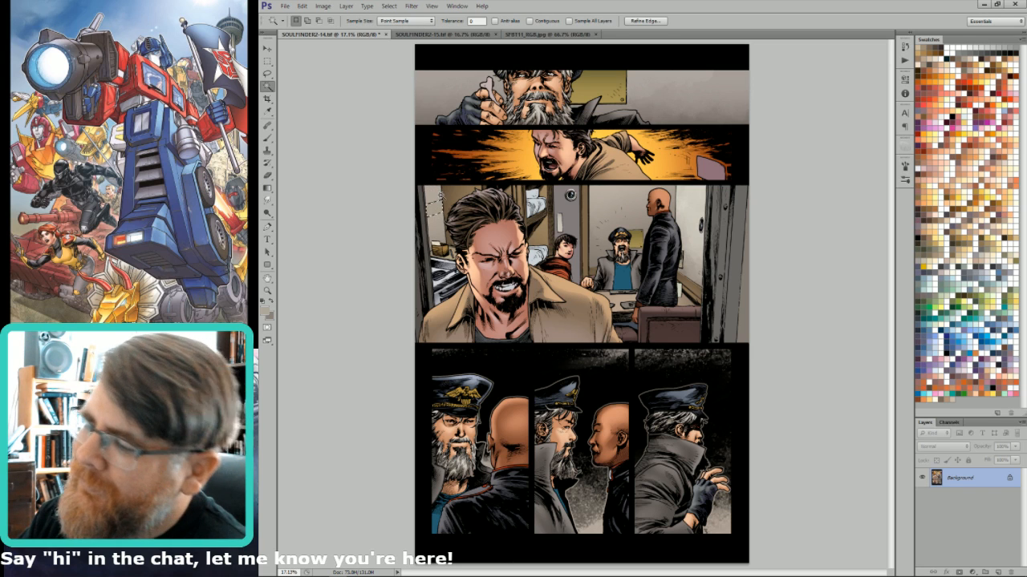
key(i)
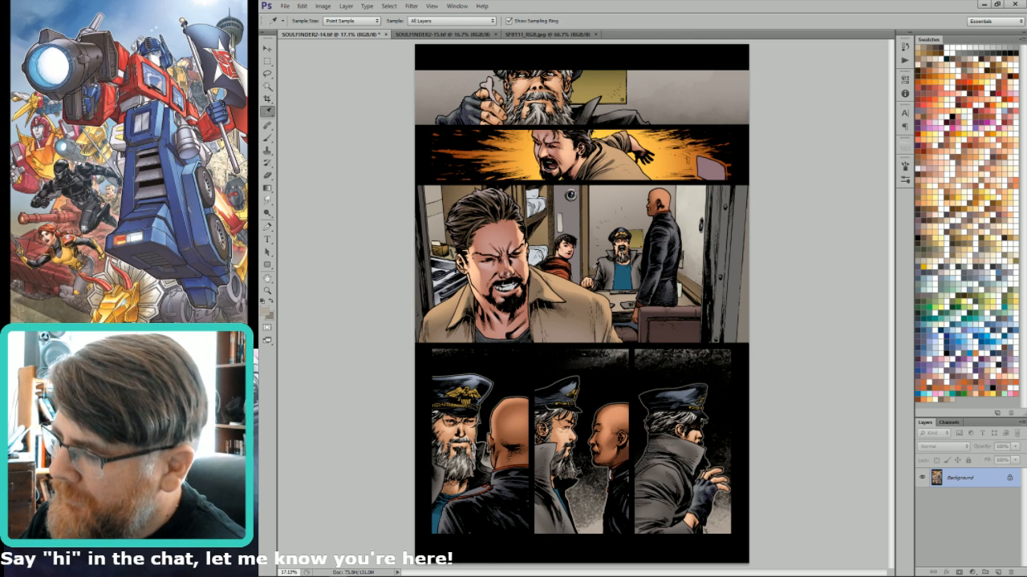
click(592, 271)
key(x)
click(691, 283)
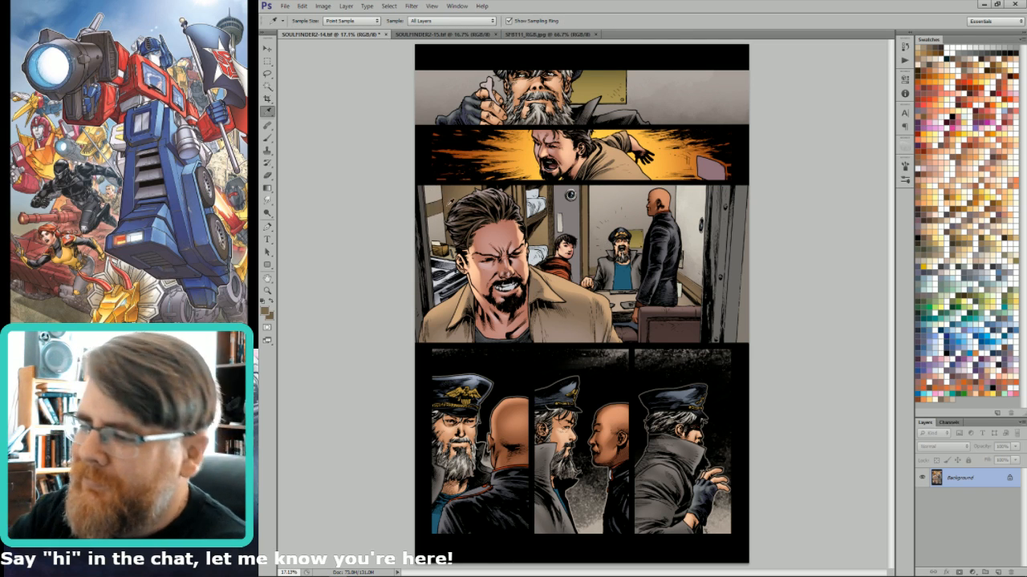
key(g)
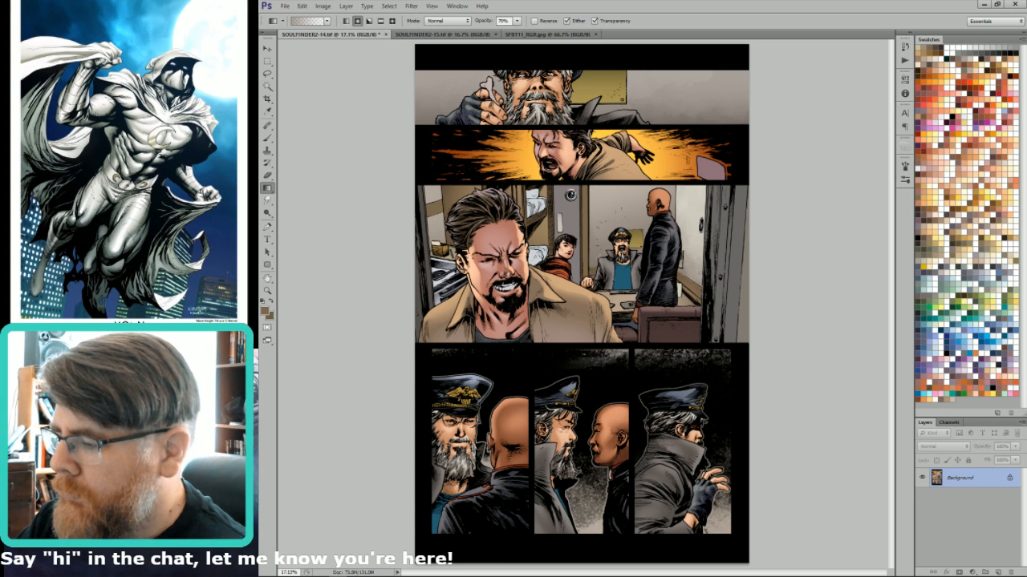
Sample the back wall's colour in the third panel and touch up the background with an enlarged brush.
key(u)
alt+click(584, 243)
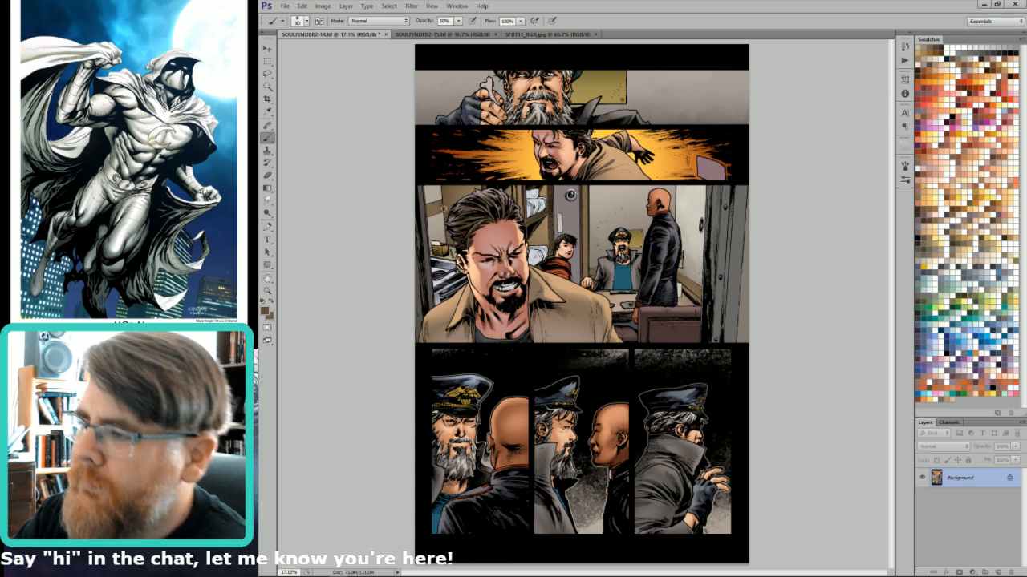
key(bracketright)
key(bracketright)
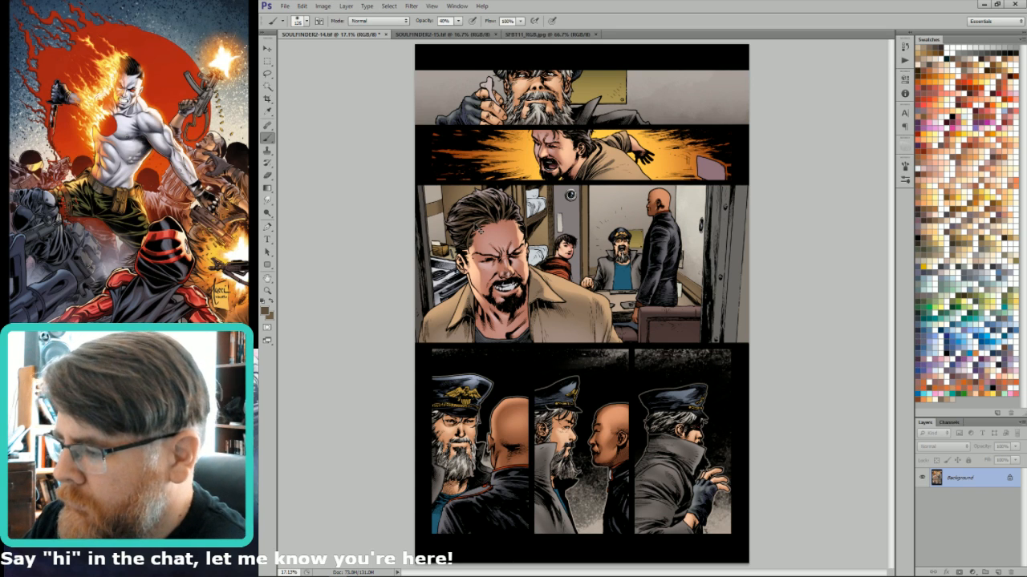
Select only the bone held in the gloved hand in the top panel using the Magic Wand with Contiguous turned on.
key(w)
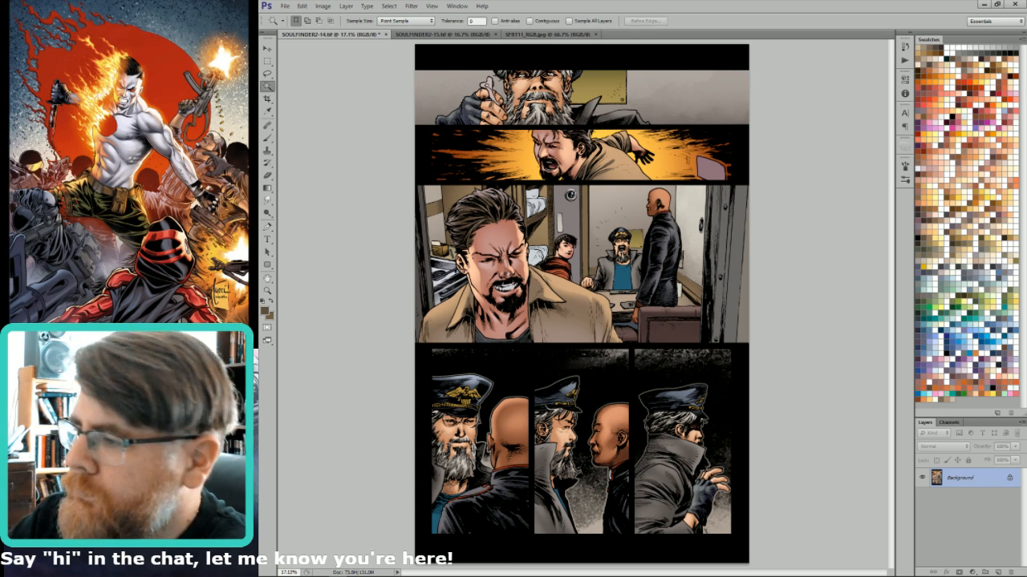
click(488, 85)
drag(465, 81, 562, 82)
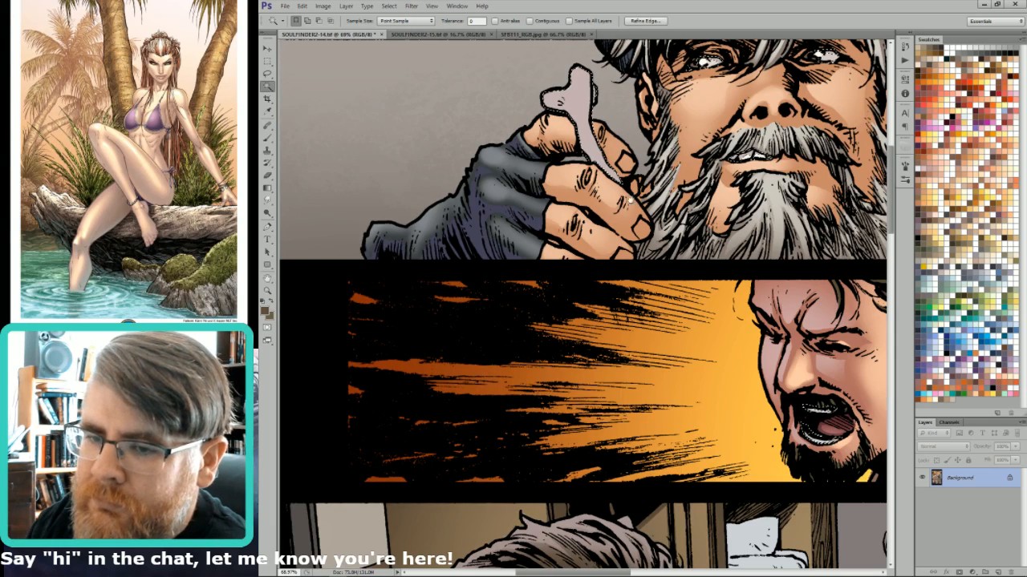
drag(616, 174, 651, 245)
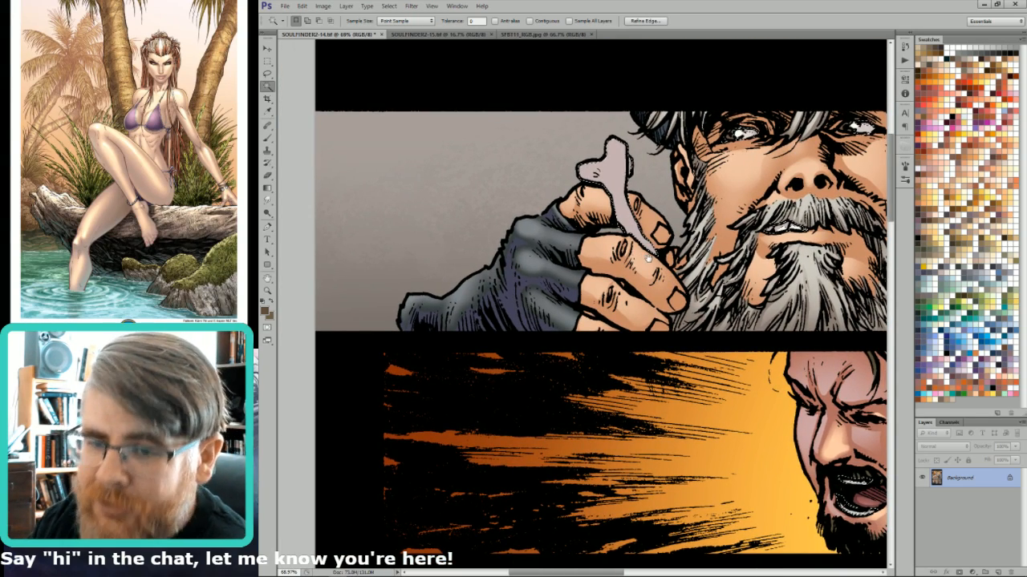
key(ctrl+d)
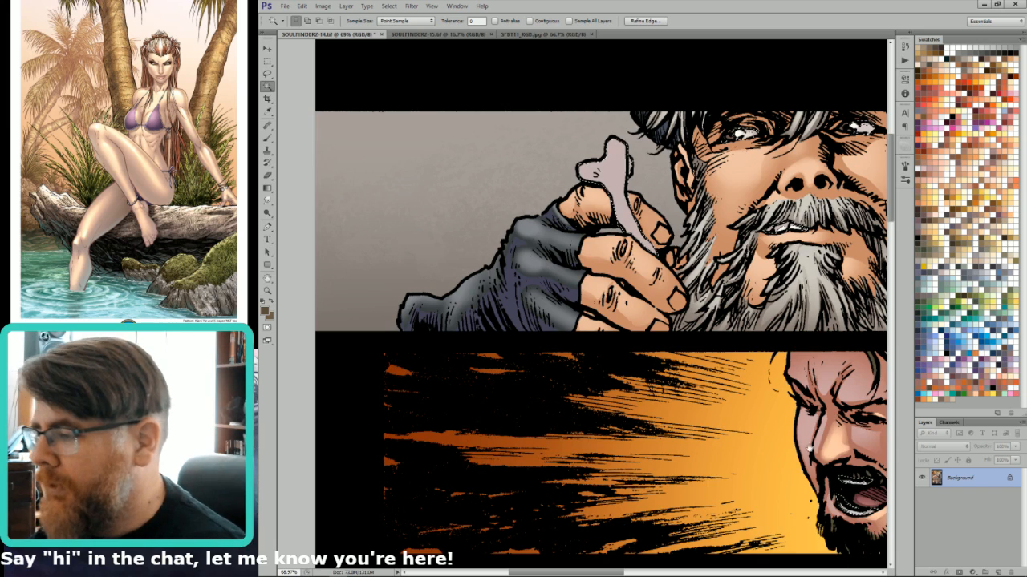
drag(674, 273, 683, 345)
click(549, 21)
click(622, 265)
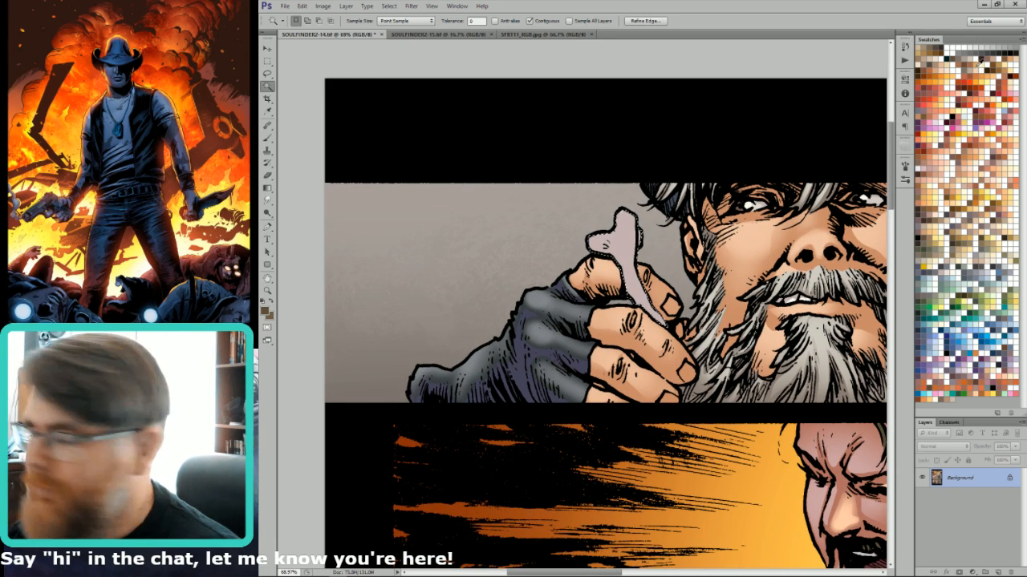
Try swatch colours on the selected bone and fill it with a warm tan.
click(945, 54)
key(alt+Delete)
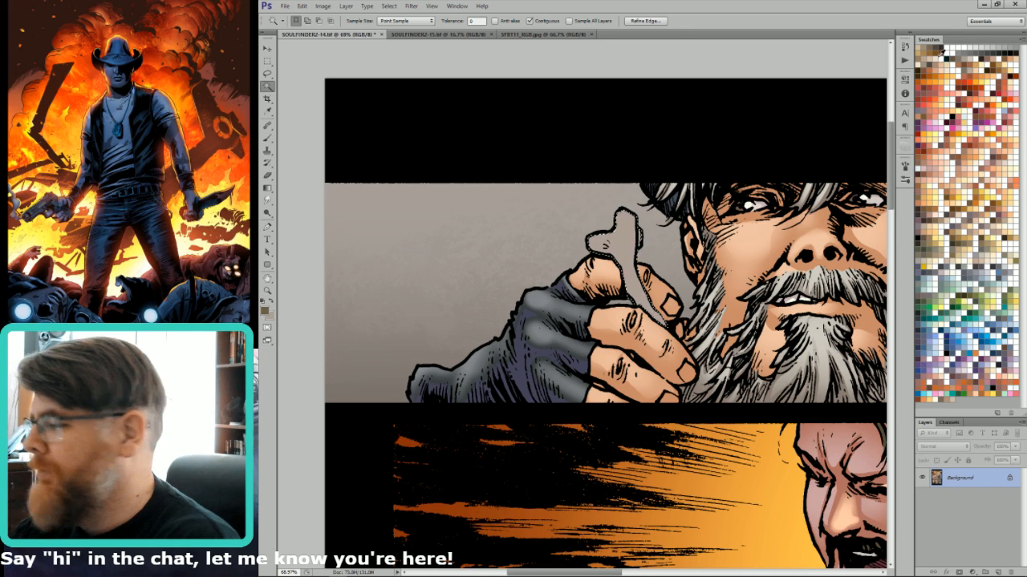
click(940, 54)
key(ctrl+h)
click(930, 56)
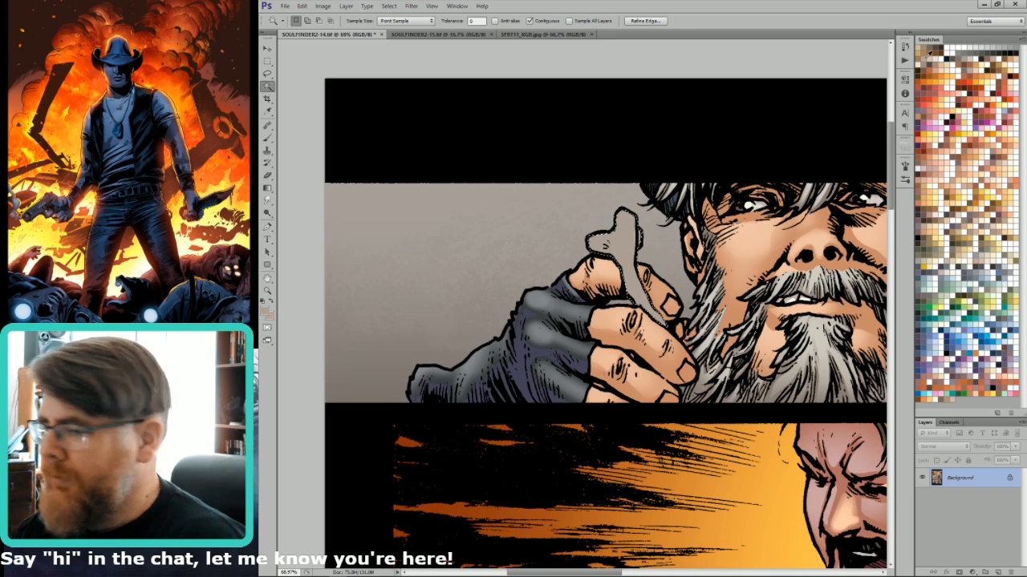
key(alt+Delete)
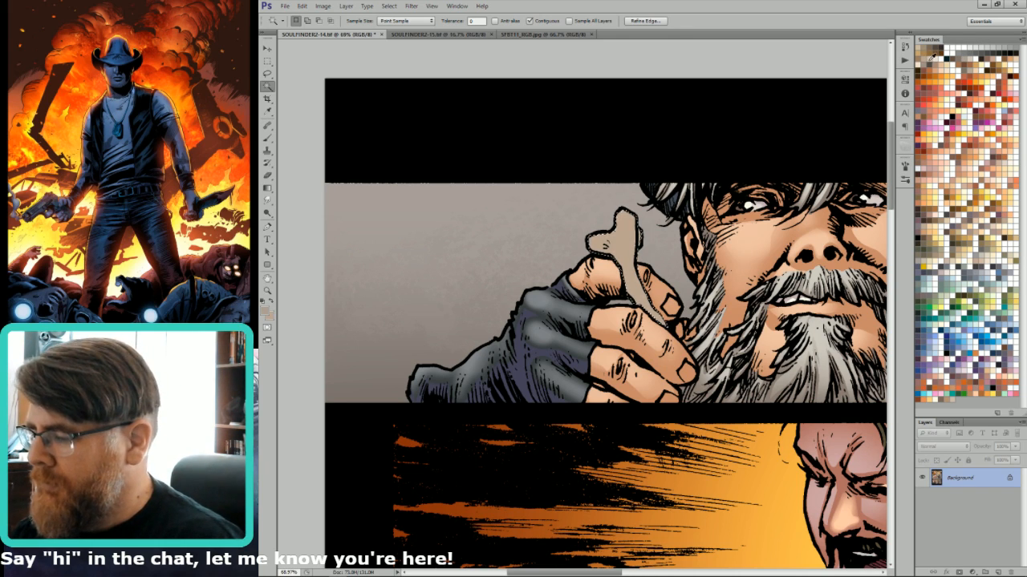
Lasso a highlight area on the bone and lighten it with a gradient from a pale cream swatch.
key(l)
key(ctrl+d)
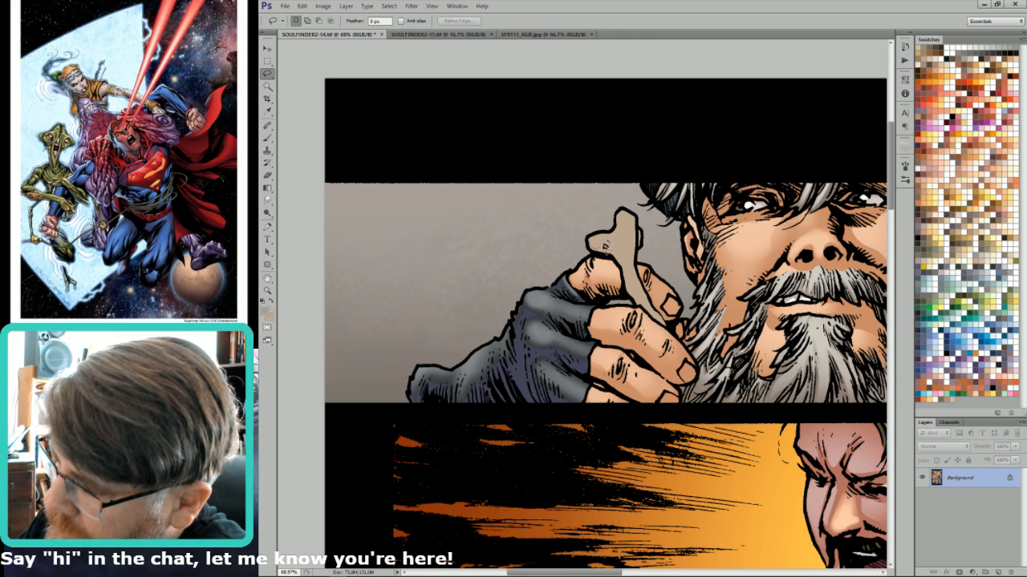
mouse_move(606, 247)
mouse_down()
mouse_move(644, 313)
mouse_move(629, 255)
mouse_move(638, 235)
mouse_move(623, 210)
mouse_up()
key(w)
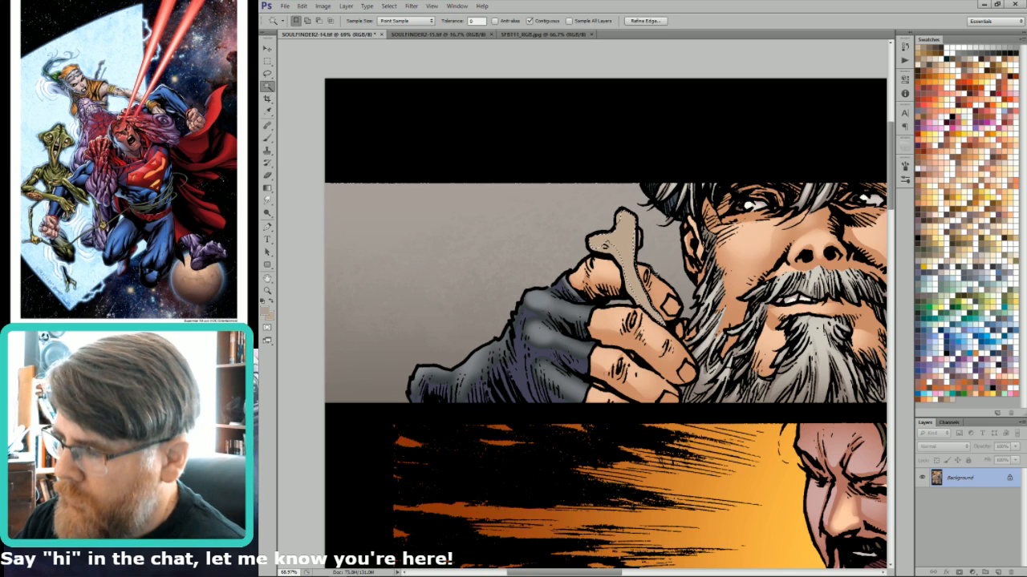
key(g)
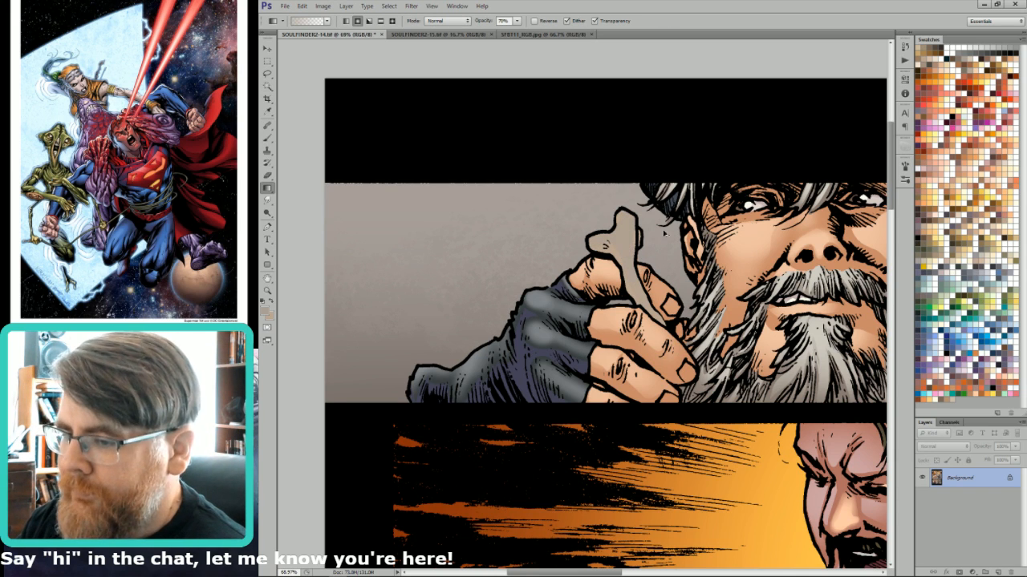
click(938, 58)
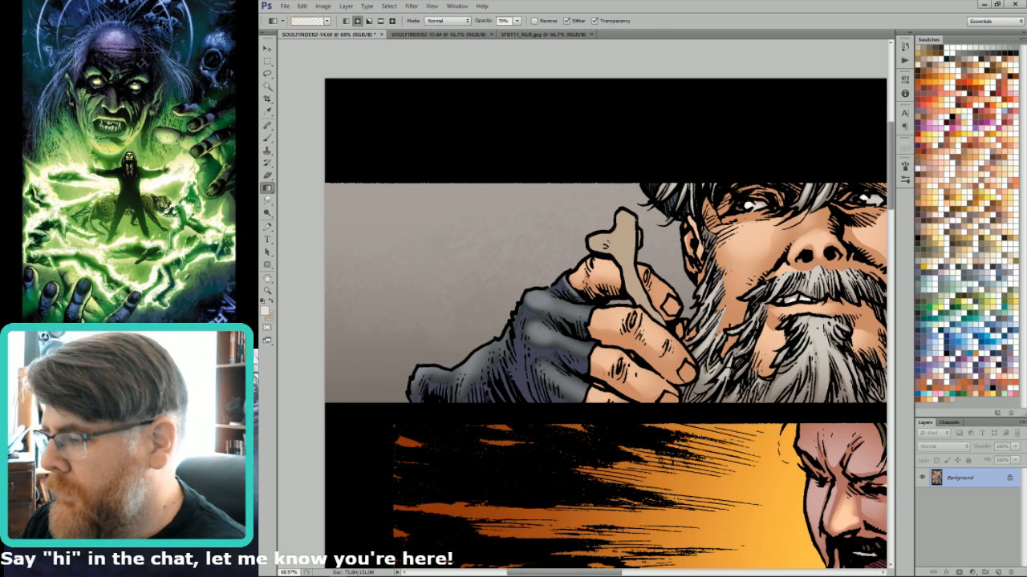
drag(623, 225, 644, 272)
Select all the purple shadow areas of the glove in the top panel using the Magic Wand with Contiguous turned off.
key(w)
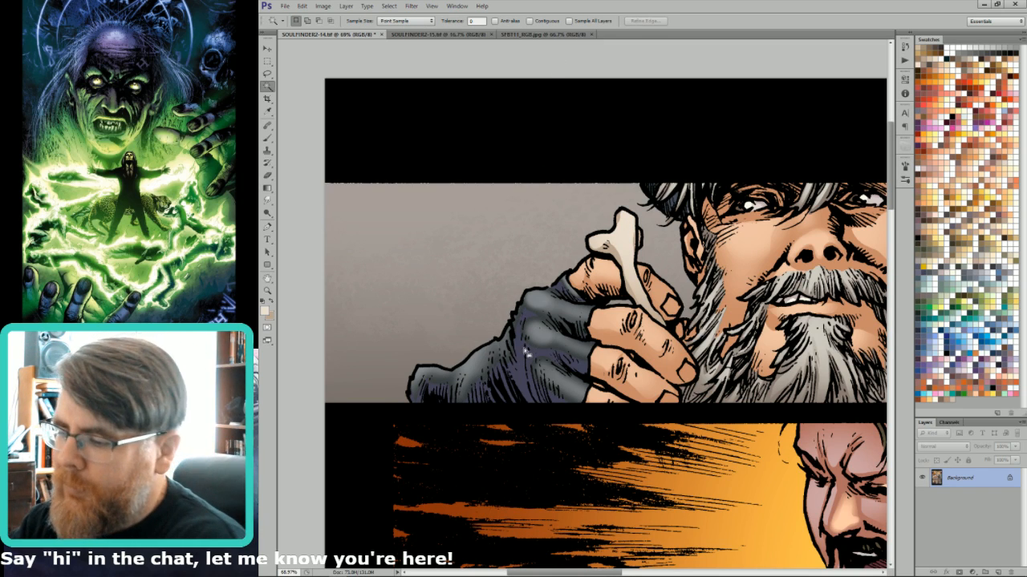
click(527, 354)
key(ctrl+0)
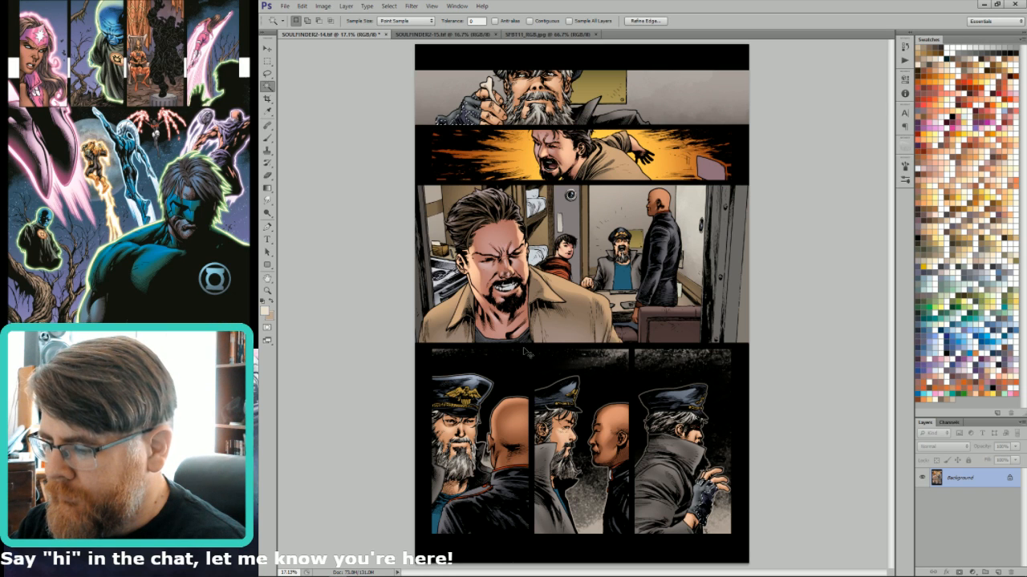
scroll(502, 69, up, 5)
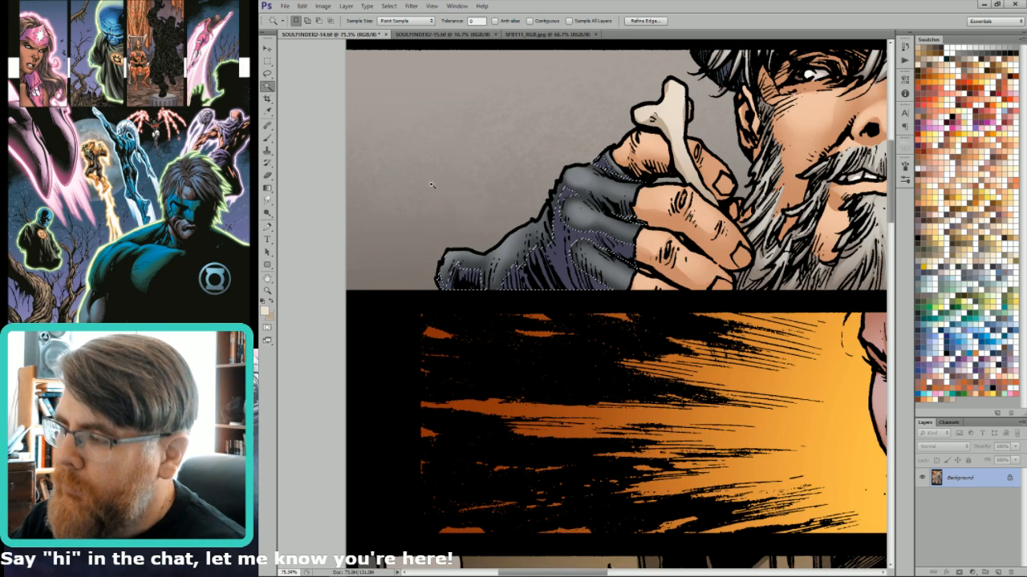
Switch to the finished reference page JPG and sample the dark colour of the captain's glove.
click(462, 37)
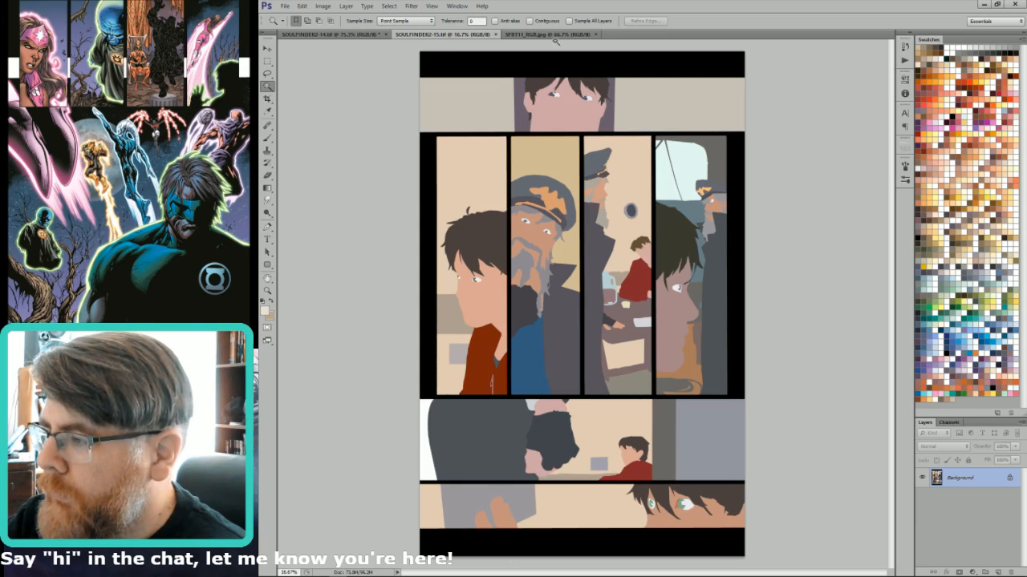
click(549, 36)
key(i)
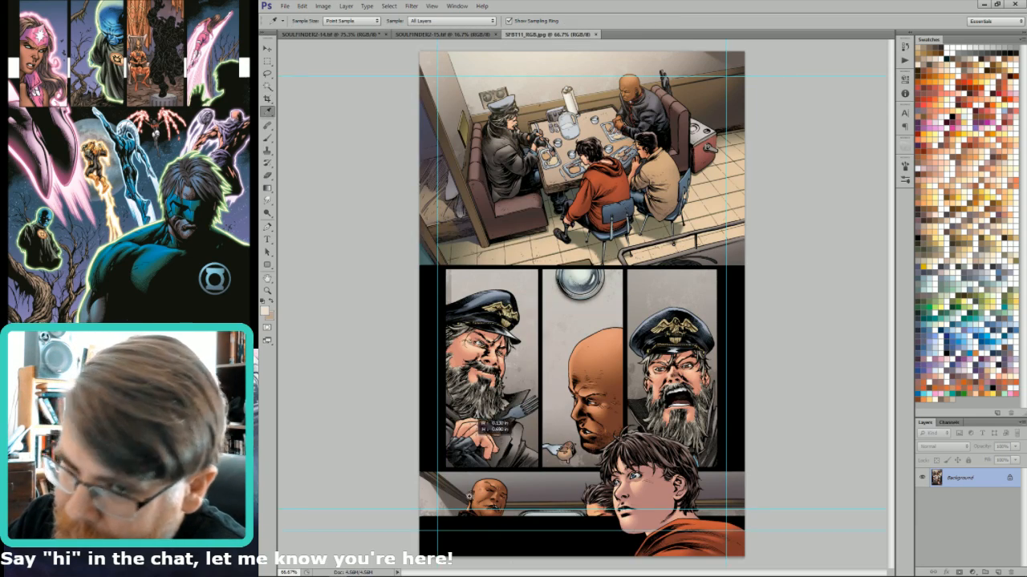
scroll(486, 437, up, 8)
click(656, 382)
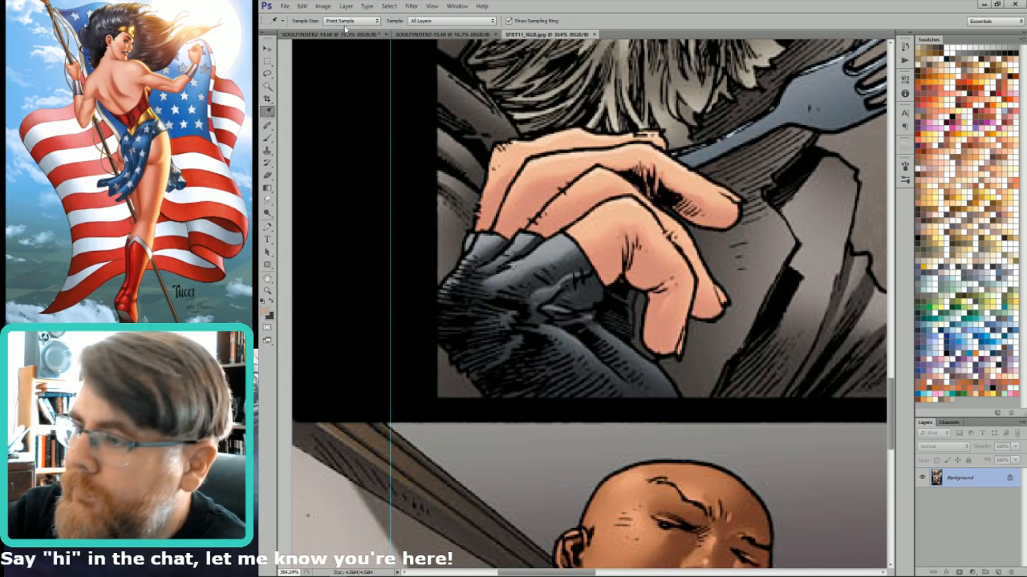
Return to the SOULFINDER2-14 page, clear the selection and save the file.
click(350, 36)
key(ctrl+d)
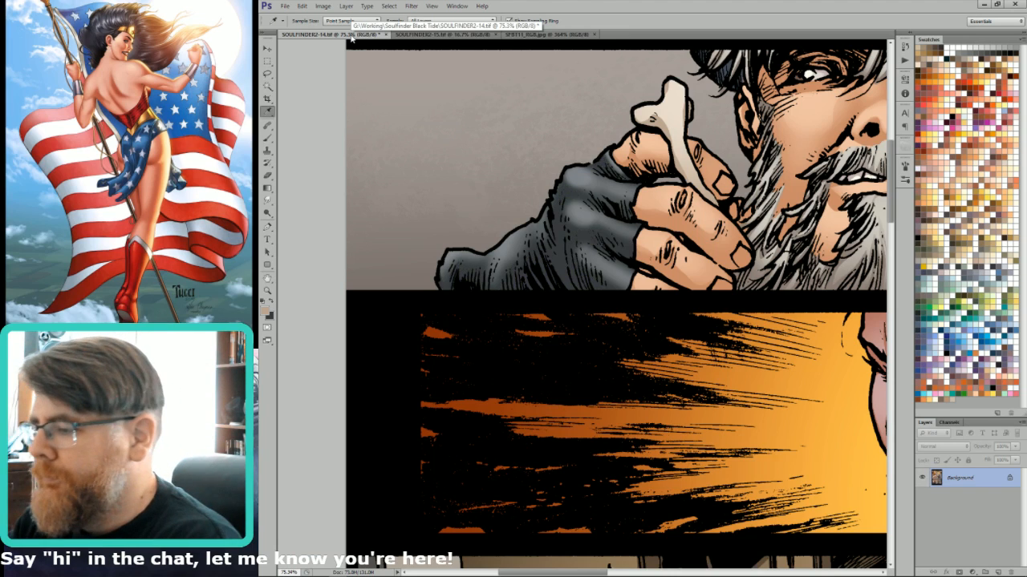
key(ctrl+0)
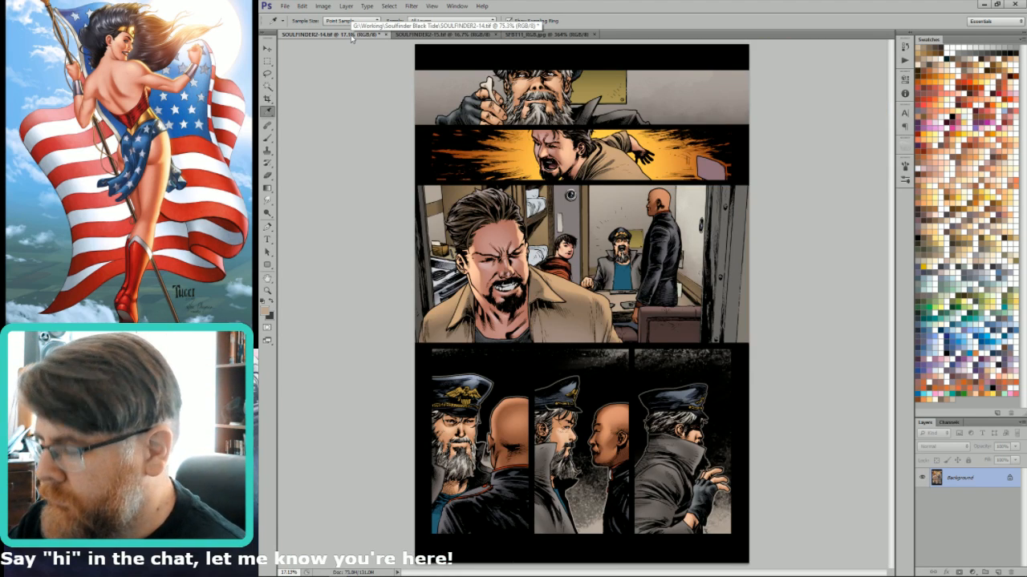
key(ctrl+s)
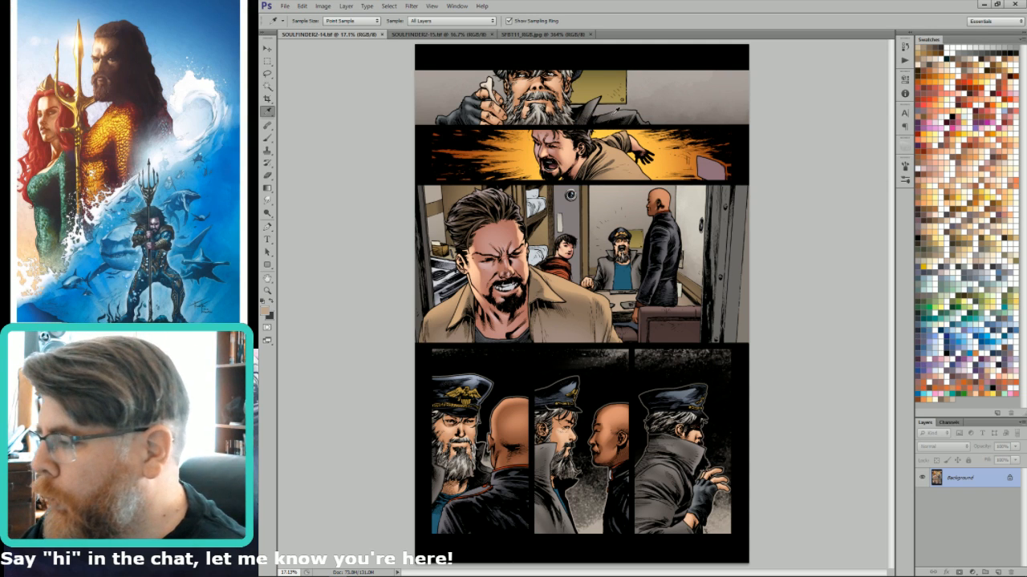
Select the purple chair back in the second panel with the Magic Wand and recolour it with brown tones sampled from the third panel.
key(w)
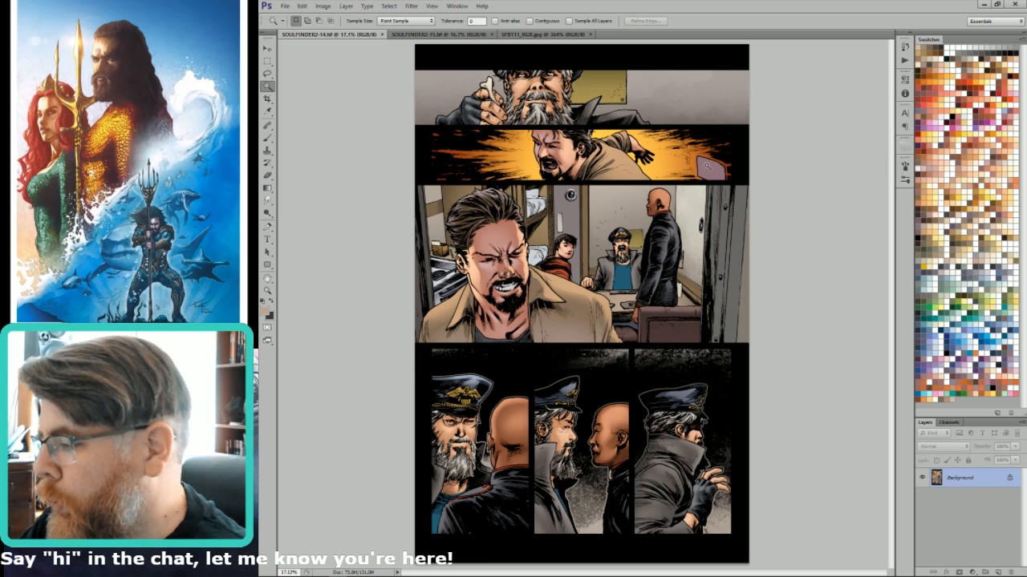
click(706, 167)
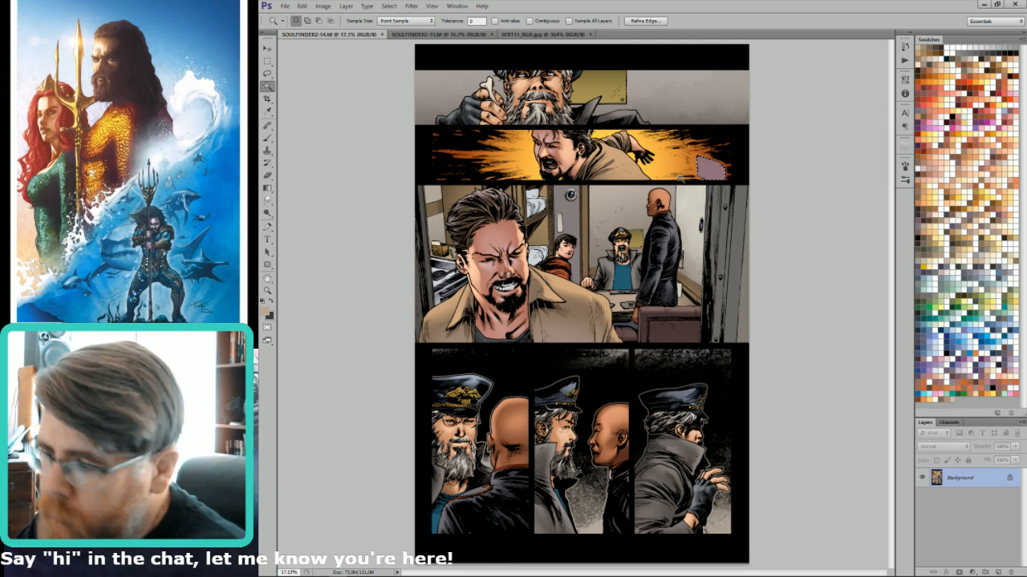
key(i)
click(540, 216)
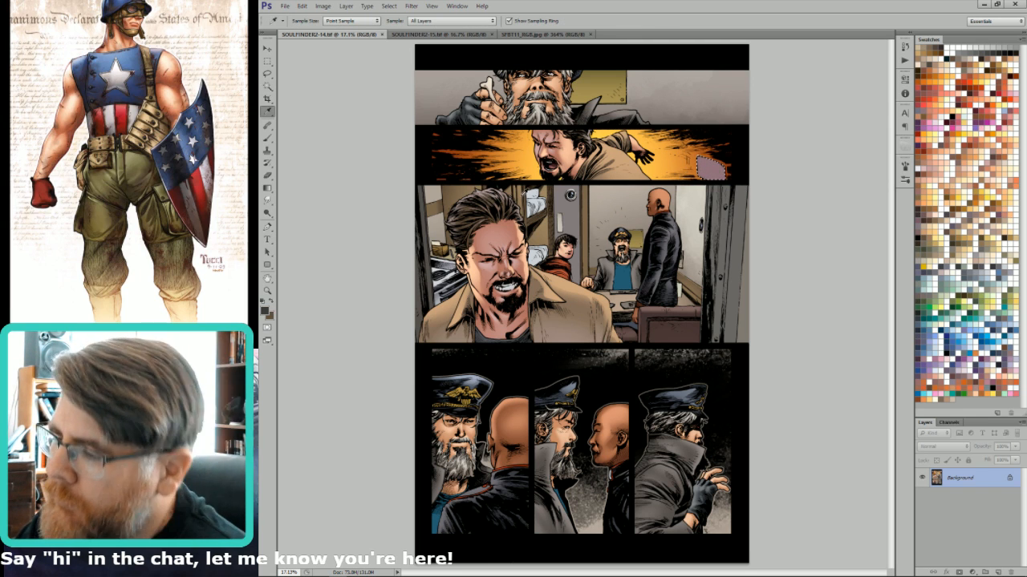
key(g)
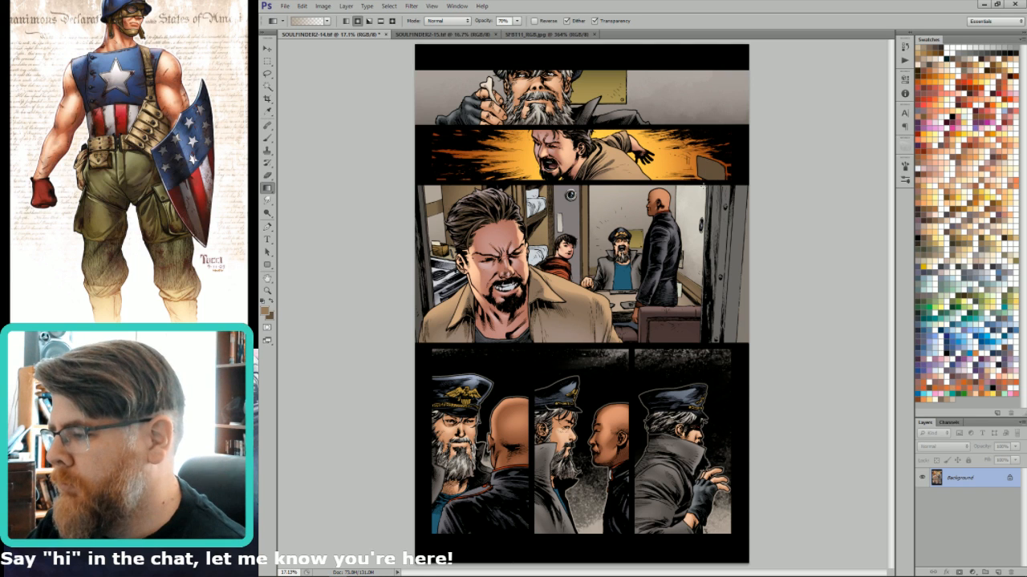
scroll(710, 162, up, 5)
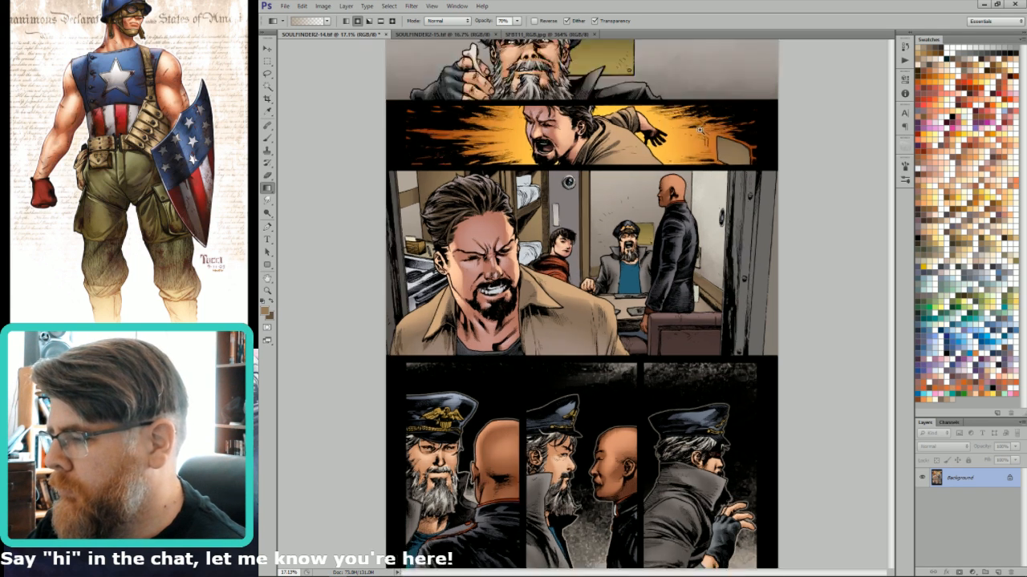
Refine the highlight along the upper edge of the chair back in the second panel, using Lasso selections and the Smudge tool.
key(b)
key(shift+b)
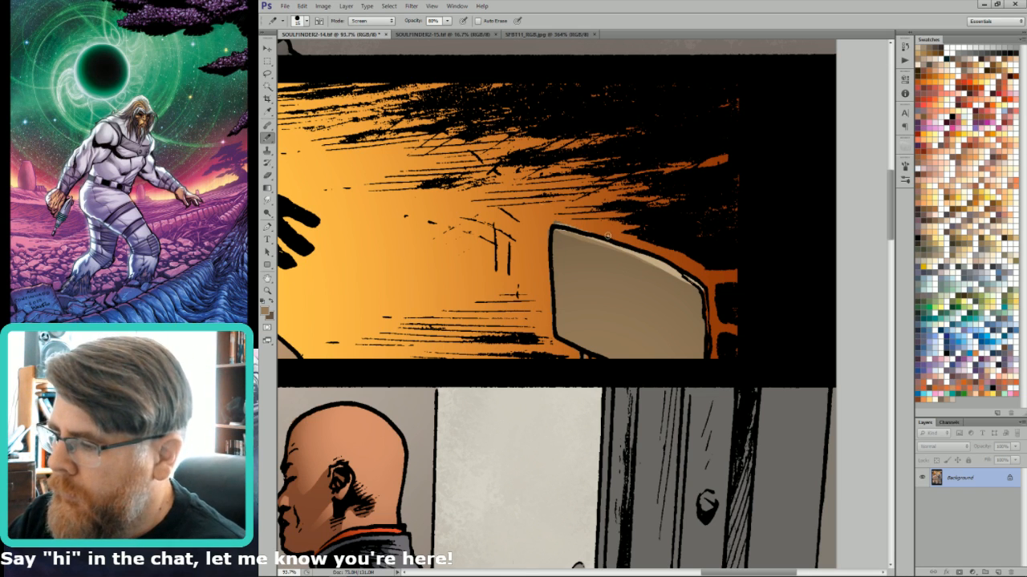
key(l)
mouse_move(539, 223)
mouse_down()
mouse_move(555, 325)
mouse_move(552, 230)
mouse_move(653, 262)
mouse_move(561, 197)
mouse_move(540, 210)
mouse_up()
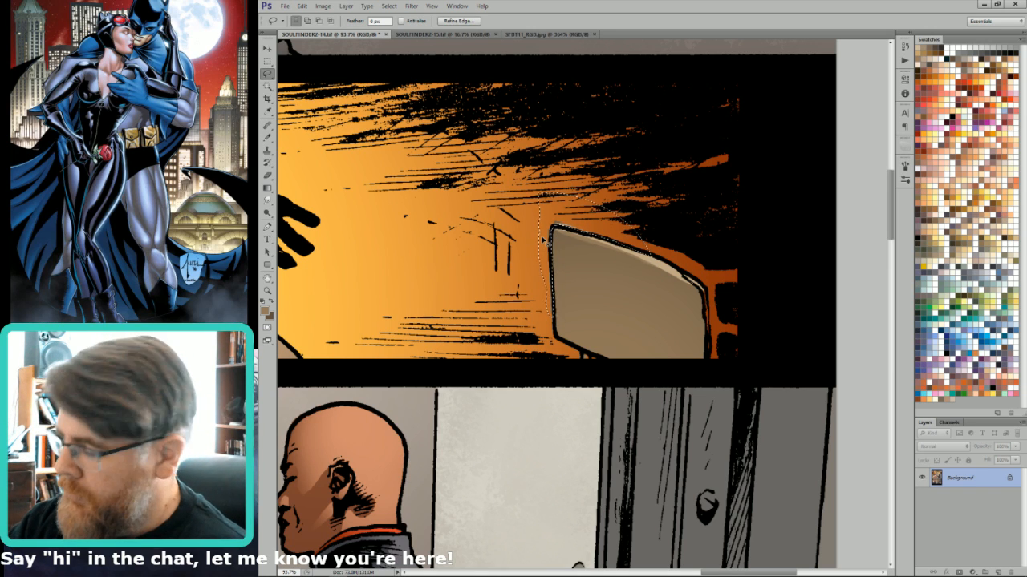
key(r)
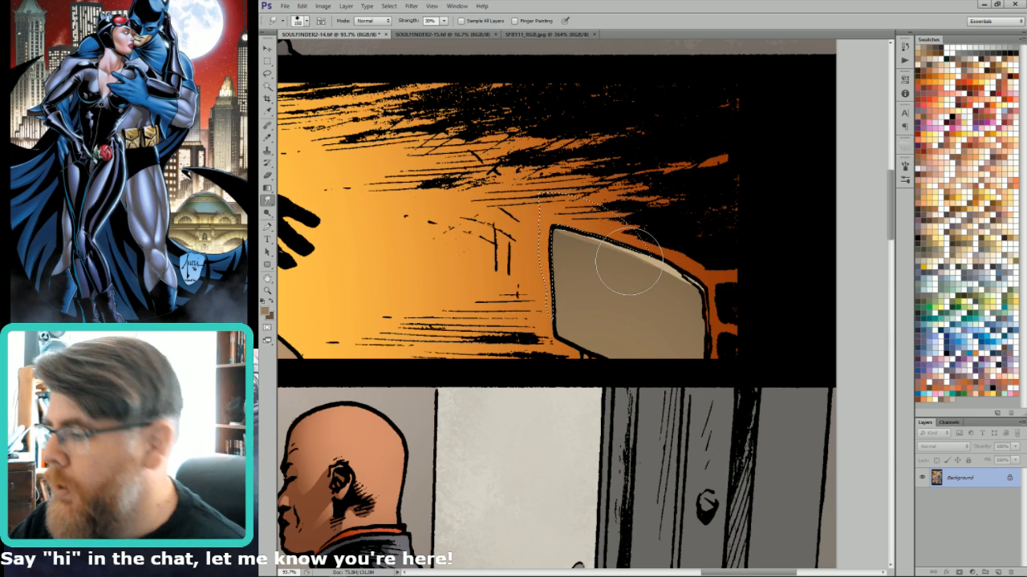
key(ctrl+d)
key(l)
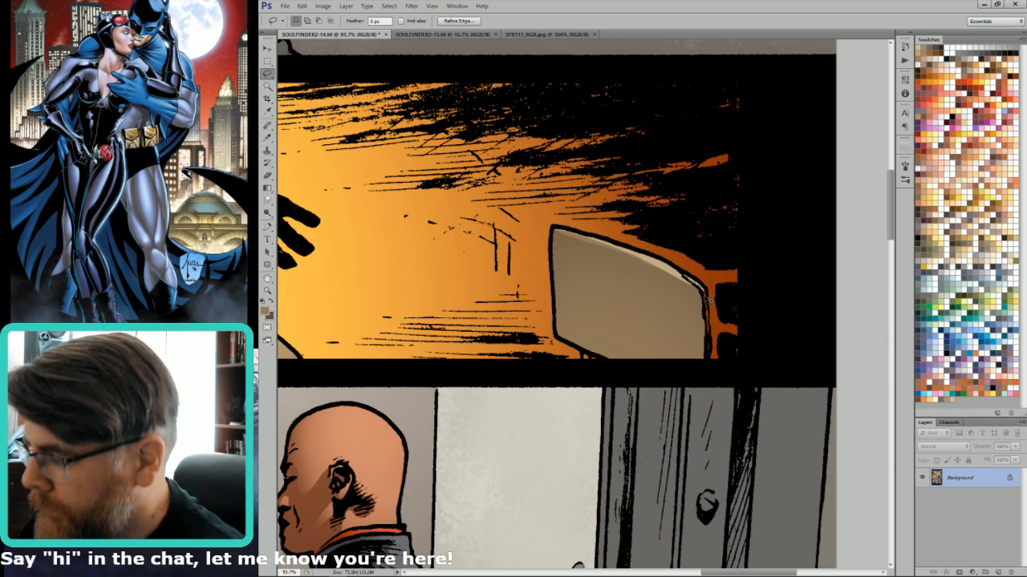
mouse_move(706, 296)
mouse_down()
mouse_move(709, 358)
mouse_move(710, 330)
mouse_up()
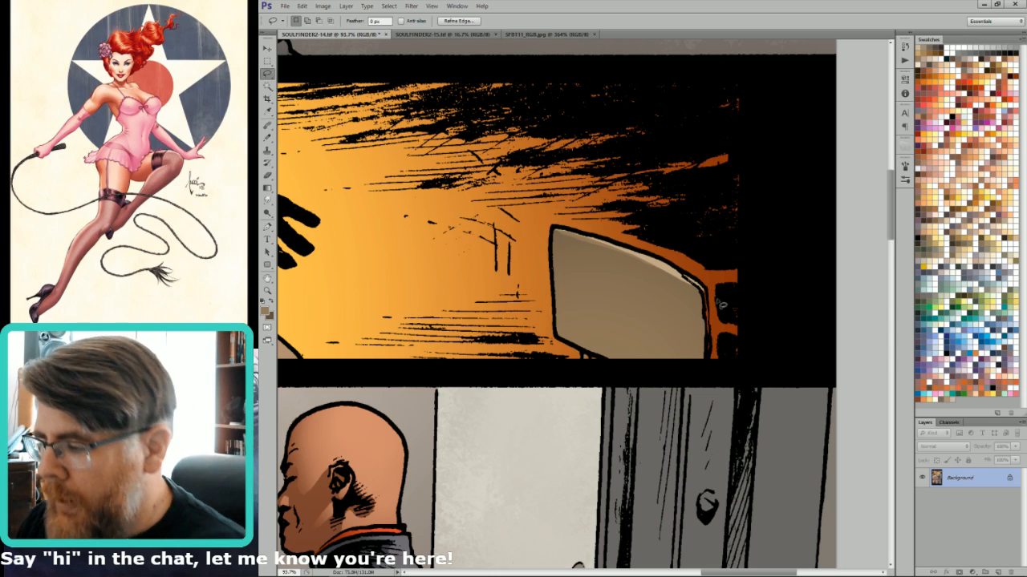
key(ctrl+minus)
key(ctrl+minus)
drag(643, 353, 742, 394)
key(ctrl+d)
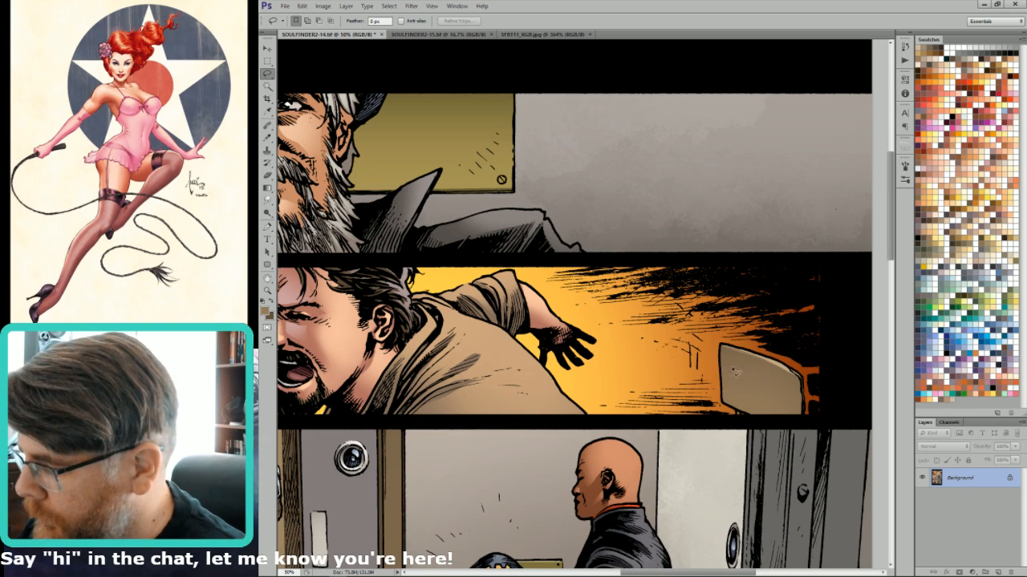
Select the white blanket on the upper bunk in the third panel and fill it with an olive green swatch.
drag(726, 358, 675, 345)
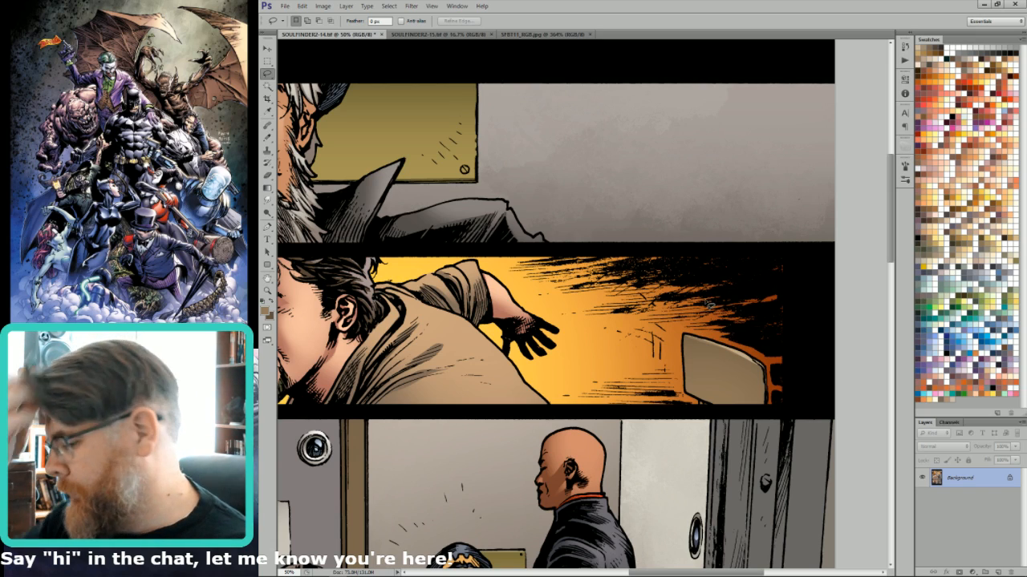
drag(731, 412, 856, 401)
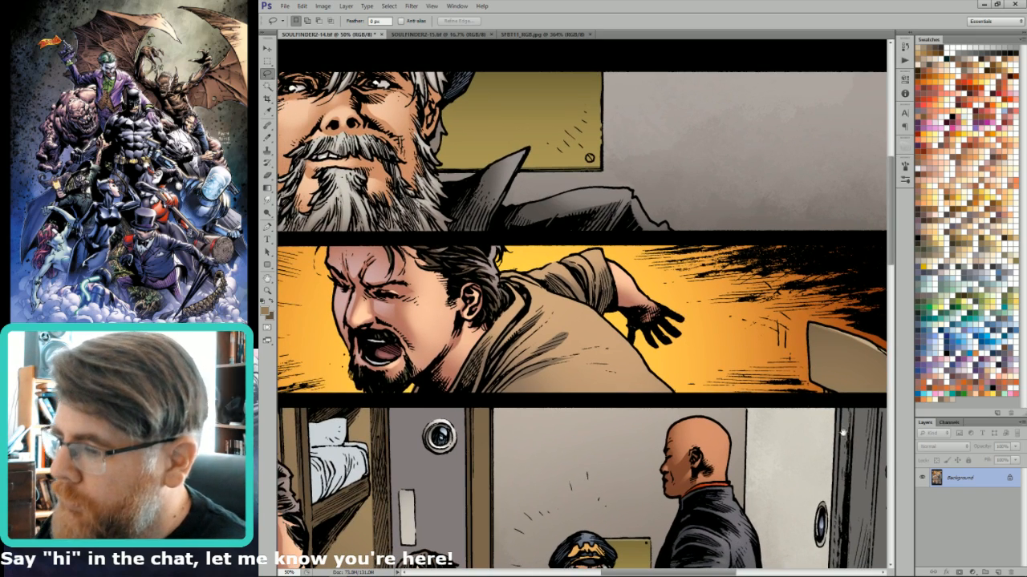
drag(785, 470, 884, 388)
drag(830, 442, 798, 371)
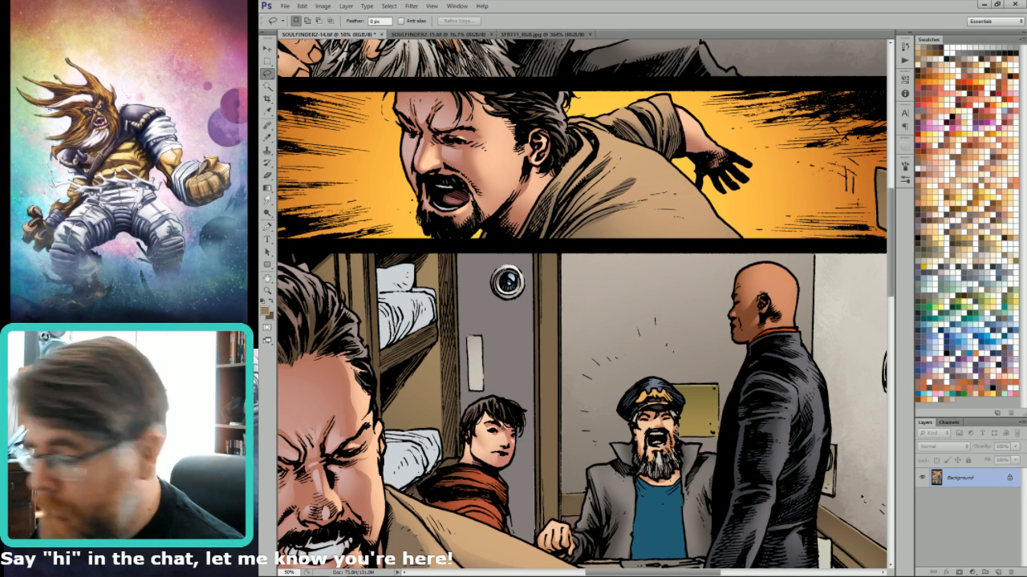
drag(871, 564, 870, 514)
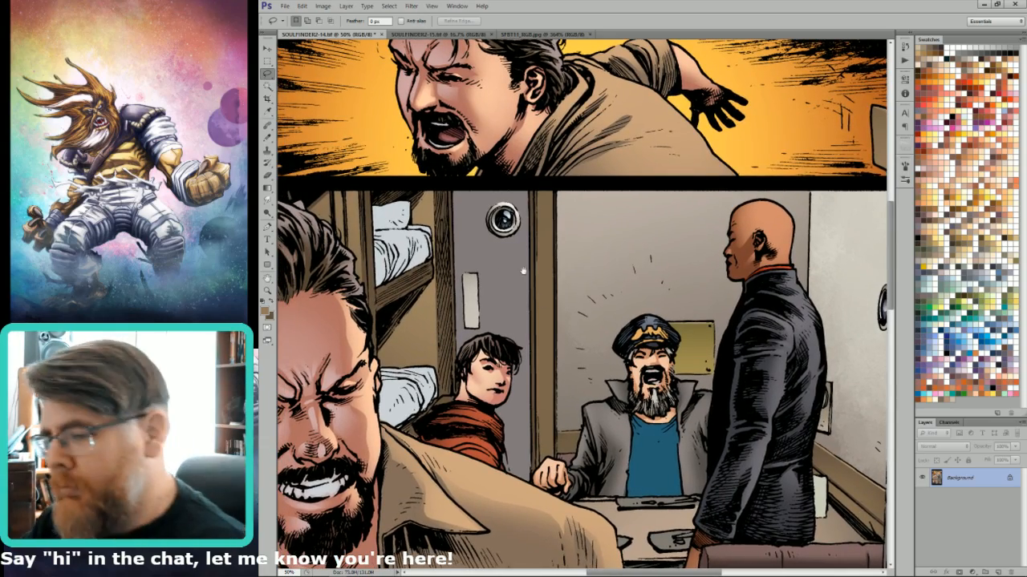
drag(523, 271, 619, 308)
drag(584, 259, 658, 285)
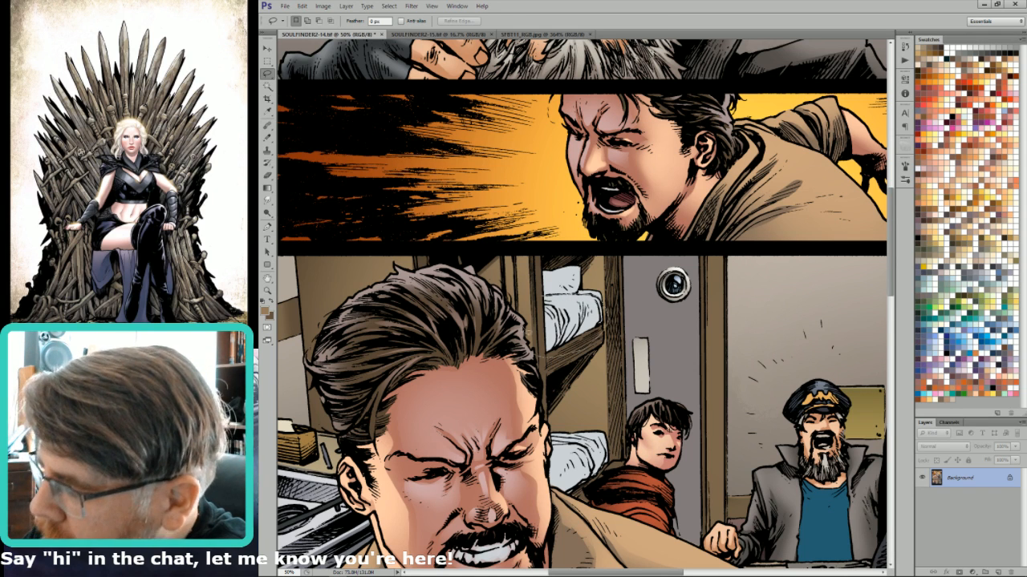
key(w)
key(l)
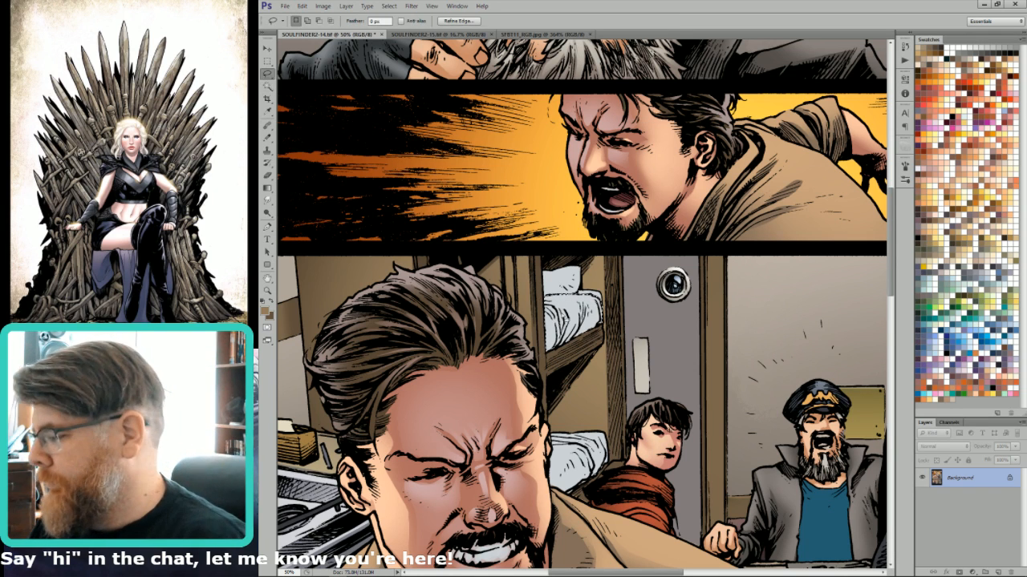
click(1006, 295)
key(x)
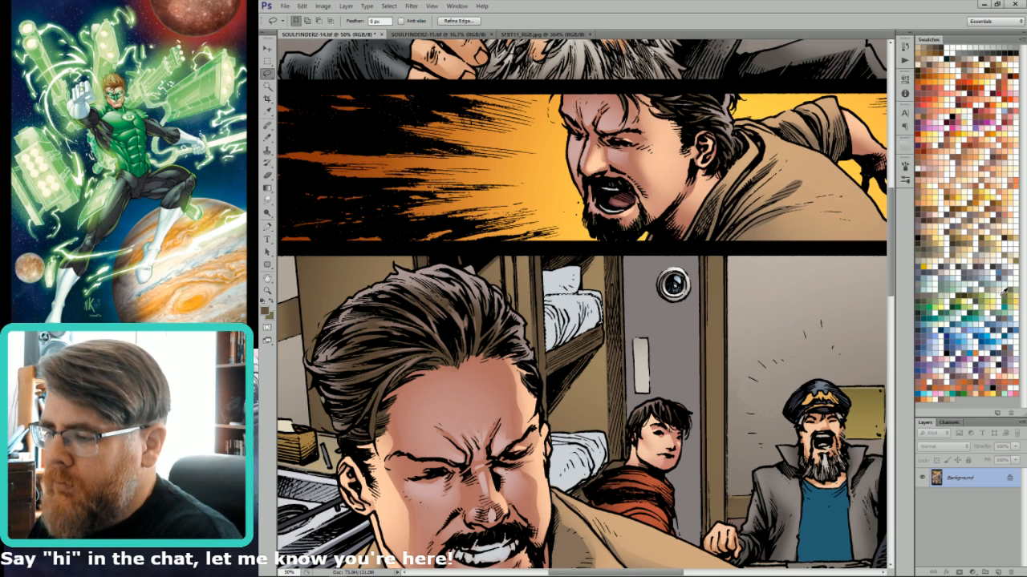
key(ctrl+BackSpace)
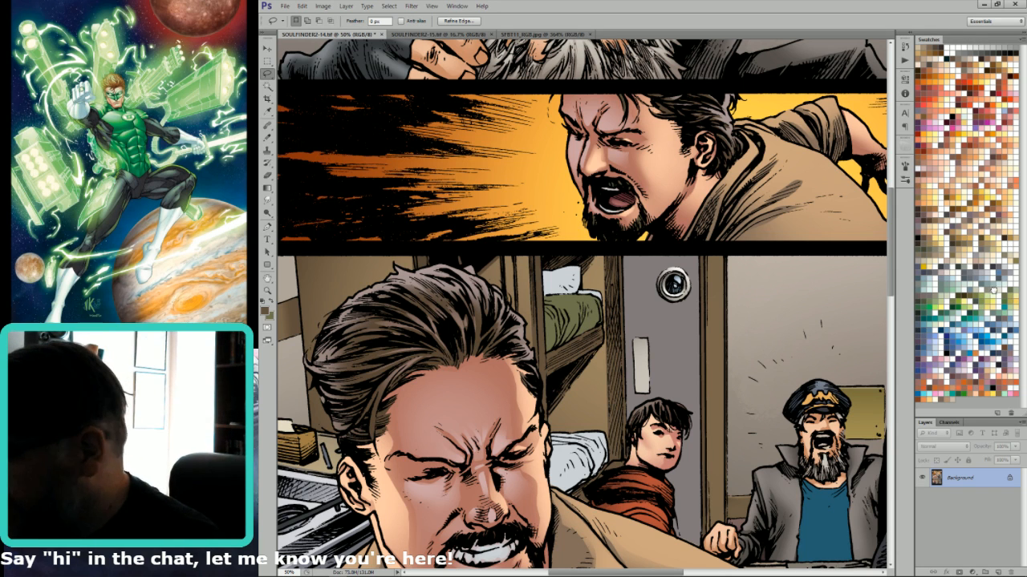
Brush soft highlights onto the upper bunk's green blanket using a lighter green swatch.
key(v)
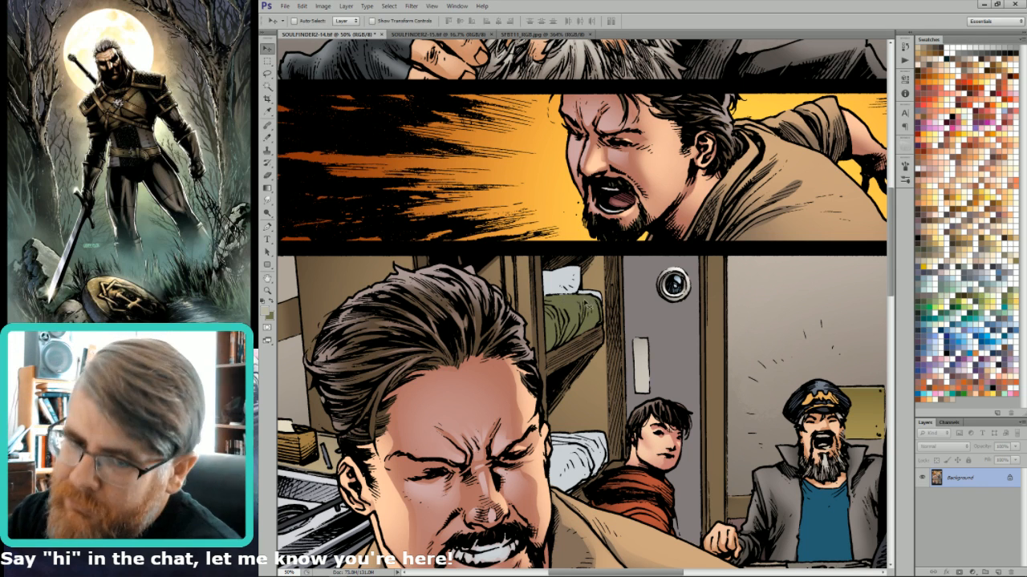
key(b)
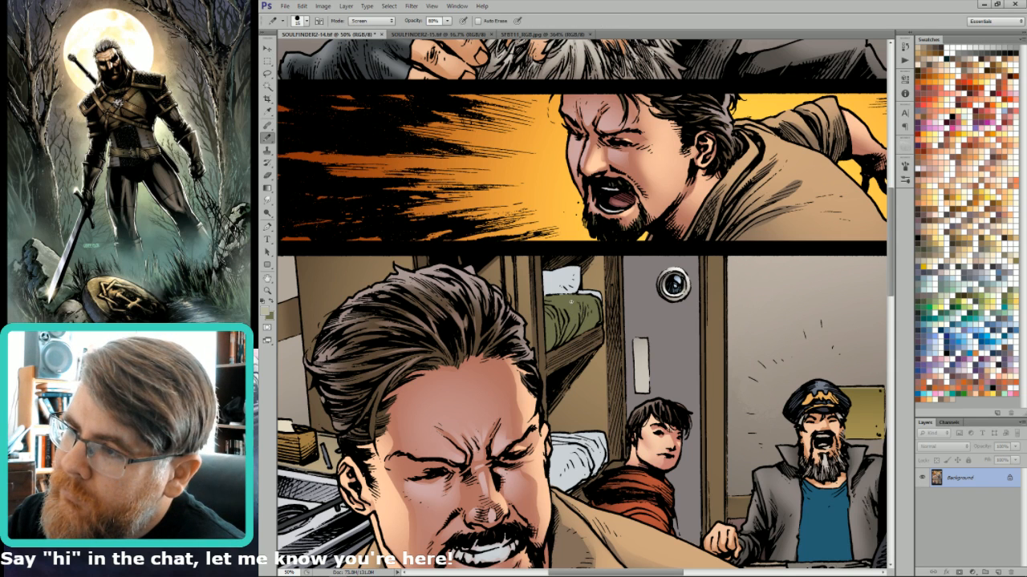
key(shift+b)
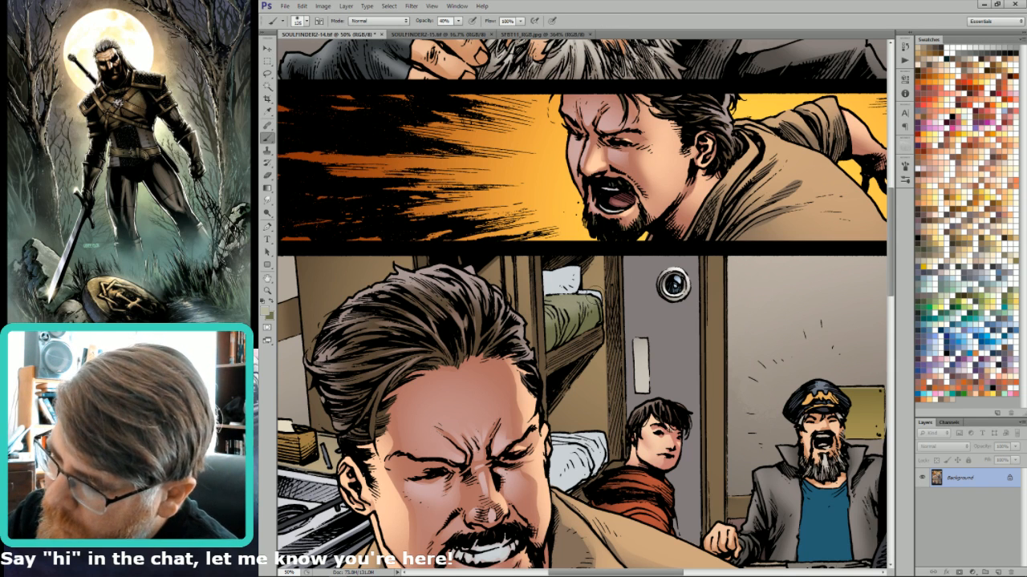
key(bracketleft)
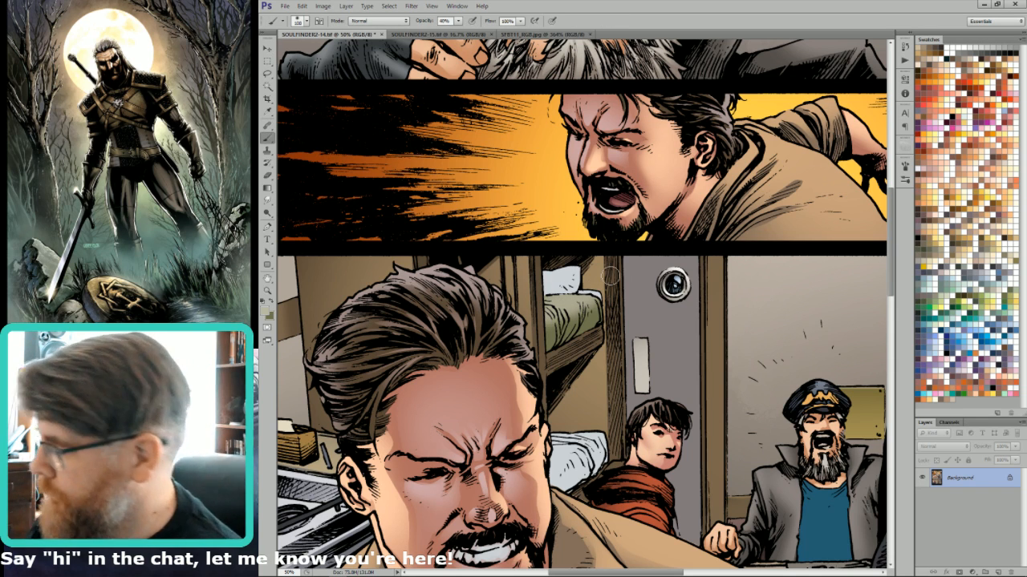
click(936, 296)
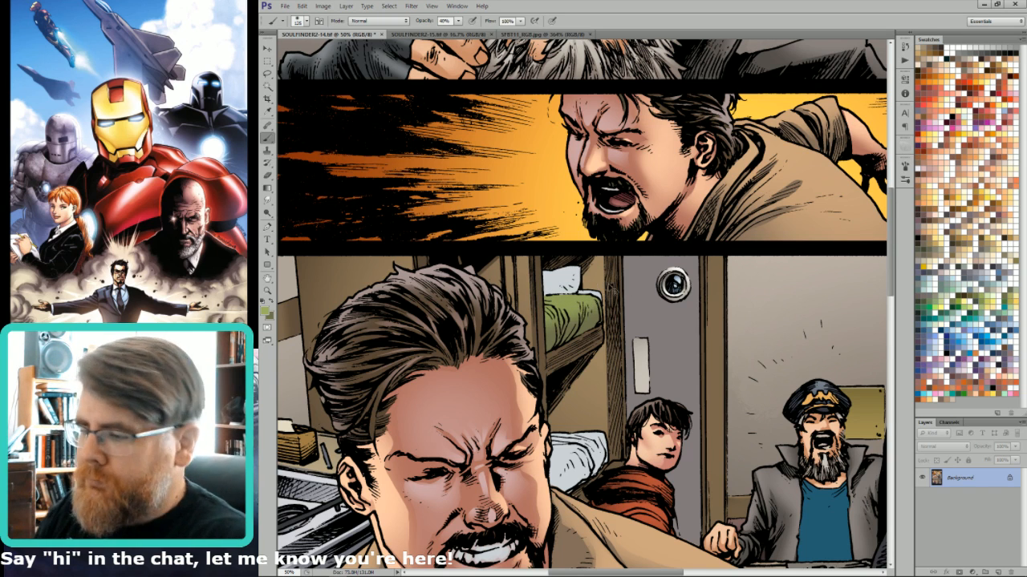
Reduce the saturation of the upper bunk's green blanket slightly with Hue/Saturation.
key(ctrl+u)
key(Escape)
key(ctrl+u)
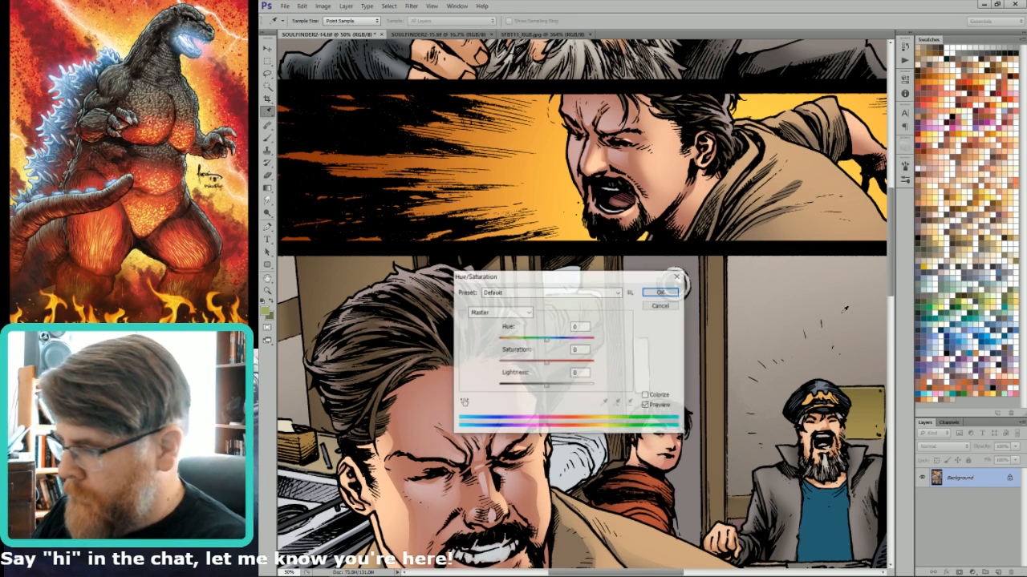
drag(585, 281, 870, 255)
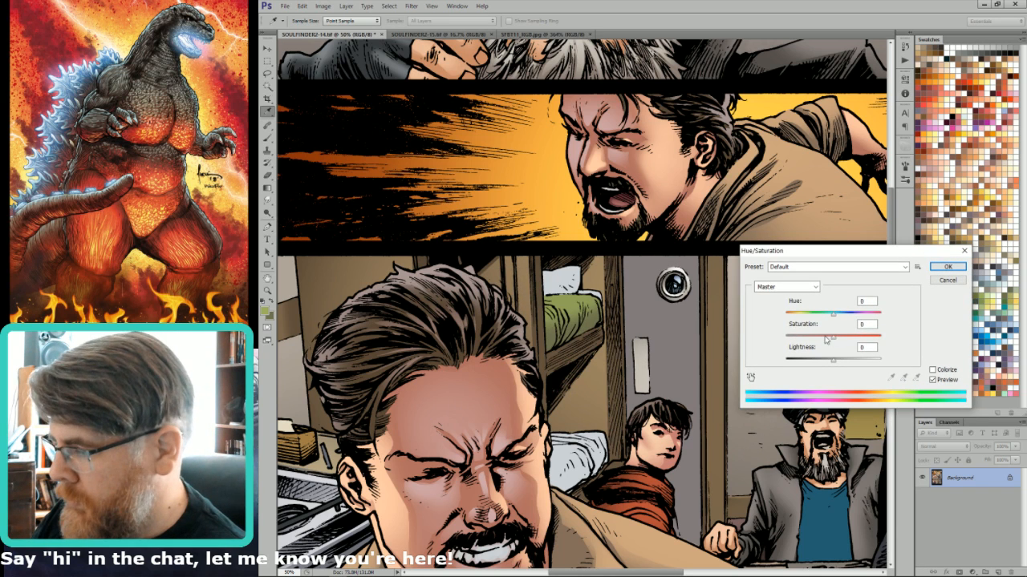
drag(826, 340, 822, 340)
key(Return)
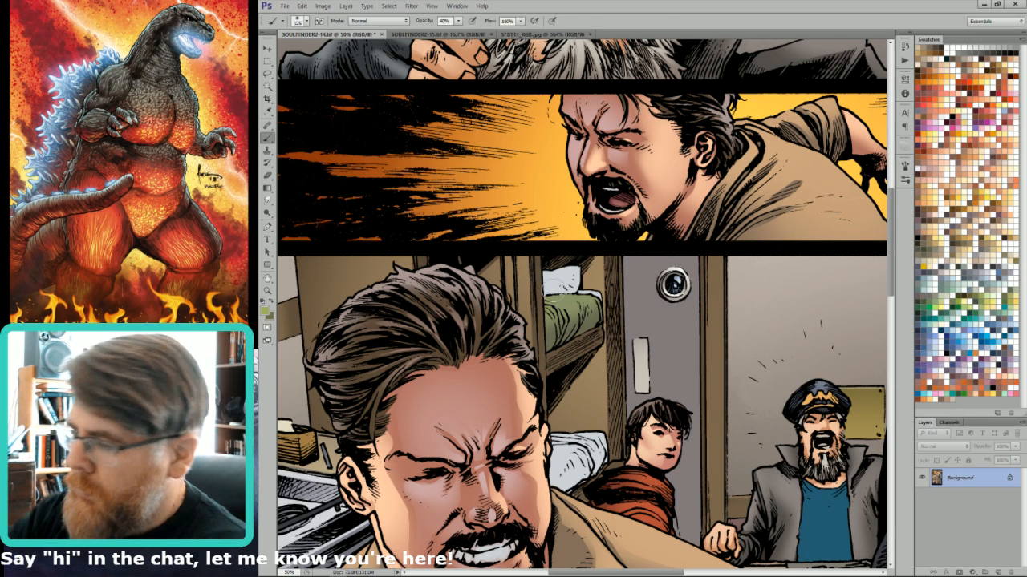
Fill the lower bunk's white blanket with the green sampled from the upper bunk and brush lighter green highlights onto it.
key(u)
key(i)
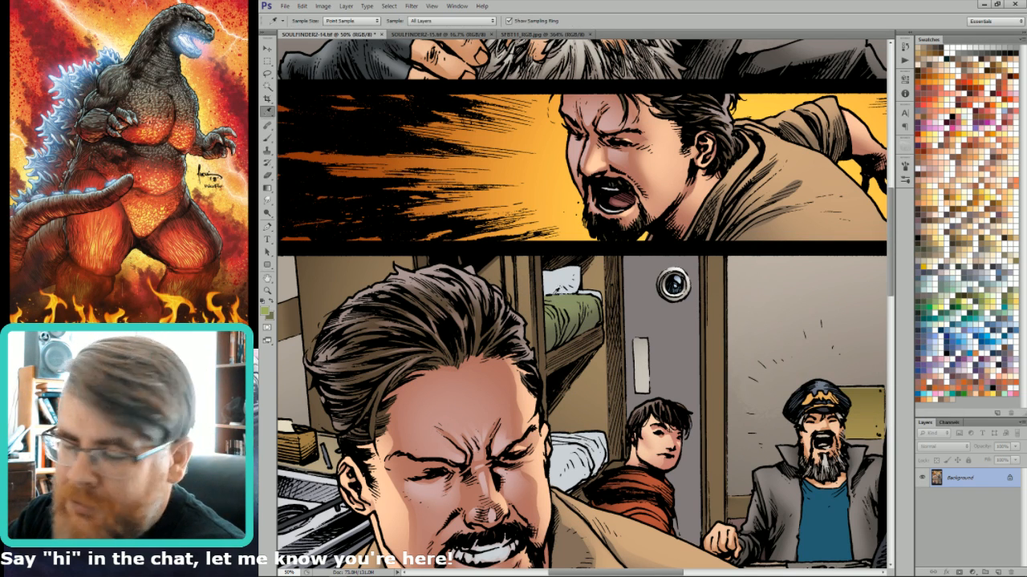
click(563, 297)
key(x)
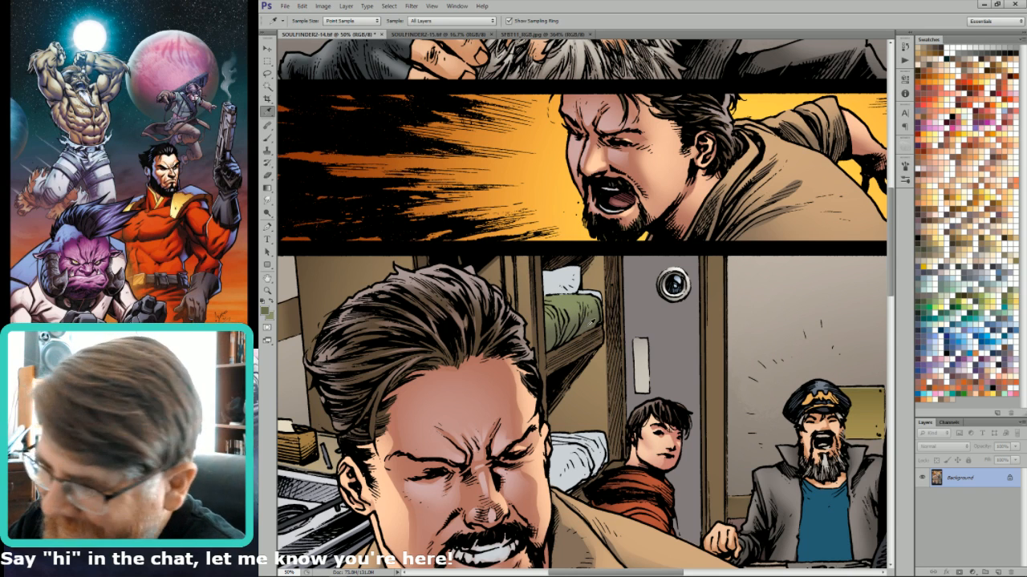
key(l)
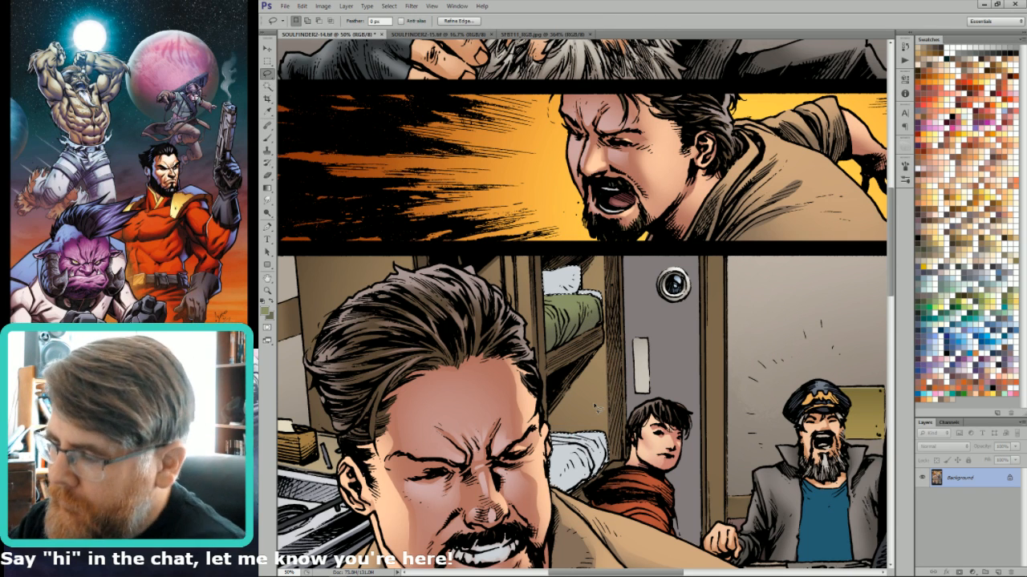
key(w)
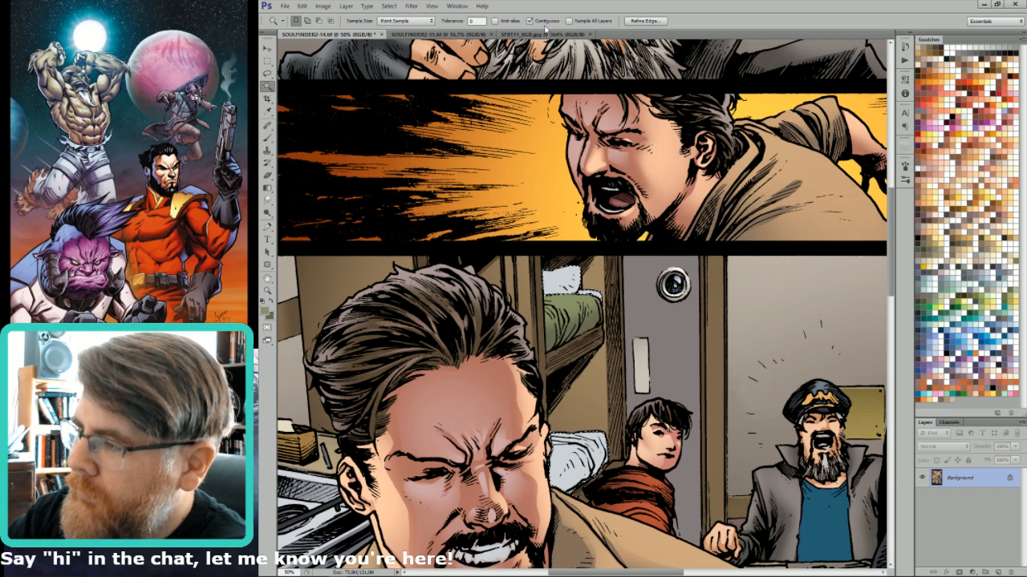
key(l)
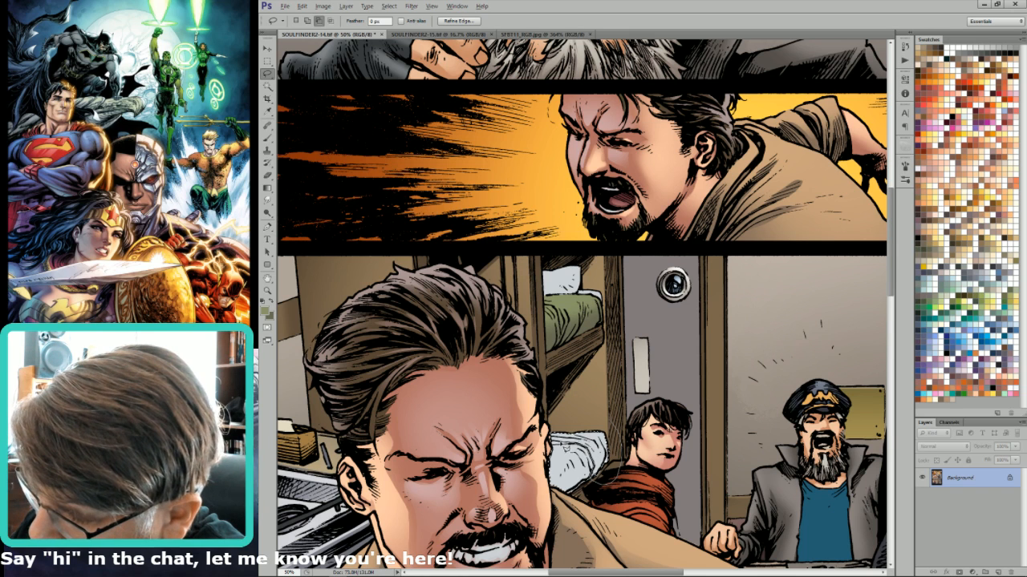
key(ctrl+d)
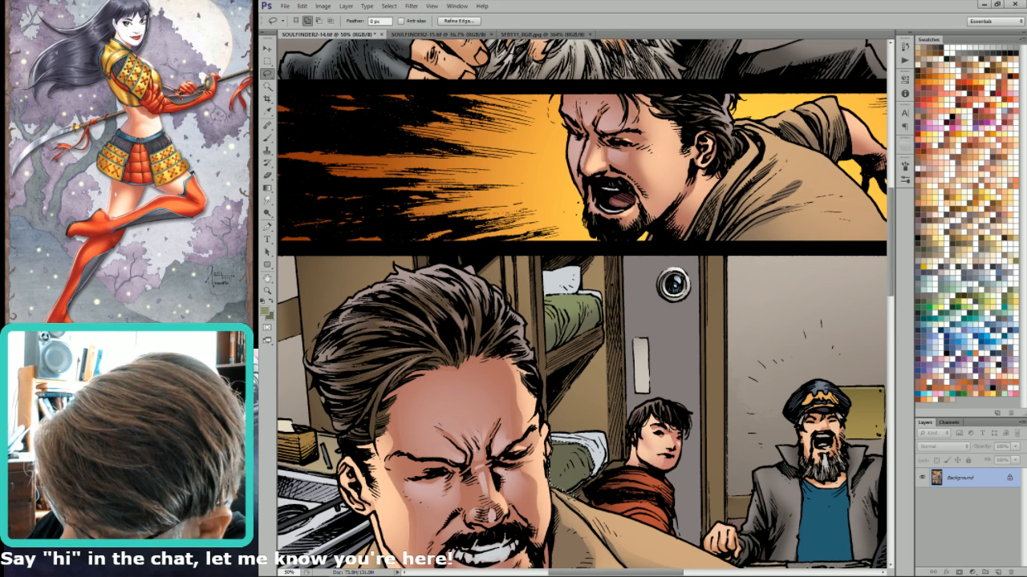
drag(577, 503, 558, 489)
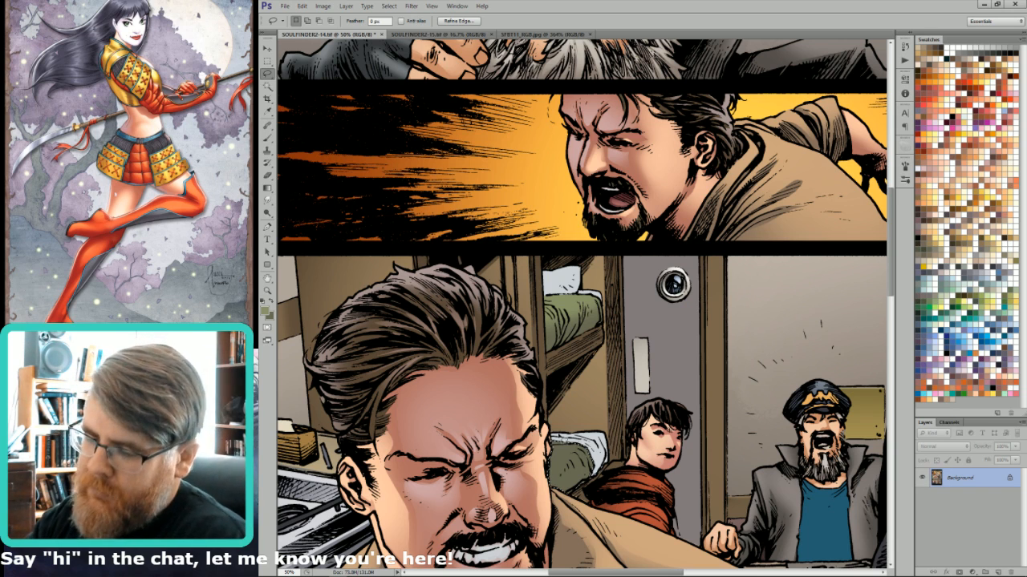
key(b)
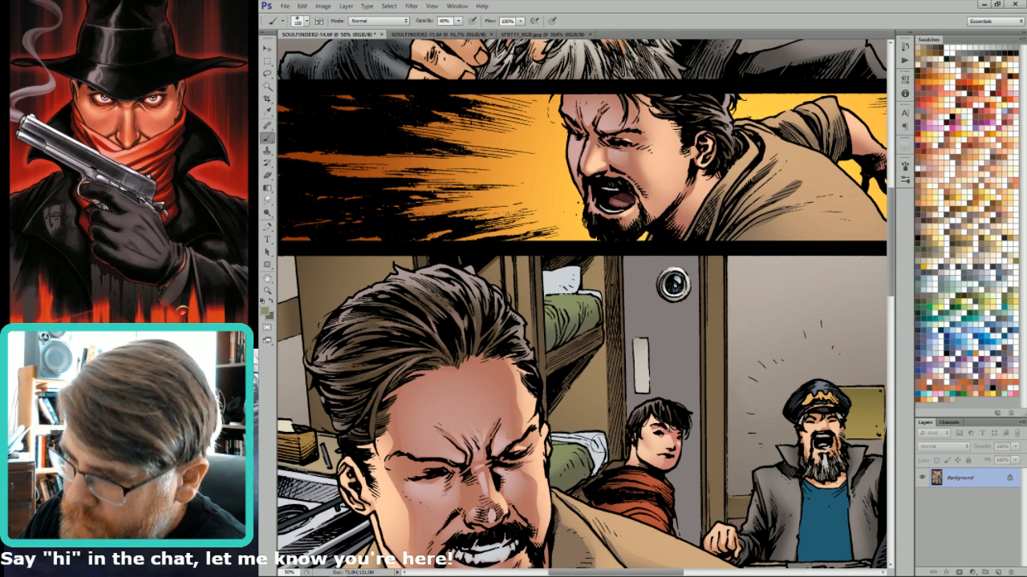
Brush soft cool grey shading onto the upper bunk's white pillow at 40% opacity using a grey swatch.
key(w)
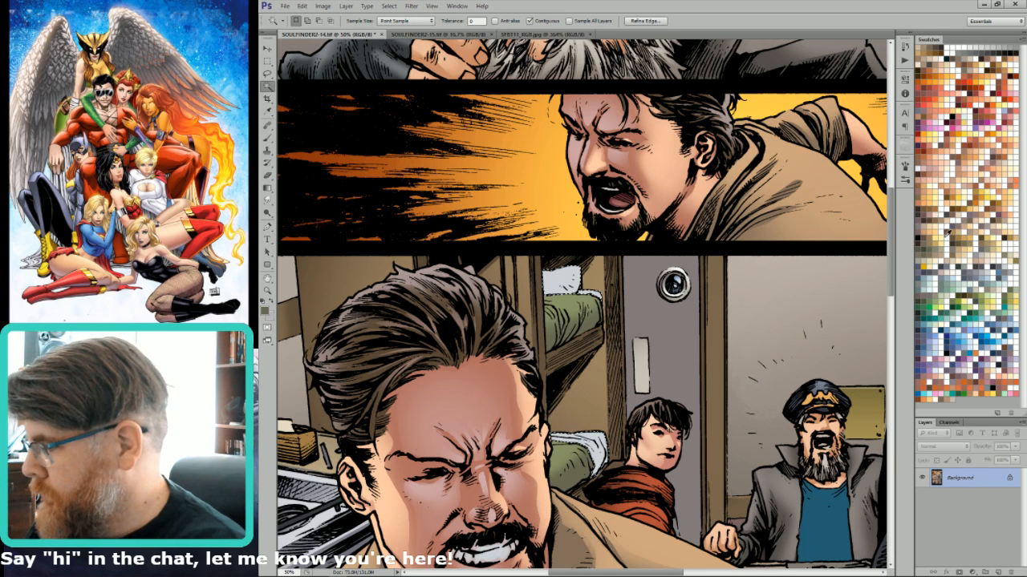
click(921, 170)
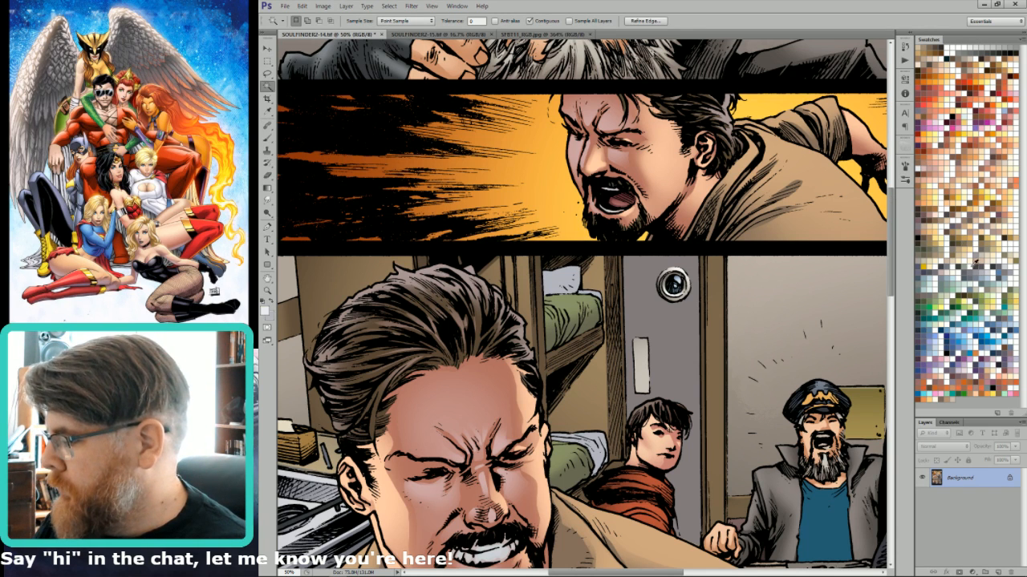
key(b)
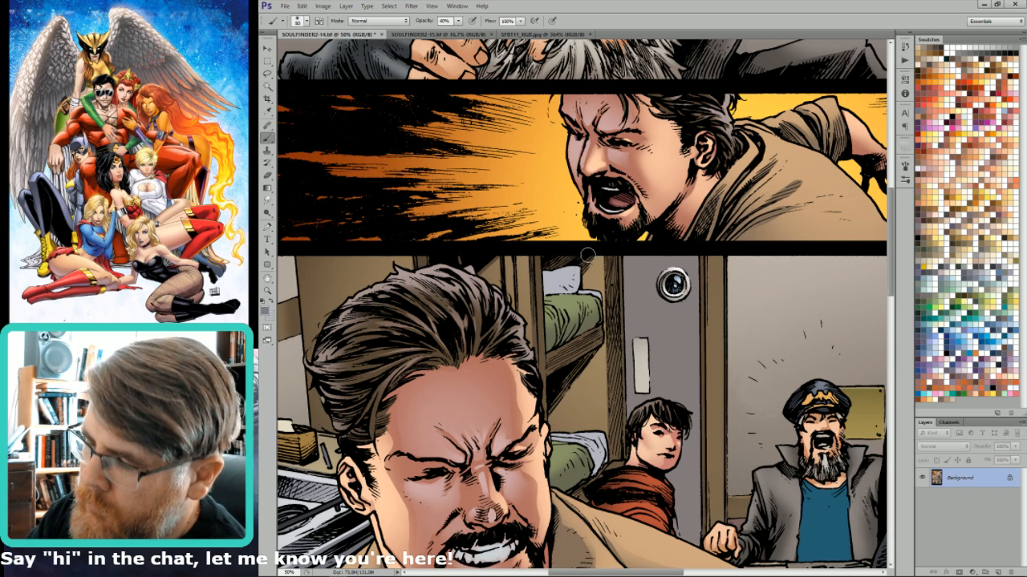
mouse_move(568, 277)
mouse_down()
mouse_move(554, 294)
mouse_move(566, 268)
mouse_up()
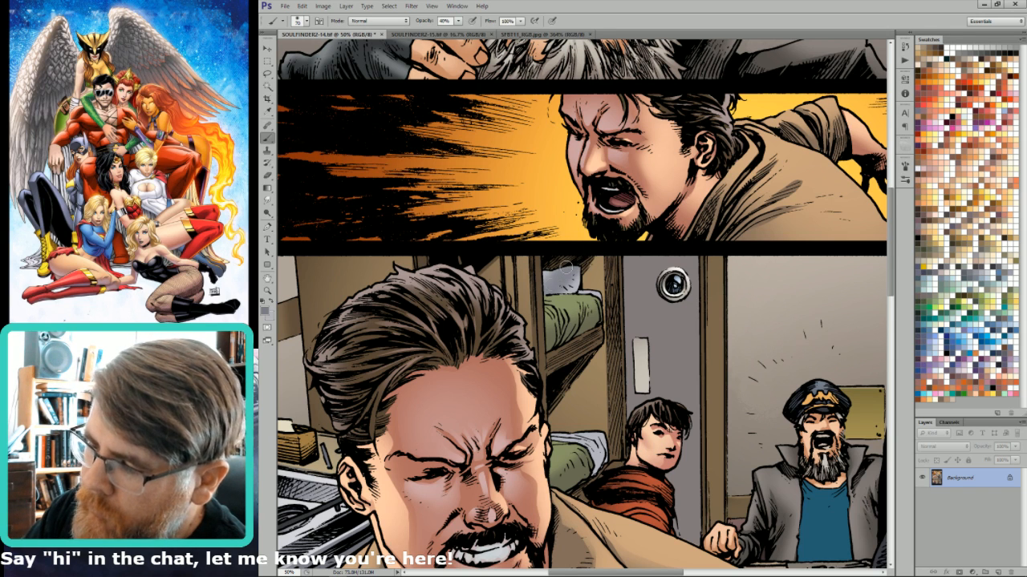
key(bracketright)
Set the brush opacity to 90% and paint near-white highlights onto the bedding of the lower bunk and the upper bunk's pillow.
key(9)
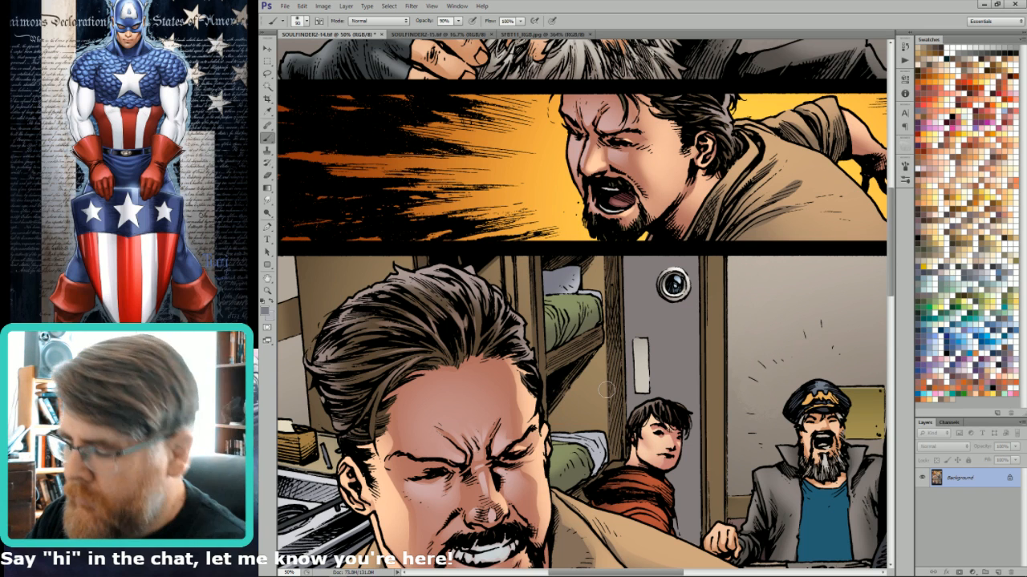
key(x)
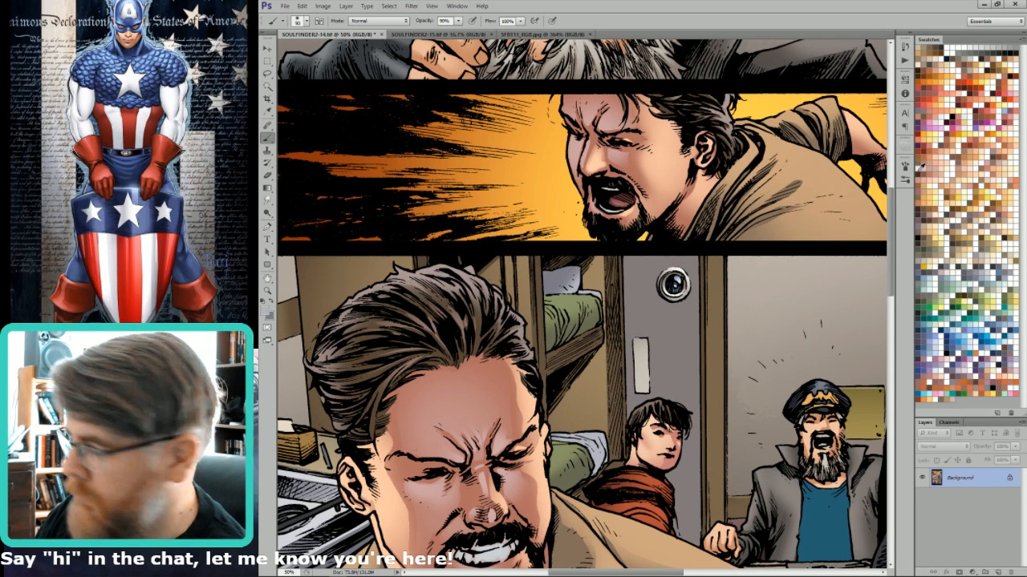
key(x)
key(bracketleft)
key(bracketleft)
key(bracketleft)
drag(588, 439, 556, 437)
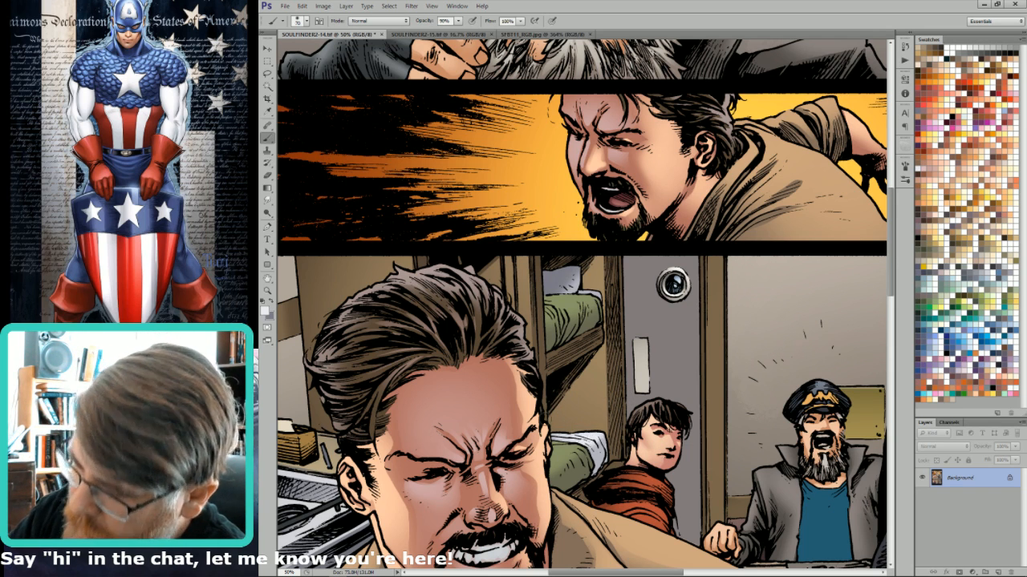
drag(572, 286, 579, 273)
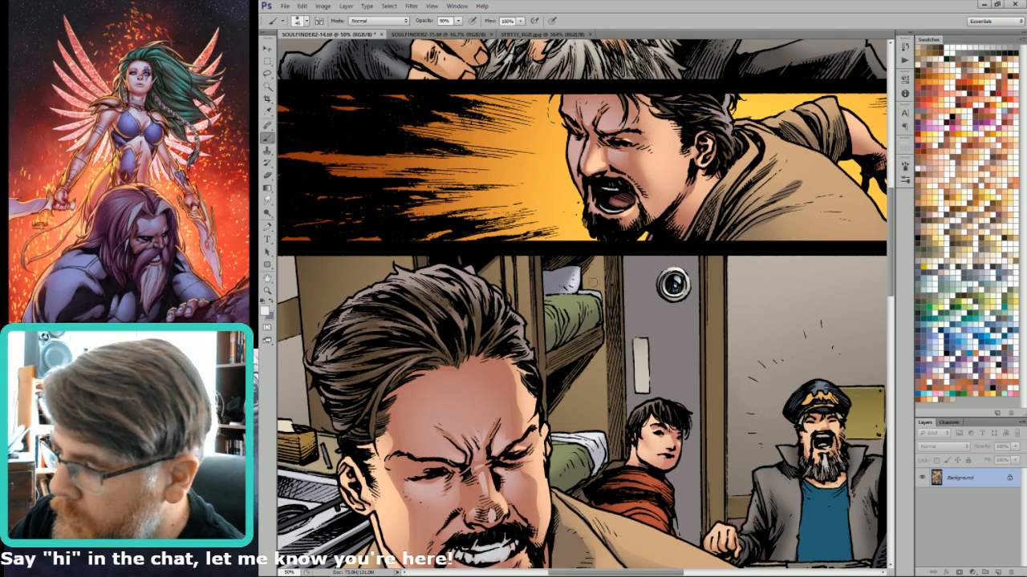
Select the seated captain's teal shirt in the third panel and fill it with a blue swatch.
key(ctrl+0)
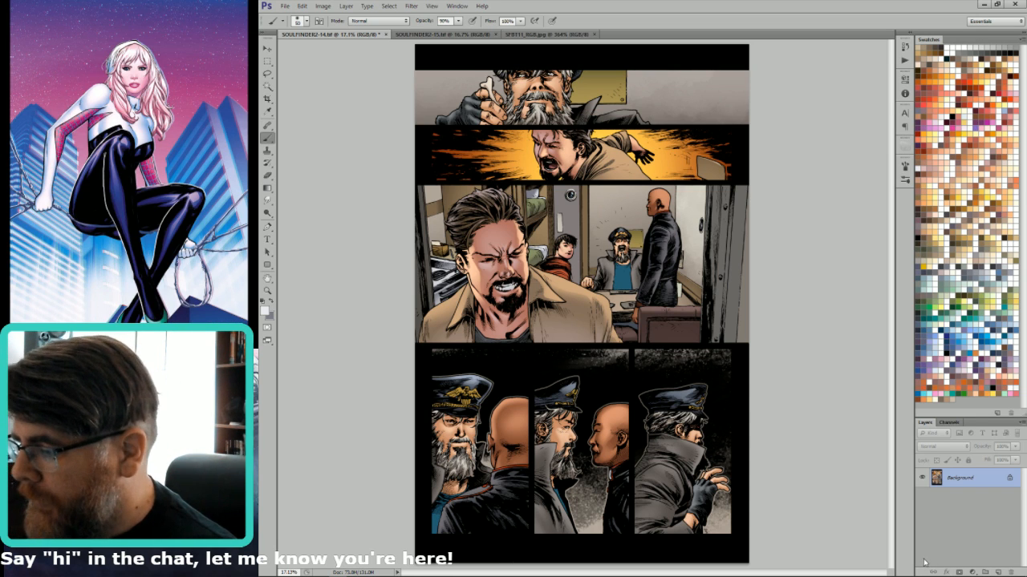
key(w)
click(624, 278)
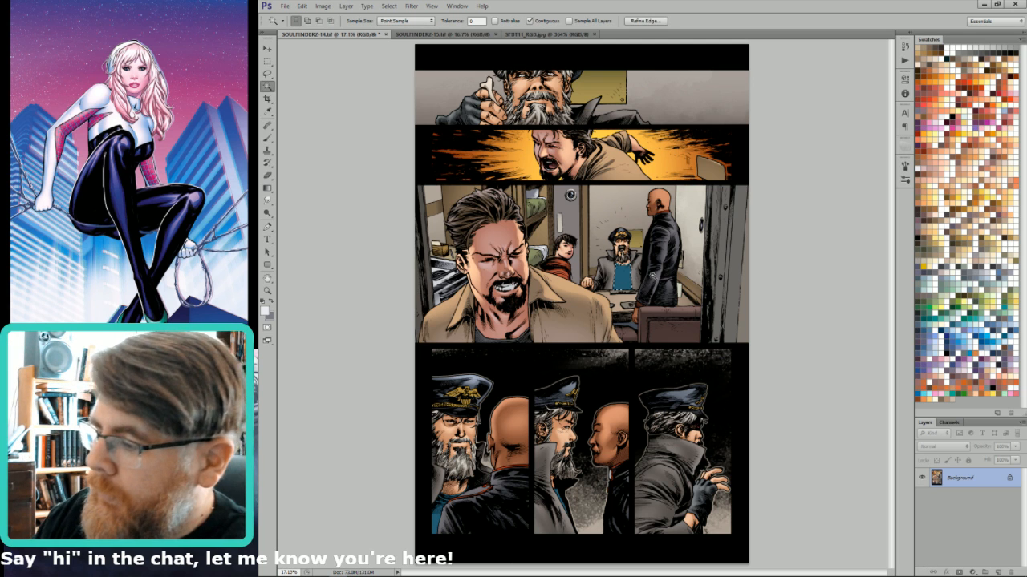
click(1001, 268)
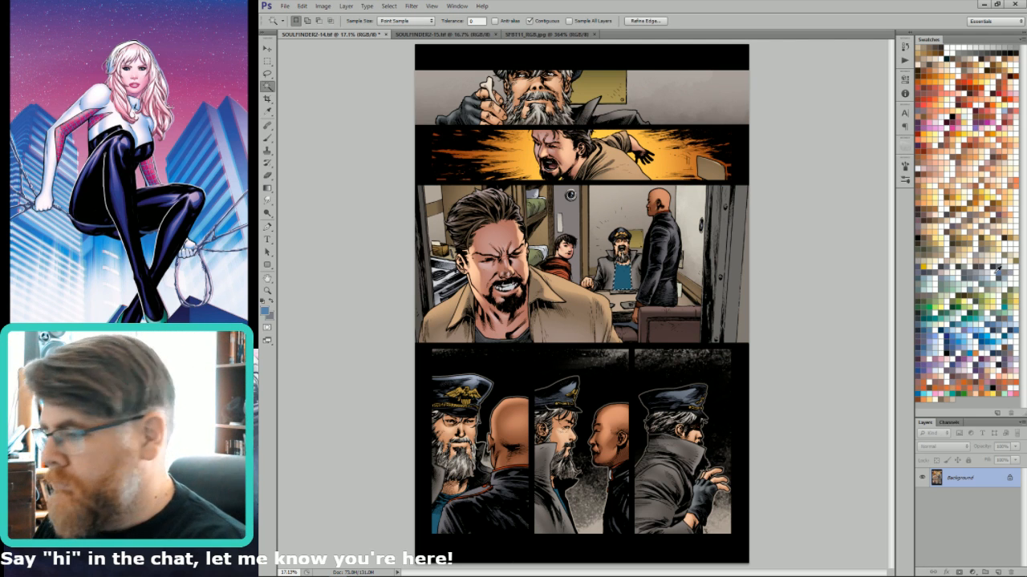
key(shift+F5)
key(Return)
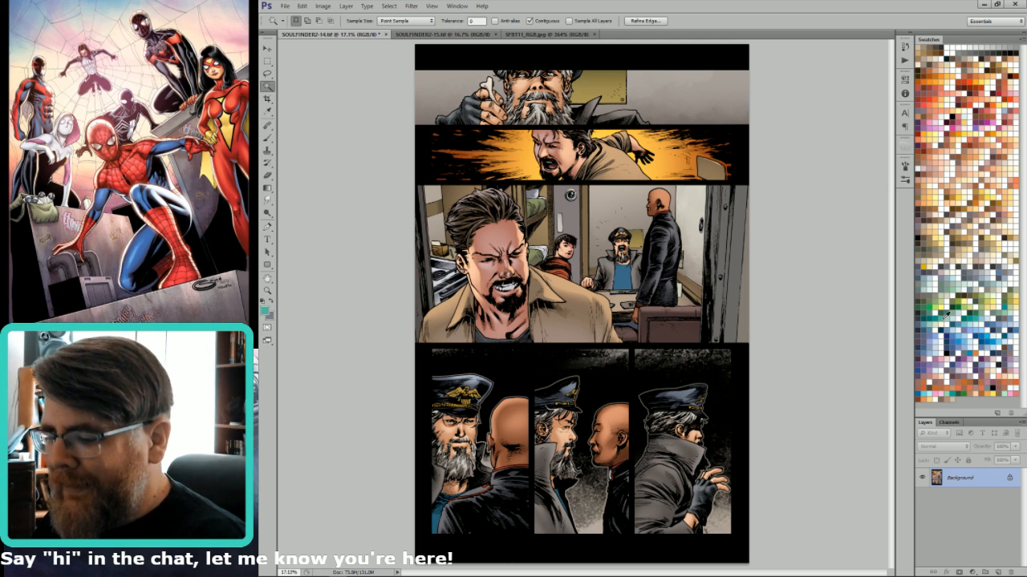
Trim the shirt selection along its edges and apply a light blue gradient at 30% opacity from the captain's chest downward.
key(l)
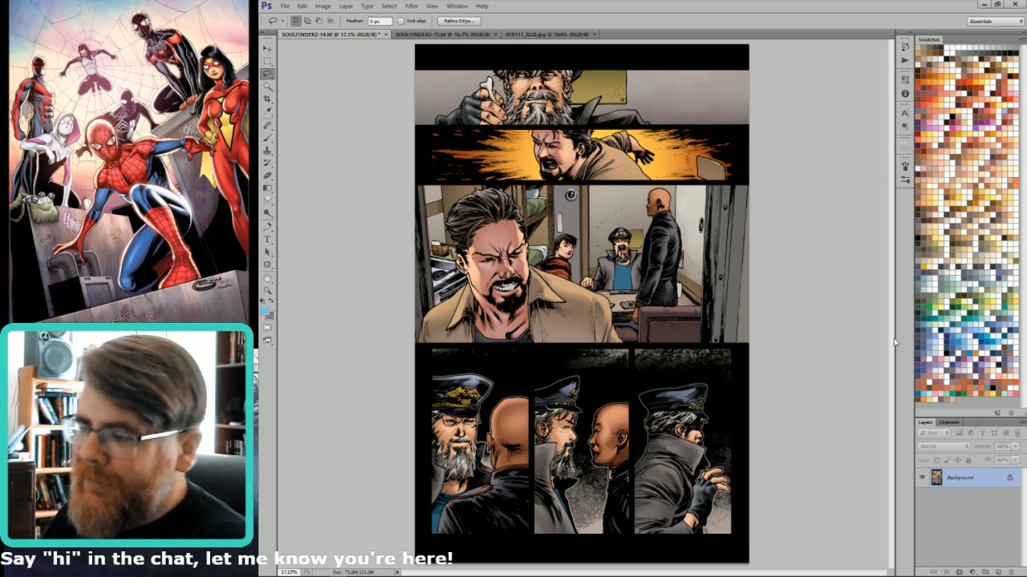
drag(559, 335, 682, 215)
key(alt)
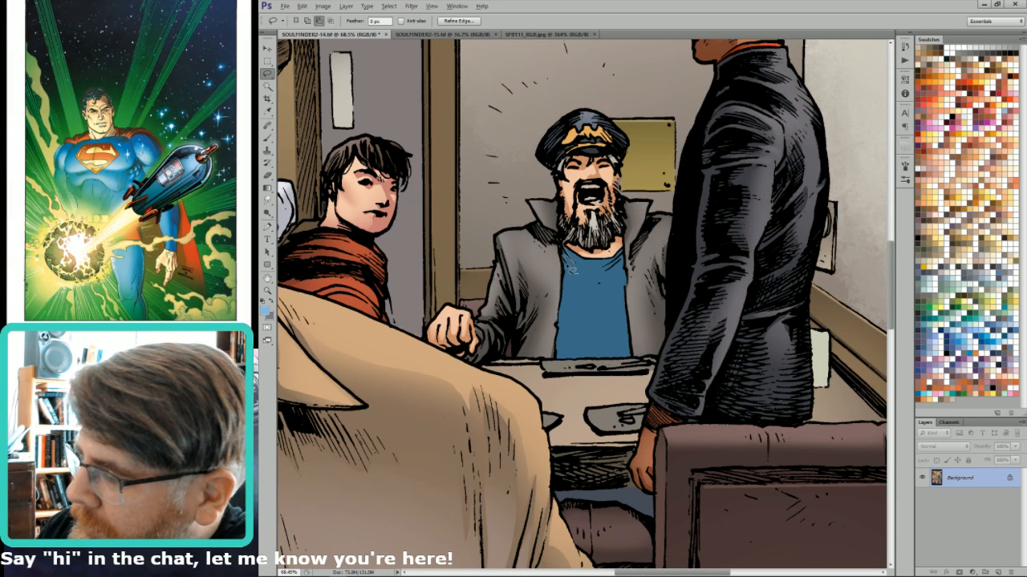
mouse_move(573, 271)
mouse_down()
mouse_move(571, 332)
mouse_move(577, 198)
mouse_up()
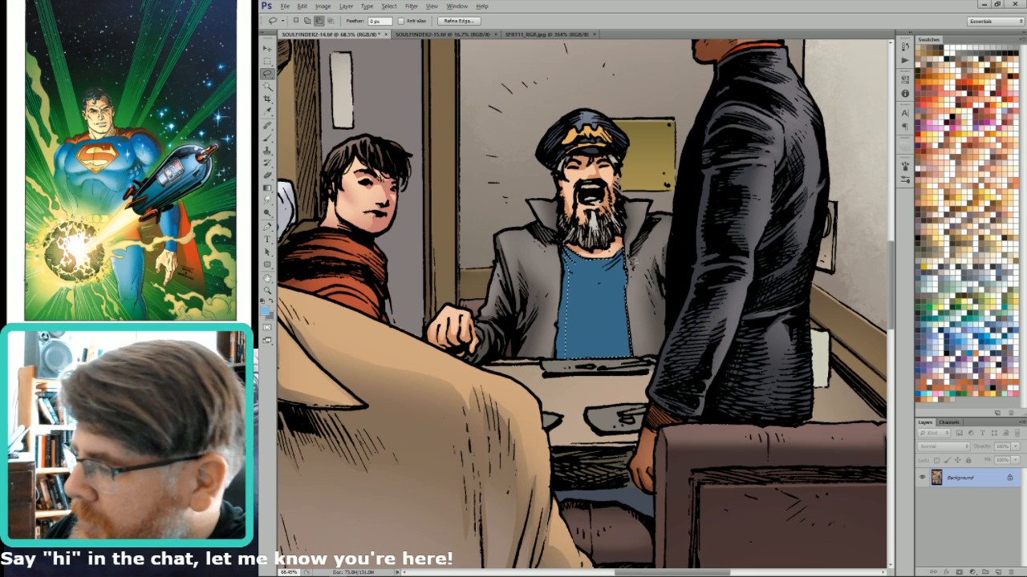
mouse_move(626, 281)
mouse_down()
mouse_move(654, 231)
mouse_move(618, 255)
mouse_up()
key(ctrl+d)
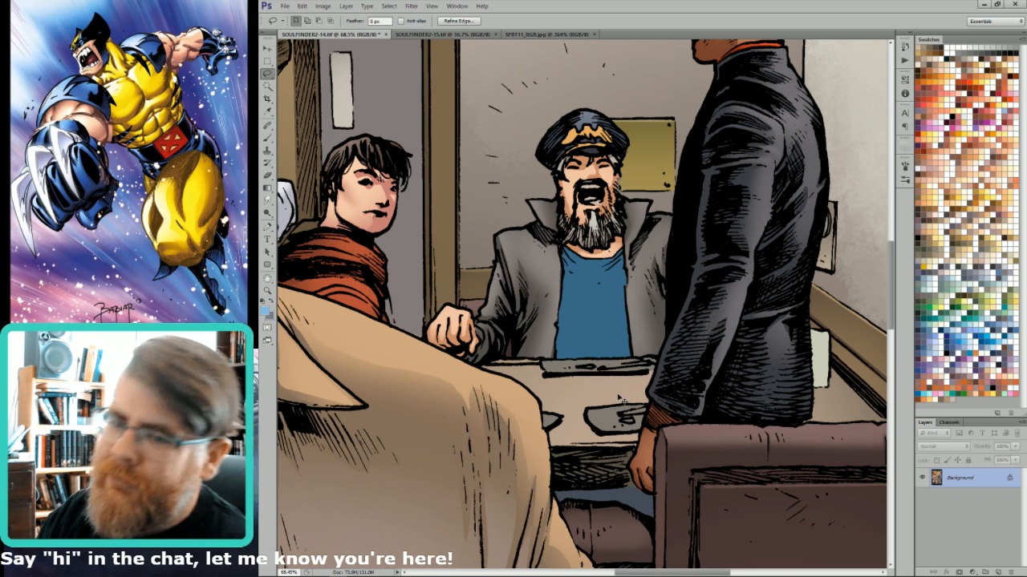
key(g)
drag(597, 271, 611, 370)
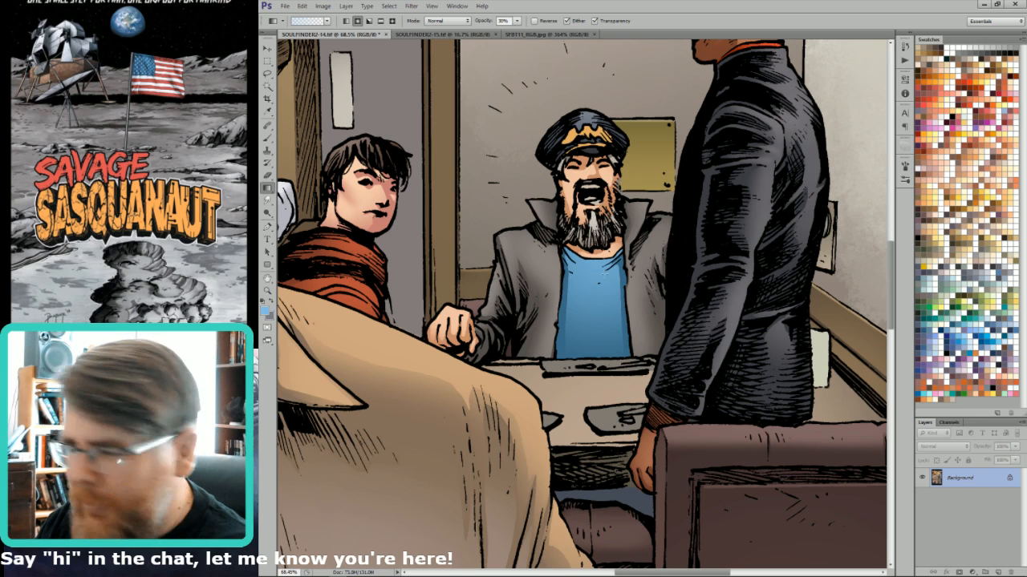
Select the blue-grey gap beneath the table in the third panel and sample a colour for it.
key(w)
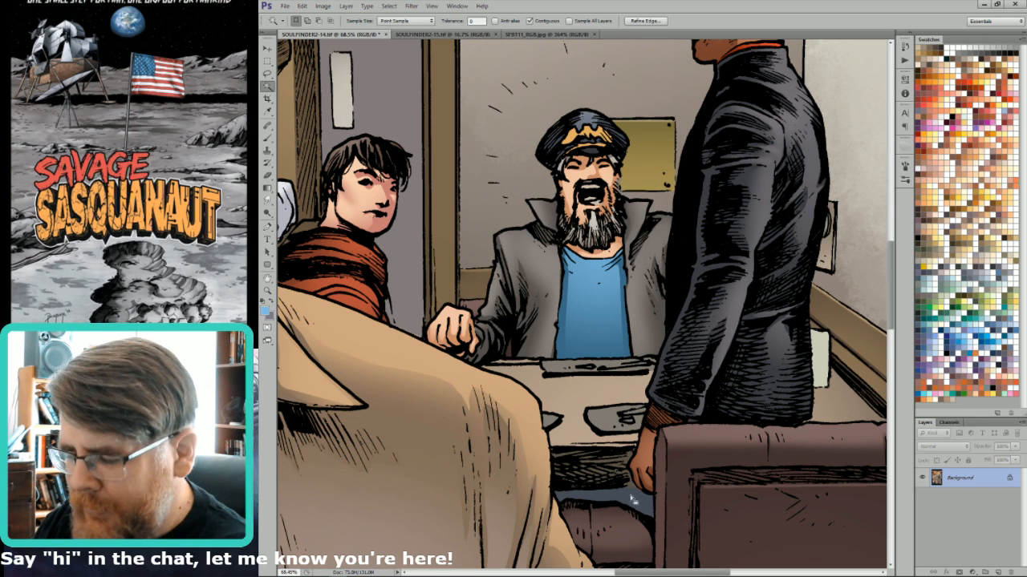
click(634, 492)
scroll(607, 463, up, 6)
key(l)
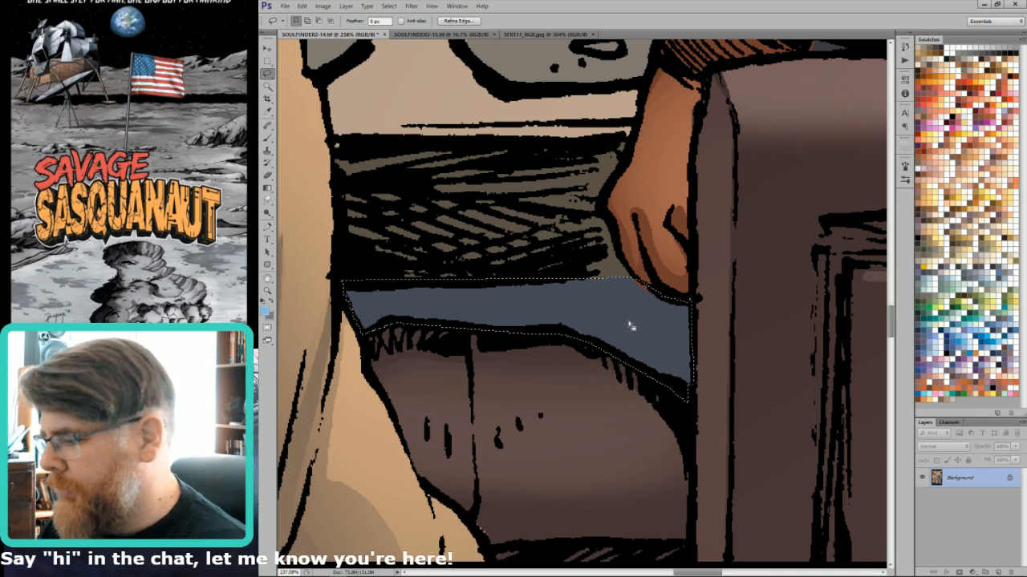
key(i)
click(682, 357)
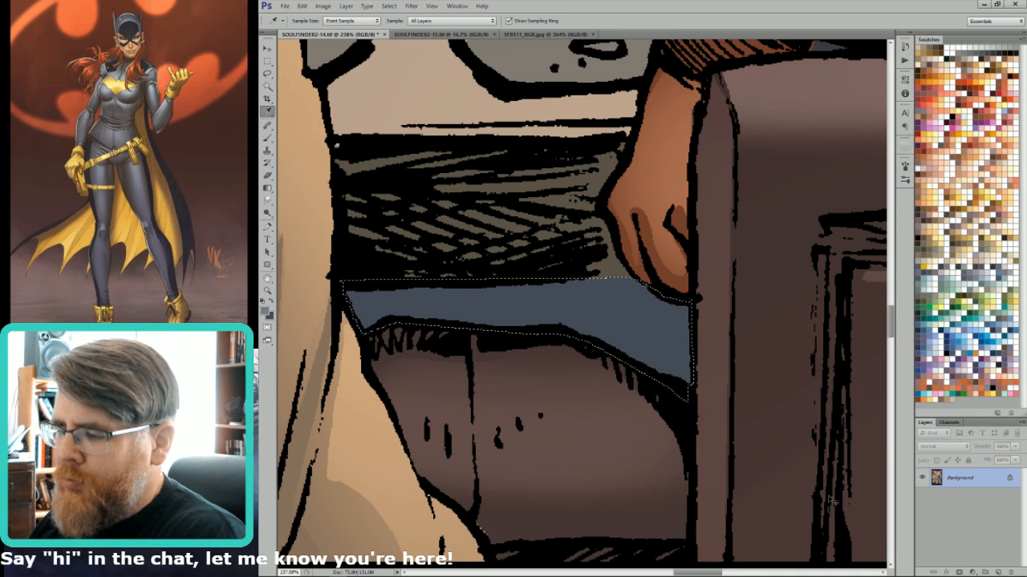
scroll(831, 499, down, 4)
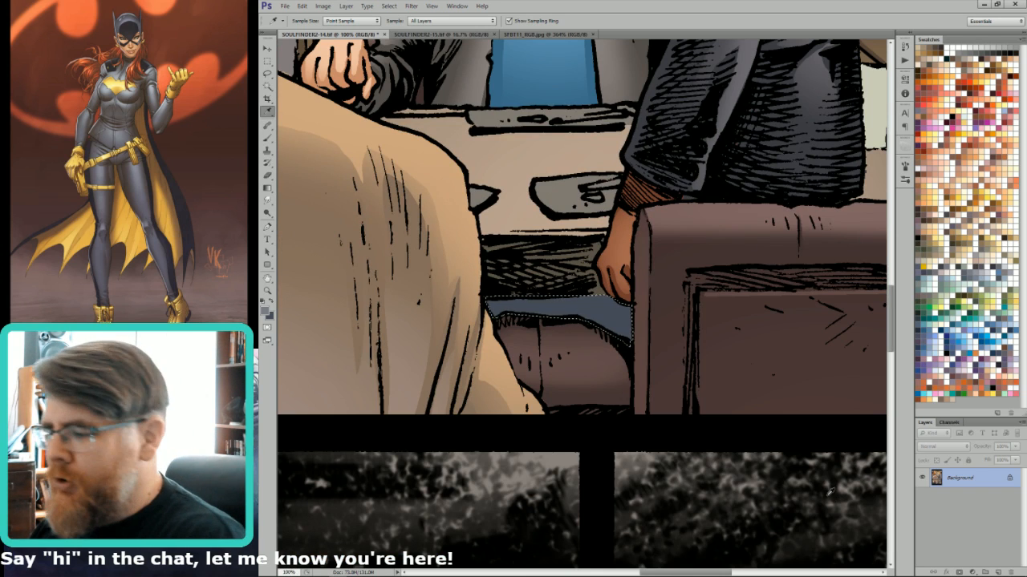
key(ctrl+0)
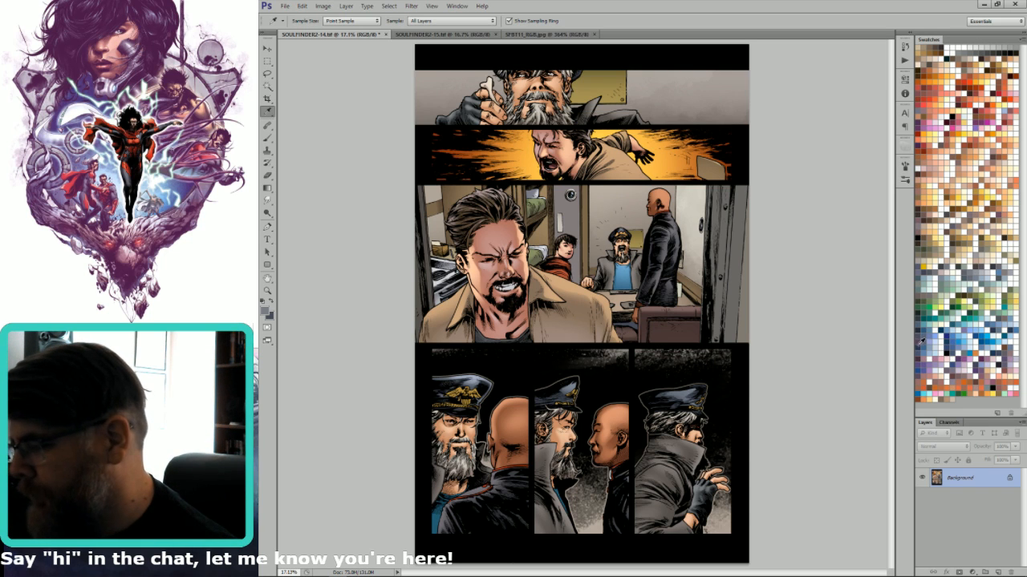
Choose a dark blue swatch and brush it into the selected gap beneath the table in the third panel.
click(922, 341)
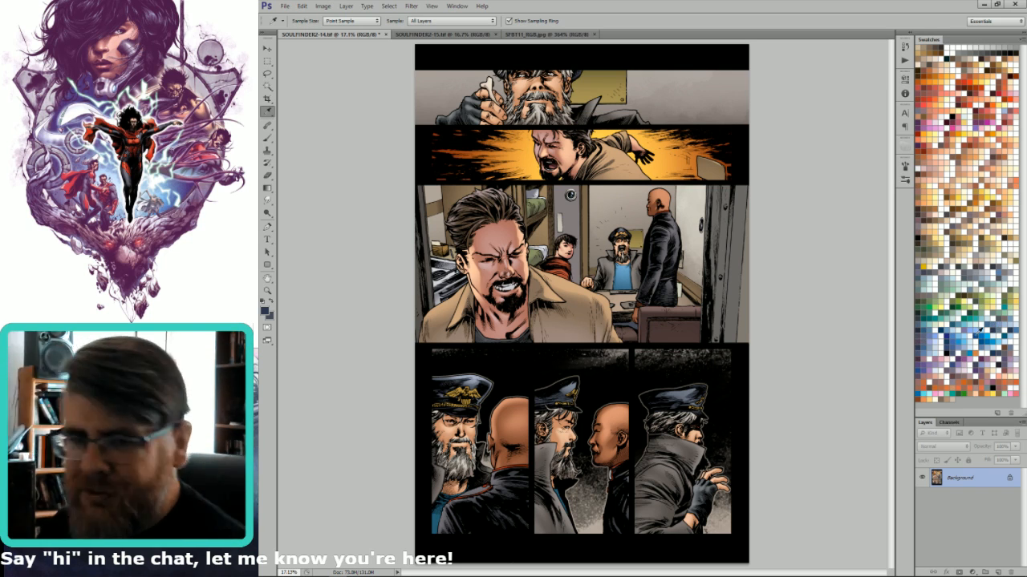
key(b)
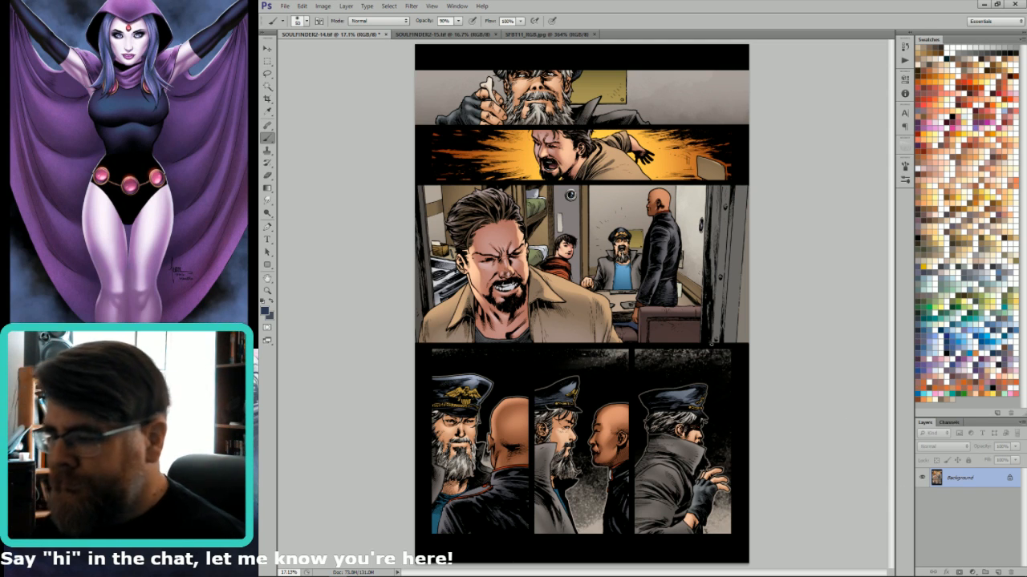
Select the captain's teal shirt in the first bottom panel and apply a 30% gradient using light blue sampled from the seated captain's shirt.
key(i)
click(624, 273)
drag(385, 561, 631, 479)
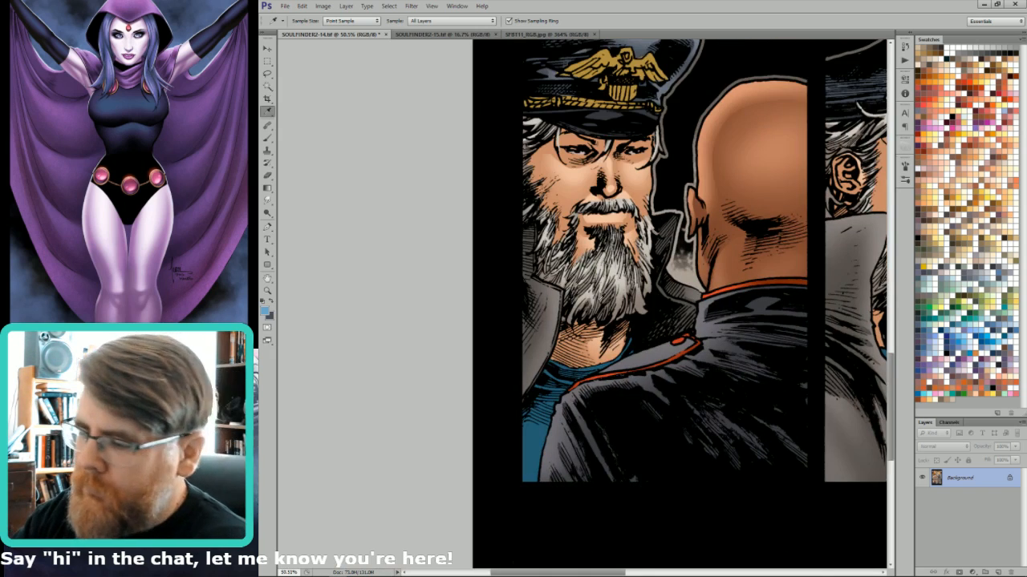
key(l)
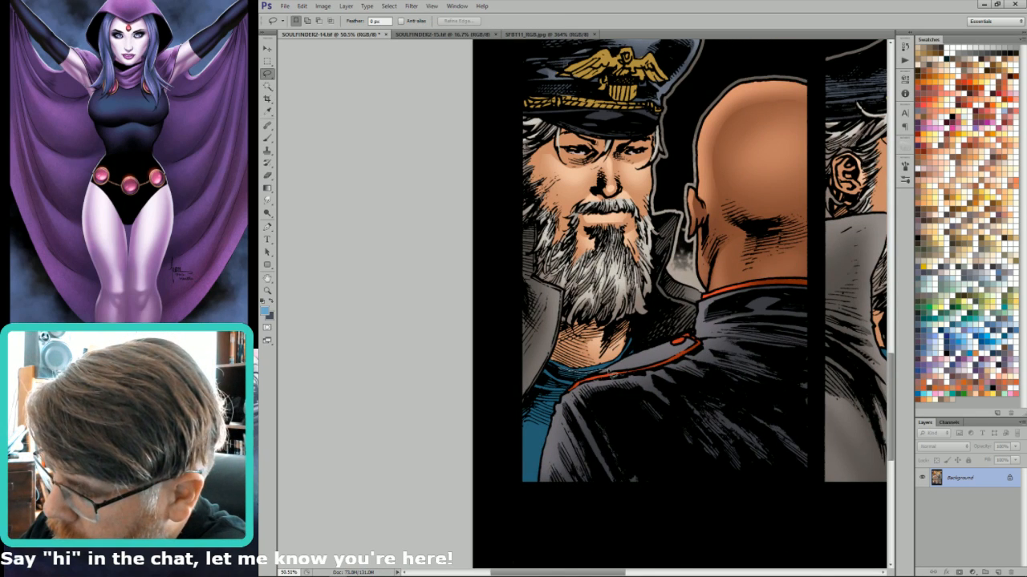
mouse_move(609, 374)
mouse_down()
mouse_move(638, 347)
mouse_move(536, 353)
mouse_move(545, 349)
mouse_move(582, 391)
mouse_move(550, 348)
mouse_move(556, 381)
mouse_move(584, 391)
mouse_move(554, 411)
mouse_move(554, 430)
mouse_move(521, 436)
mouse_move(577, 471)
mouse_up()
key(w)
alt+shift+click(536, 449)
key(ctrl+h)
key(g)
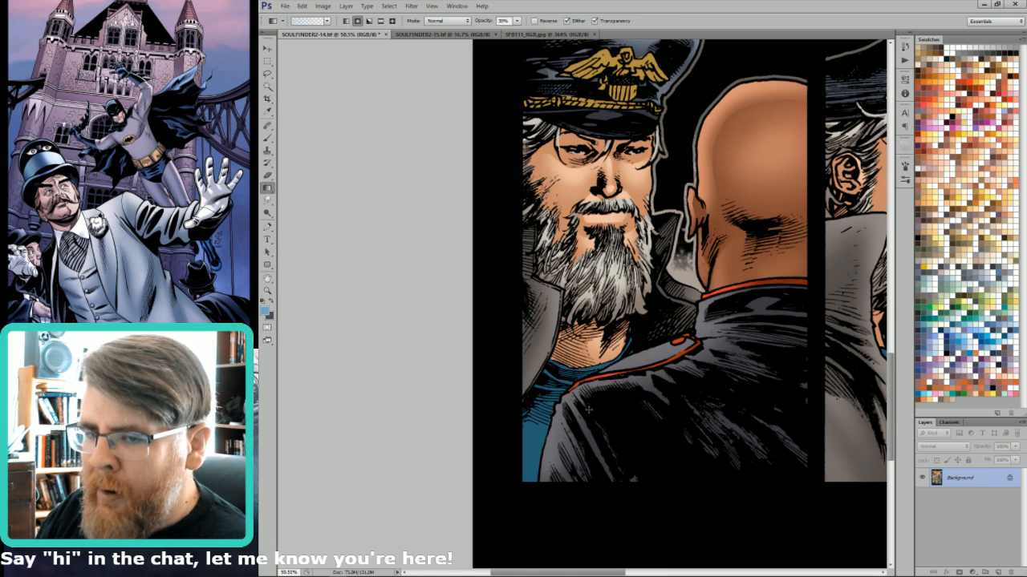
mouse_move(585, 359)
mouse_down()
mouse_move(598, 400)
mouse_move(581, 488)
mouse_up()
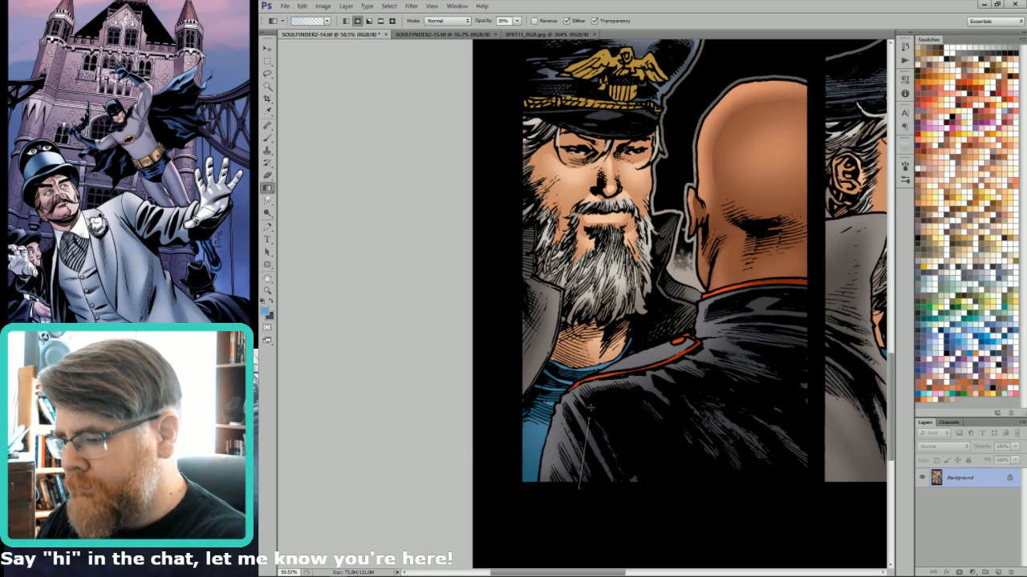
key(ctrl+0)
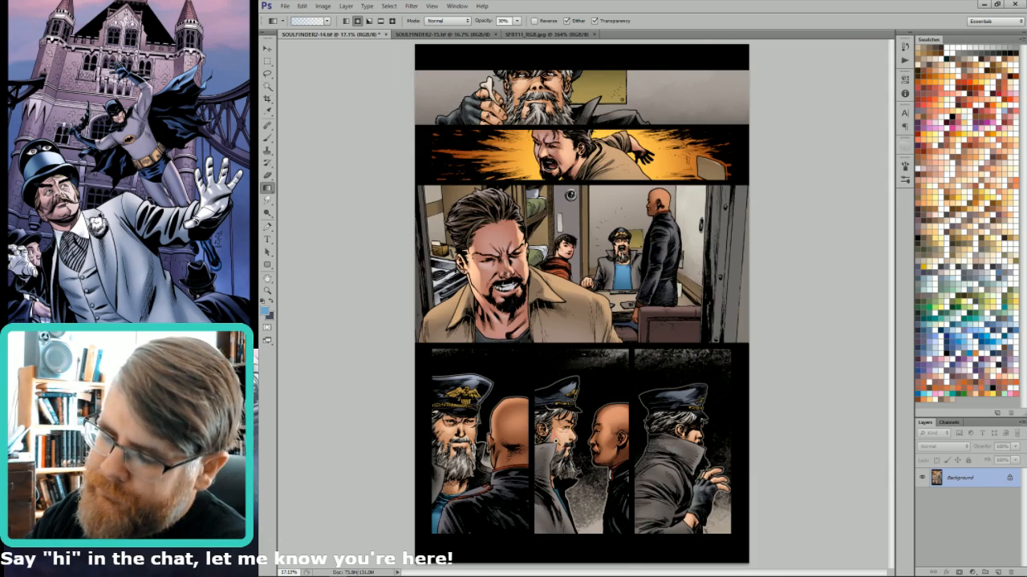
Select the sliver of the captain's shirt in the second bottom panel and brush it light blue with an enlarged brush at 90% opacity.
drag(604, 418, 481, 562)
key(w)
click(641, 313)
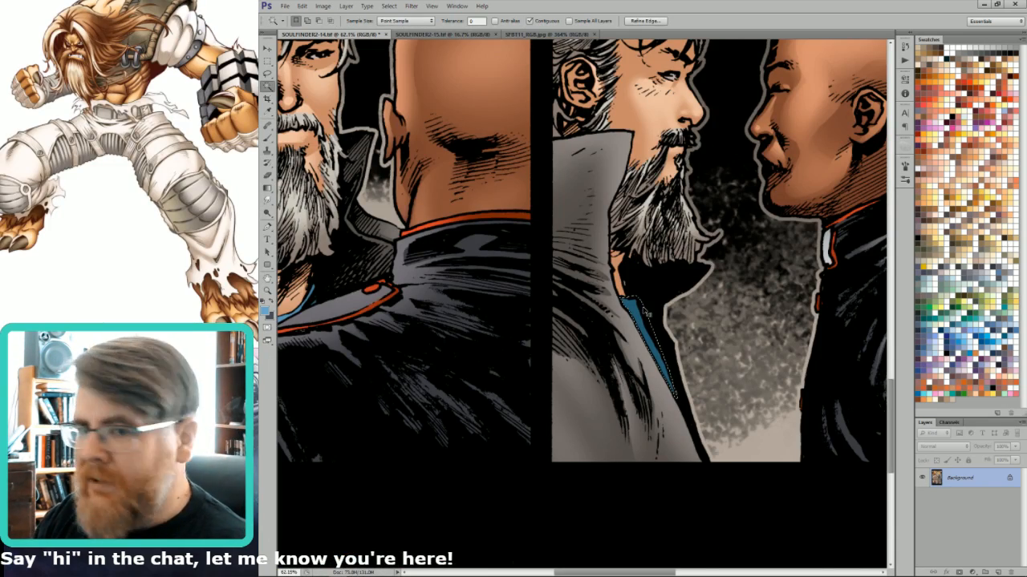
key(ctrl+h)
key(b)
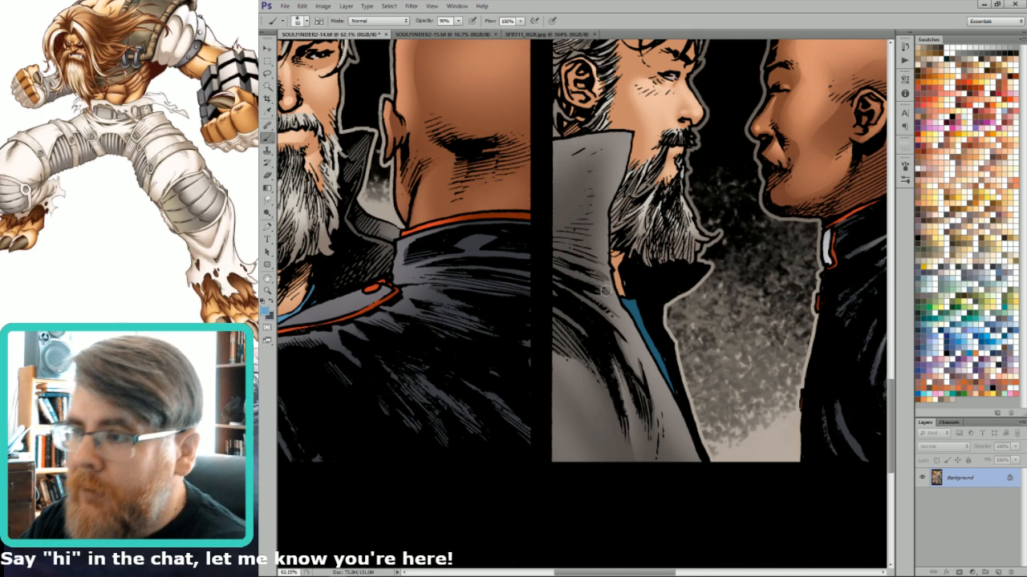
key(bracketright)
key(bracketright)
key(bracketright)
key(bracketright)
key(bracketright)
key(bracketright)
key(bracketright)
key(bracketright)
mouse_move(648, 293)
mouse_down()
mouse_move(635, 296)
mouse_move(670, 377)
mouse_up()
key(ctrl+0)
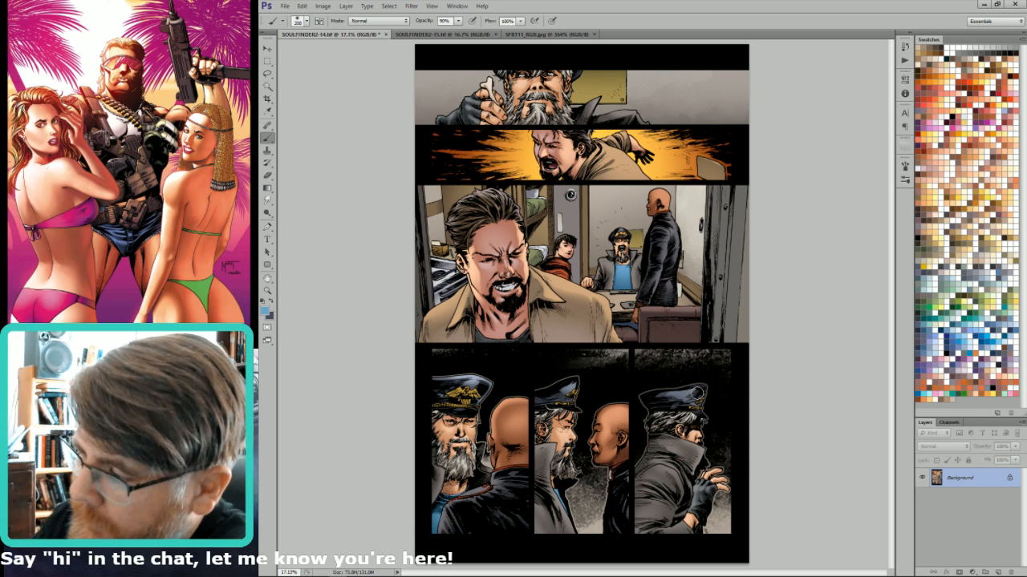
Select the gold badge colours on the captain's caps across all panels with non-contiguous colour selection.
key(w)
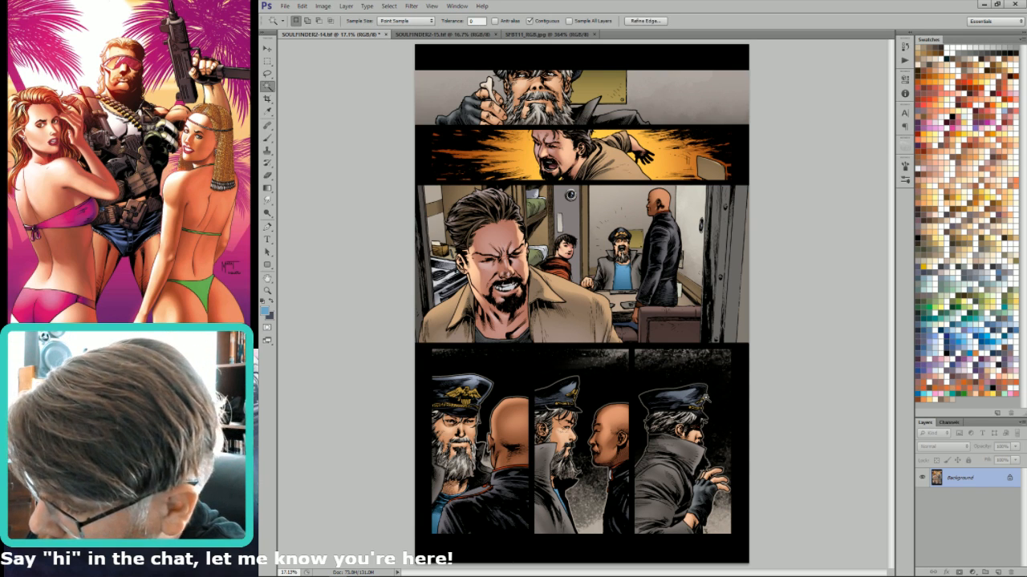
shift+click(699, 404)
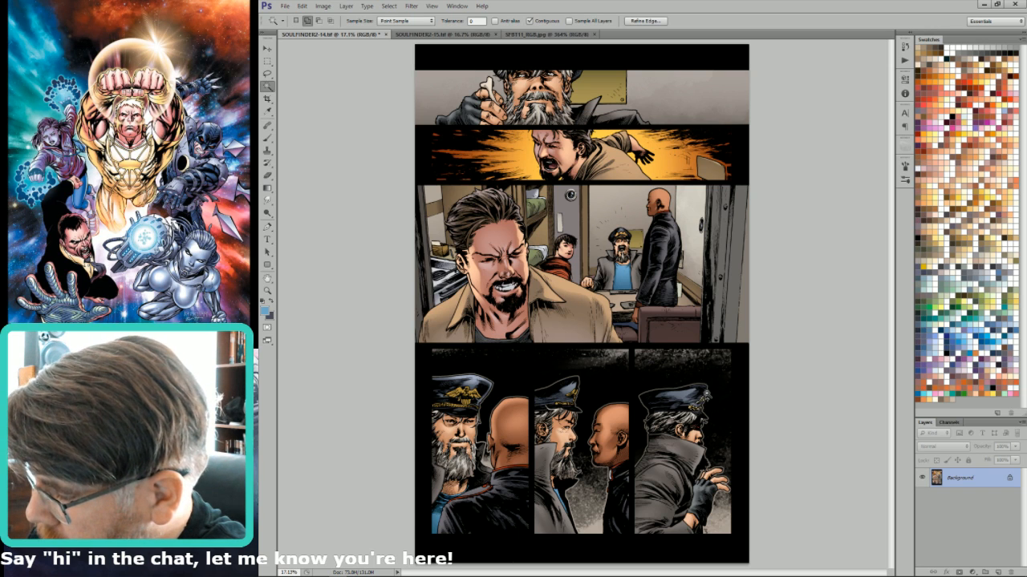
key(ctrl+d)
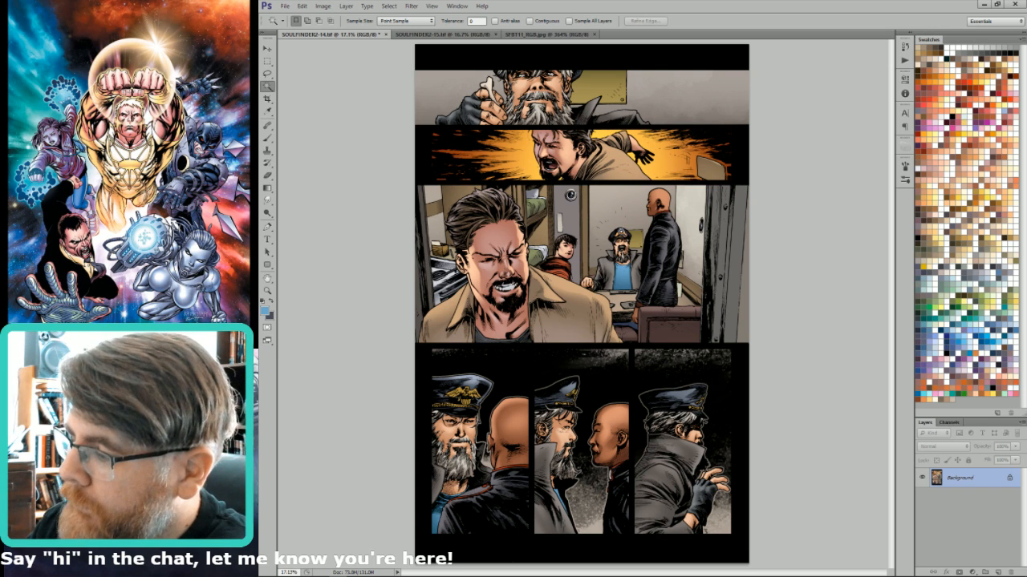
click(634, 240)
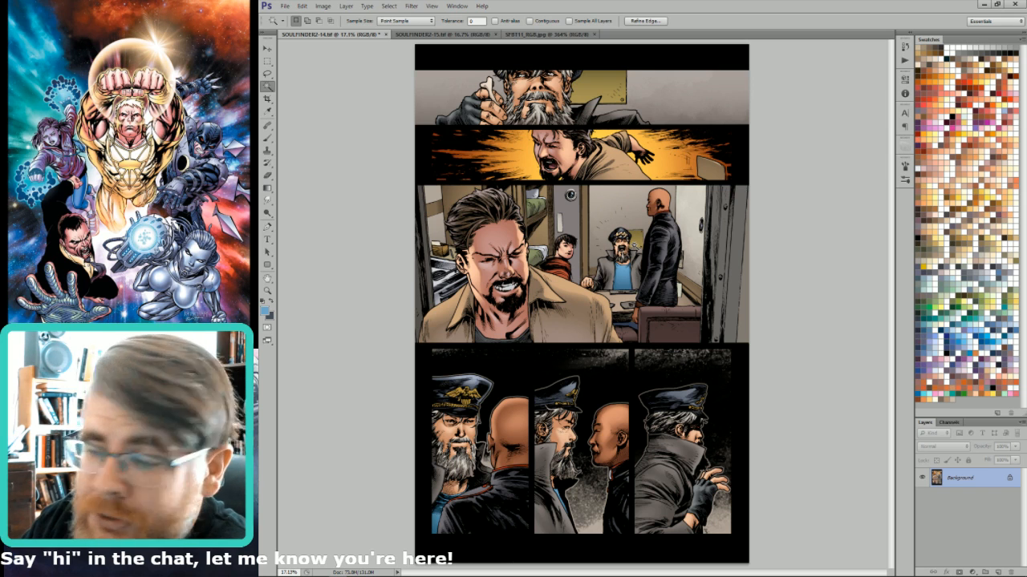
shift+click(470, 387)
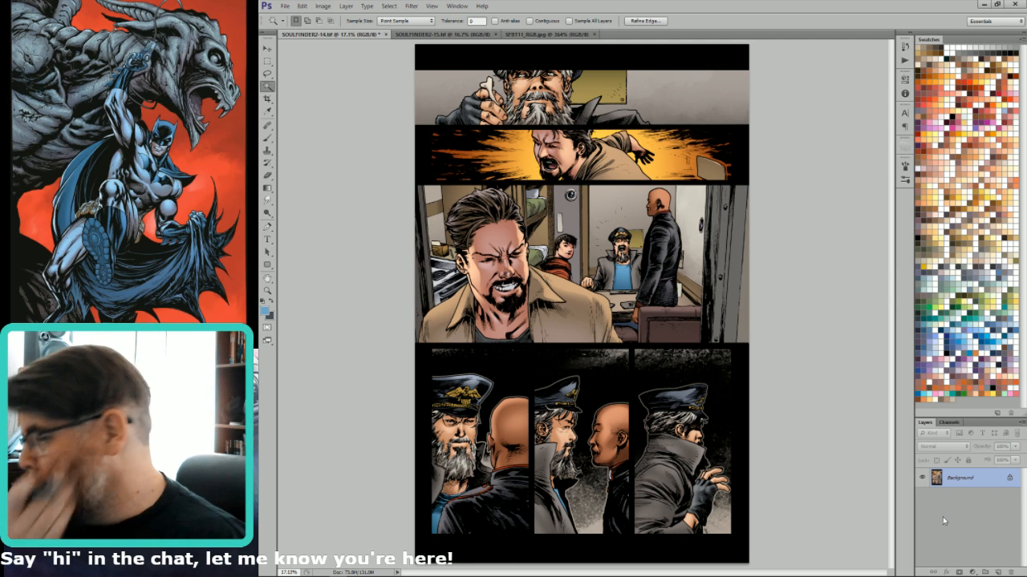
Switch to the open JPG reference page and sample the pale gold from the captain's cap badge.
click(561, 38)
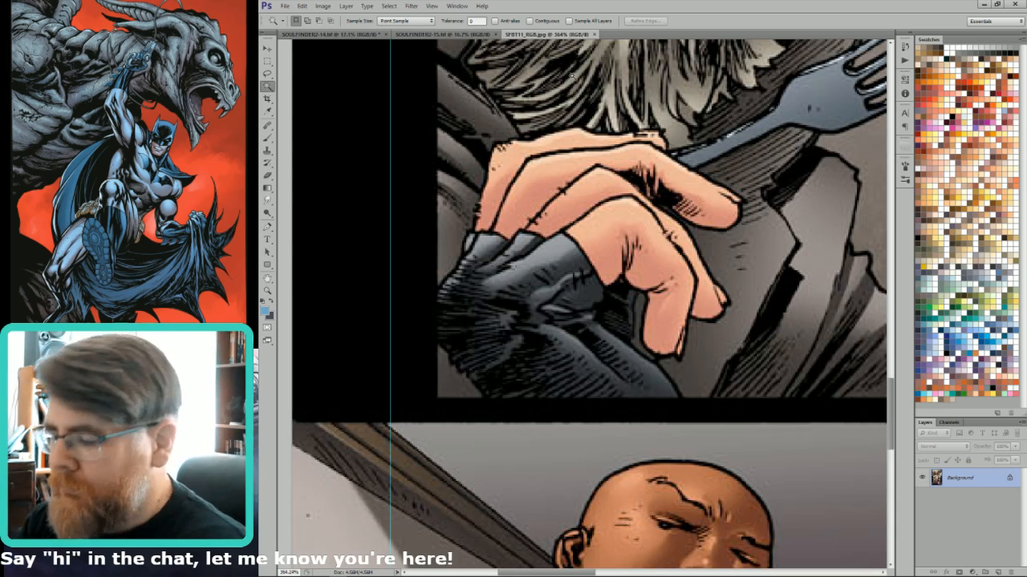
key(u)
key(ctrl+minus)
key(ctrl+minus)
key(ctrl+minus)
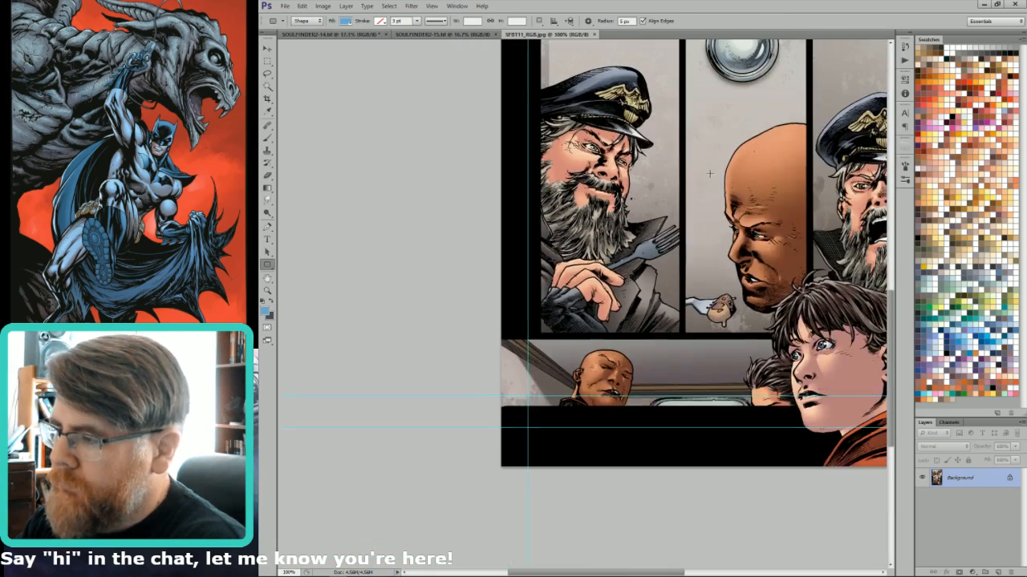
key(i)
drag(647, 77, 746, 178)
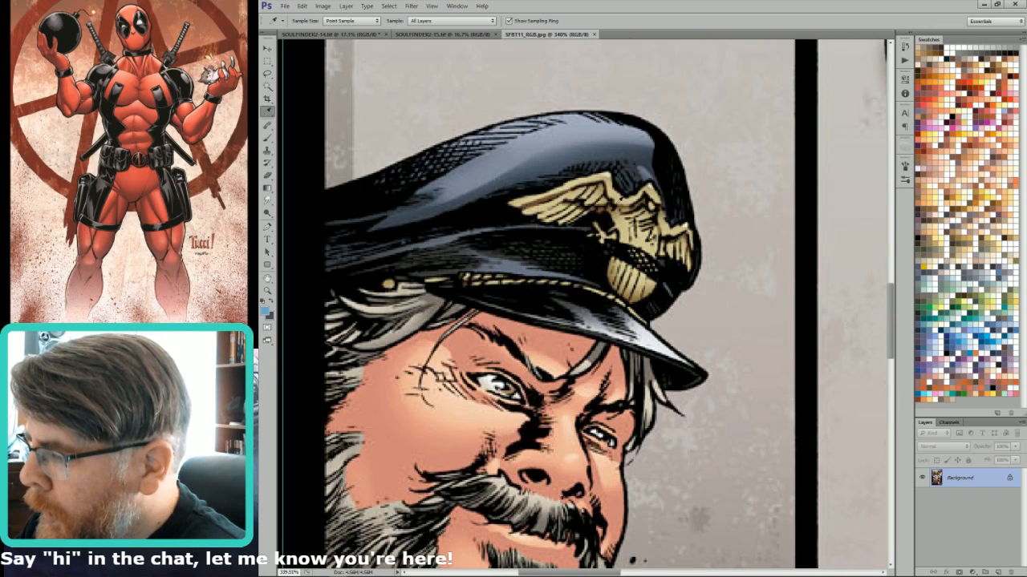
click(604, 203)
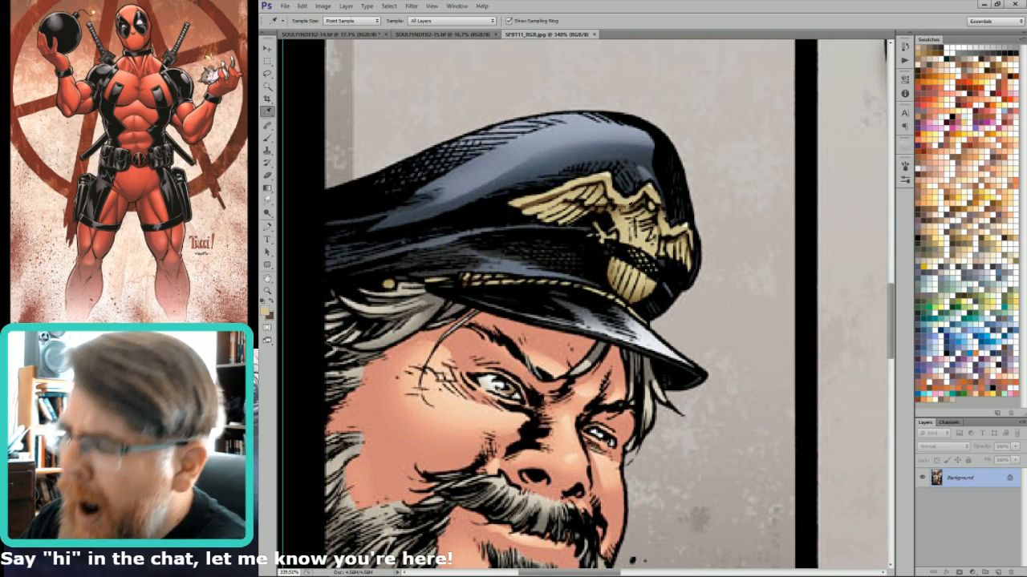
Return to page SOULFINDER2-14 and brush the sampled gold over the front-facing cap's badge in the first bottom panel with an enlarged brush.
click(332, 35)
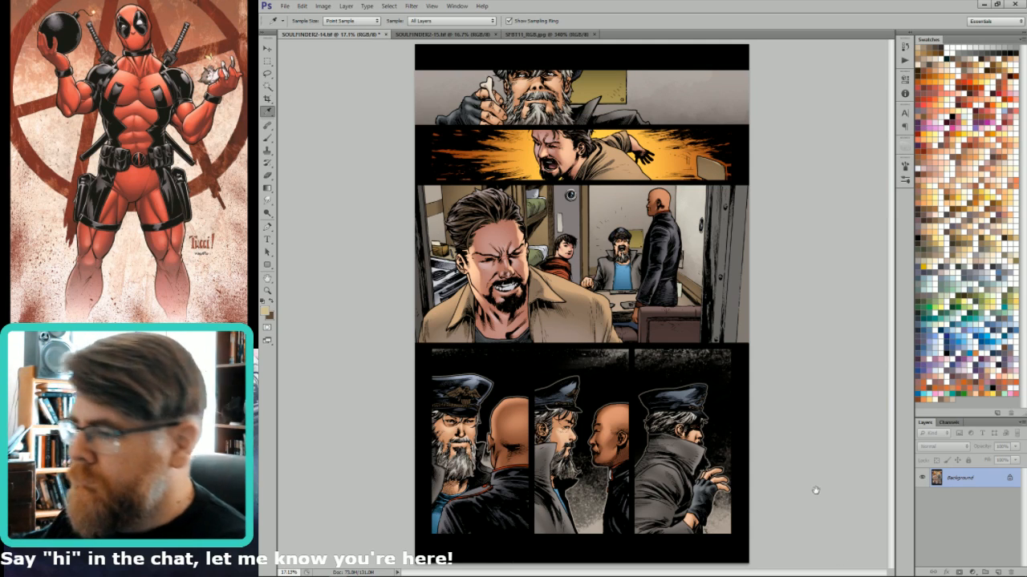
drag(449, 344, 513, 322)
key(b)
key(])
key(])
key(])
key(])
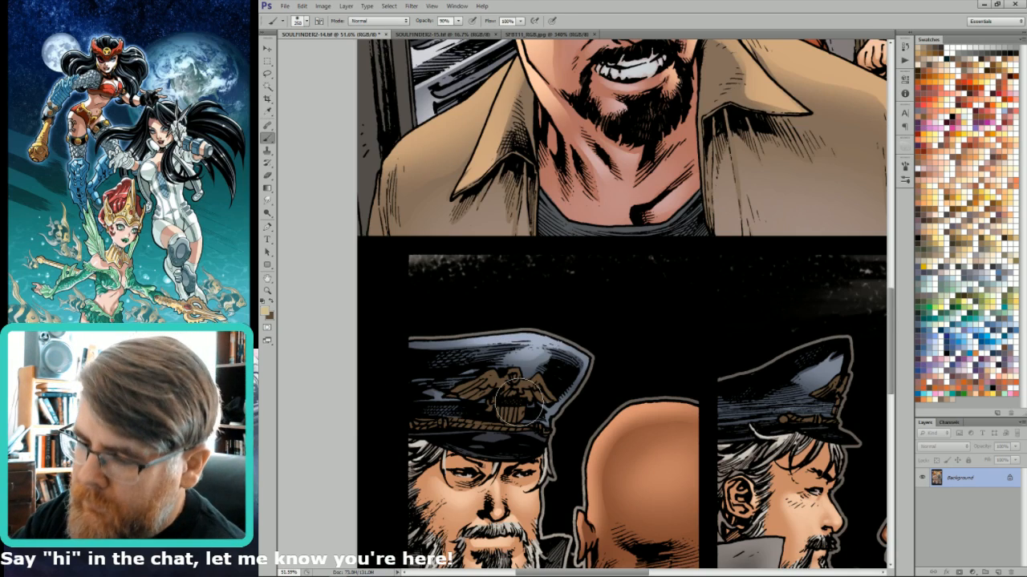
key(])
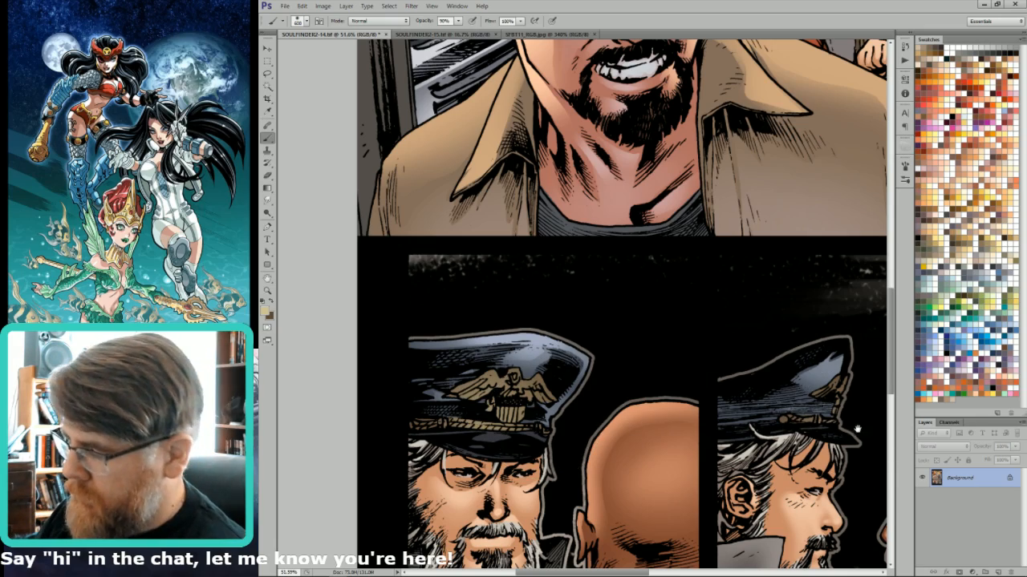
Brush the same gold over the cap badges of the captain in the second and third bottom panels.
drag(858, 429, 614, 385)
drag(760, 409, 723, 403)
drag(846, 454, 751, 481)
key([)
key([)
key([)
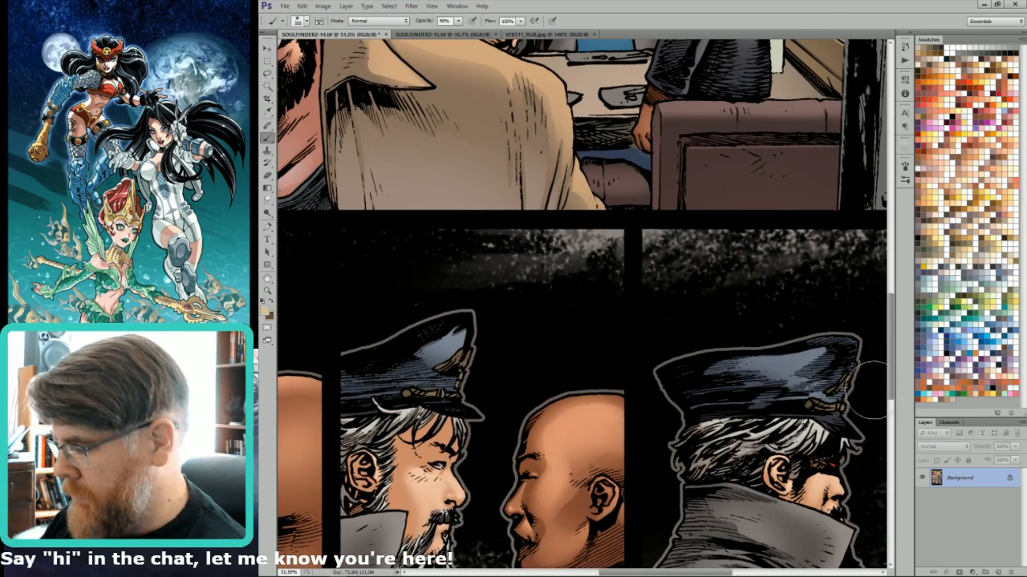
key(ctrl+0)
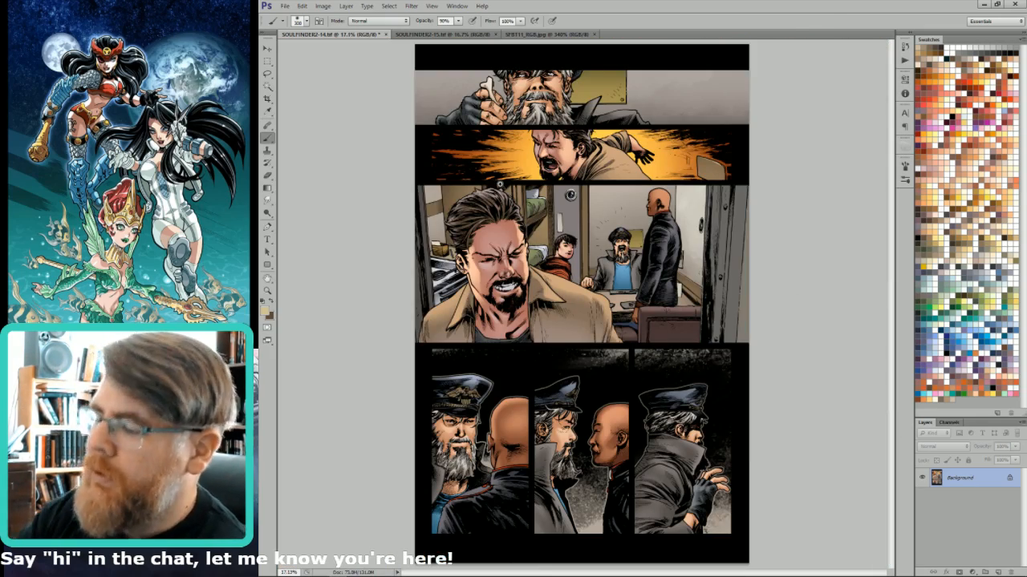
Brush the gold onto the seated captain's cap badge in the third panel with a smaller brush.
scroll(607, 248, up, 8)
key([)
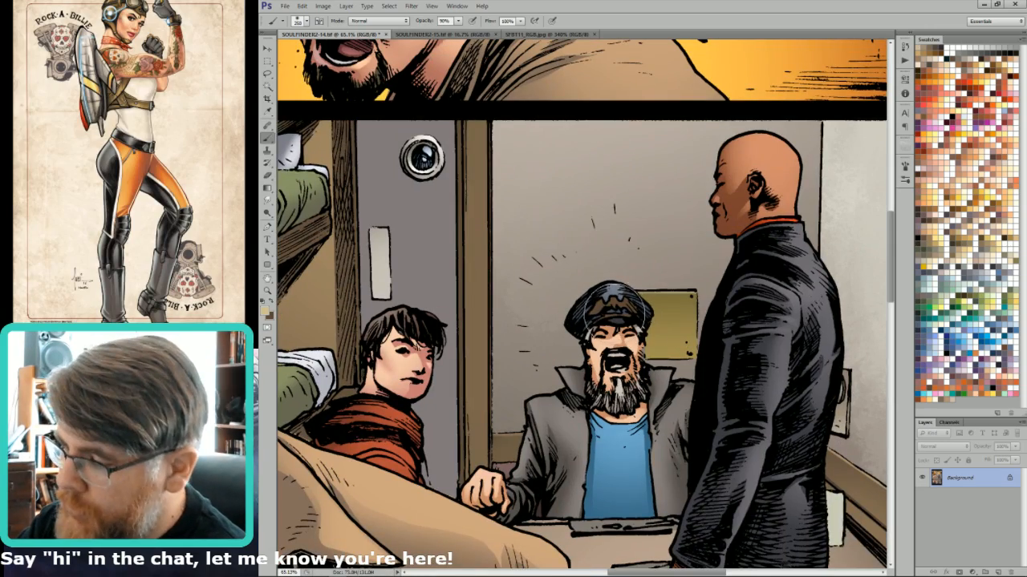
key(ctrl+0)
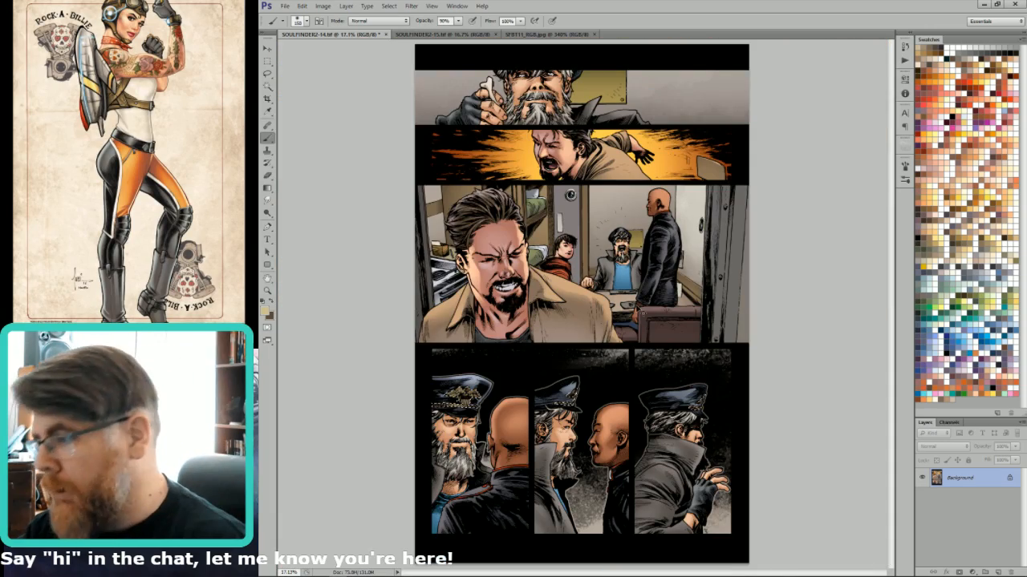
Add a new layer with transparency locked, then lasso highlight shapes on the front-facing cap's braided cord and brush them pale gold.
key(ctrl+shift+alt+n)
key(slash)
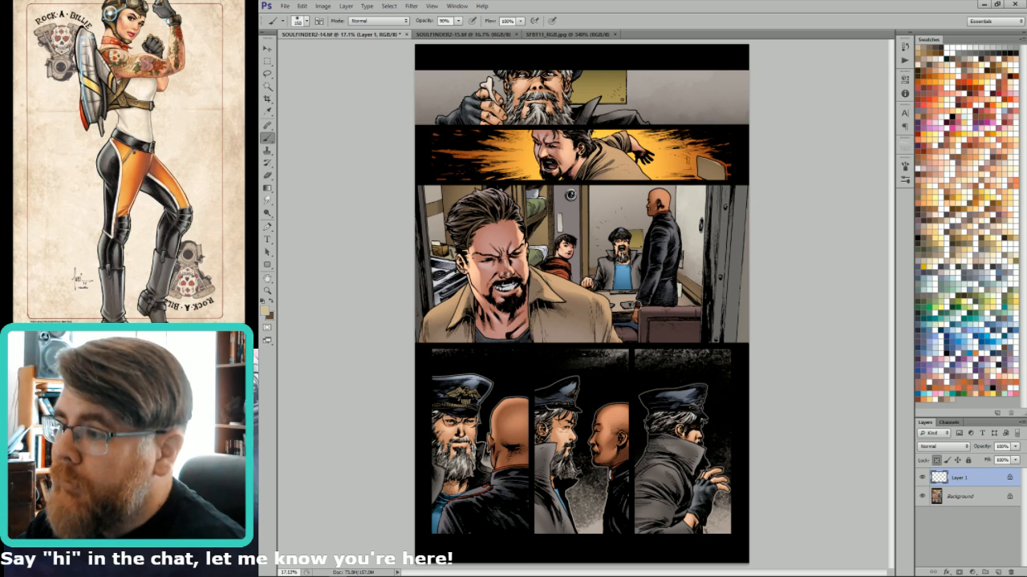
scroll(442, 442, up, 5)
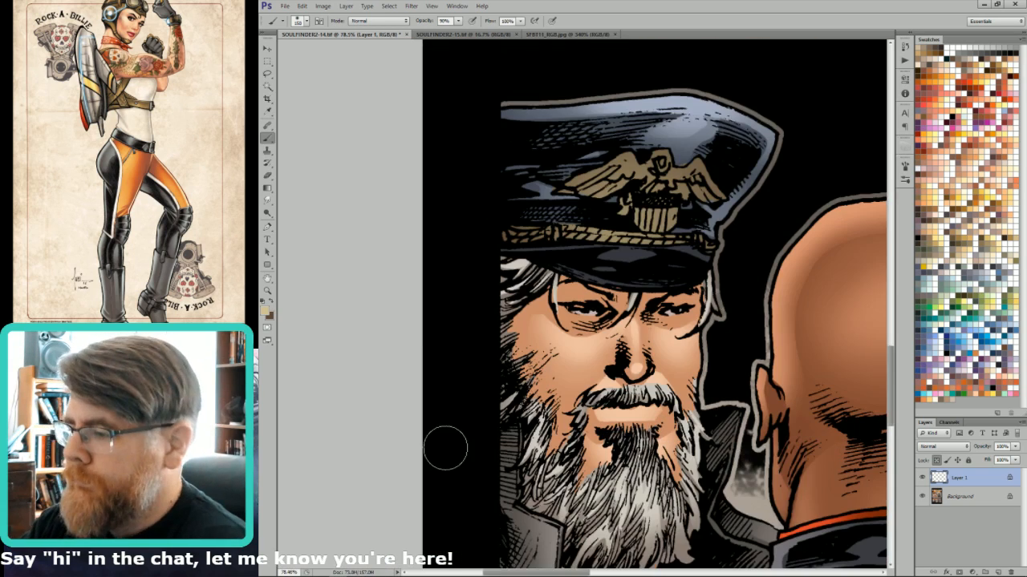
key(l)
mouse_move(551, 238)
mouse_down()
mouse_move(655, 240)
mouse_move(573, 240)
mouse_up()
key(b)
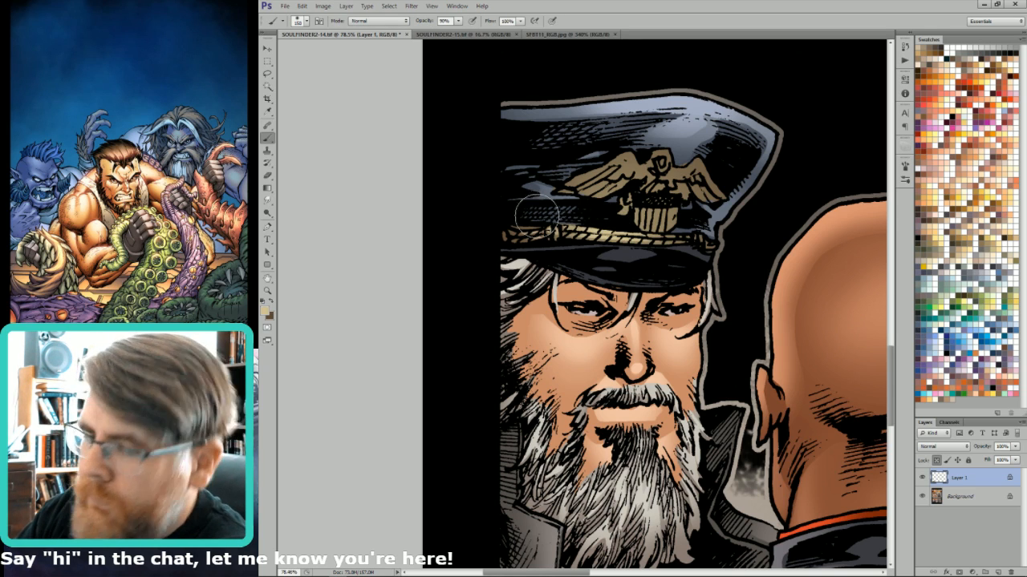
Lasso the shield beneath the eagle on the front-facing cap and brush it pale gold.
key(l)
drag(708, 202, 725, 260)
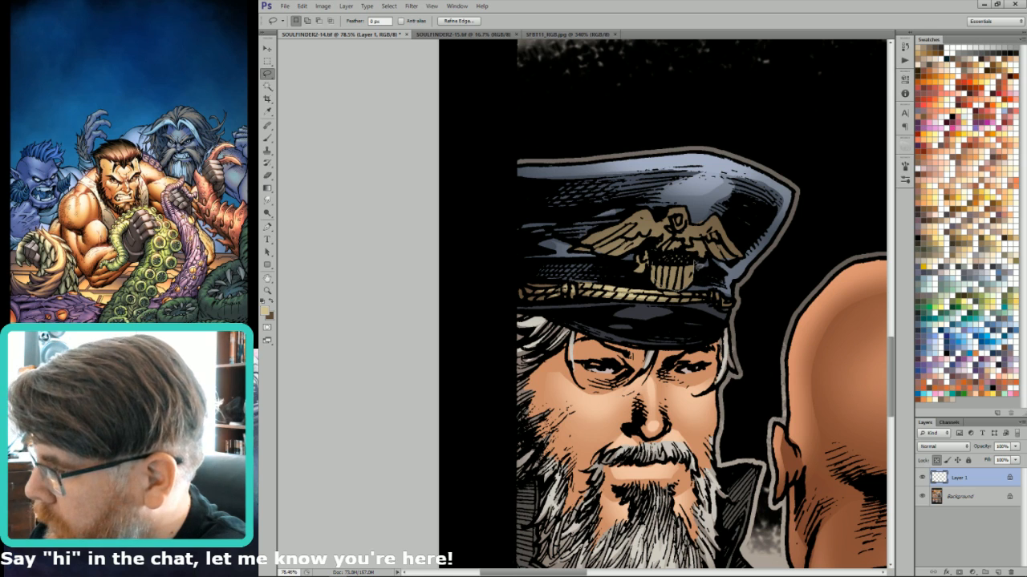
key(b)
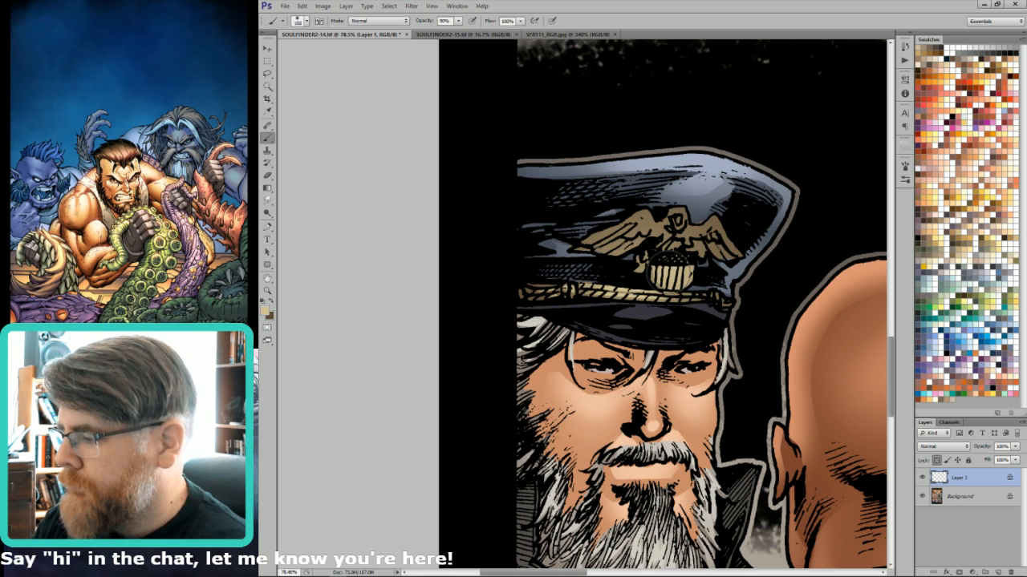
Lasso highlight shapes on the eagle's wings and head, and limit the selection to the badge's flat colour area.
key(l)
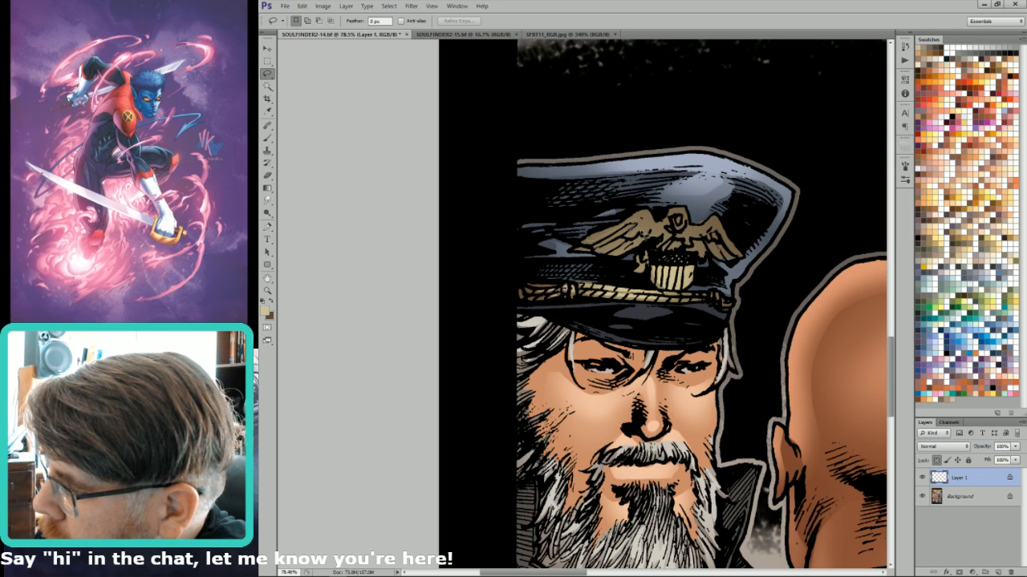
mouse_move(649, 219)
mouse_down()
mouse_move(587, 262)
mouse_move(615, 266)
mouse_move(627, 245)
mouse_move(552, 272)
mouse_move(572, 259)
mouse_up()
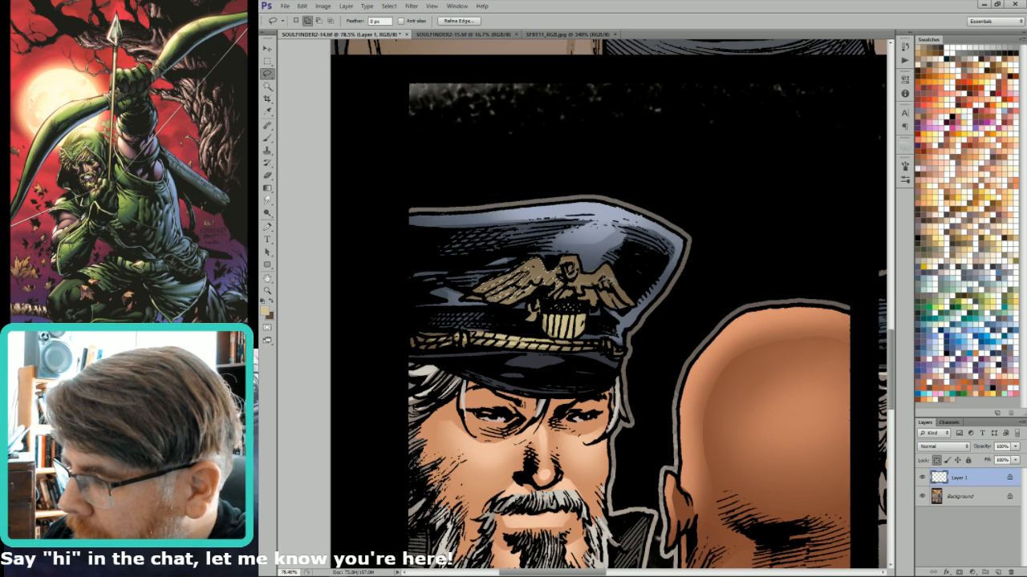
mouse_move(635, 311)
mouse_down()
mouse_move(600, 255)
mouse_move(564, 259)
mouse_move(551, 291)
mouse_move(591, 302)
mouse_move(569, 301)
mouse_move(604, 284)
mouse_up()
key(ctrl+6)
key(w)
alt+shift+click(586, 279)
key(ctrl+2)
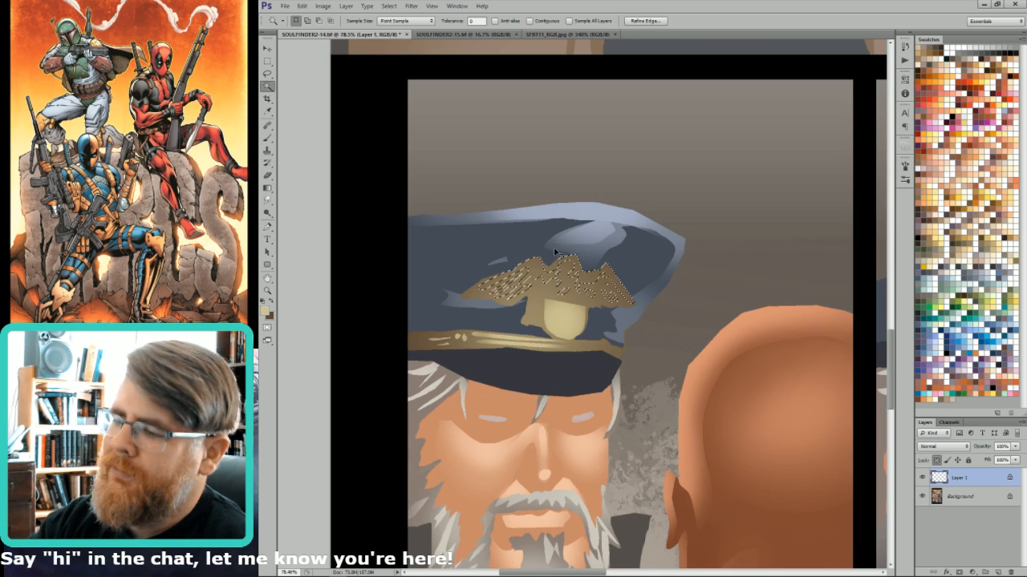
Brush pale gold onto the selected highlight shapes on the wings and head of the front-facing cap's eagle.
key(ctrl+h)
key(b)
mouse_move(562, 262)
mouse_down()
mouse_move(519, 272)
mouse_move(565, 259)
mouse_move(615, 276)
mouse_up()
key(ctrl+6)
key(grave)
Select the front-facing cap badge by its flat colour area and brush more pale gold over the eagle's head and upper wings.
key(ctrl+8)
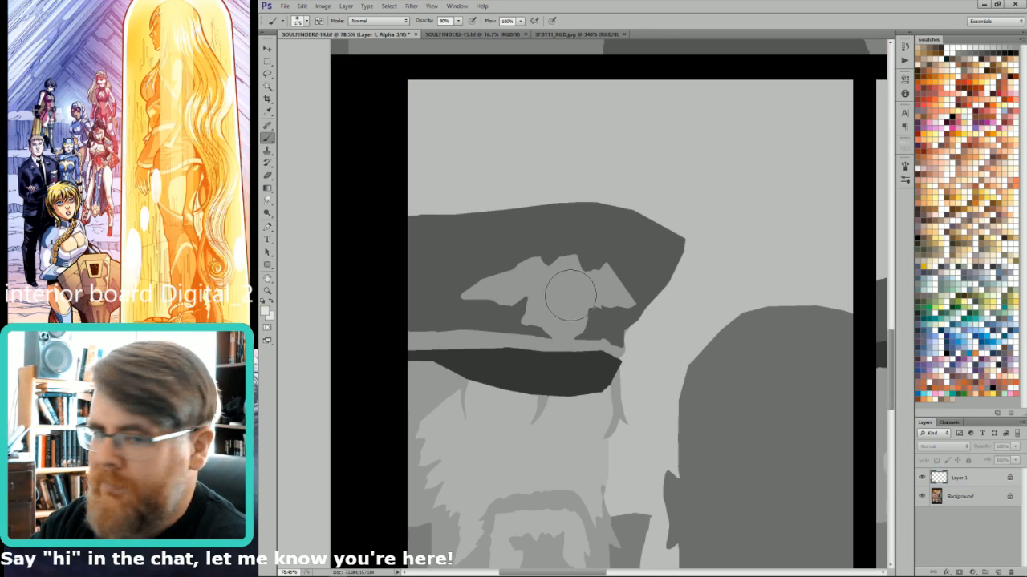
key(w)
click(570, 294)
key(ctrl+2)
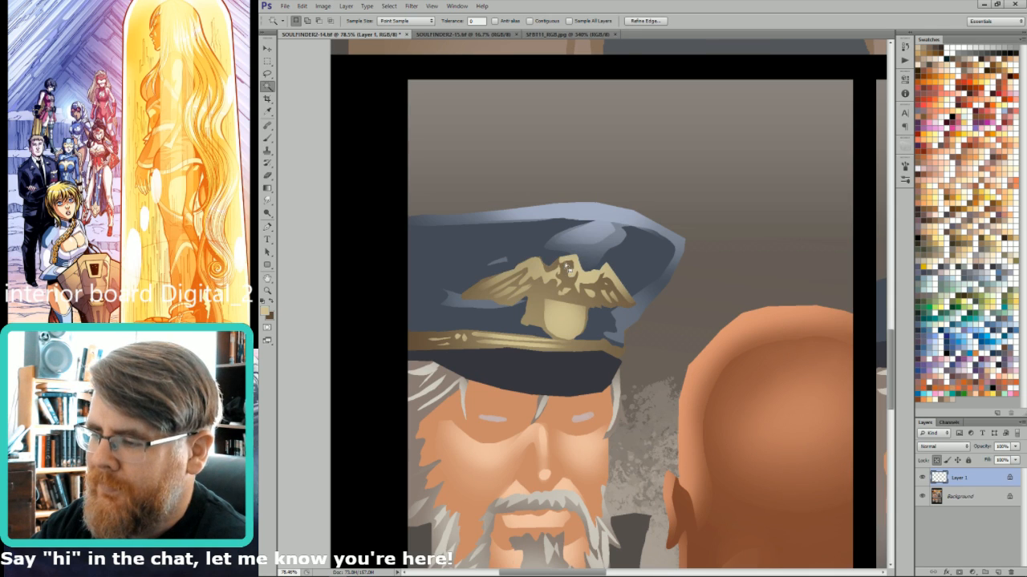
key(ctrl+h)
key(b)
drag(533, 252, 601, 277)
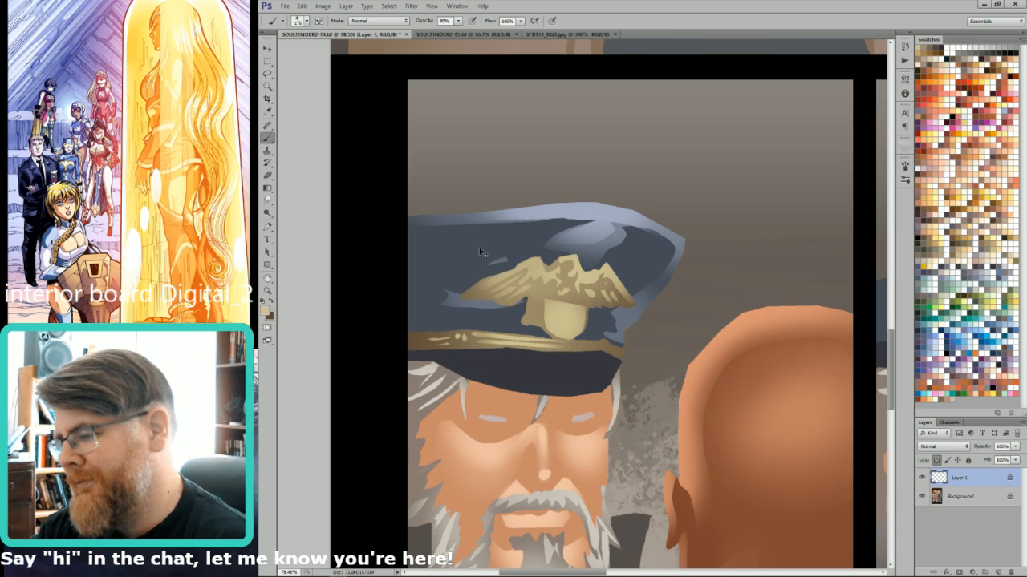
key(ctrl+6)
key(grave)
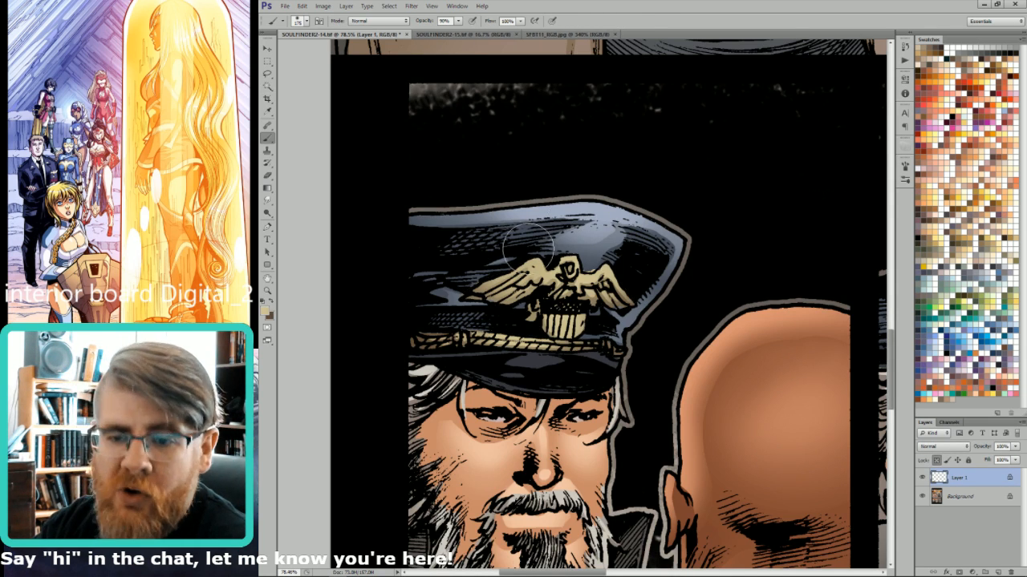
Lasso highlight shapes on the badge of the profile captain's cap in the middle bottom panel and brush them pale gold.
key(l)
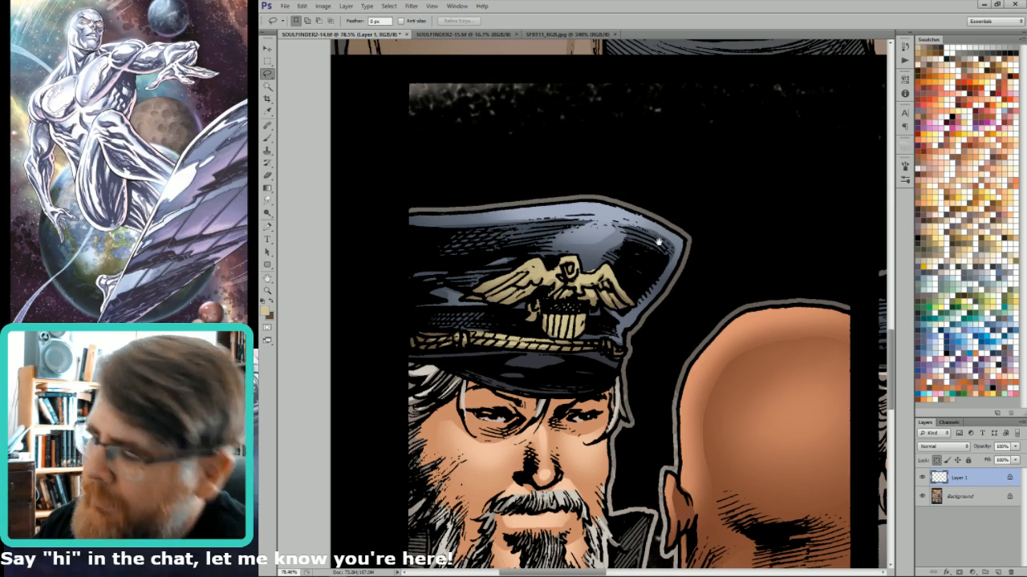
key(ctrl+0)
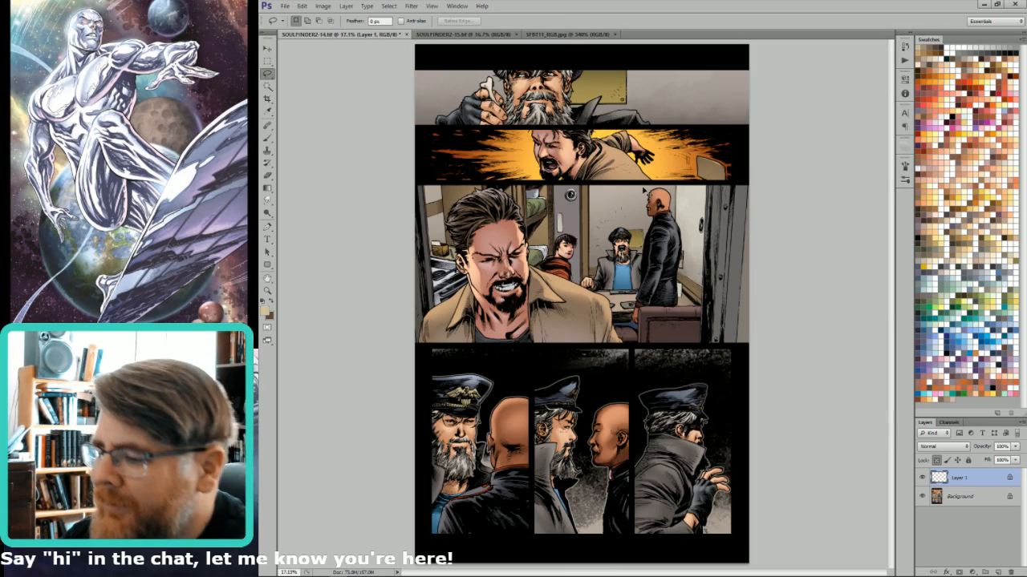
drag(504, 426, 631, 353)
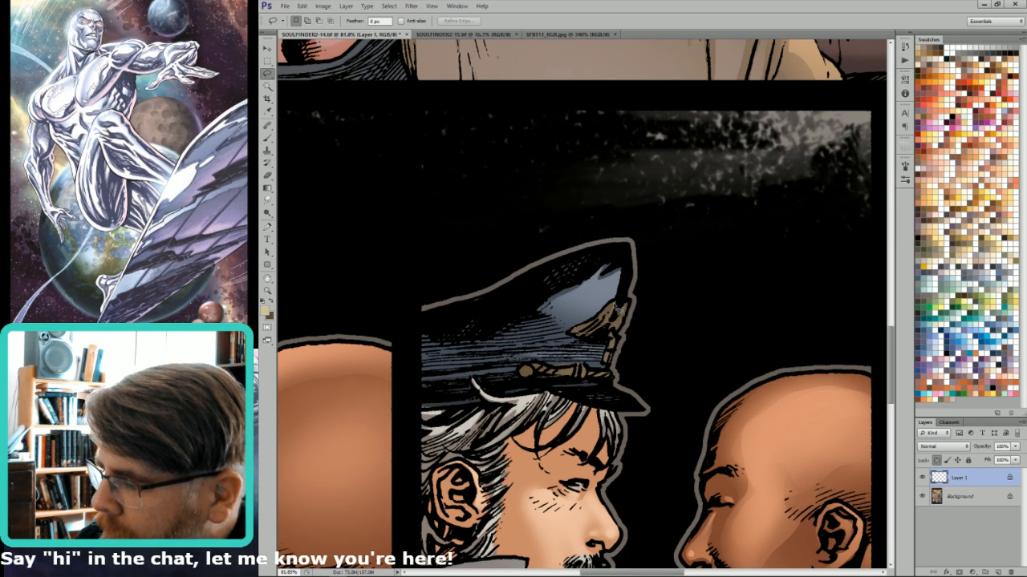
mouse_move(599, 319)
mouse_down()
mouse_move(624, 317)
mouse_move(619, 334)
mouse_move(630, 316)
mouse_move(618, 344)
mouse_up()
key(ctrl+h)
key(b)
mouse_move(626, 290)
mouse_down()
mouse_move(623, 334)
mouse_move(631, 306)
mouse_move(634, 333)
mouse_move(610, 346)
mouse_up()
Lasso highlight shapes on the braided cord of the profile captain's cap and brush them pale gold.
key(l)
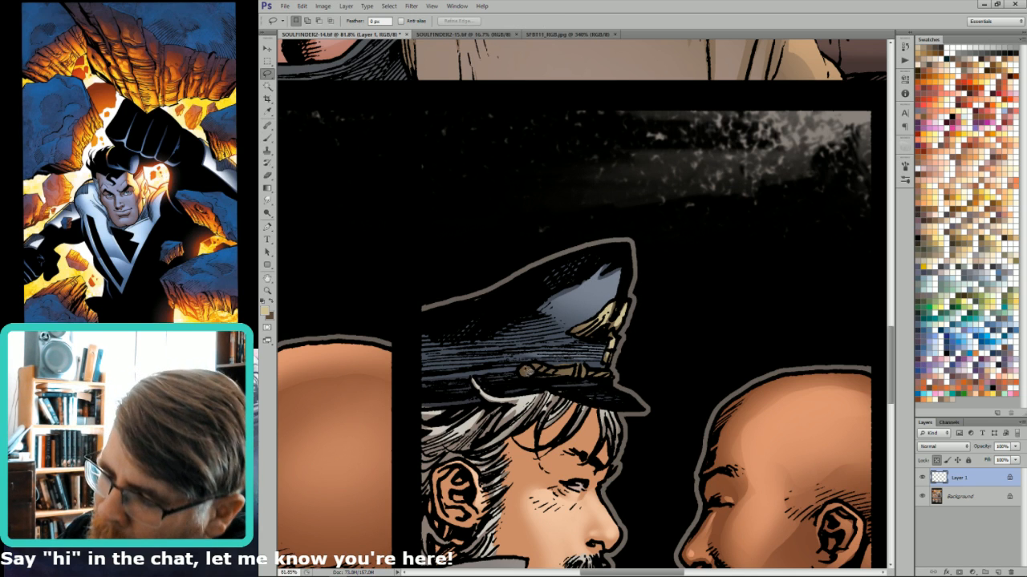
mouse_move(533, 368)
mouse_down()
mouse_move(531, 376)
mouse_move(608, 380)
mouse_move(566, 365)
mouse_move(617, 365)
mouse_up()
key(b)
Lasso highlight shapes on the cord and badge of the captain's cap in the last panel and brush them pale gold.
key(ctrl+minus)
key(ctrl+minus)
key(ctrl+minus)
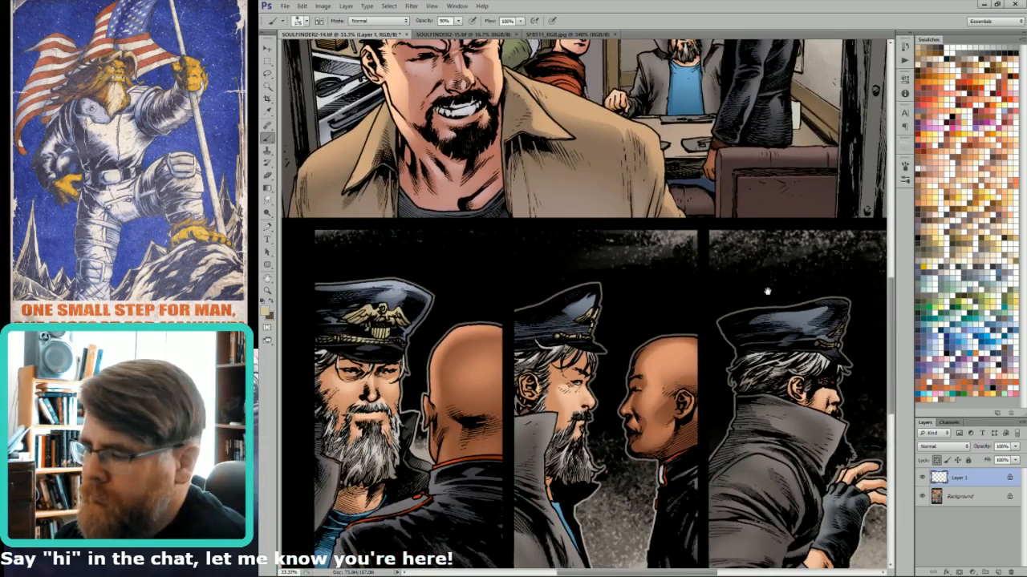
drag(768, 292, 613, 319)
drag(612, 428, 721, 282)
key(l)
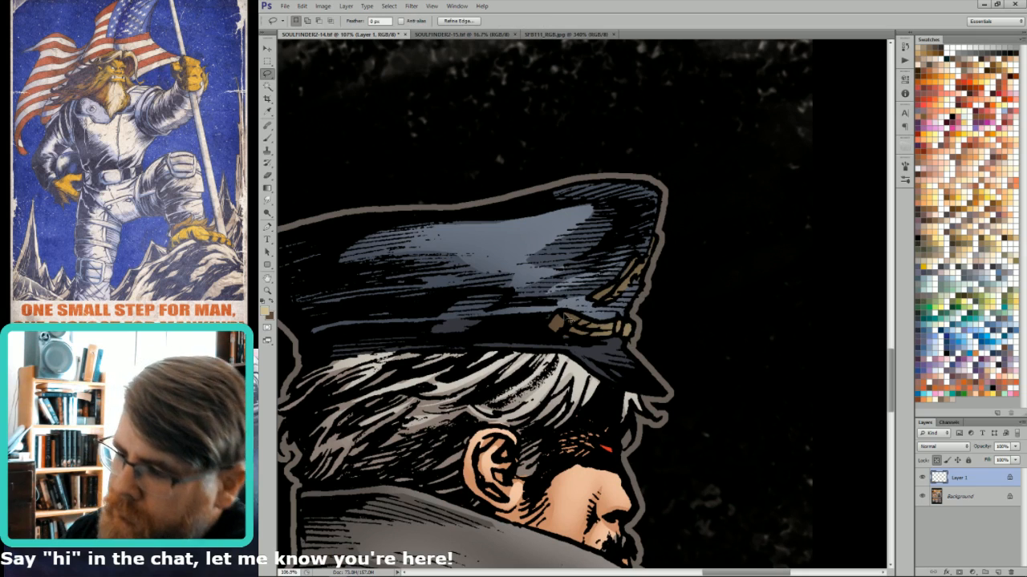
mouse_move(565, 324)
mouse_down()
mouse_move(555, 327)
mouse_move(637, 335)
mouse_up()
mouse_move(635, 283)
mouse_down()
mouse_move(635, 264)
mouse_move(601, 302)
mouse_up()
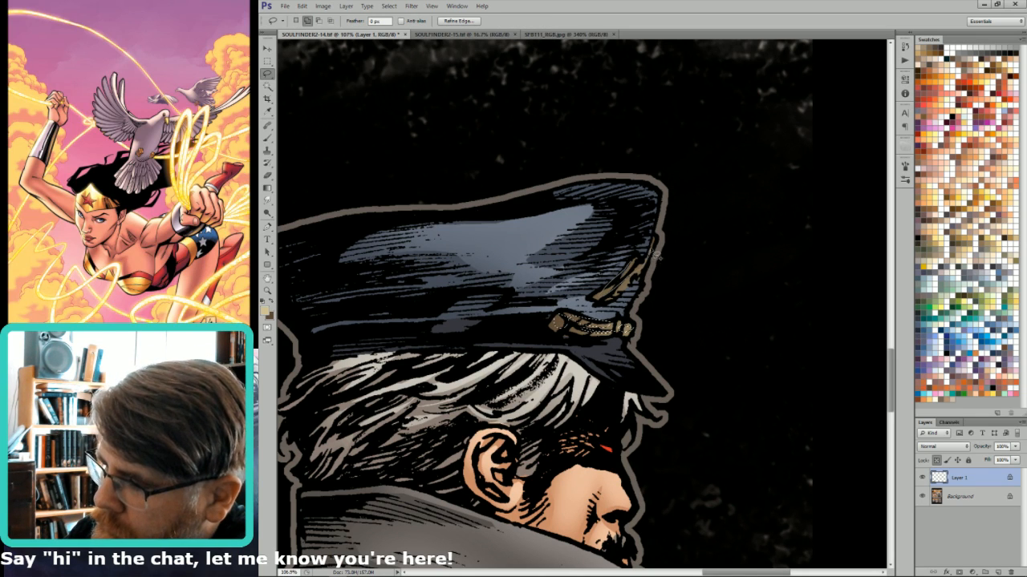
key(b)
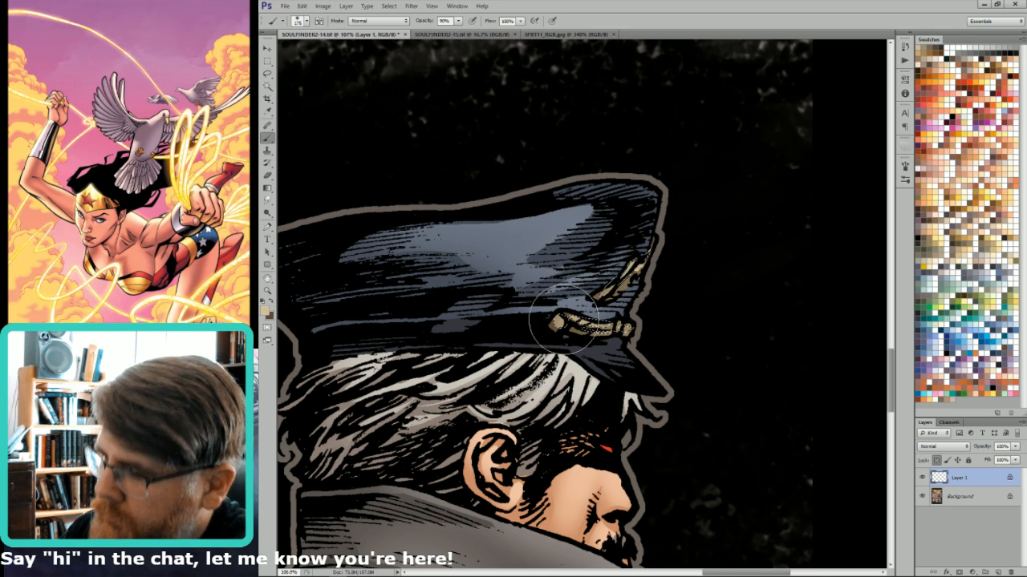
Merge the highlight layer into the background and save the page.
key(ctrl+0)
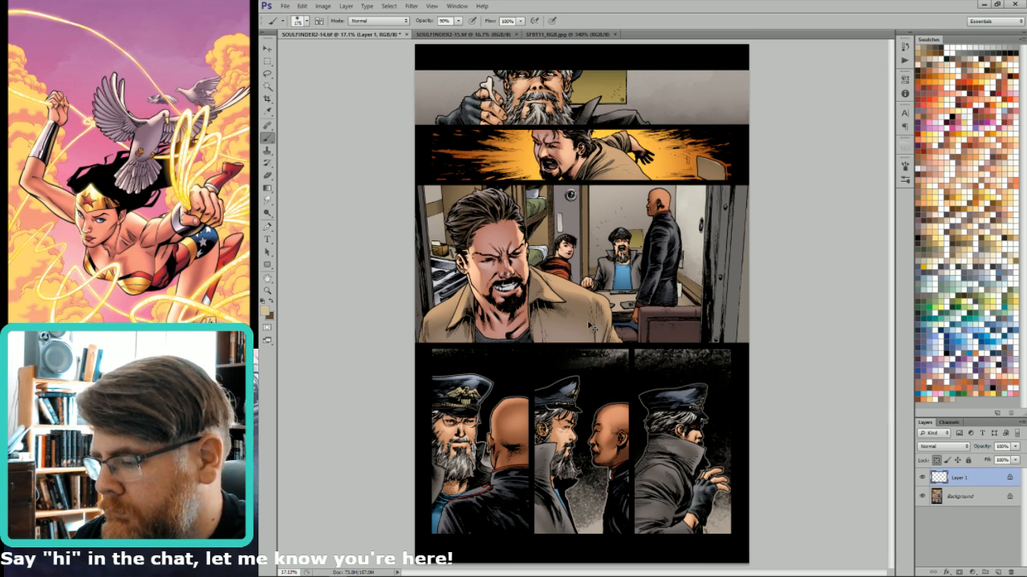
key(ctrl+e)
key(ctrl+s)
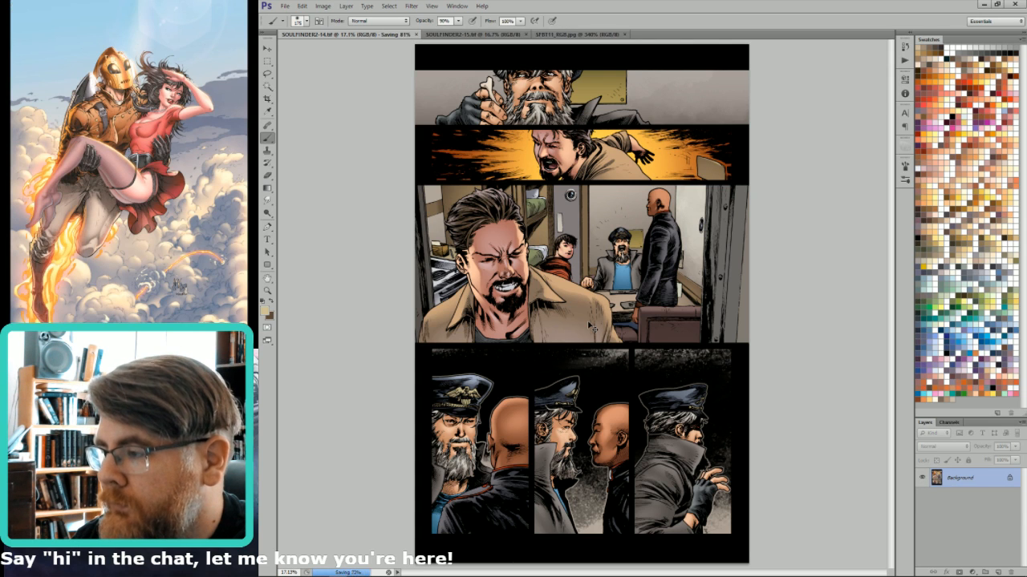
Select the door behind the boy in the third panel, check the reference page, and shade the door with a 30% opacity gradient.
key(w)
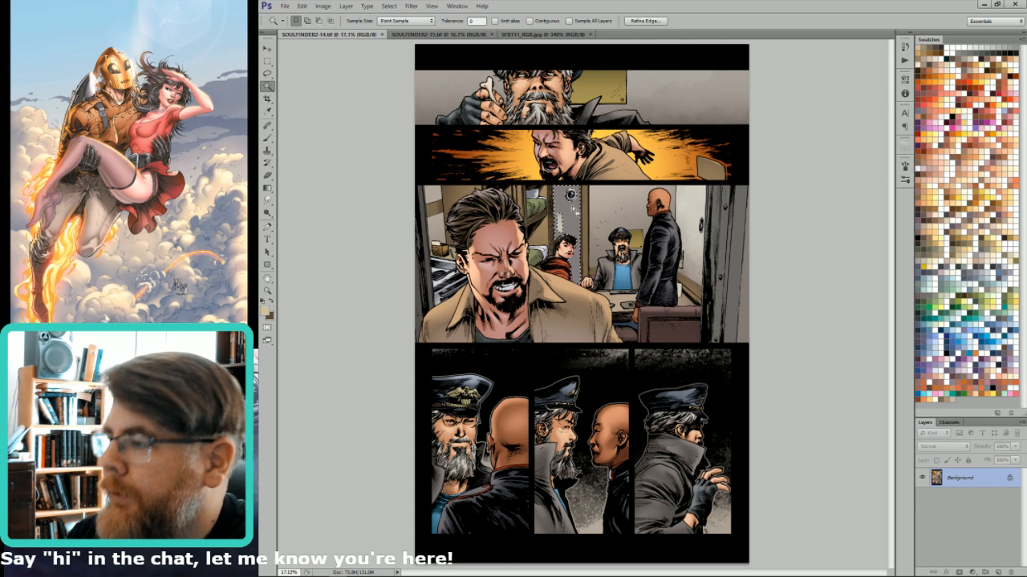
key(i)
click(545, 34)
key(ctrl+0)
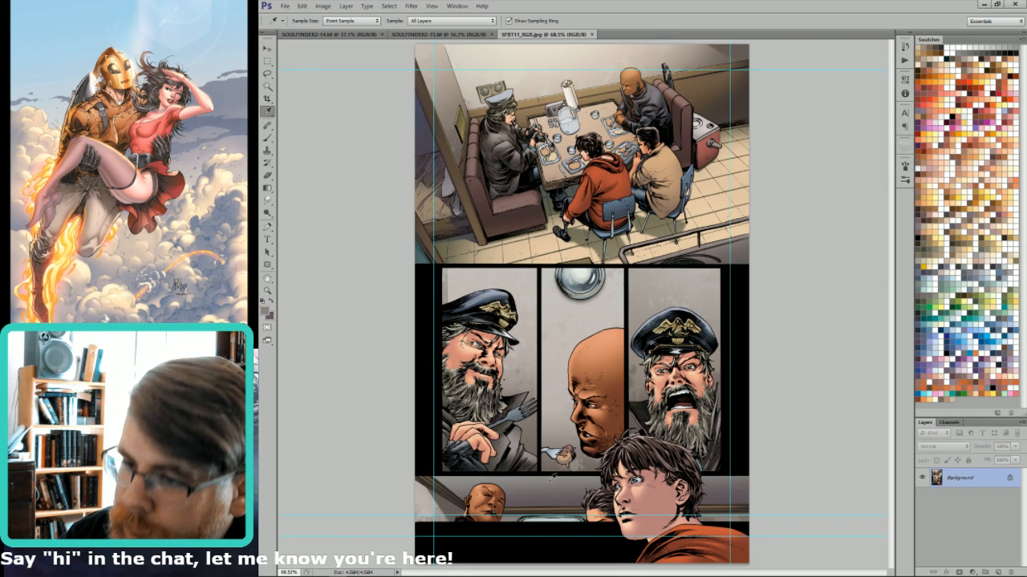
click(366, 34)
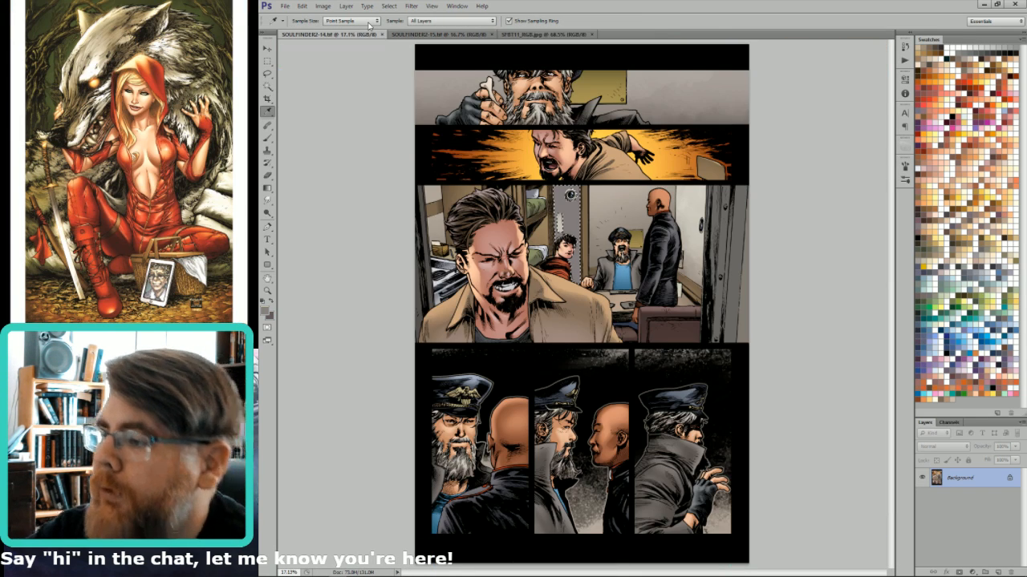
key(g)
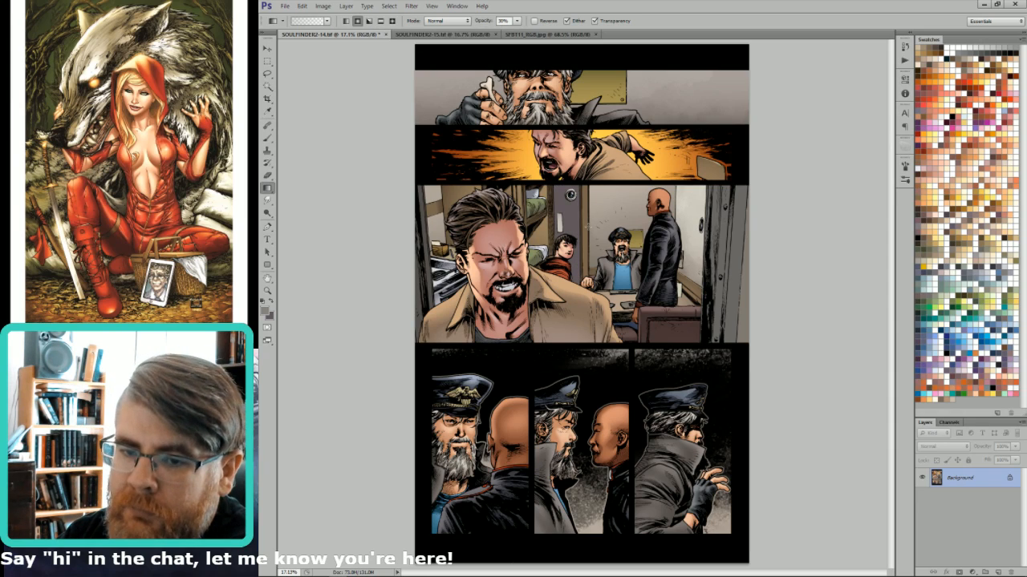
drag(619, 143, 515, 386)
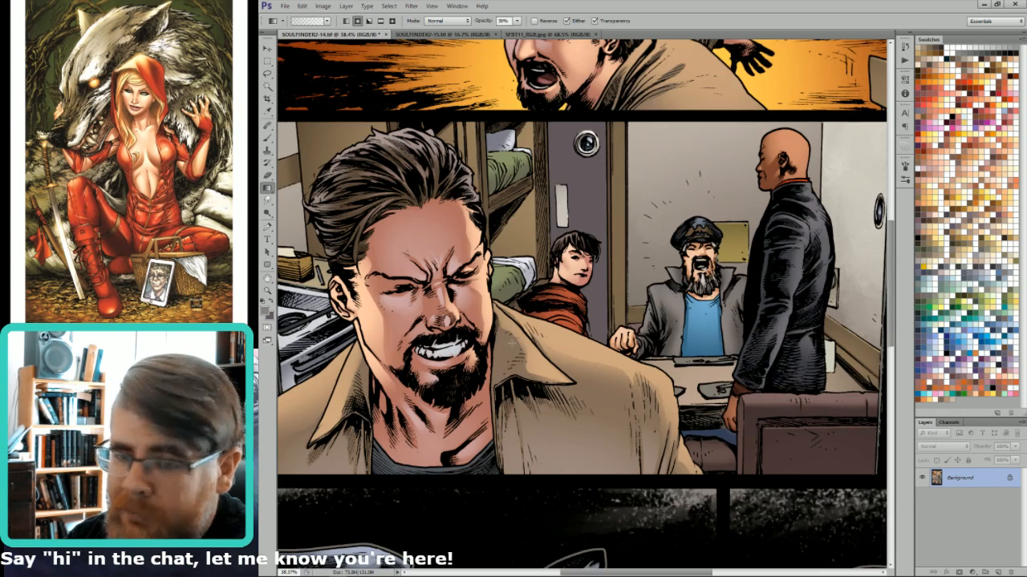
Limit the selection to the door behind the boy and brush grey over it with a large soft brush.
key(m)
drag(623, 127, 752, 392)
key(alt)
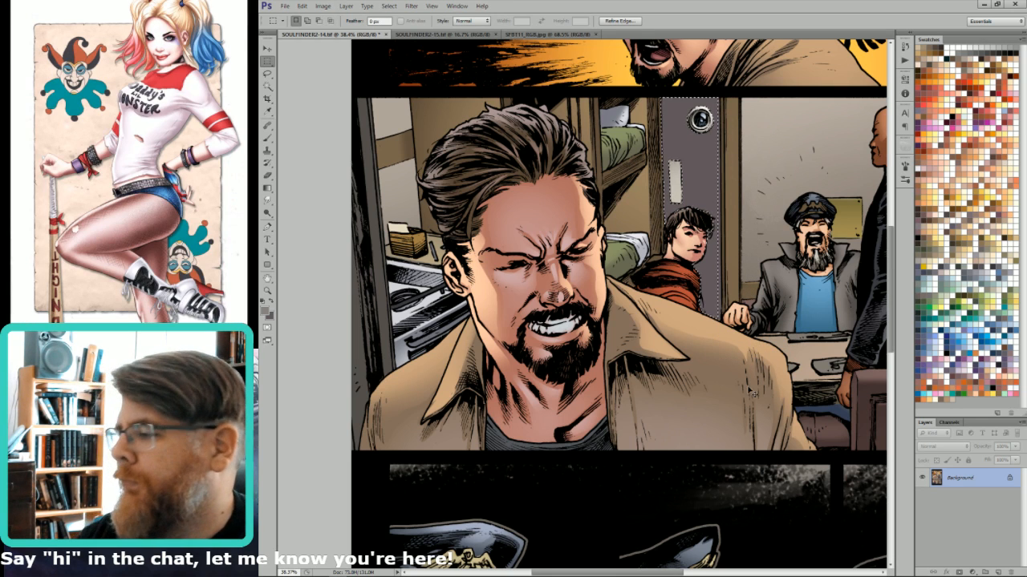
key(b)
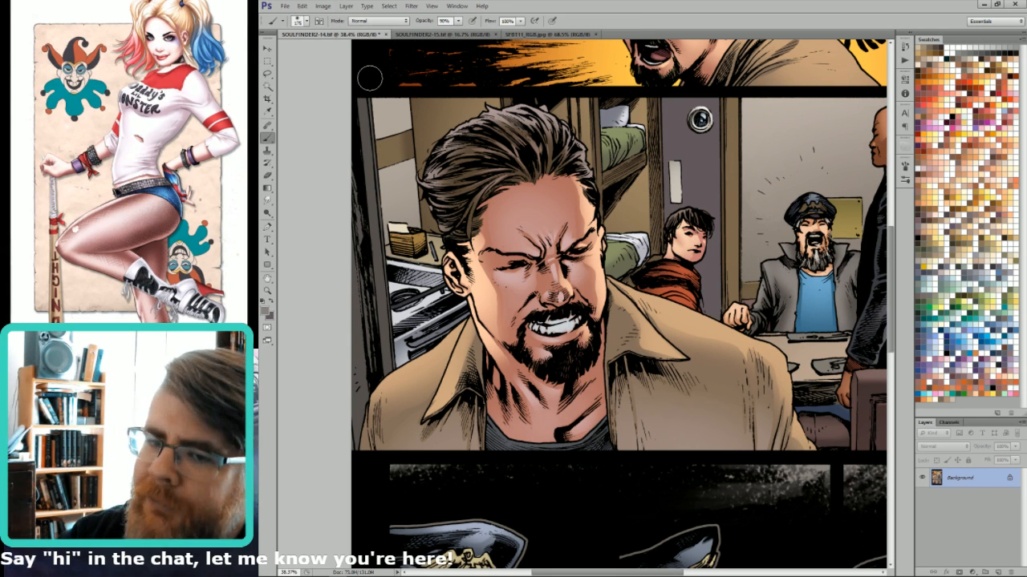
key(bracketright)
key(bracketright)
key(bracketright)
key(bracketright)
key(bracketright)
key(bracketright)
key(bracketright)
key(bracketright)
key(bracketright)
key(bracketright)
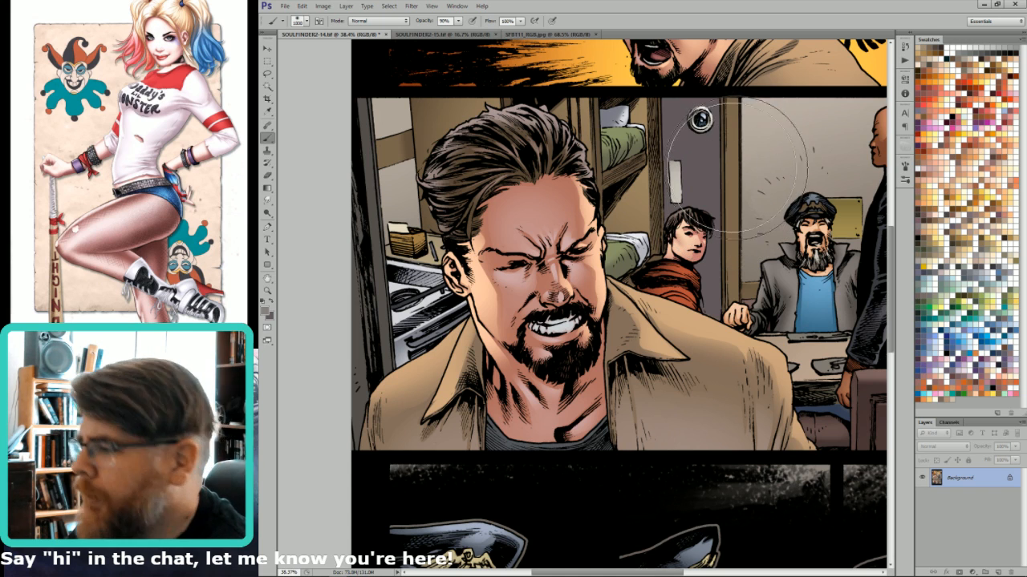
key(bracketleft)
key(bracketleft)
key(bracketleft)
key(bracketleft)
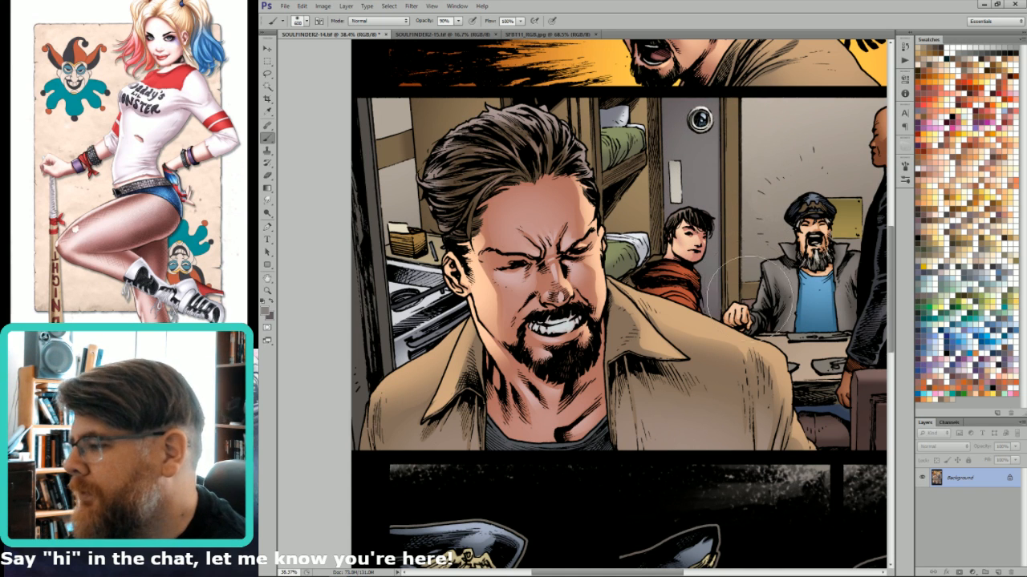
key(bracketleft)
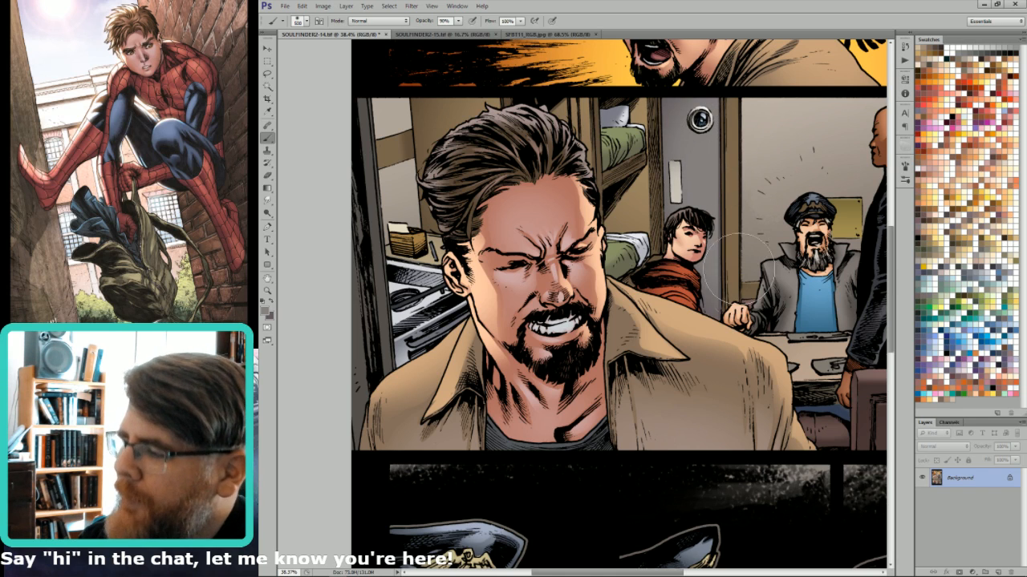
drag(707, 243, 737, 368)
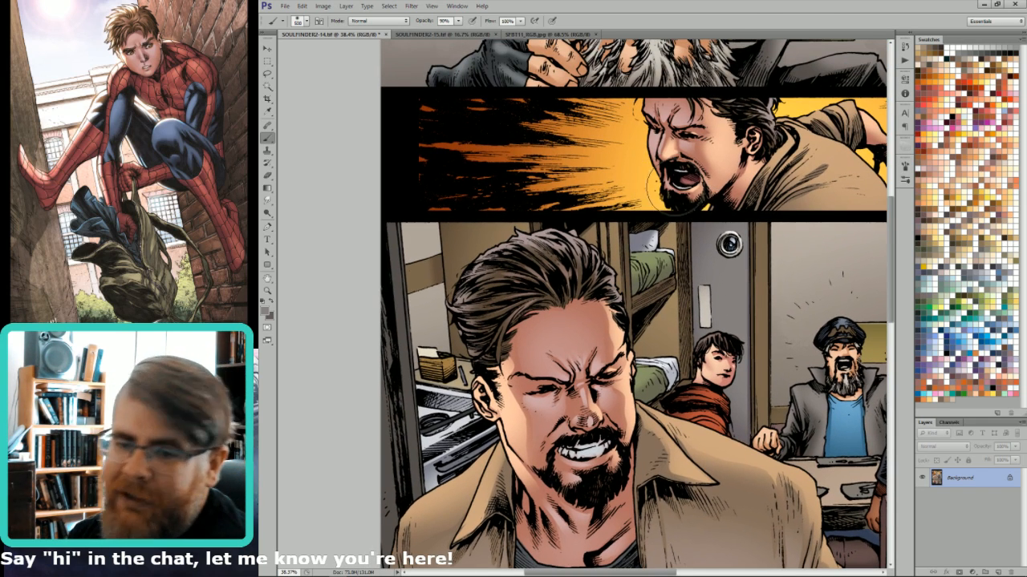
Select the narrow plate on the door behind the boy by its flat colour and shade it grey with a much smaller brush.
key(bracketleft)
key(bracketleft)
key(bracketleft)
key(bracketleft)
key(bracketleft)
key(bracketleft)
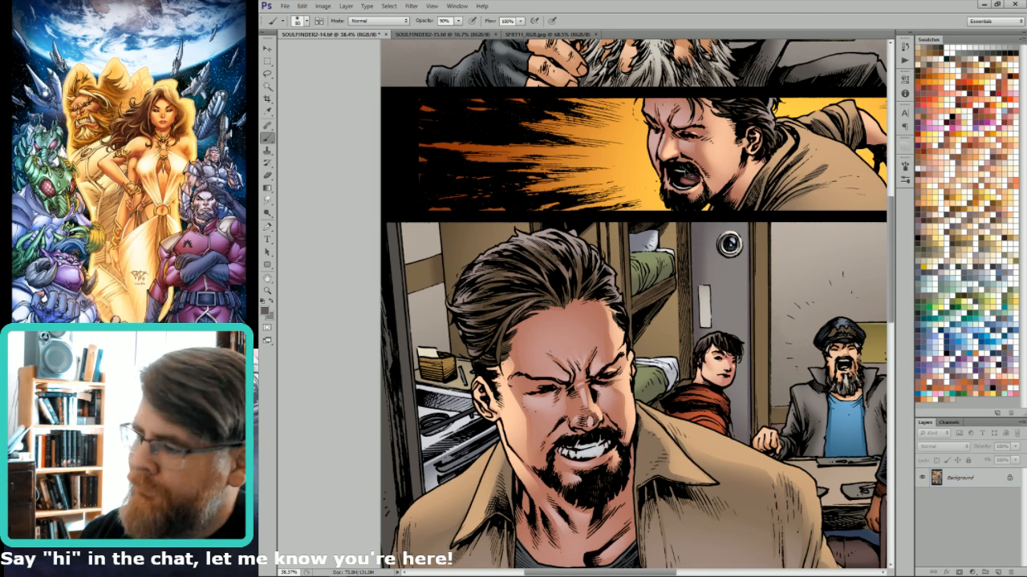
key(ctrl+7)
key(w)
key(ctrl+6)
key(ctrl+2)
key(b)
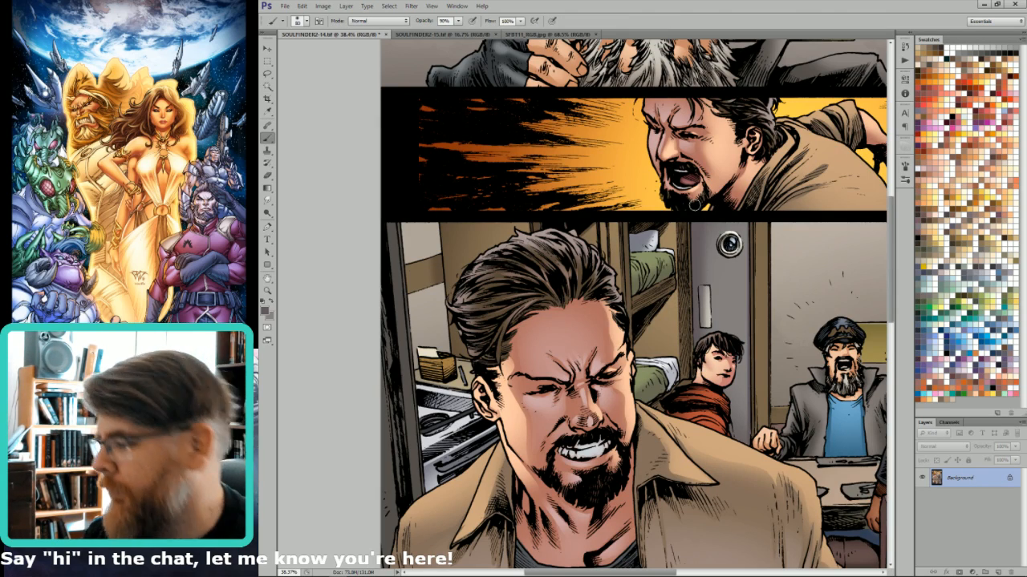
key(ctrl+0)
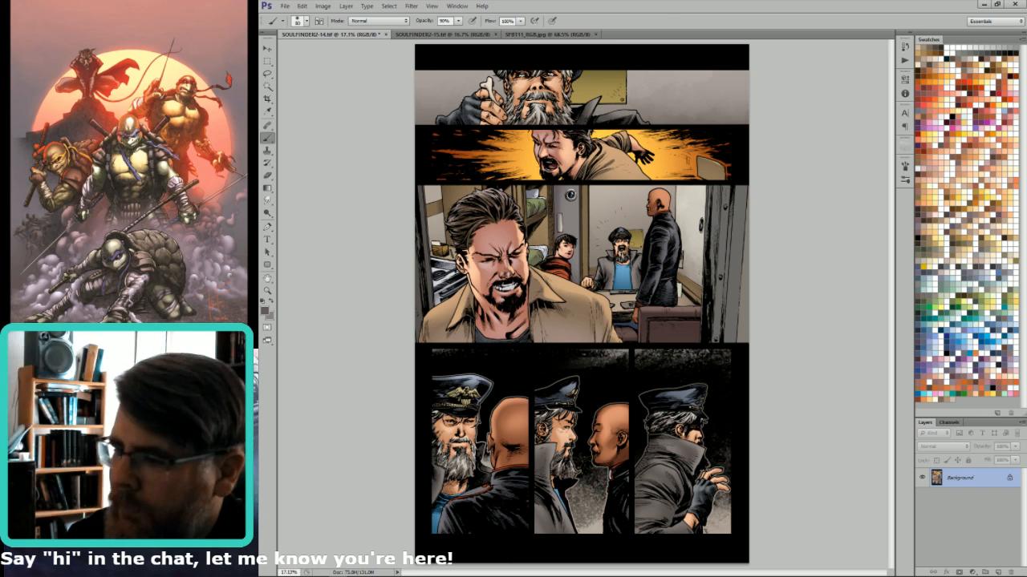
Select the white paper areas in the third panel and choose pale cream swatches as the gradient colours.
key(w)
click(688, 275)
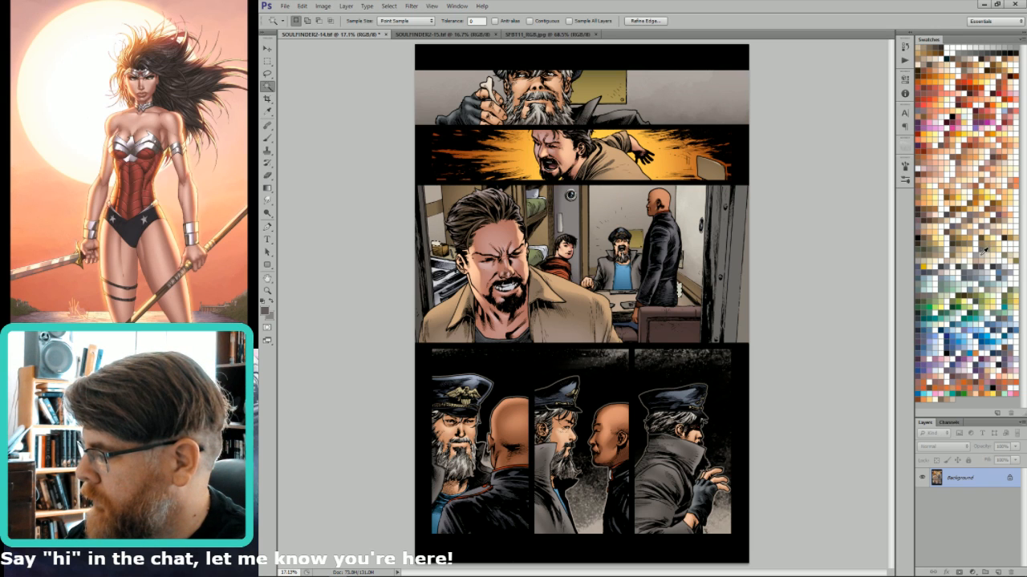
click(996, 256)
key(g)
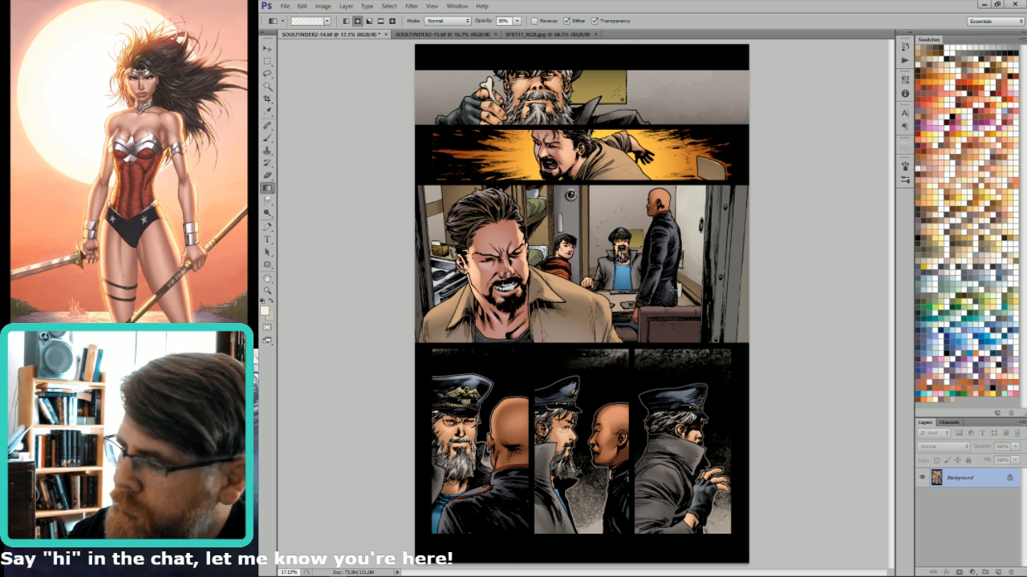
click(984, 252)
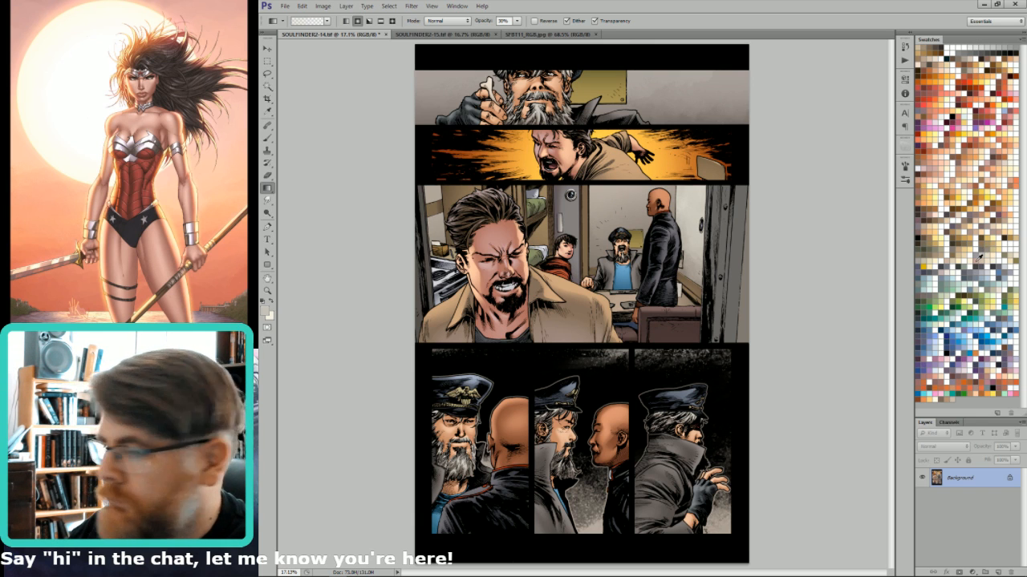
click(976, 261)
key(x)
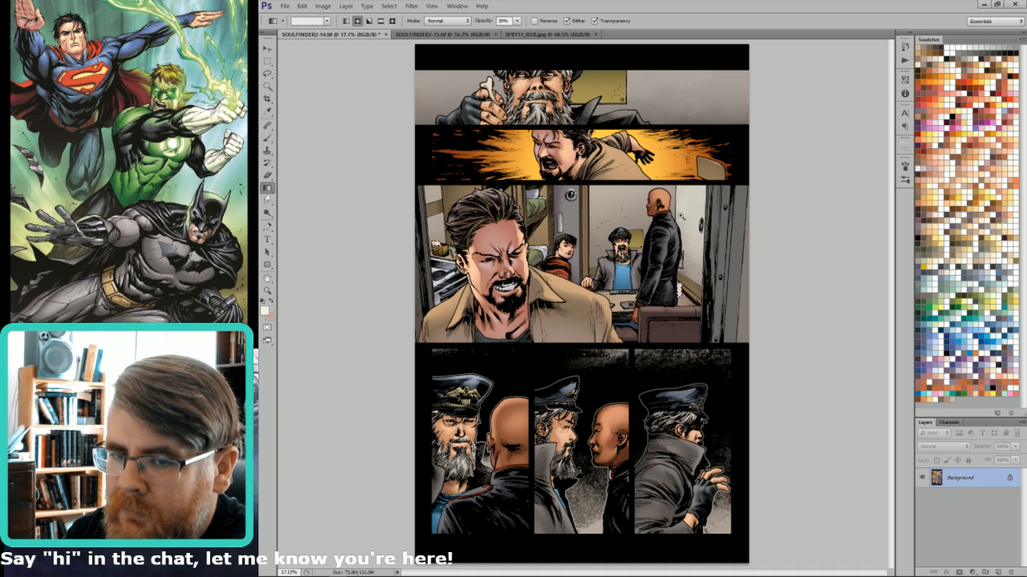
Select the metal trays on the third panel's table and fill them with the light blue-grey sampled from a tray on the reference page.
drag(681, 216, 653, 331)
key(b)
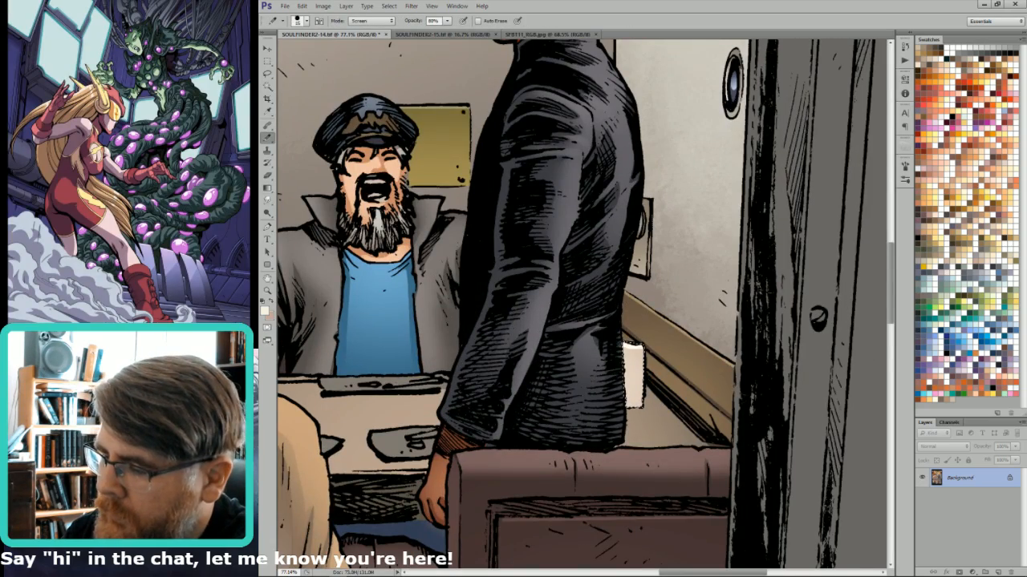
drag(520, 334, 713, 311)
key(w)
click(577, 366)
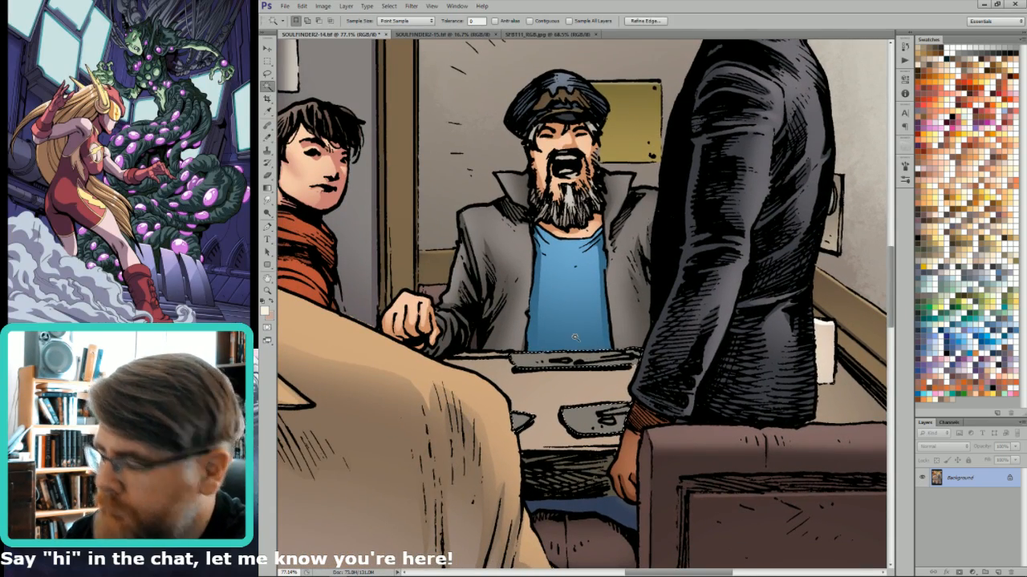
click(564, 35)
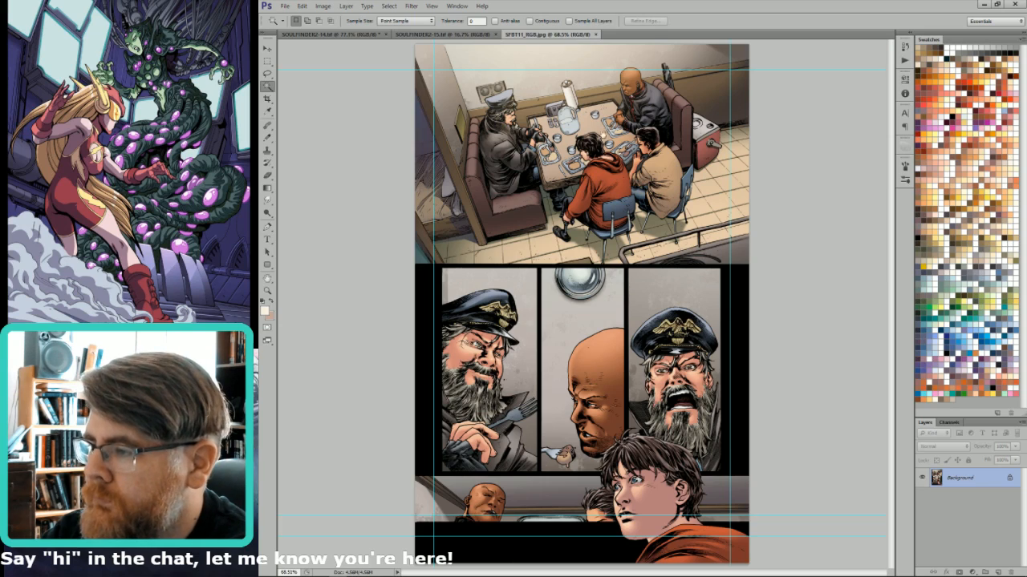
drag(565, 122, 628, 122)
key(i)
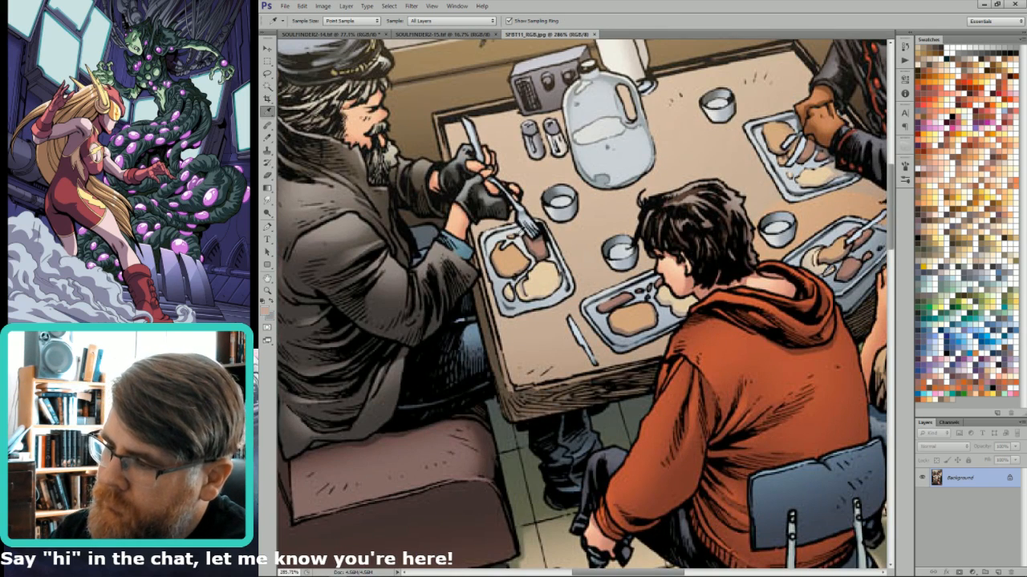
click(520, 246)
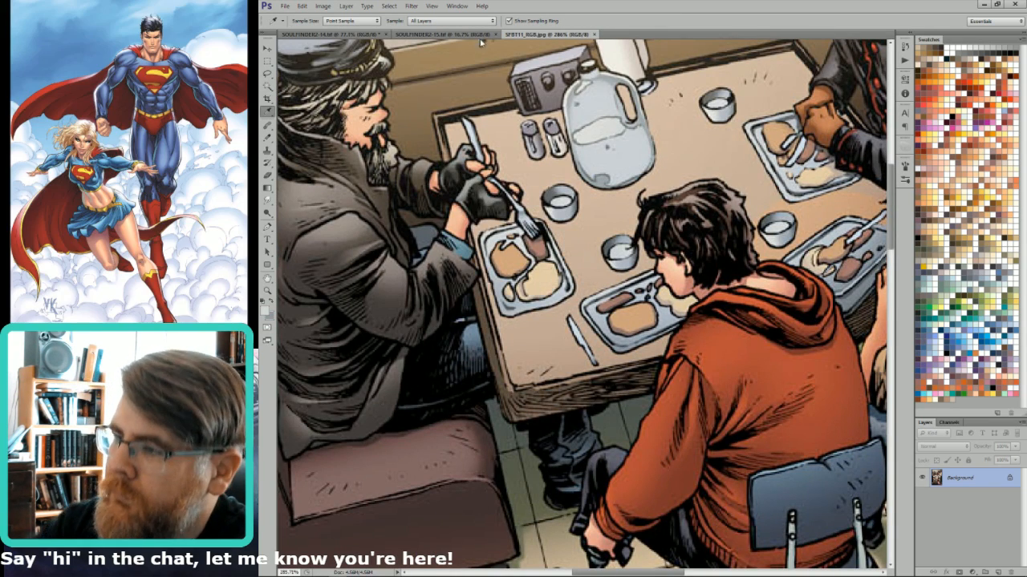
click(371, 35)
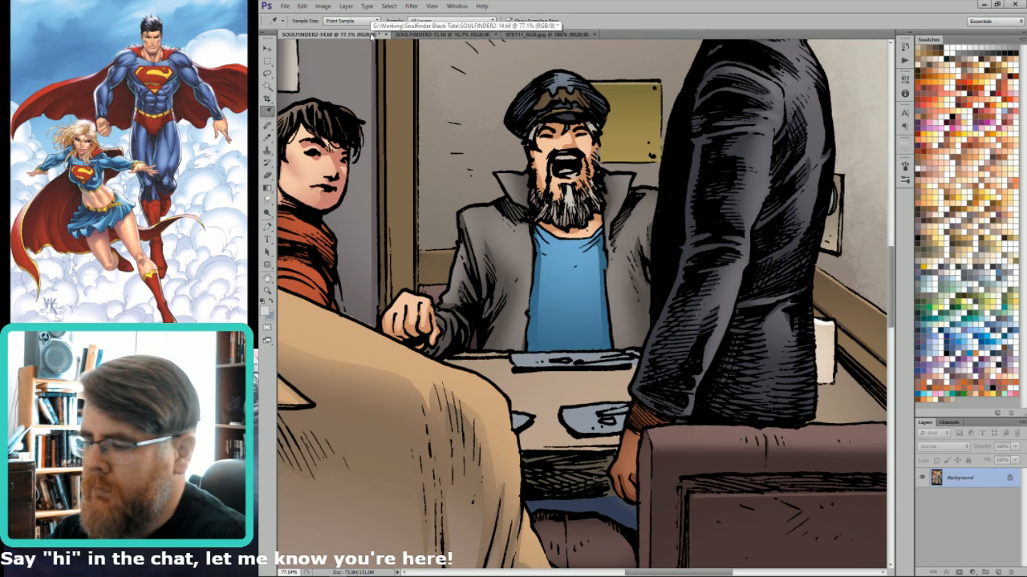
Limit the selection to the table trays, lighten them with a 70% opacity gradient, and save the page.
key(l)
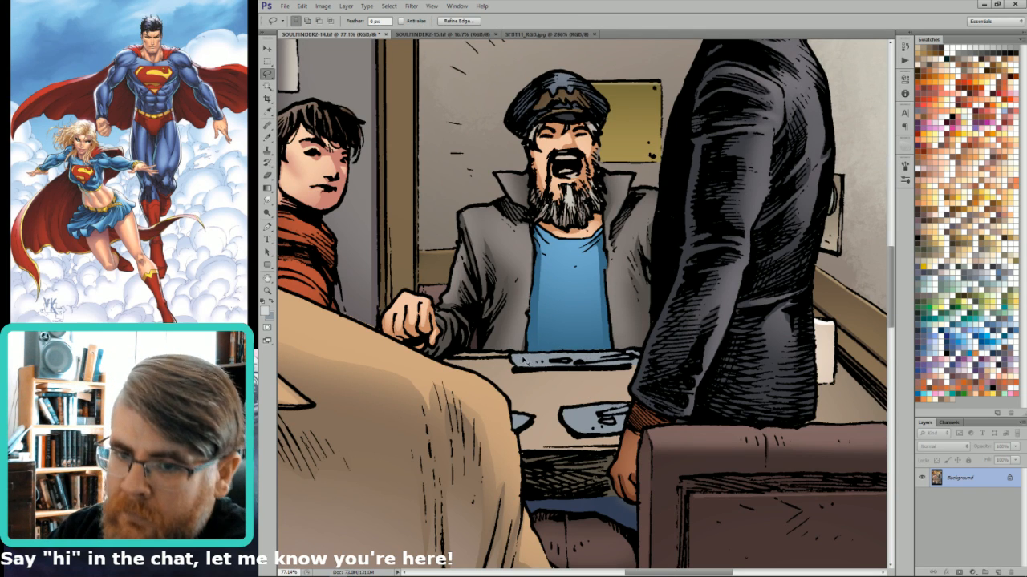
key(ctrl+d)
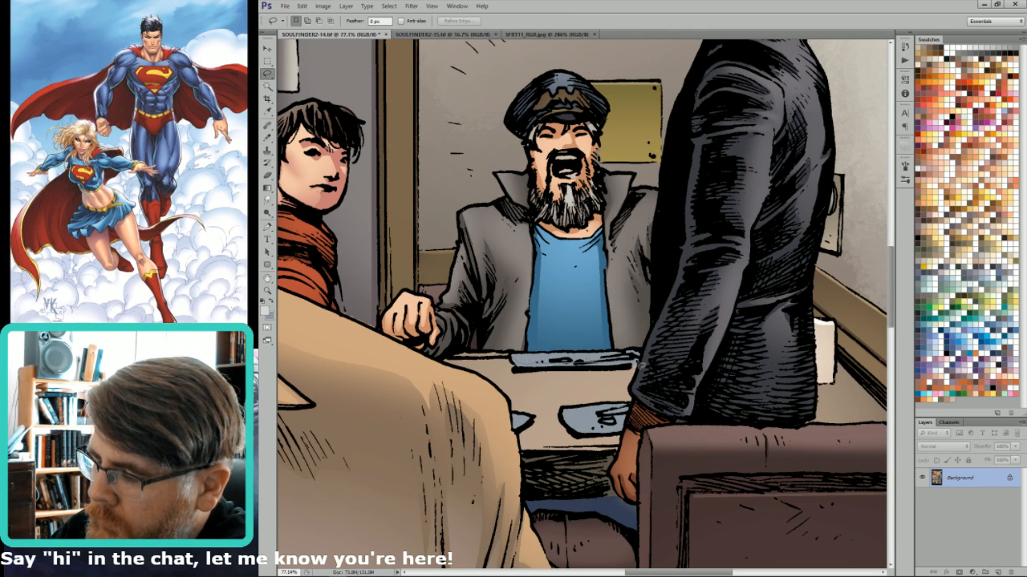
drag(529, 359, 604, 354)
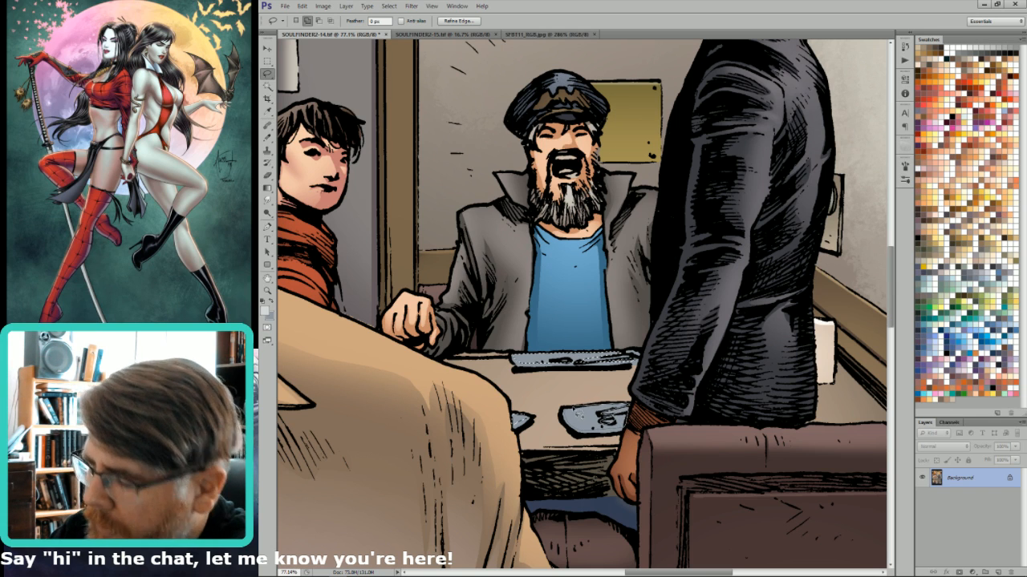
key(g)
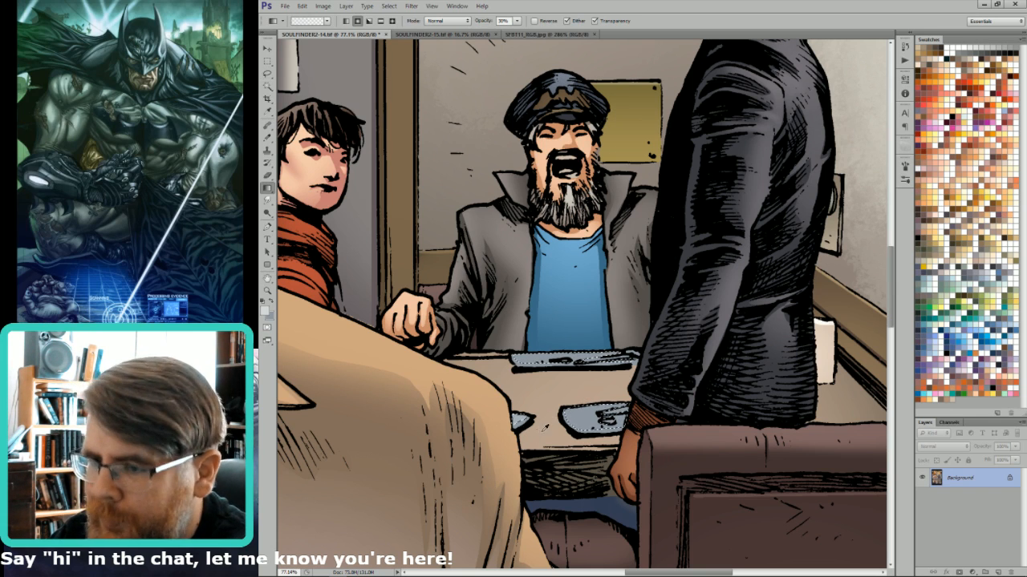
key(7)
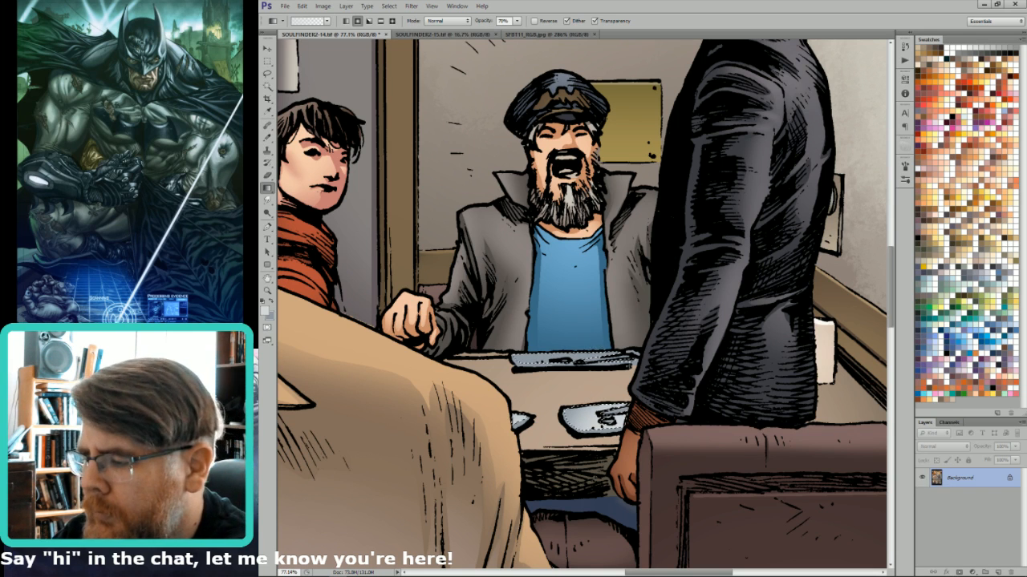
key(ctrl+minus)
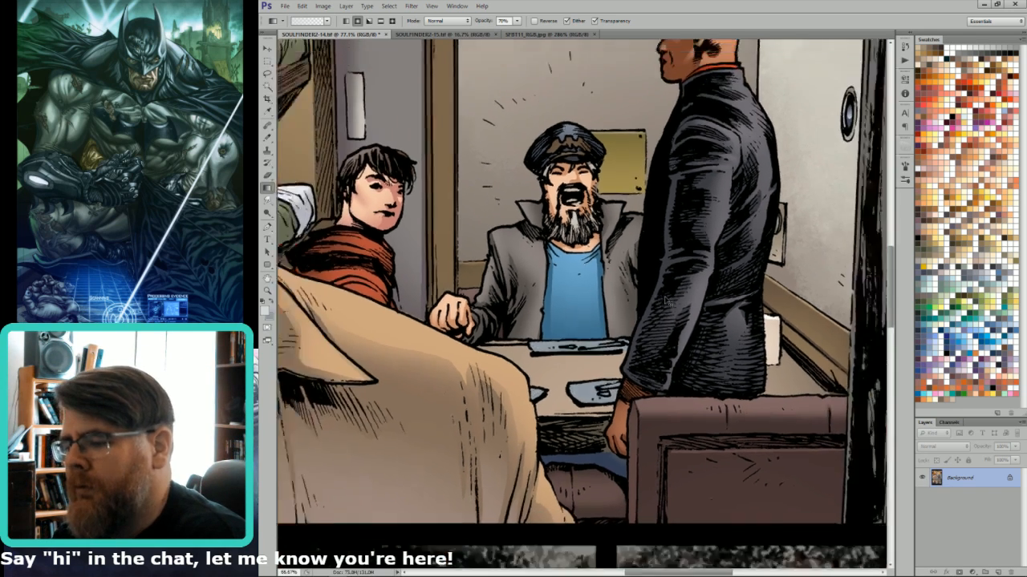
key(ctrl+minus)
key(ctrl+minus)
key(ctrl+minus)
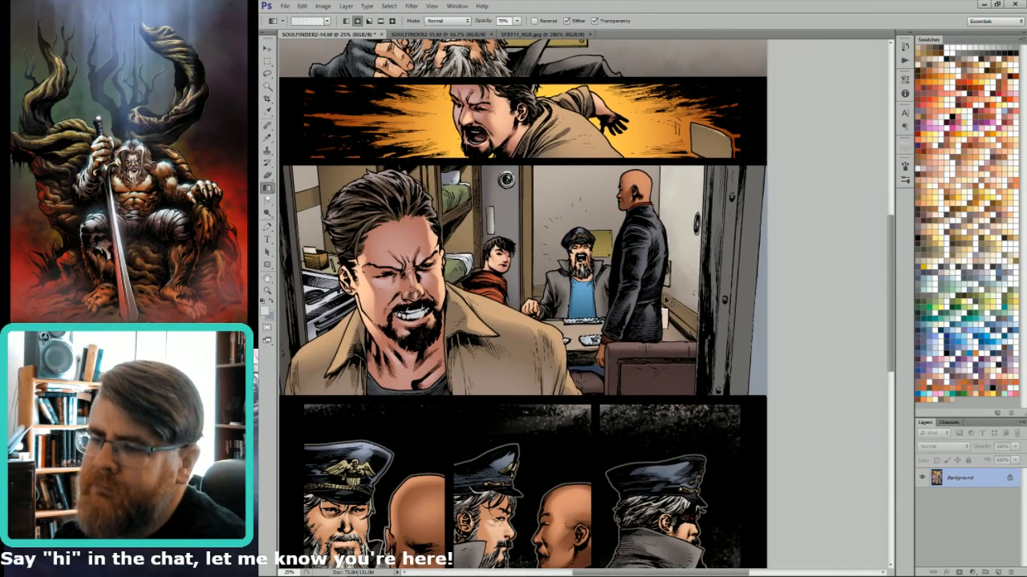
key(ctrl+0)
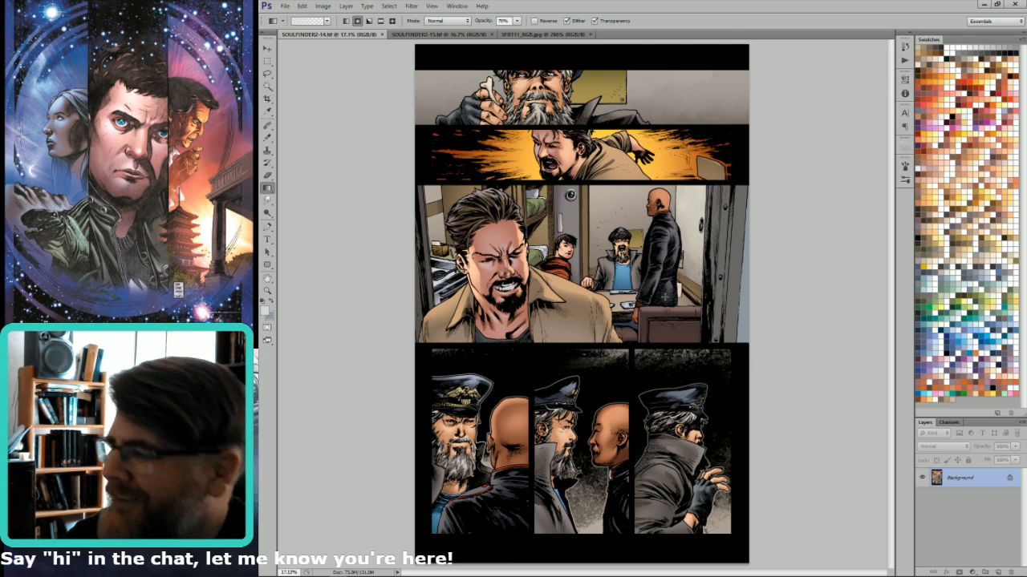
Fill the inverted Alpha 2 line-art selection with black on a new layer and add an empty Screen-mode layer above it.
click(949, 422)
ctrl+click(923, 479)
key(ctrl+shift+i)
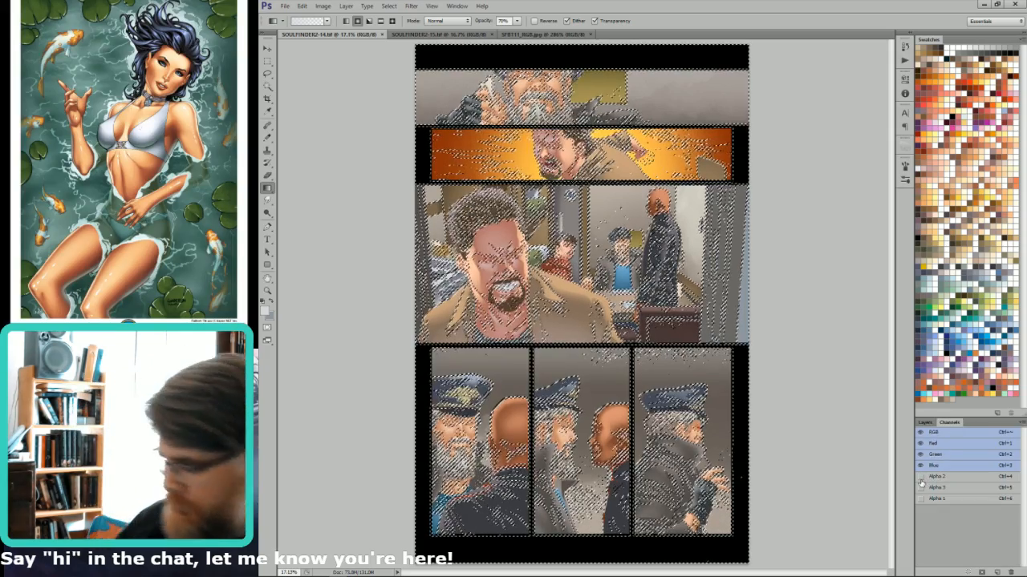
key(d)
click(925, 422)
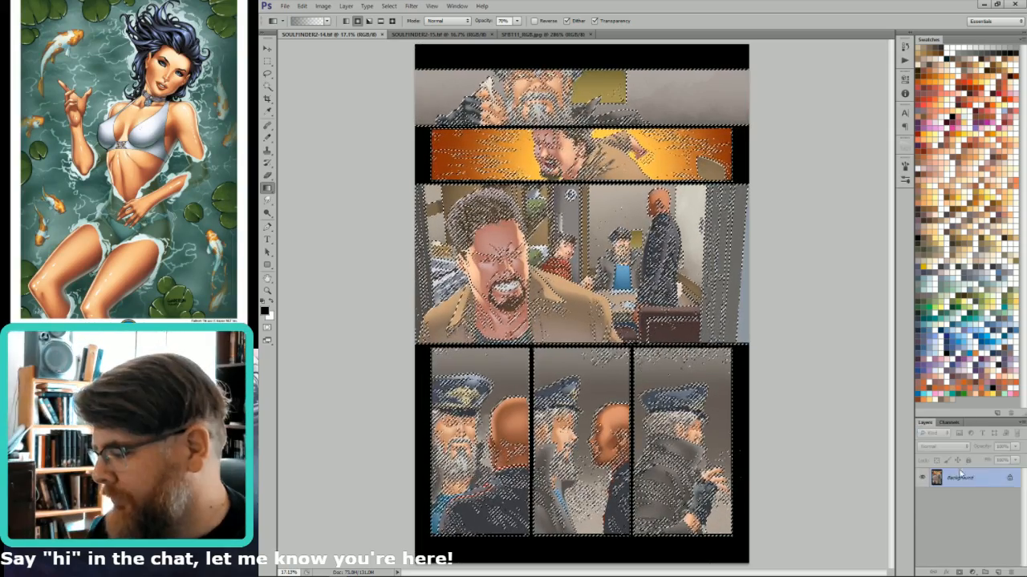
click(995, 571)
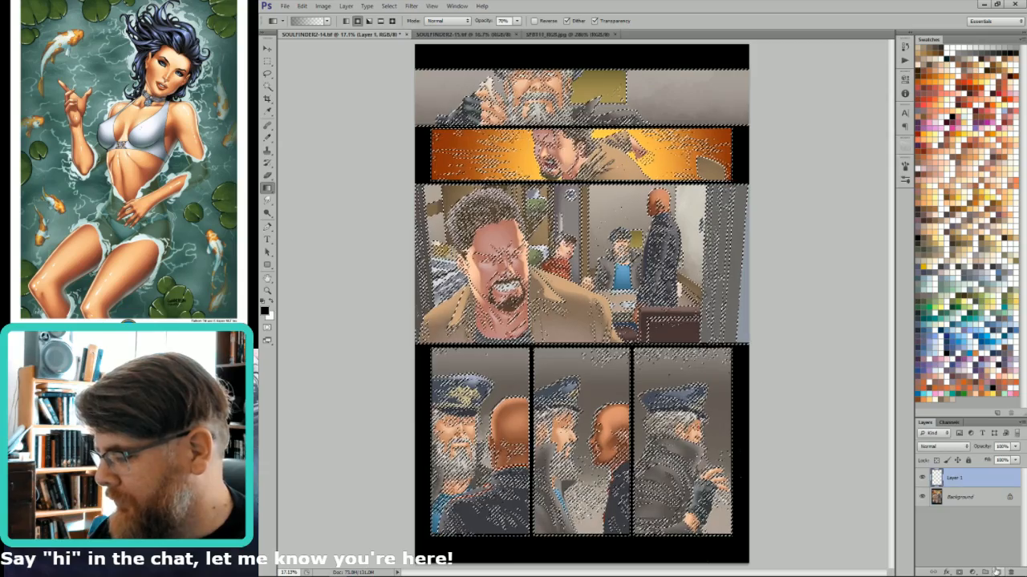
key(x)
key(ctrl+BackSpace)
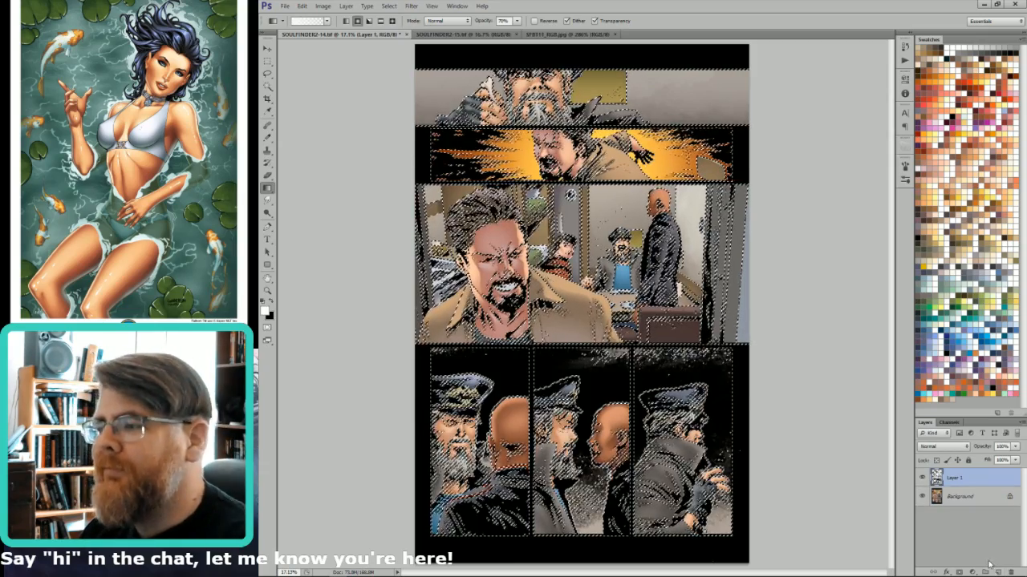
key(ctrl+d)
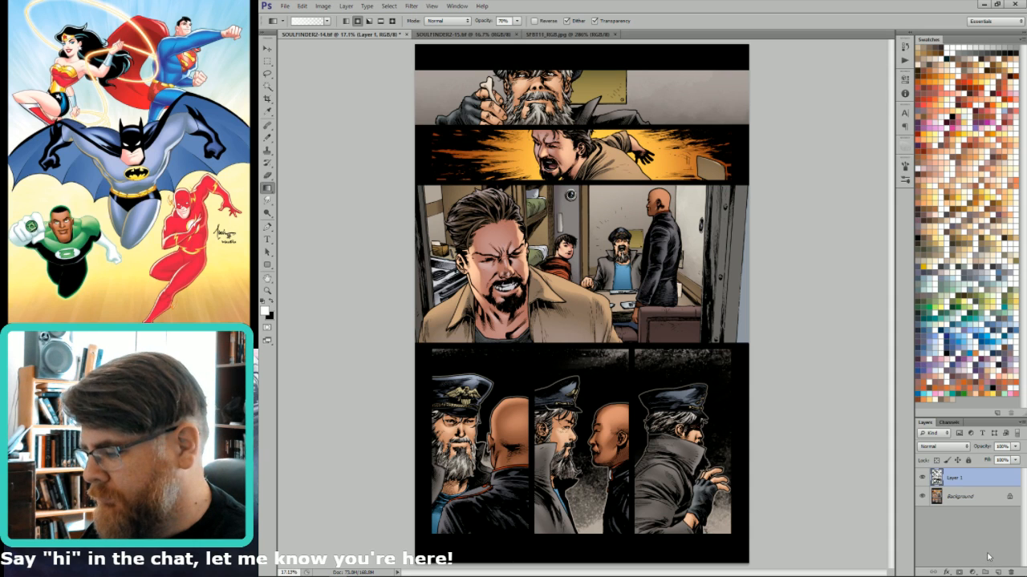
click(997, 572)
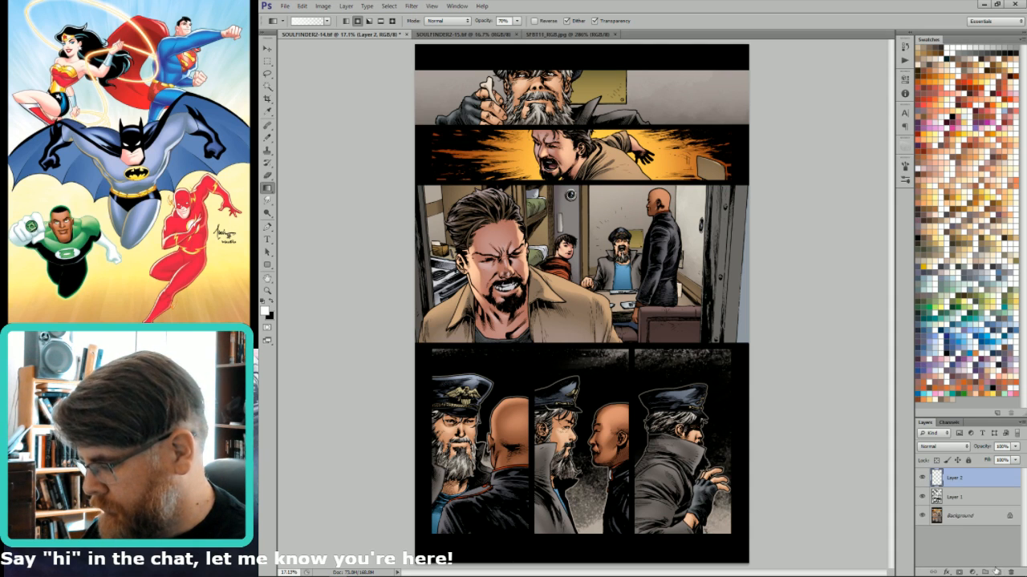
key(m)
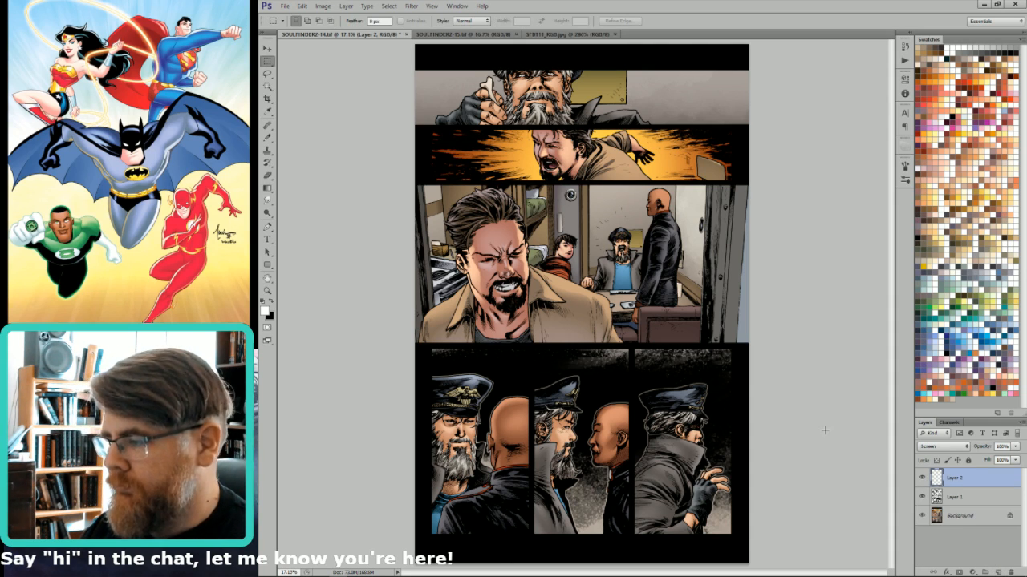
On the Background layer, select the large foreground door frame in the third panel and fill it with grey sampled from the door behind the boy.
click(969, 514)
key(w)
click(734, 270)
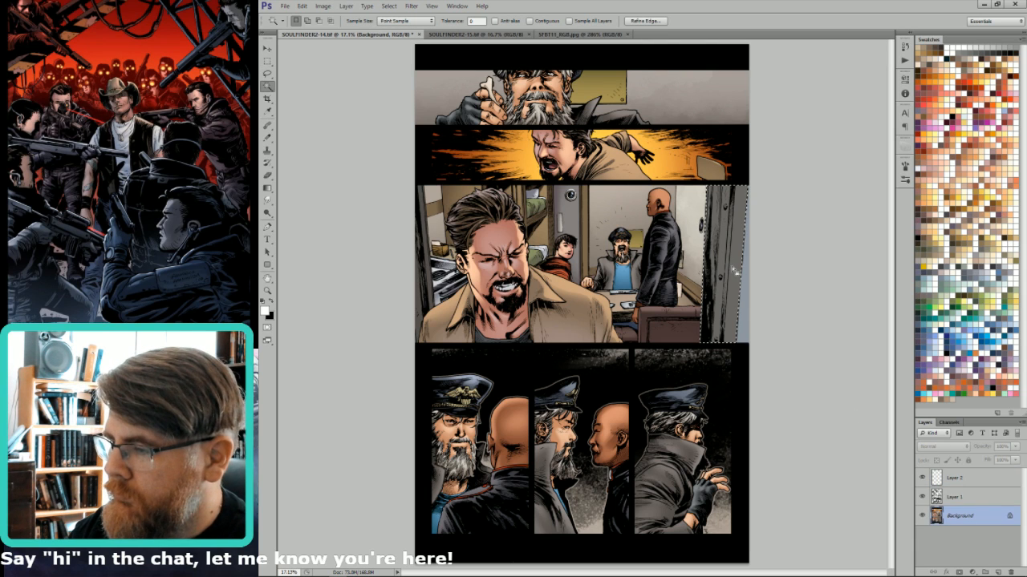
key(i)
click(560, 194)
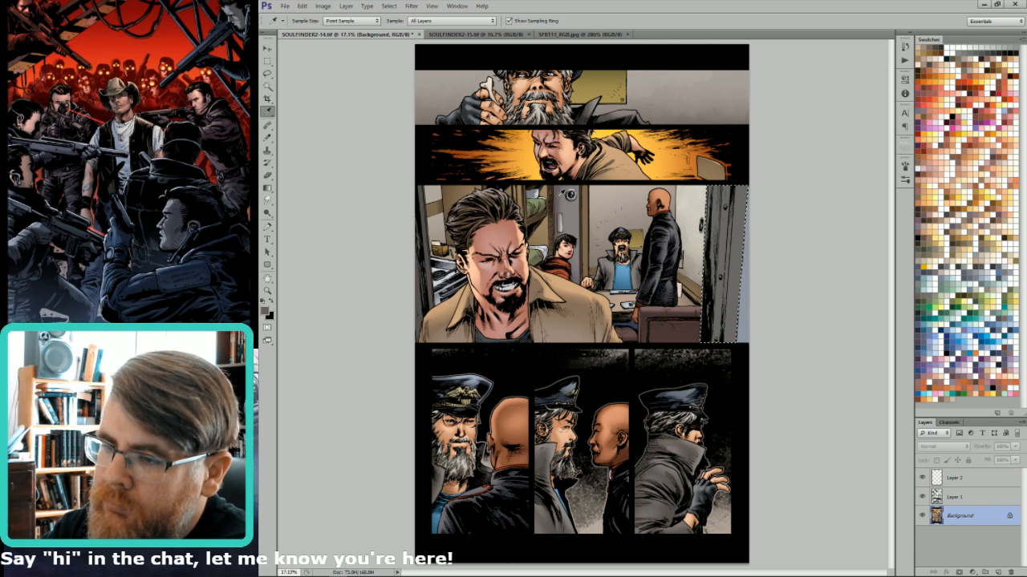
key(alt+BackSpace)
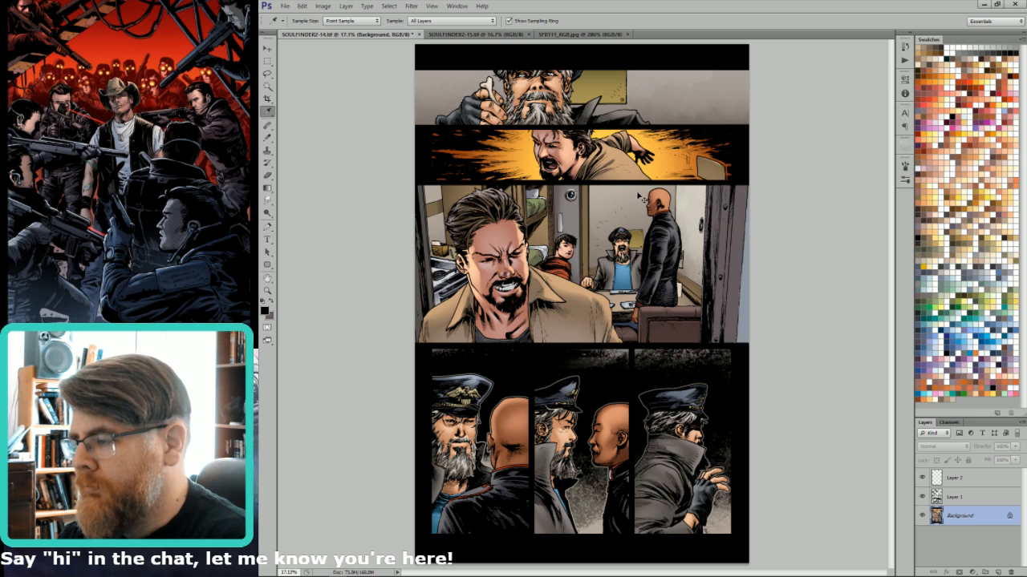
Darken the foreground door frame by lowering its brightness to -47 with Brightness/Contrast, and clear the selection.
key(l)
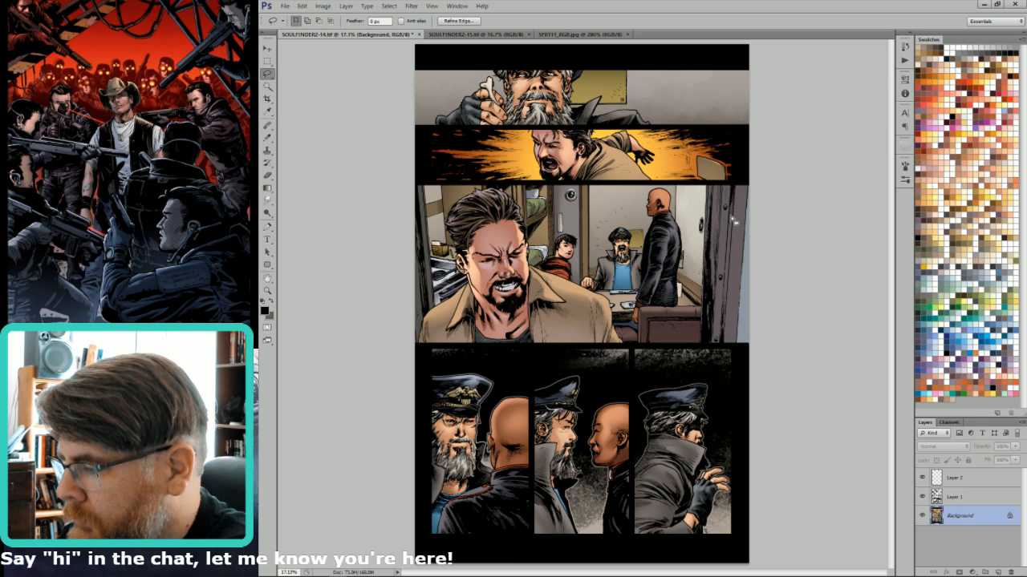
key(ctrl+shift+b)
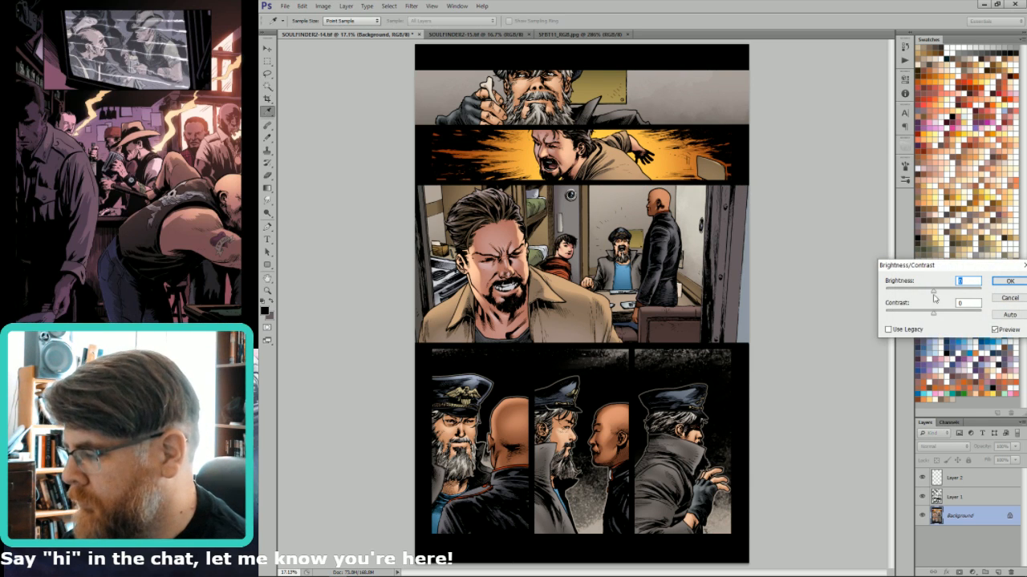
drag(933, 292, 931, 293)
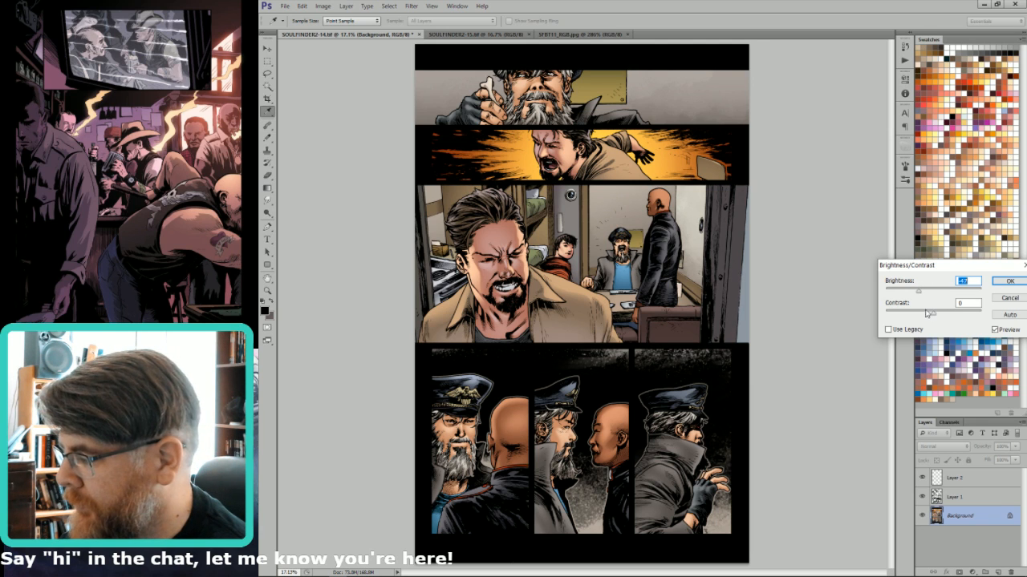
key(Return)
drag(759, 77, 695, 407)
drag(647, 246, 689, 260)
key(ctrl+d)
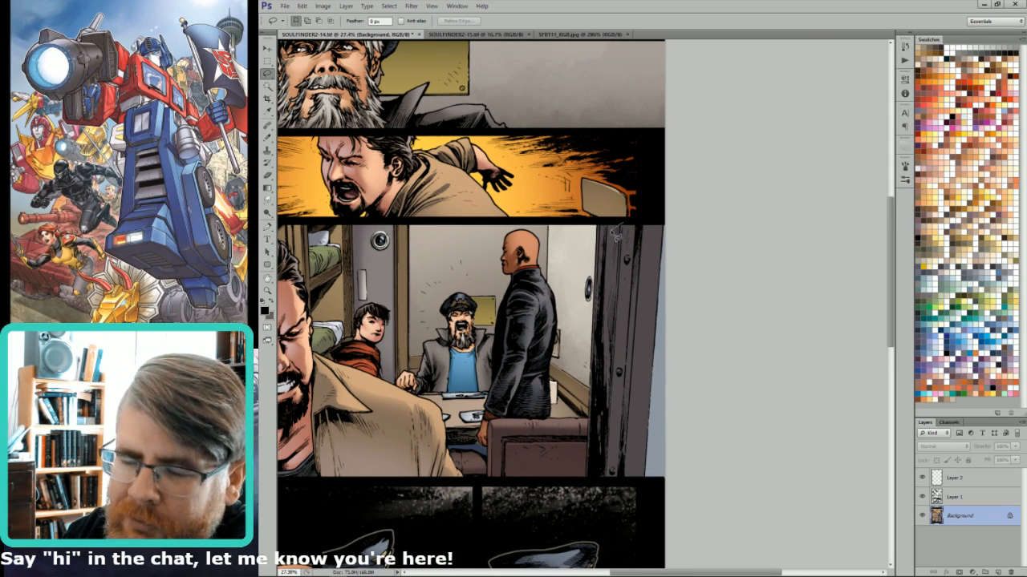
Select vertical strips of the foreground door frame, limited to its flat grey, and choose a light grey swatch as the painting colour.
mouse_move(616, 233)
mouse_down()
mouse_move(582, 429)
mouse_move(606, 499)
mouse_move(619, 508)
mouse_move(606, 499)
mouse_move(630, 481)
mouse_move(620, 483)
mouse_move(618, 470)
mouse_move(645, 218)
mouse_up()
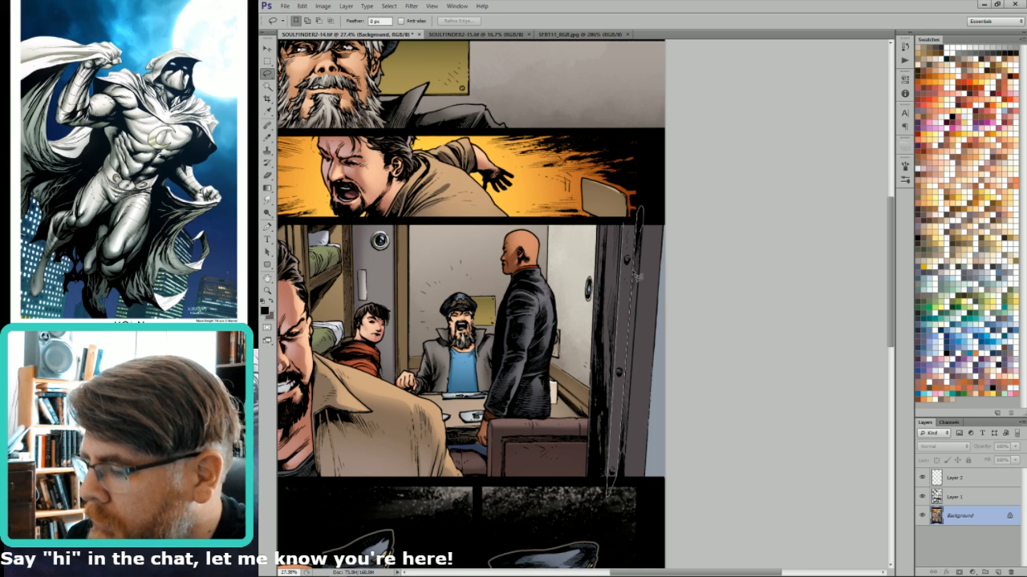
mouse_move(638, 277)
mouse_down()
mouse_move(630, 489)
mouse_move(668, 157)
mouse_move(644, 206)
mouse_up()
key(w)
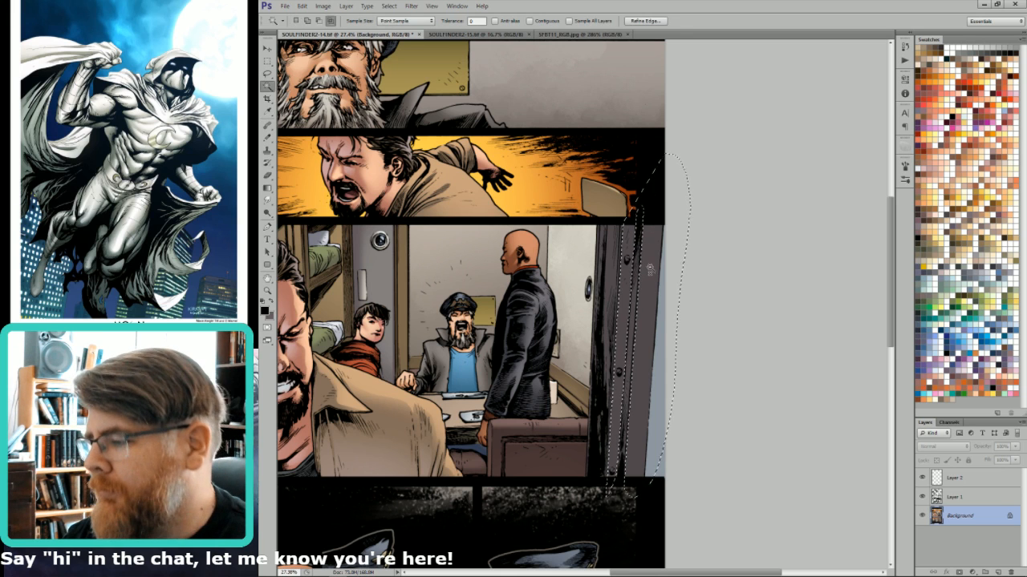
alt+shift+click(646, 336)
key(l)
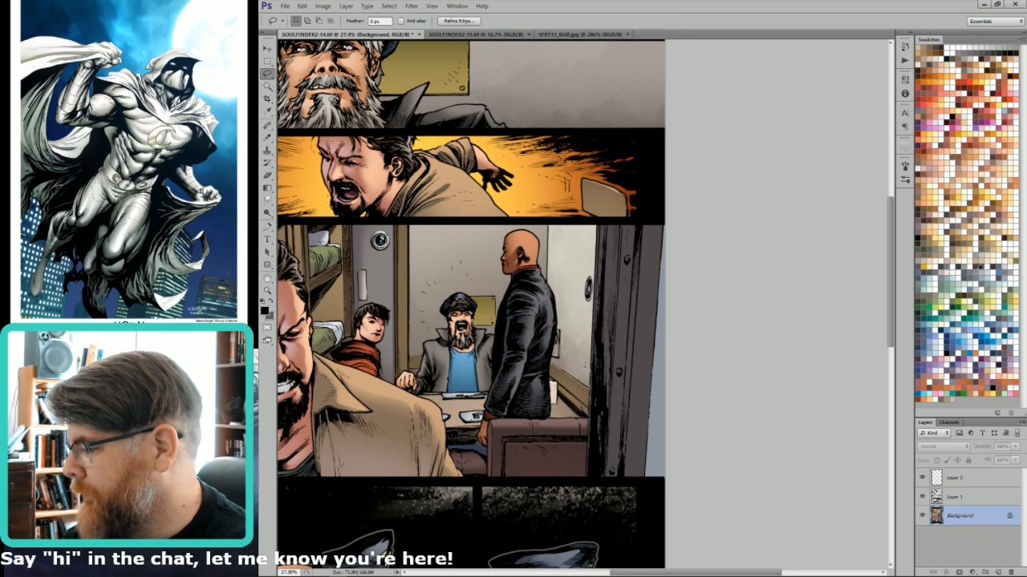
click(976, 268)
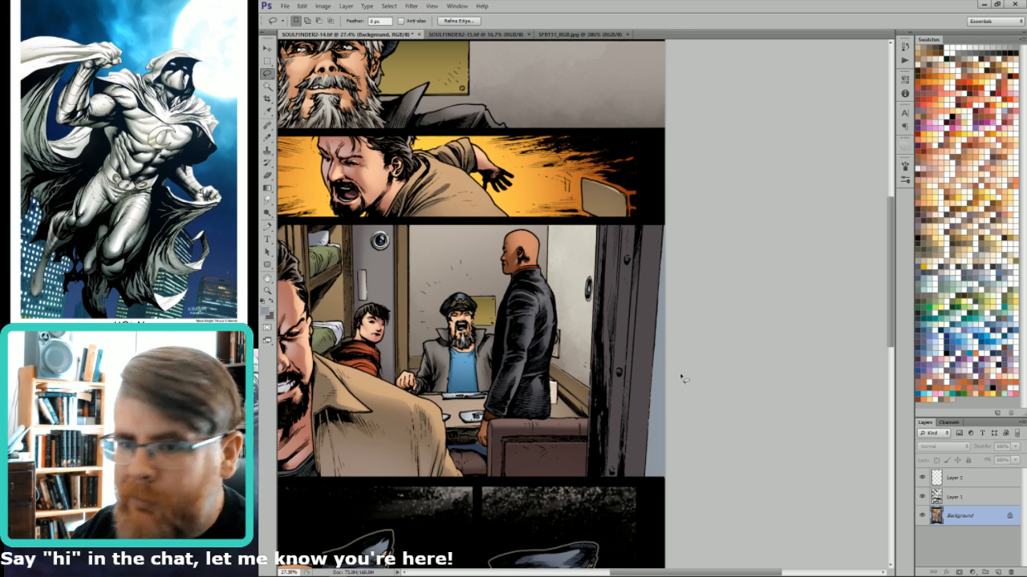
Try to lighten the selected door frame strips with a 70% opacity gradient.
key(g)
drag(678, 323, 682, 489)
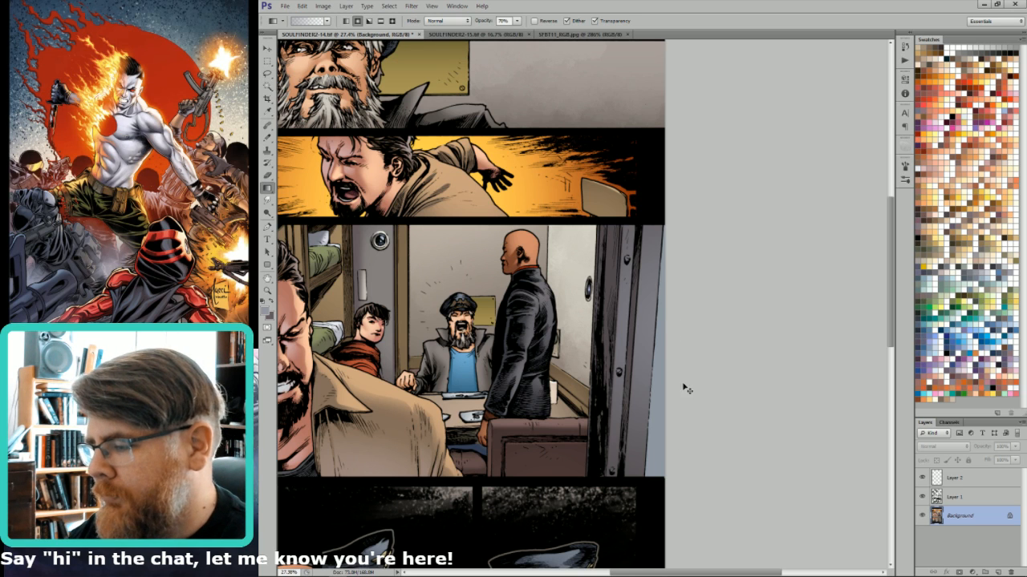
key(ctrl+z)
key(ctrl+z)
Choose the Rough Smoke Texture Brush preset and enlarge it to span the foreground door frame in the third panel.
key(b)
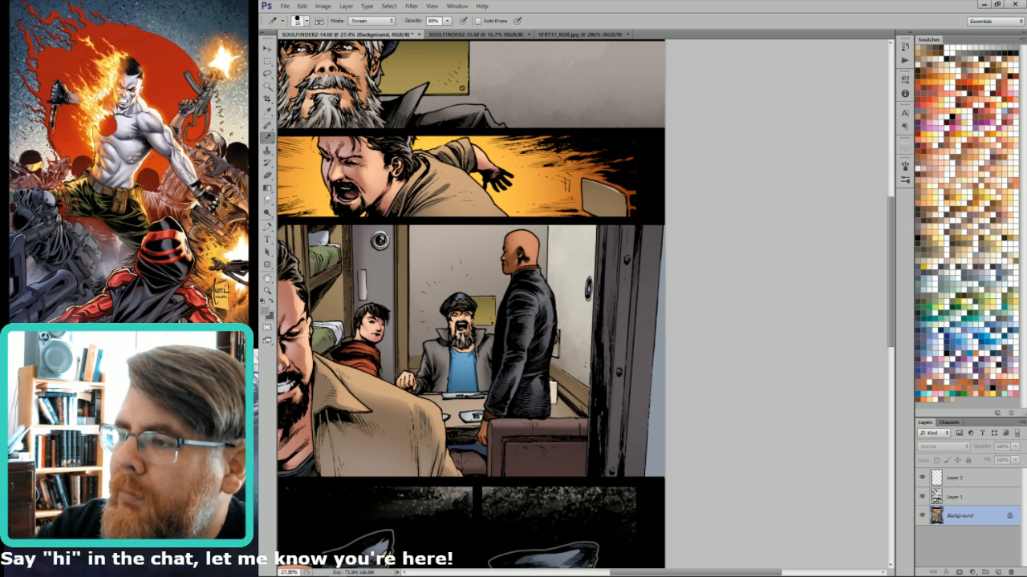
click(281, 22)
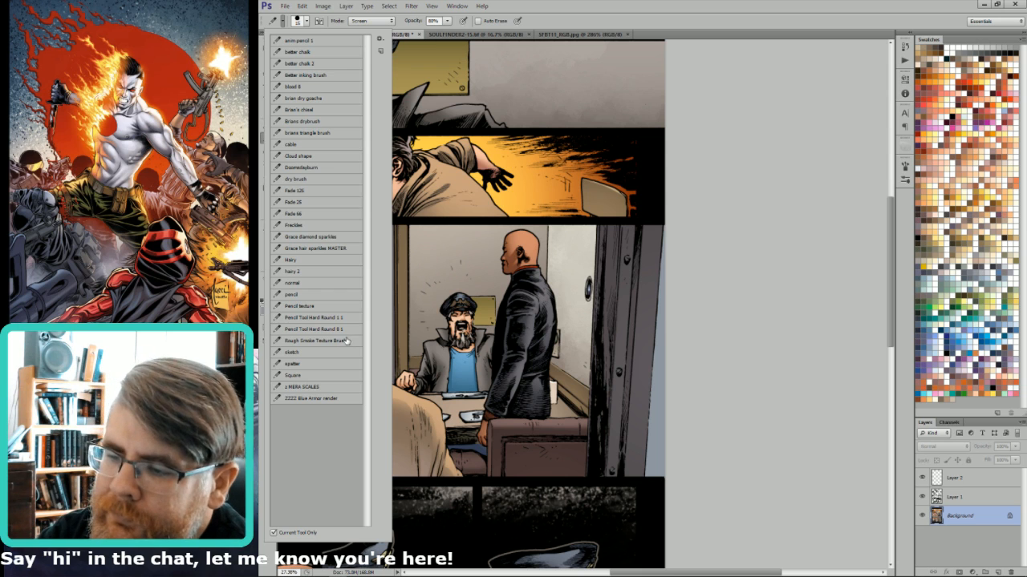
click(347, 340)
key(bracketright)
key(bracketright)
key(bracketright)
key(bracketright)
key(bracketright)
key(bracketright)
key(bracketright)
key(bracketright)
key(bracketright)
key(bracketright)
key(bracketright)
key(bracketright)
key(bracketright)
key(bracketright)
key(bracketright)
key(bracketright)
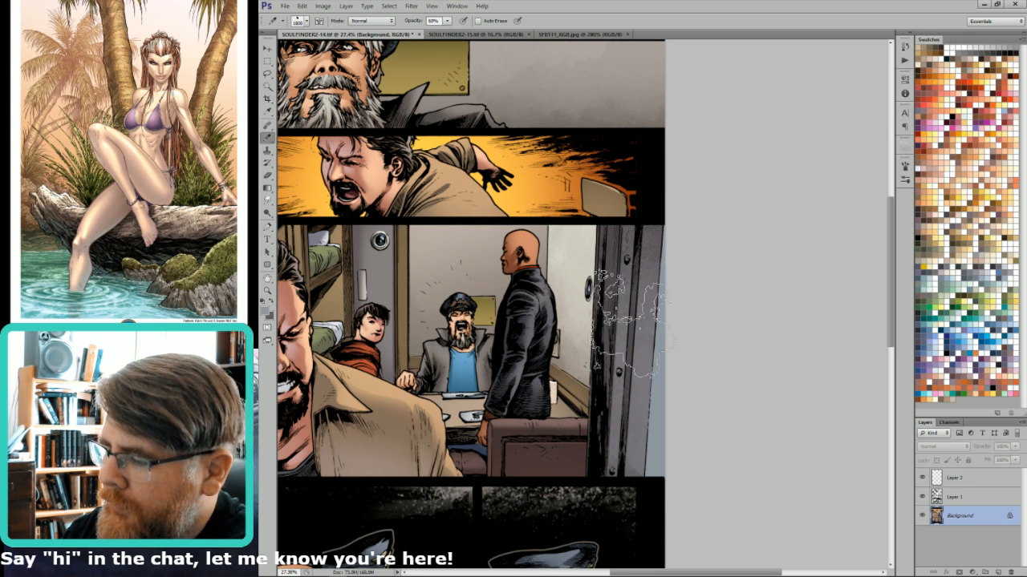
Select the pale outer strip of the foreground door frame at the third panel's edge on the Background layer.
key(w)
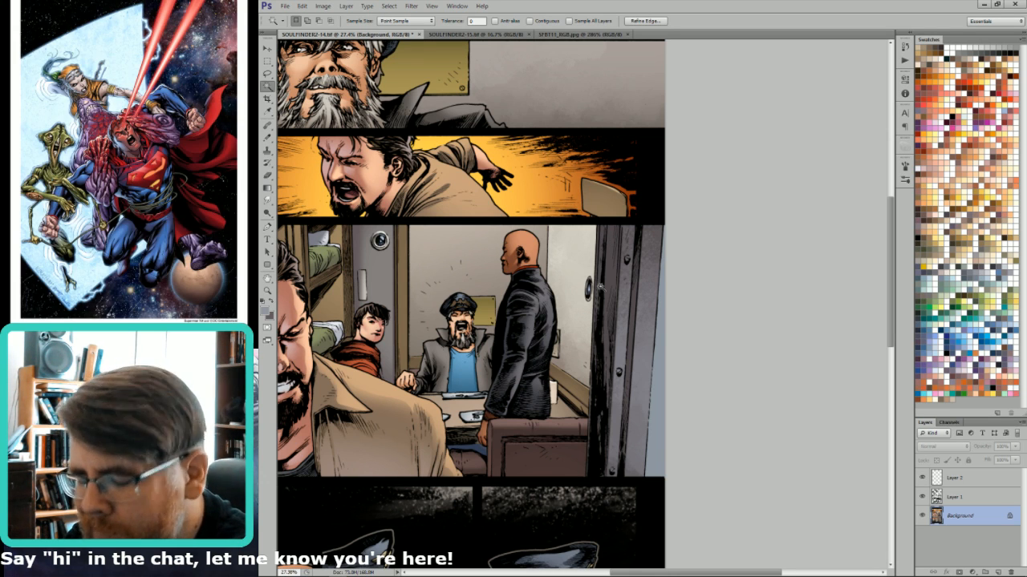
click(661, 349)
key(ctrl+0)
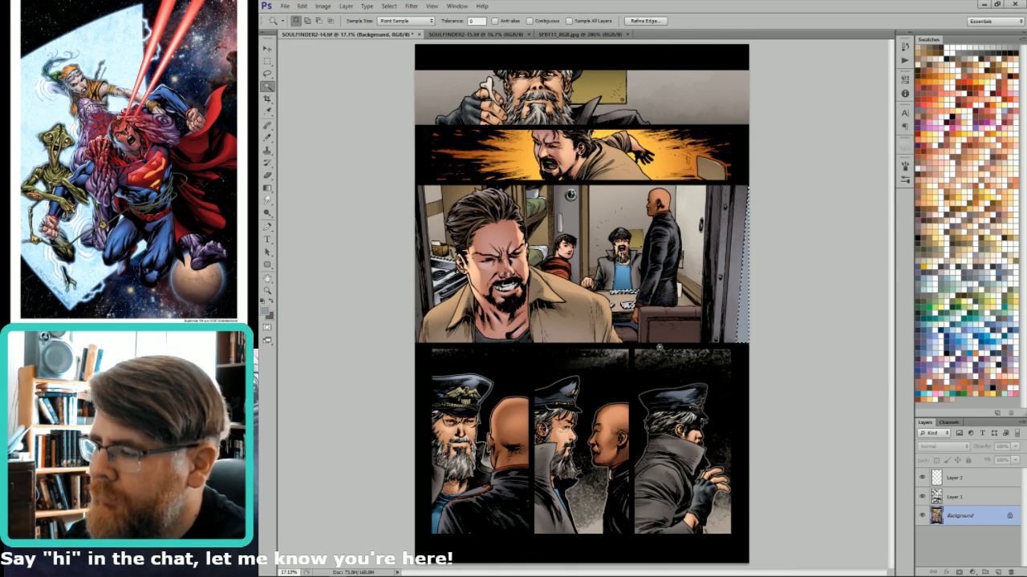
key(m)
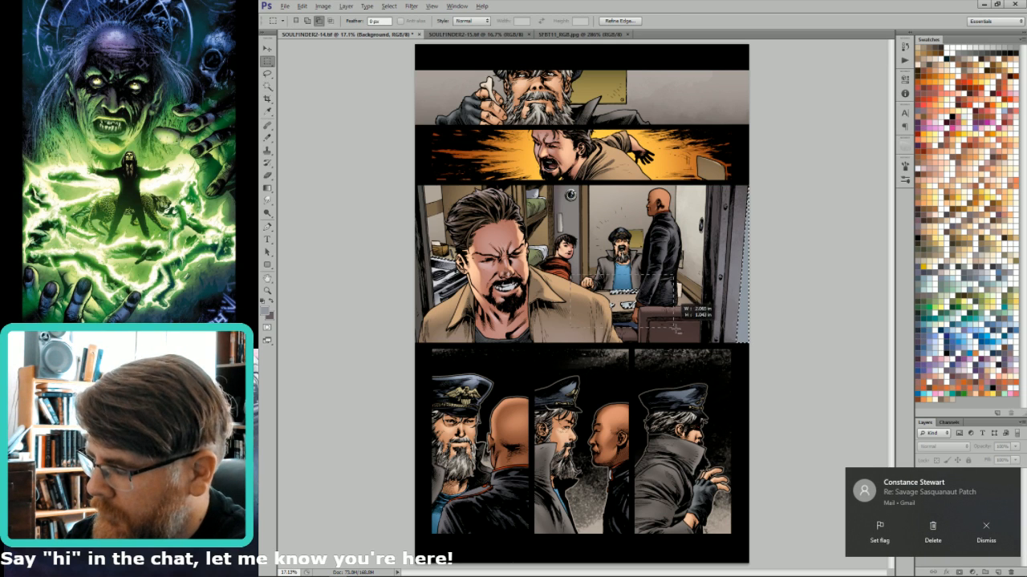
click(987, 531)
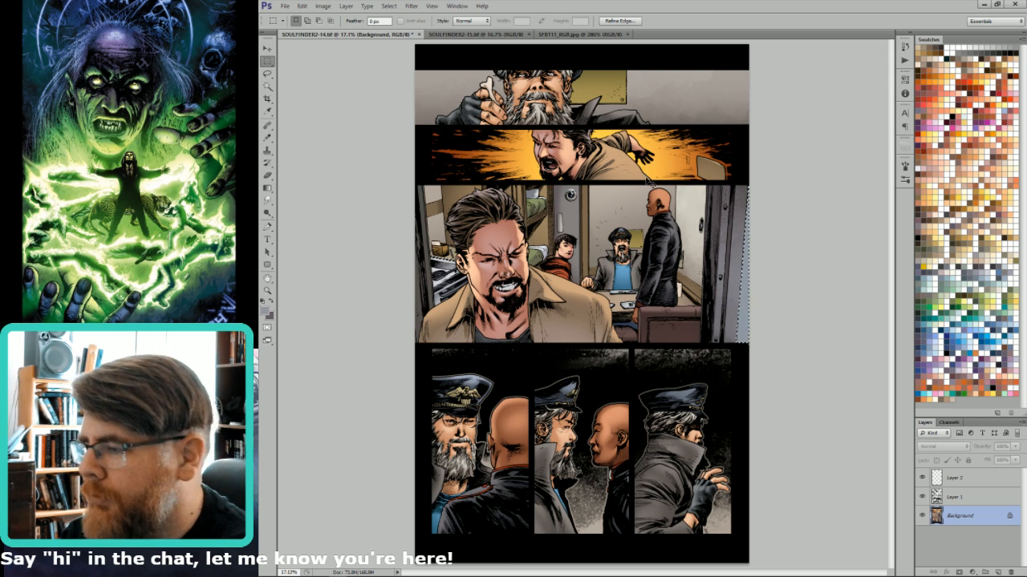
key(alt)
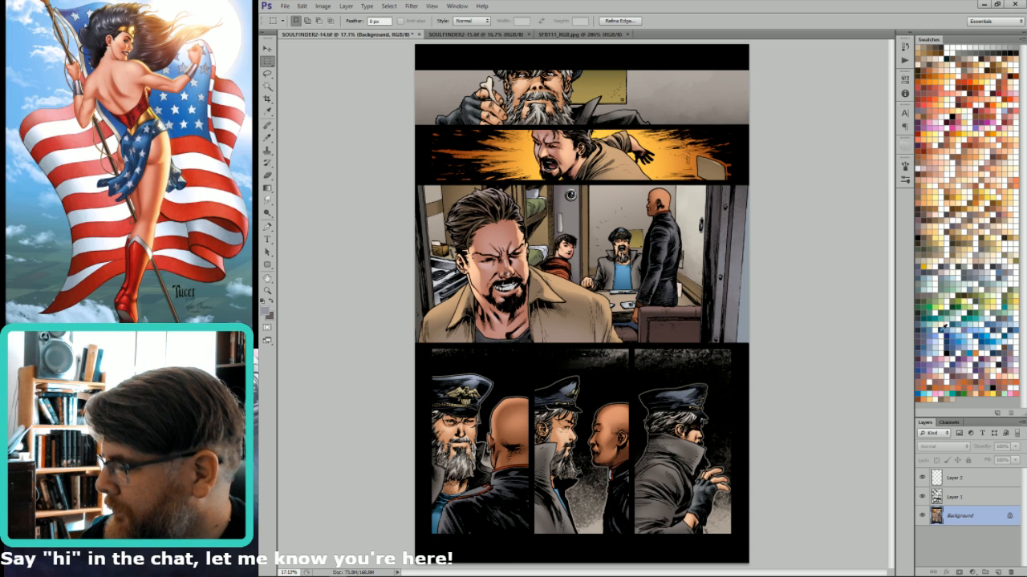
Pick muted purple-grey swatches and paint smoke texture over the selected door frame strip.
click(924, 341)
key(b)
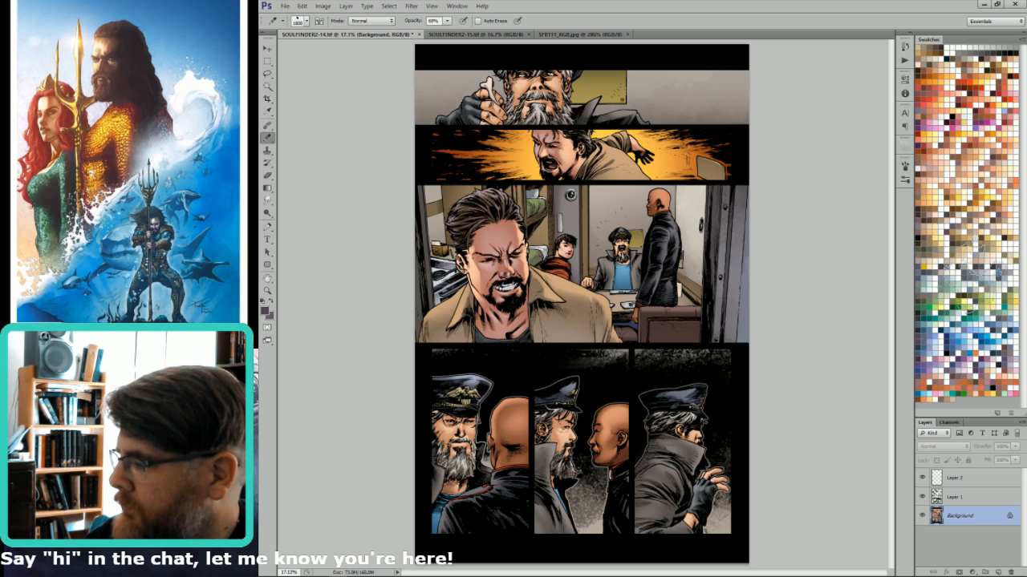
key(x)
click(975, 275)
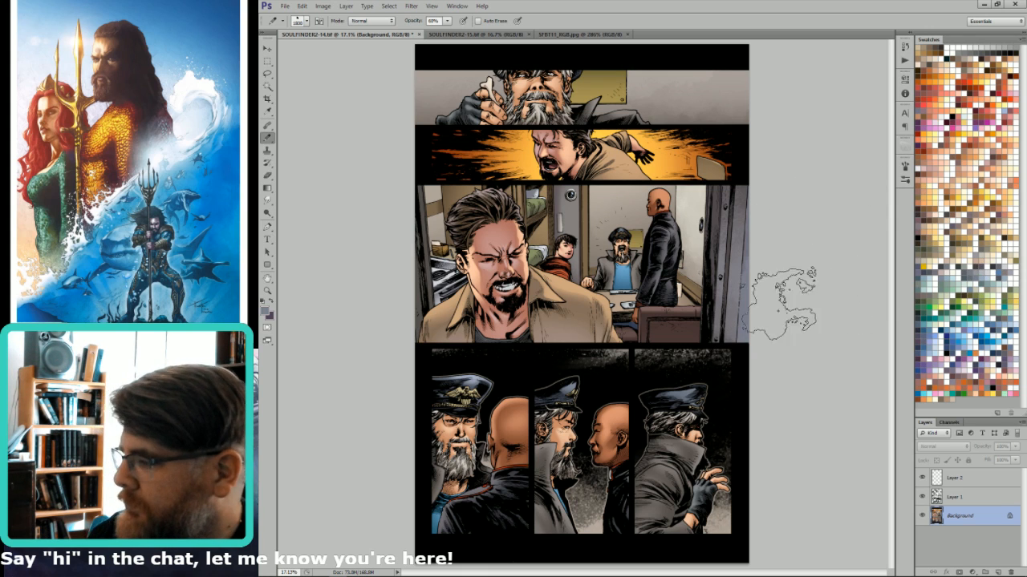
click(946, 270)
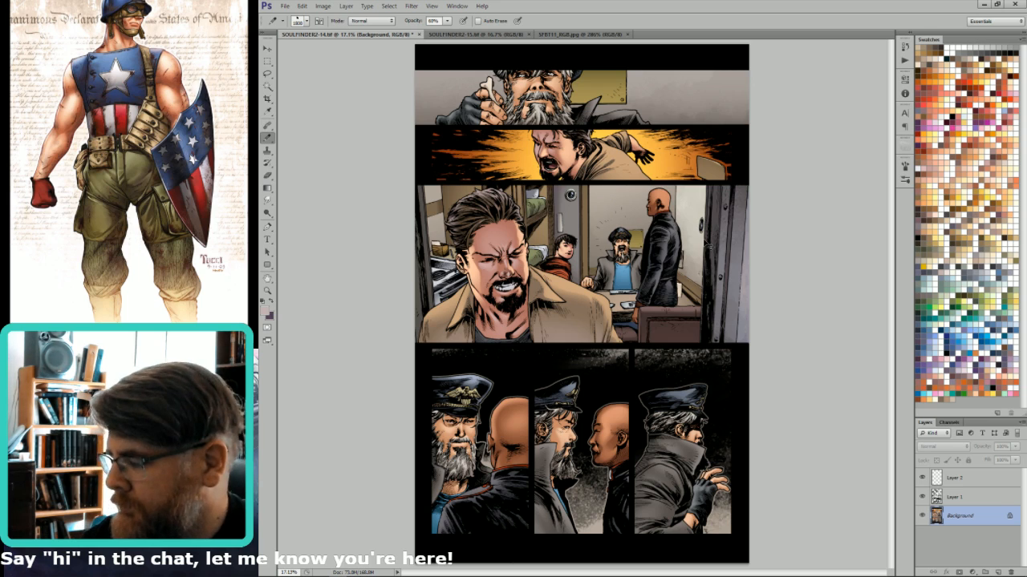
Save the page and make Layer 2 the active layer.
key(ctrl+s)
key(Return)
click(940, 478)
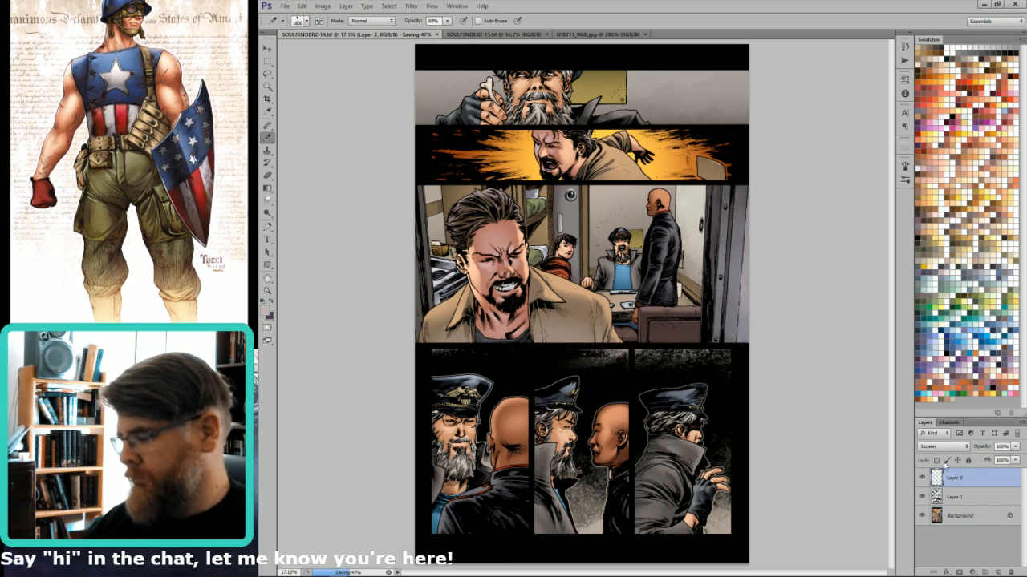
In the line art channel, select the third panel's back wall, chair, table and door areas with a contiguous Magic Wand.
key(l)
key(ctrl+7)
drag(684, 428, 624, 113)
key(w)
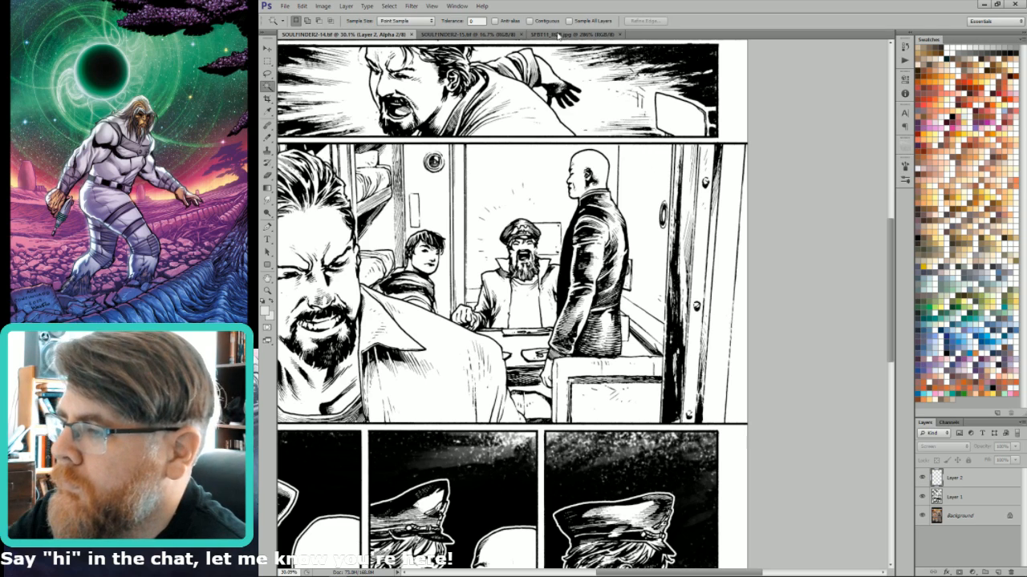
key(ctrl+2)
key(ctrl+7)
click(543, 22)
click(645, 201)
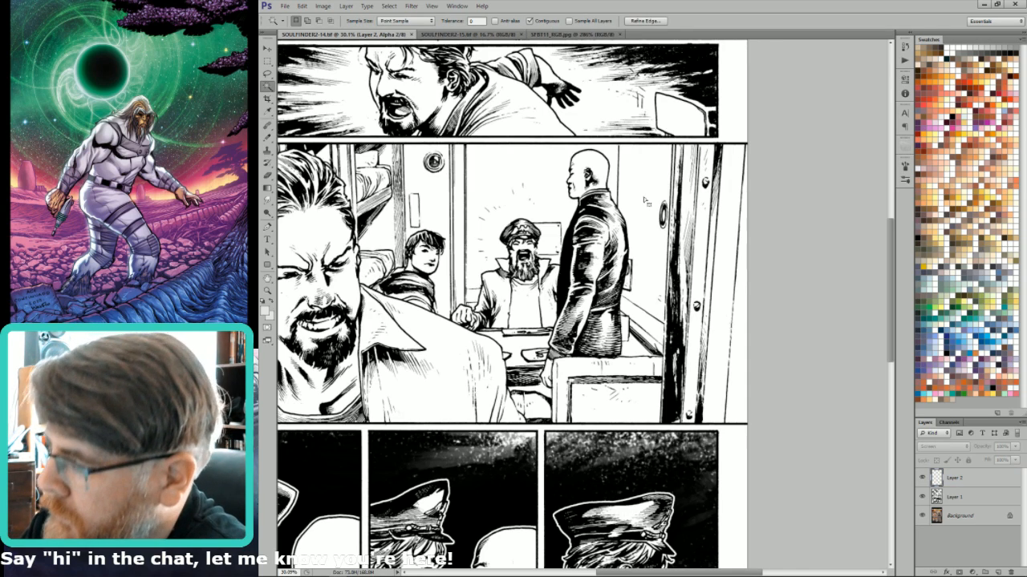
shift+click(591, 386)
shift+click(539, 184)
shift+click(535, 395)
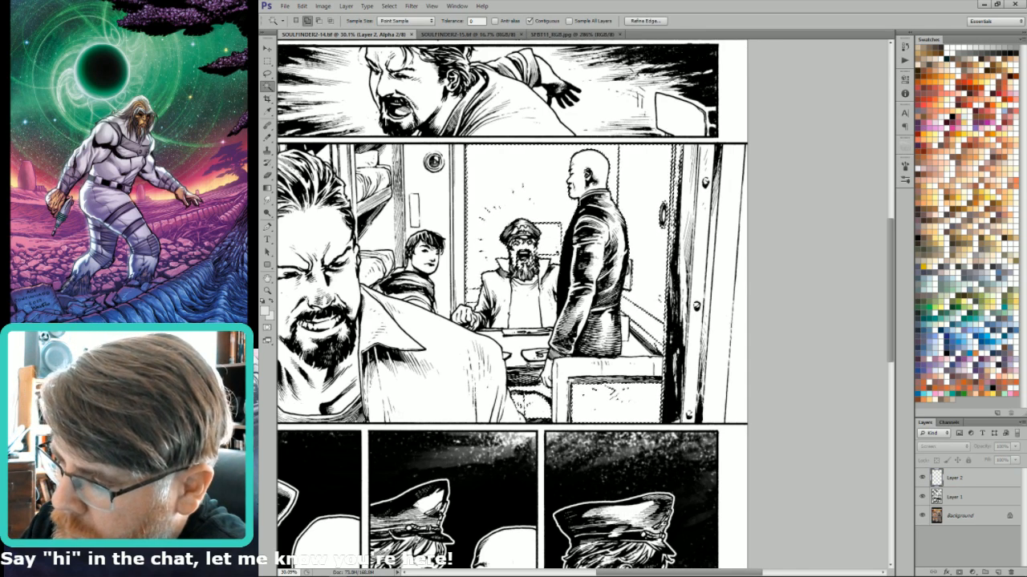
shift+click(520, 340)
shift+click(440, 274)
drag(439, 271, 606, 307)
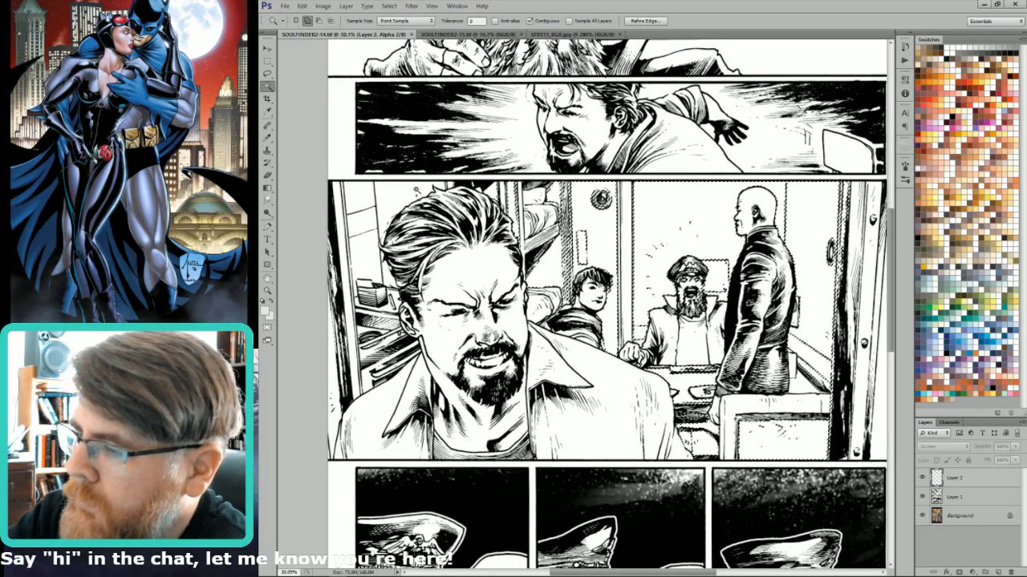
Add the area around the foreground man's hair to the selection, and subtract his face and neck using the flats channel.
shift+click(417, 191)
key(ctrl+8)
alt+click(463, 222)
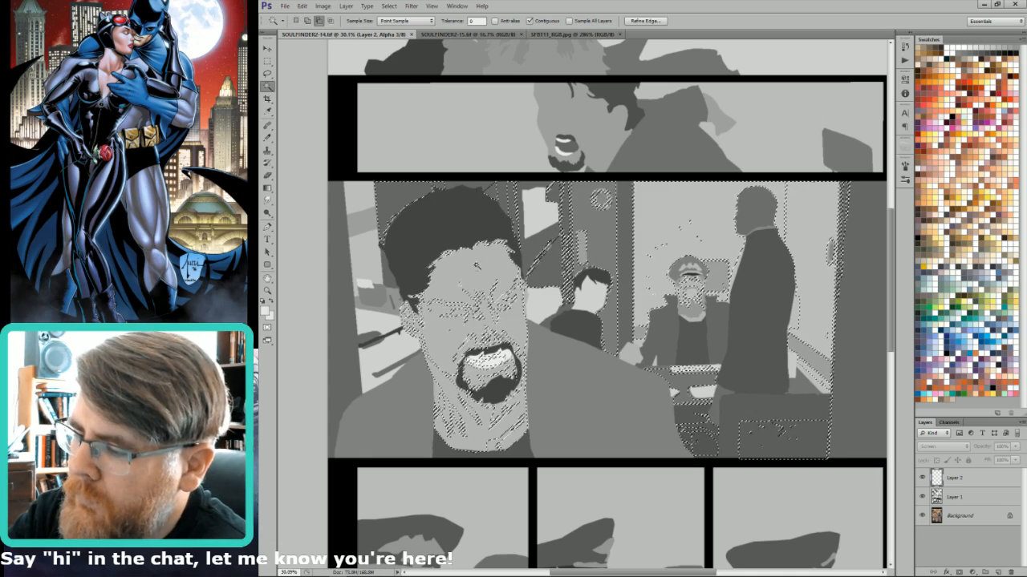
alt+click(476, 266)
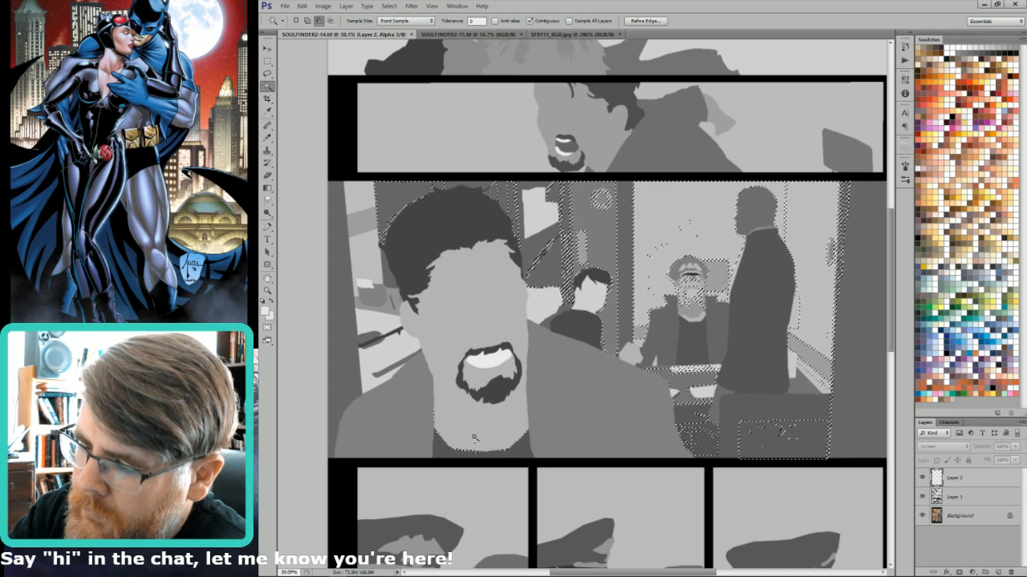
key(ctrl+2)
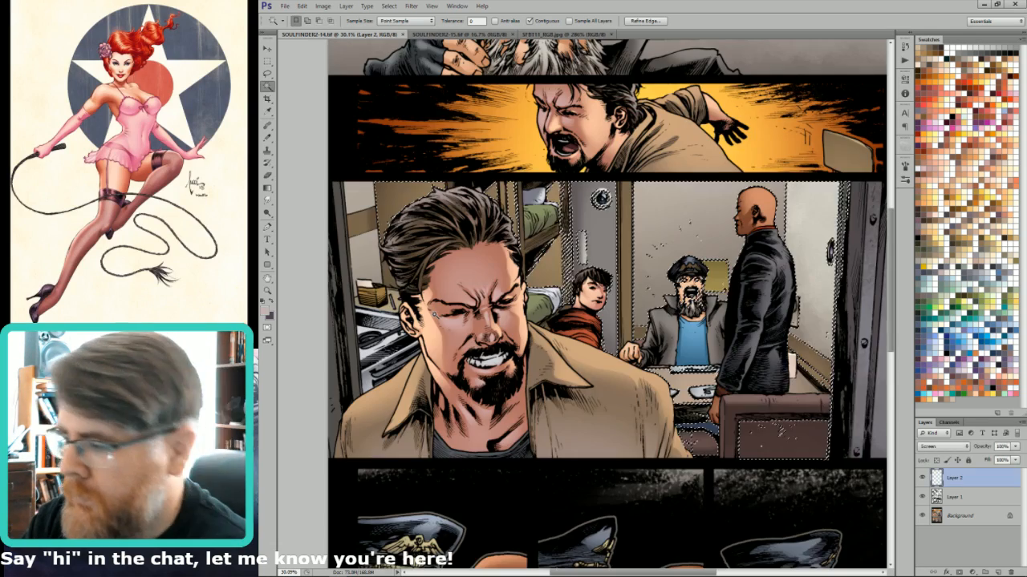
Lasso the remaining figures and room details into the selection so it covers the whole cabin between the foreground man and door frame.
key(l)
key(ctrl+7)
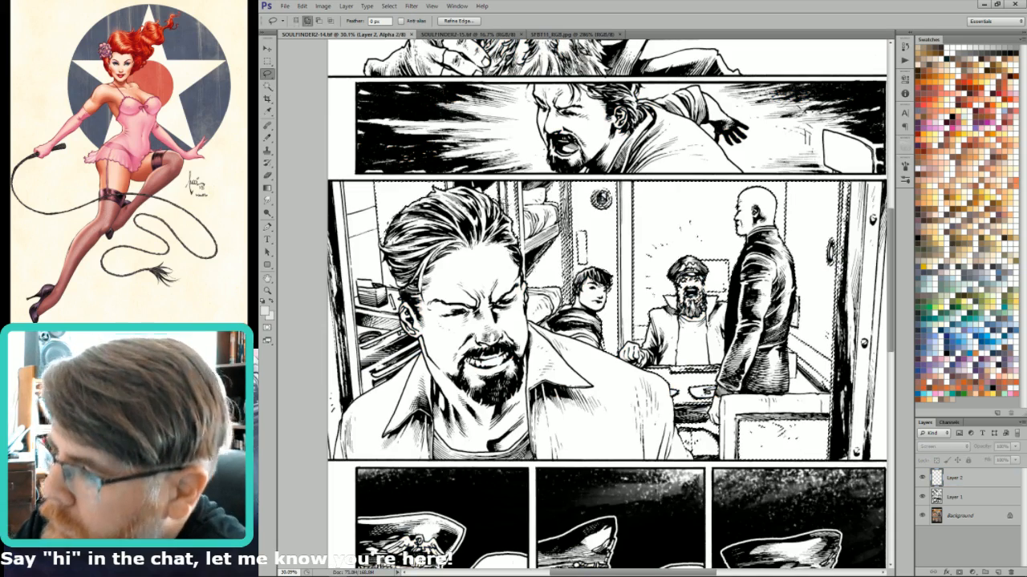
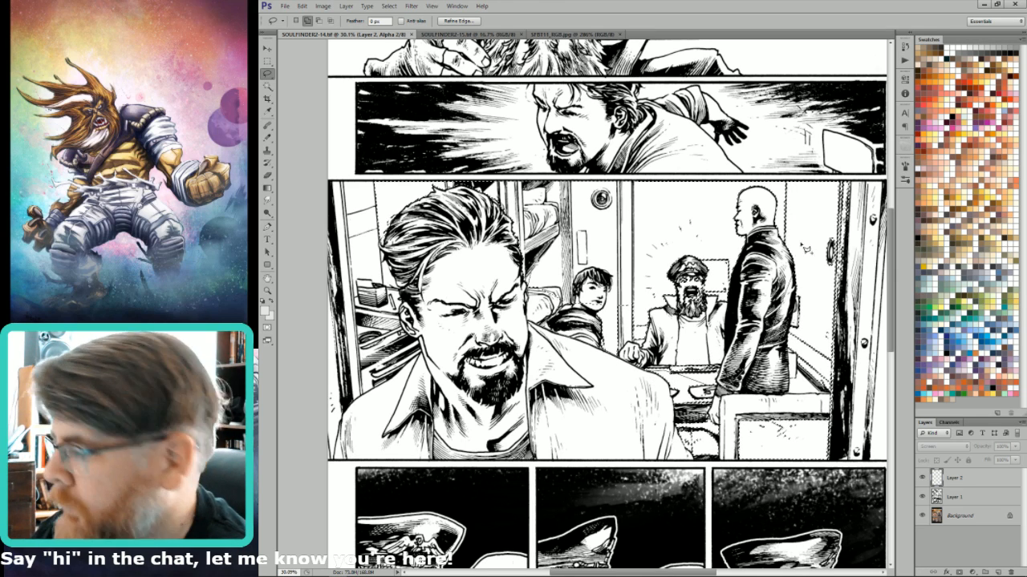
drag(798, 245, 807, 191)
mouse_move(743, 184)
mouse_down()
mouse_move(601, 169)
mouse_move(616, 189)
mouse_move(582, 215)
mouse_move(533, 172)
mouse_move(419, 122)
mouse_up()
drag(507, 274, 534, 284)
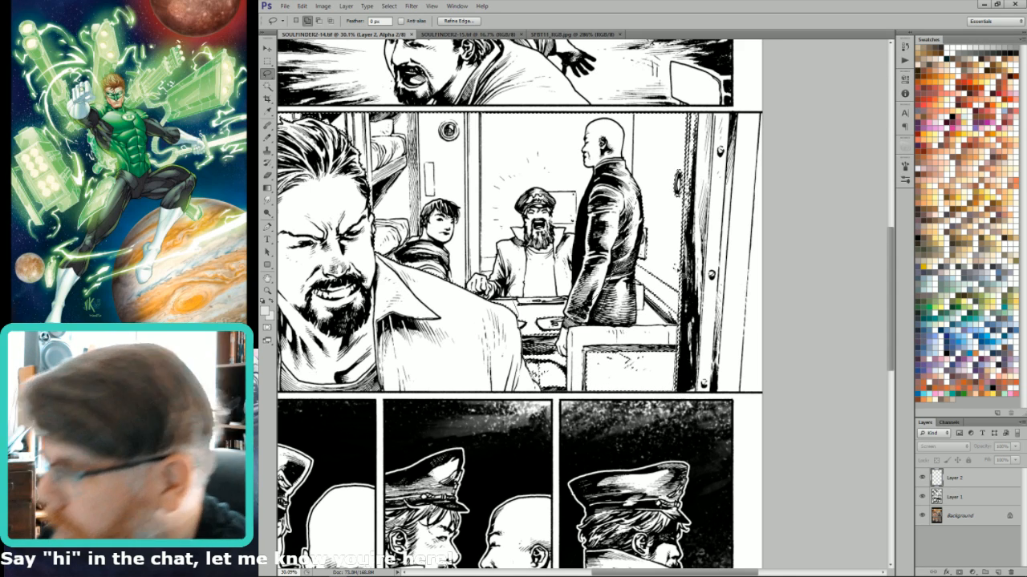
mouse_move(690, 144)
mouse_down()
mouse_move(634, 146)
mouse_move(553, 236)
mouse_up()
key(ctrl+8)
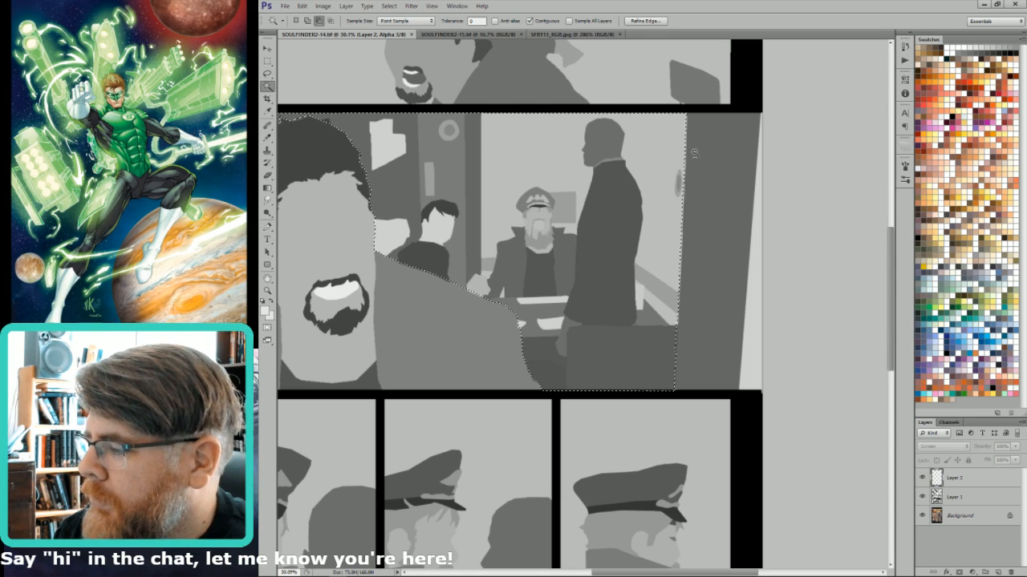
key(ctrl+2)
mouse_move(679, 298)
mouse_down()
mouse_move(633, 309)
mouse_move(633, 365)
mouse_move(673, 357)
mouse_move(678, 393)
mouse_move(680, 298)
mouse_up()
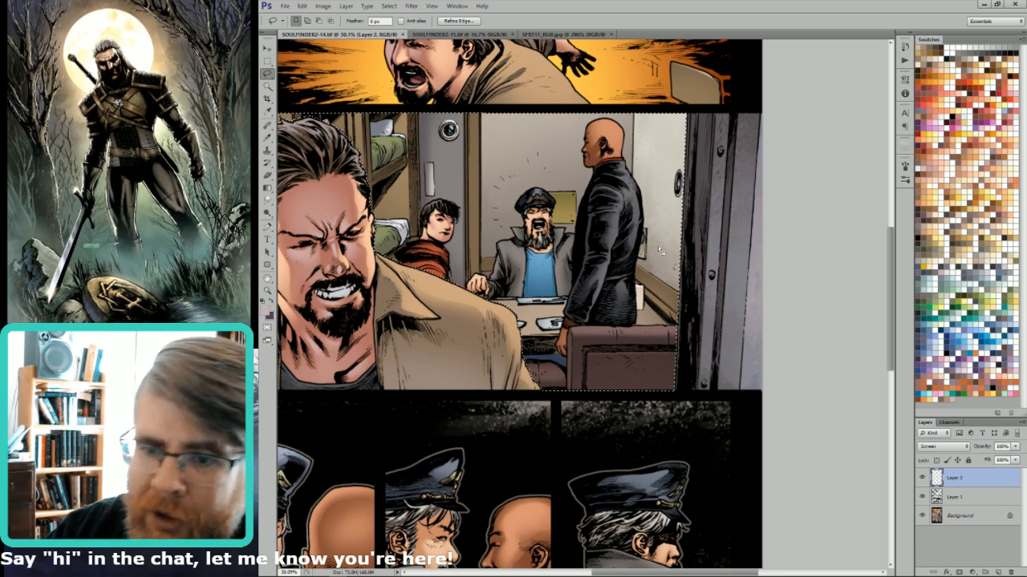
key(ctrl+d)
Extend the lasso selection to the shelves and wall on the other side of the foreground man's head.
drag(340, 131, 704, 225)
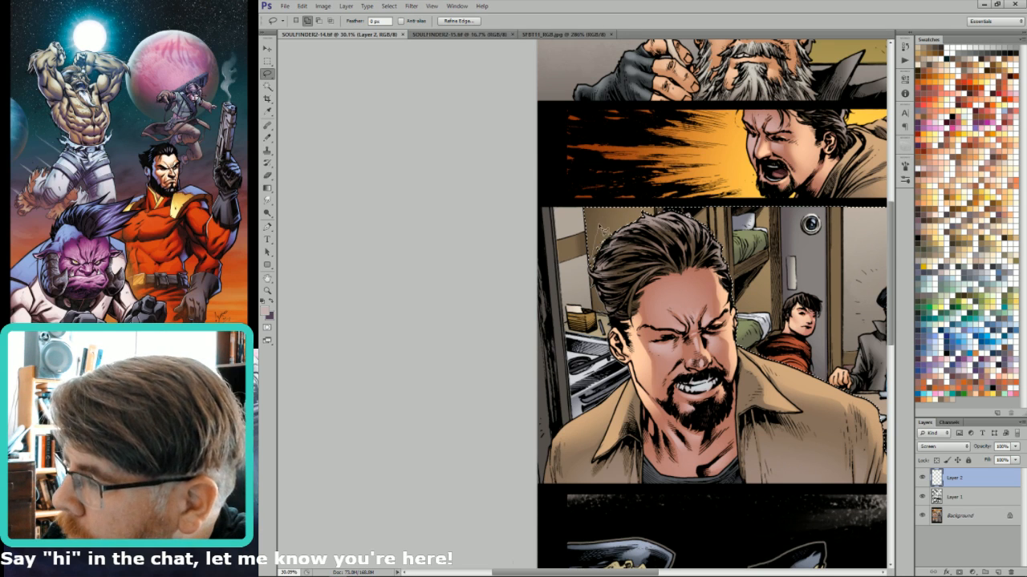
drag(592, 215, 479, 244)
key(ctrl+0)
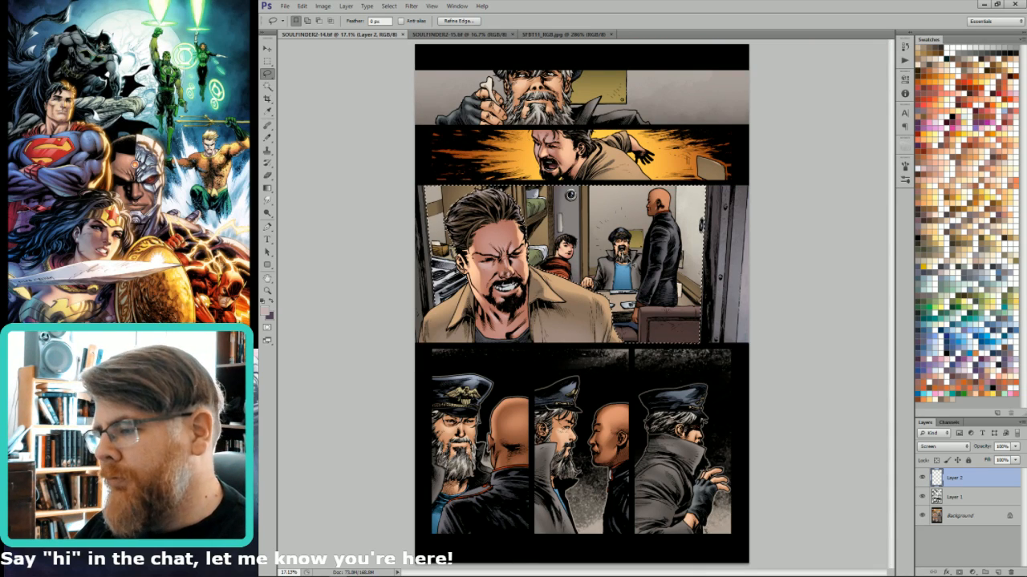
Save the cabin background selection as a new alpha channel.
click(949, 422)
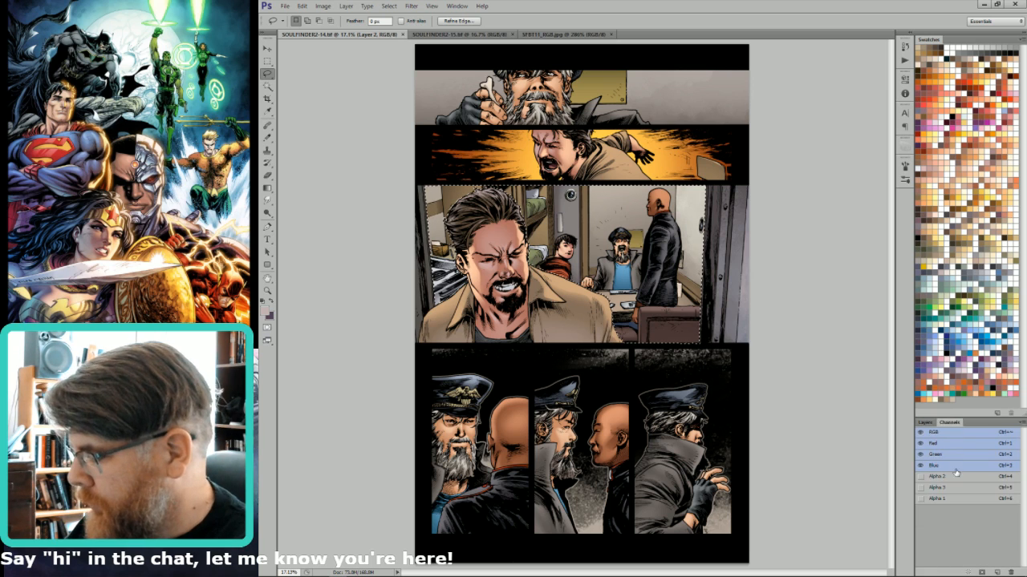
click(983, 571)
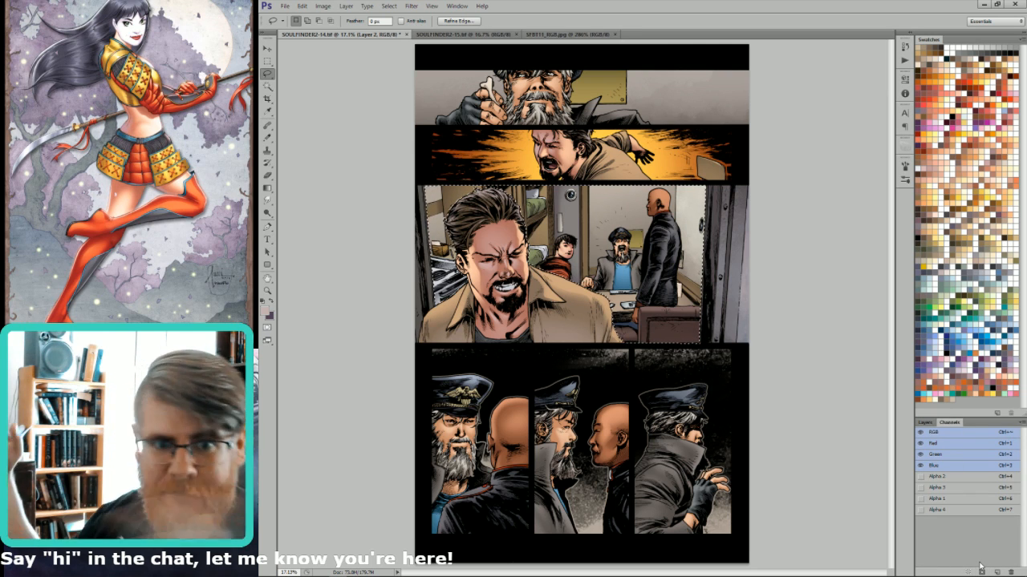
Build a warm haze over the selected cabin background on Layer 2 with brown and light orange radial gradients at 20% opacity.
key(ctrl+d)
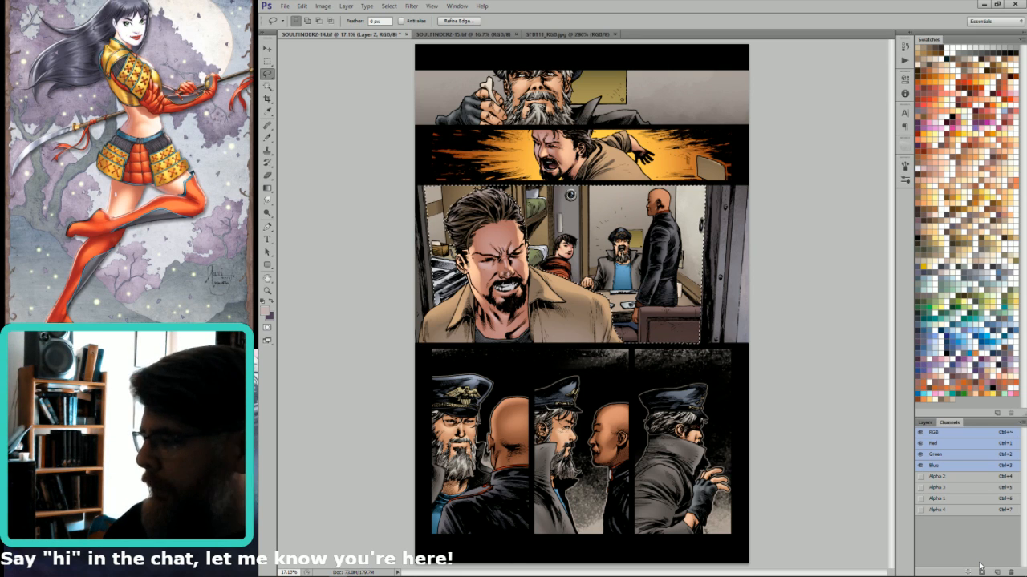
click(922, 231)
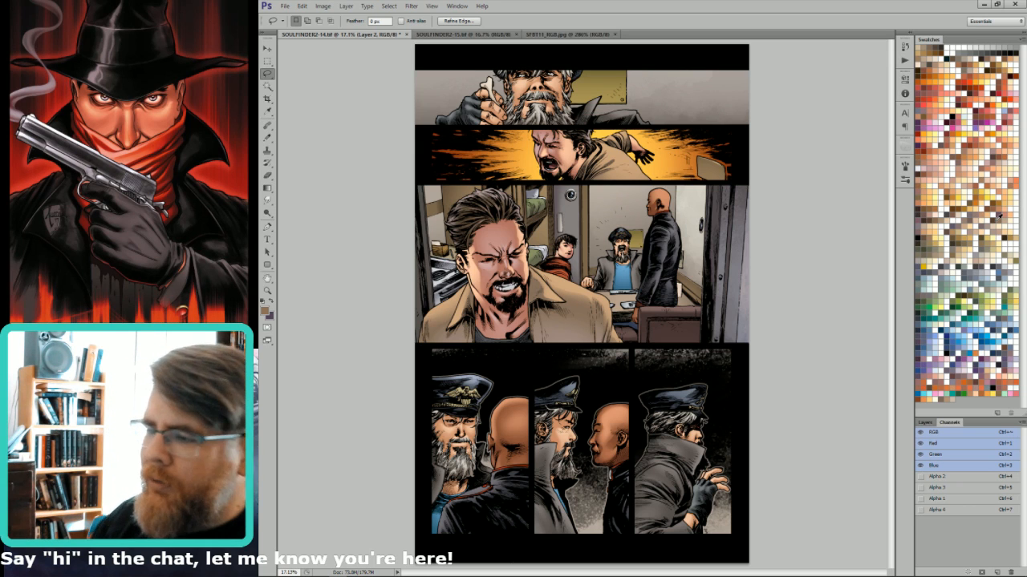
key(ctrl+z)
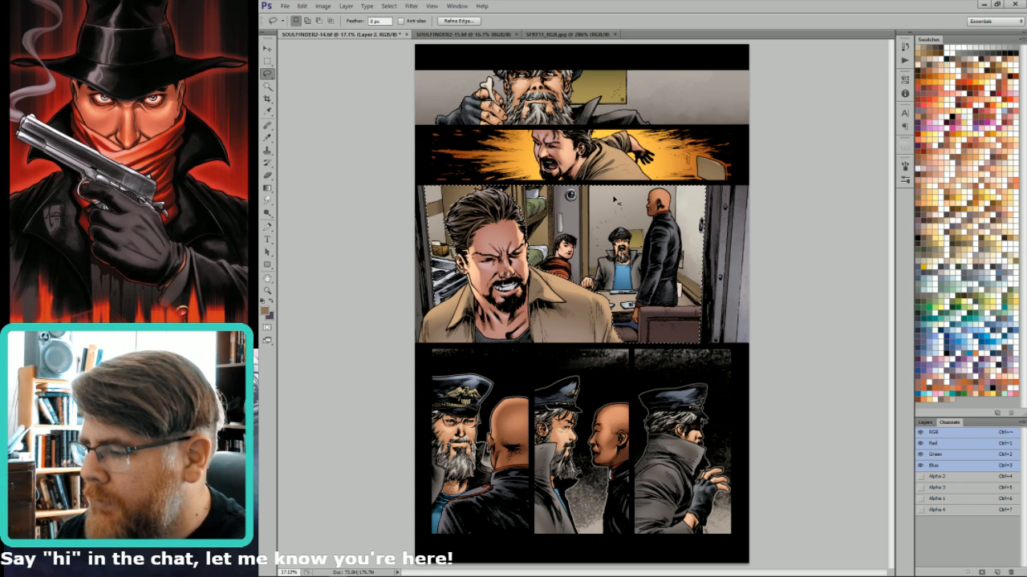
key(ctrl+d)
key(g)
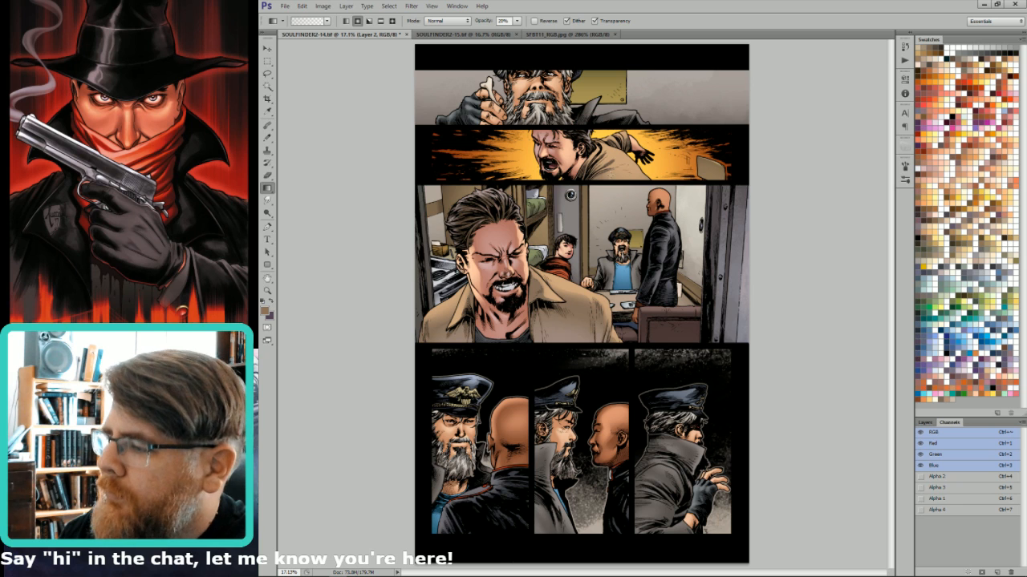
drag(608, 191, 603, 387)
drag(597, 184, 604, 407)
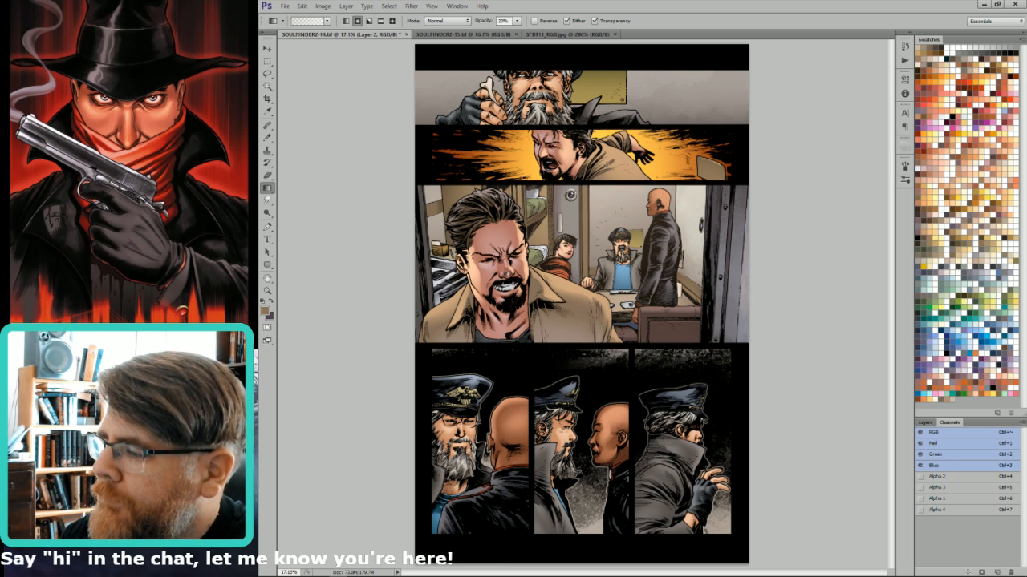
mouse_move(604, 186)
mouse_down()
mouse_move(582, 436)
mouse_move(590, 377)
mouse_move(587, 405)
mouse_up()
drag(639, 152, 640, 366)
mouse_move(631, 173)
mouse_down()
mouse_move(647, 367)
mouse_move(624, 321)
mouse_up()
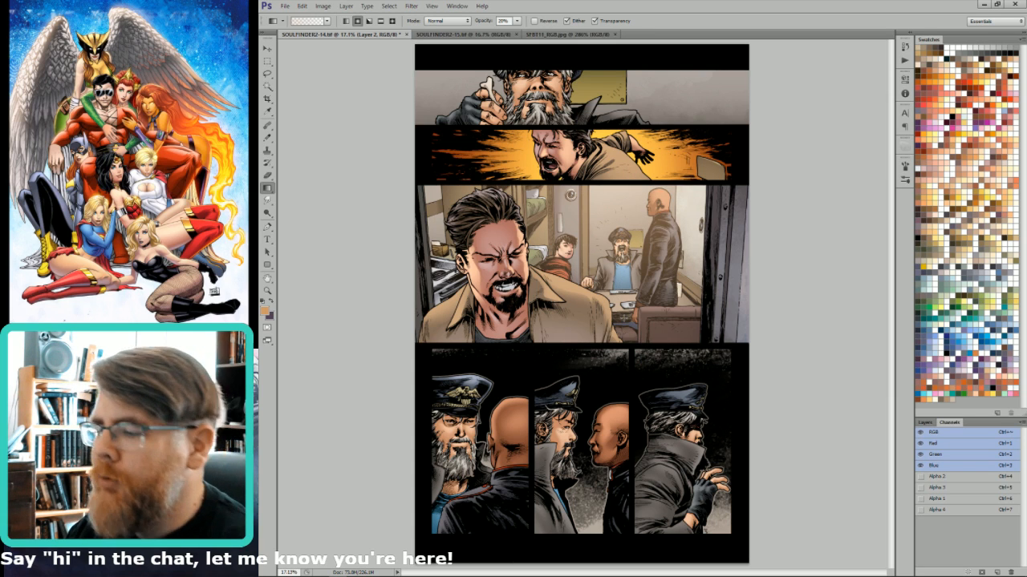
Adjust the colour of the warm haze on Layer 2 and apply the correction.
key(ctrl+shift+b)
mouse_move(945, 315)
mouse_down()
mouse_move(928, 291)
mouse_move(960, 313)
mouse_up()
key(Return)
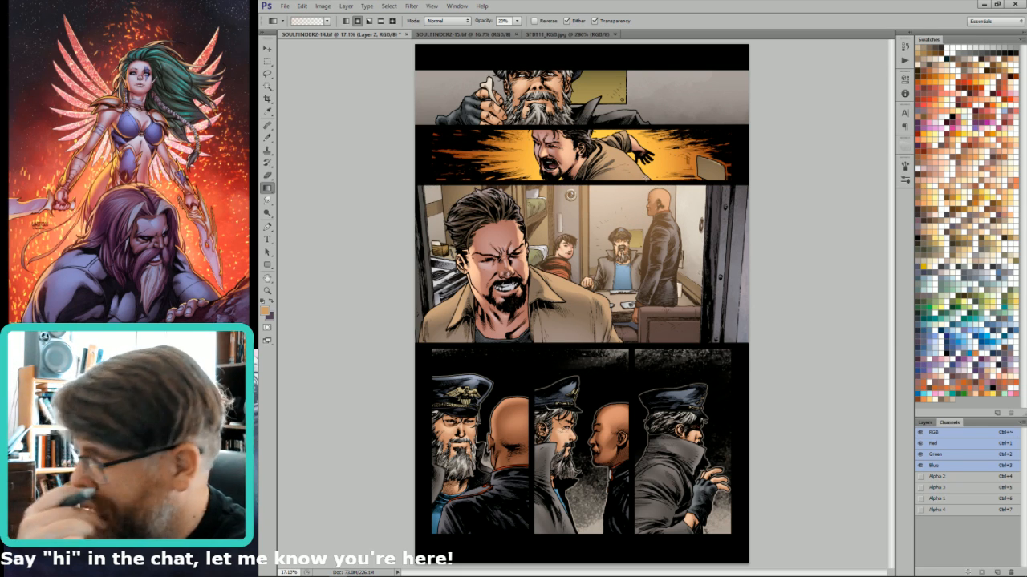
Lasso the black debris lines beside the chair in the second panel and fill them with white on transparency-locked Layer 1.
scroll(666, 122, up, 8)
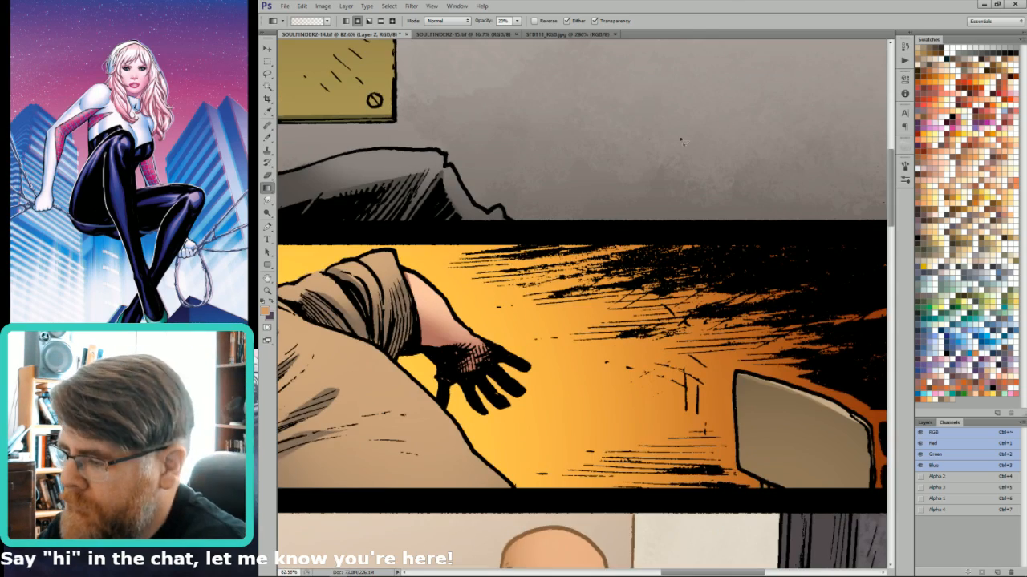
key(l)
drag(668, 296, 584, 290)
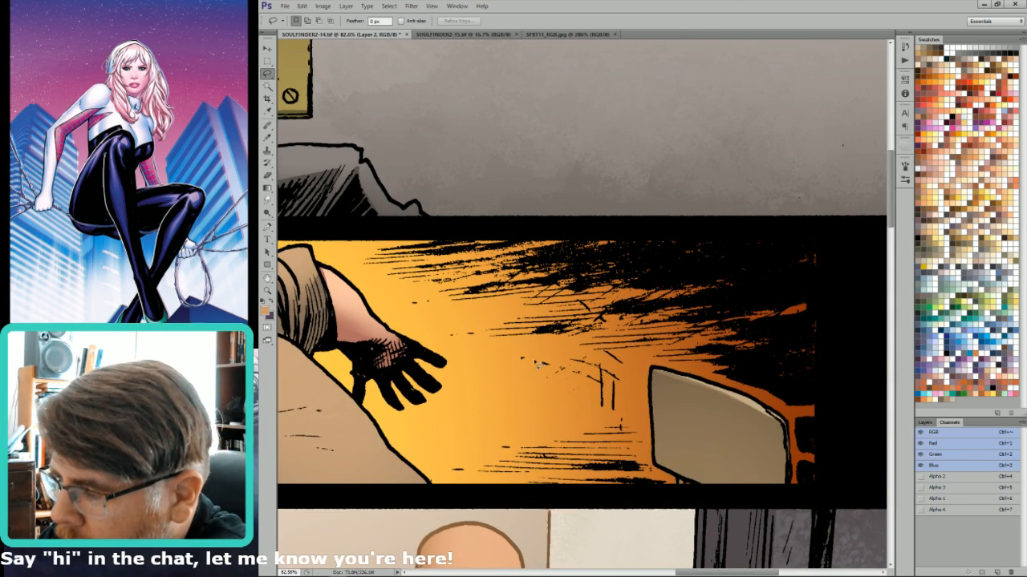
drag(518, 358, 566, 372)
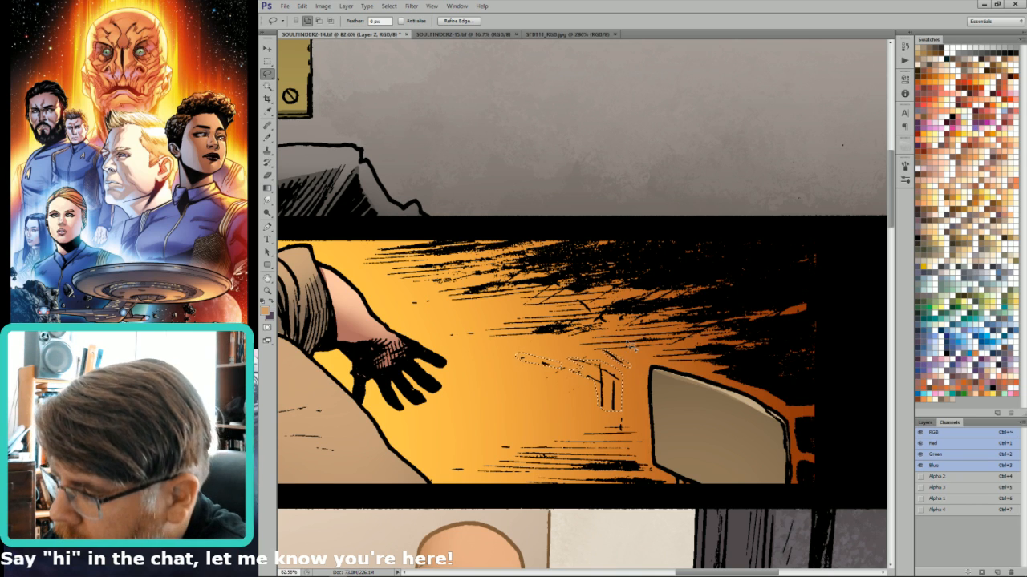
key(d)
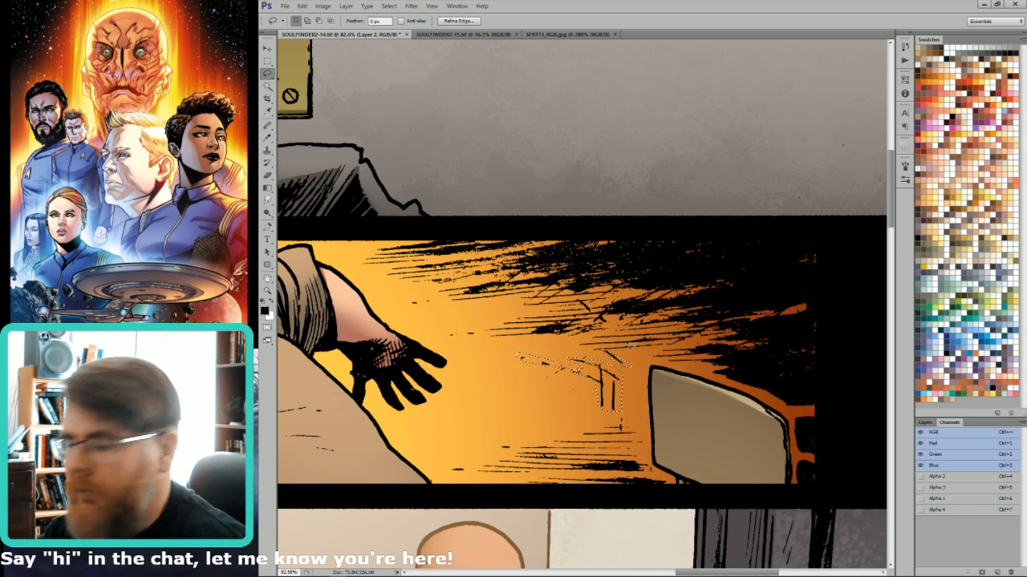
click(925, 422)
click(951, 495)
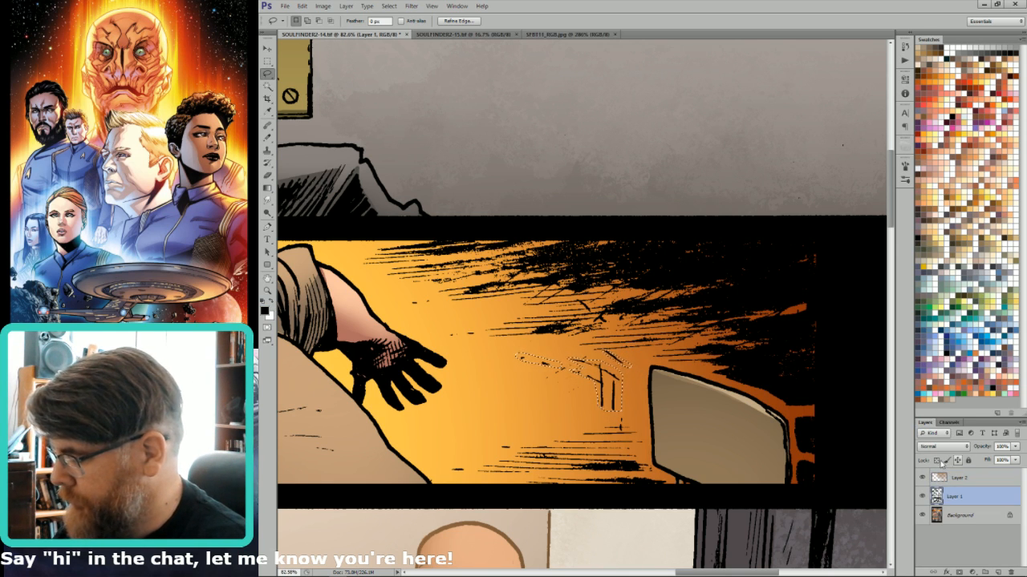
click(937, 461)
key(ctrl+BackSpace)
key(ctrl+0)
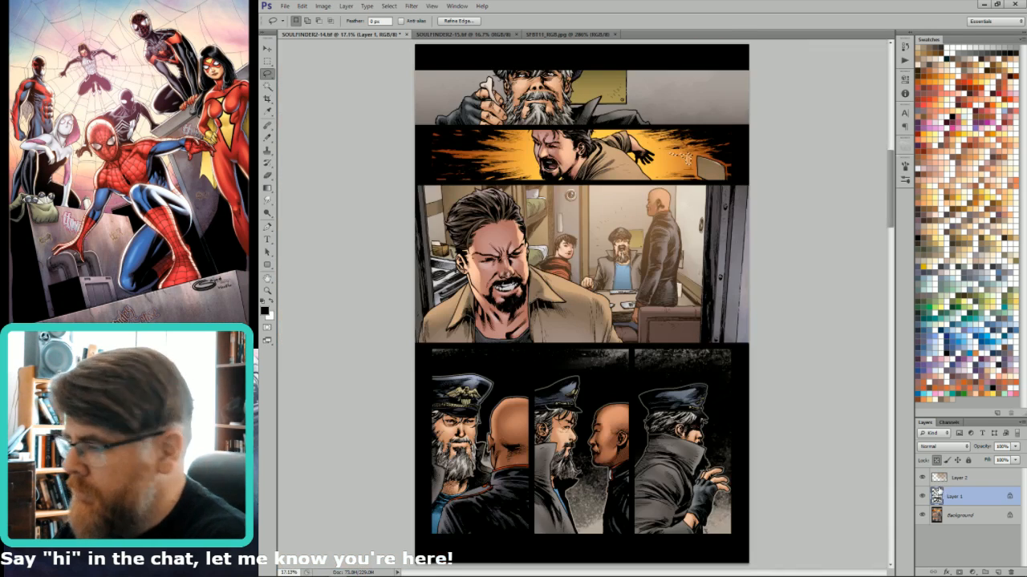
key(ctrl+d)
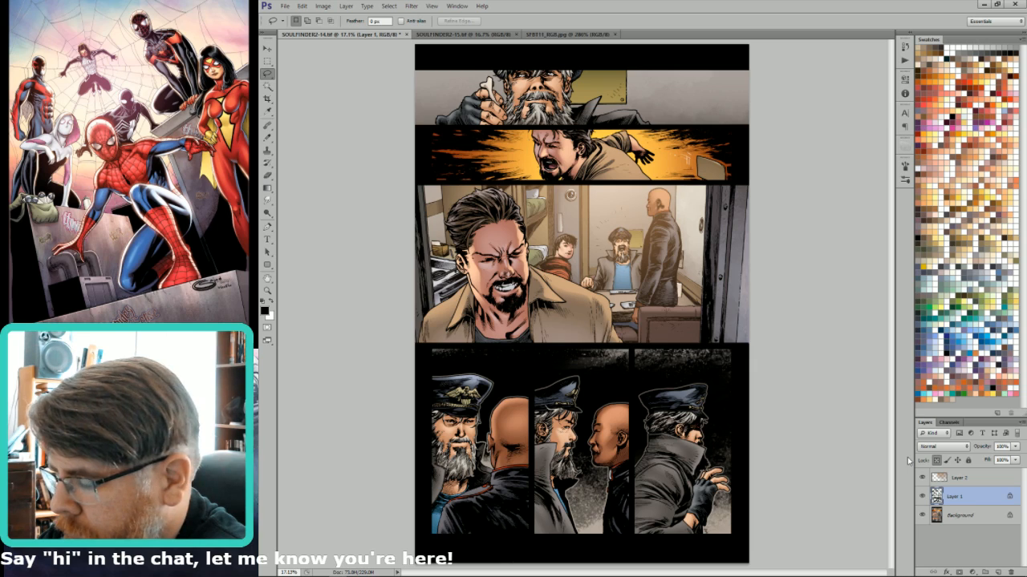
Cover the red eye of the capped man in the last panel with his sampled skin tone on the Background layer.
click(952, 515)
mouse_move(739, 383)
mouse_down()
mouse_move(665, 437)
mouse_move(665, 495)
mouse_up()
drag(583, 238, 611, 272)
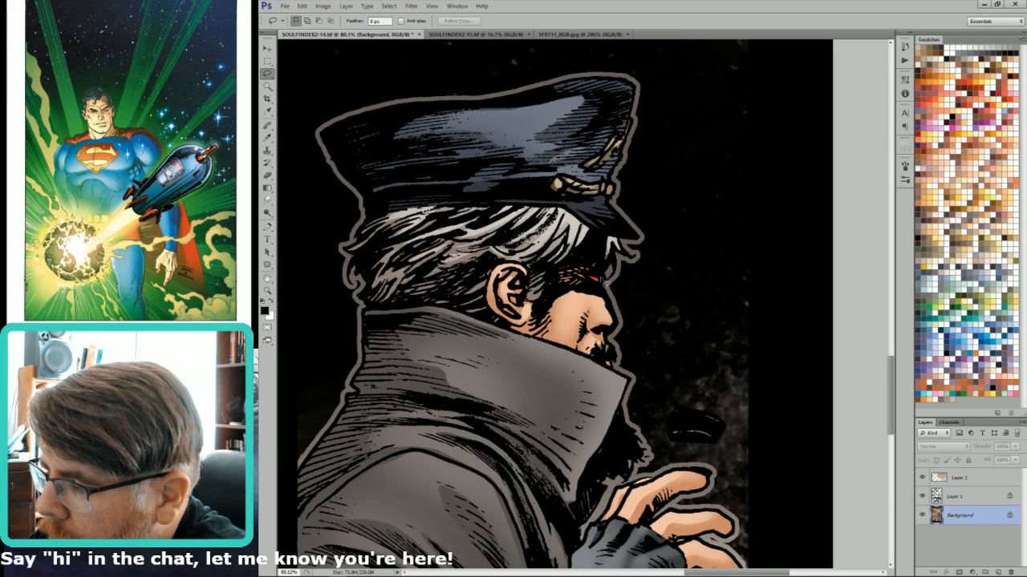
key(i)
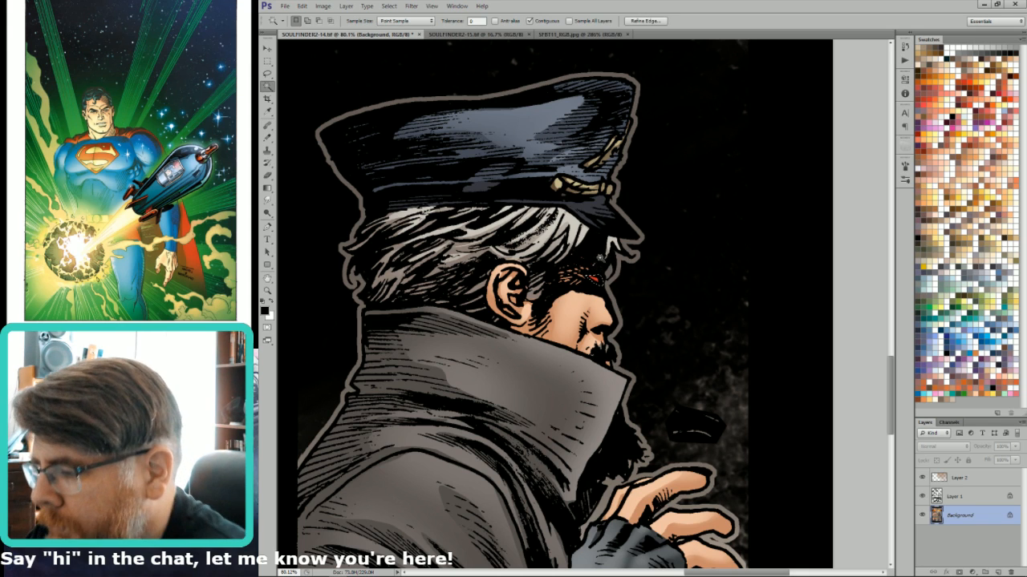
click(525, 317)
key(x)
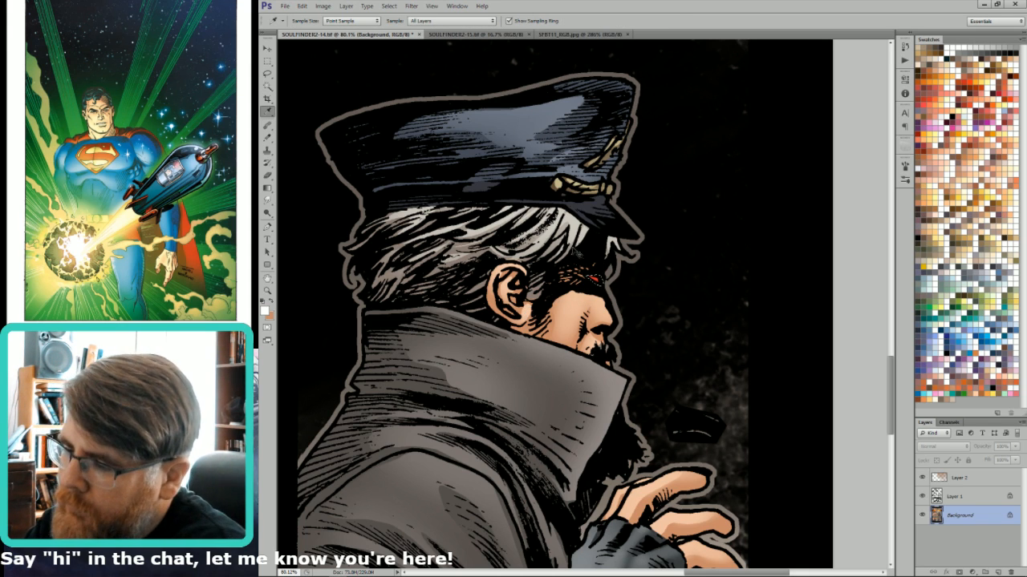
key(l)
drag(600, 283, 592, 275)
key(ctrl+BackSpace)
key(ctrl+d)
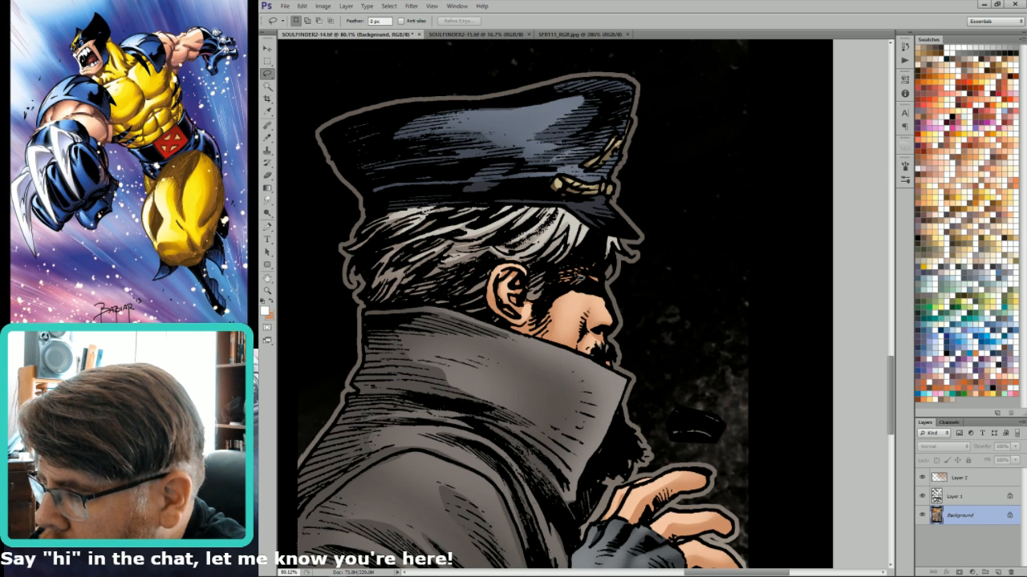
Paint a red-orange glow over the last panel's capped man's eye on Layer 2 with the 90% opacity Brush, and save the page.
drag(591, 282, 604, 253)
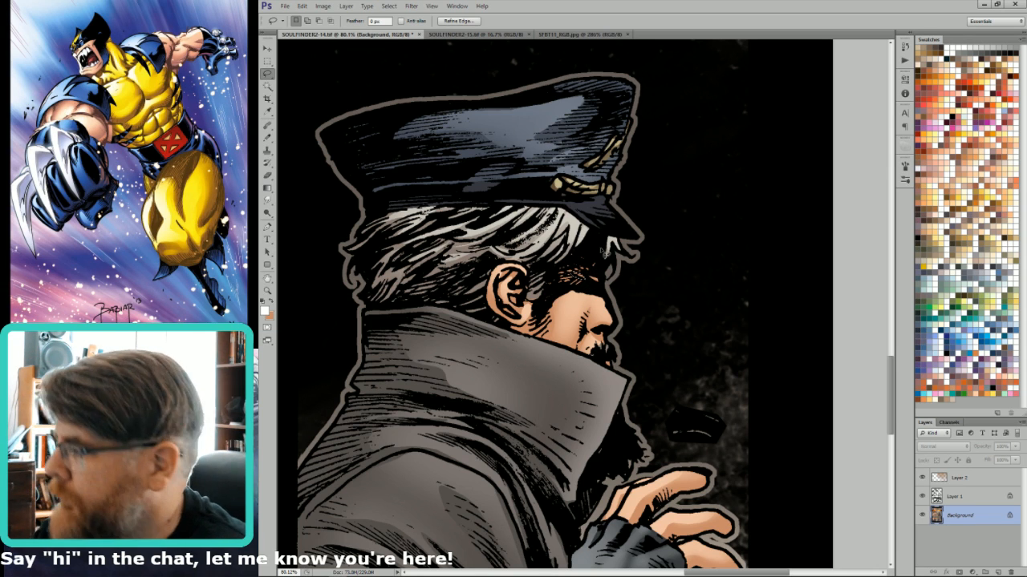
click(967, 107)
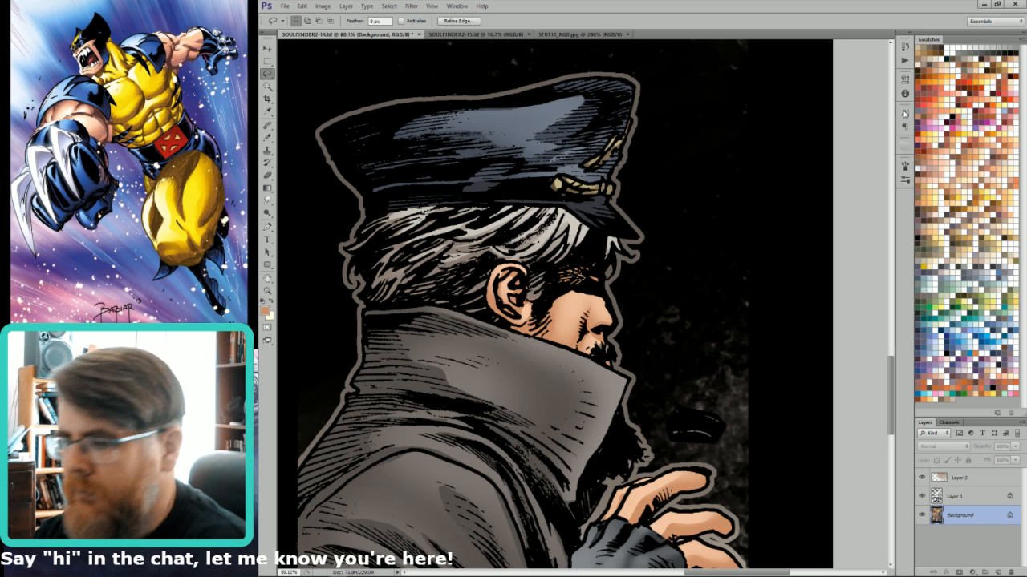
click(968, 478)
click(970, 105)
key(b)
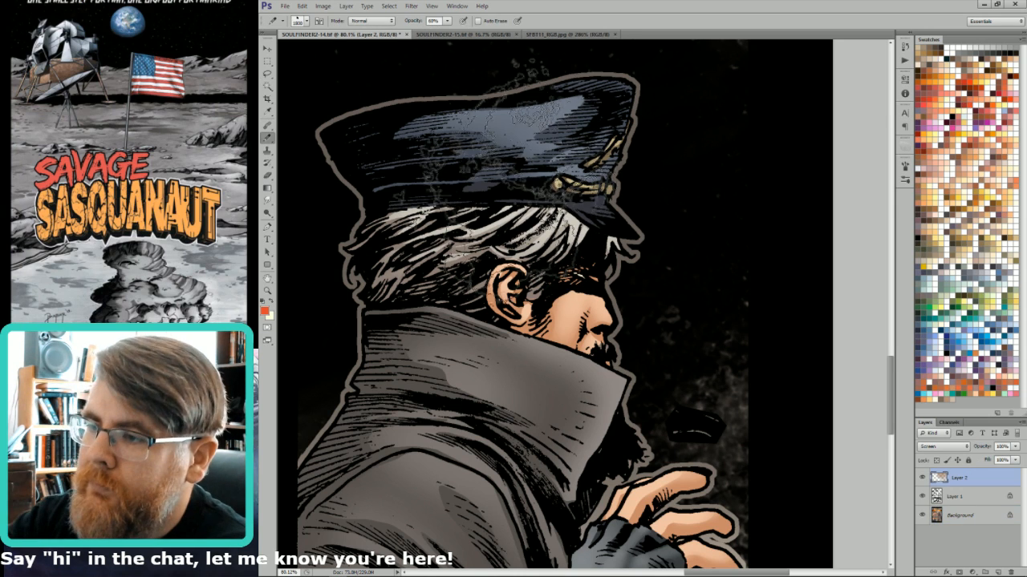
key(shift+b)
click(278, 24)
click(316, 32)
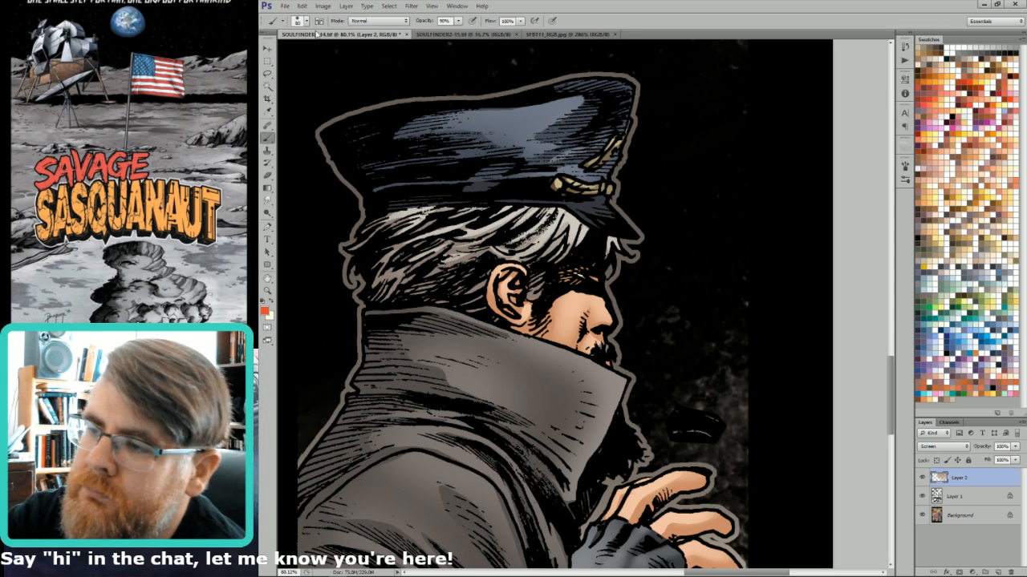
key(p)
key(b)
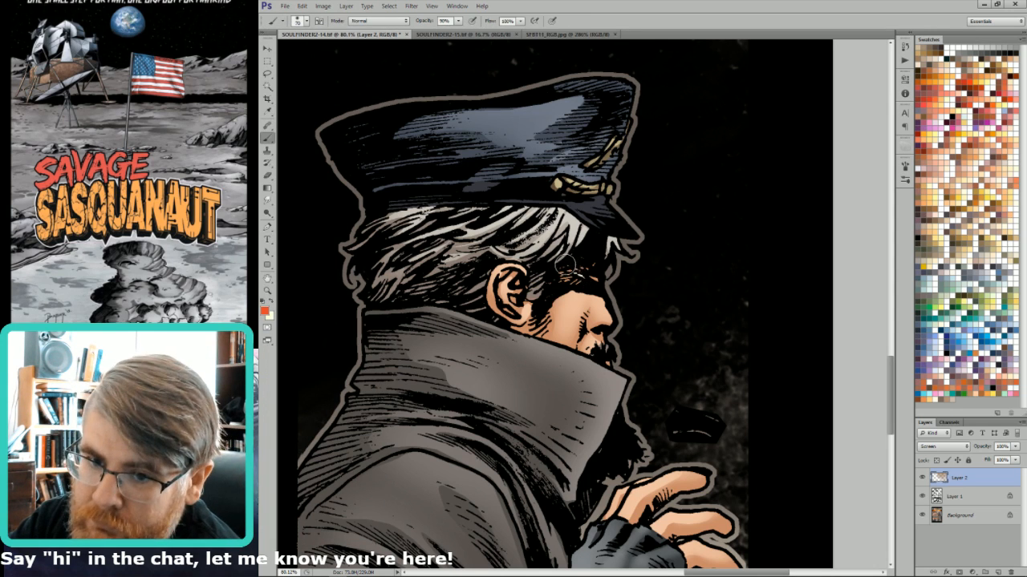
drag(572, 272, 584, 279)
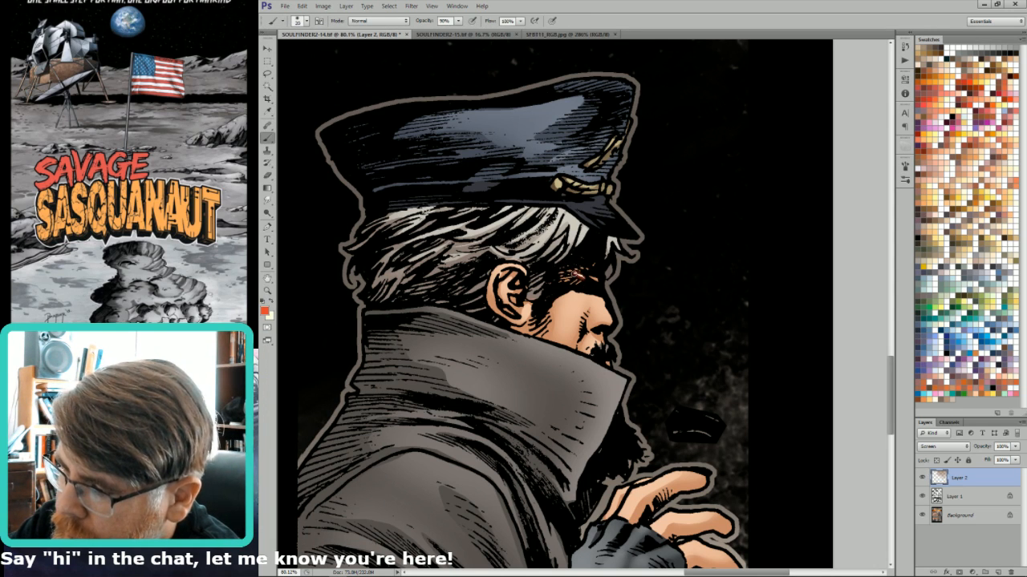
key(ctrl+0)
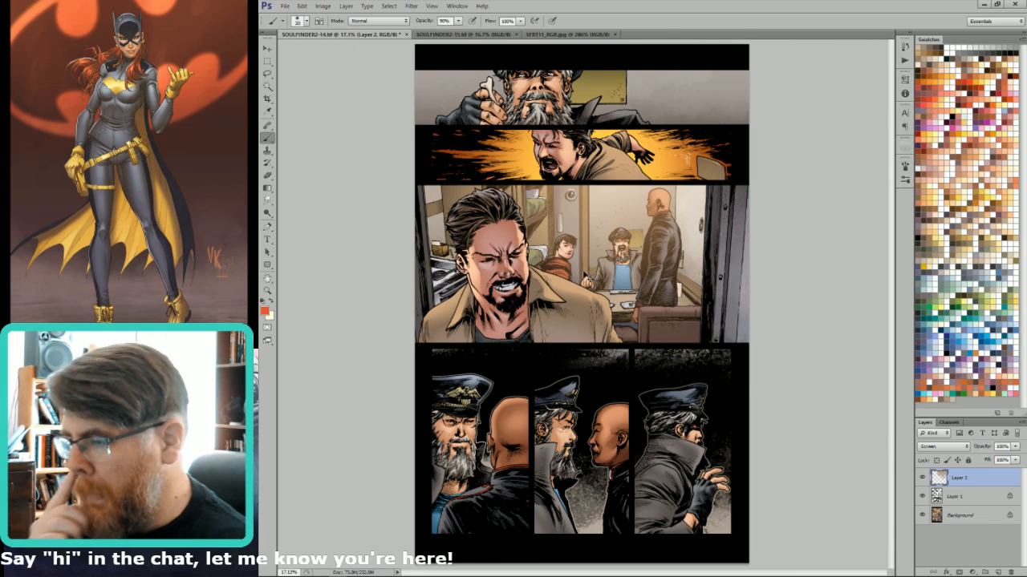
key(ctrl+s)
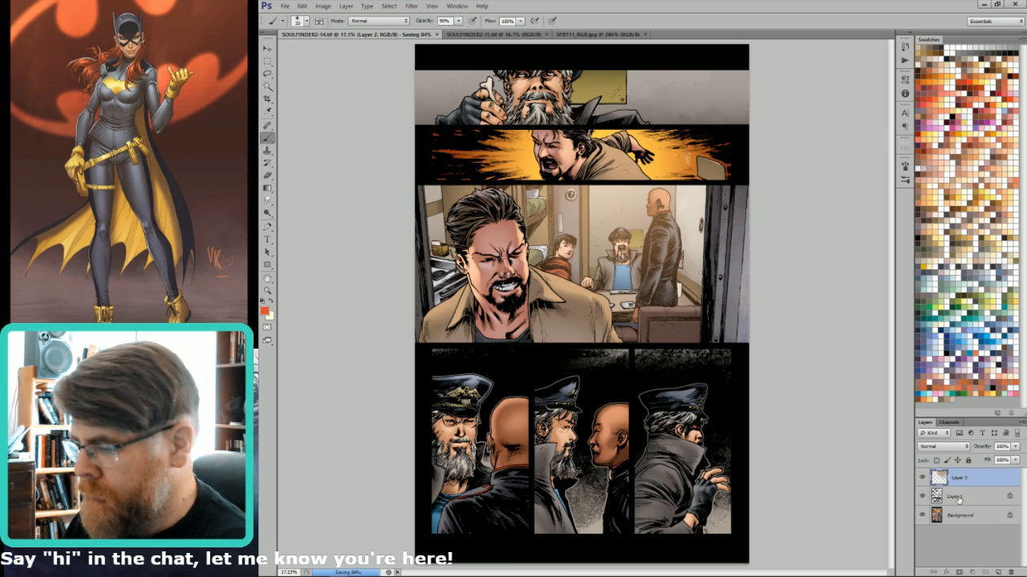
Highlight the cheek of the bearded man in profile on the Background layer with a pale peach radial gradient in Screen mode at 20% opacity.
click(965, 515)
drag(555, 443, 618, 443)
key(l)
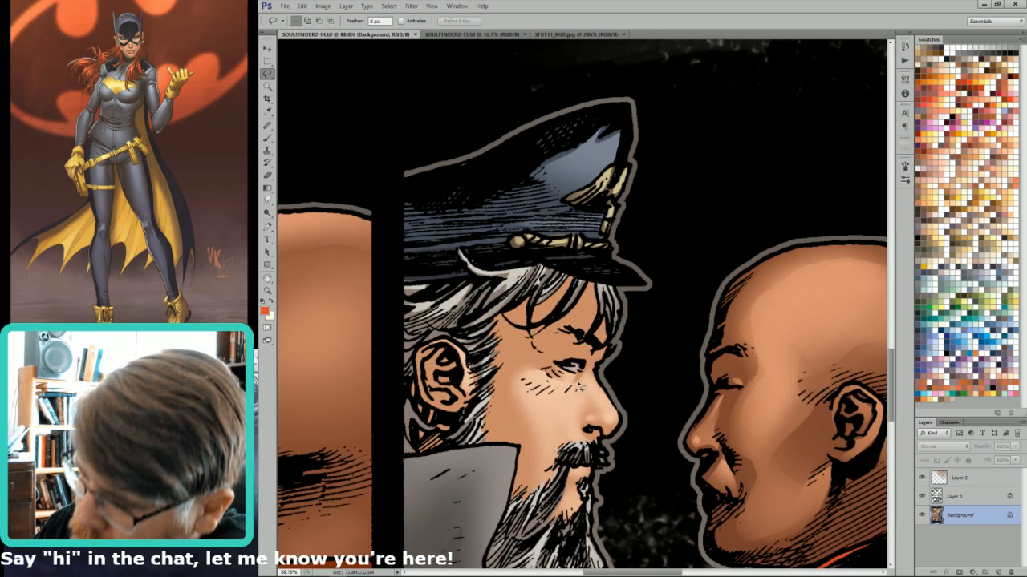
mouse_move(539, 413)
mouse_down()
mouse_move(581, 440)
mouse_move(589, 389)
mouse_move(565, 384)
mouse_move(585, 401)
mouse_move(577, 428)
mouse_up()
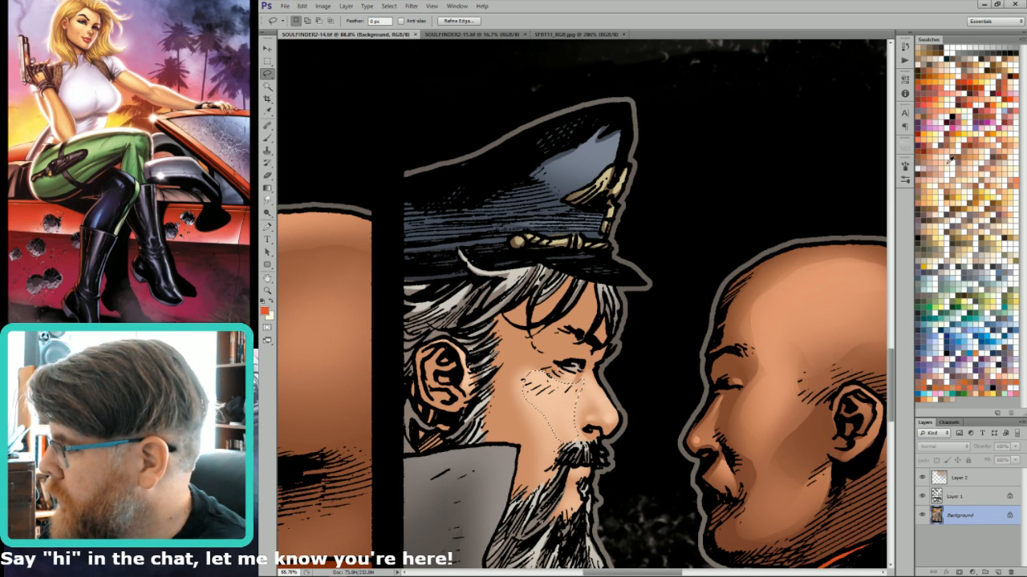
click(942, 175)
key(g)
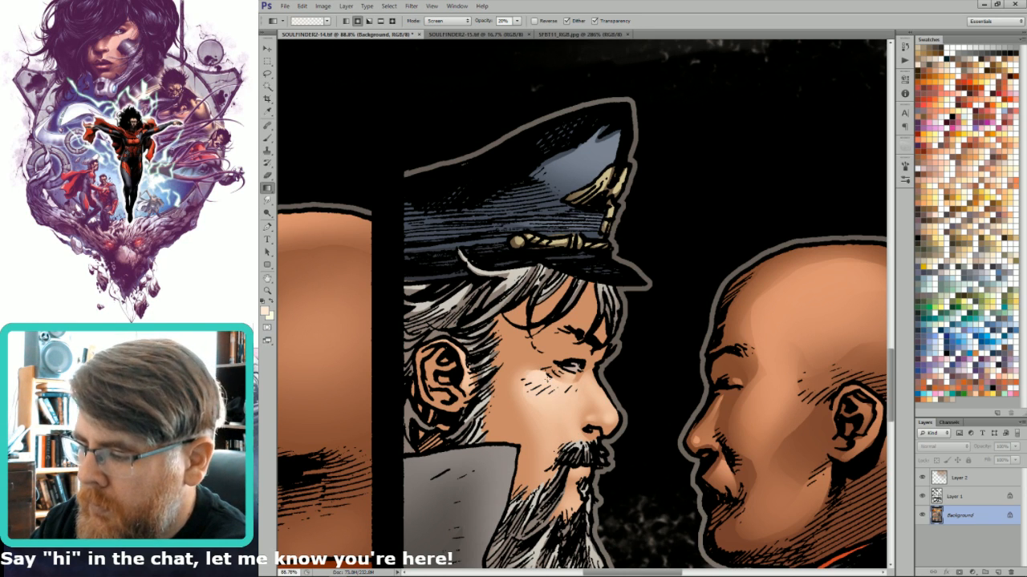
Add pale Screen gradient highlights to the nose and neighbouring face areas of the bearded man in profile, using small lasso selections.
key(l)
drag(610, 422, 611, 421)
key(g)
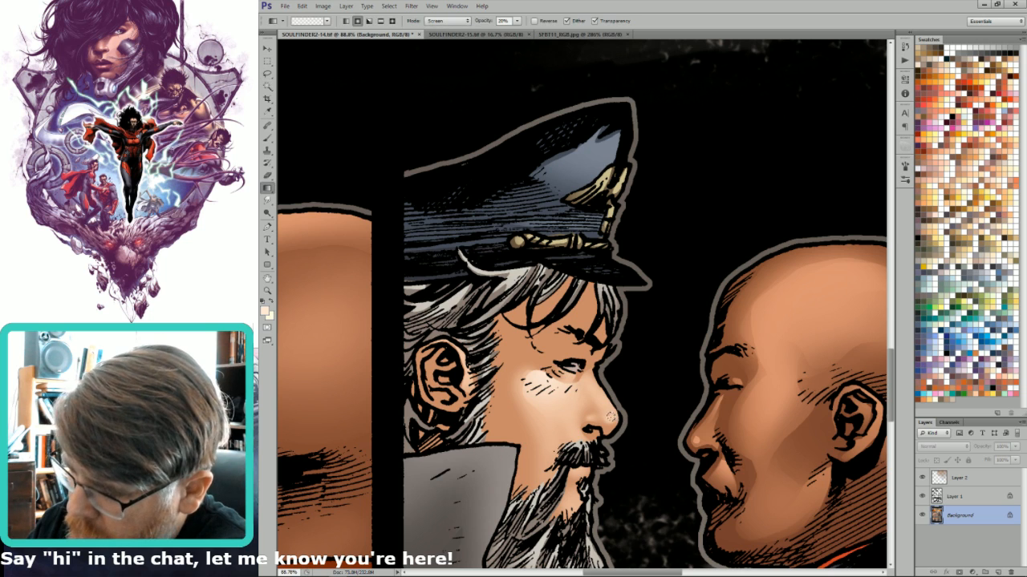
key(l)
mouse_move(591, 376)
mouse_down()
mouse_move(609, 404)
mouse_move(563, 457)
mouse_move(594, 449)
mouse_move(584, 431)
mouse_move(579, 476)
mouse_move(592, 470)
mouse_move(583, 464)
mouse_up()
key(g)
key(l)
key(g)
key(l)
key(g)
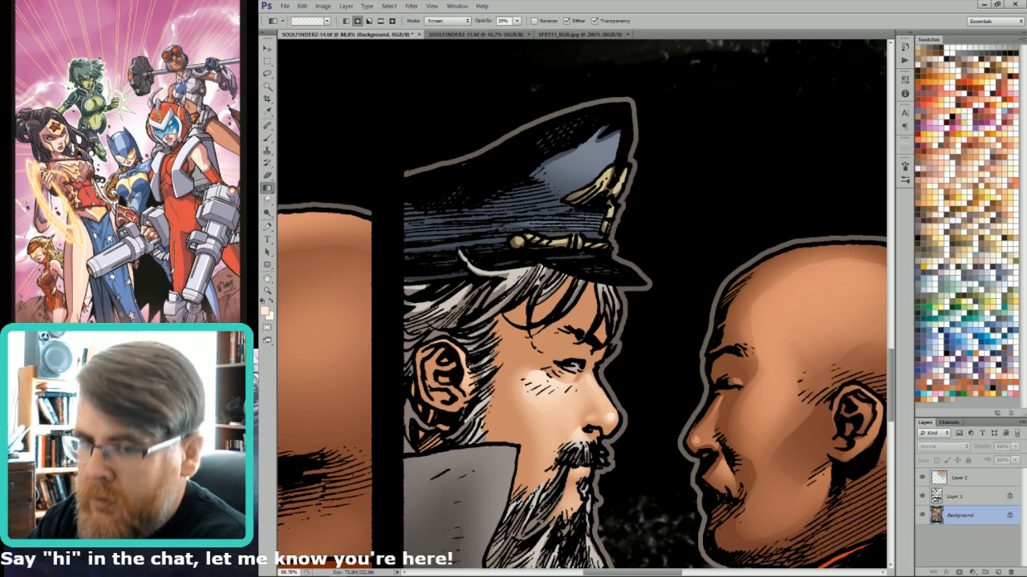
Lasso the broad cheek of the front-facing bearded man in the first bottom panel and lighten it with a pale Screen gradient.
key(ctrl+0)
mouse_move(479, 384)
mouse_down()
mouse_move(438, 484)
mouse_move(416, 486)
mouse_up()
key(l)
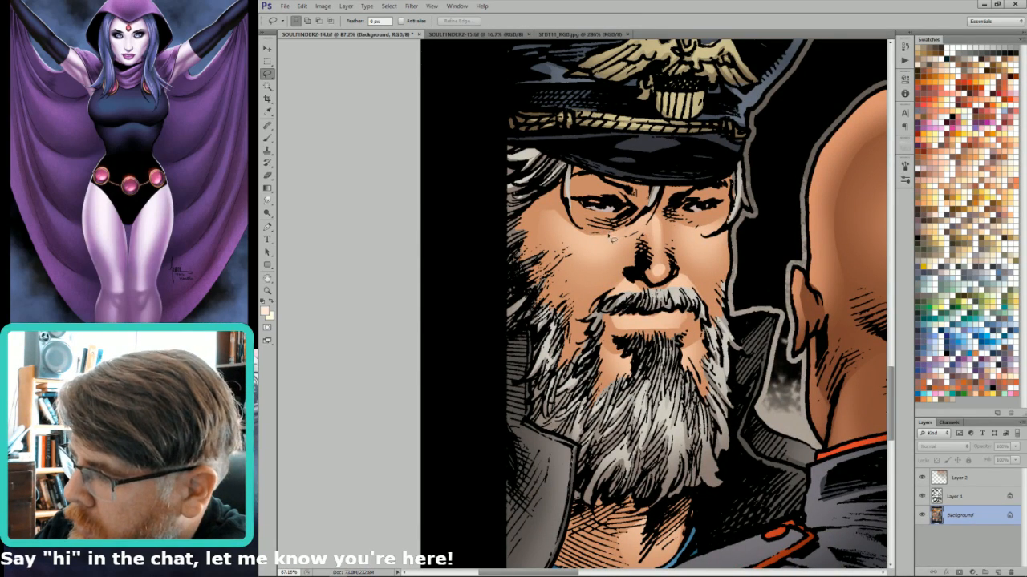
drag(629, 233, 631, 234)
key(g)
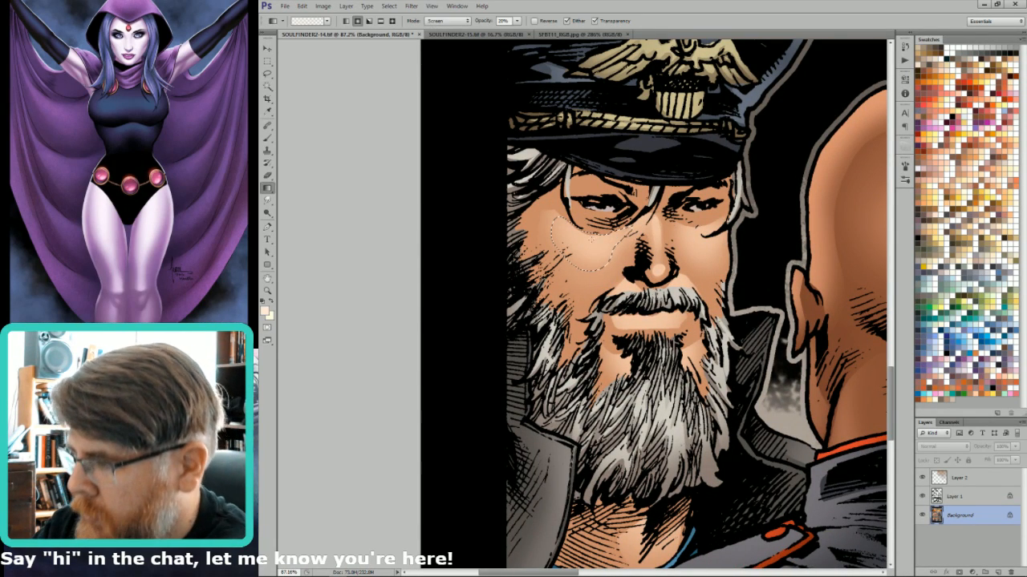
key(l)
key(ctrl+d)
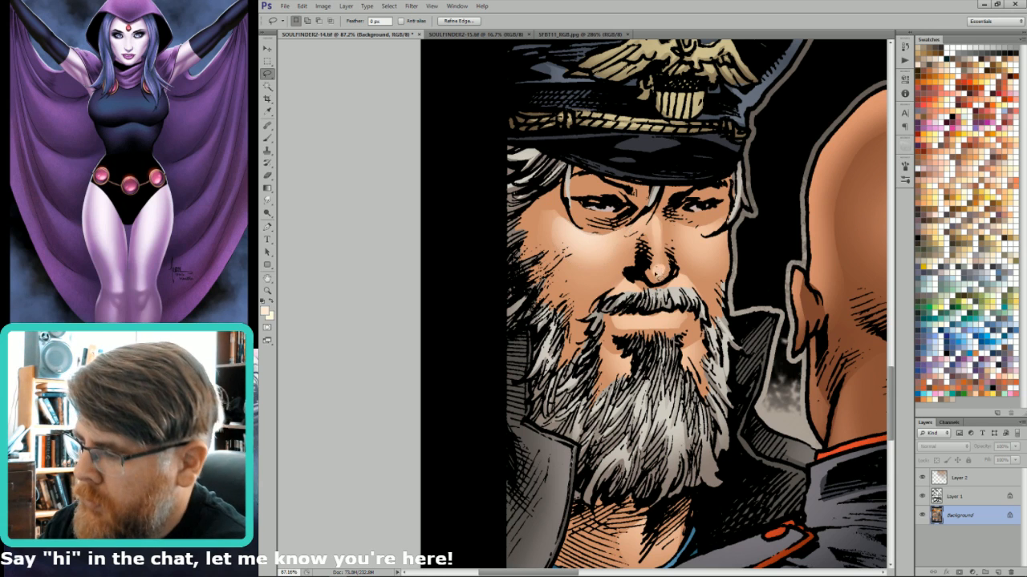
Lighten the front-facing bearded man's nose and other cheek with pale Screen gradients inside lasso selections.
key(g)
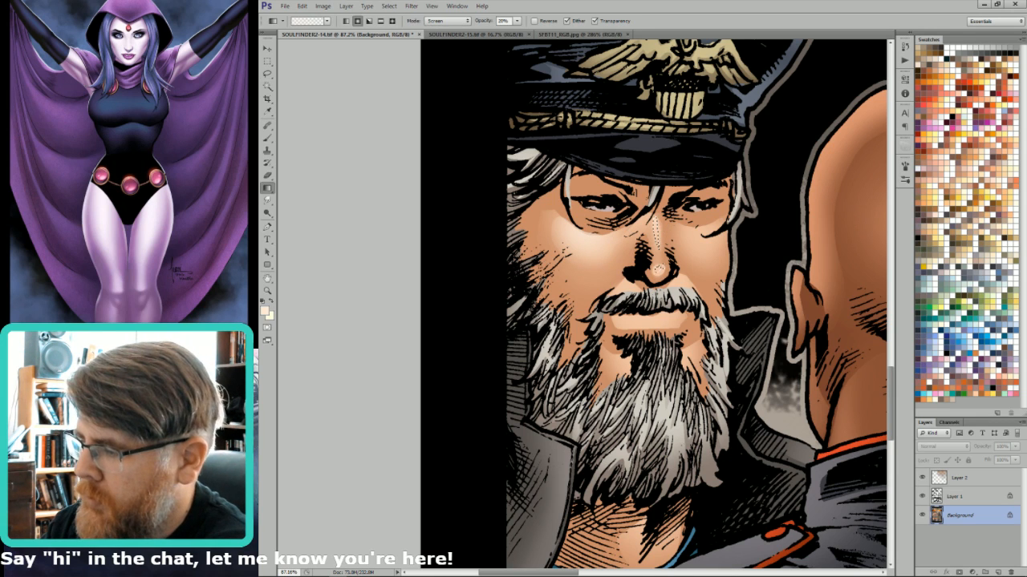
key(l)
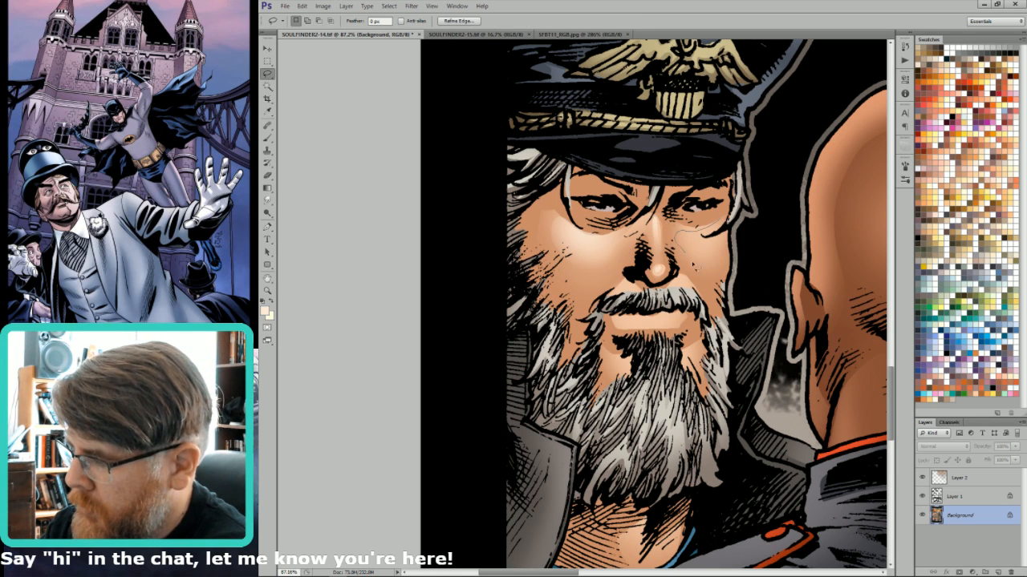
key(g)
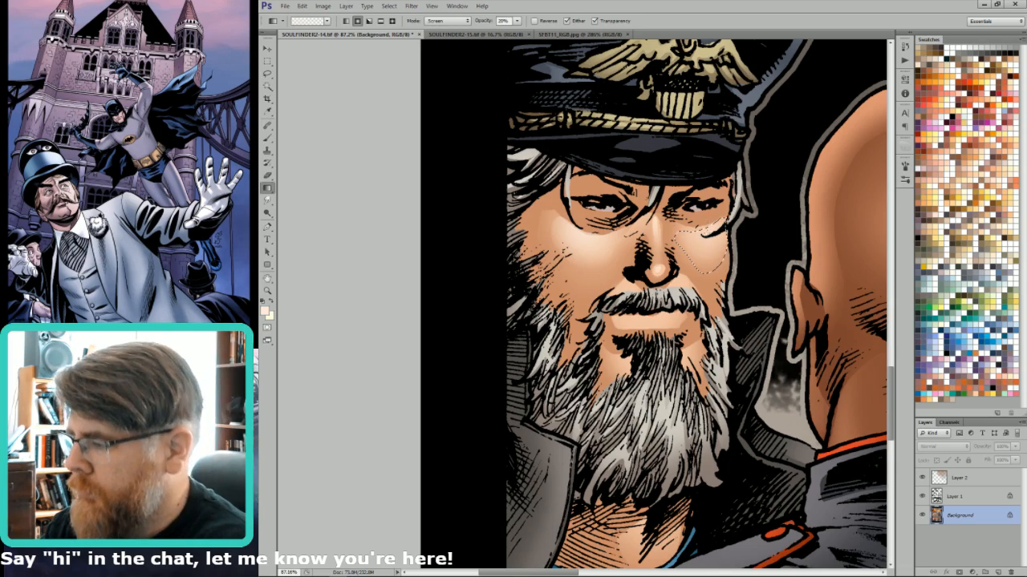
scroll(708, 245, up, 10)
Highlight the cheek and nose of the capped man in the last panel with pale Screen gradients at 20% opacity, and clear the selection.
key(ctrl+0)
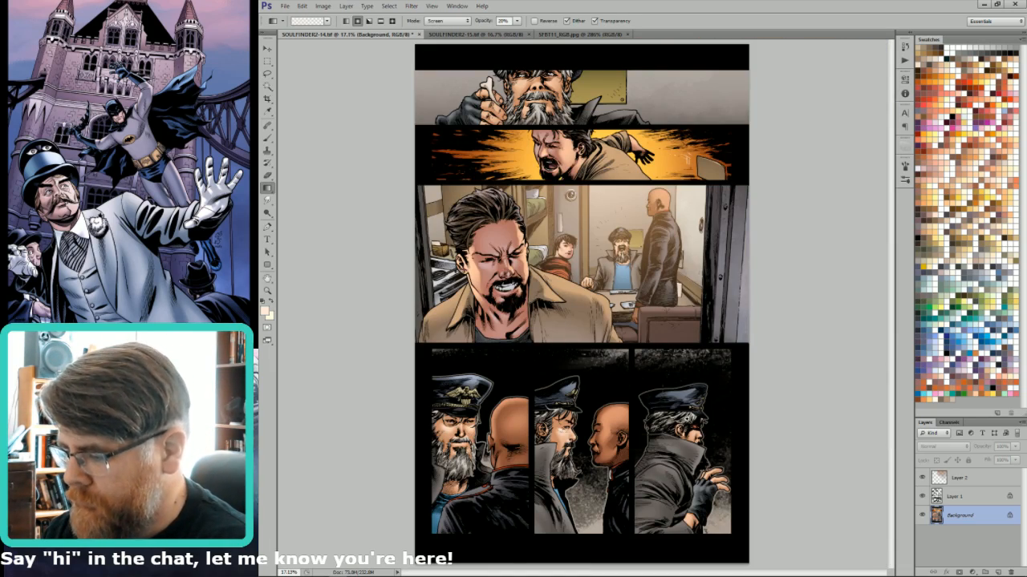
drag(687, 418, 678, 433)
key(l)
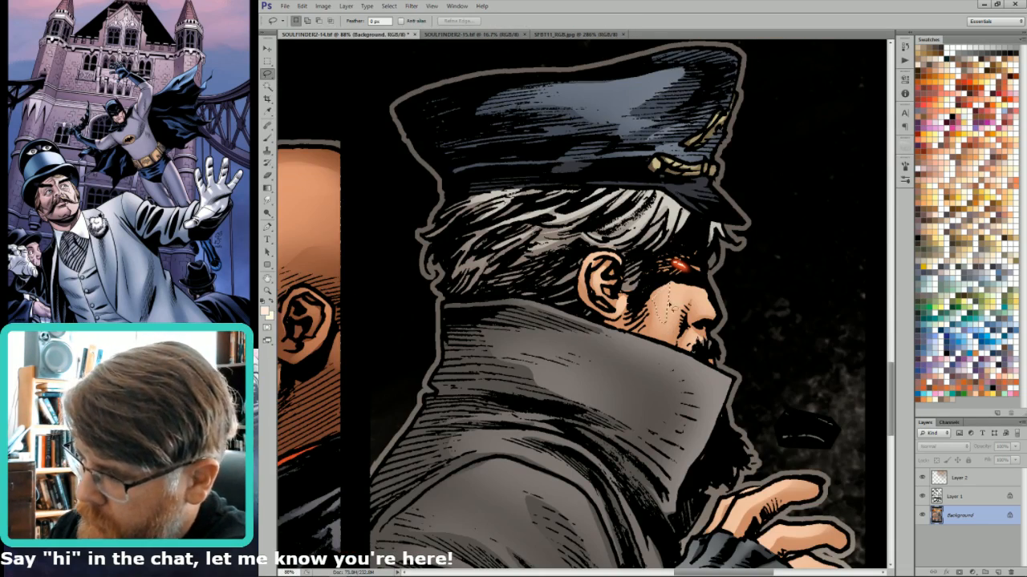
drag(688, 295, 681, 298)
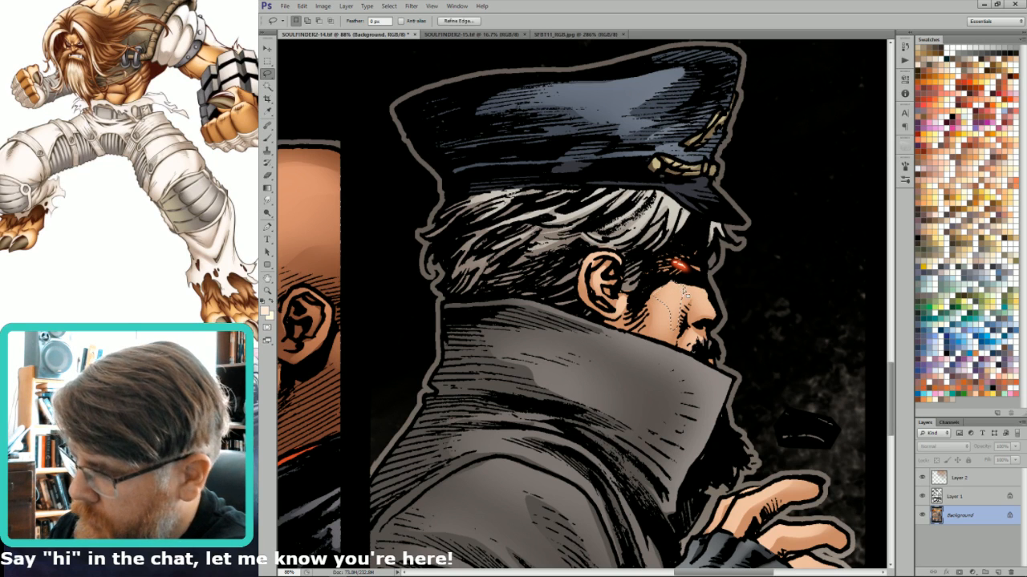
key(g)
key(l)
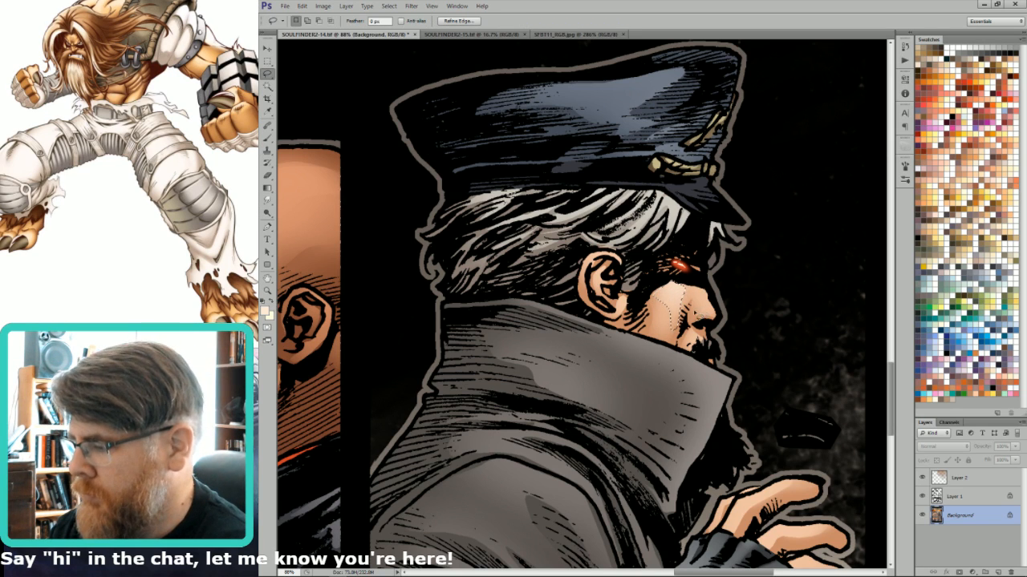
key(h)
mouse_move(710, 314)
mouse_down()
mouse_move(696, 313)
mouse_move(714, 345)
mouse_up()
key(g)
key(l)
key(ctrl+d)
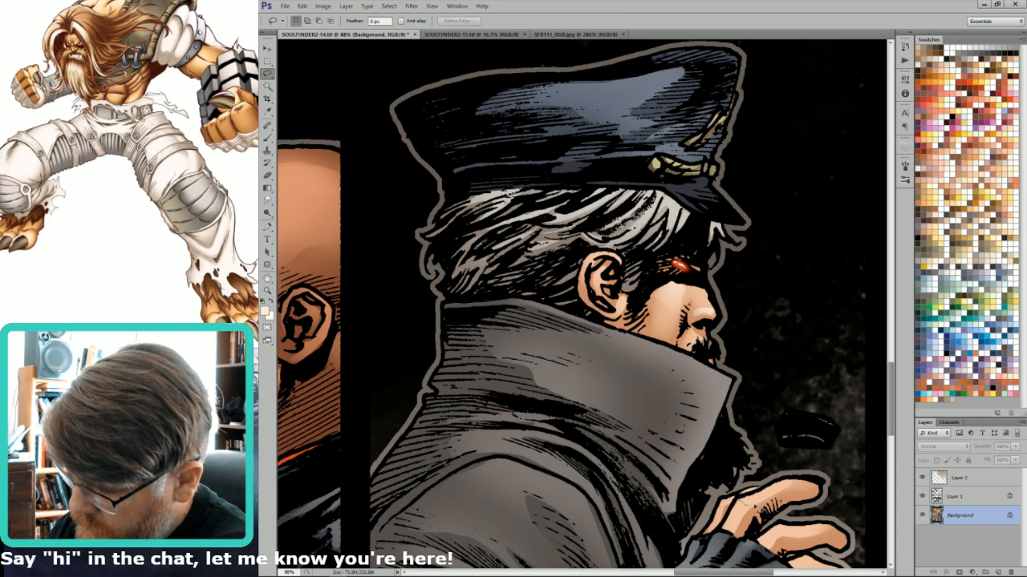
Lighten the bearded man's broad cheek and lower lip in the top panel with pale Screen gradients at 20% opacity inside lasso selections.
key(g)
key(ctrl+0)
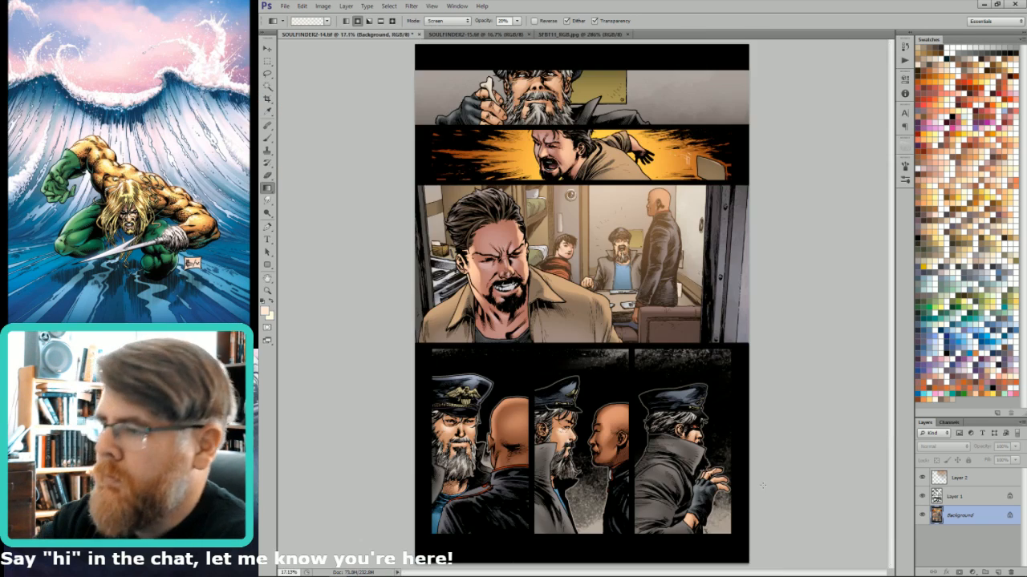
drag(579, 123, 488, 45)
key(l)
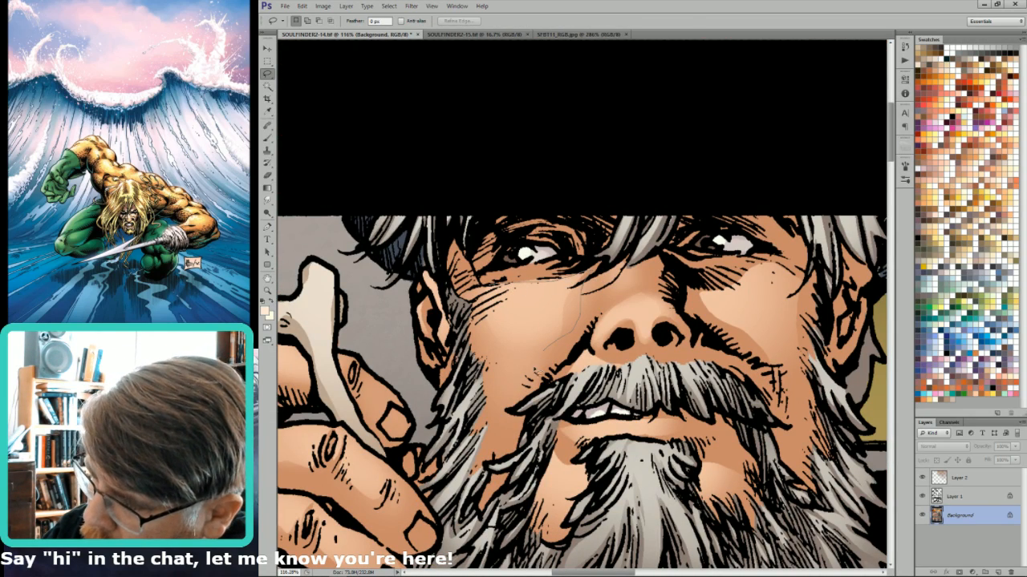
drag(482, 329, 489, 295)
key(g)
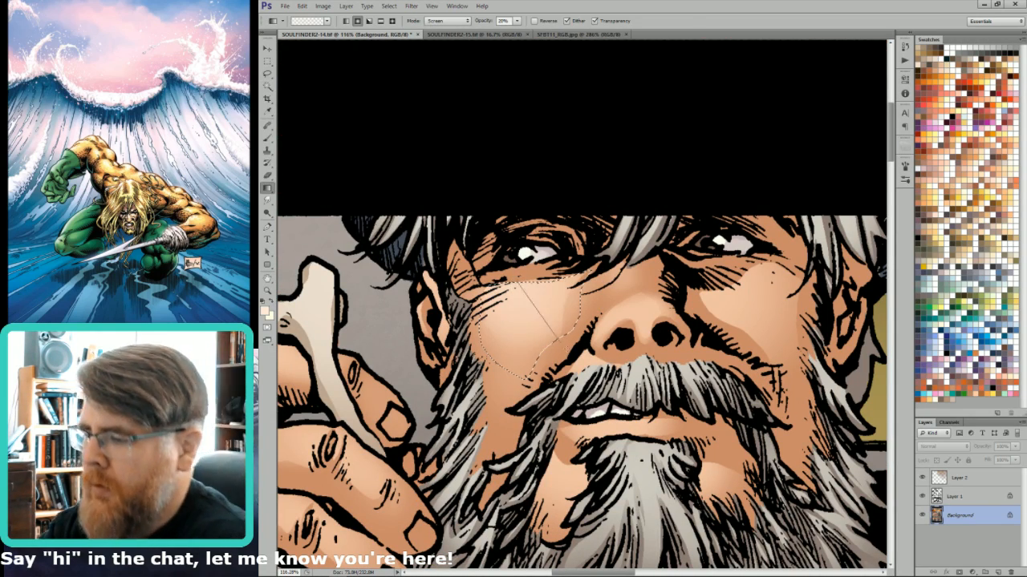
key(l)
drag(582, 432, 662, 425)
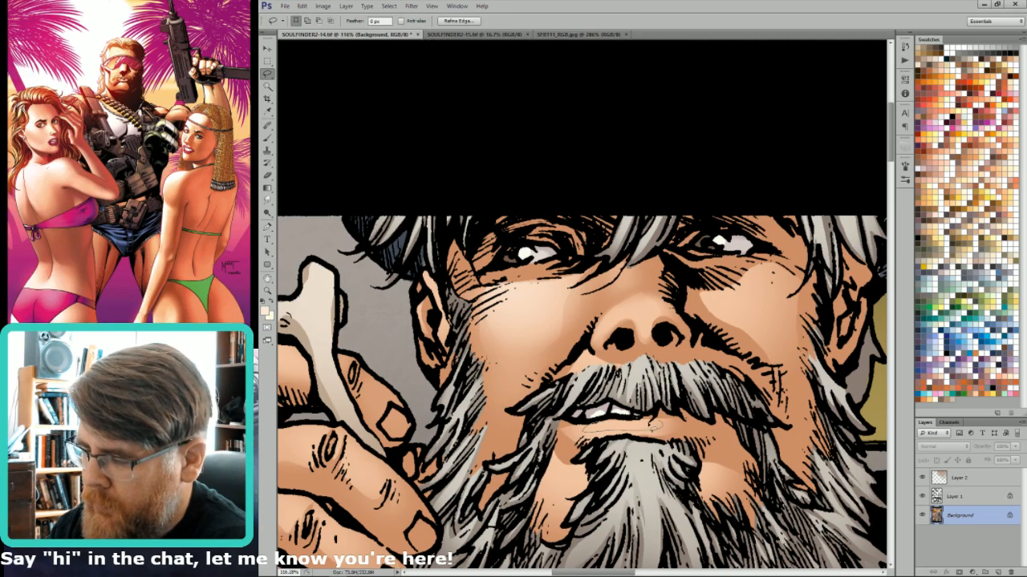
key(g)
key(ctrl+0)
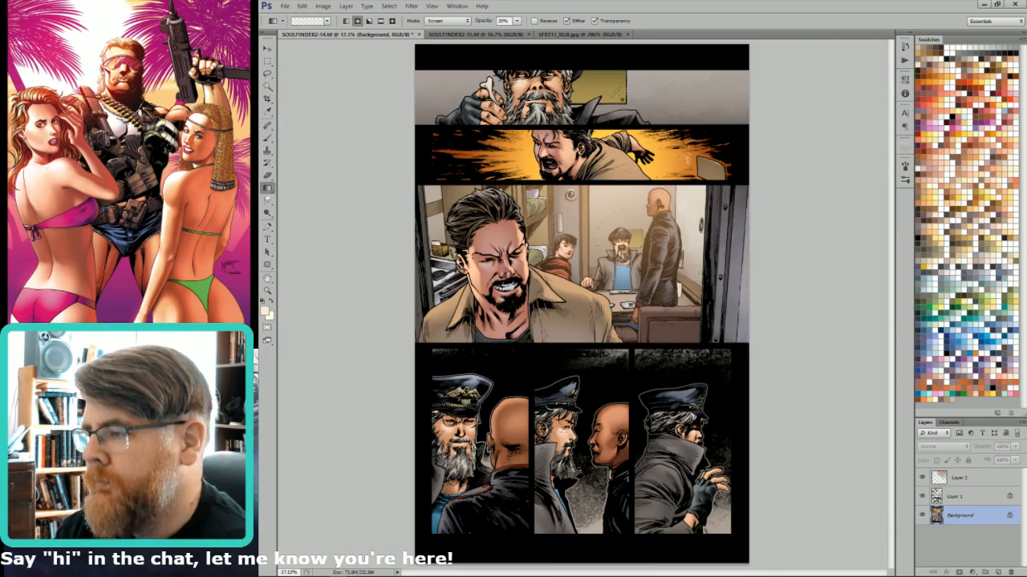
Lasso the shouting man's cheek and neck in the second panel and lighten them with pale Screen gradients at 20% opacity.
scroll(520, 150, up, 6)
key(l)
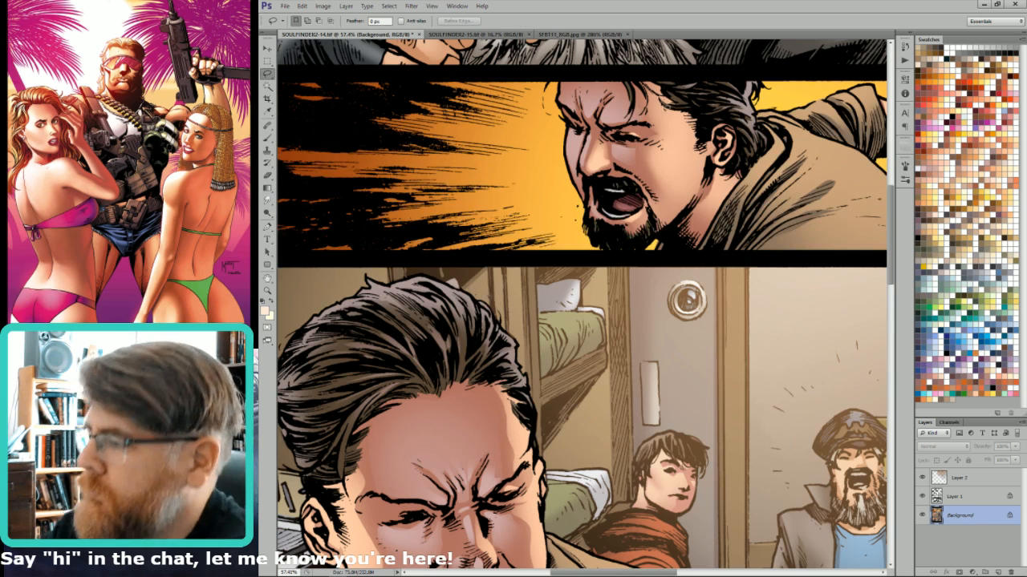
mouse_move(655, 125)
mouse_down()
mouse_move(658, 175)
mouse_move(710, 161)
mouse_move(716, 151)
mouse_move(683, 117)
mouse_move(664, 110)
mouse_move(658, 118)
mouse_up()
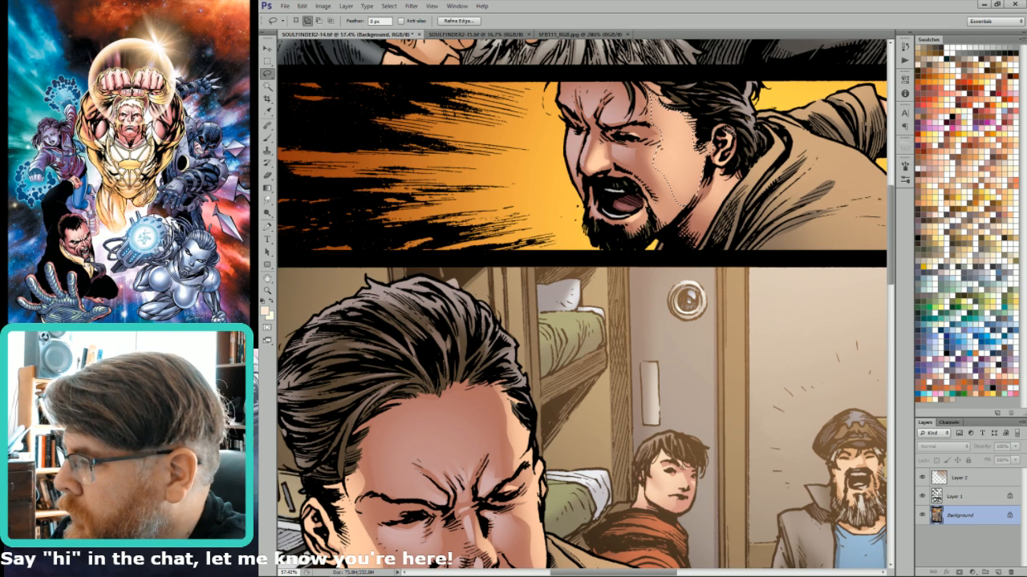
key(g)
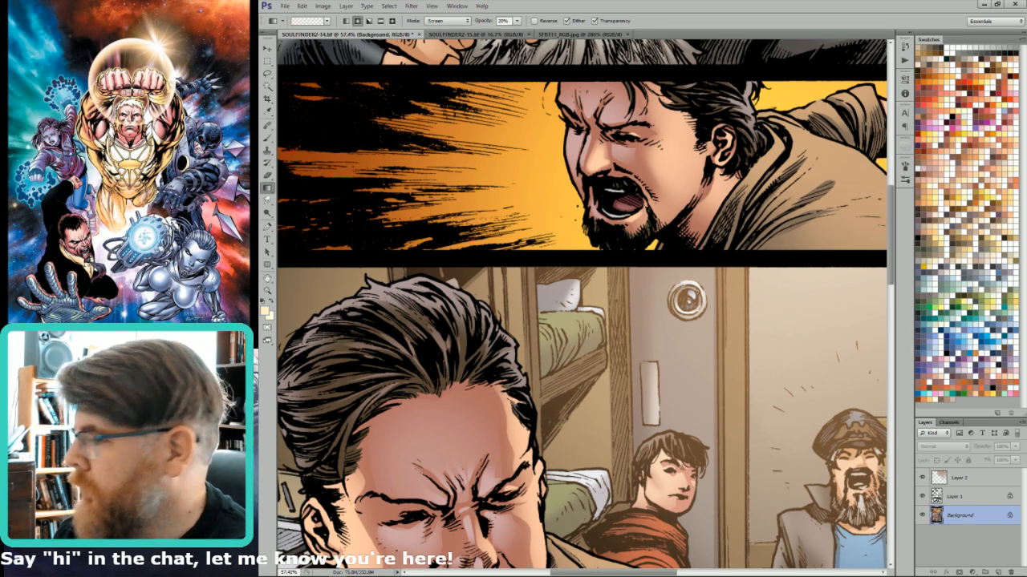
key(l)
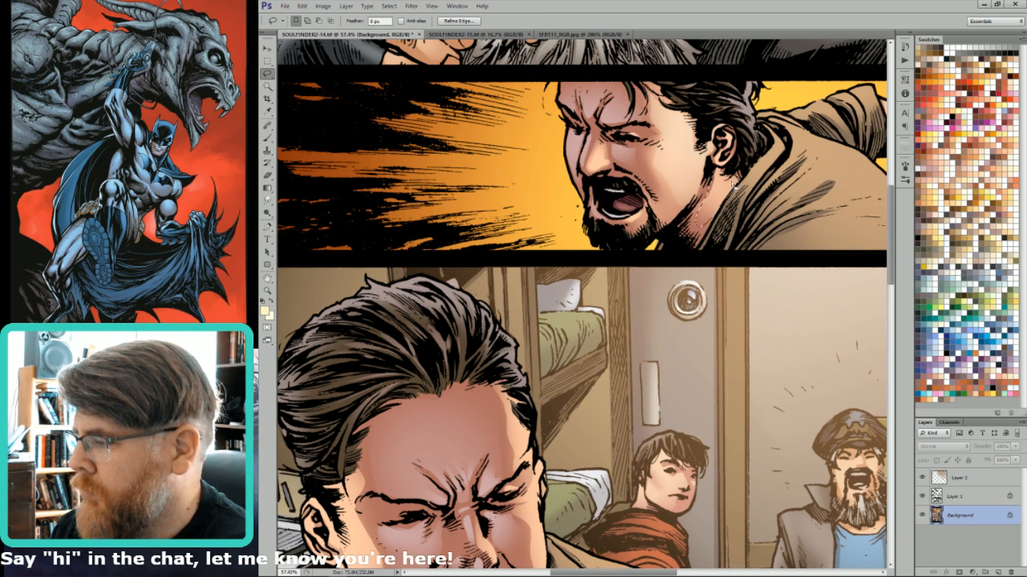
key(u)
key(g)
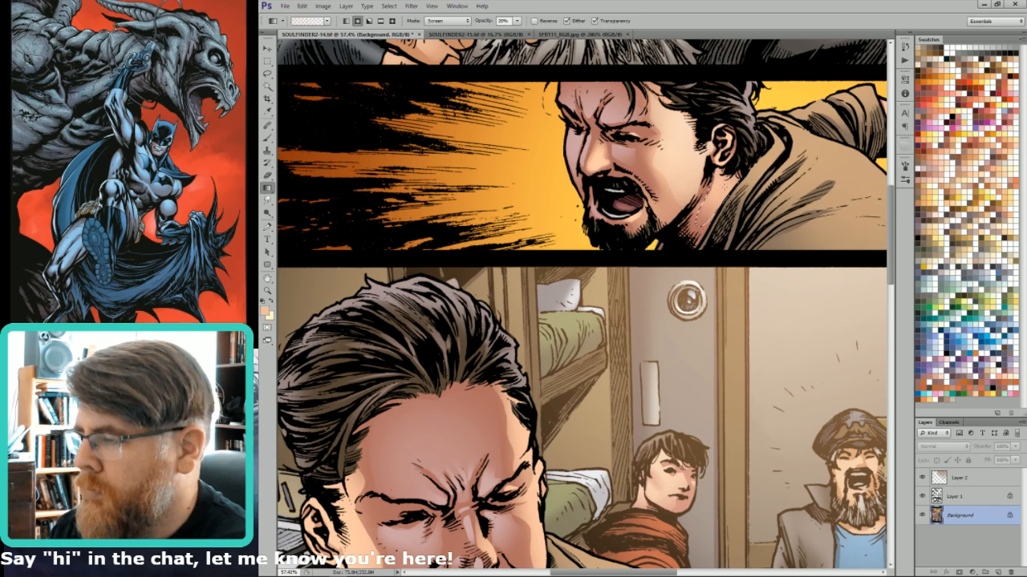
Lighten the far edge of the grimacing man's face in the third panel with a lassoed Screen gradient at 50% opacity.
key(x)
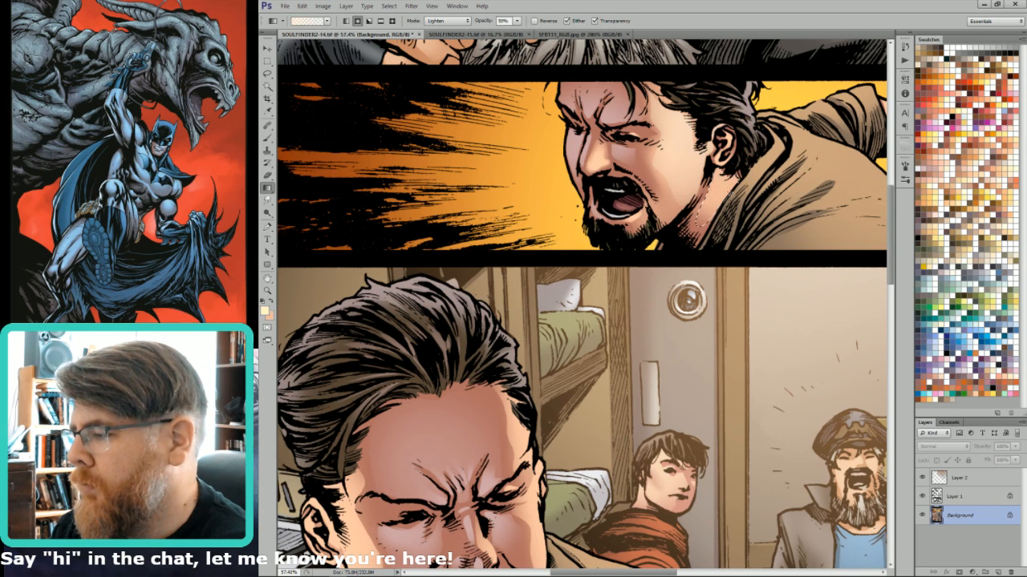
key(alt+shift+s)
key(5)
mouse_move(531, 431)
mouse_down()
mouse_move(550, 352)
mouse_move(696, 192)
mouse_move(680, 172)
mouse_move(695, 227)
mouse_up()
key(l)
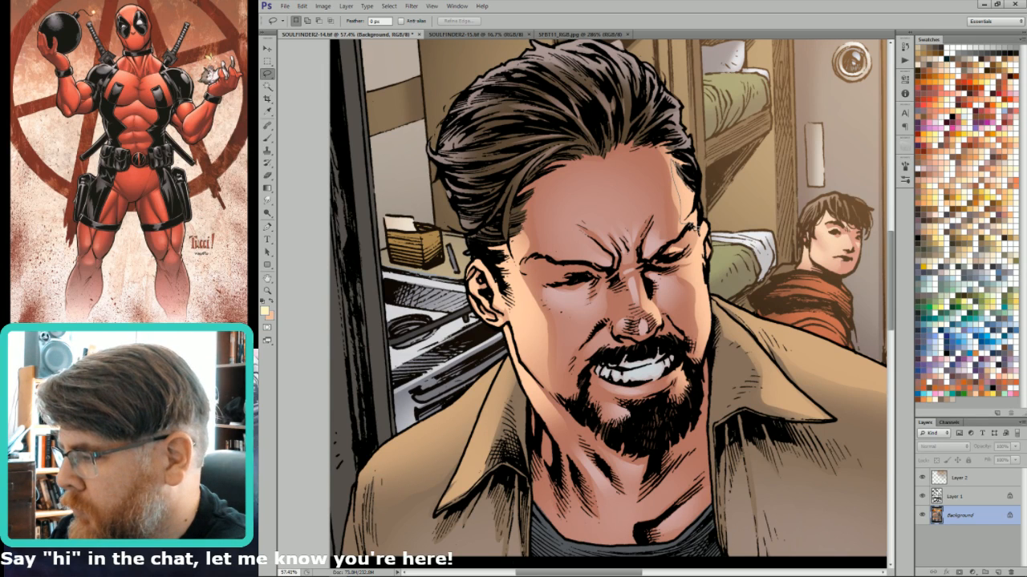
mouse_move(695, 277)
mouse_down()
mouse_move(706, 341)
mouse_move(708, 229)
mouse_move(677, 176)
mouse_up()
key(g)
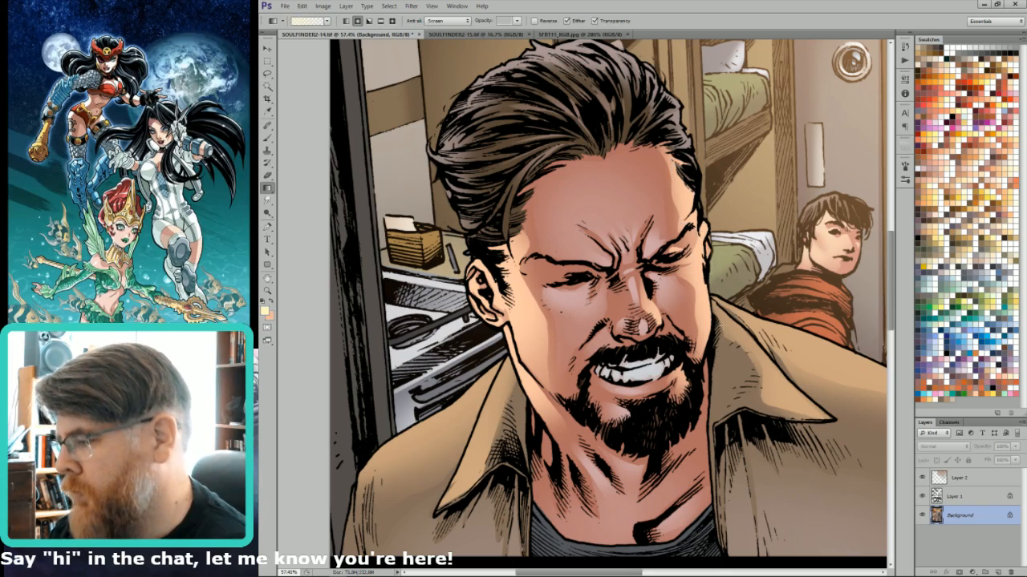
key(ctrl+0)
drag(537, 298, 521, 222)
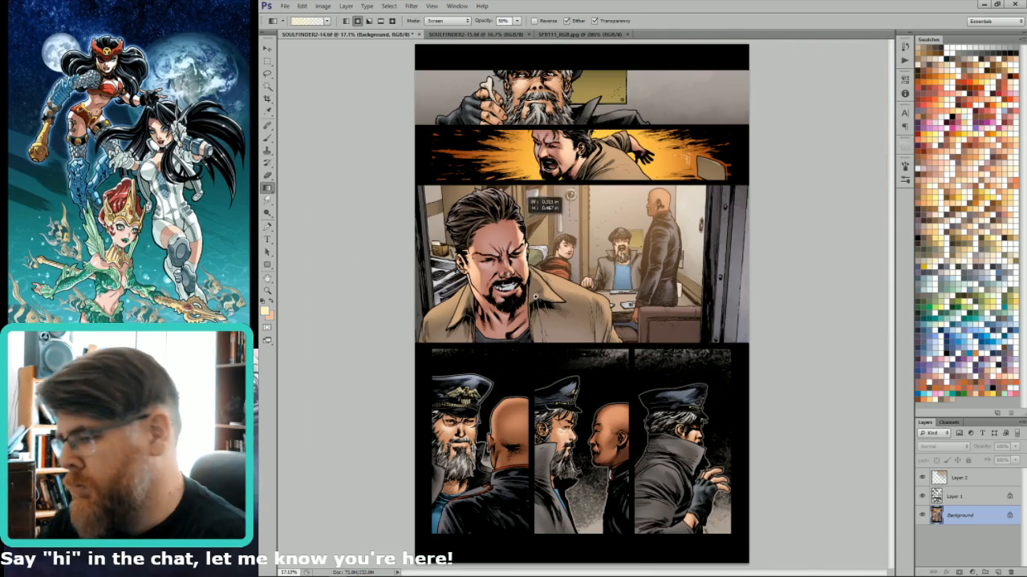
Lasso the grimacing man's coat collar and brush a pale peach highlight along it with an enlarged brush at 90% opacity.
scroll(511, 315, up, 5)
key(l)
key(ctrl+d)
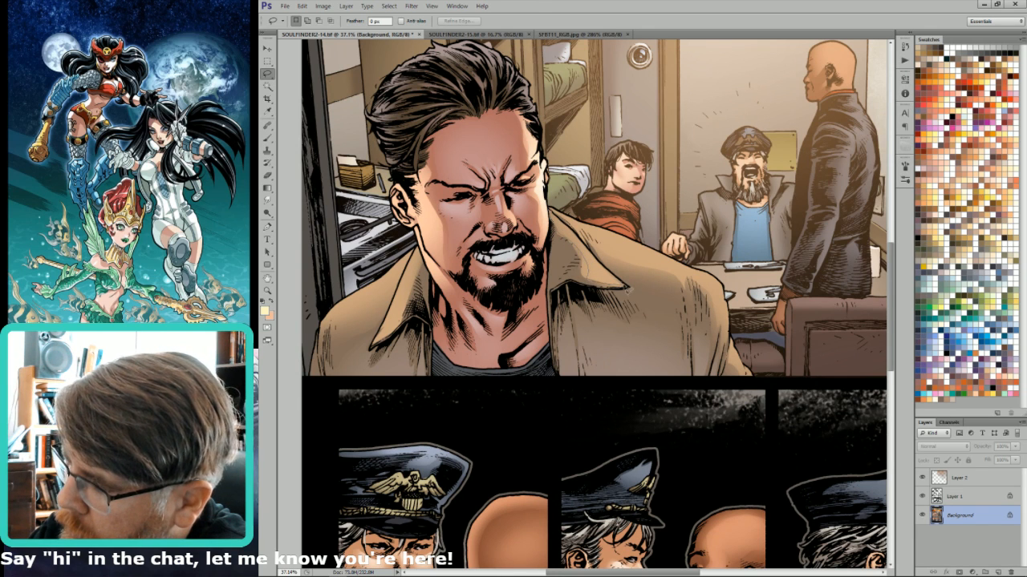
mouse_move(558, 218)
mouse_down()
mouse_move(552, 213)
mouse_move(624, 271)
mouse_move(592, 244)
mouse_up()
key(b)
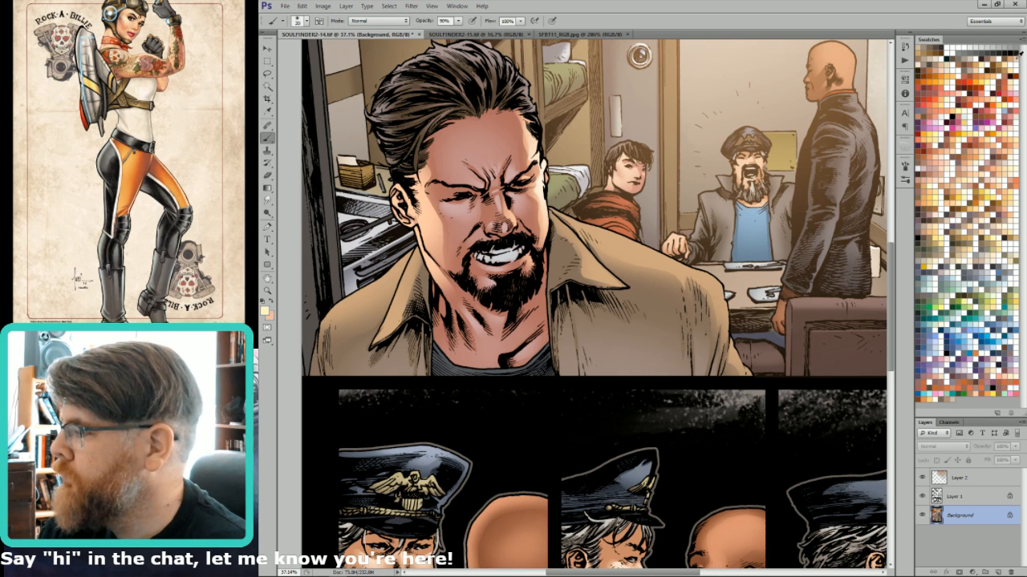
click(1017, 56)
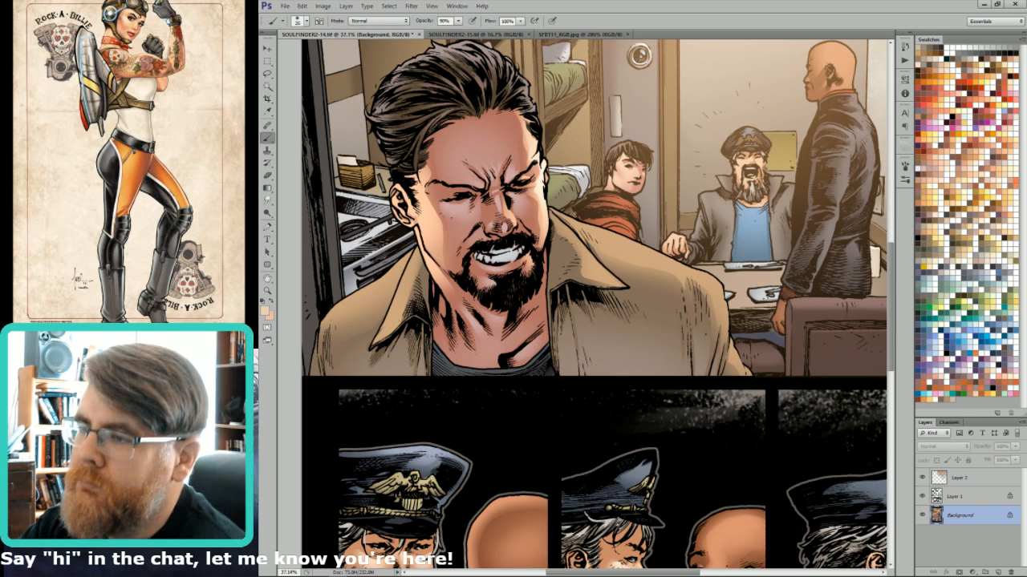
key(bracketright)
key(bracketright)
key(bracketright)
key(bracketright)
drag(548, 207, 616, 280)
Select the coat's shoulder edge, limited to the area inside the line art, and brush a pale highlight along it.
key(l)
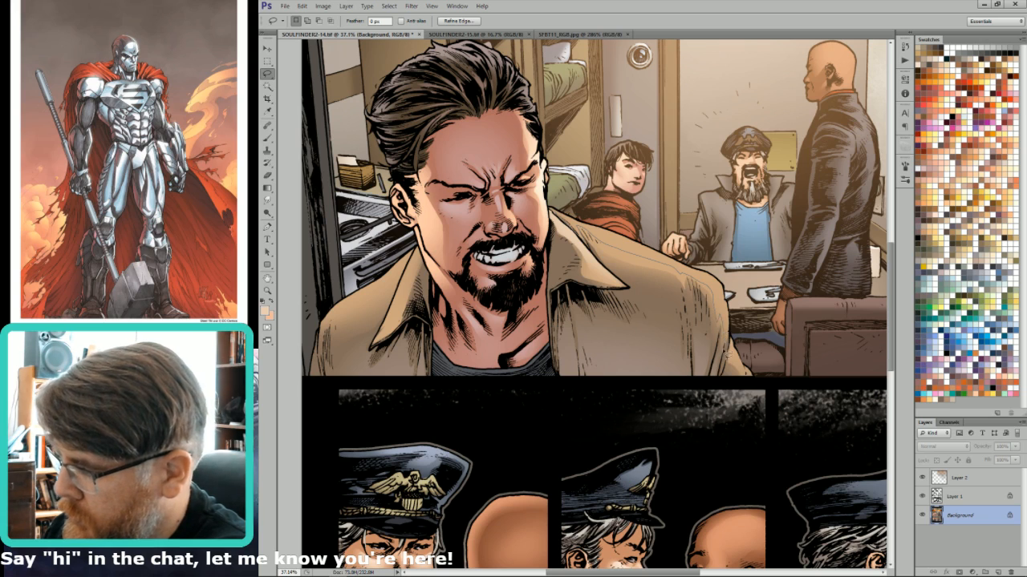
drag(728, 334, 696, 221)
mouse_move(723, 331)
mouse_down()
mouse_move(752, 387)
mouse_move(739, 331)
mouse_up()
key(ctrl+6)
key(w)
alt+shift+click(709, 308)
key(ctrl+2)
key(ctrl+h)
key(b)
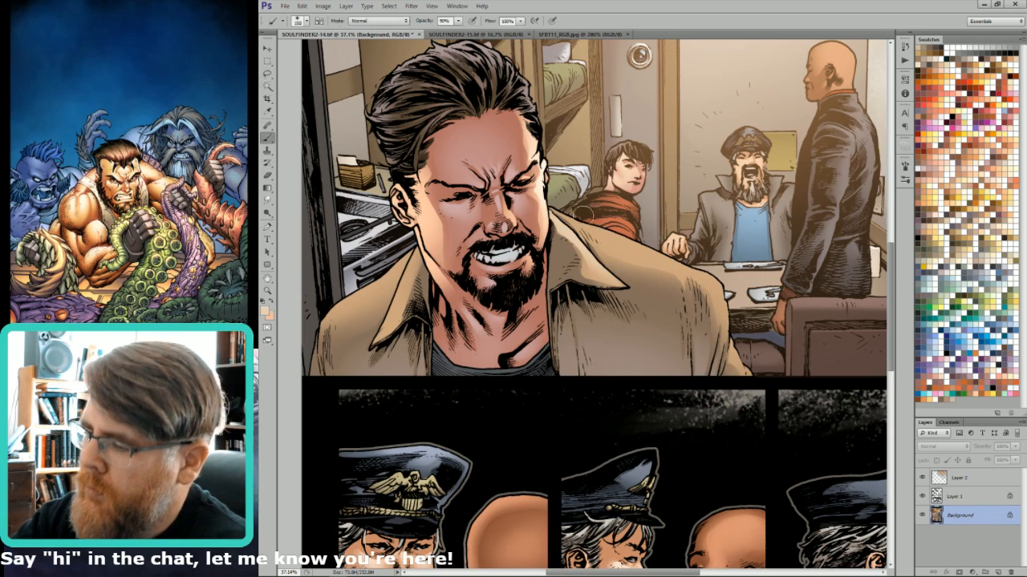
key(bracketright)
mouse_move(560, 210)
mouse_down()
mouse_move(641, 241)
mouse_move(718, 291)
mouse_move(751, 369)
mouse_up()
key(ctrl+0)
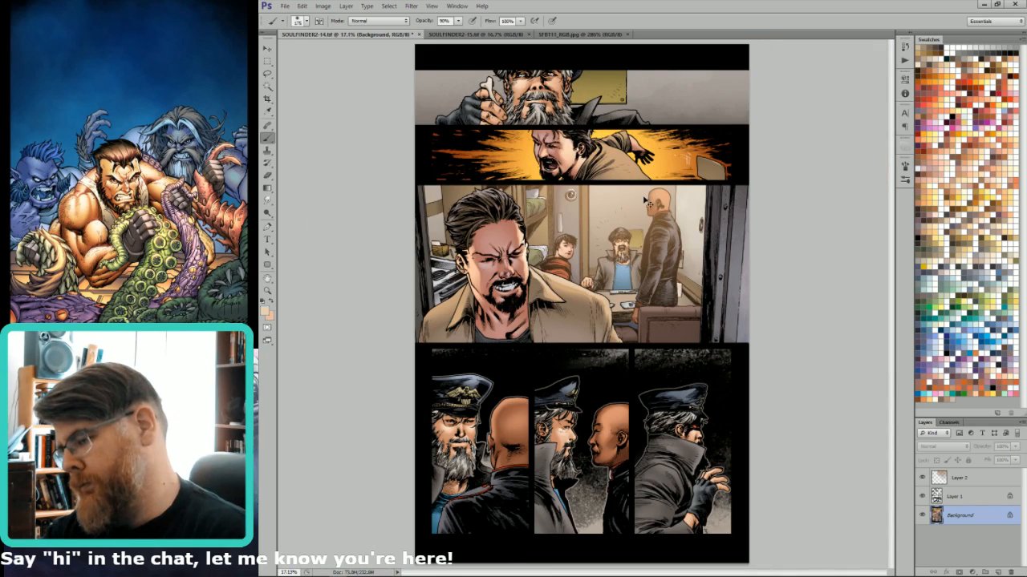
Select the tan coat from the line art channel, brush a Color Dodge glow at 20% opacity along its shoulder, and save the page.
key(ctrl+6)
key(w)
click(589, 299)
key(ctrl+2)
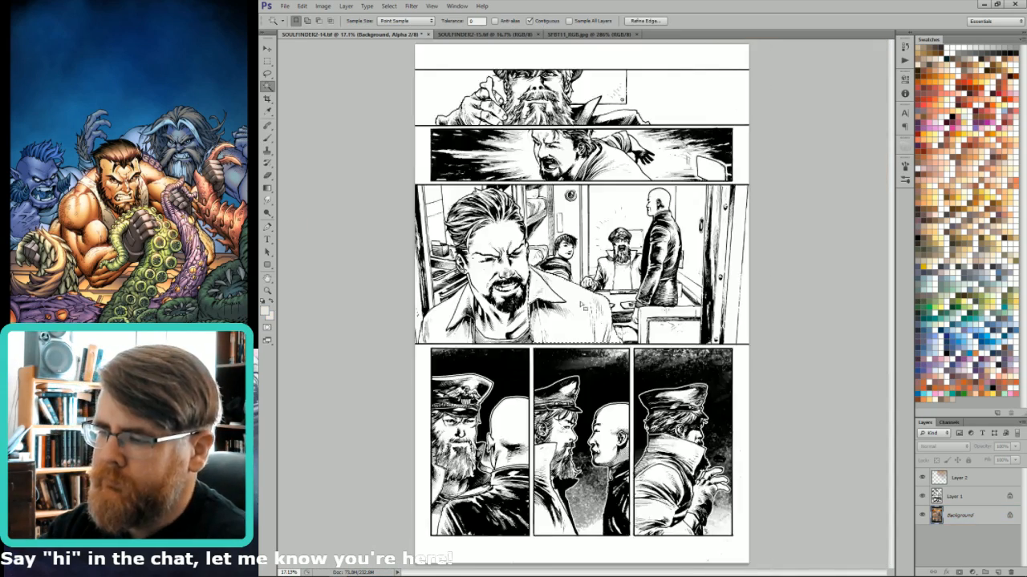
key(b)
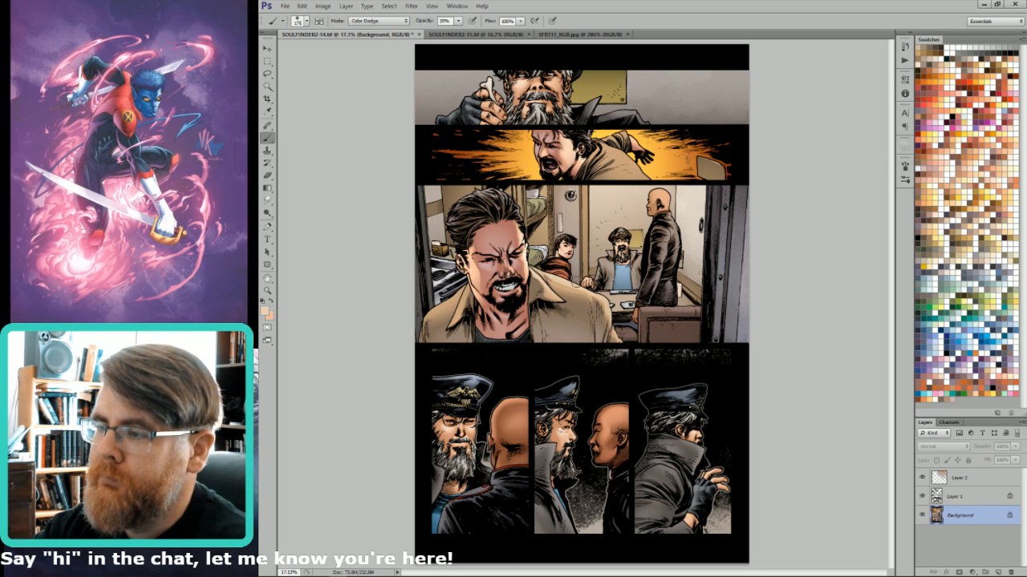
key(bracketright)
mouse_move(553, 276)
mouse_down()
mouse_move(601, 284)
mouse_move(592, 290)
mouse_move(636, 359)
mouse_up()
drag(545, 290, 536, 274)
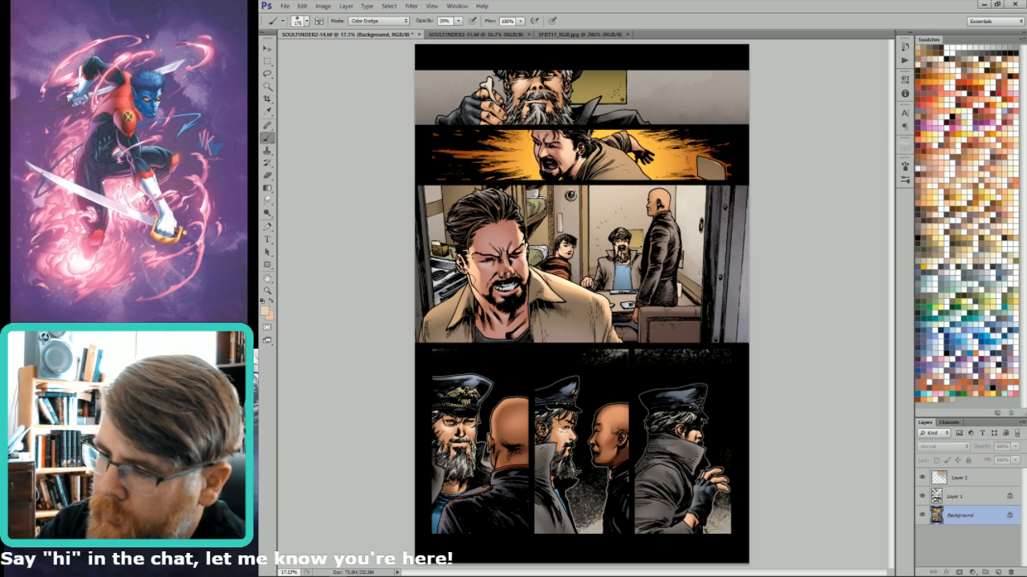
key(bracketright)
key(bracketright)
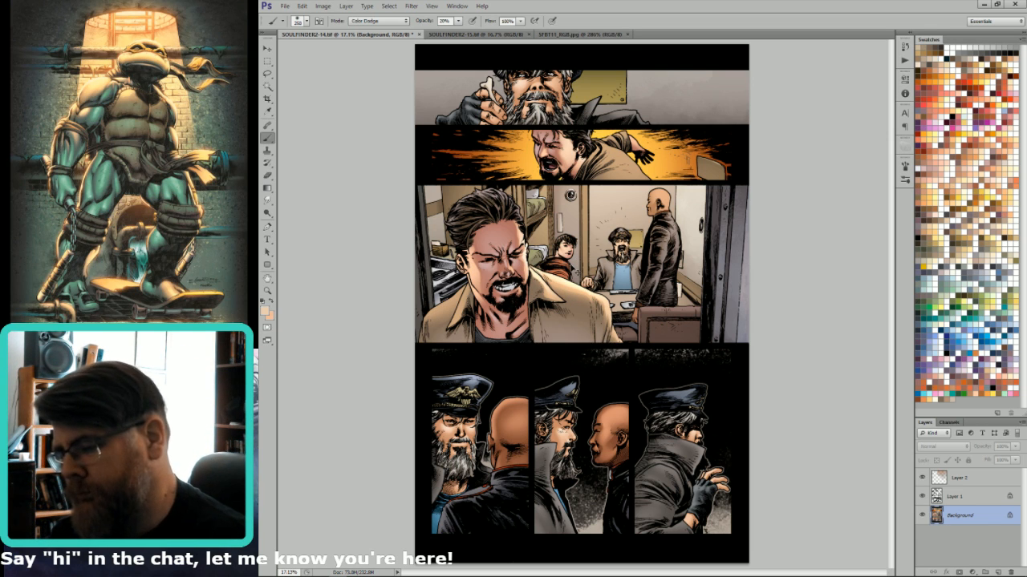
key(ctrl+s)
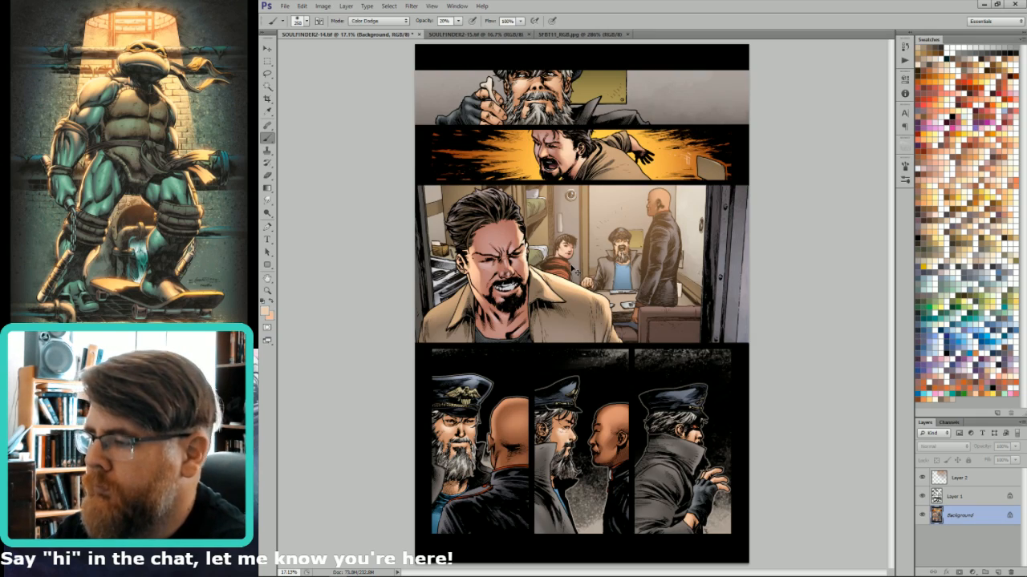
Lighten the standing bald man's head in the third panel with a peach Screen gradient at 50% opacity, clear the selection, and save.
mouse_move(691, 140)
mouse_down()
mouse_move(656, 264)
mouse_move(619, 268)
mouse_move(635, 259)
mouse_move(657, 292)
mouse_up()
key(l)
key(ctrl+h)
key(g)
click(944, 179)
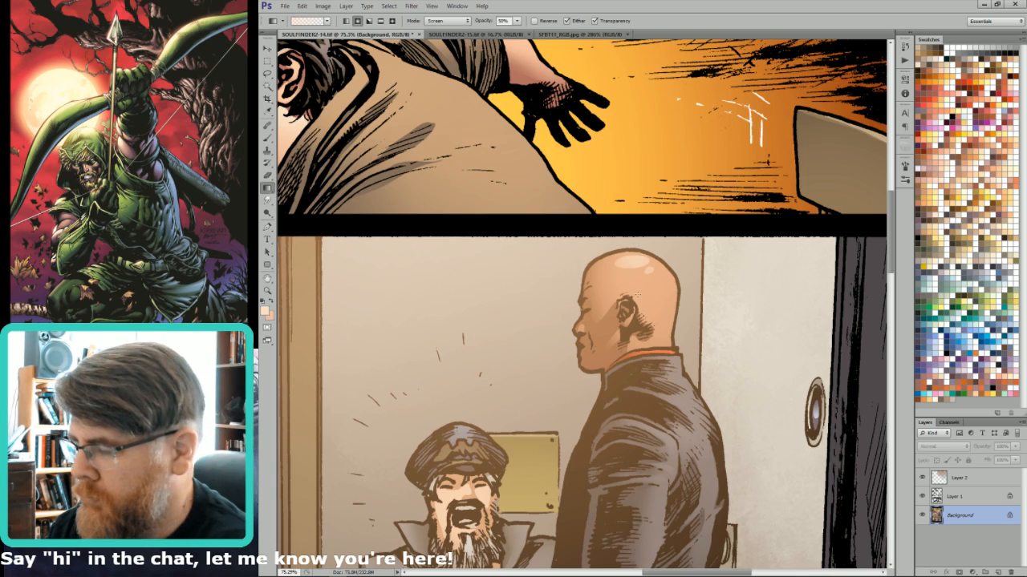
key(l)
key(ctrl+0)
key(ctrl+d)
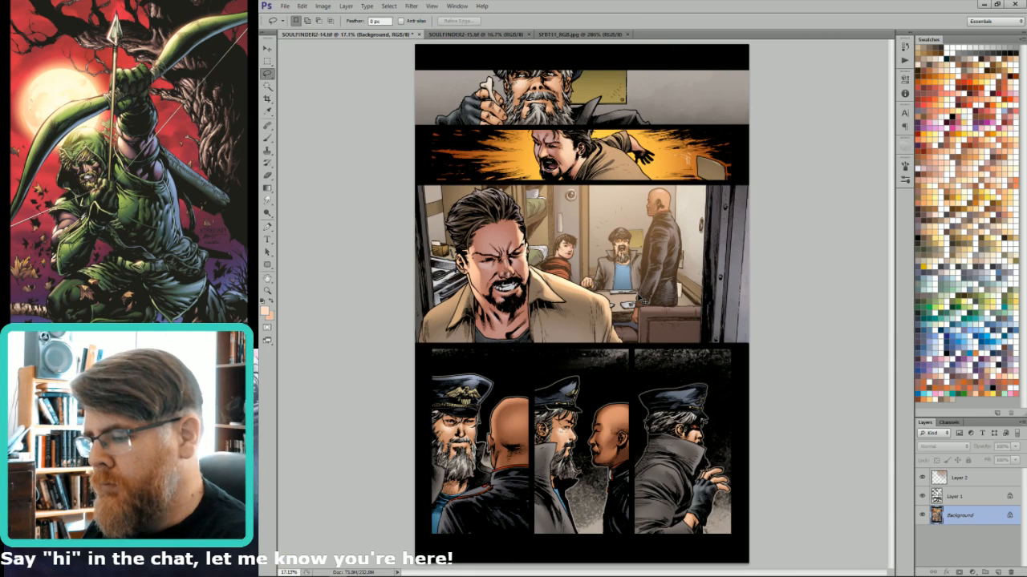
key(ctrl+s)
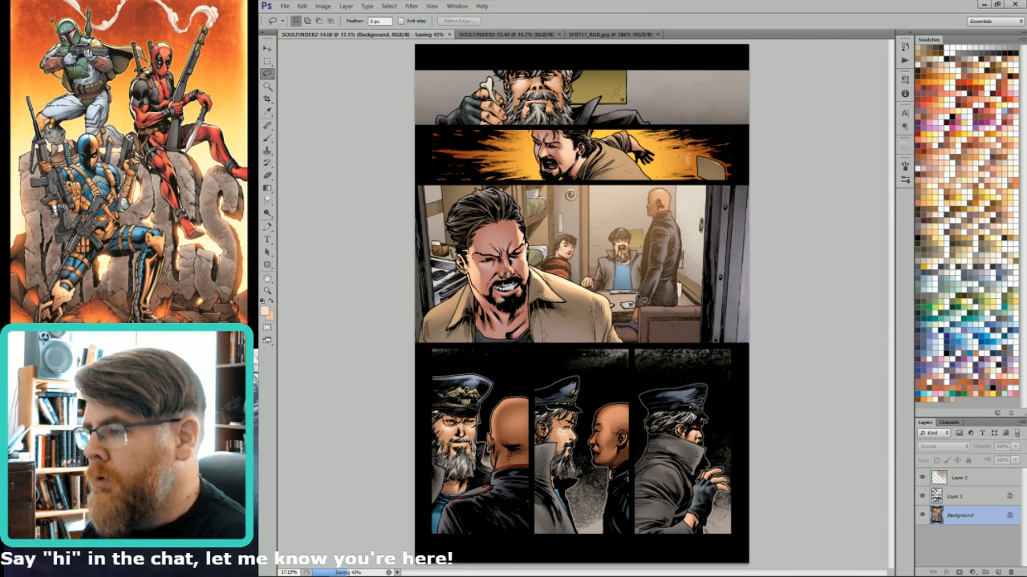